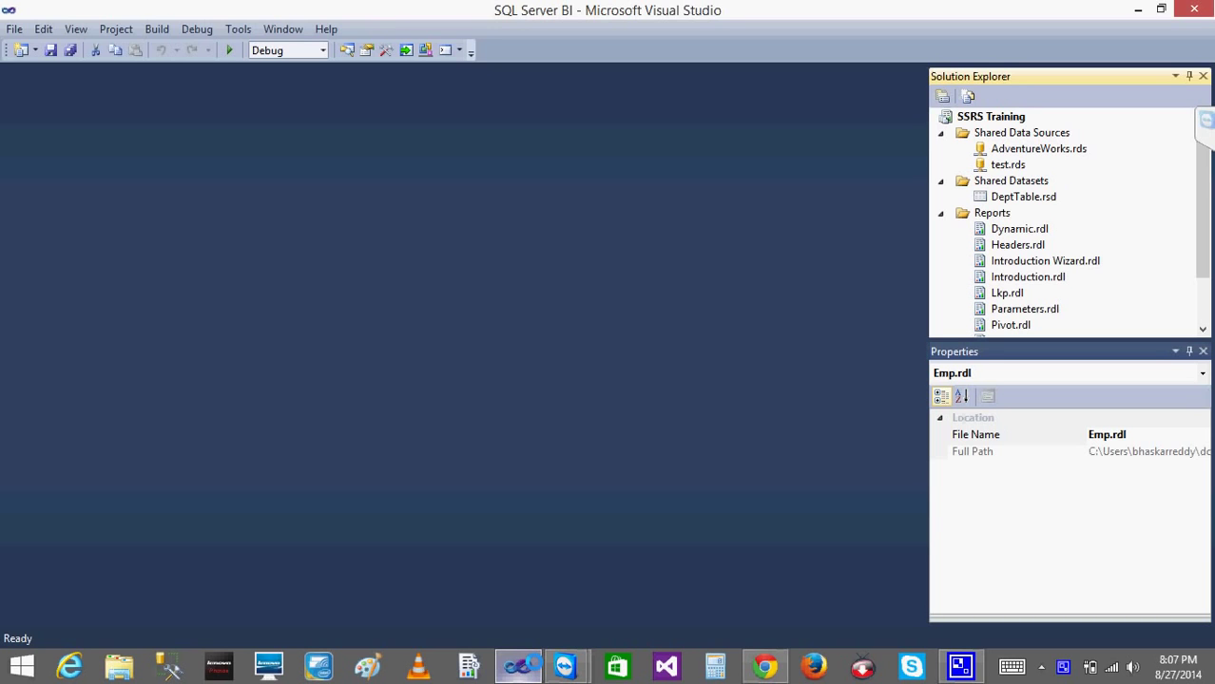
Open the Dynamic.rdl report, preview its output and return to the report's design view.
{"action": "left_click", "coordinate": [1009, 237]}
{"action": "double_click", "coordinate": [1010, 239]}
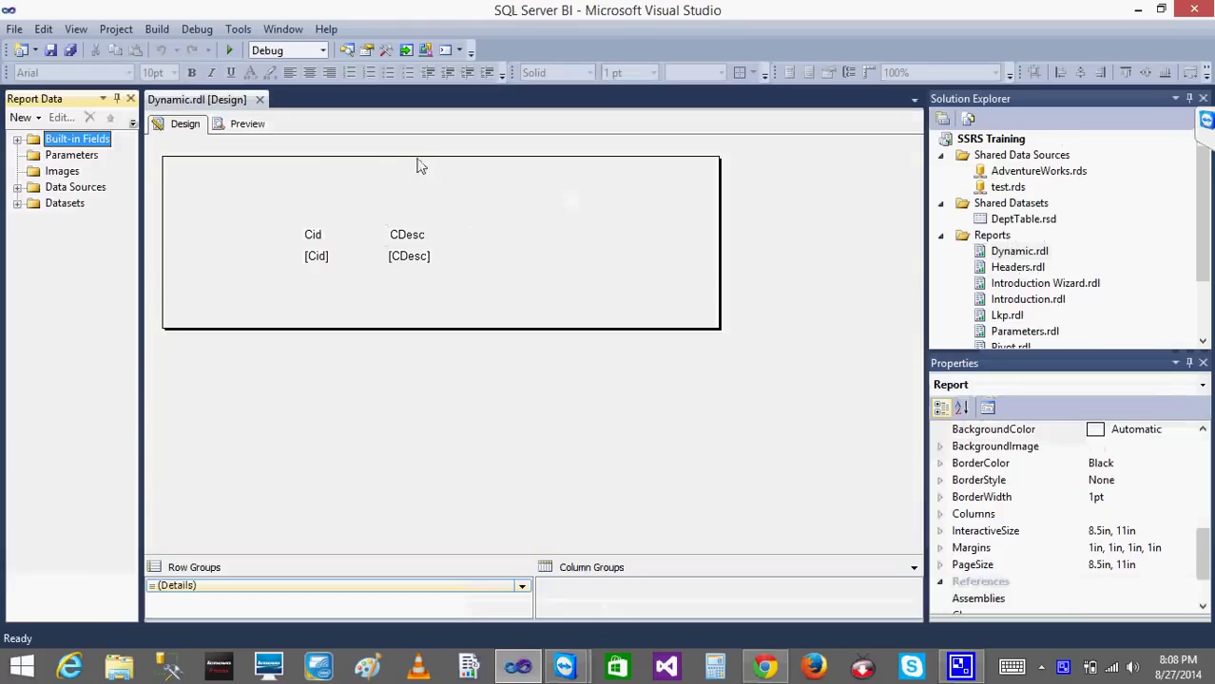
{"action": "left_click", "coordinate": [244, 126]}
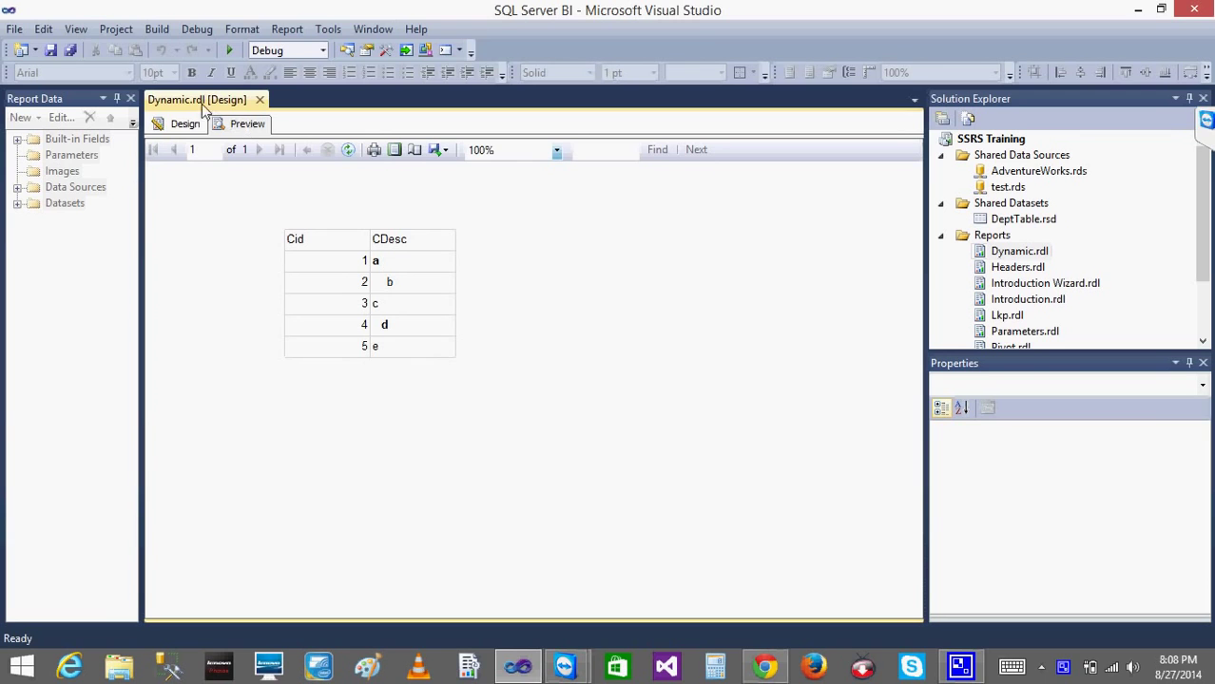
{"action": "left_click", "coordinate": [190, 128]}
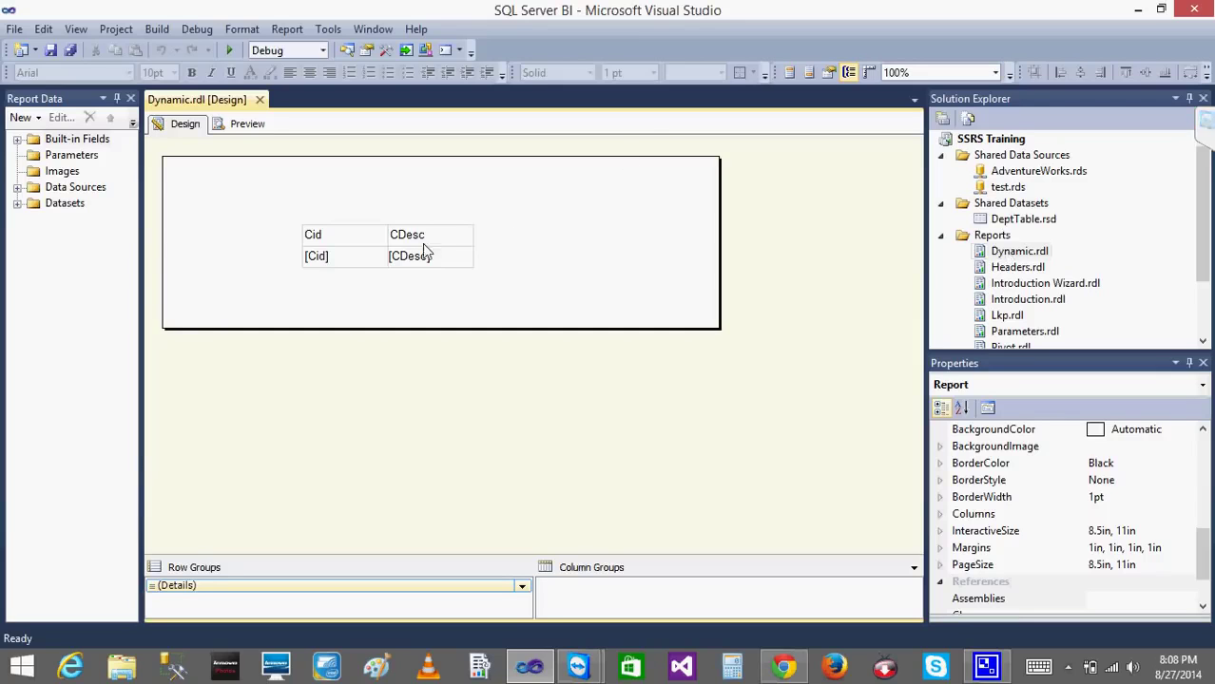
Examine which data sources the Dynamic.rdl report uses.
{"action": "left_click", "coordinate": [17, 194]}
{"action": "left_click", "coordinate": [18, 188]}
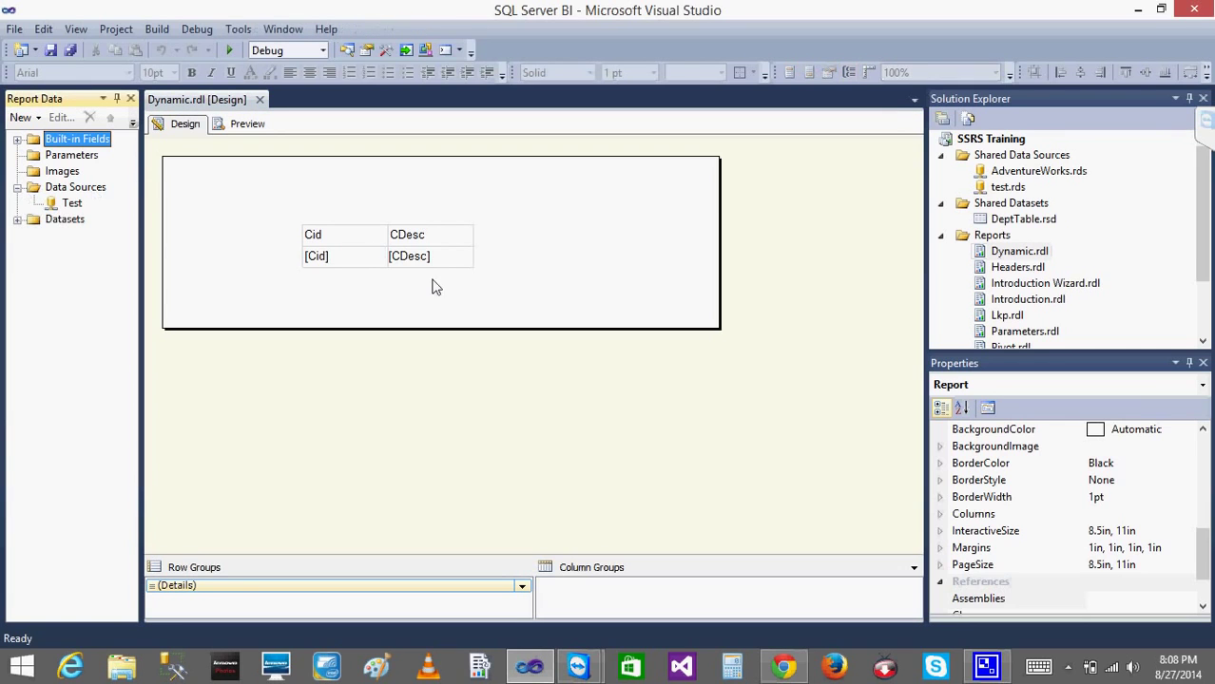
{"action": "left_click", "coordinate": [17, 188]}
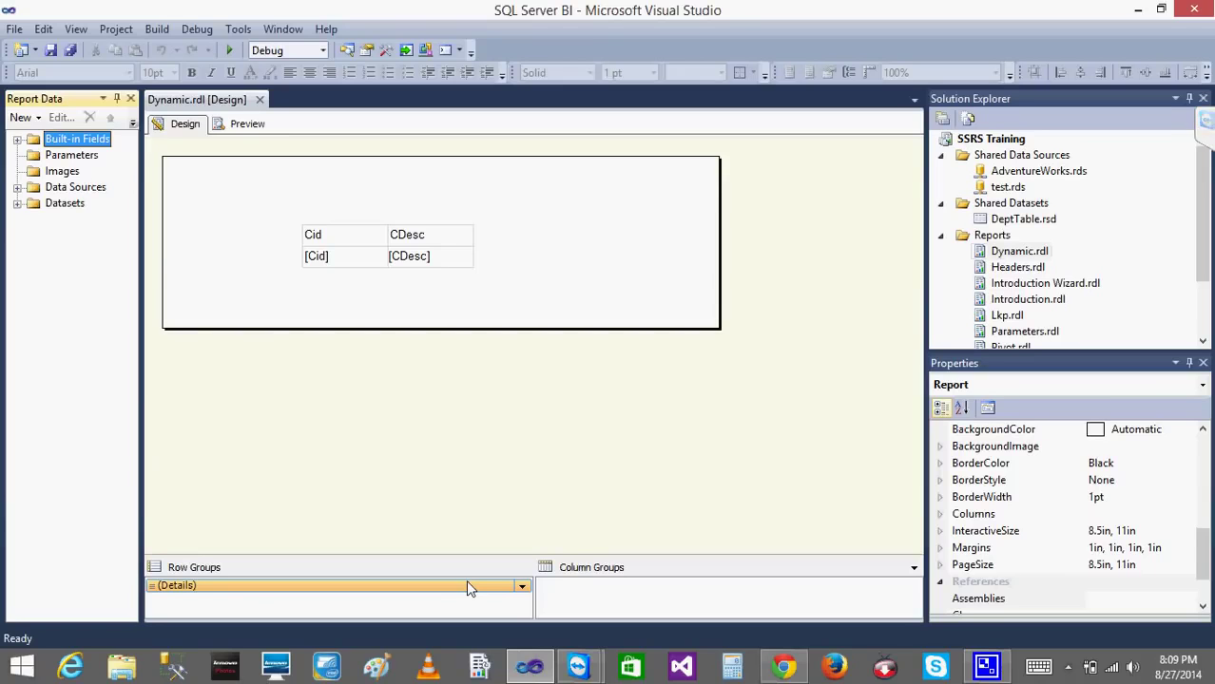
Search the computer for Reporting Services Configuration Manager and launch it.
{"action": "left_click", "coordinate": [483, 669]}
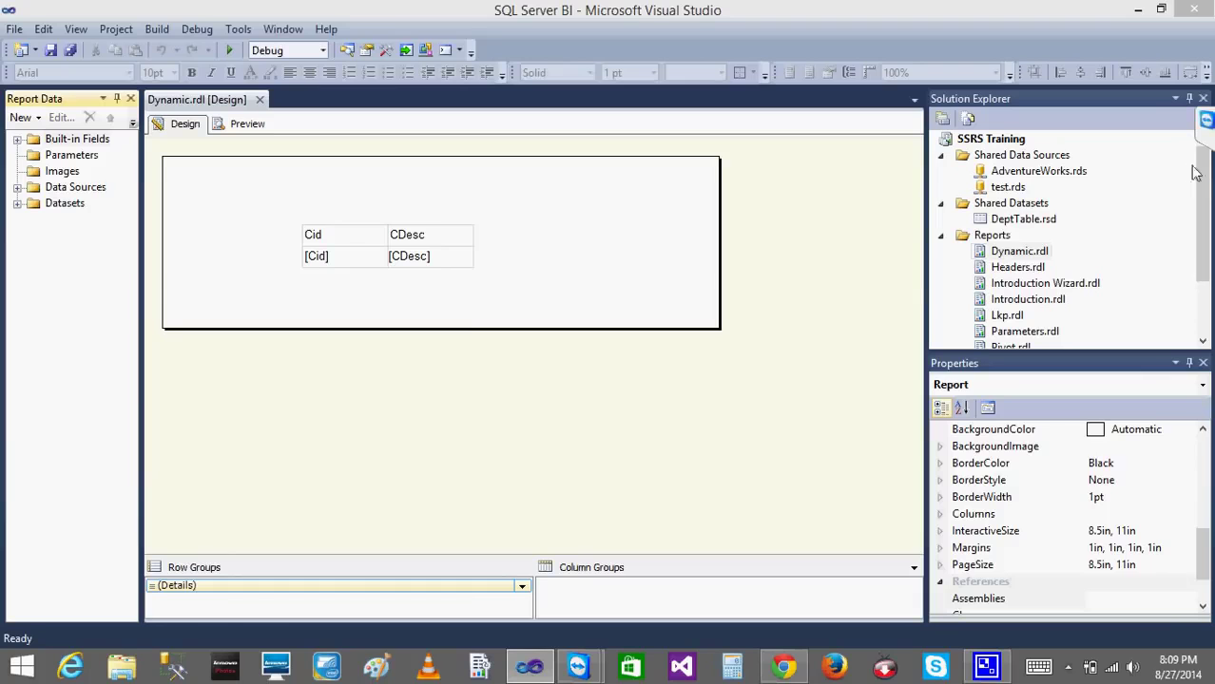
{"action": "mouse_move", "coordinate": [1205, 117]}
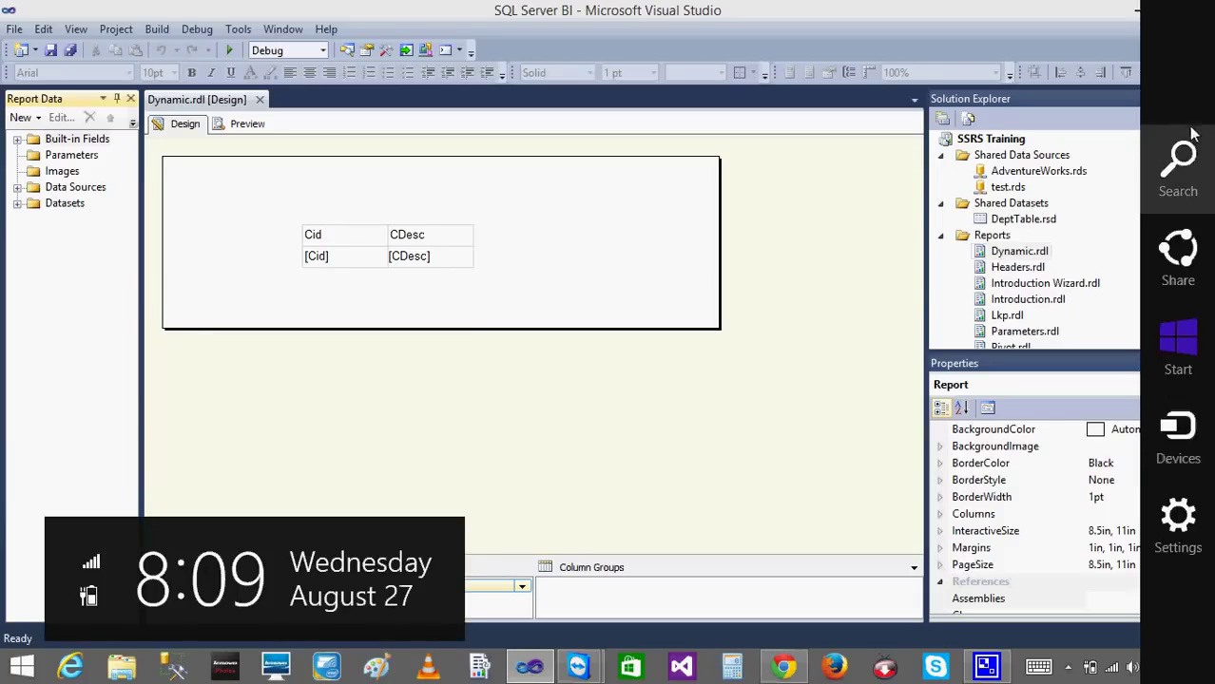
{"action": "left_click", "coordinate": [1186, 168]}
{"action": "type", "text": "c"}
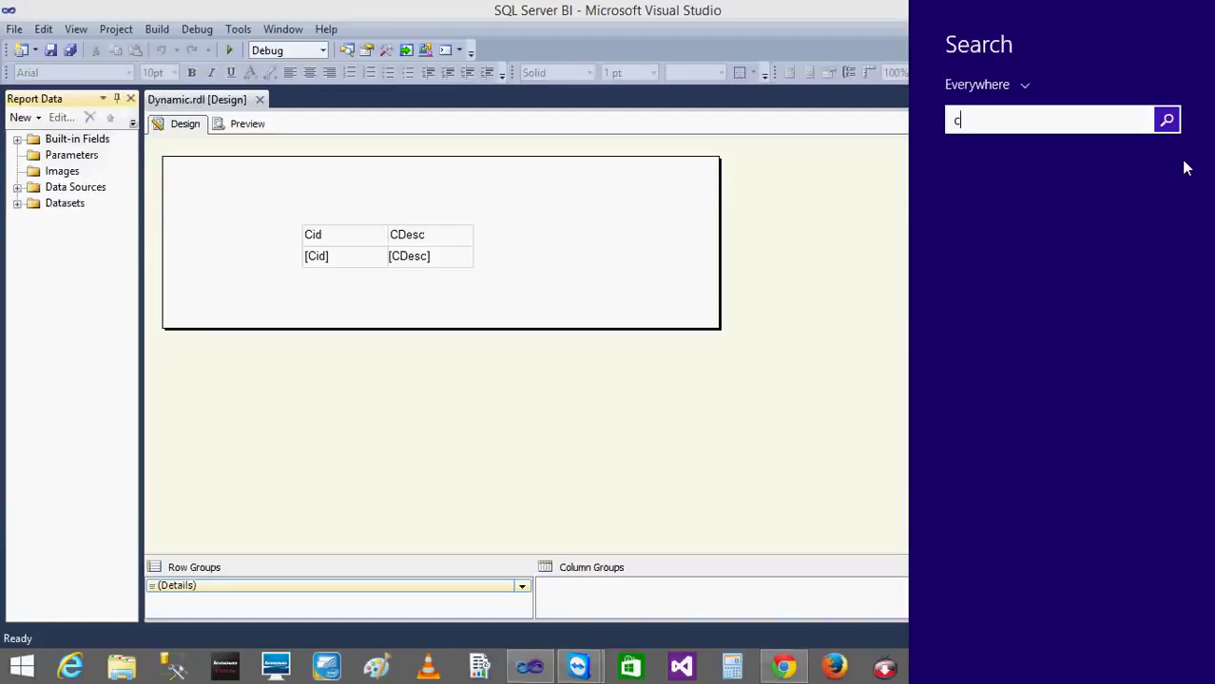
{"action": "type", "text": "onfi"}
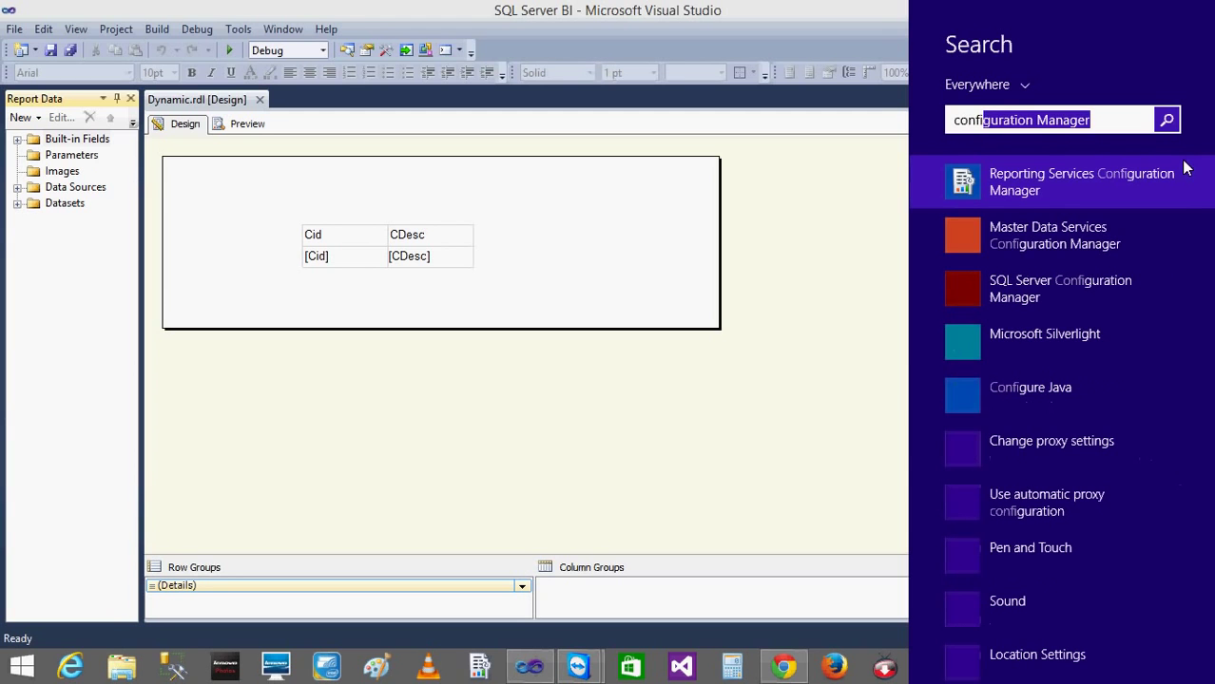
{"action": "type", "text": "g"}
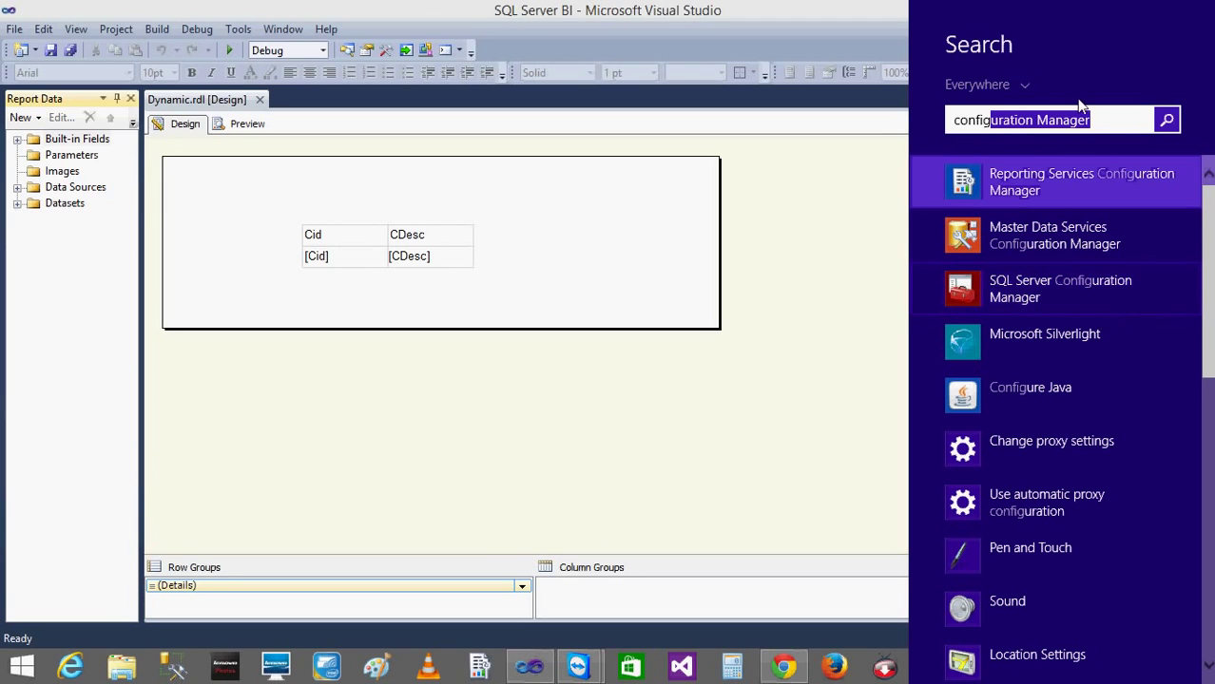
{"action": "key", "text": "BackSpace"}
{"action": "key", "text": "BackSpace"}
{"action": "key", "text": "BackSpace"}
{"action": "key", "text": "BackSpace"}
{"action": "key", "text": "BackSpace"}
{"action": "key", "text": "BackSpace"}
{"action": "key", "text": "BackSpace"}
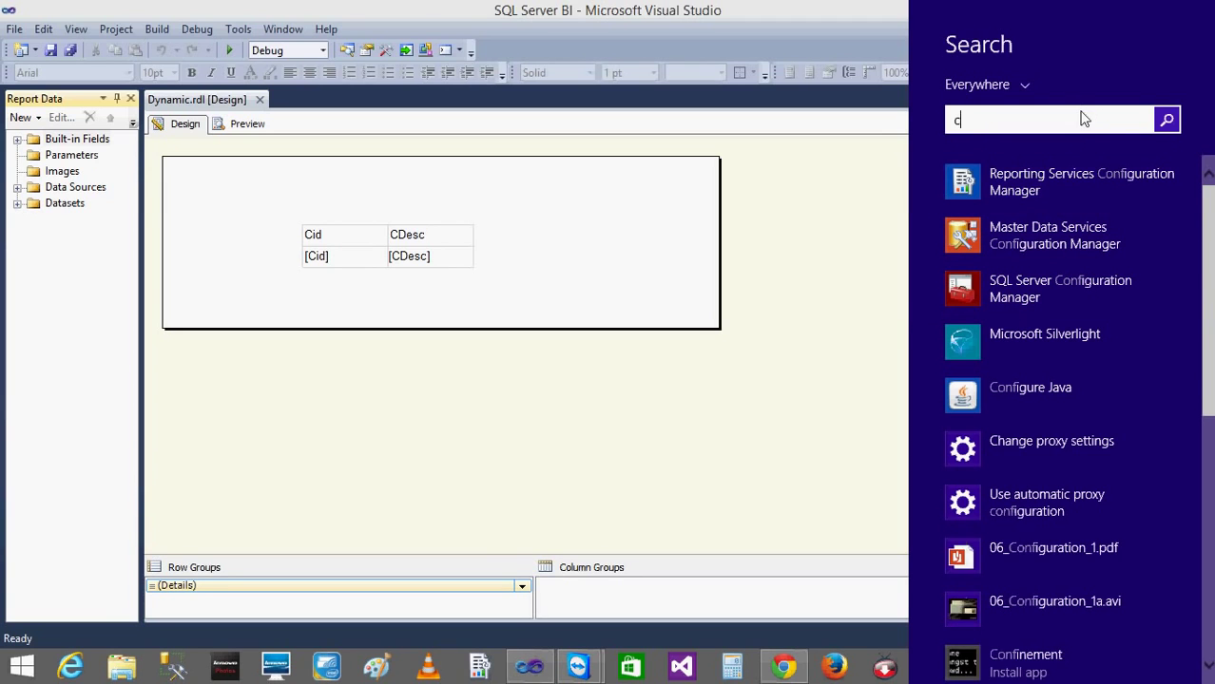
{"action": "type", "text": "repo"}
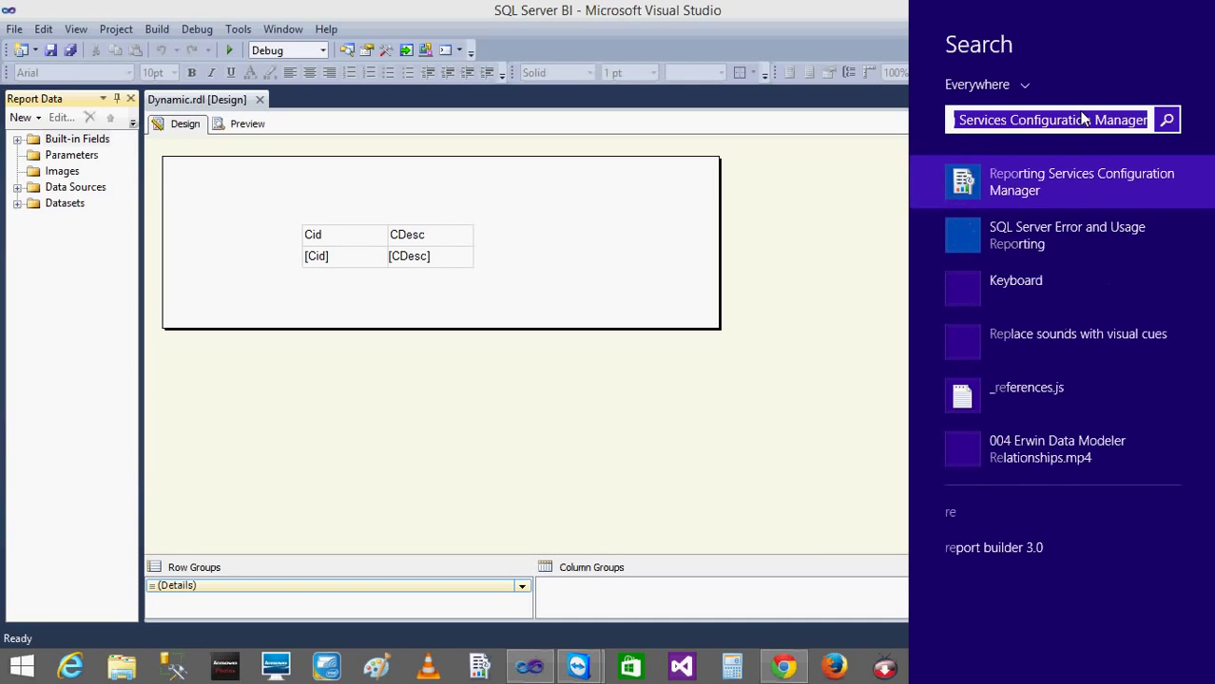
{"action": "left_click", "coordinate": [1068, 183]}
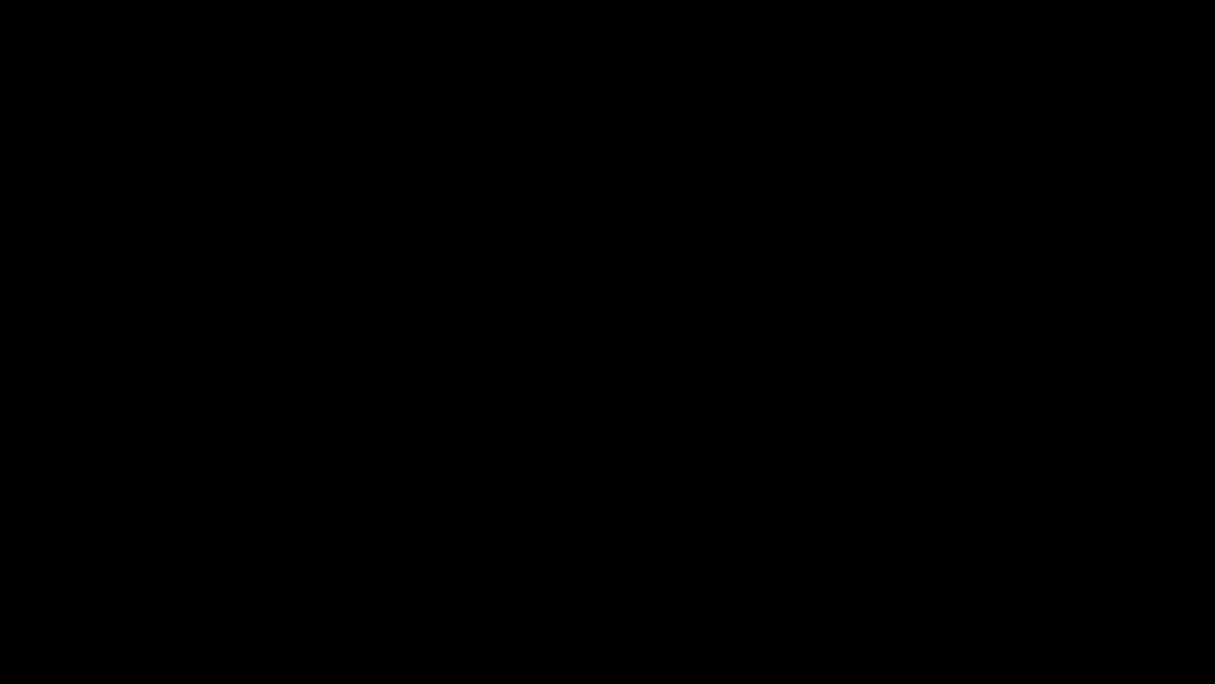
{"action": "left_click", "coordinate": [680, 378]}
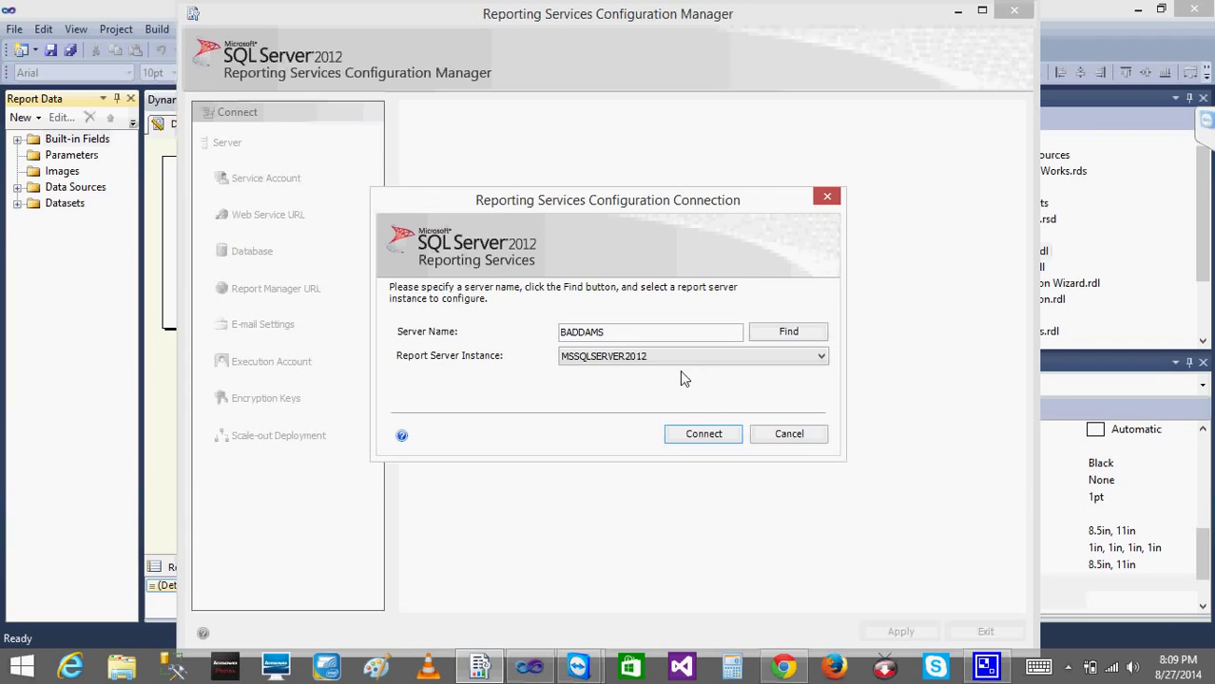
Choose the MSSQLSERVER report server instance and connect to it.
{"action": "left_click", "coordinate": [681, 356]}
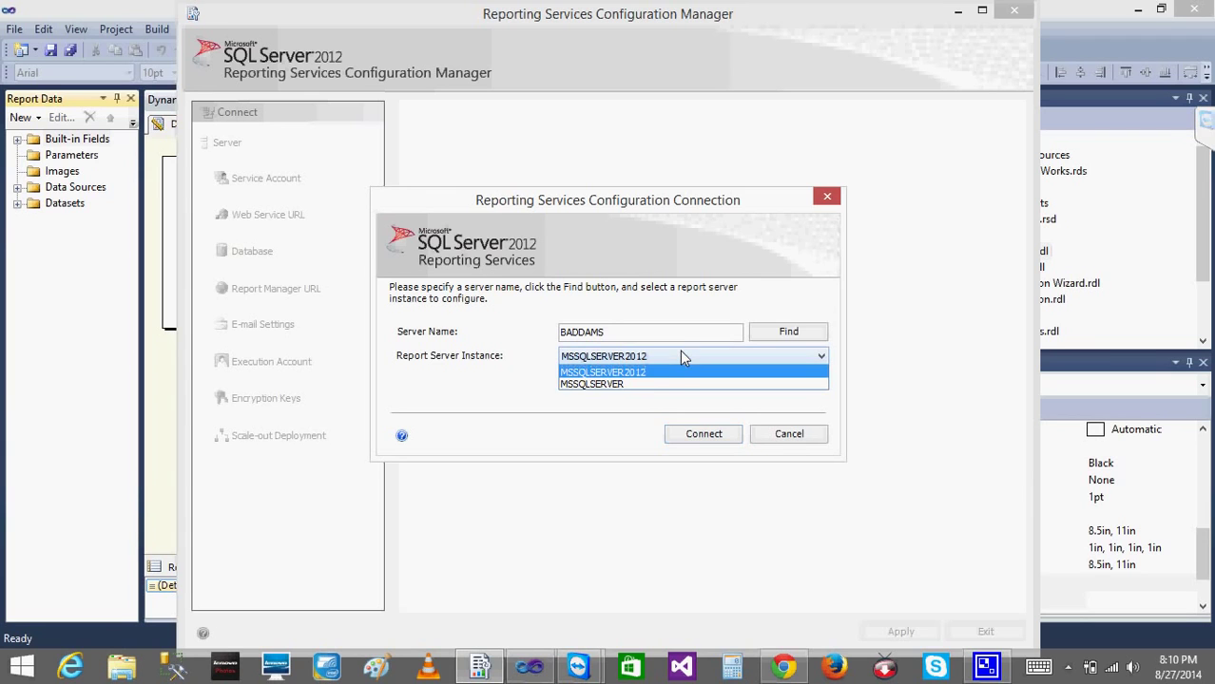
{"action": "left_click", "coordinate": [637, 384]}
{"action": "left_click", "coordinate": [640, 358]}
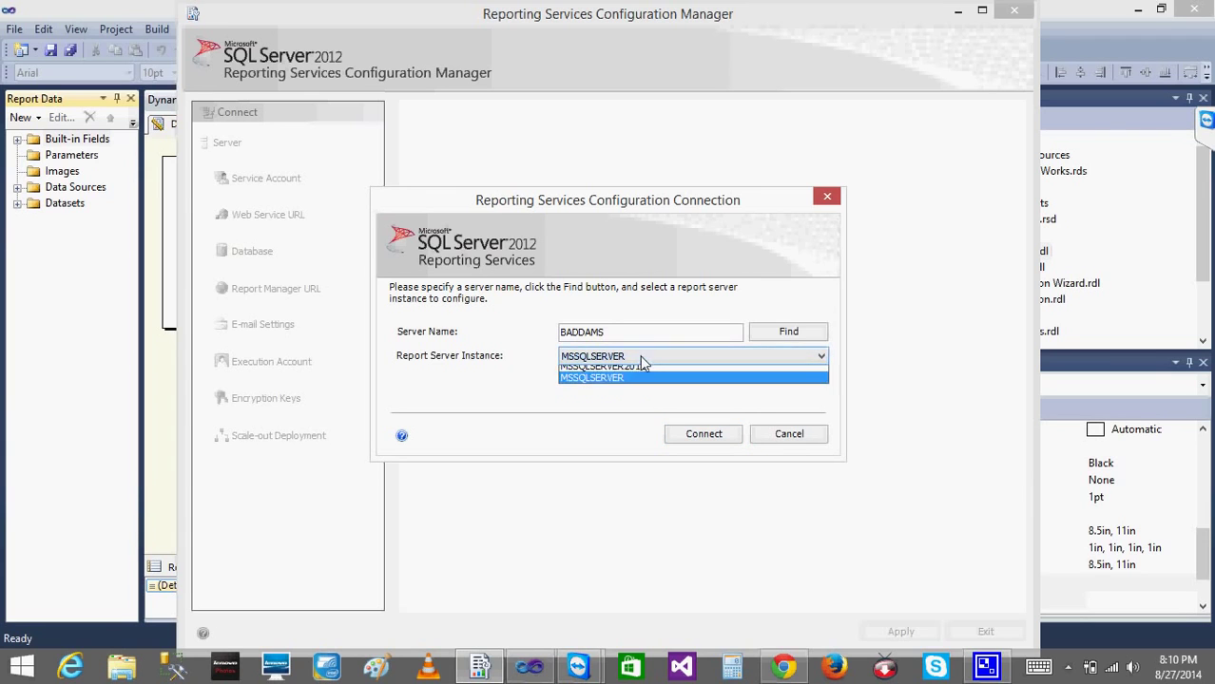
{"action": "left_click", "coordinate": [634, 371]}
{"action": "left_click", "coordinate": [634, 357]}
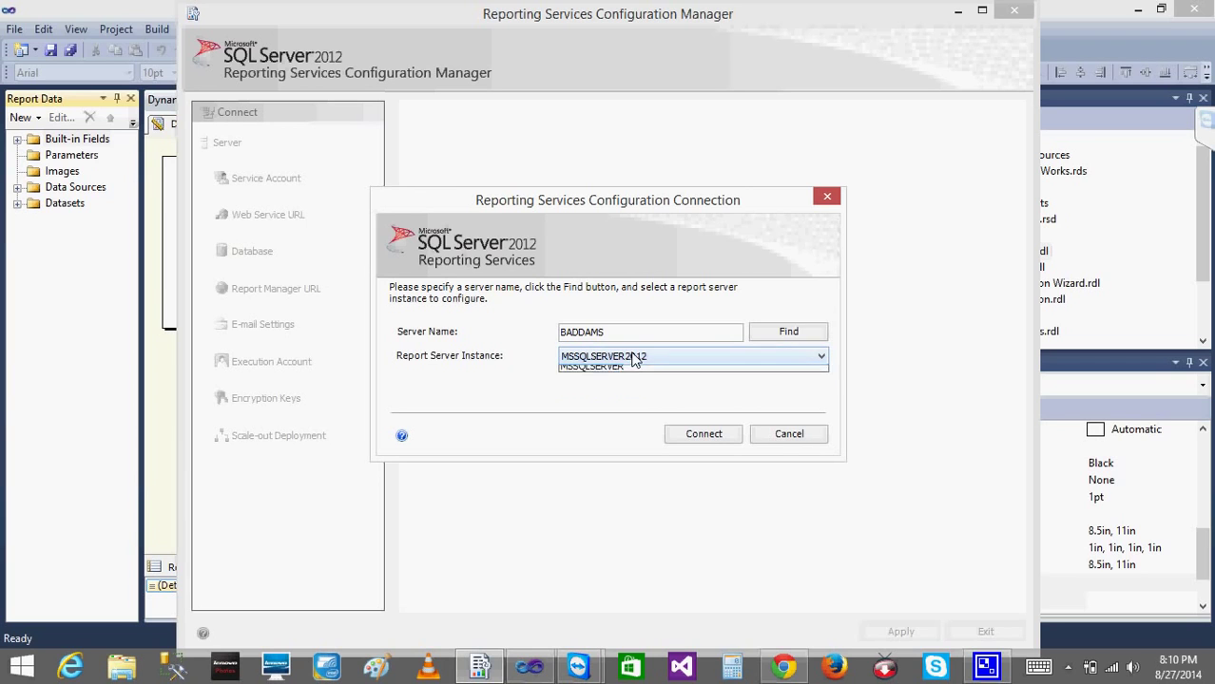
{"action": "left_click", "coordinate": [630, 382]}
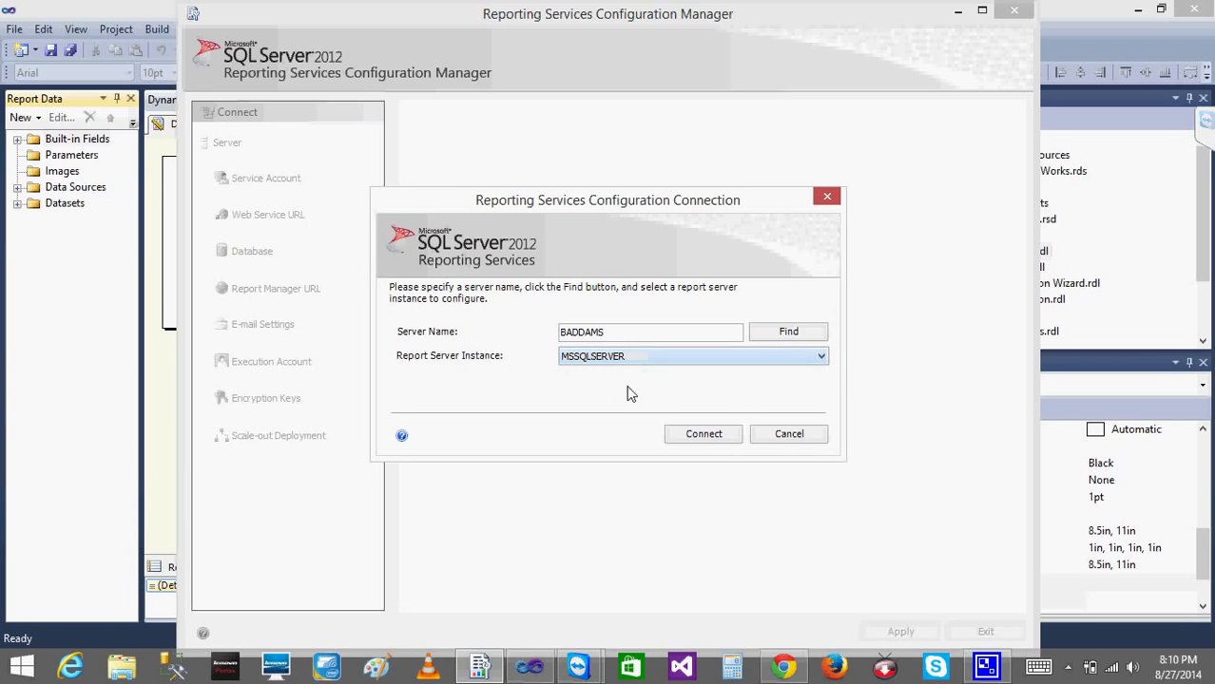
{"action": "left_click", "coordinate": [719, 439]}
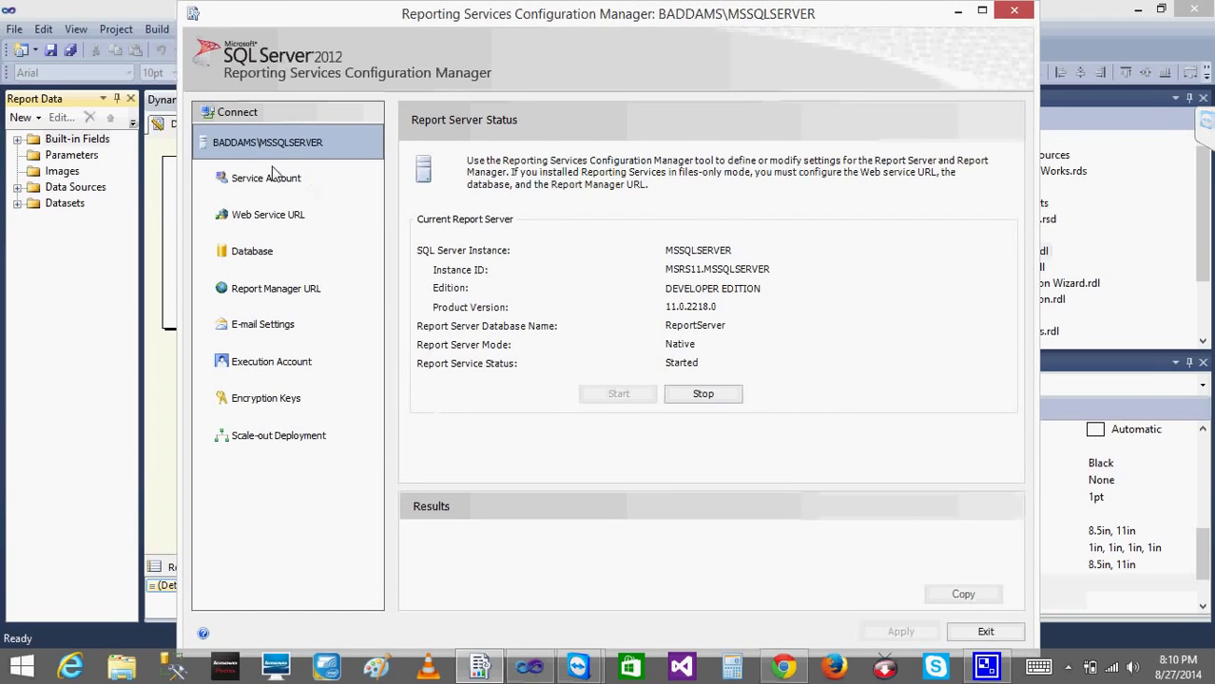
Compare the report server's Web Service URL settings with its Report Manager URL settings.
{"action": "left_click", "coordinate": [252, 226]}
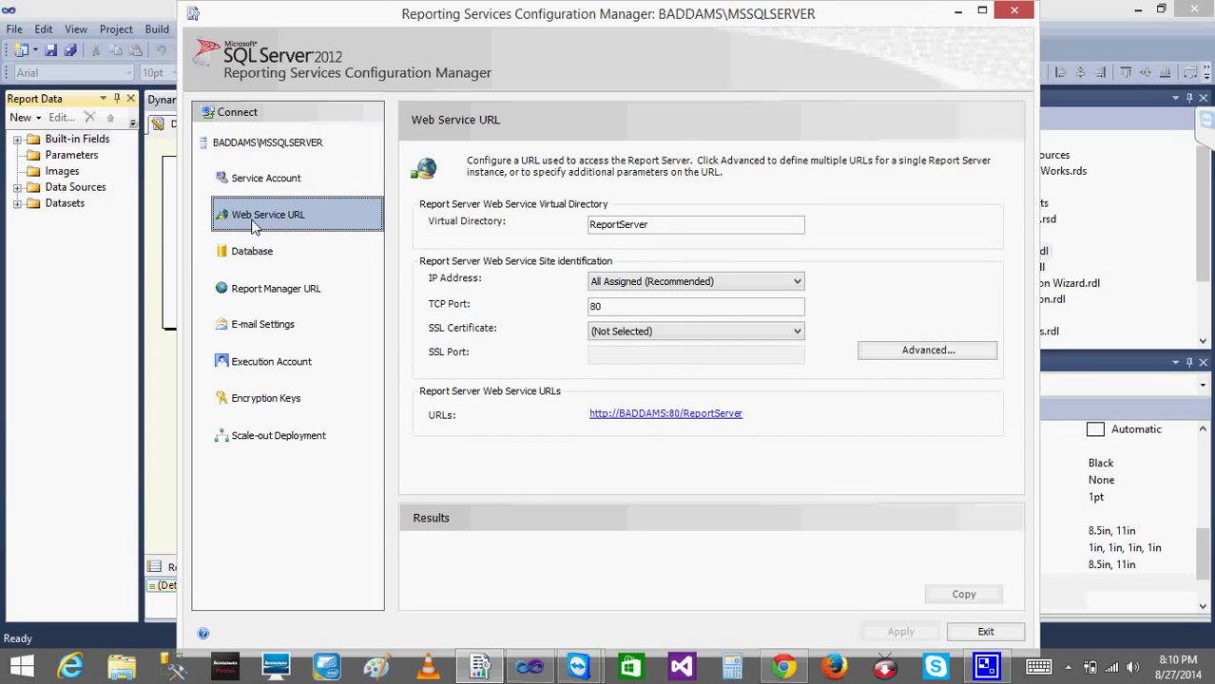
{"action": "left_click", "coordinate": [280, 298]}
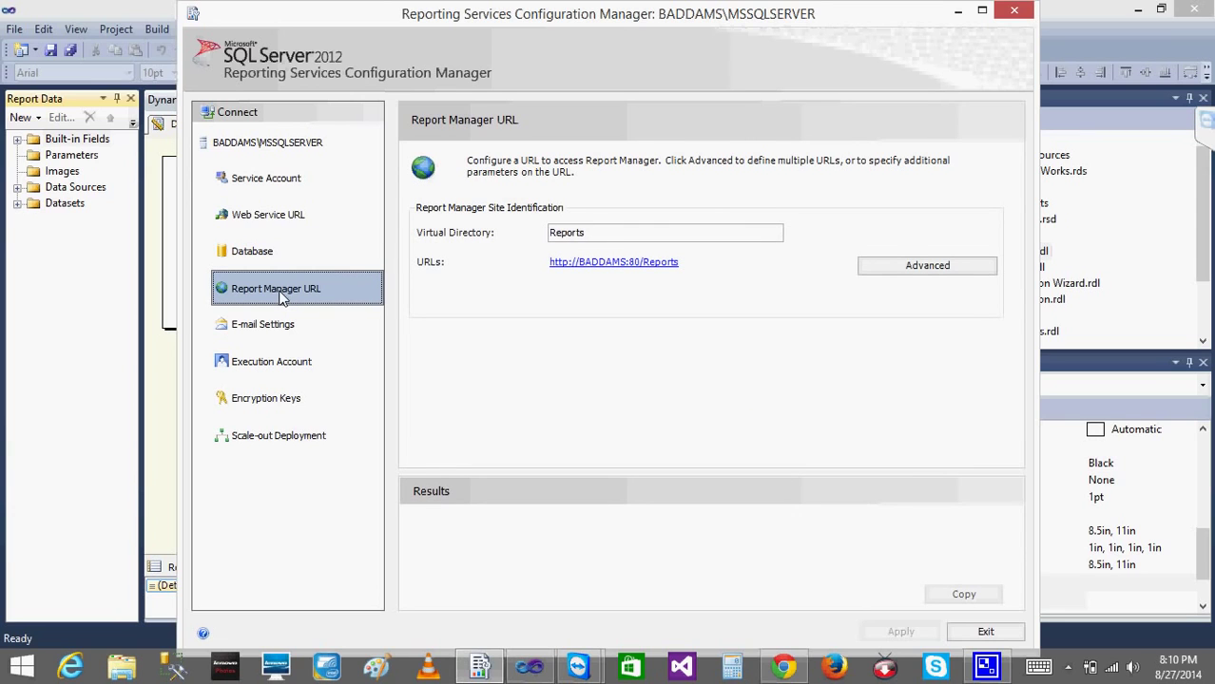
{"action": "left_click", "coordinate": [281, 217]}
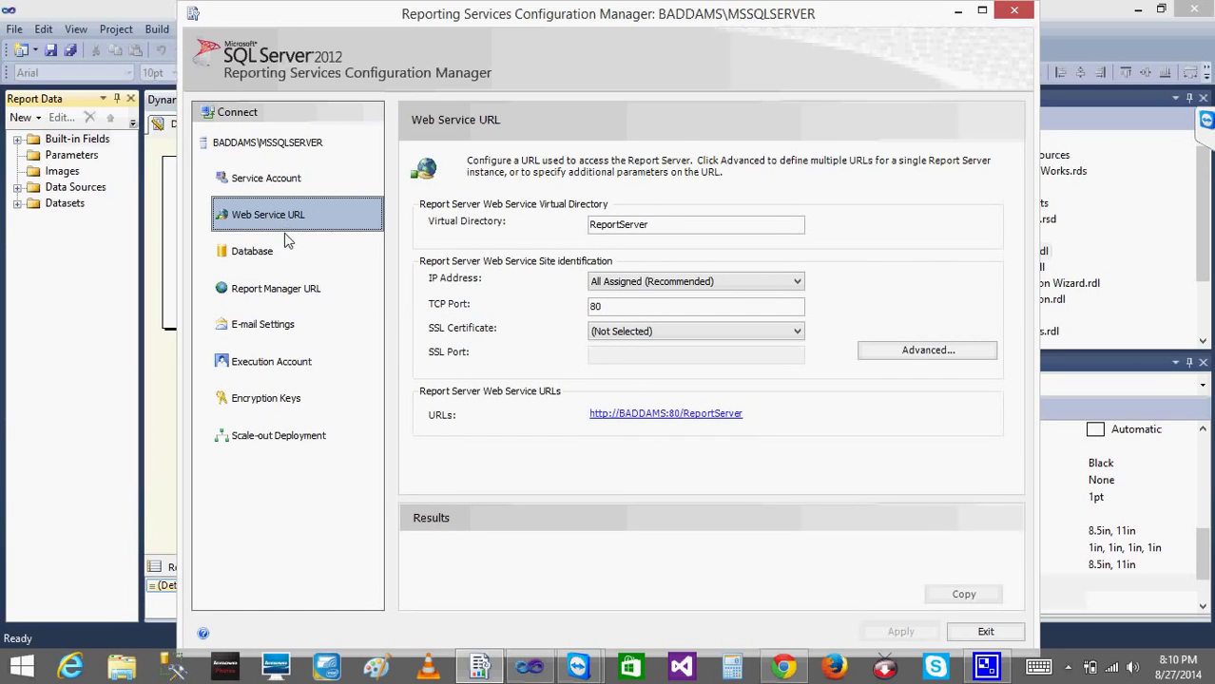
{"action": "left_click", "coordinate": [271, 298]}
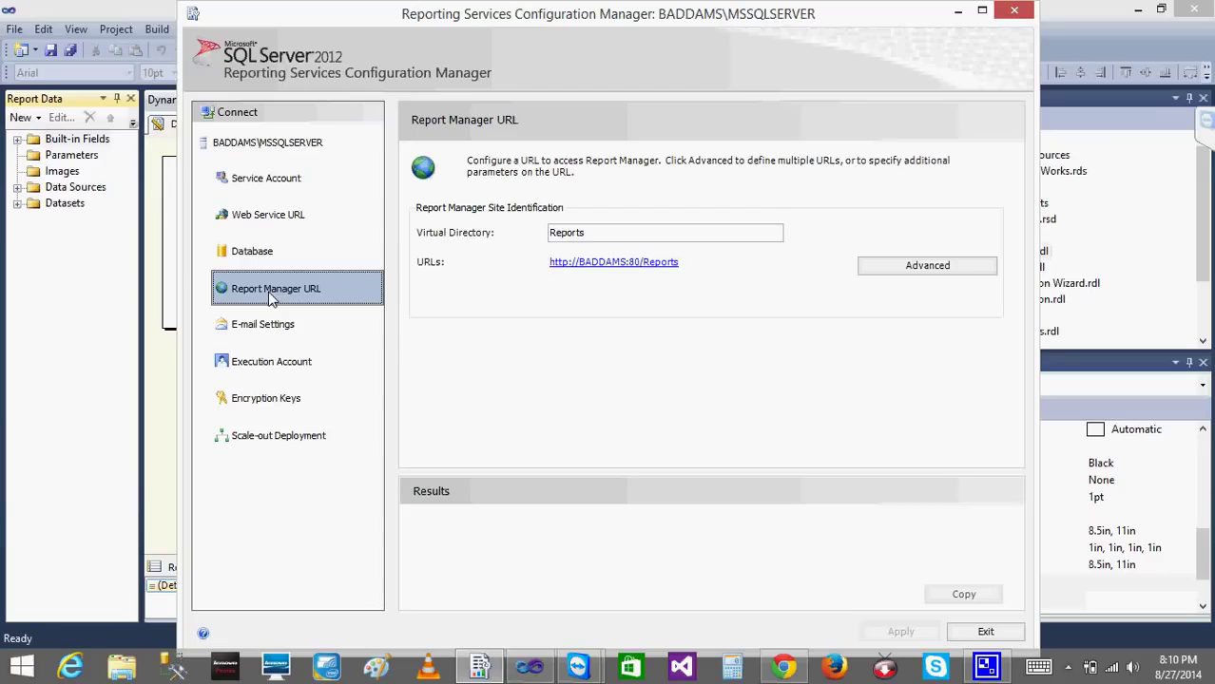
Open the Report Manager site in the browser from its configured URL and minimize the Configuration Manager.
{"action": "left_click", "coordinate": [635, 266]}
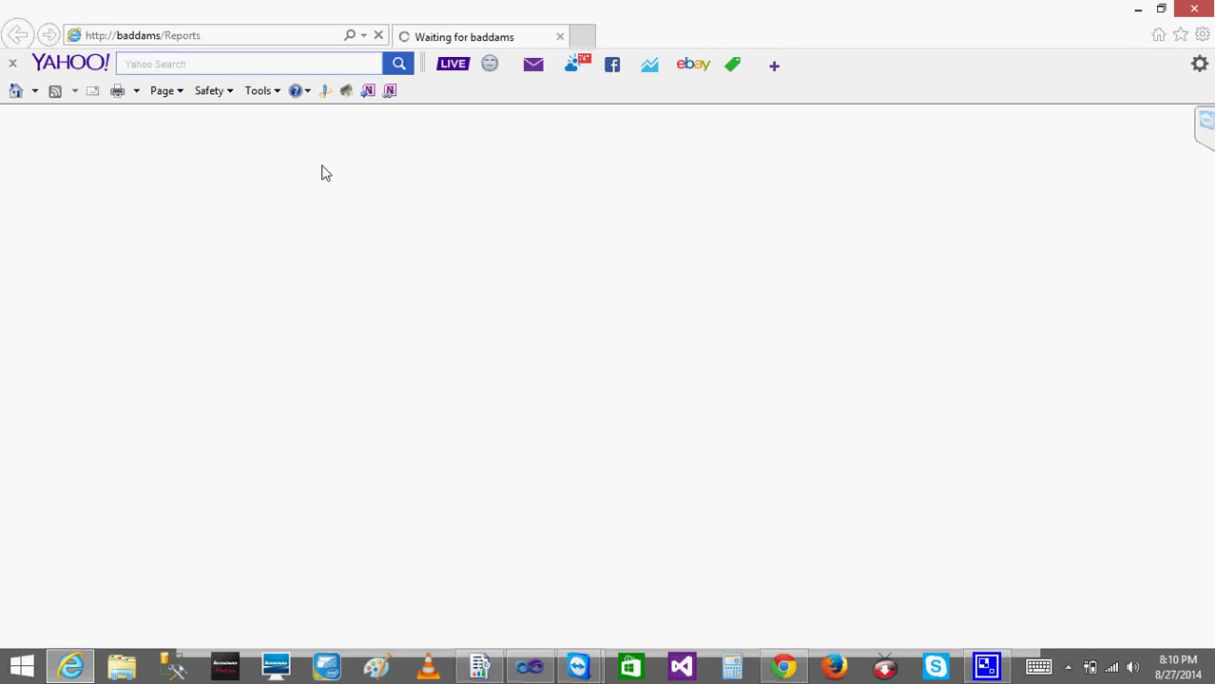
{"action": "left_click", "coordinate": [479, 665]}
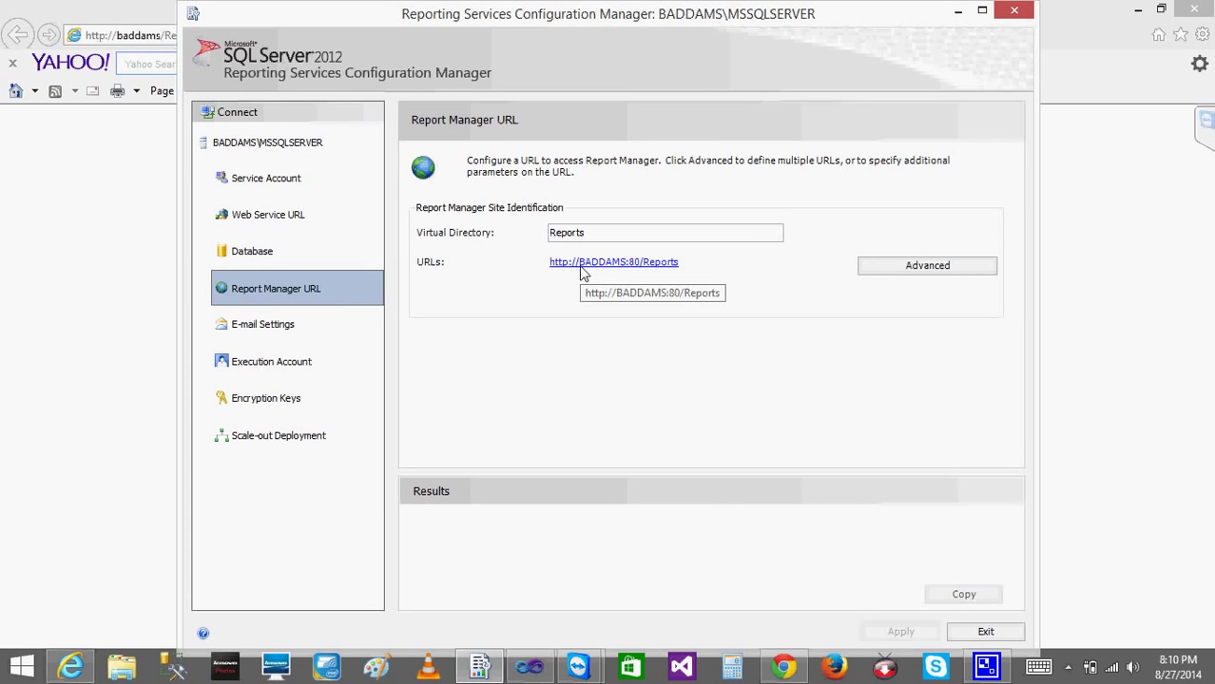
{"action": "left_click", "coordinate": [669, 271]}
{"action": "left_click", "coordinate": [959, 11]}
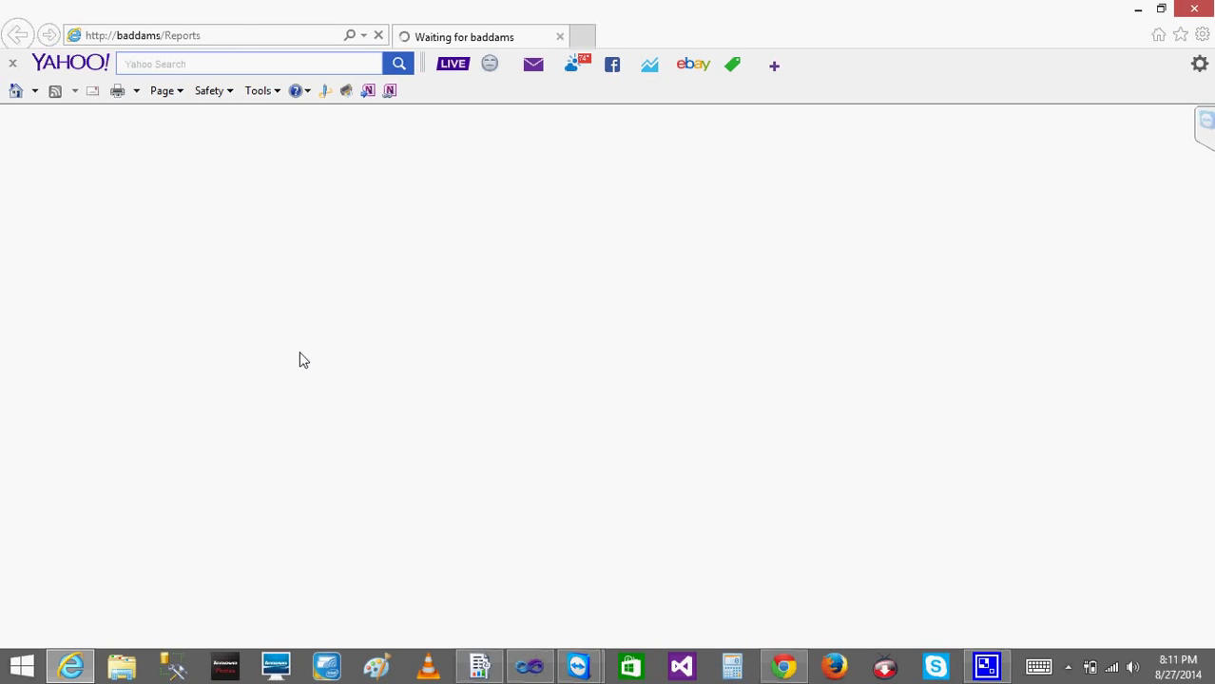
Return to Reporting Services Configuration Manager, recheck the Web Service and Report Manager URLs, and go back to the browser.
{"action": "left_click", "coordinate": [529, 667]}
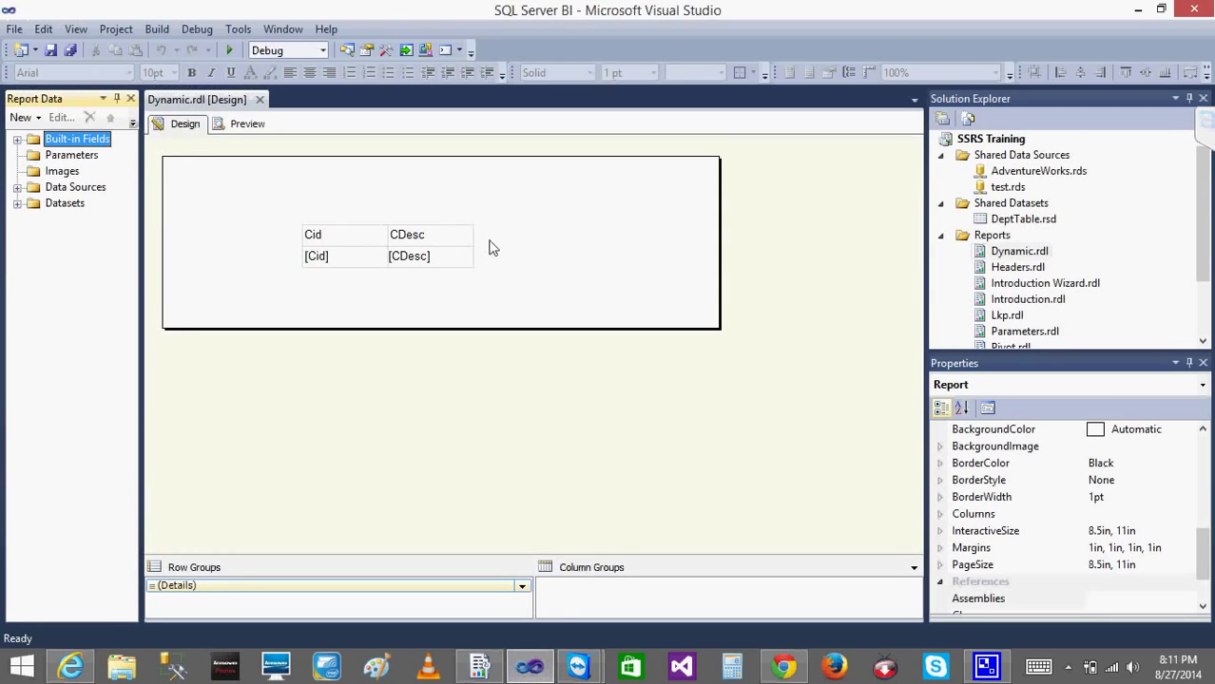
{"action": "left_click", "coordinate": [529, 666]}
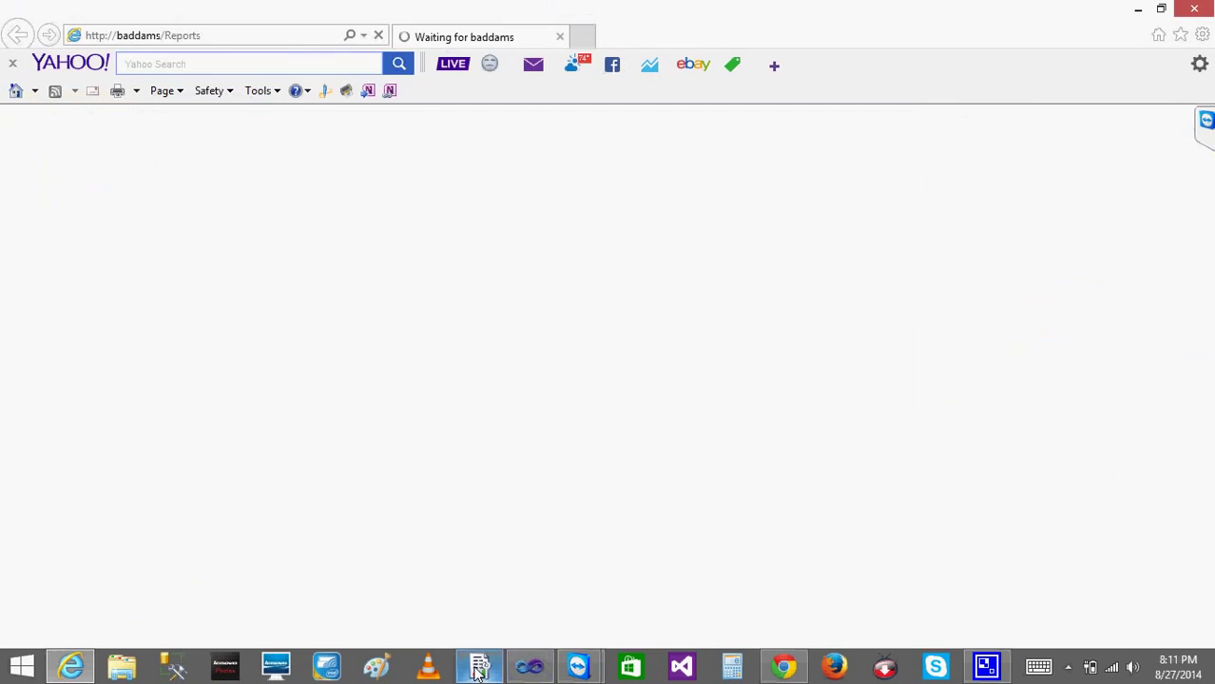
{"action": "left_click", "coordinate": [478, 666]}
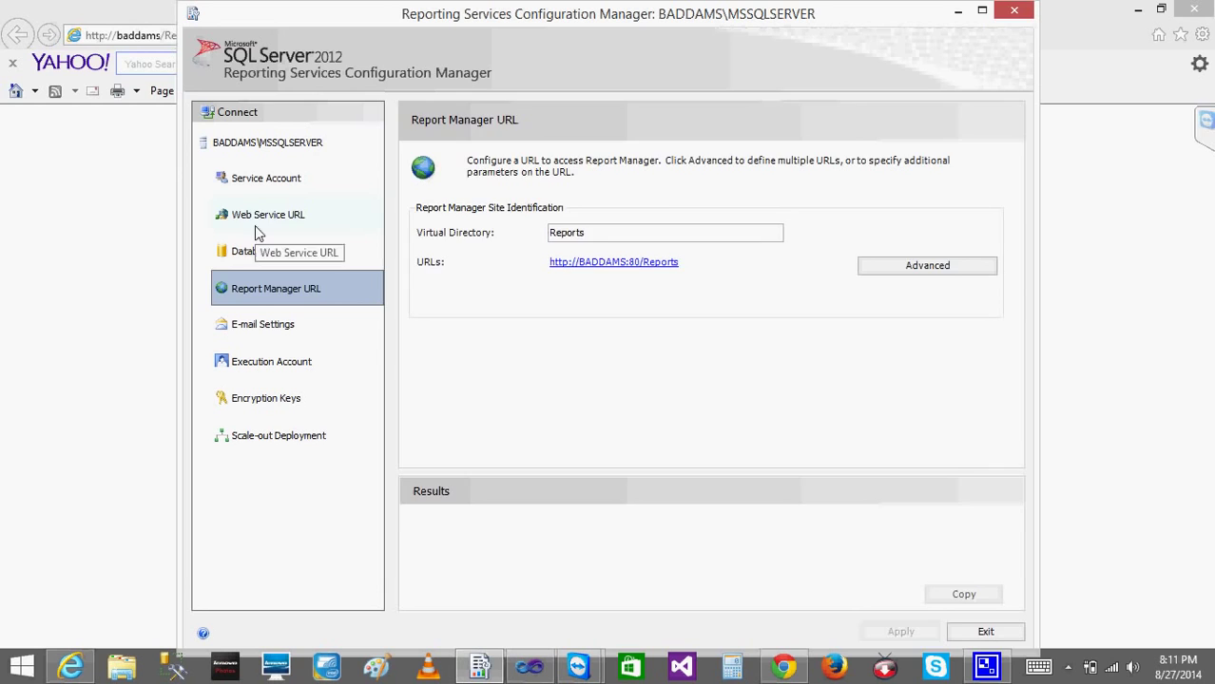
{"action": "left_click", "coordinate": [255, 226]}
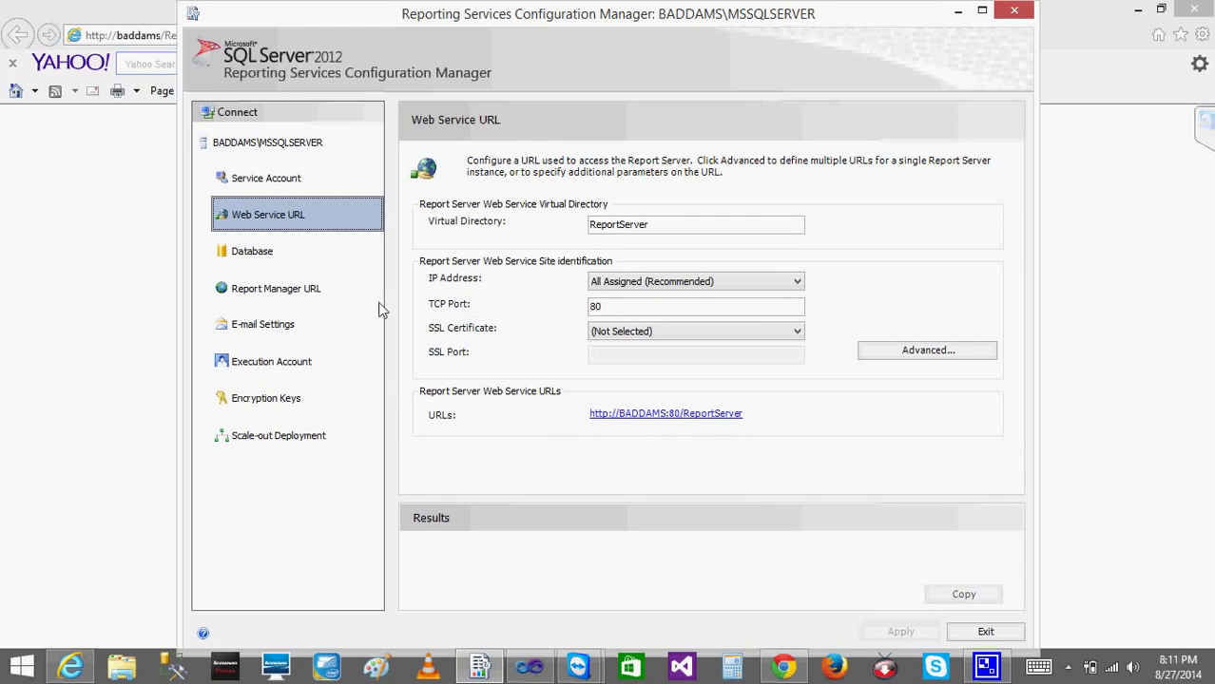
{"action": "left_click", "coordinate": [282, 297]}
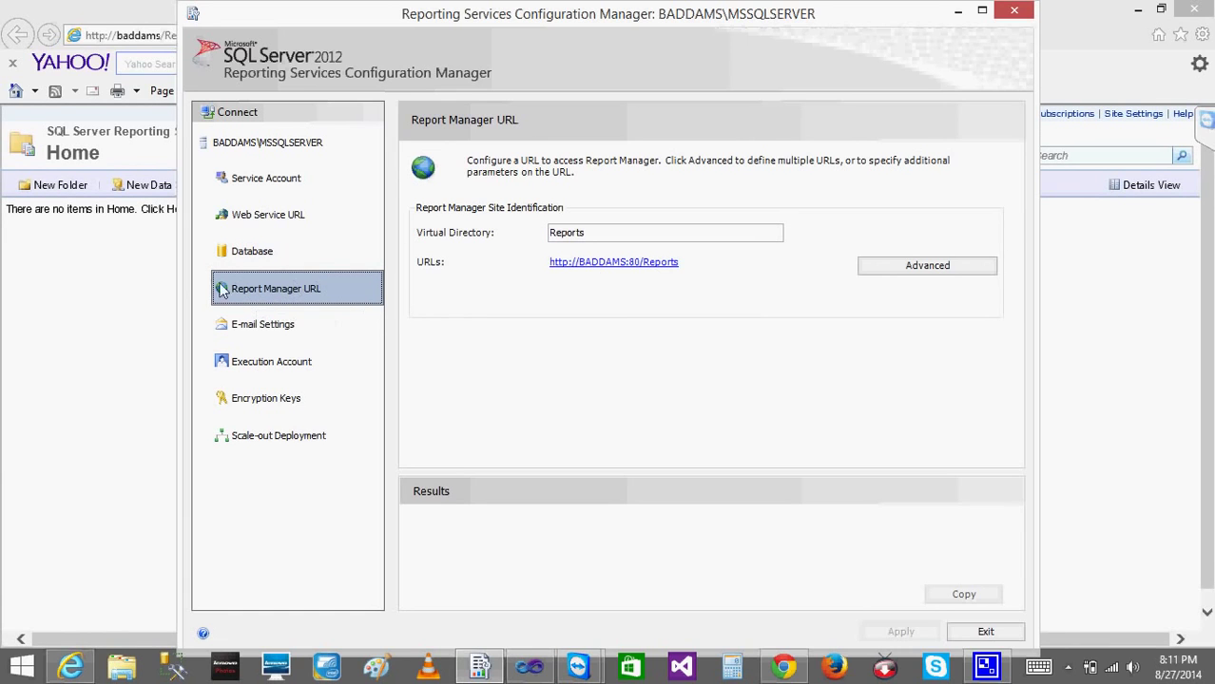
{"action": "left_click", "coordinate": [267, 216]}
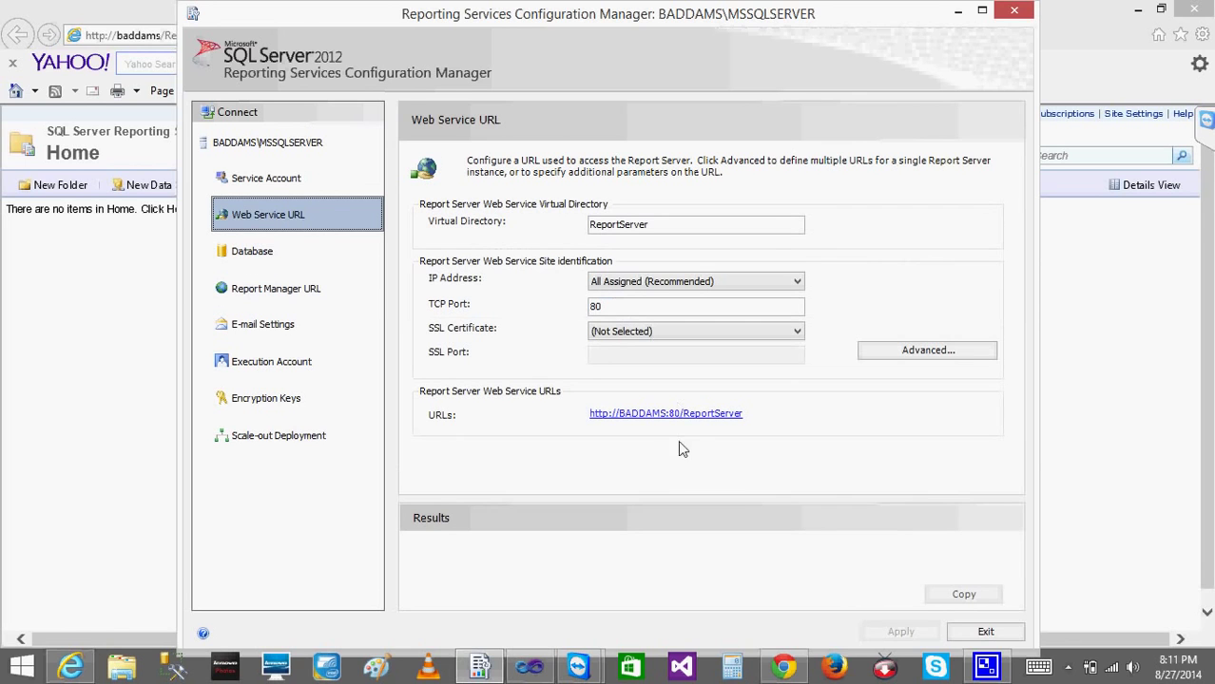
{"action": "left_click", "coordinate": [957, 11]}
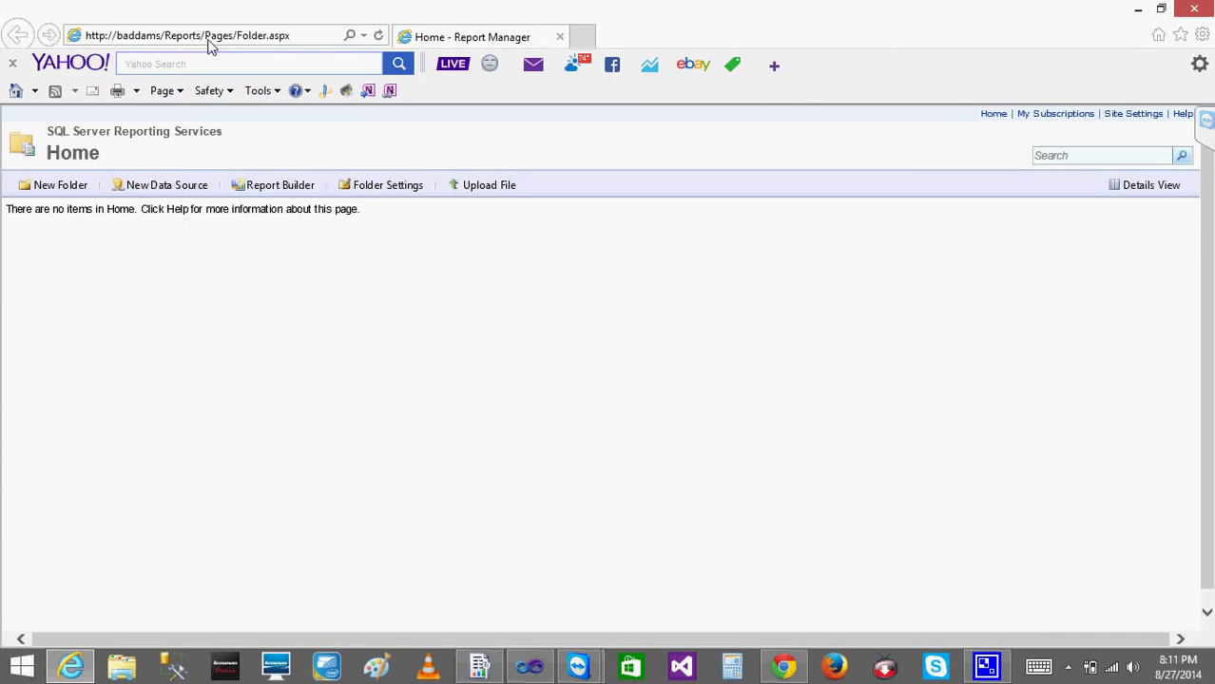
Remove /Pages/Folder.aspx from the Report Manager web address so it ends at /Reports.
{"action": "left_click", "coordinate": [198, 36]}
{"action": "left_click", "coordinate": [201, 36]}
{"action": "key", "text": "Delete"}
{"action": "key", "text": "Delete"}
{"action": "key", "text": "Delete"}
{"action": "key", "text": "Delete"}
{"action": "key", "text": "Delete"}
{"action": "key", "text": "Delete"}
{"action": "key", "text": "Delete"}
{"action": "key", "text": "Delete"}
{"action": "key", "text": "Delete"}
{"action": "key", "text": "Delete"}
{"action": "key", "text": "Delete"}
{"action": "key", "text": "Delete"}
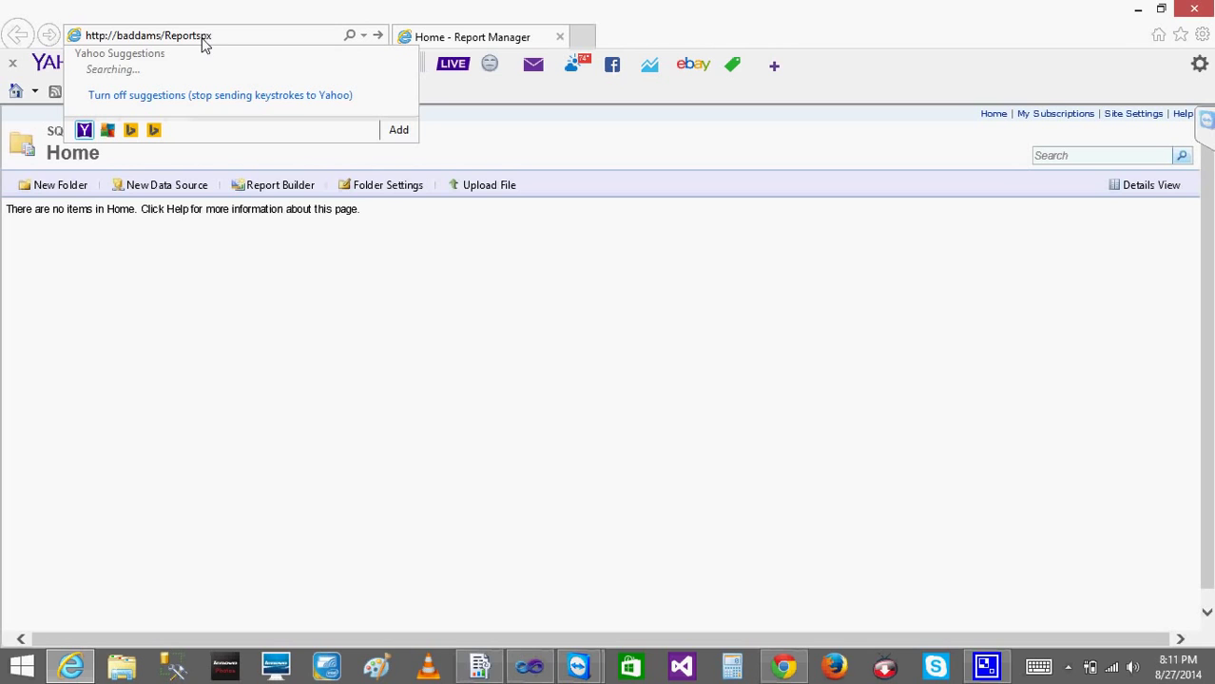
{"action": "key", "text": "Delete"}
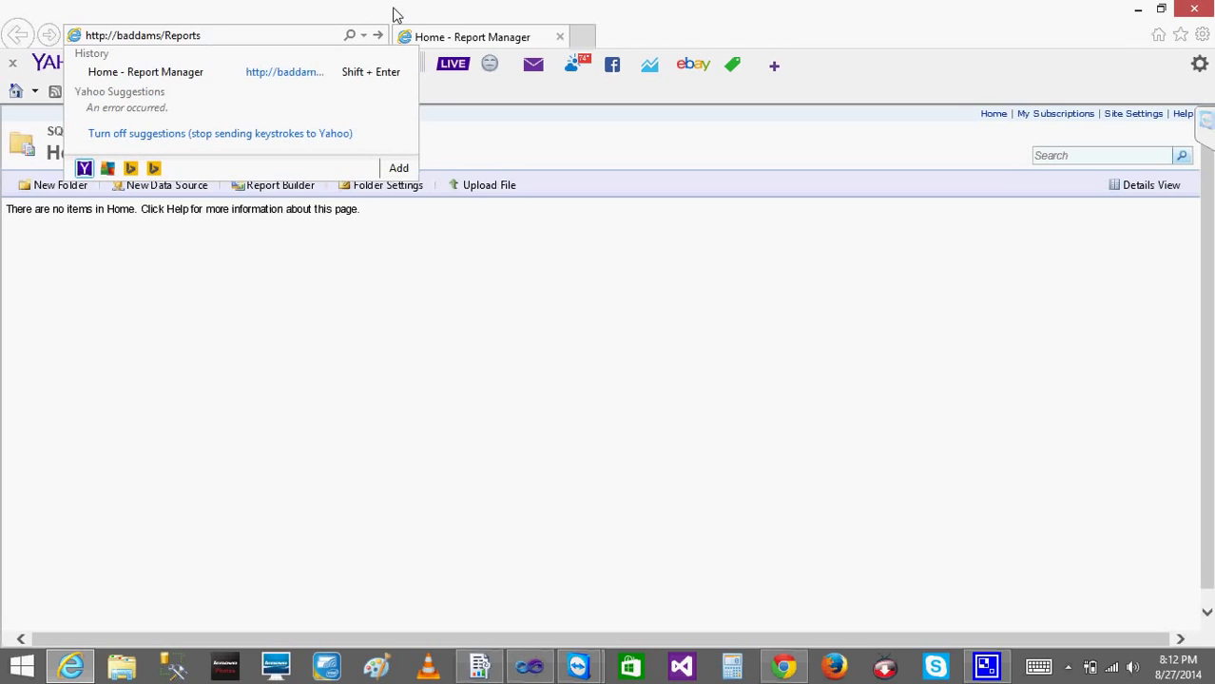
{"action": "type", "text": "er"}
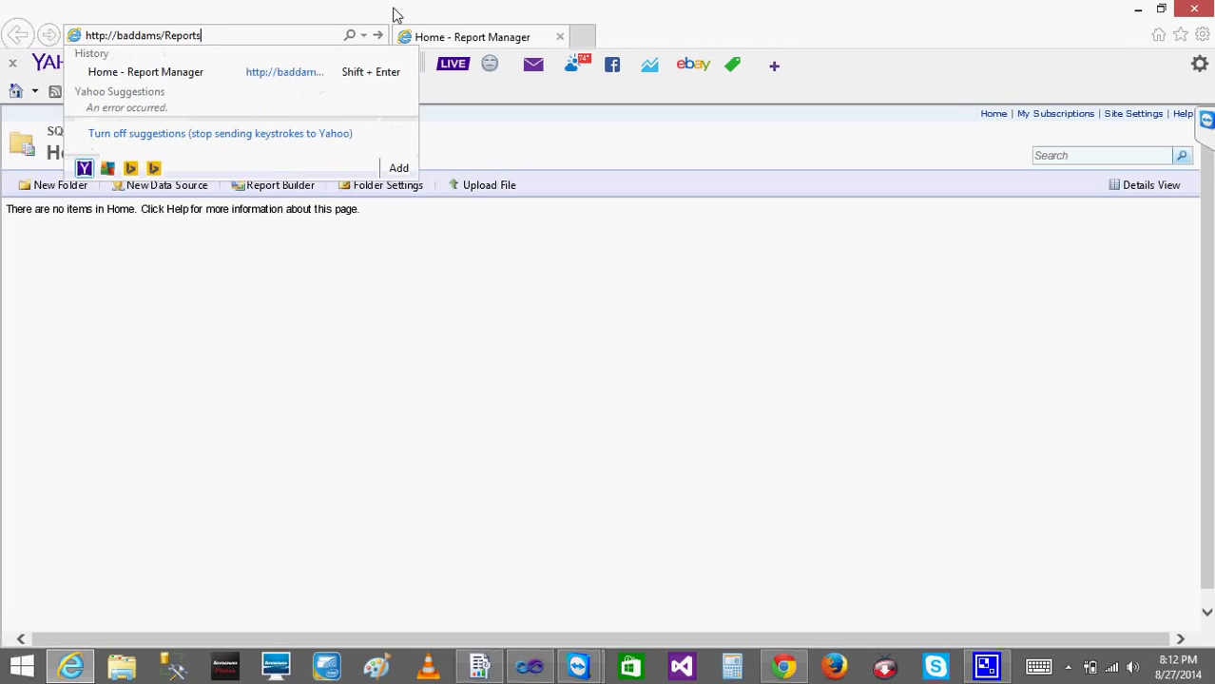
{"action": "type", "text": "ver"}
{"action": "key", "text": "Return"}
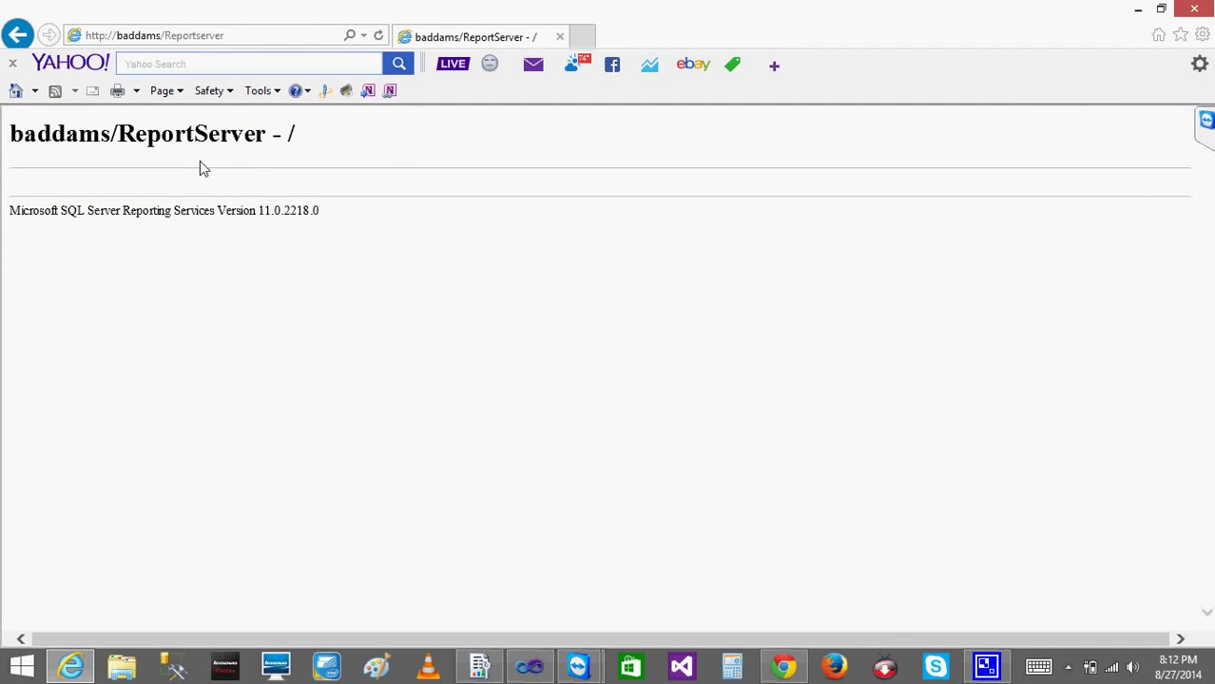
Recheck the Web Service URL and Report Manager URL in Reporting Services Configuration Manager, then return to the browser.
{"action": "left_click", "coordinate": [479, 666]}
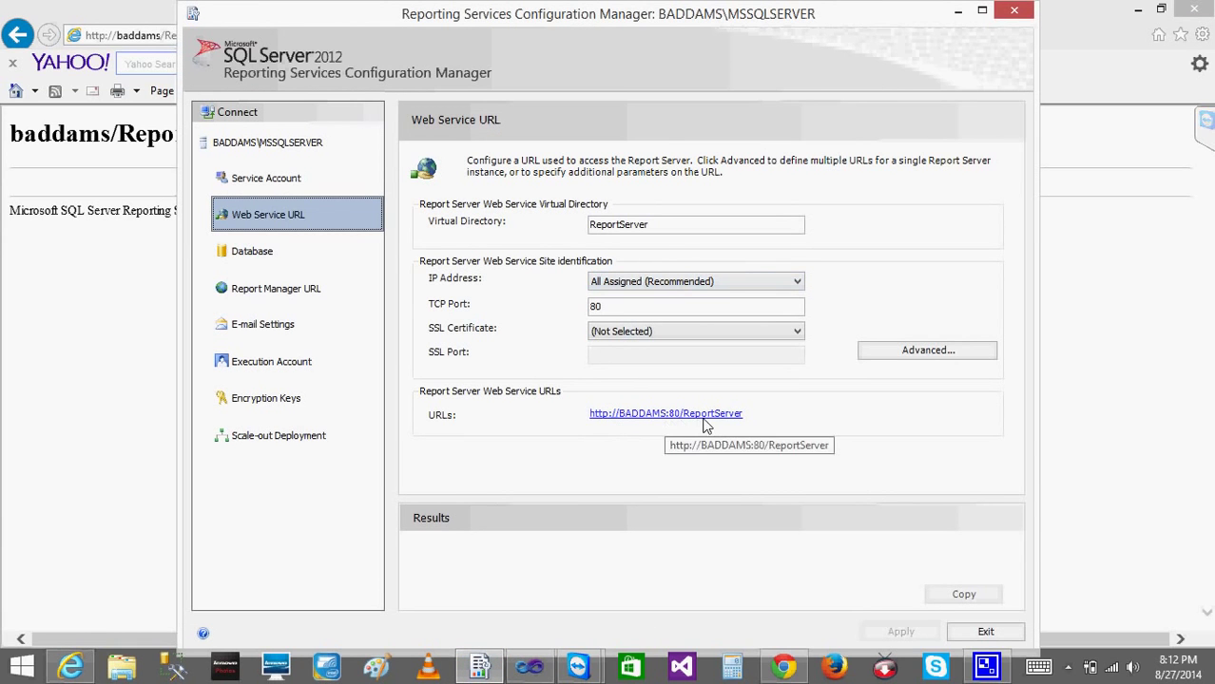
{"action": "left_click", "coordinate": [270, 290]}
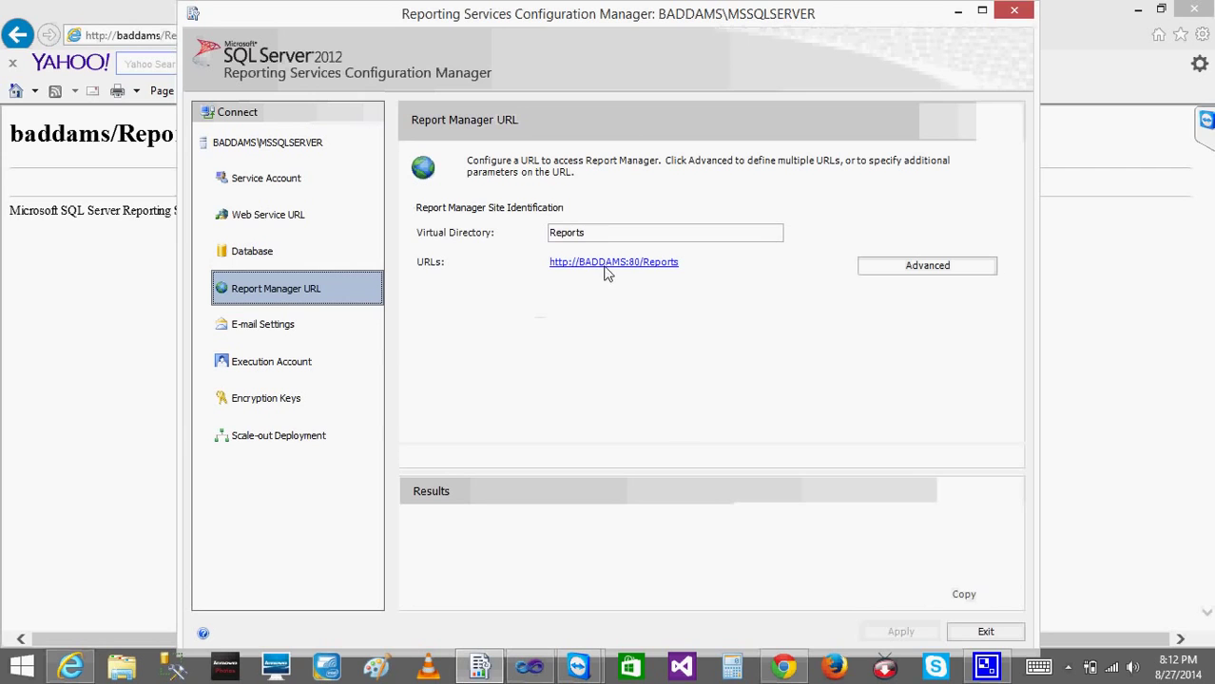
{"action": "left_click", "coordinate": [957, 12]}
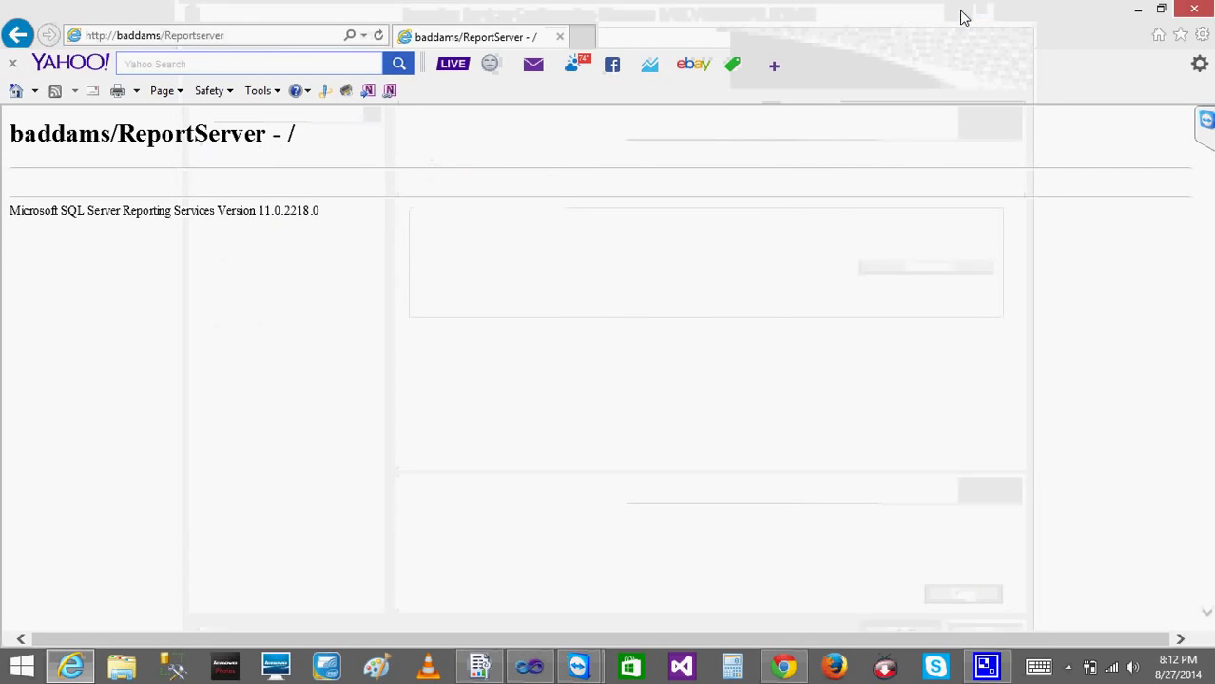
{"action": "left_click", "coordinate": [230, 35]}
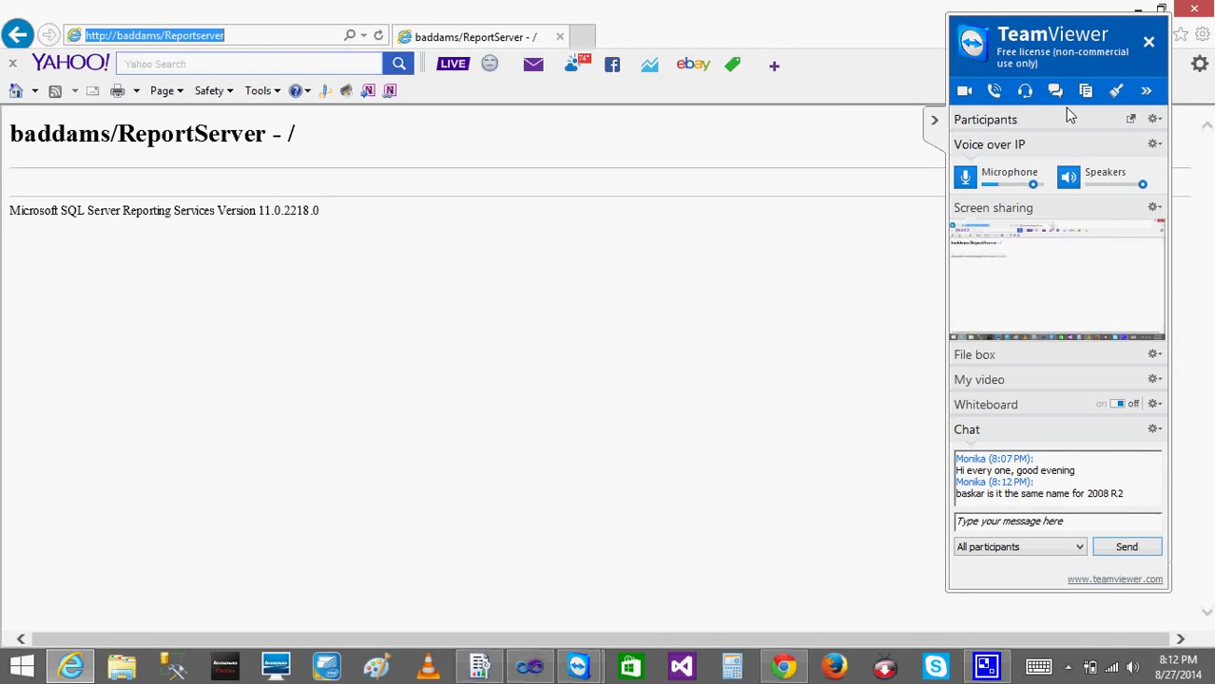
{"action": "left_click", "coordinate": [934, 127]}
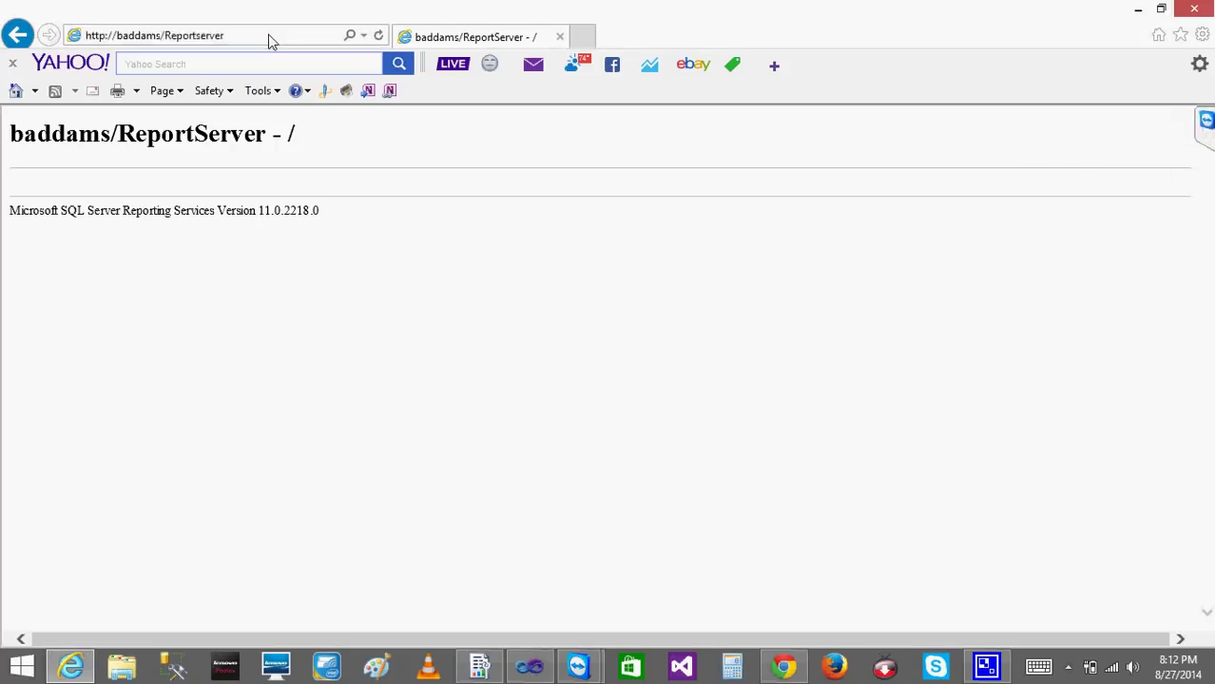
{"action": "left_click", "coordinate": [271, 41]}
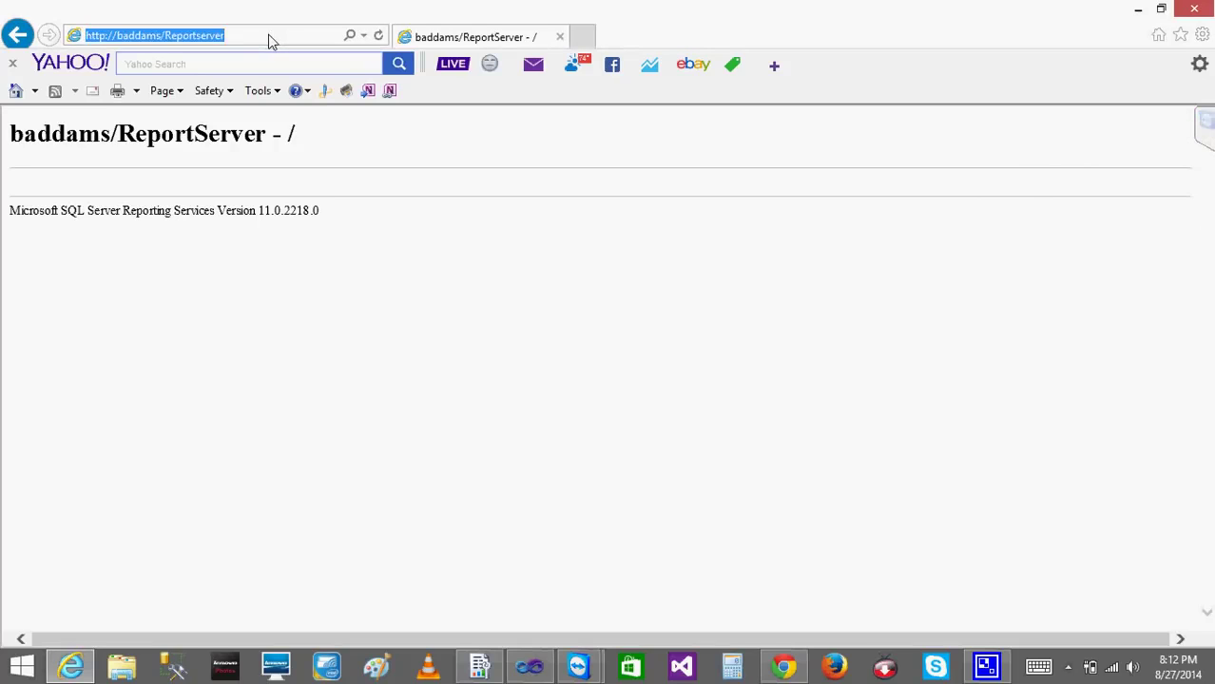
{"action": "left_click", "coordinate": [241, 41]}
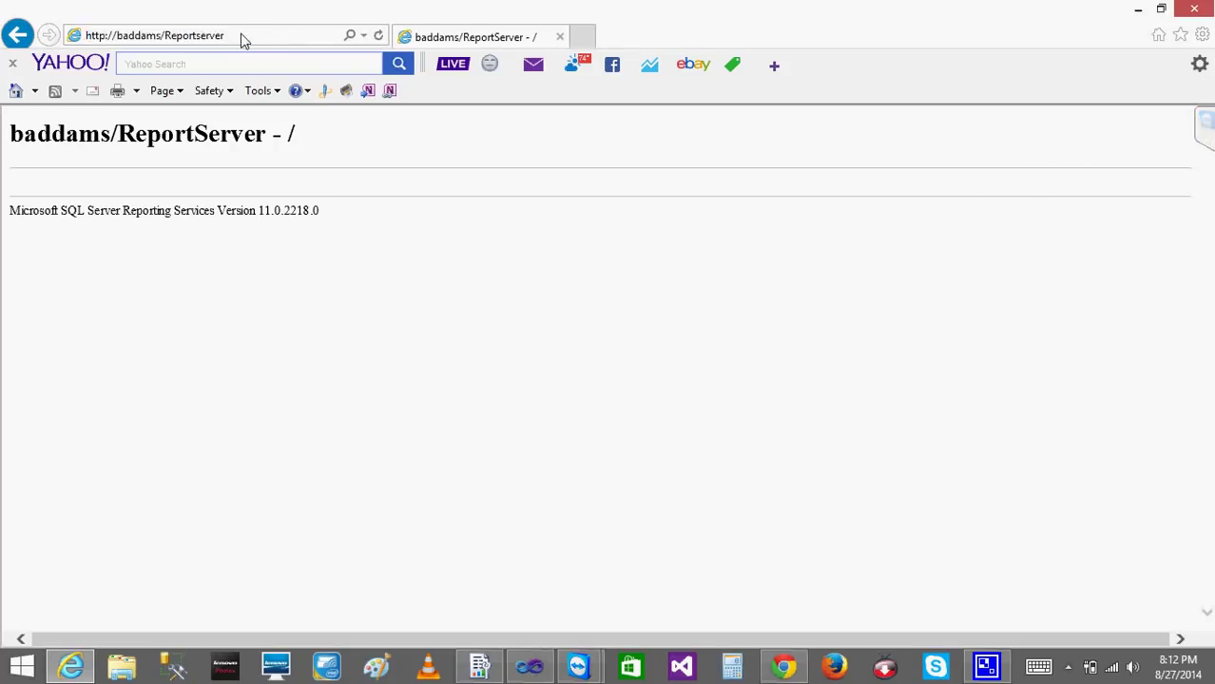
{"action": "key", "text": "BackSpace"}
{"action": "key", "text": "BackSpace"}
{"action": "key", "text": "BackSpace"}
{"action": "key", "text": "BackSpace"}
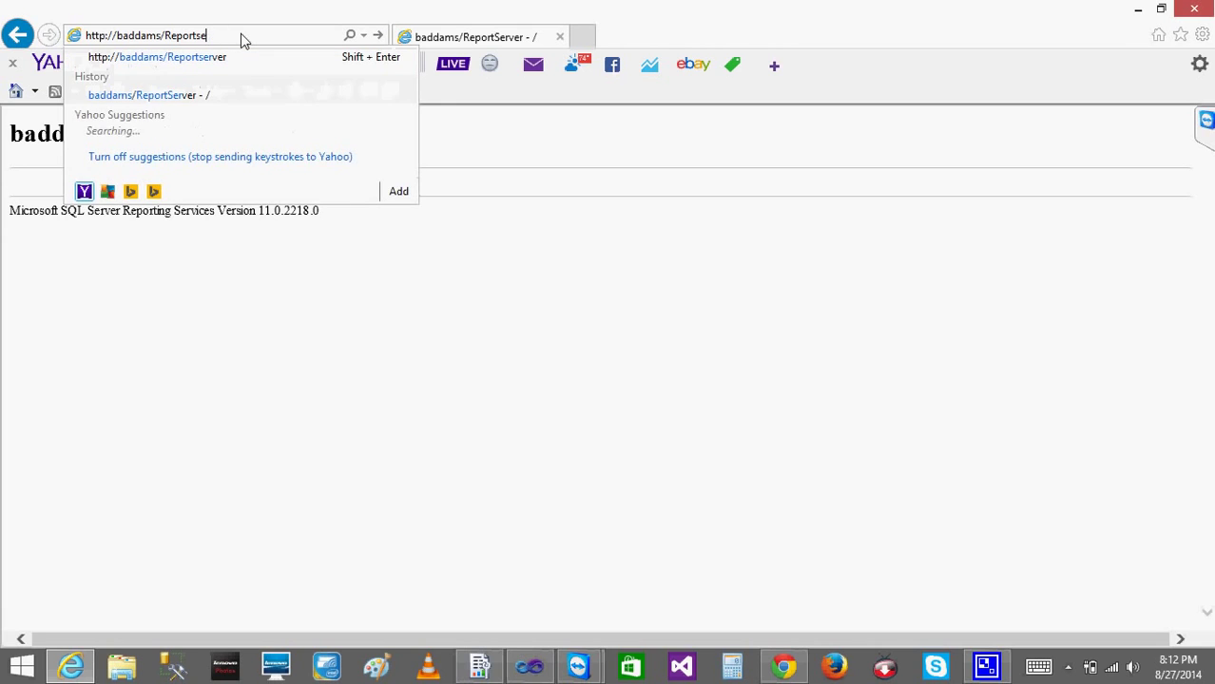
{"action": "key", "text": "BackSpace"}
{"action": "key", "text": "BackSpace"}
{"action": "type", "text": "s"}
{"action": "key", "text": "BackSpace"}
{"action": "key", "text": "Return"}
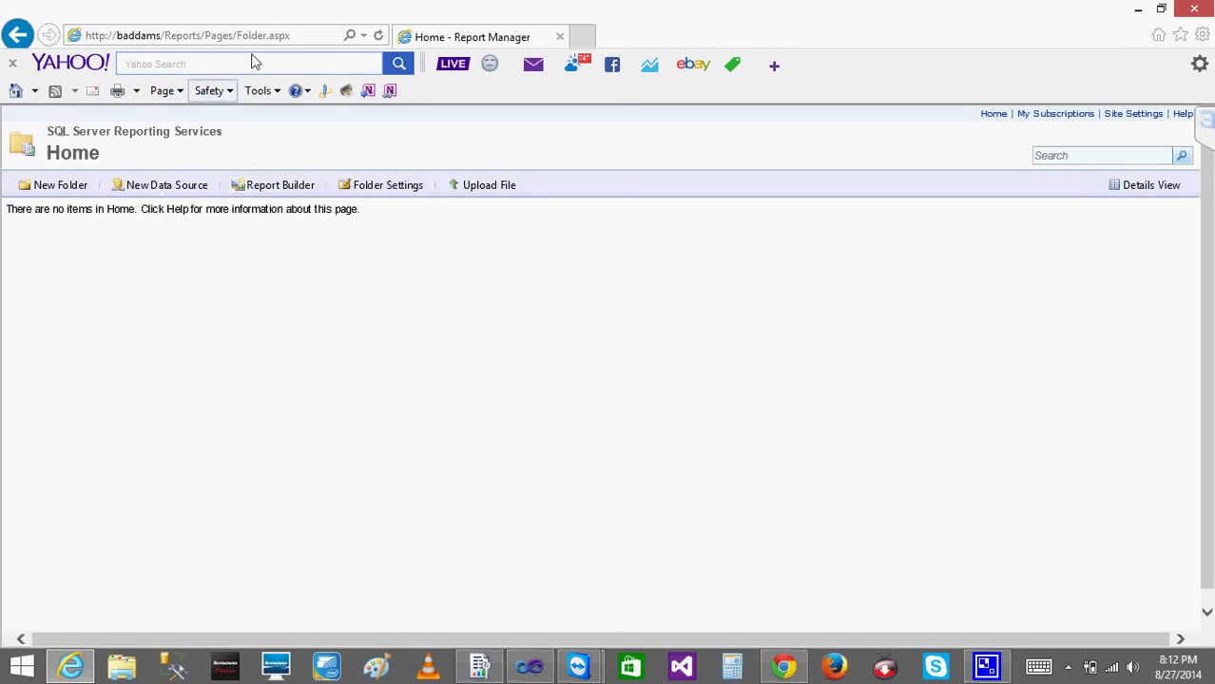
{"action": "left_click", "coordinate": [324, 36]}
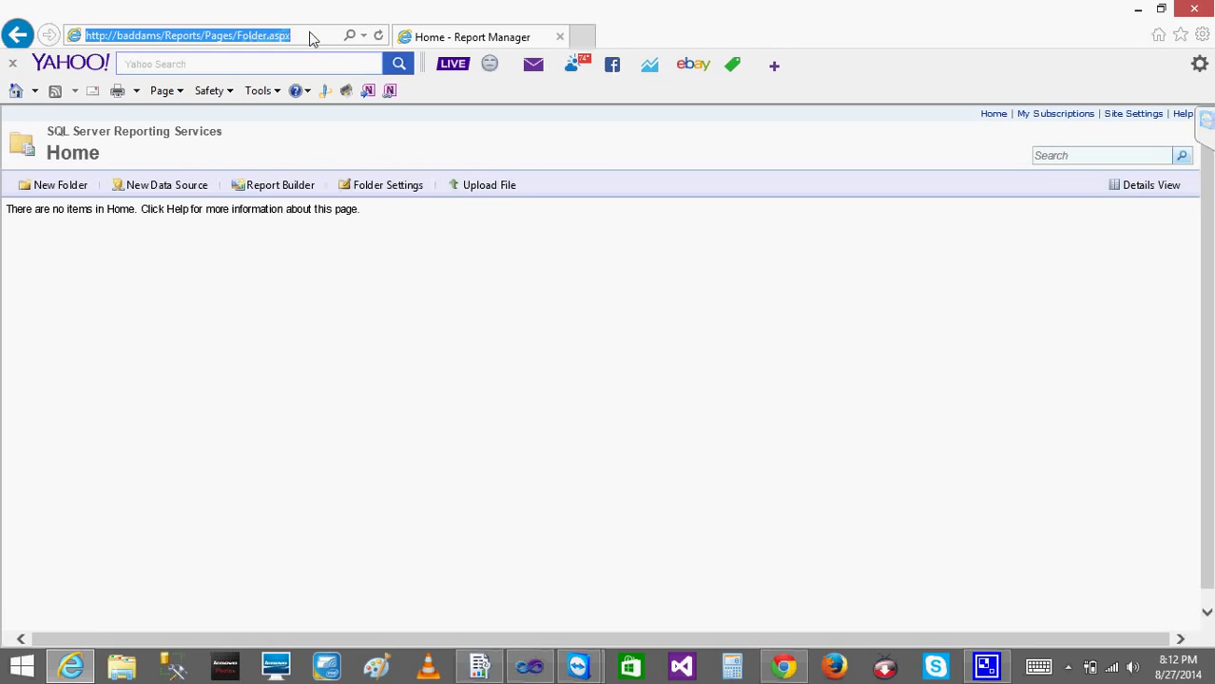
{"action": "left_click", "coordinate": [311, 38]}
{"action": "key", "text": "BackSpace"}
{"action": "key", "text": "BackSpace"}
{"action": "key", "text": "BackSpace"}
{"action": "key", "text": "BackSpace"}
{"action": "key", "text": "BackSpace"}
{"action": "key", "text": "BackSpace"}
{"action": "key", "text": "BackSpace"}
{"action": "key", "text": "BackSpace"}
{"action": "key", "text": "BackSpace"}
{"action": "key", "text": "BackSpace"}
{"action": "key", "text": "BackSpace"}
{"action": "key", "text": "BackSpace"}
{"action": "key", "text": "BackSpace"}
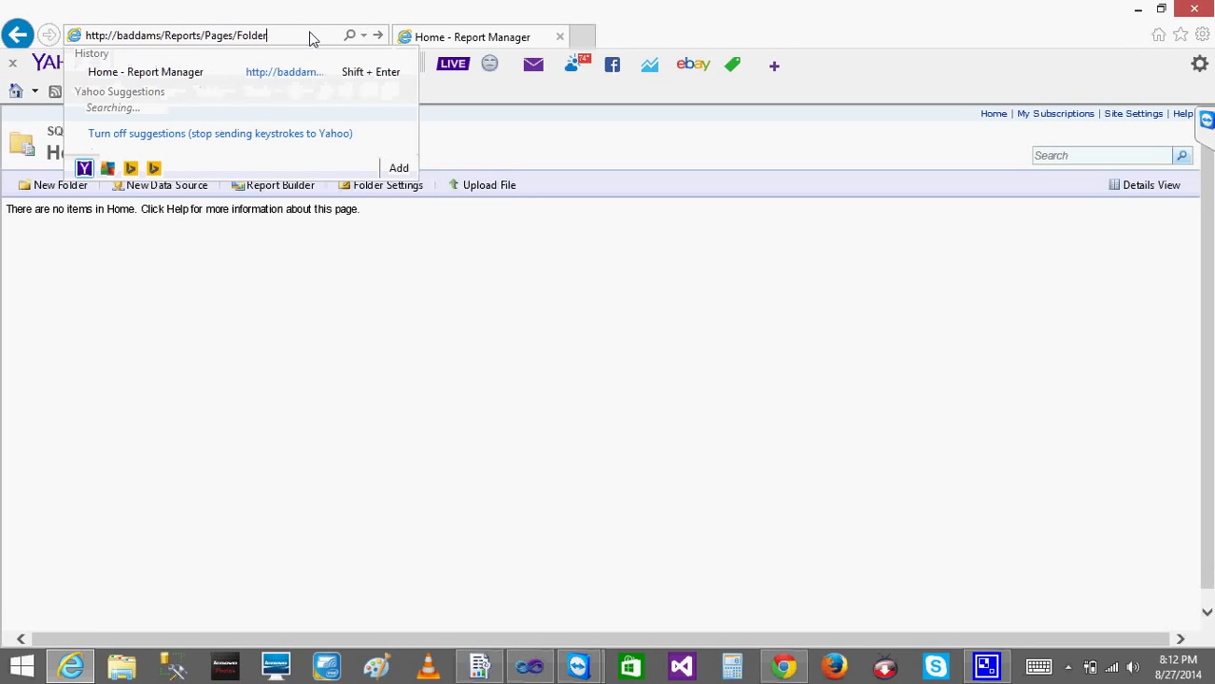
{"action": "key", "text": "BackSpace"}
{"action": "key", "text": "BackSpace"}
{"action": "key", "text": "BackSpace"}
{"action": "key", "text": "BackSpace"}
{"action": "key", "text": "BackSpace"}
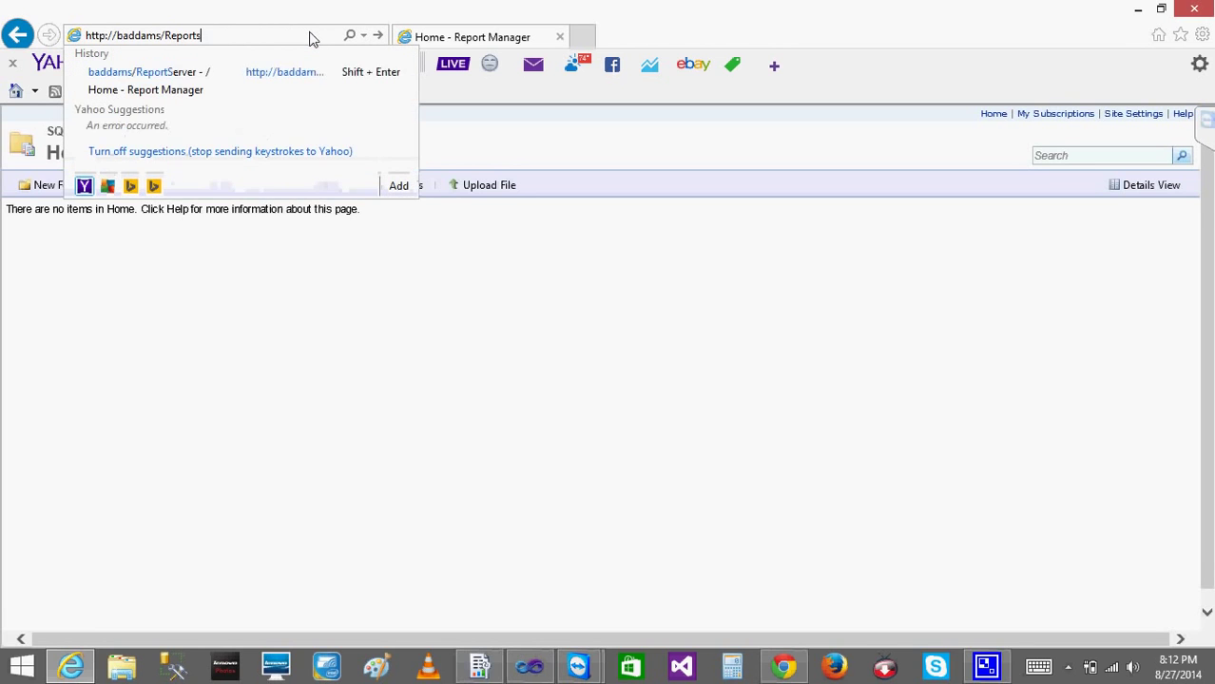
{"action": "type", "text": "erver"}
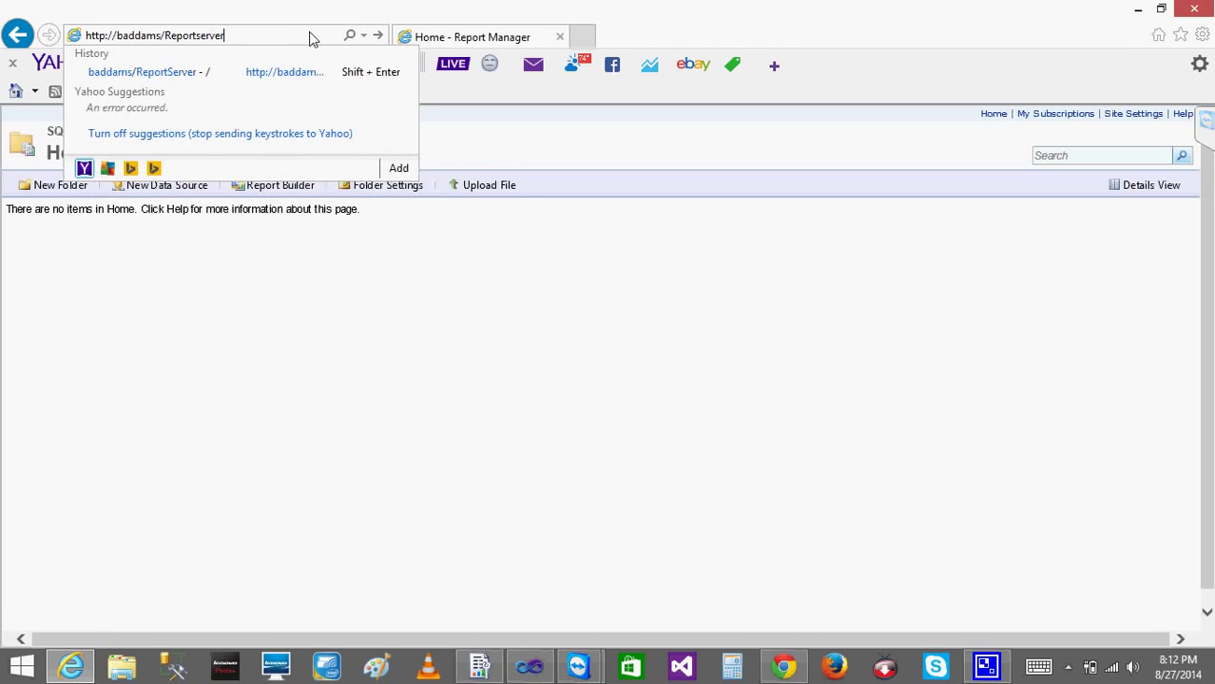
{"action": "key", "text": "Return"}
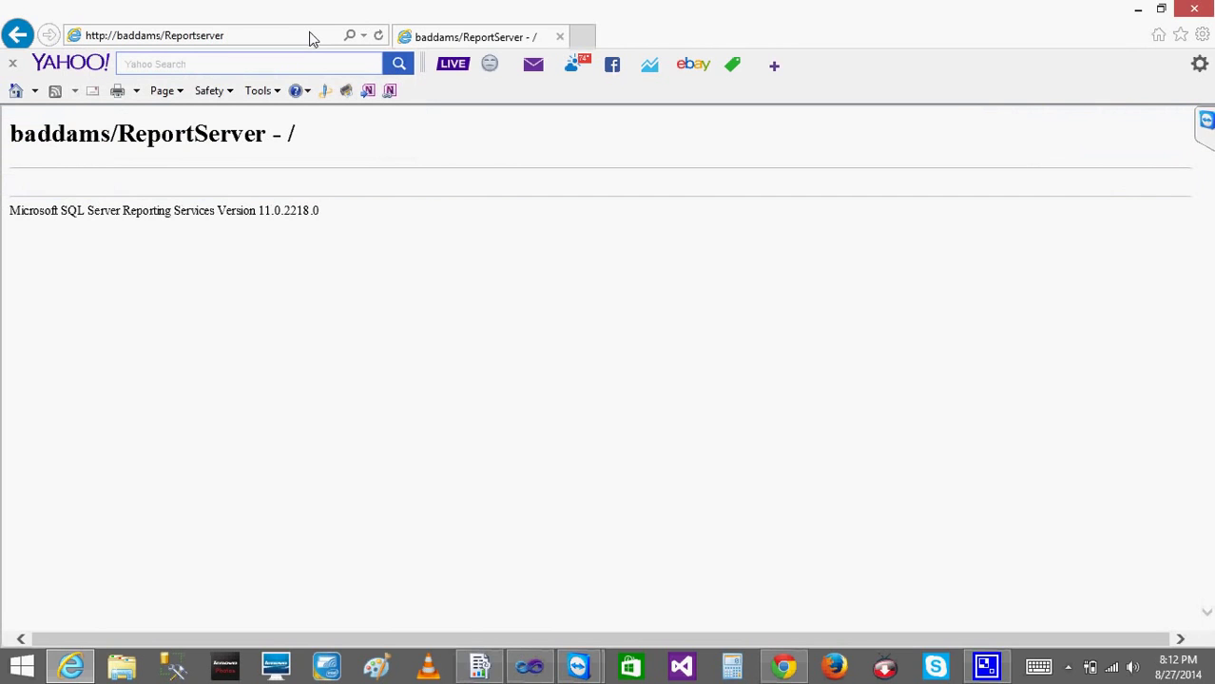
{"action": "left_click", "coordinate": [530, 669]}
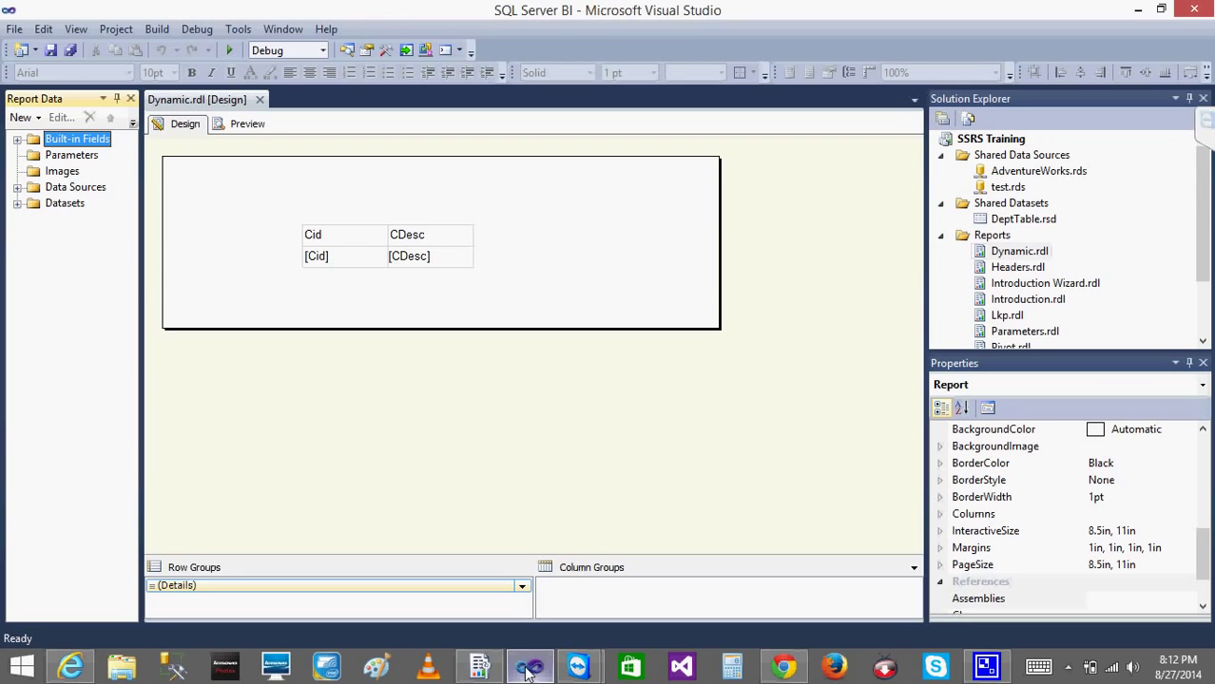
{"action": "left_click", "coordinate": [1006, 141]}
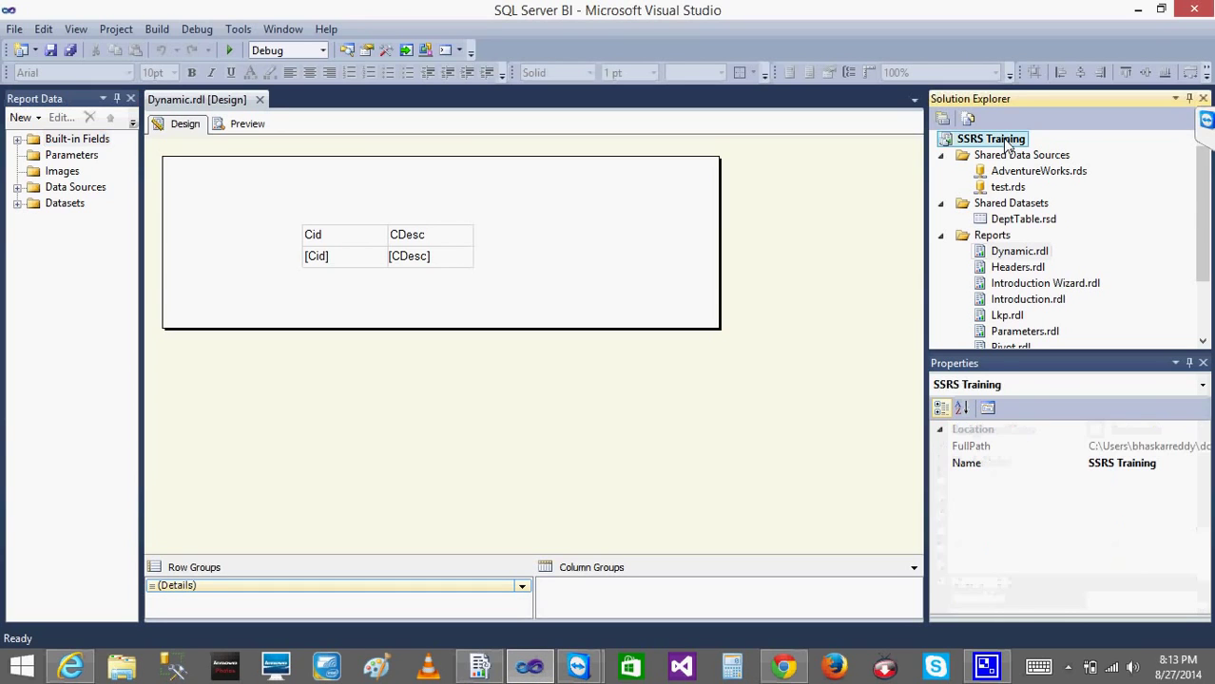
{"action": "right_click", "coordinate": [1006, 141]}
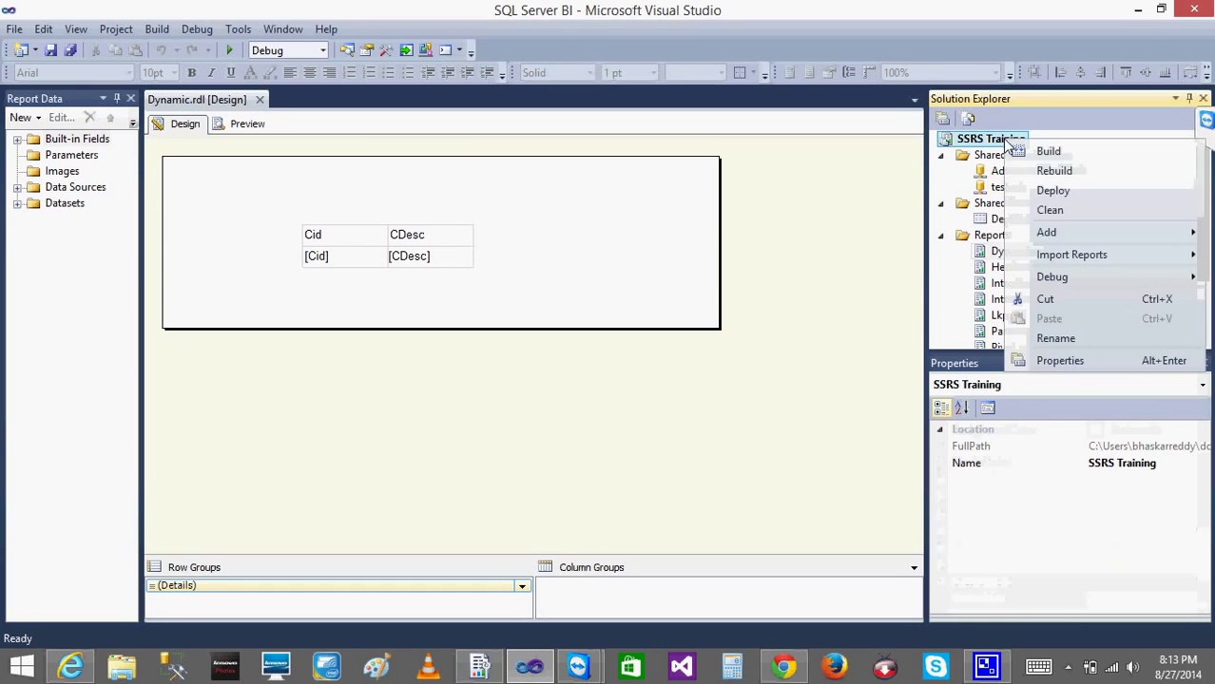
{"action": "left_click", "coordinate": [1117, 371]}
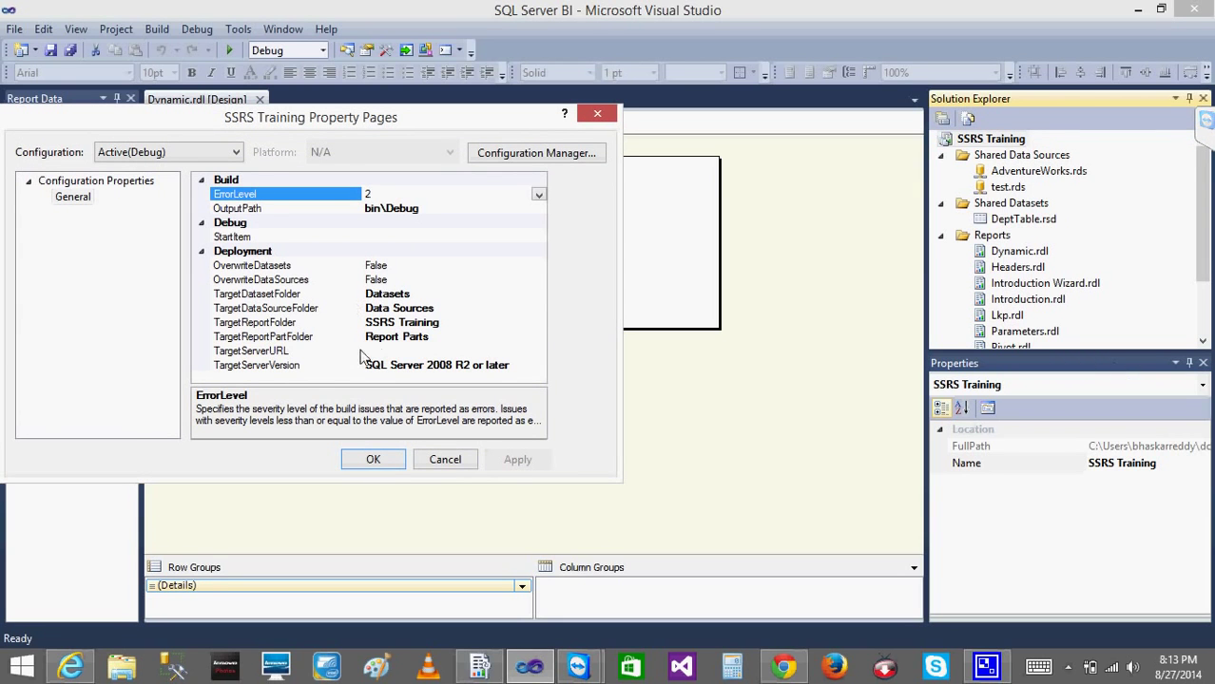
{"action": "left_click", "coordinate": [399, 351]}
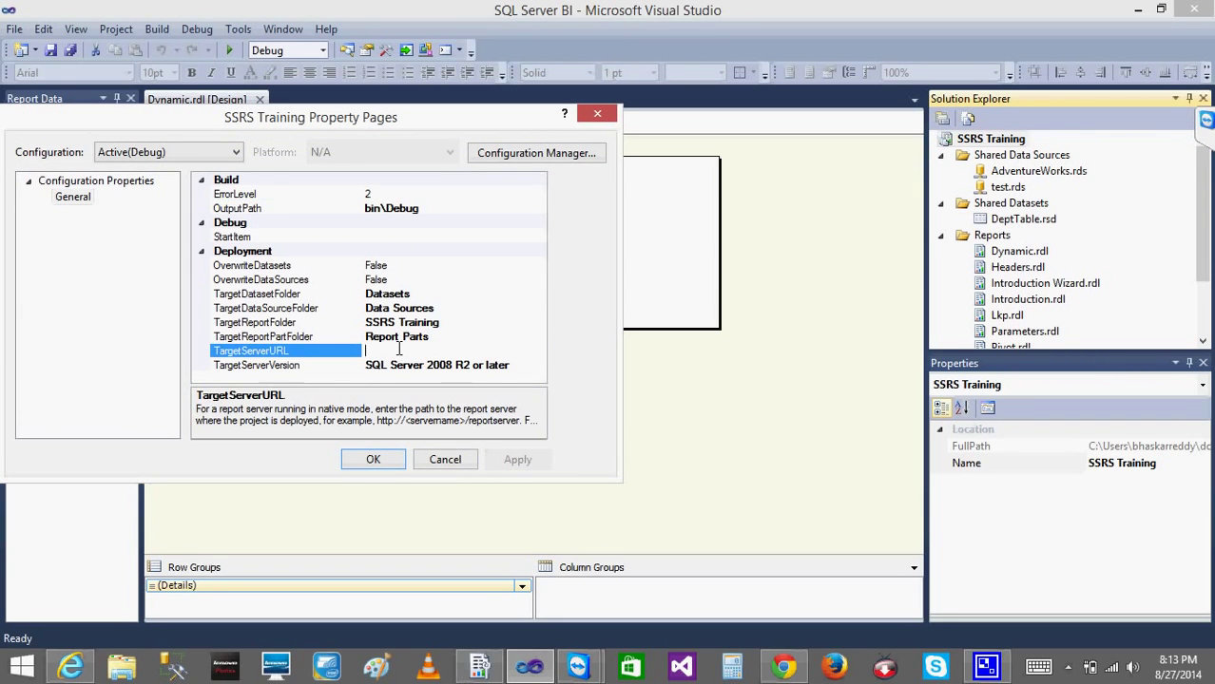
{"action": "type", "text": "http://baddams/Reportserver"}
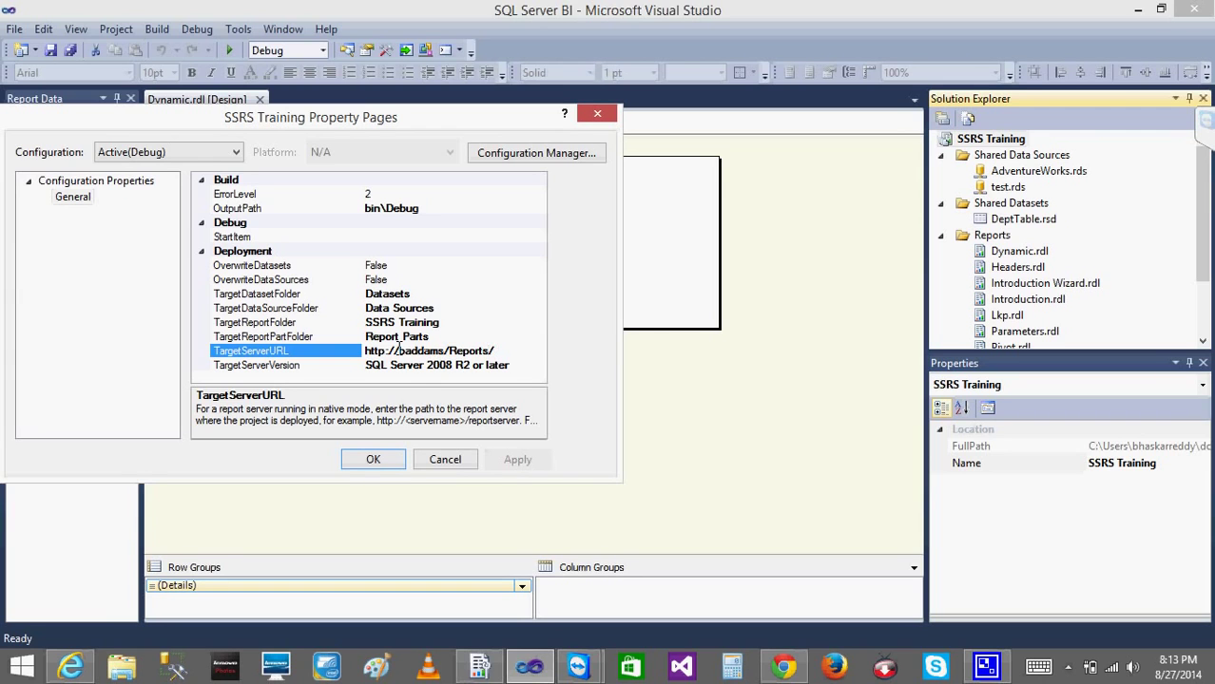
{"action": "left_click", "coordinate": [373, 460]}
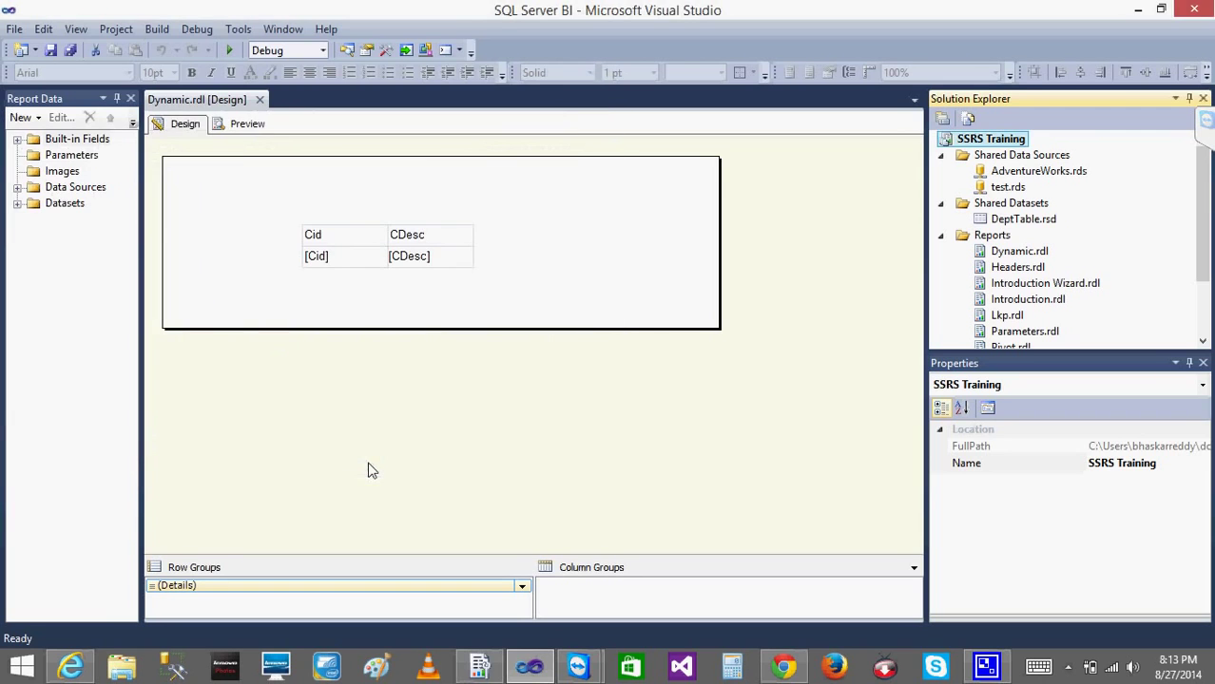
Recheck the deployment settings in the SSRS Training project's properties.
{"action": "right_click", "coordinate": [994, 149]}
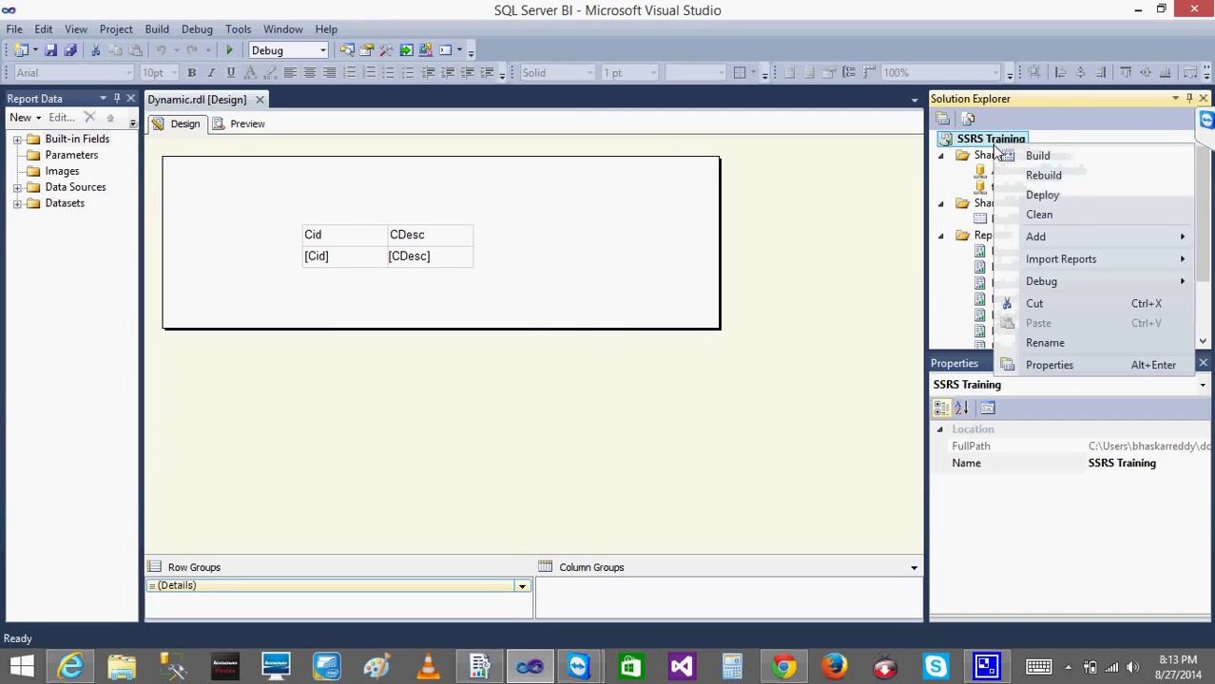
{"action": "left_click", "coordinate": [1056, 367]}
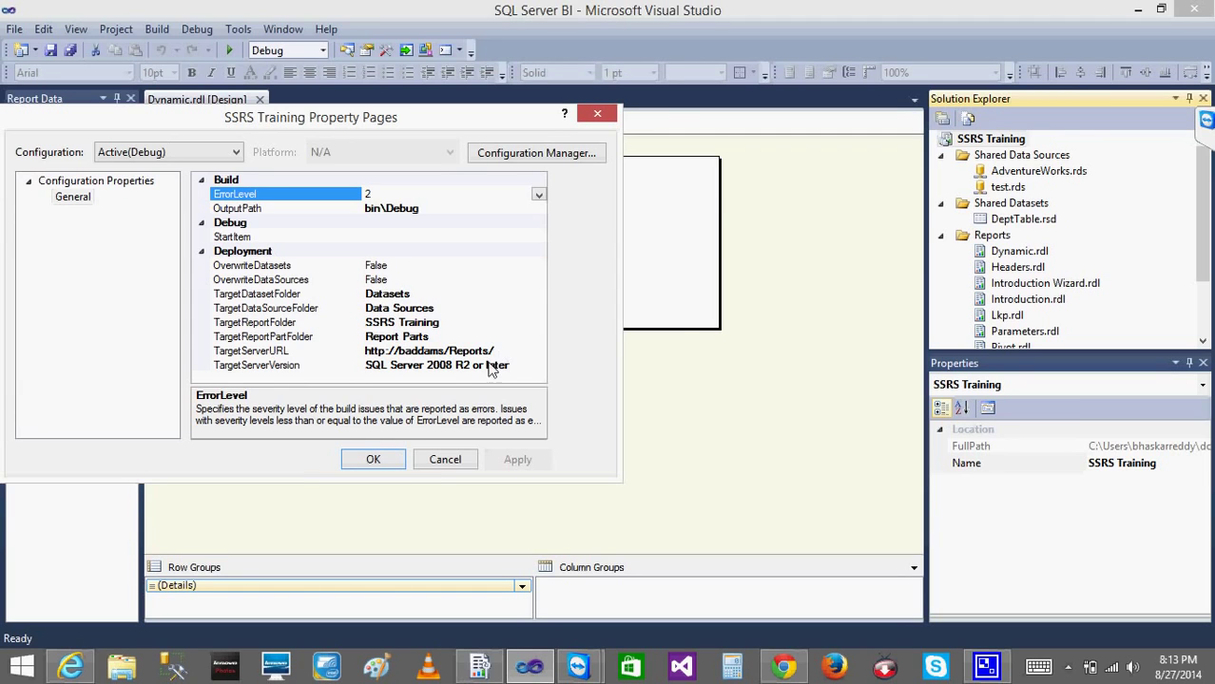
{"action": "left_click", "coordinate": [376, 462]}
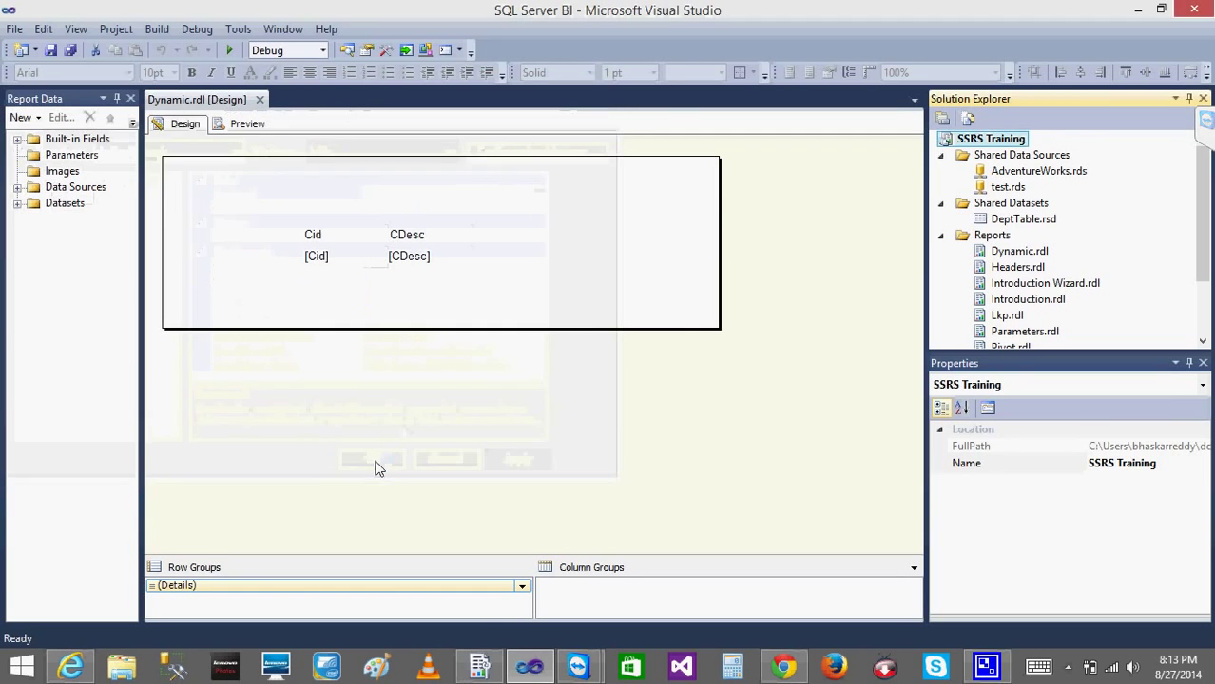
Try to deploy the SSRS Training project to the configured target server.
{"action": "right_click", "coordinate": [992, 141]}
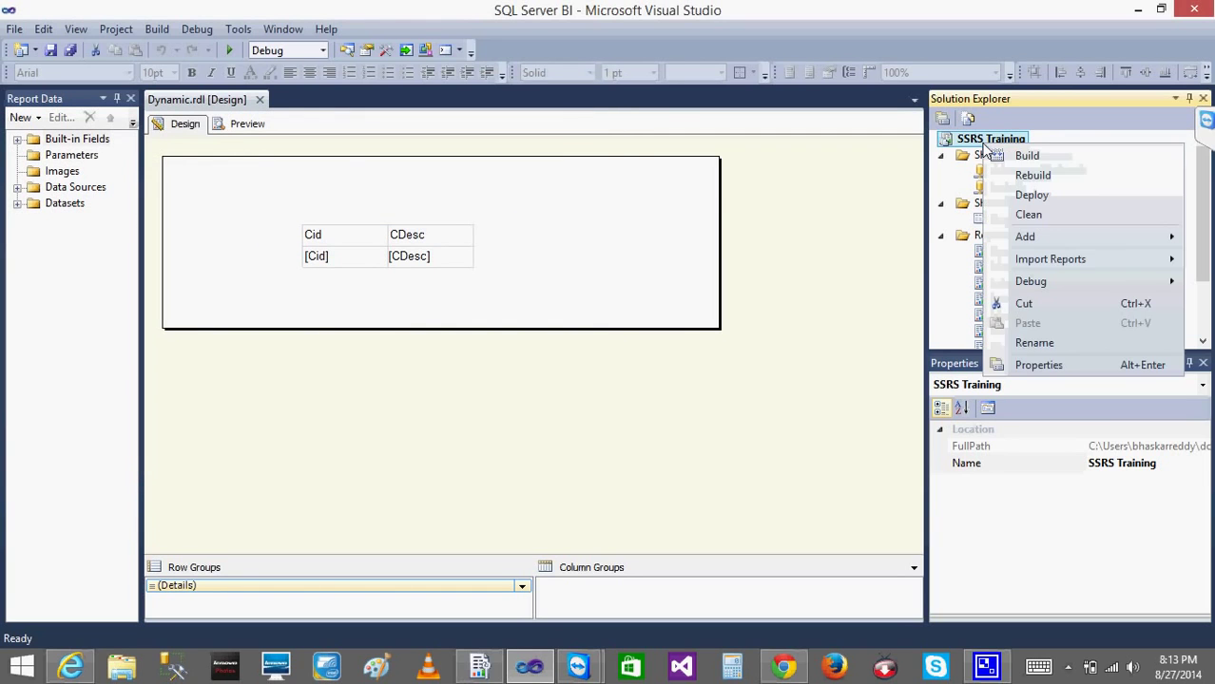
{"action": "left_click", "coordinate": [1036, 195]}
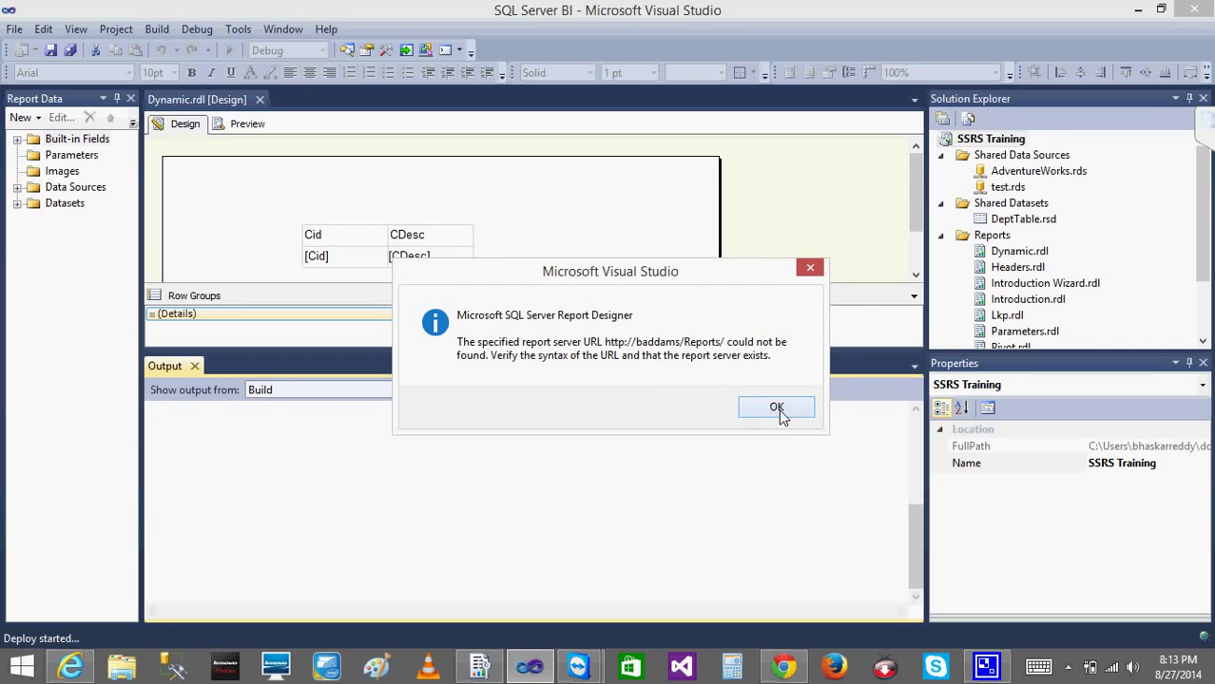
{"action": "left_click", "coordinate": [777, 408]}
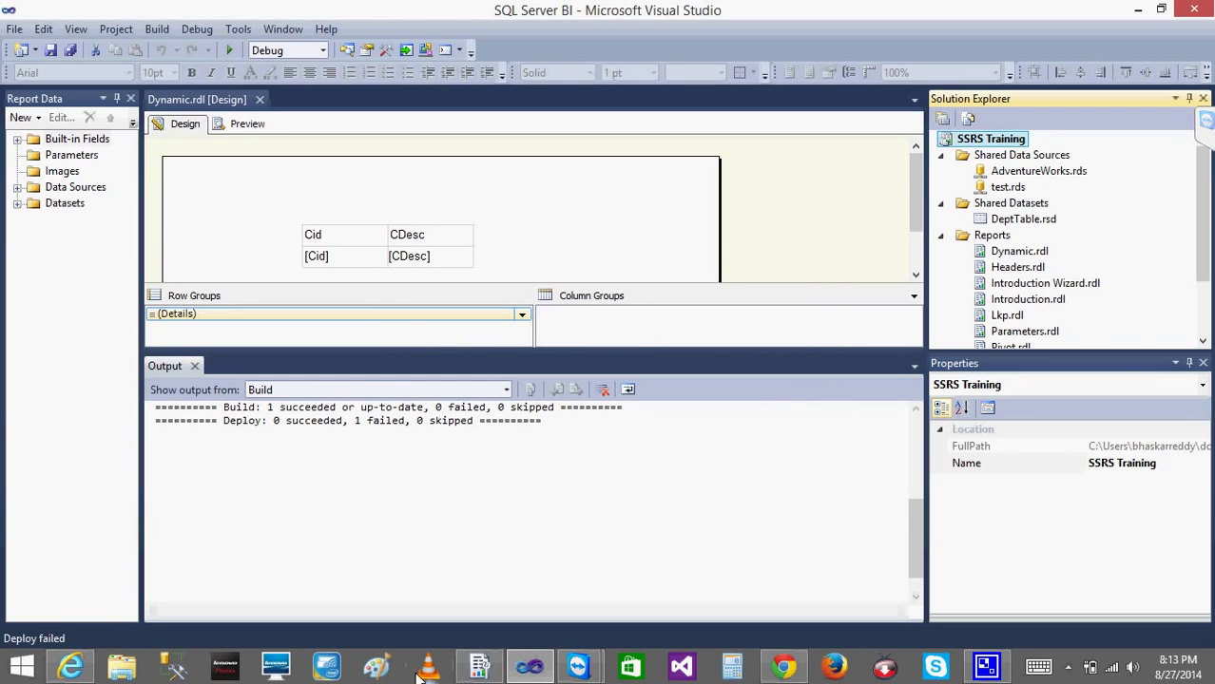
{"action": "left_click", "coordinate": [789, 670]}
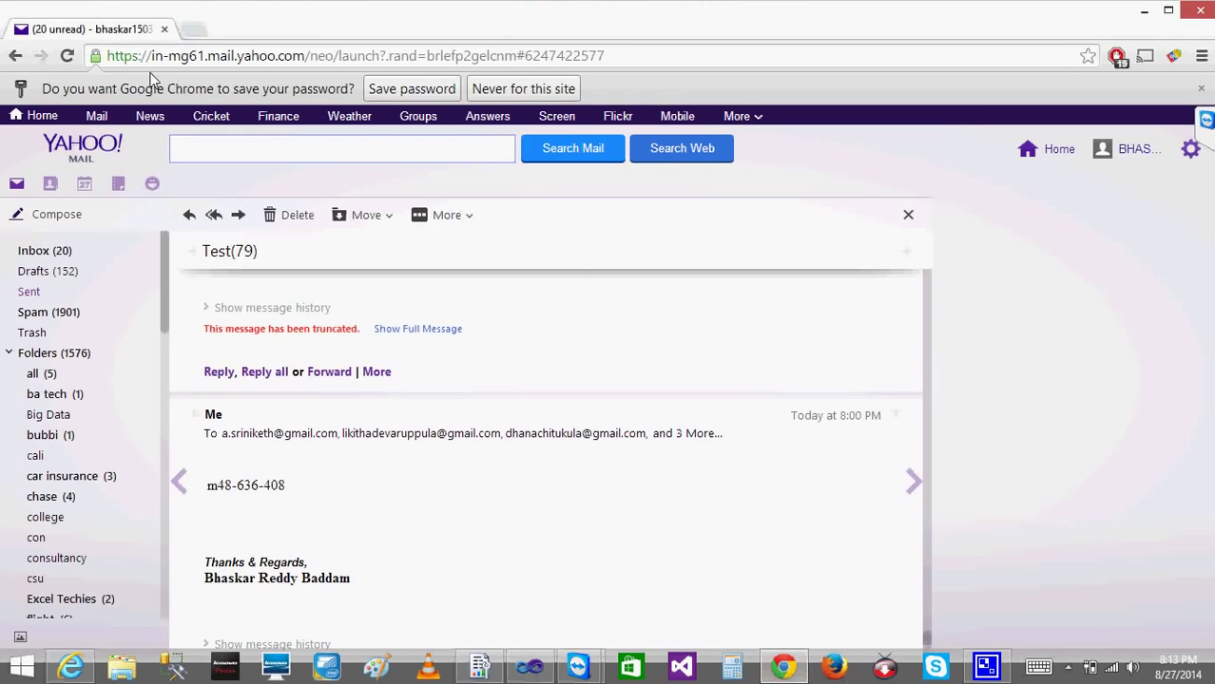
{"action": "left_click", "coordinate": [1138, 9]}
{"action": "left_click", "coordinate": [76, 668]}
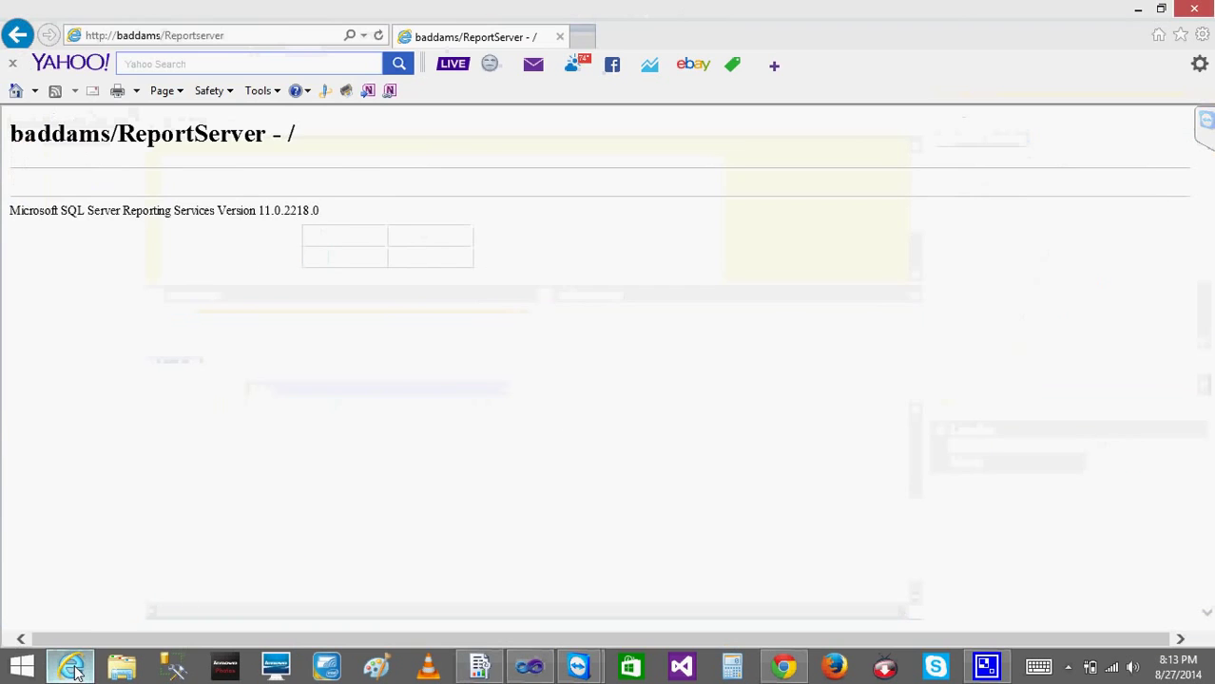
{"action": "left_click", "coordinate": [236, 38]}
{"action": "left_click", "coordinate": [239, 43]}
{"action": "key", "text": "BackSpace"}
{"action": "key", "text": "BackSpace"}
{"action": "key", "text": "BackSpace"}
{"action": "key", "text": "BackSpace"}
{"action": "key", "text": "BackSpace"}
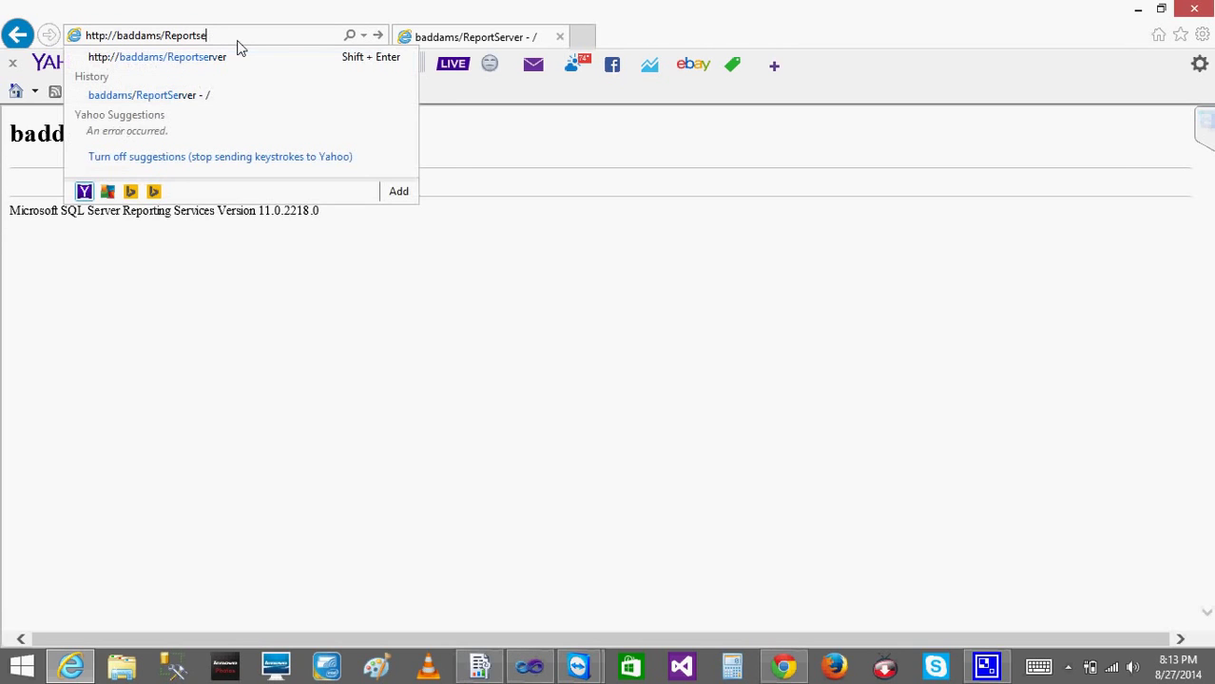
{"action": "key", "text": "Return"}
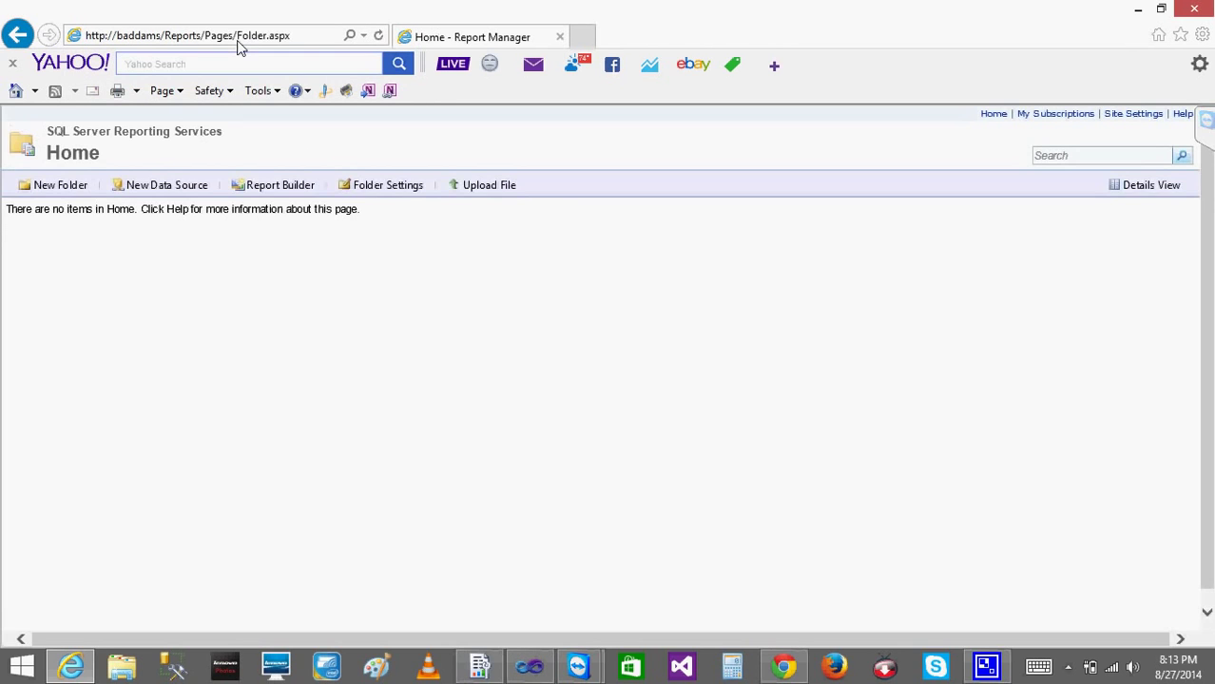
{"action": "left_click", "coordinate": [530, 667]}
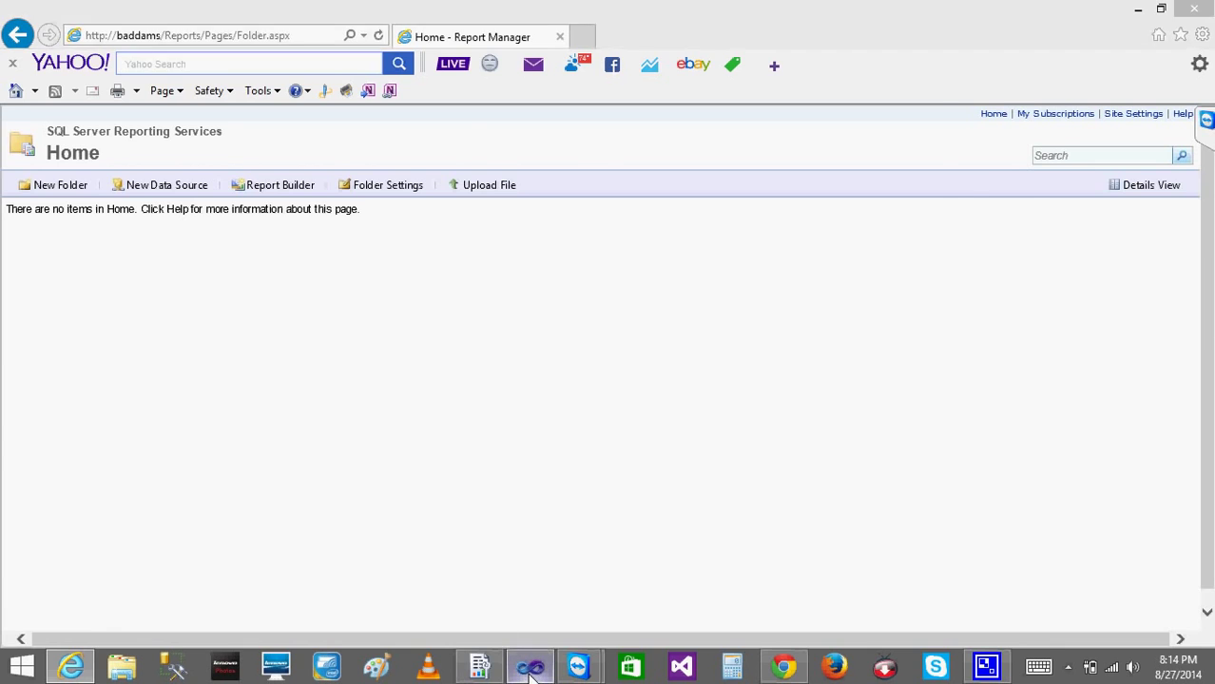
{"action": "right_click", "coordinate": [995, 143]}
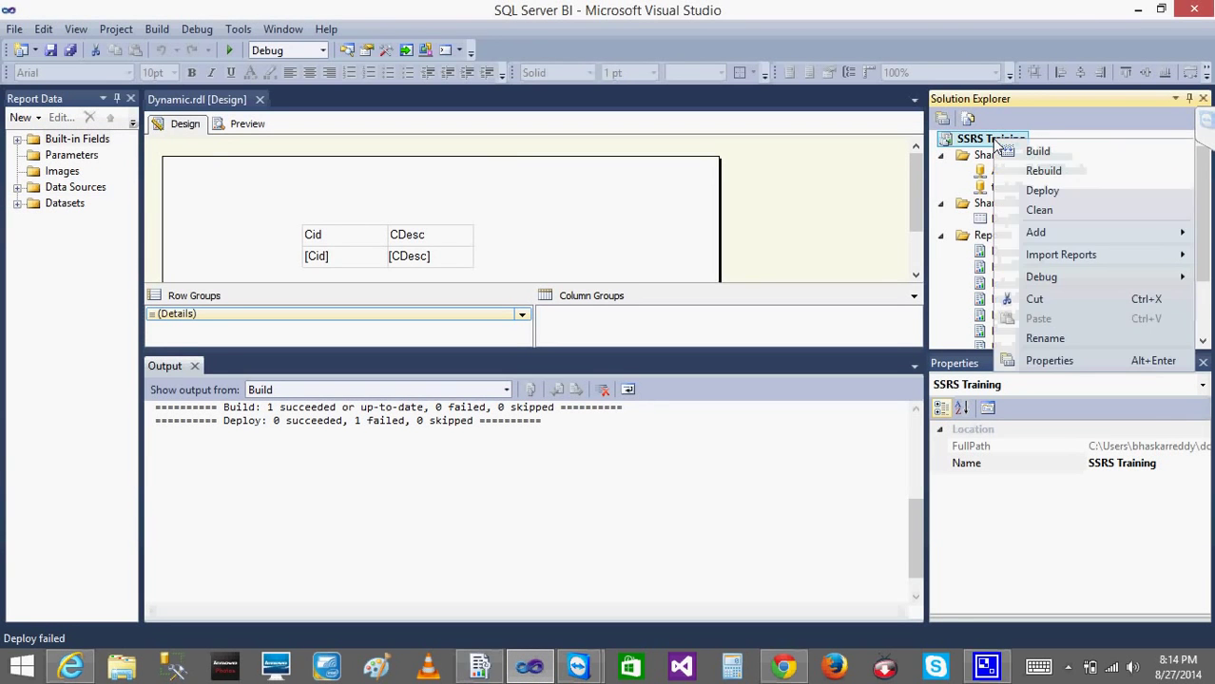
{"action": "left_click", "coordinate": [753, 249]}
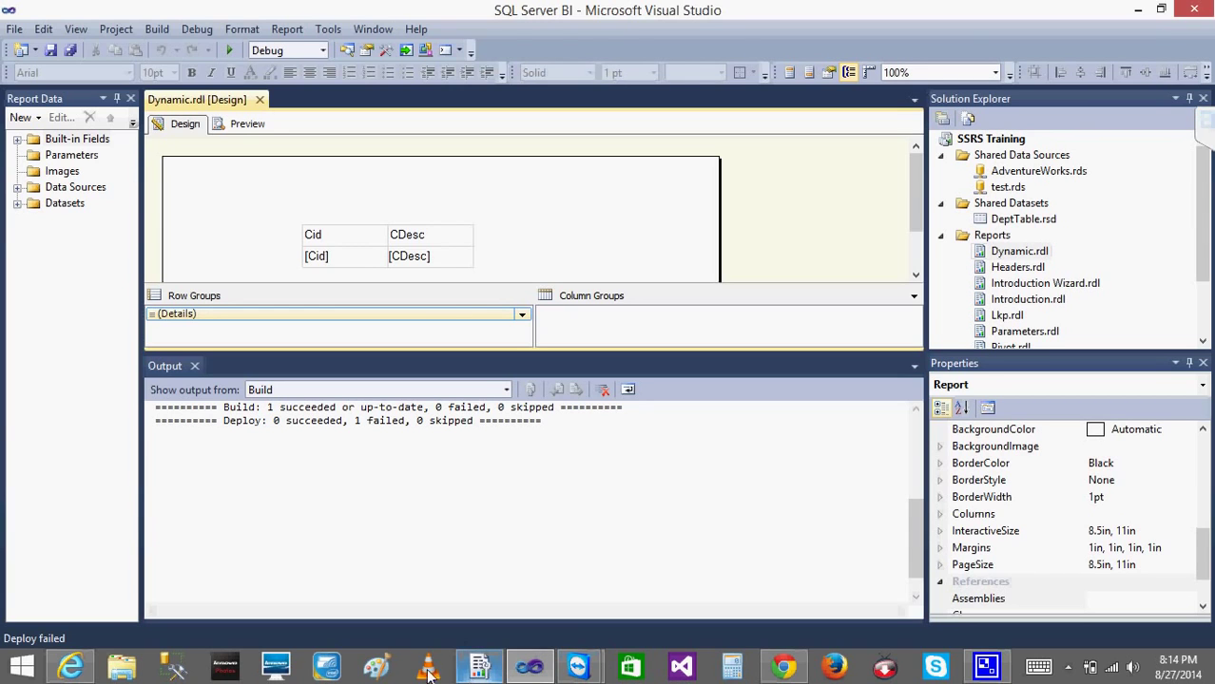
{"action": "left_click", "coordinate": [380, 669]}
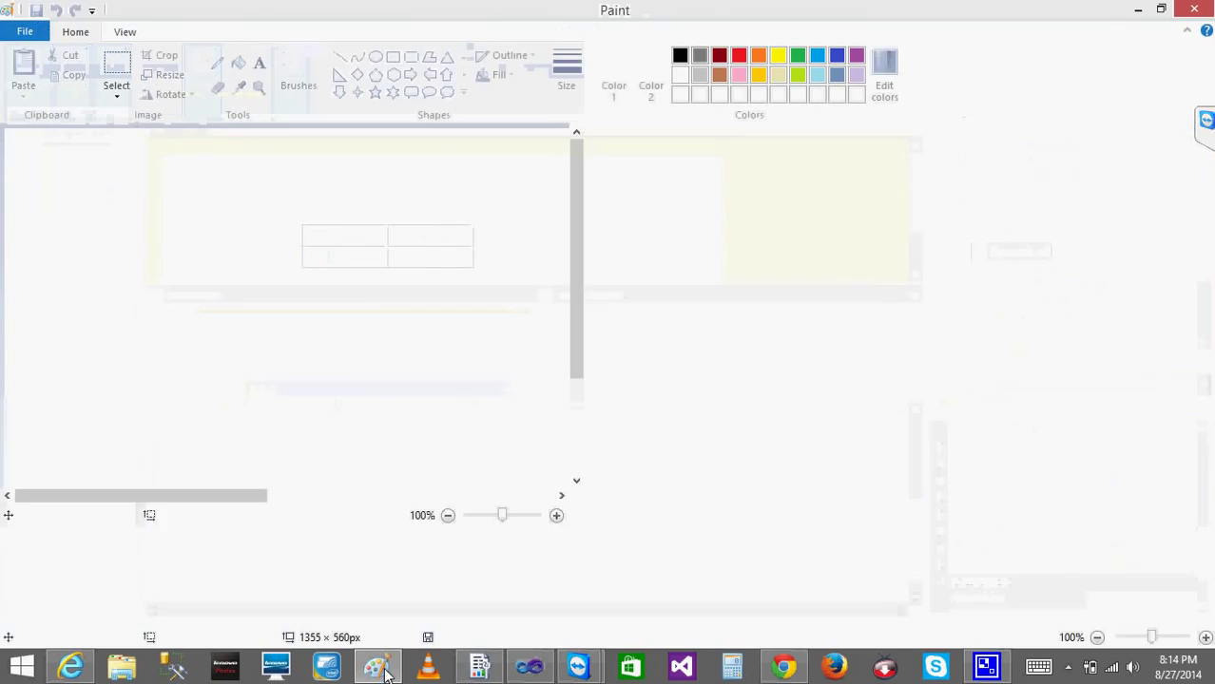
{"action": "left_click", "coordinate": [530, 665]}
{"action": "left_click", "coordinate": [70, 666]}
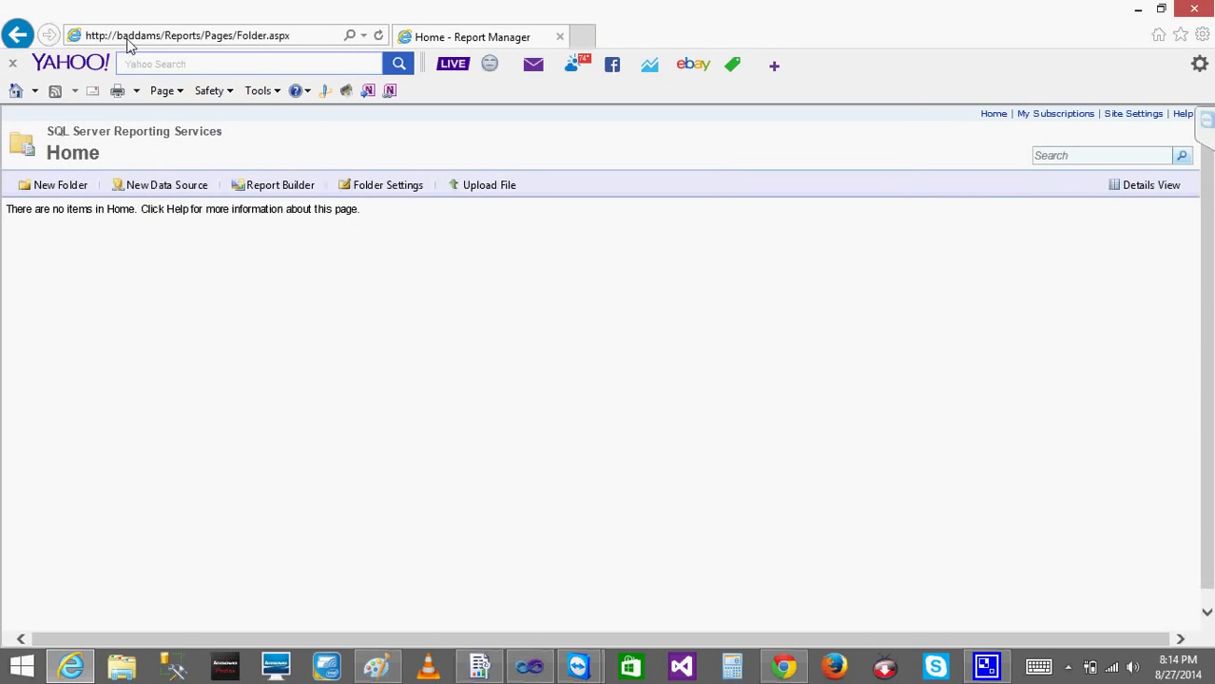
{"action": "left_click", "coordinate": [131, 38]}
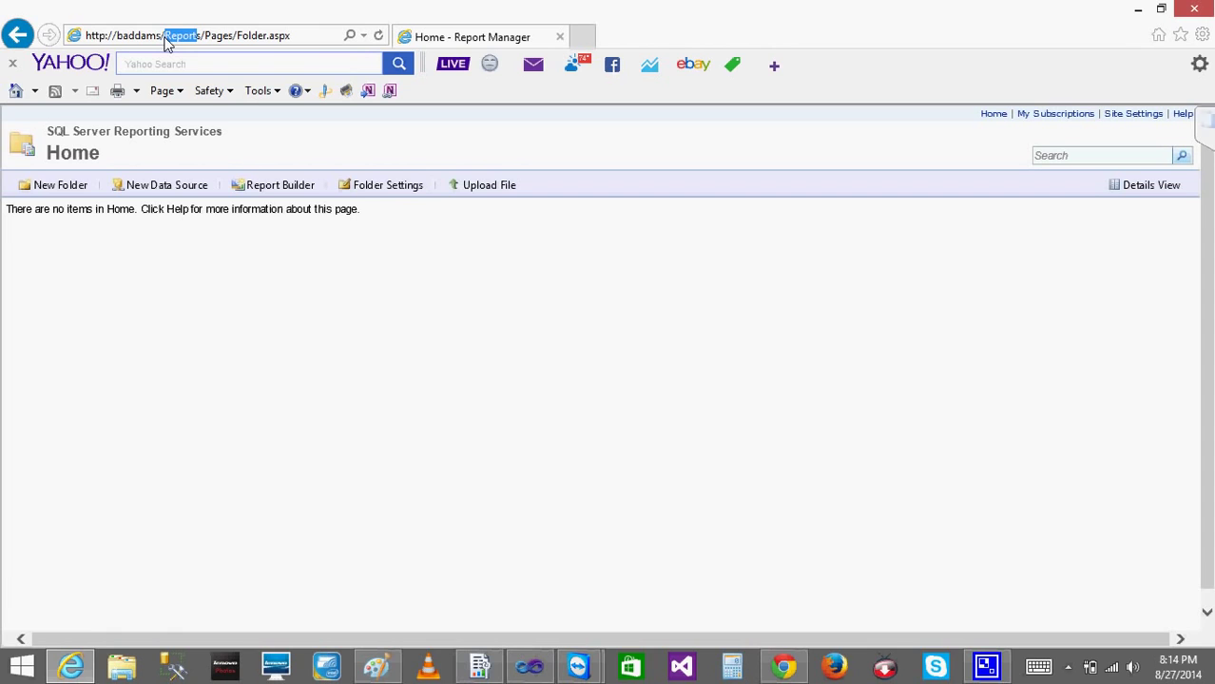
{"action": "key", "text": "Right"}
{"action": "type", "text": "erver"}
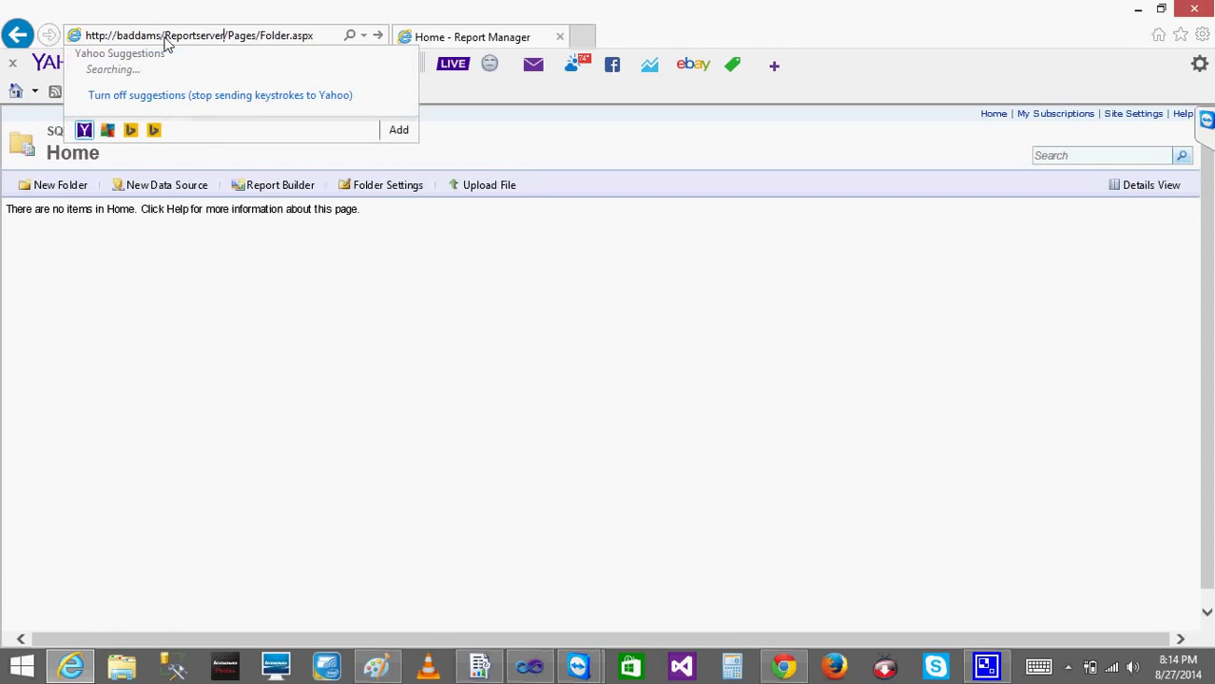
{"action": "key", "text": "Delete"}
{"action": "key", "text": "Delete"}
{"action": "key", "text": "Delete"}
{"action": "key", "text": "Delete"}
{"action": "key", "text": "Delete"}
{"action": "key", "text": "Delete"}
{"action": "key", "text": "Delete"}
{"action": "key", "text": "Delete"}
{"action": "key", "text": "Delete"}
{"action": "key", "text": "Delete"}
{"action": "key", "text": "Delete"}
{"action": "key", "text": "Delete"}
{"action": "key", "text": "Delete"}
{"action": "key", "text": "Delete"}
{"action": "key", "text": "Delete"}
{"action": "key", "text": "Delete"}
{"action": "key", "text": "Delete"}
{"action": "key", "text": "Delete"}
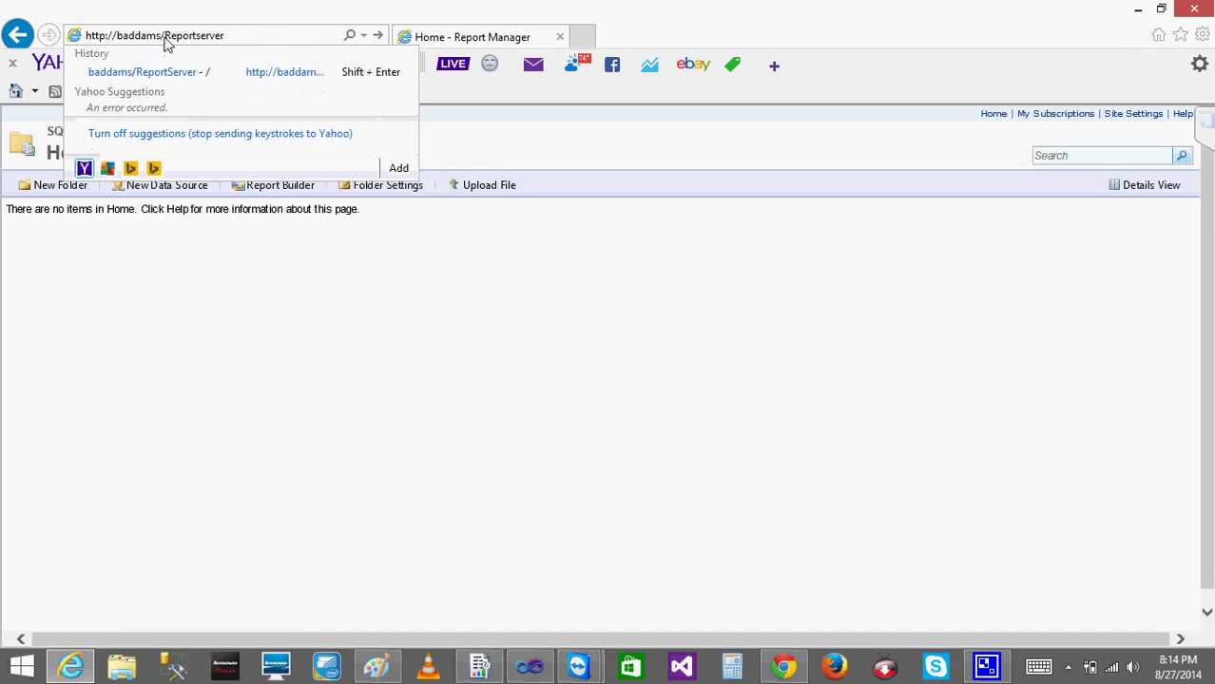
{"action": "key", "text": "Left"}
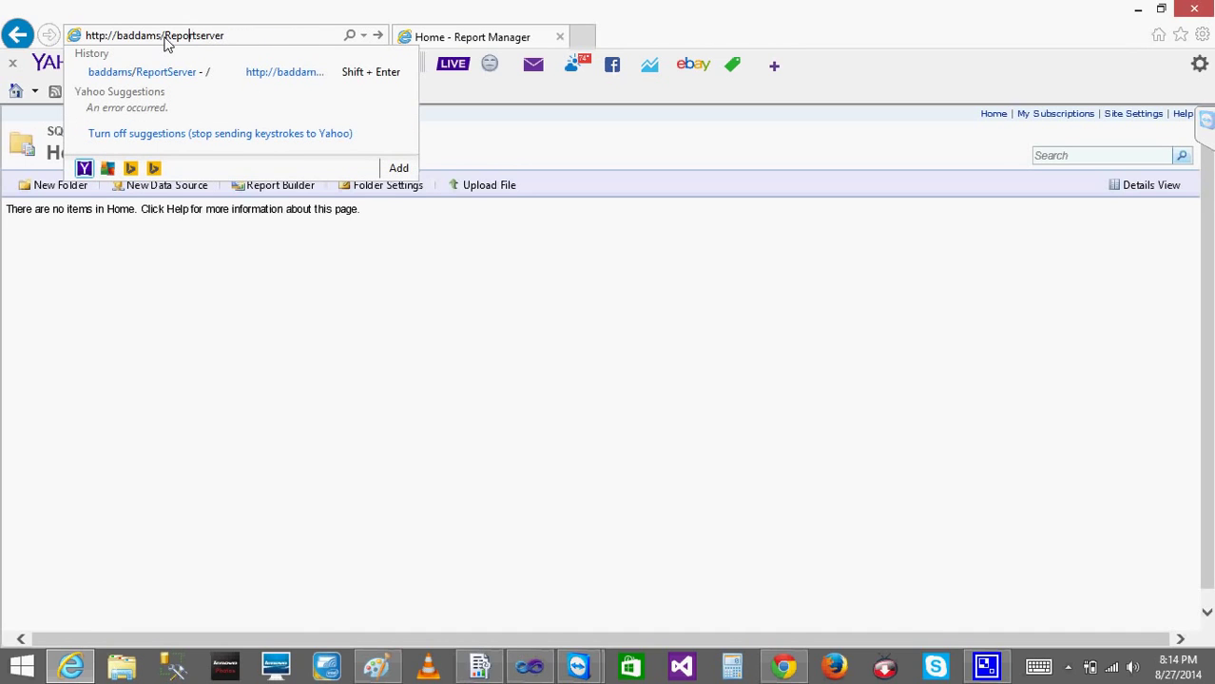
{"action": "key", "text": "shift+Left"}
{"action": "key", "text": "shift+Left"}
{"action": "key", "text": "shift+Left"}
{"action": "key", "text": "shift+Left"}
{"action": "key", "text": "shift+Left"}
{"action": "key", "text": "shift+Left"}
{"action": "key", "text": "shift+Left"}
{"action": "key", "text": "shift+Left"}
{"action": "key", "text": "shift+Left"}
{"action": "key", "text": "shift+Left"}
{"action": "key", "text": "shift+Left"}
{"action": "key", "text": "shift+Left"}
{"action": "key", "text": "shift+Left"}
{"action": "key", "text": "shift+Left"}
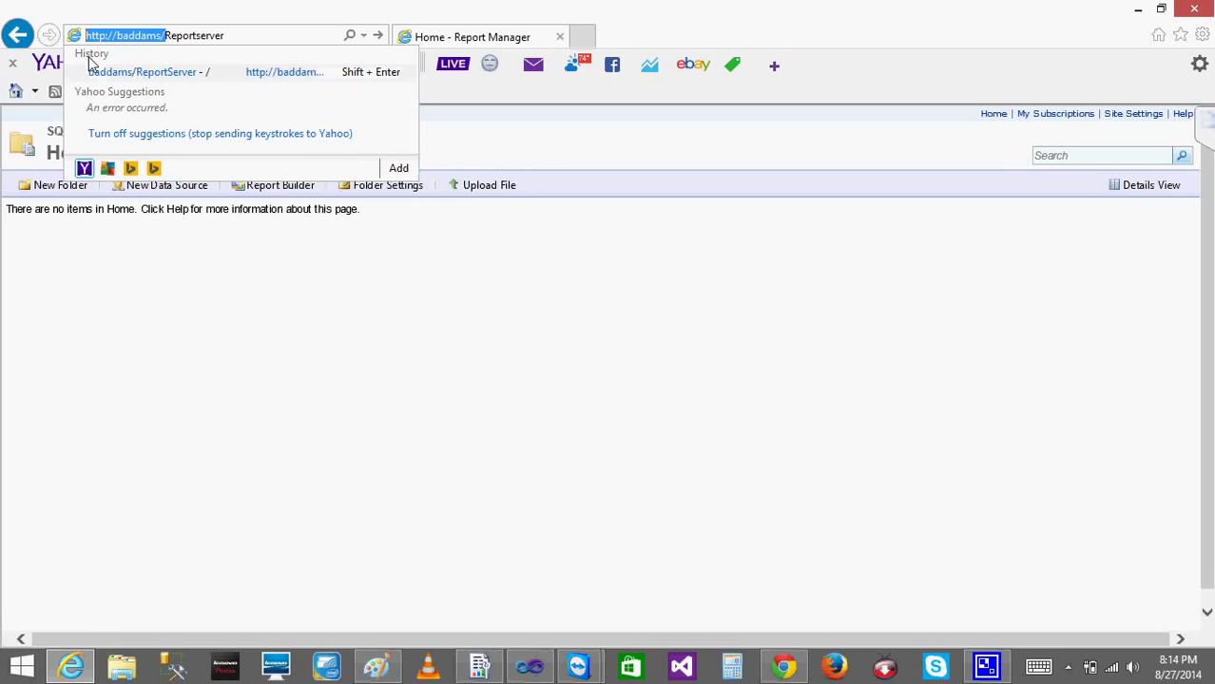
{"action": "left_click", "coordinate": [163, 37]}
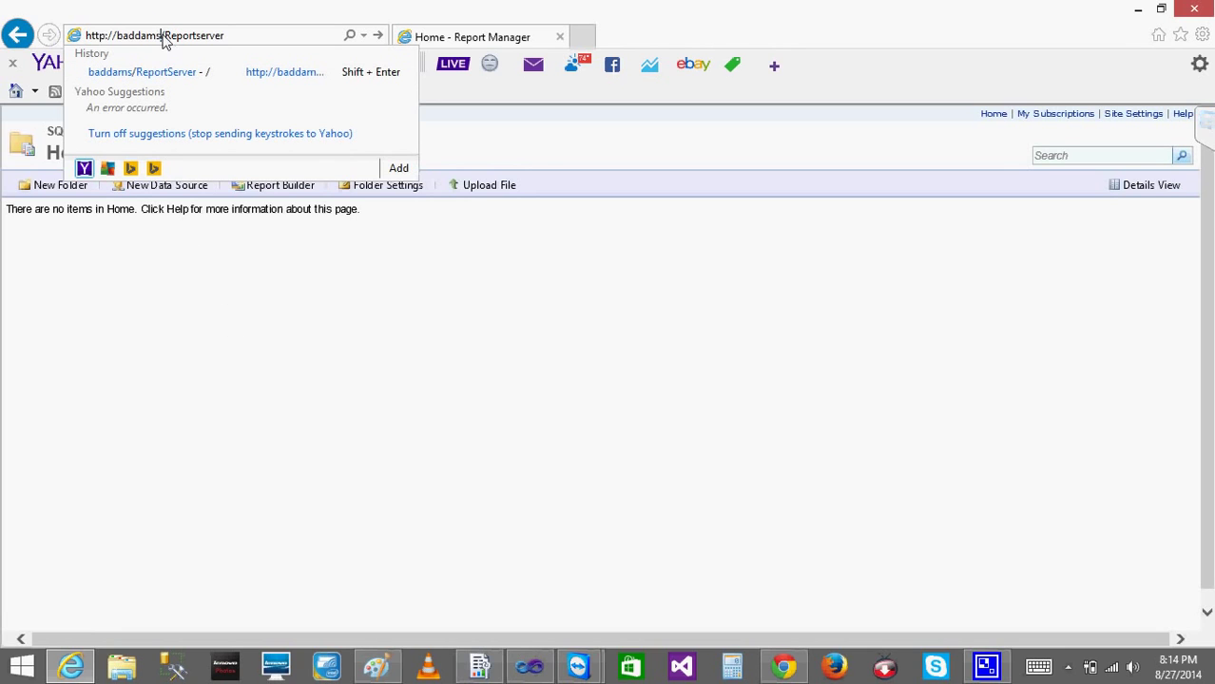
{"action": "left_click", "coordinate": [351, 397]}
{"action": "left_click", "coordinate": [267, 36]}
{"action": "key", "text": "Return"}
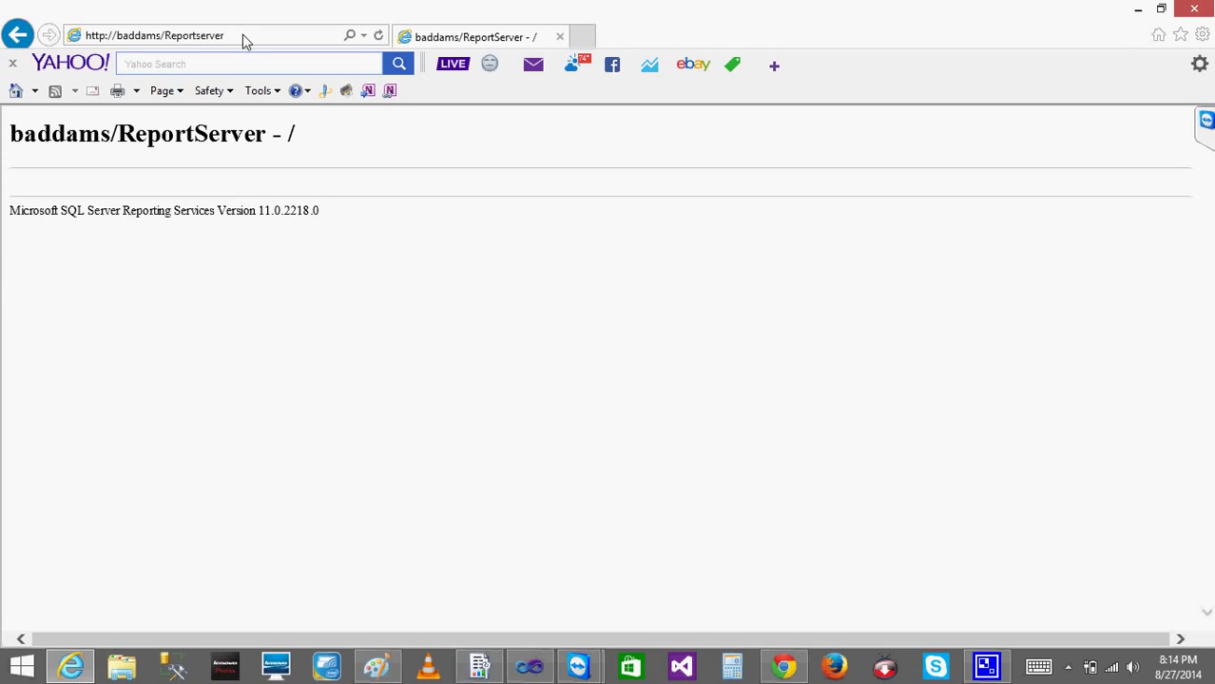
{"action": "left_click", "coordinate": [532, 666]}
{"action": "right_click", "coordinate": [996, 143]}
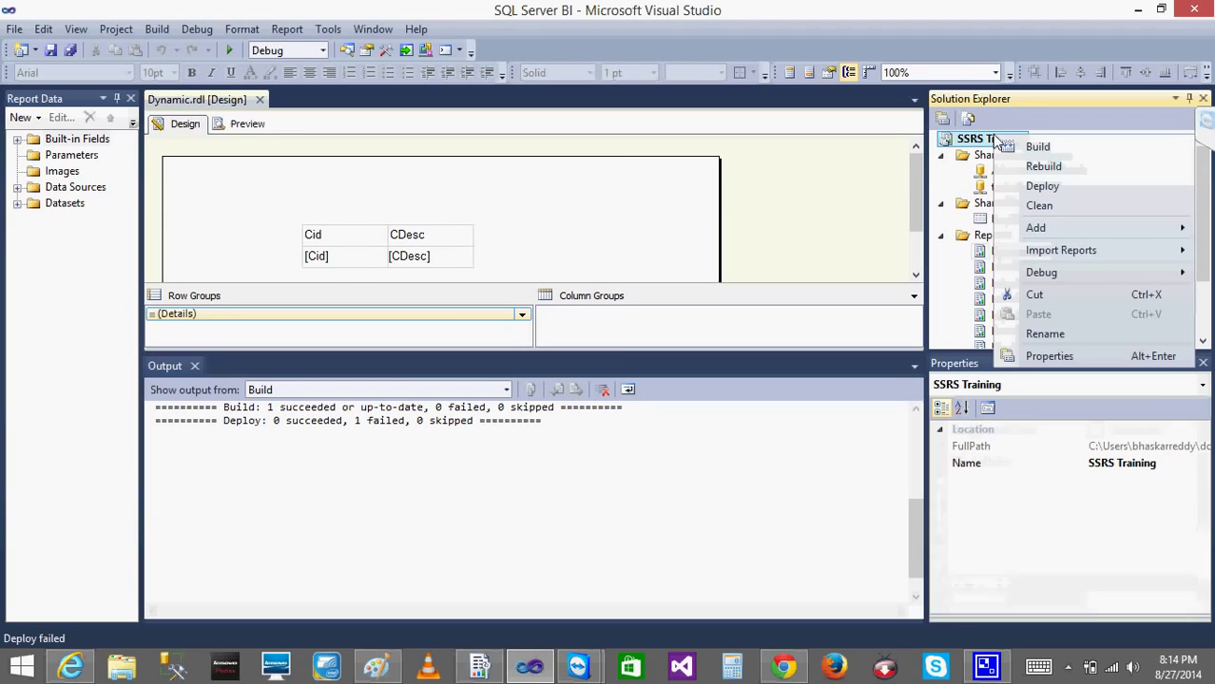
{"action": "left_click", "coordinate": [1049, 356]}
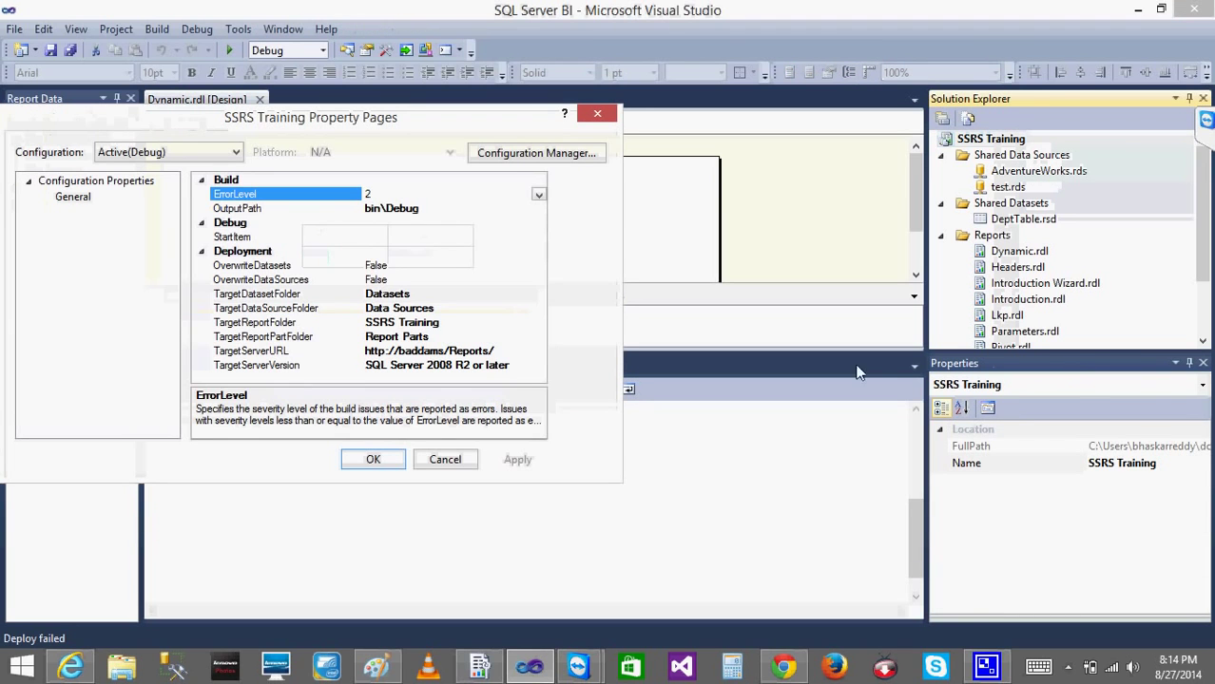
{"action": "left_click", "coordinate": [507, 351]}
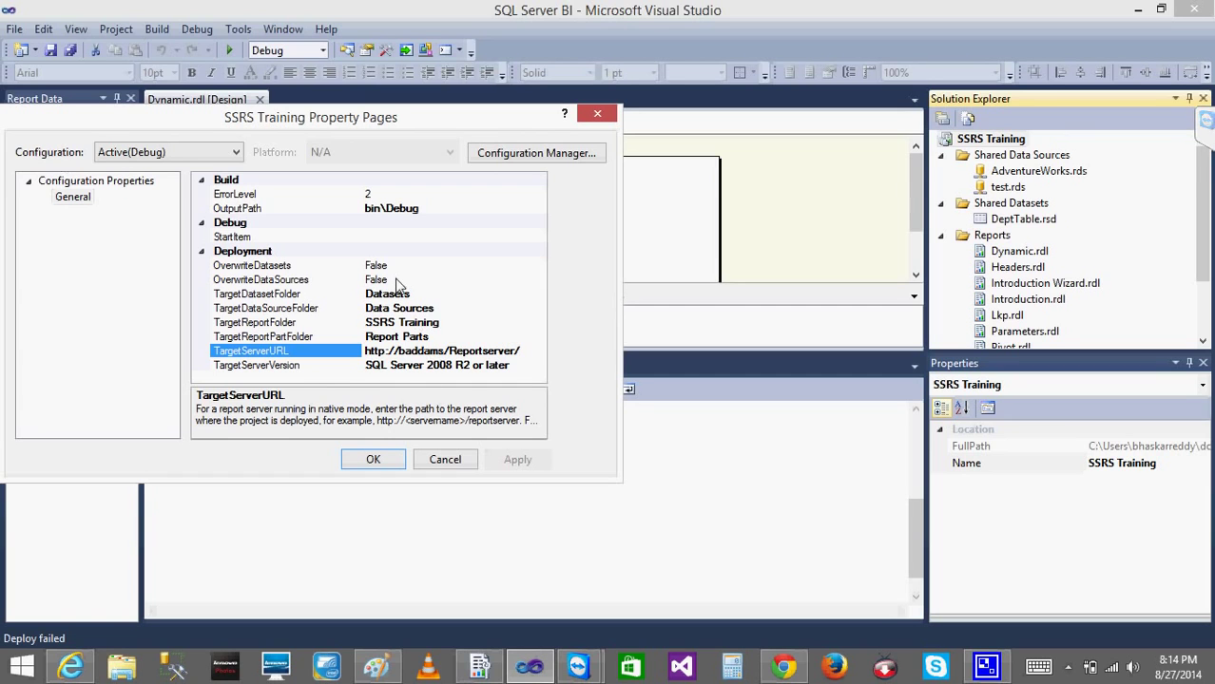
{"action": "left_click", "coordinate": [407, 309]}
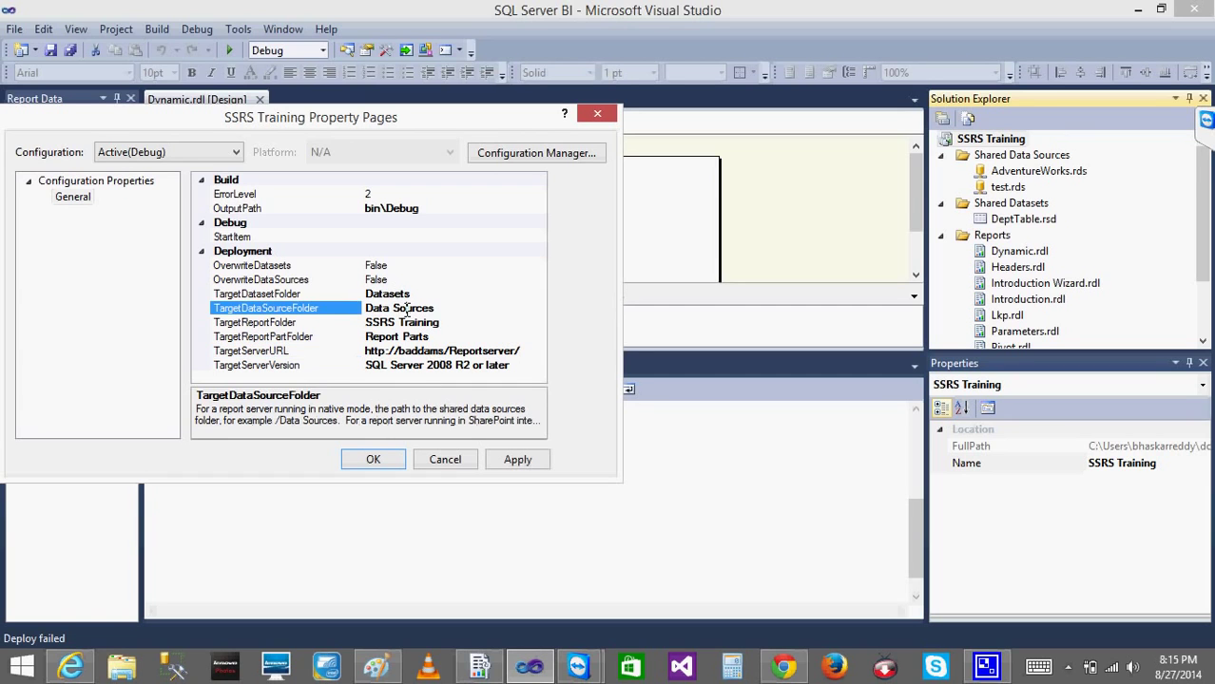
{"action": "left_click", "coordinate": [440, 323]}
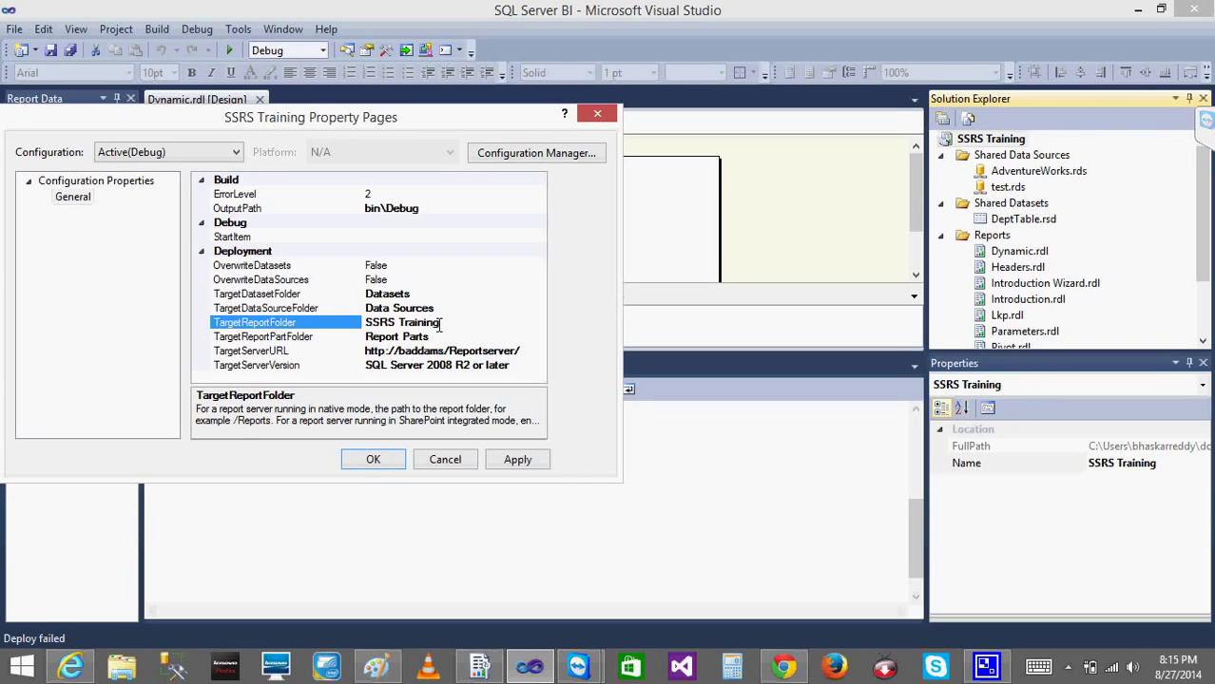
{"action": "left_click", "coordinate": [523, 465]}
{"action": "left_click", "coordinate": [373, 460]}
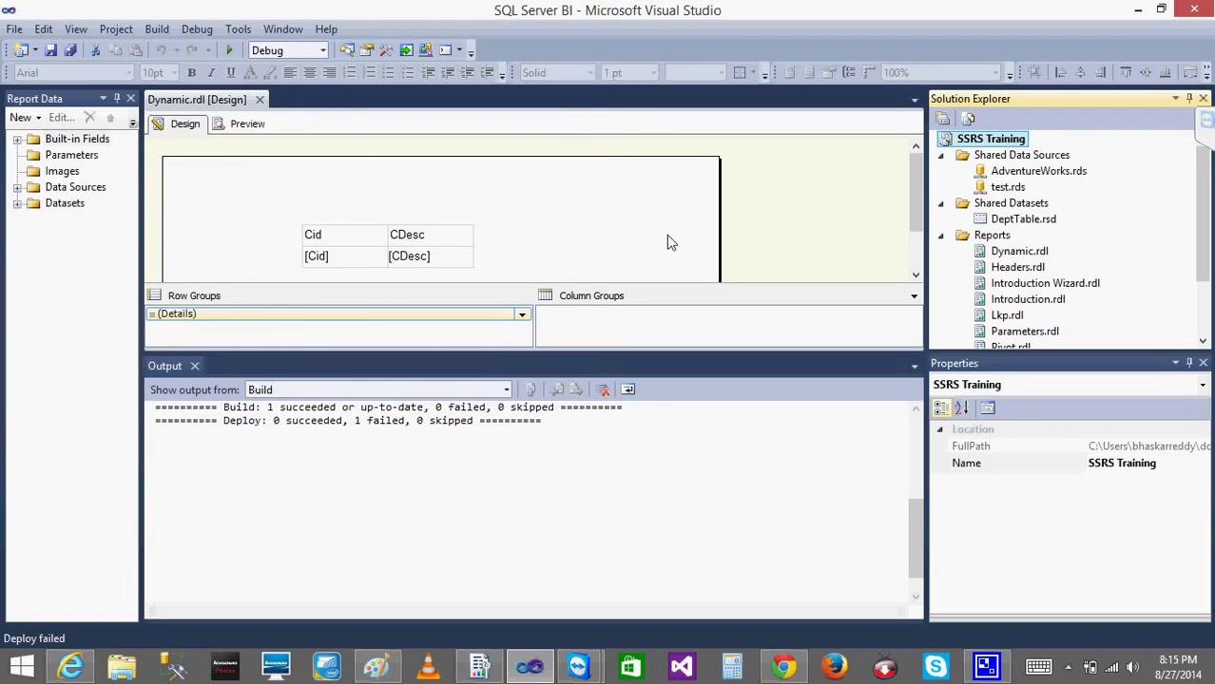
Recheck the TargetServerURL in the SSRS Training project's properties.
{"action": "right_click", "coordinate": [1015, 145]}
{"action": "left_click", "coordinate": [1118, 363]}
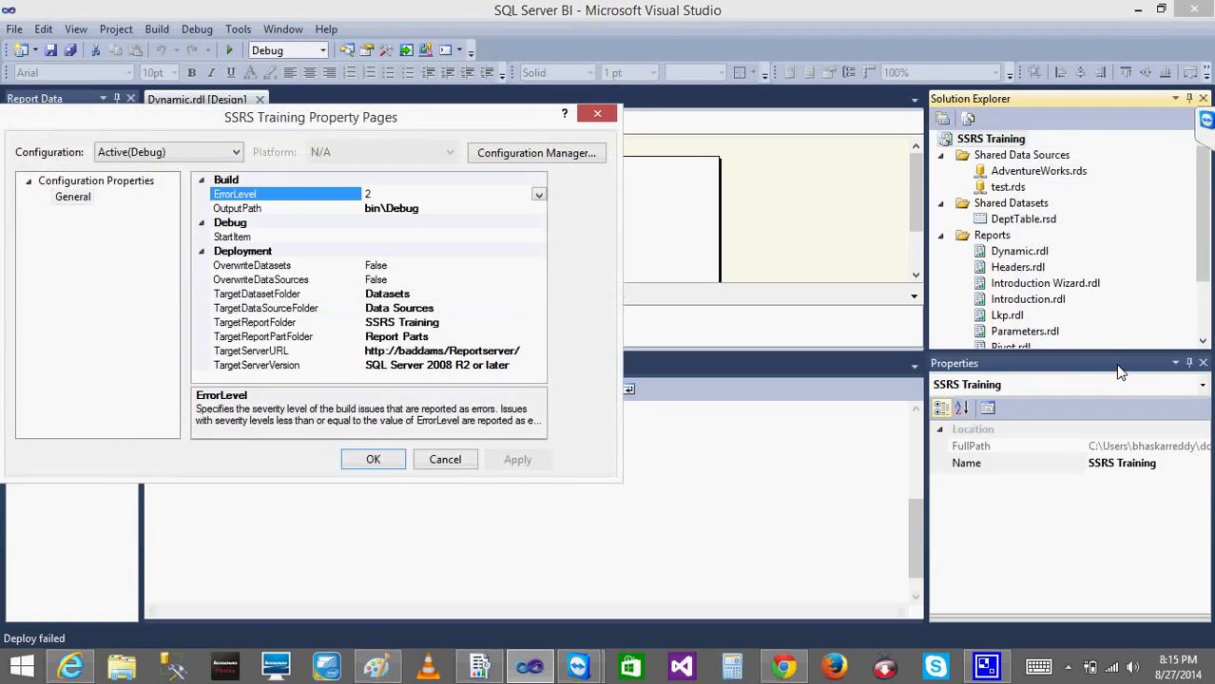
{"action": "left_click", "coordinate": [446, 350]}
{"action": "left_click", "coordinate": [373, 460]}
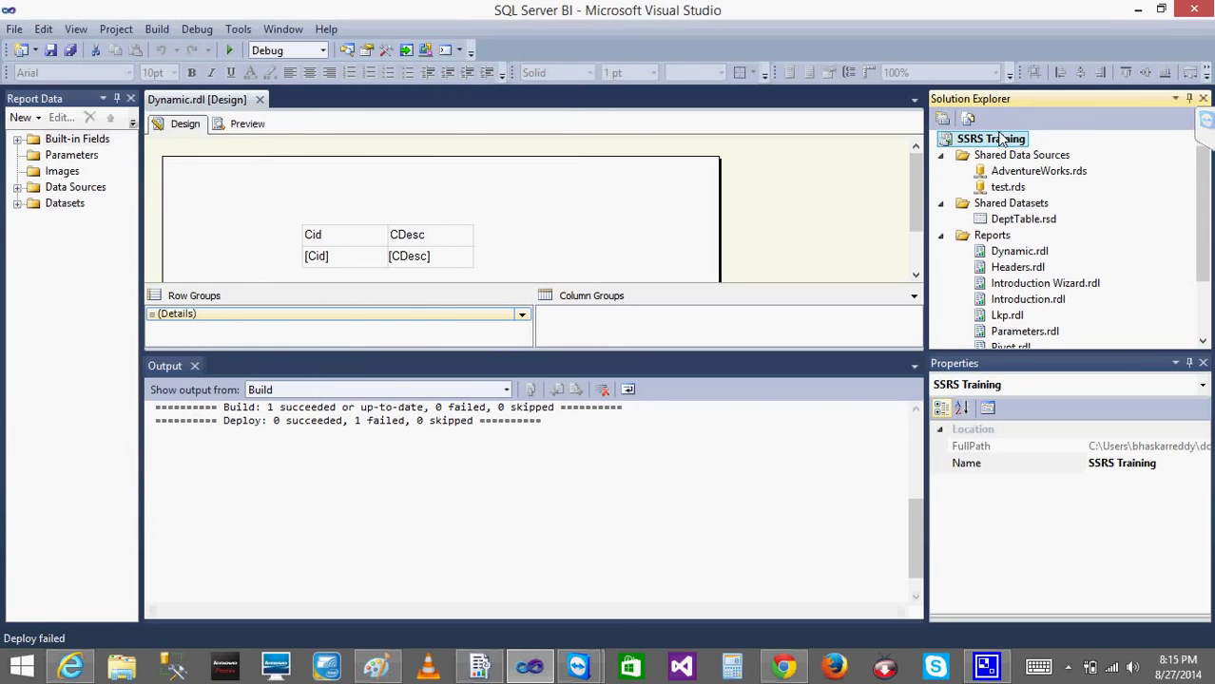
Try to deploy the SSRS Training project to the report server and inspect the reported error.
{"action": "right_click", "coordinate": [1000, 138]}
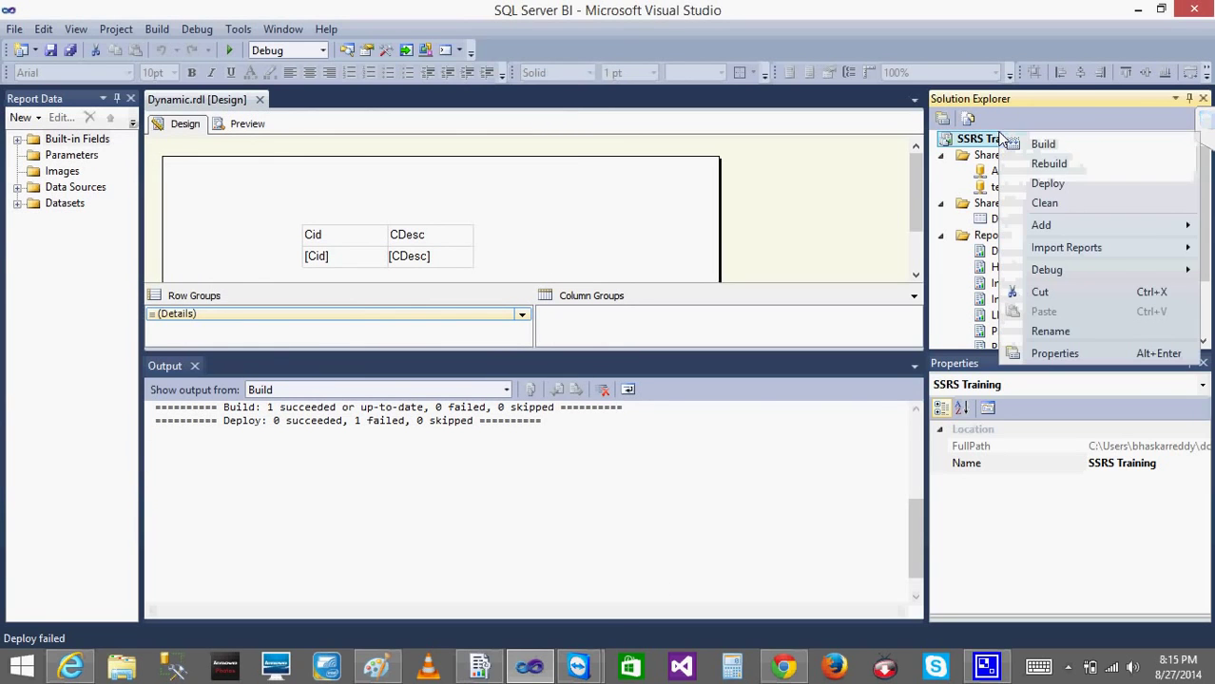
{"action": "left_click", "coordinate": [1038, 183]}
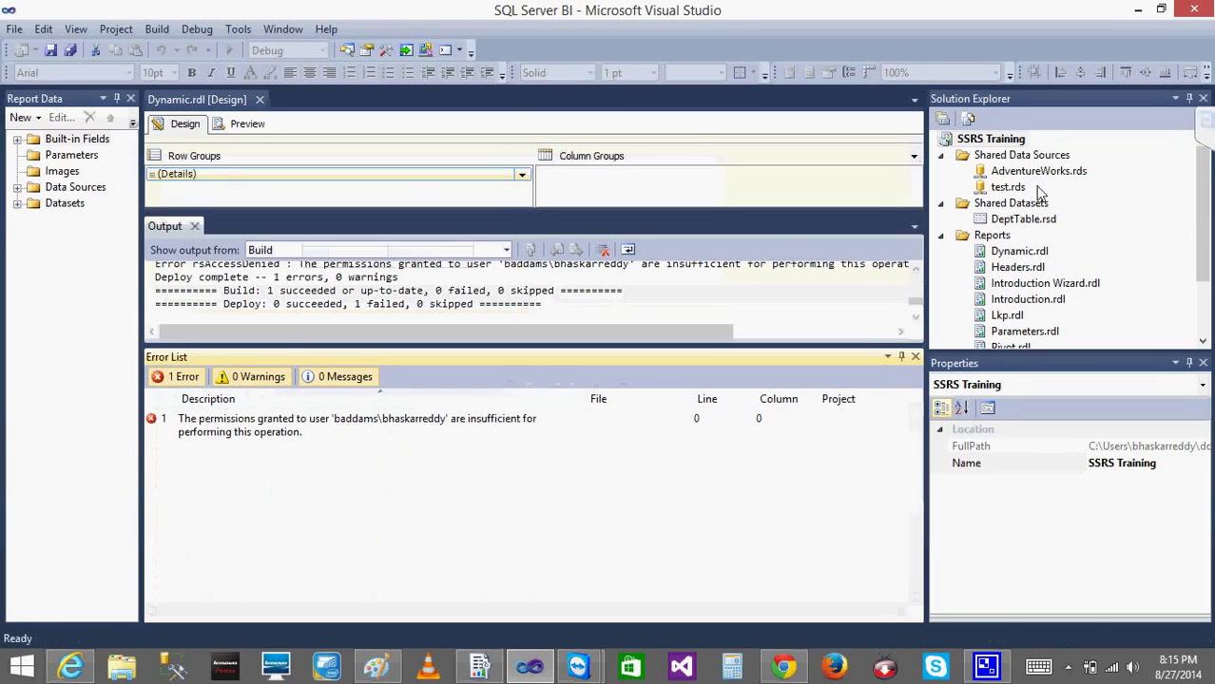
{"action": "left_click", "coordinate": [211, 438]}
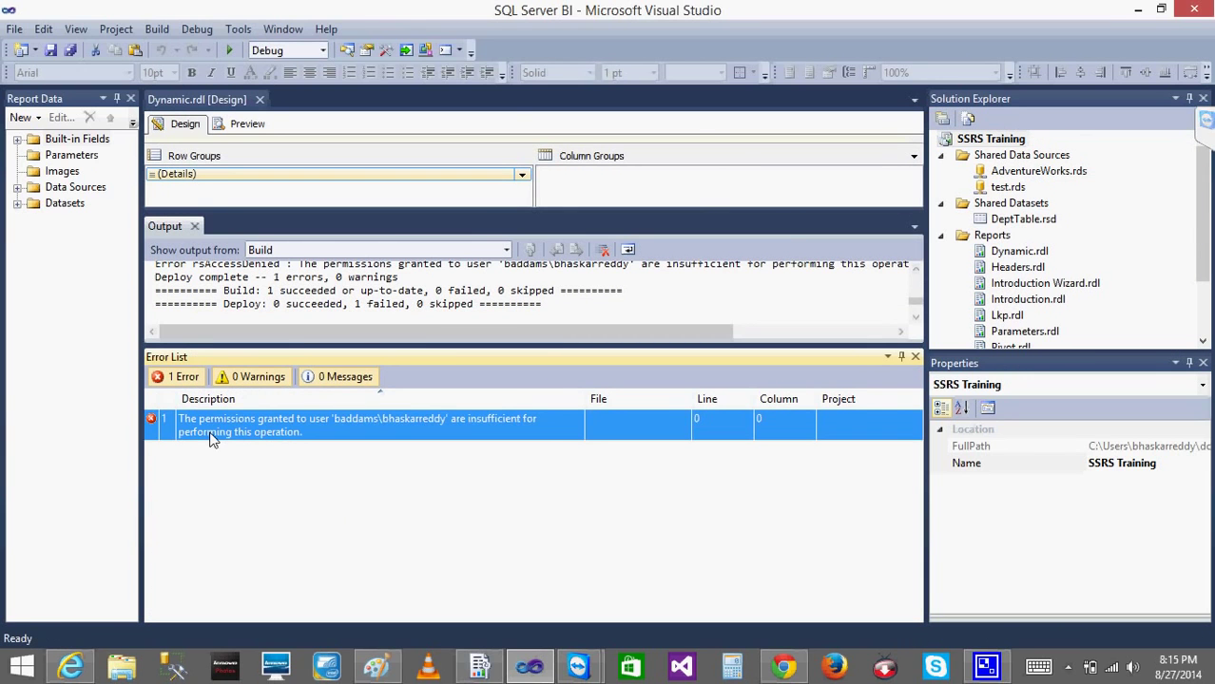
Close Visual Studio, then search the computer for Data Tools and run SQL Server Data Tools as administrator.
{"action": "left_click", "coordinate": [1200, 9]}
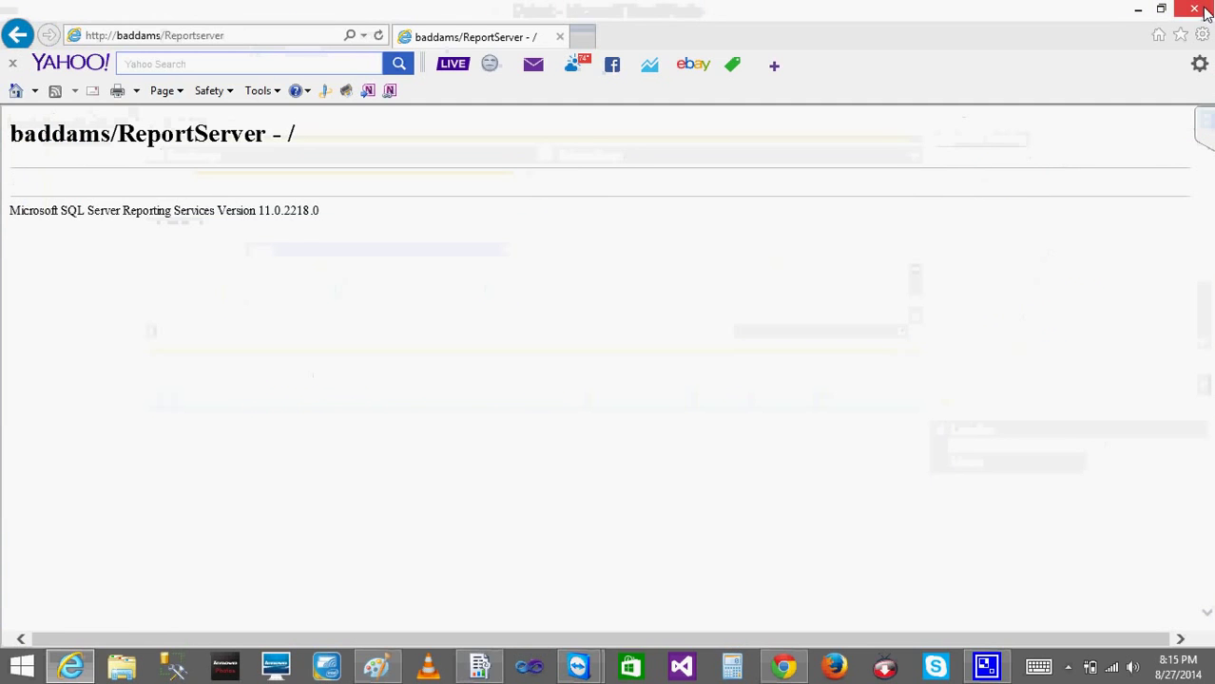
{"action": "left_click", "coordinate": [1140, 9]}
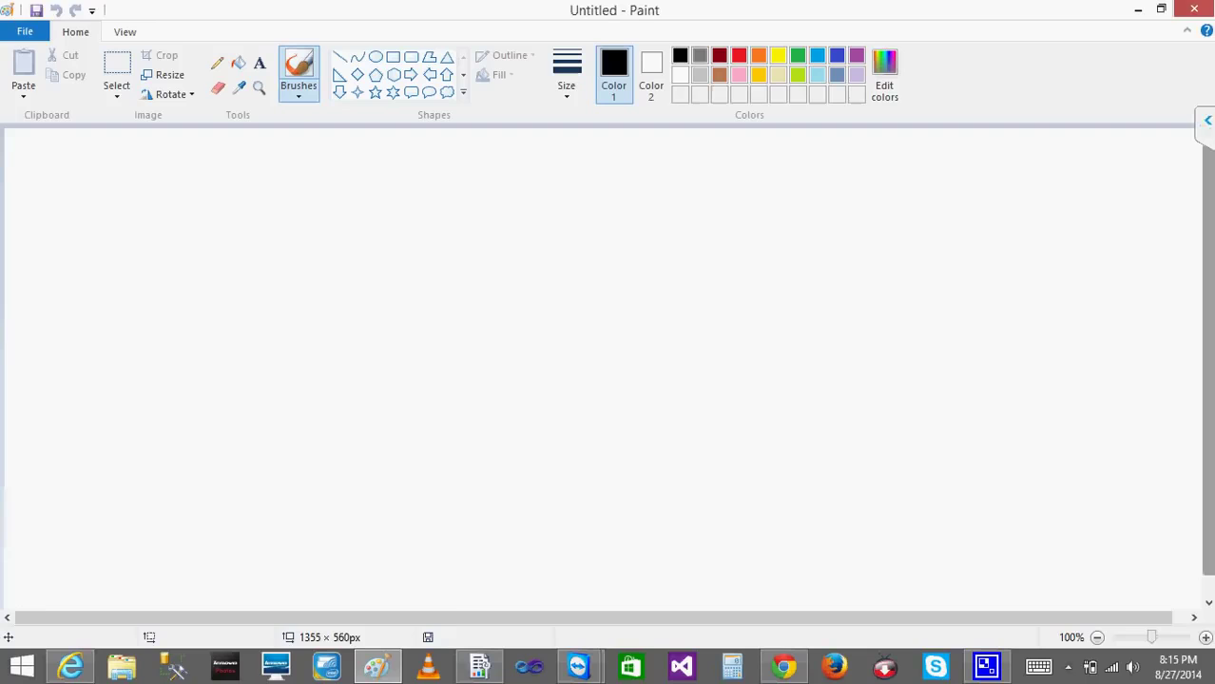
{"action": "mouse_move", "coordinate": [1211, 4]}
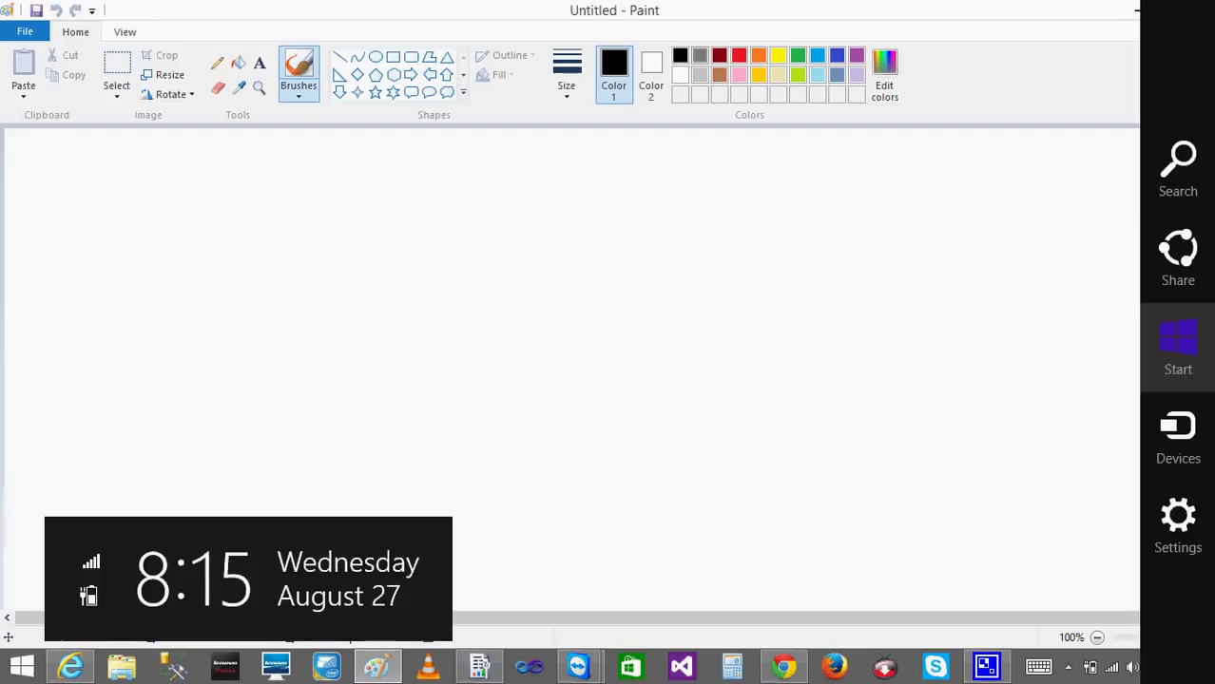
{"action": "left_click", "coordinate": [1177, 169]}
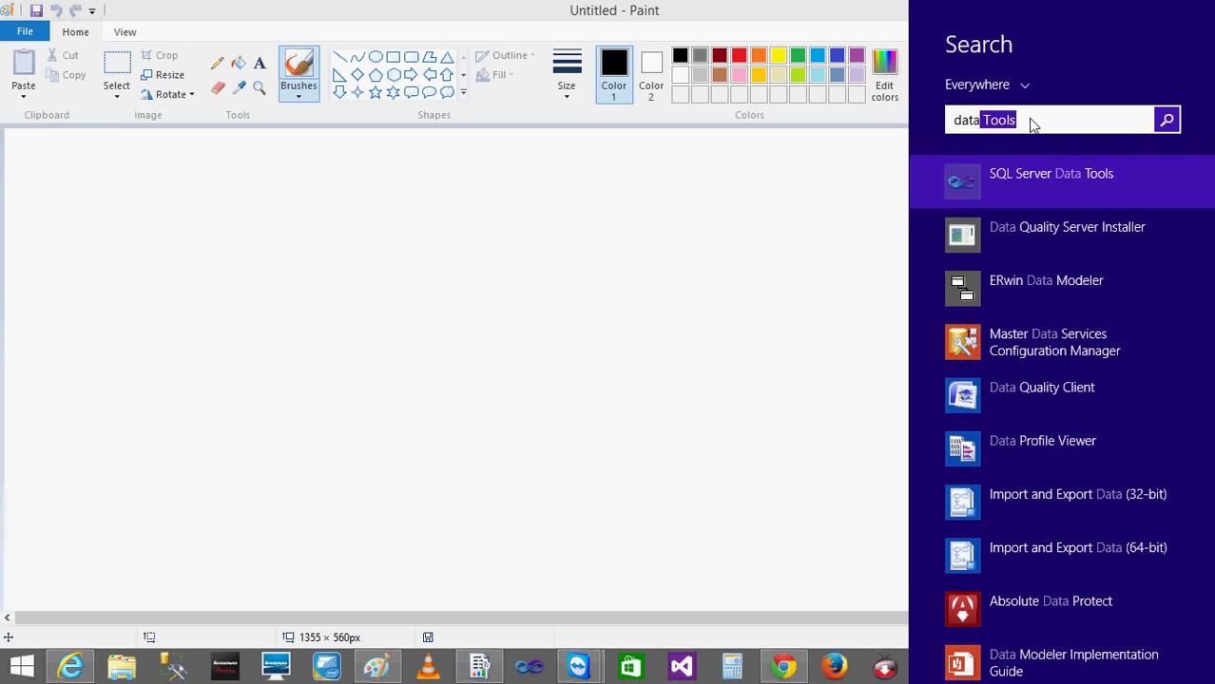
{"action": "right_click", "coordinate": [1036, 176]}
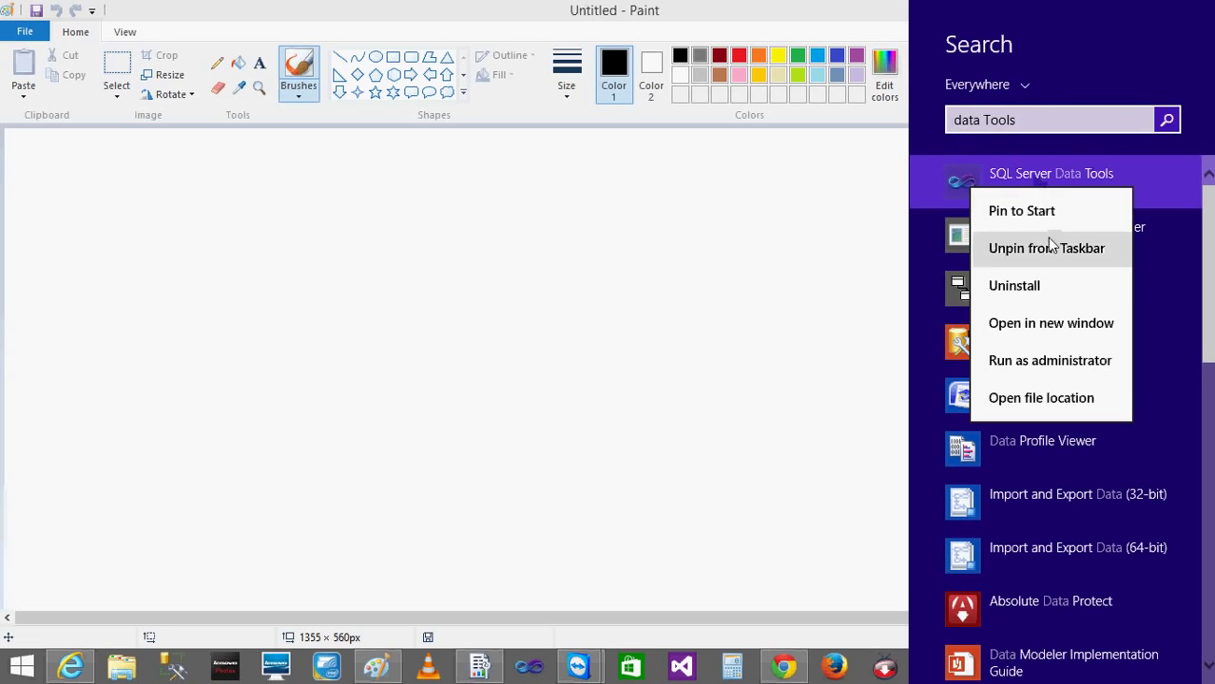
{"action": "left_click", "coordinate": [1072, 363]}
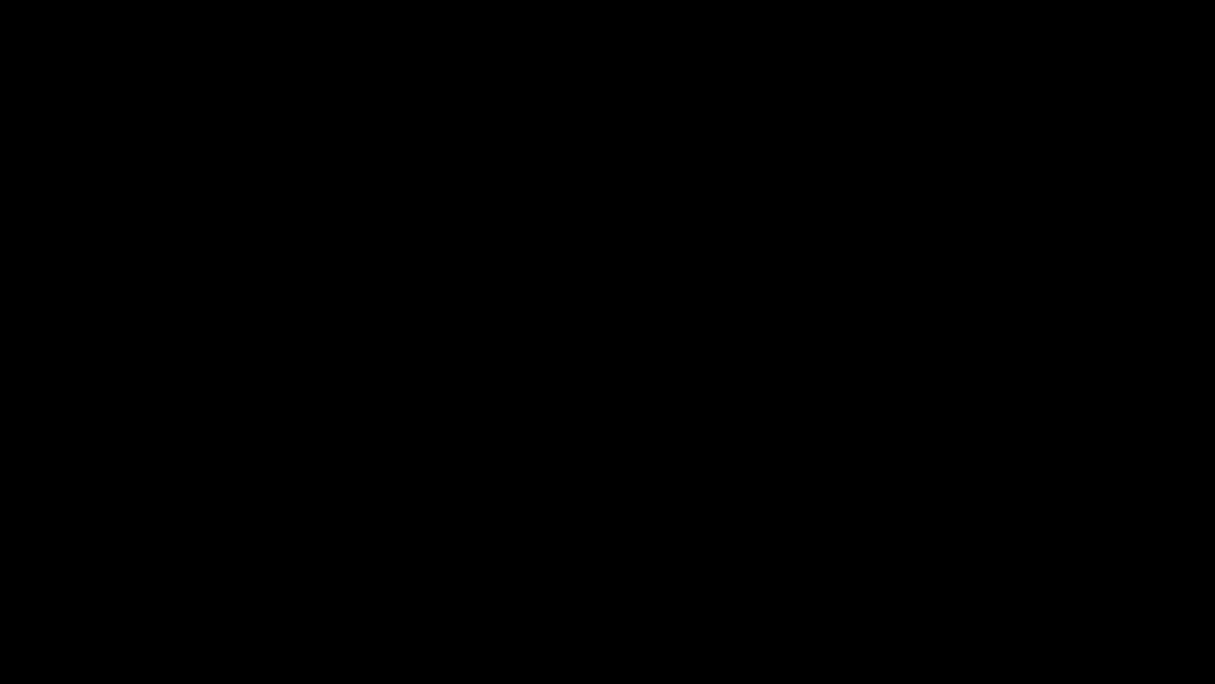
{"action": "left_click", "coordinate": [689, 374]}
{"action": "key", "text": "XF86AudioLowerVolume"}
{"action": "key", "text": "XF86AudioLowerVolume"}
{"action": "key", "text": "XF86AudioLowerVolume"}
{"action": "key", "text": "XF86AudioLowerVolume"}
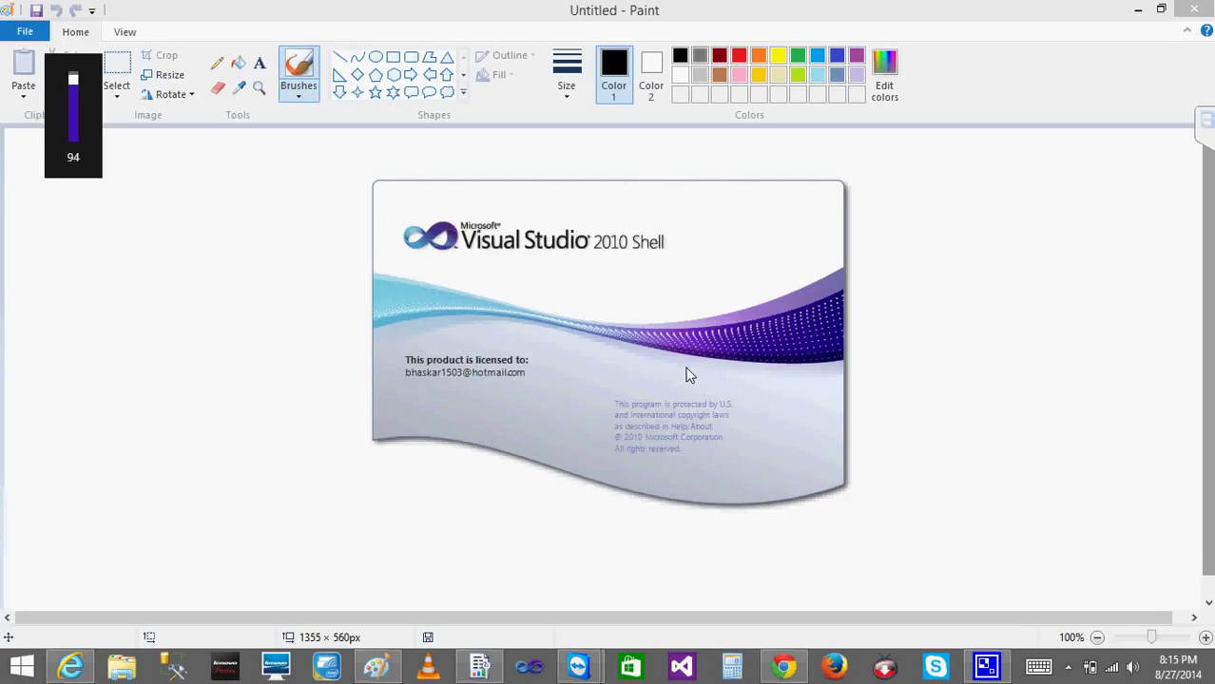
{"action": "key", "text": "XF86AudioLowerVolume"}
{"action": "key", "text": "XF86AudioLowerVolume"}
{"action": "key", "text": "XF86AudioLowerVolume"}
{"action": "key", "text": "XF86AudioLowerVolume"}
{"action": "key", "text": "XF86AudioLowerVolume"}
{"action": "key", "text": "XF86AudioLowerVolume"}
{"action": "key", "text": "XF86AudioLowerVolume"}
{"action": "key", "text": "XF86AudioLowerVolume"}
{"action": "key", "text": "XF86AudioLowerVolume"}
{"action": "key", "text": "XF86AudioLowerVolume"}
{"action": "key", "text": "XF86AudioLowerVolume"}
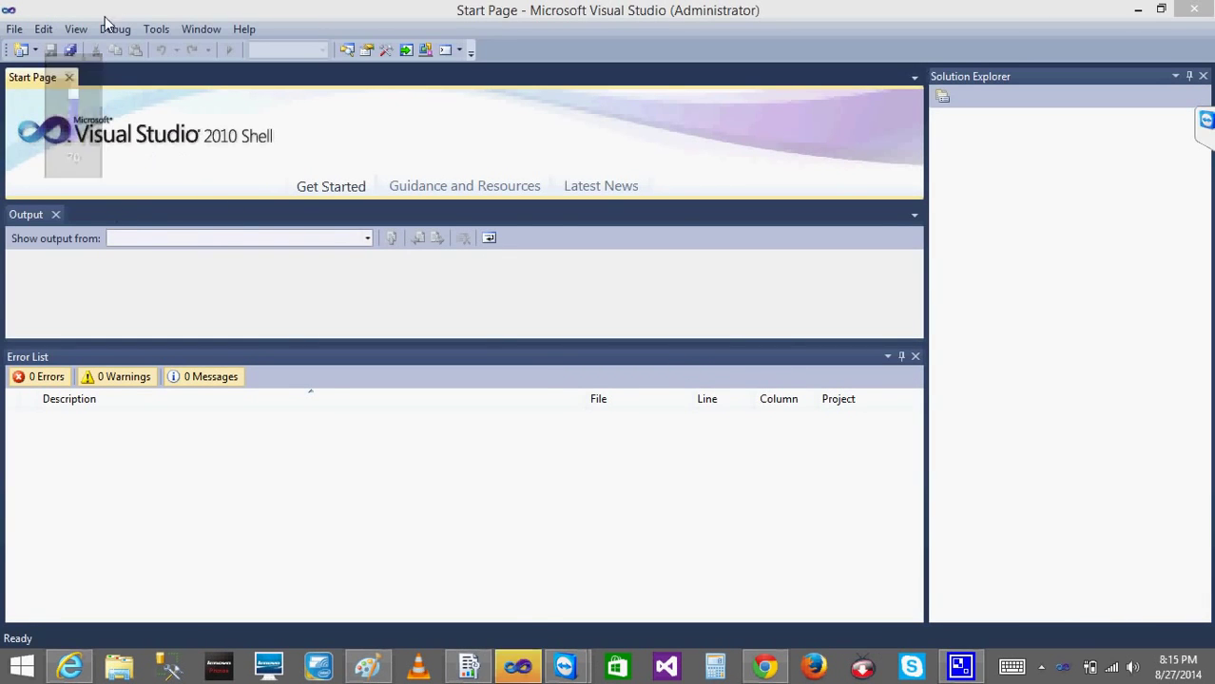
Close the Error List and Output windows and open the recent SSRS Training project from the Start Page.
{"action": "left_click", "coordinate": [74, 31]}
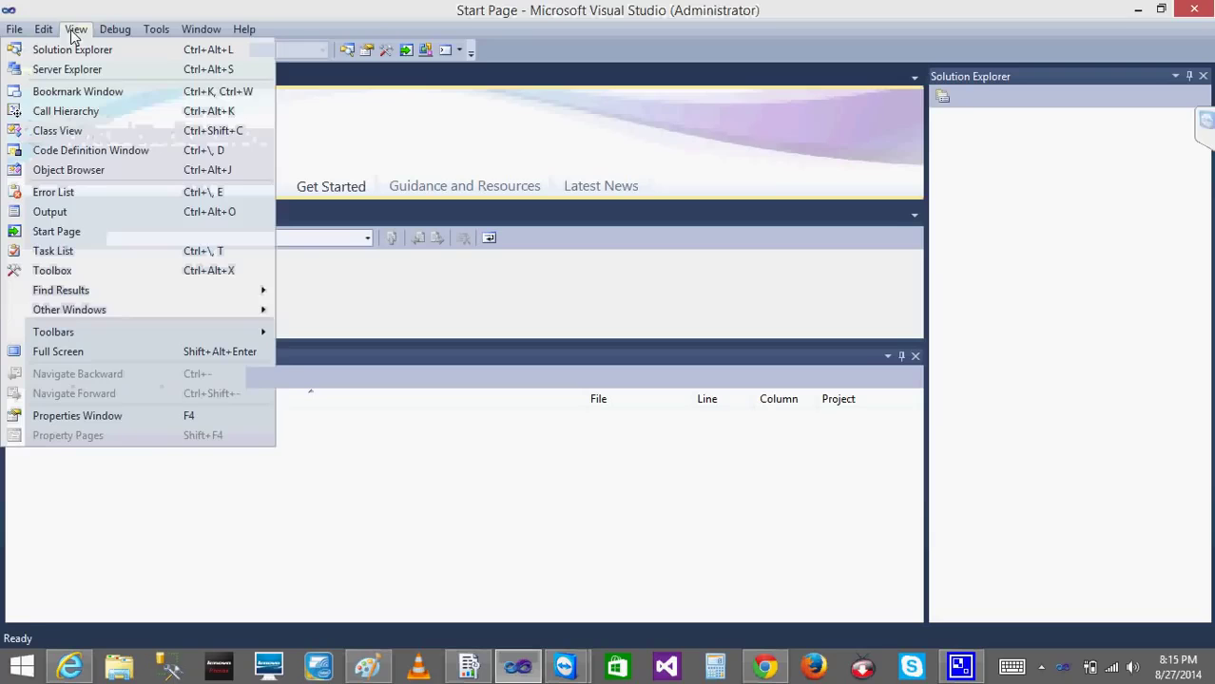
{"action": "left_click", "coordinate": [53, 233]}
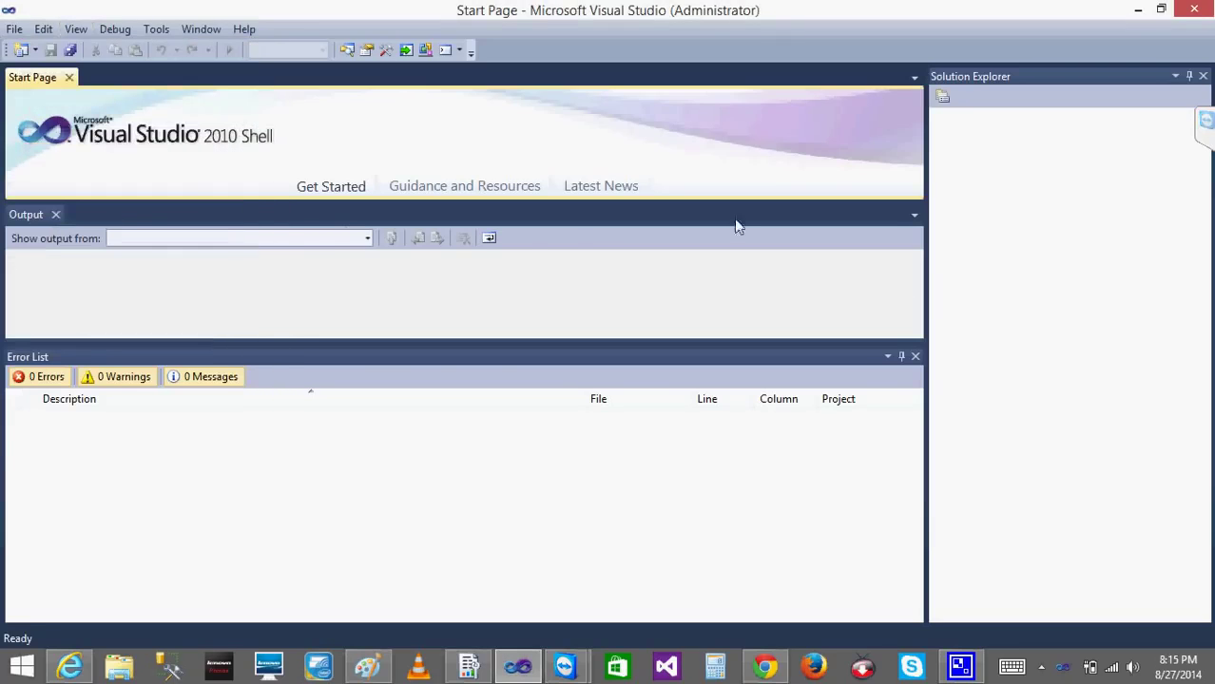
{"action": "left_click", "coordinate": [916, 356]}
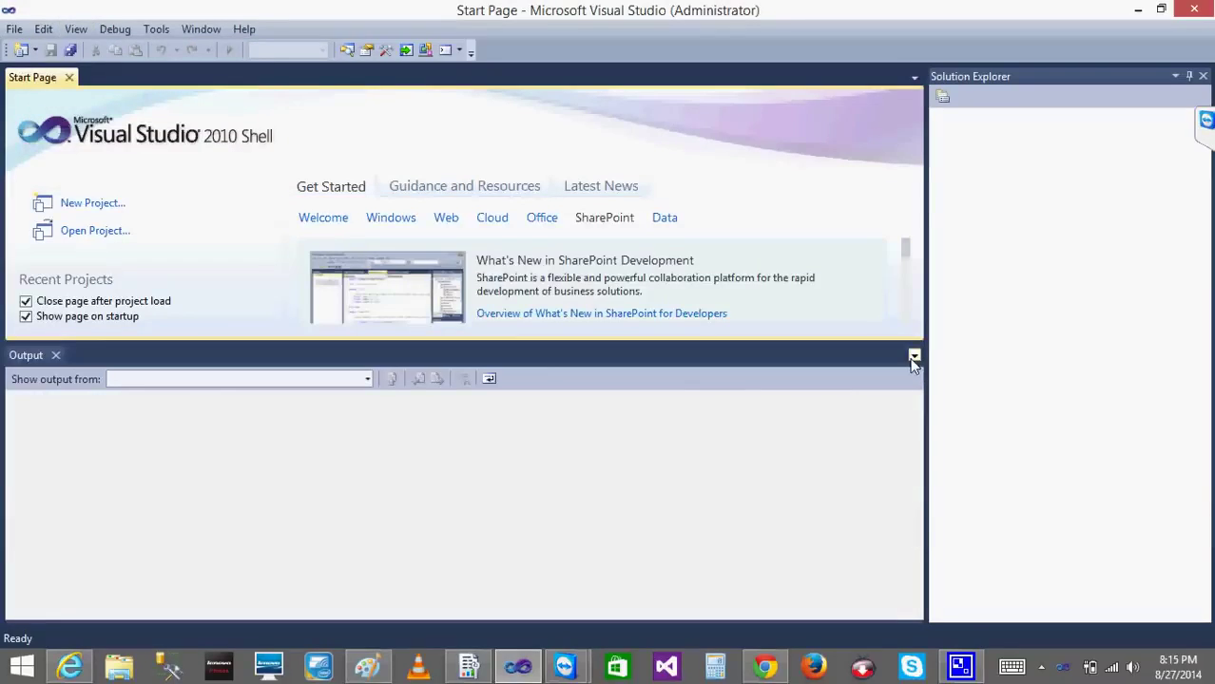
{"action": "left_click", "coordinate": [55, 356]}
{"action": "left_click", "coordinate": [99, 312]}
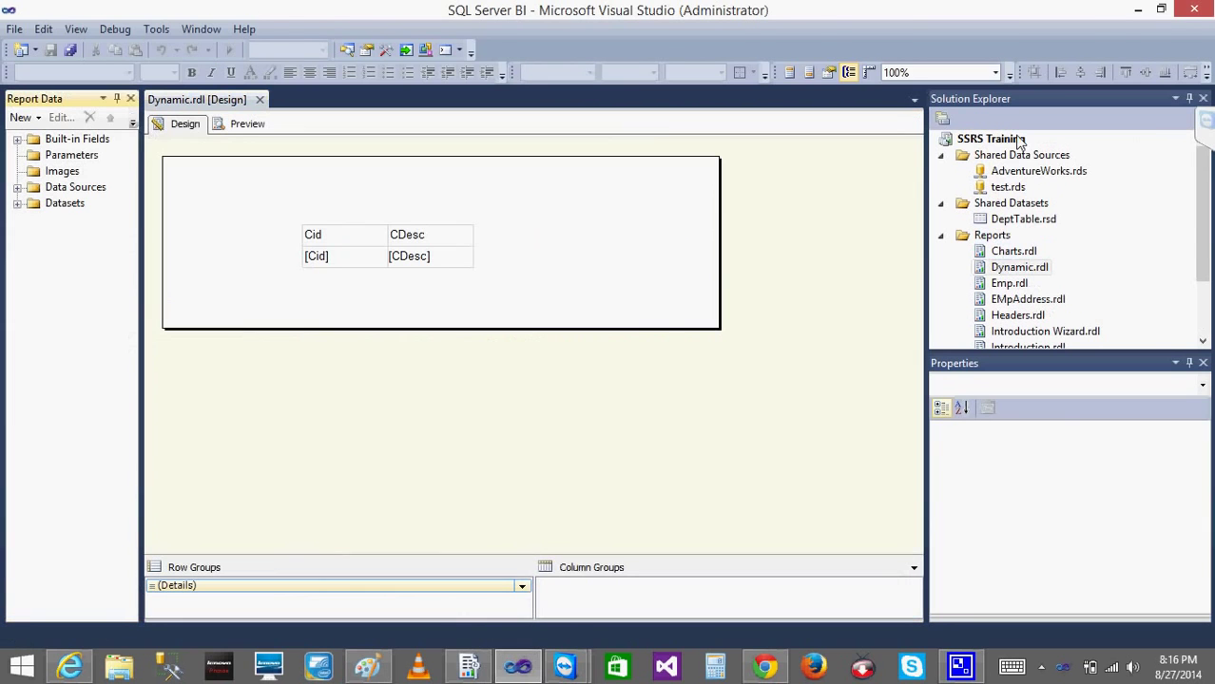
Check the SSRS Training project's deployment properties and deploy the project to the report server.
{"action": "right_click", "coordinate": [996, 143]}
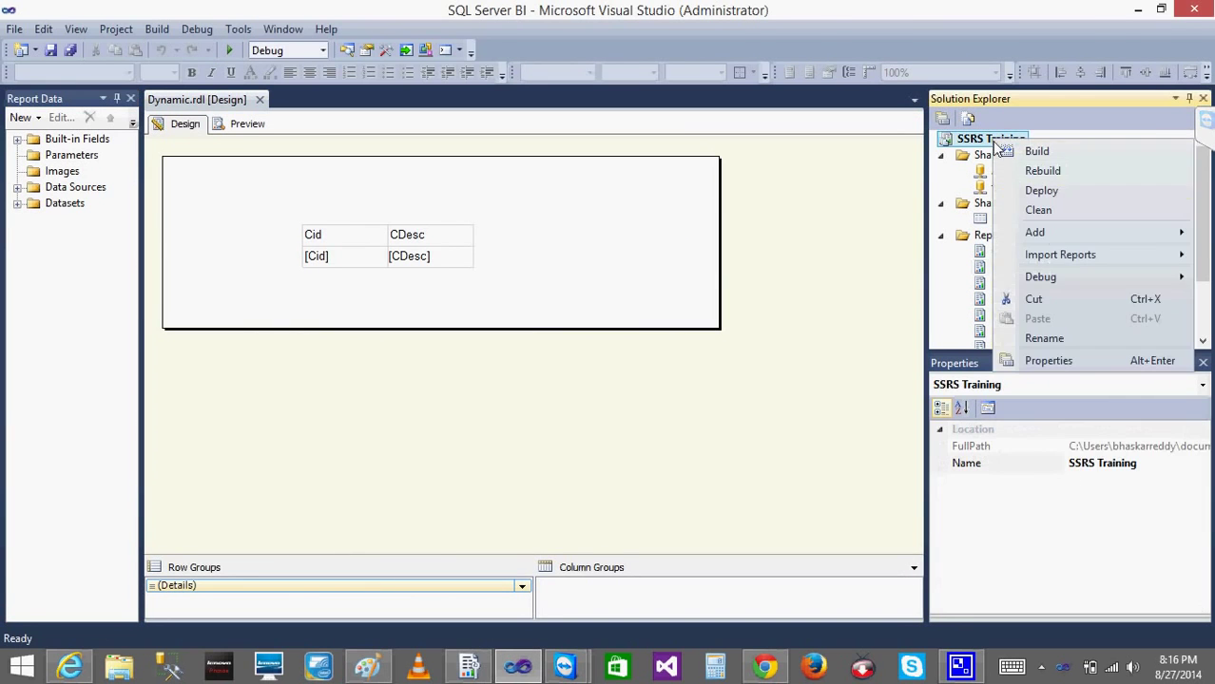
{"action": "left_click", "coordinate": [1027, 362]}
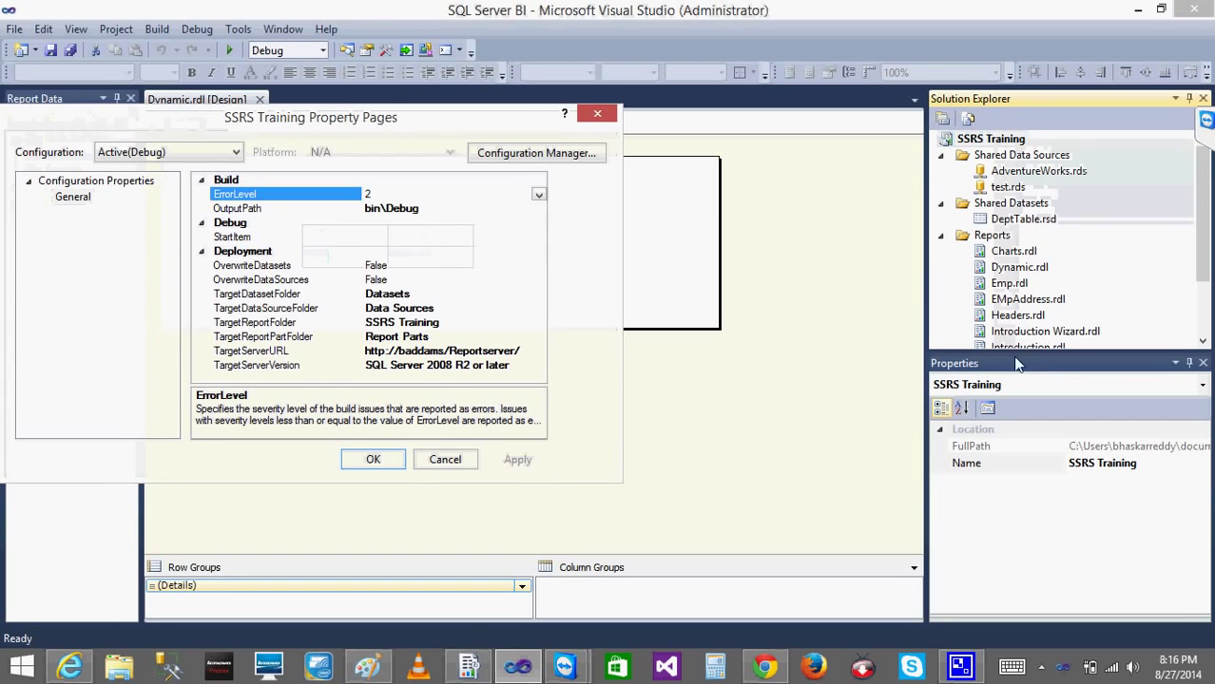
{"action": "left_click", "coordinate": [373, 459]}
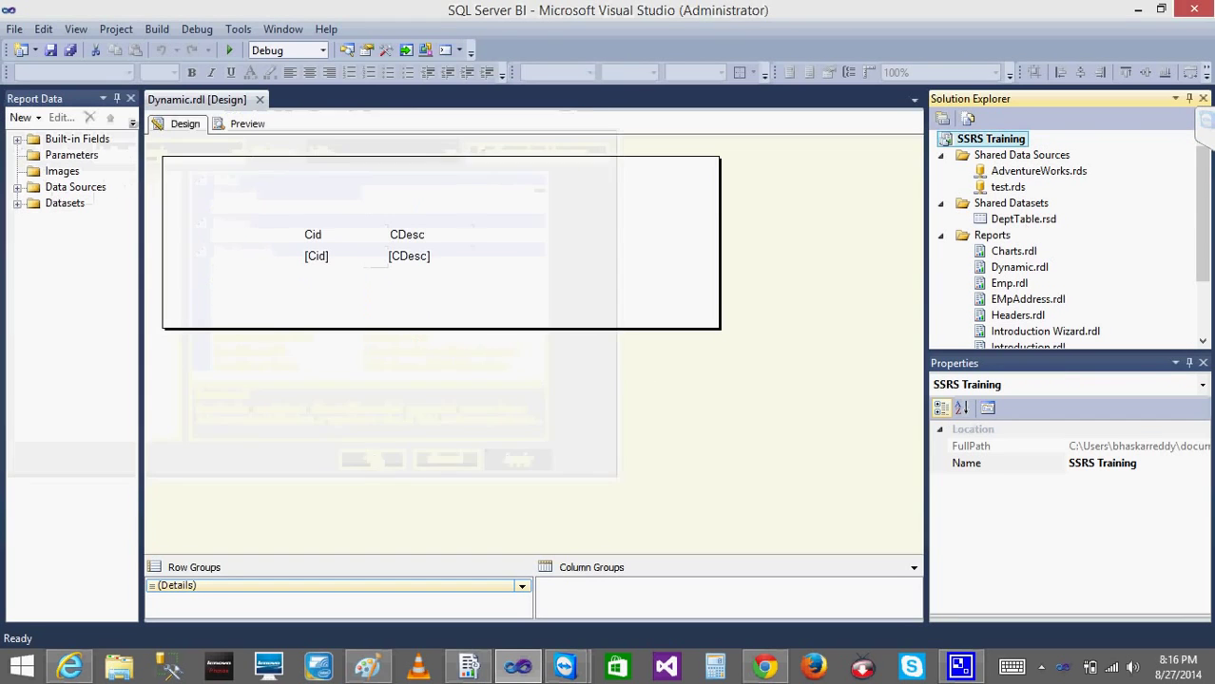
{"action": "right_click", "coordinate": [1001, 144]}
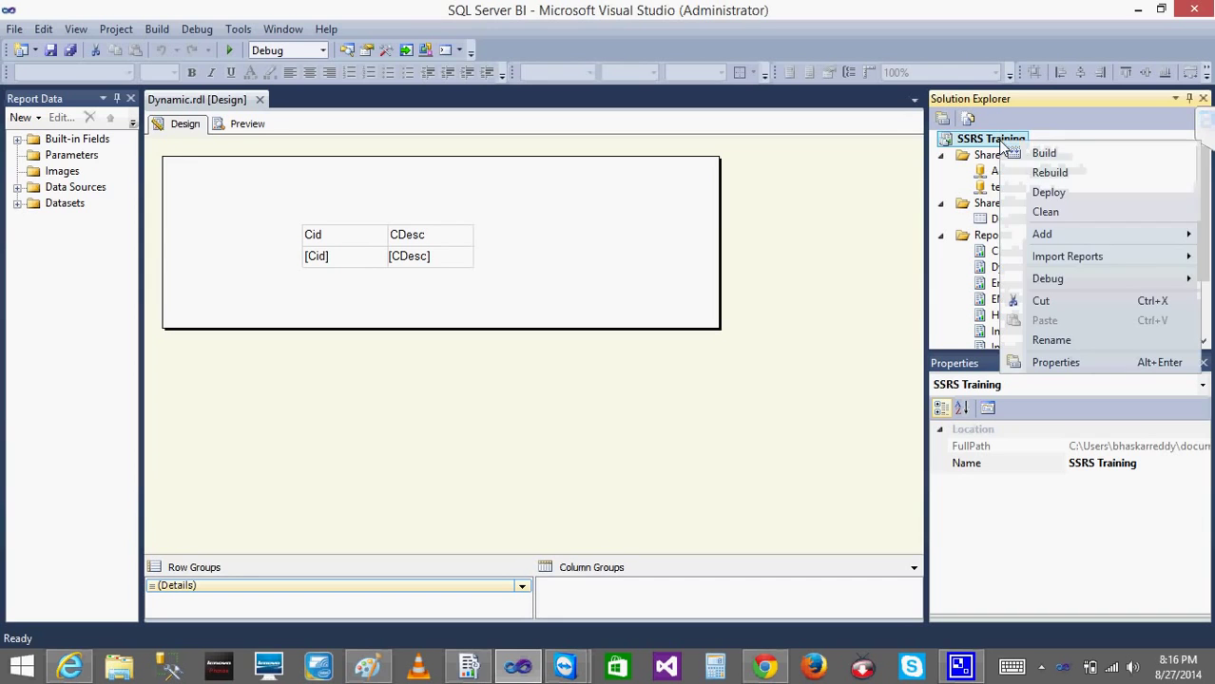
{"action": "left_click", "coordinate": [1048, 193]}
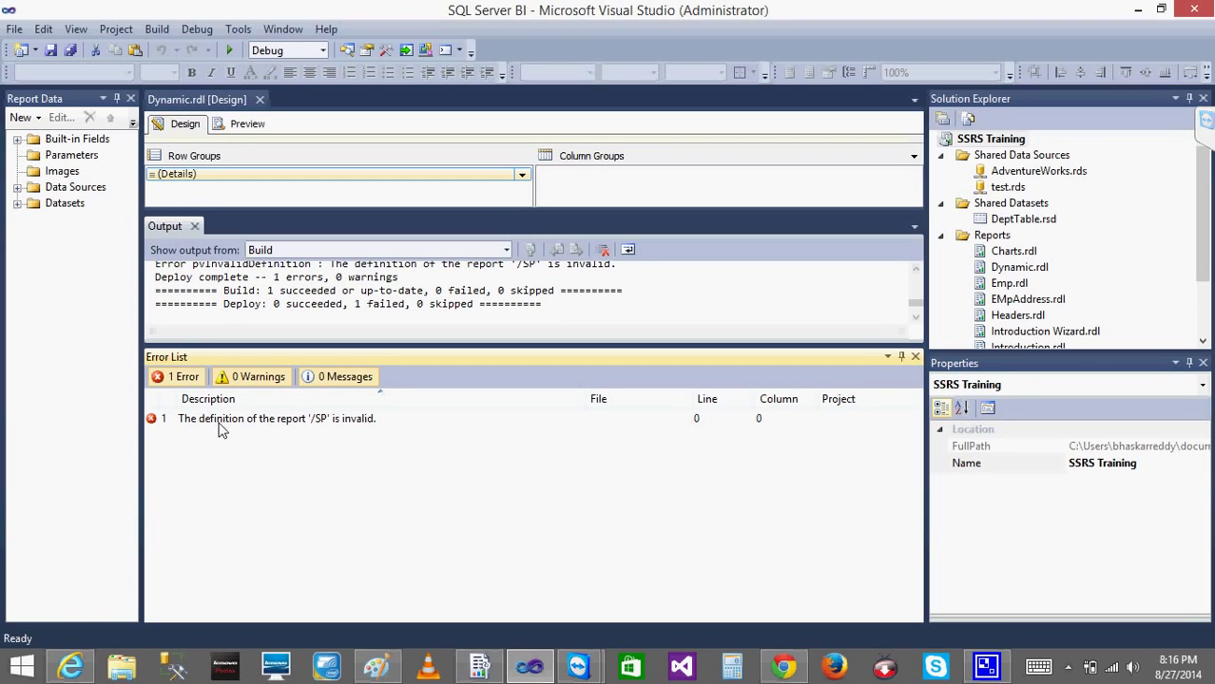
Examine the deployment error in the Error List and locate the report it names in the SSRS Training project.
{"action": "left_click", "coordinate": [191, 378]}
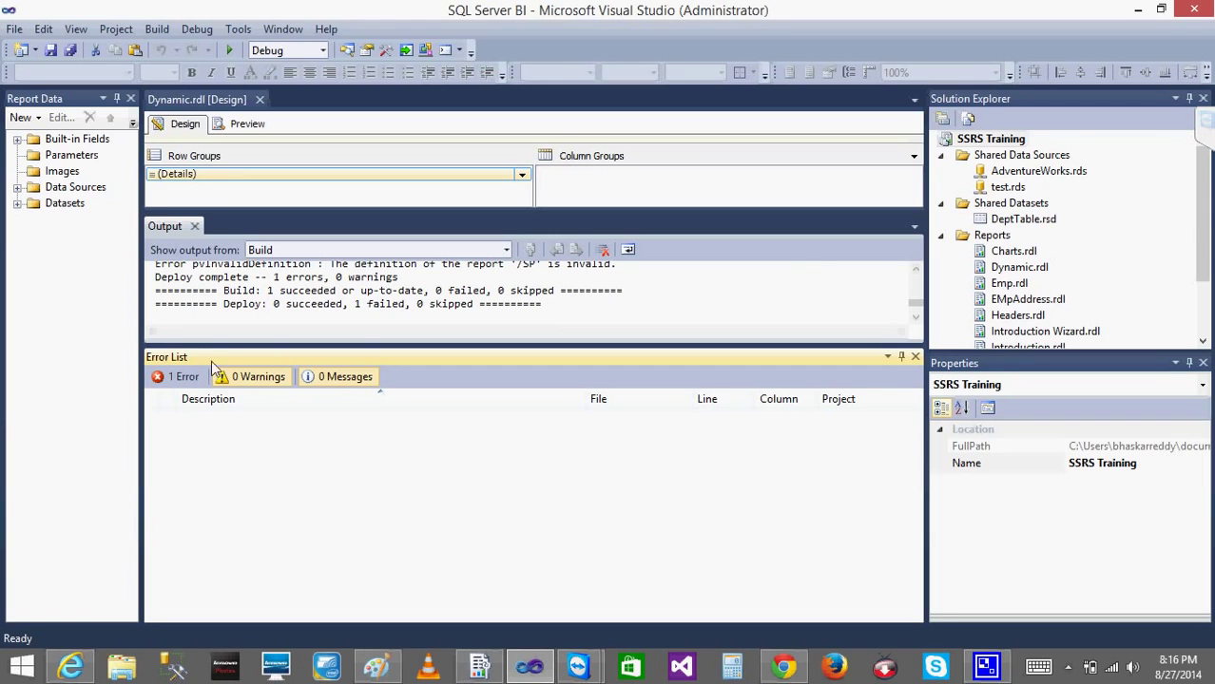
{"action": "left_click_drag", "start_coordinate": [1207, 247], "coordinate": [1203, 309]}
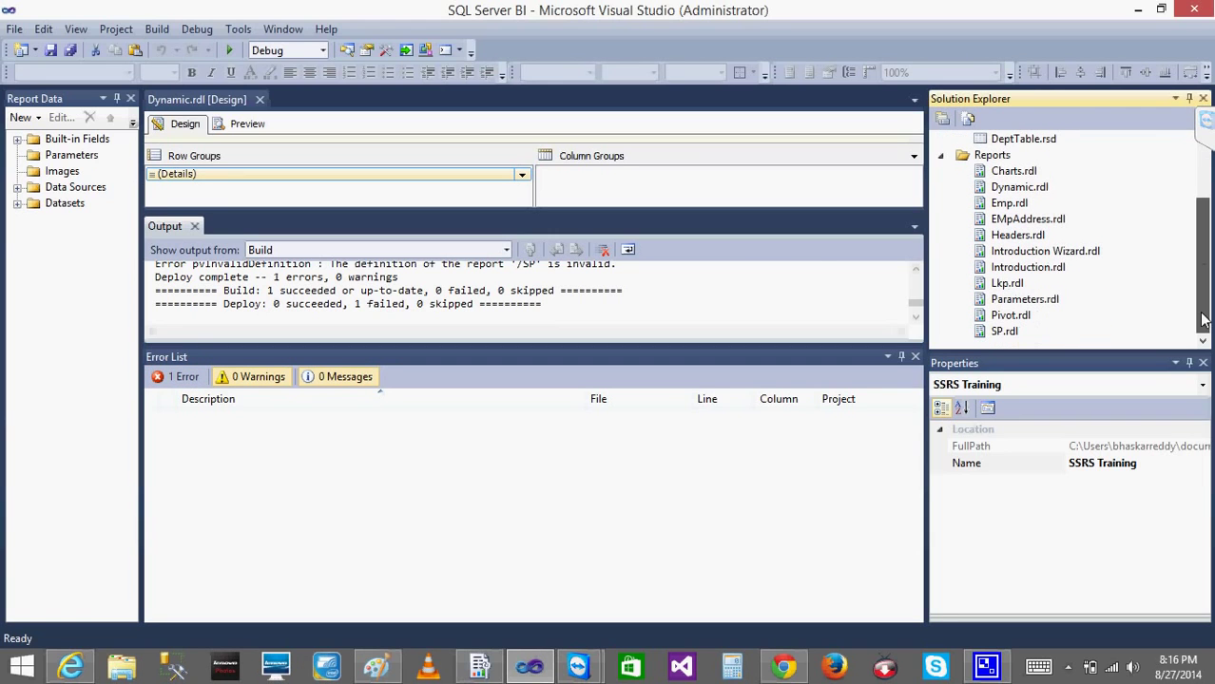
{"action": "left_click", "coordinate": [1003, 332]}
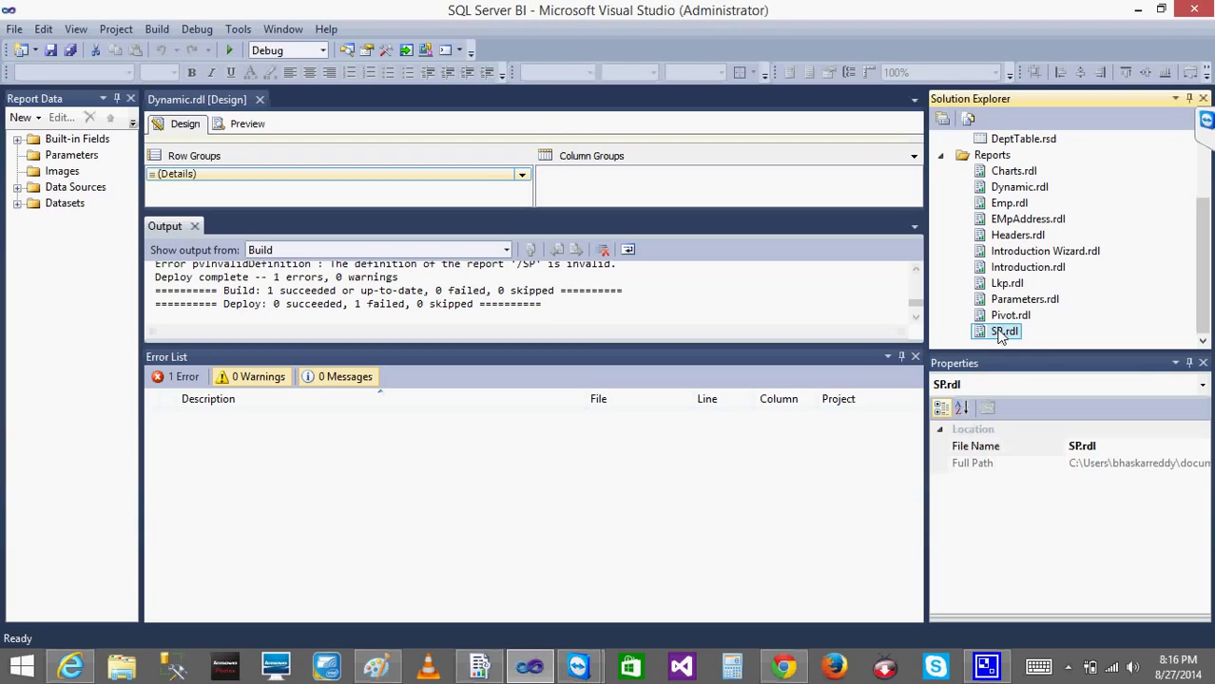
{"action": "left_click", "coordinate": [183, 376]}
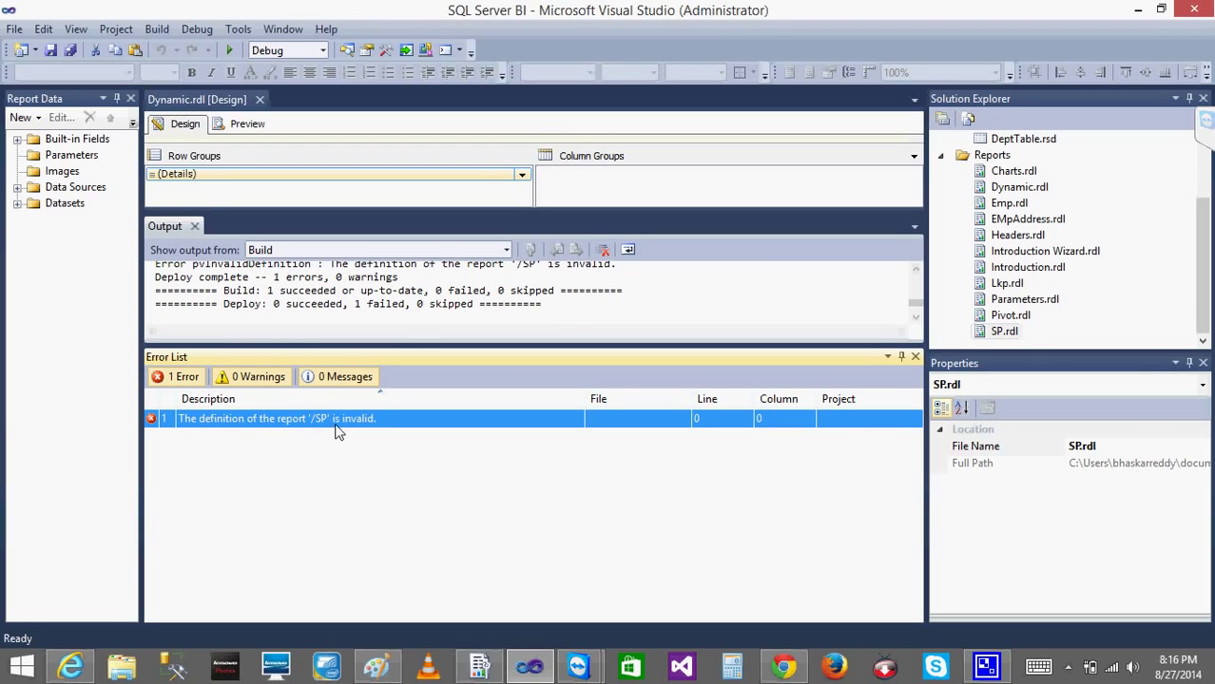
{"action": "left_click", "coordinate": [305, 426]}
{"action": "left_click", "coordinate": [176, 378]}
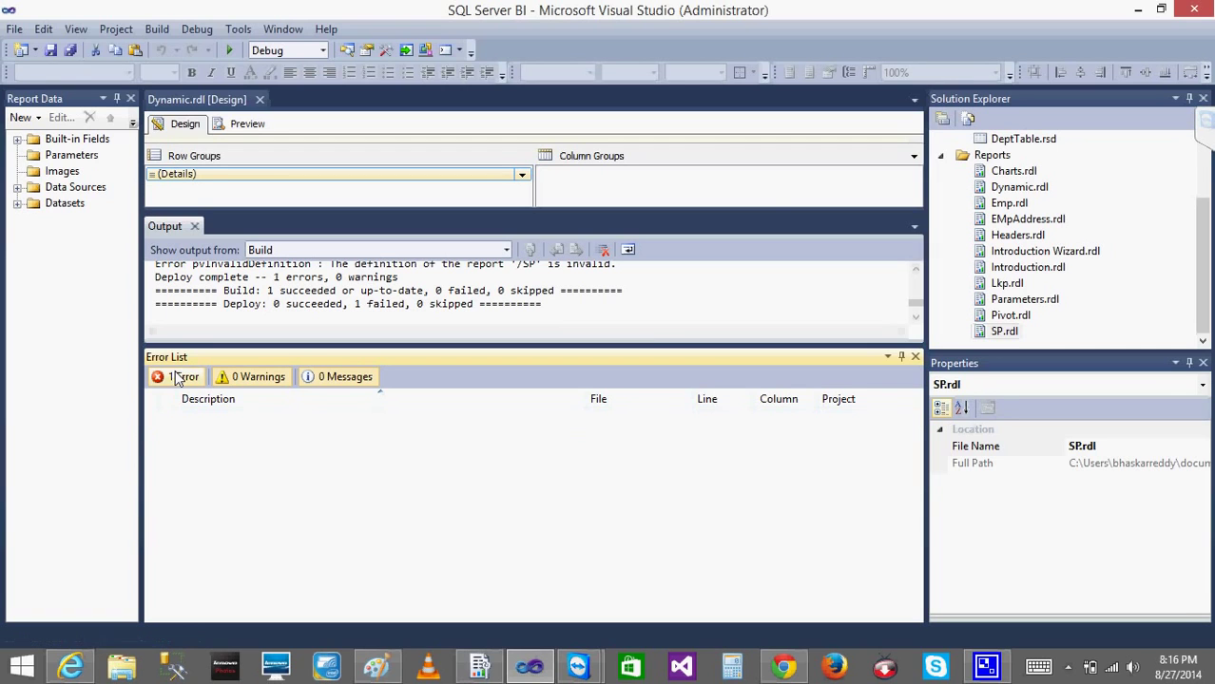
{"action": "left_click", "coordinate": [176, 378]}
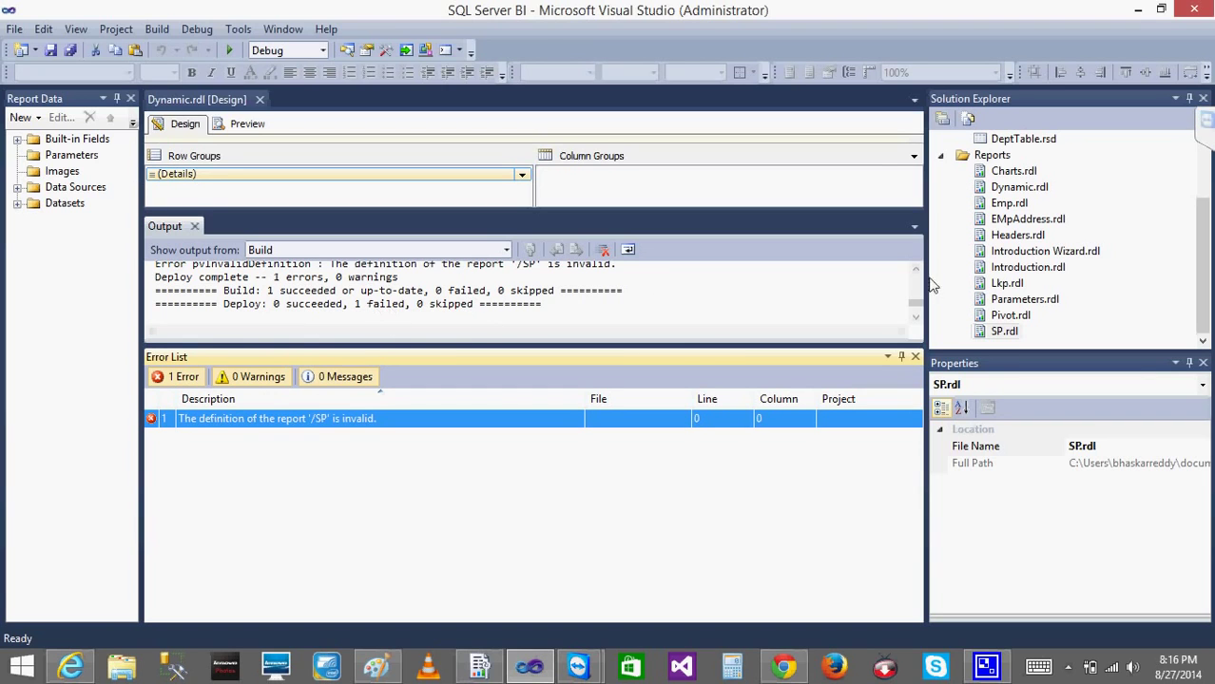
Close the Error List and review the end of the deployment log in the Output window.
{"action": "left_click", "coordinate": [915, 357]}
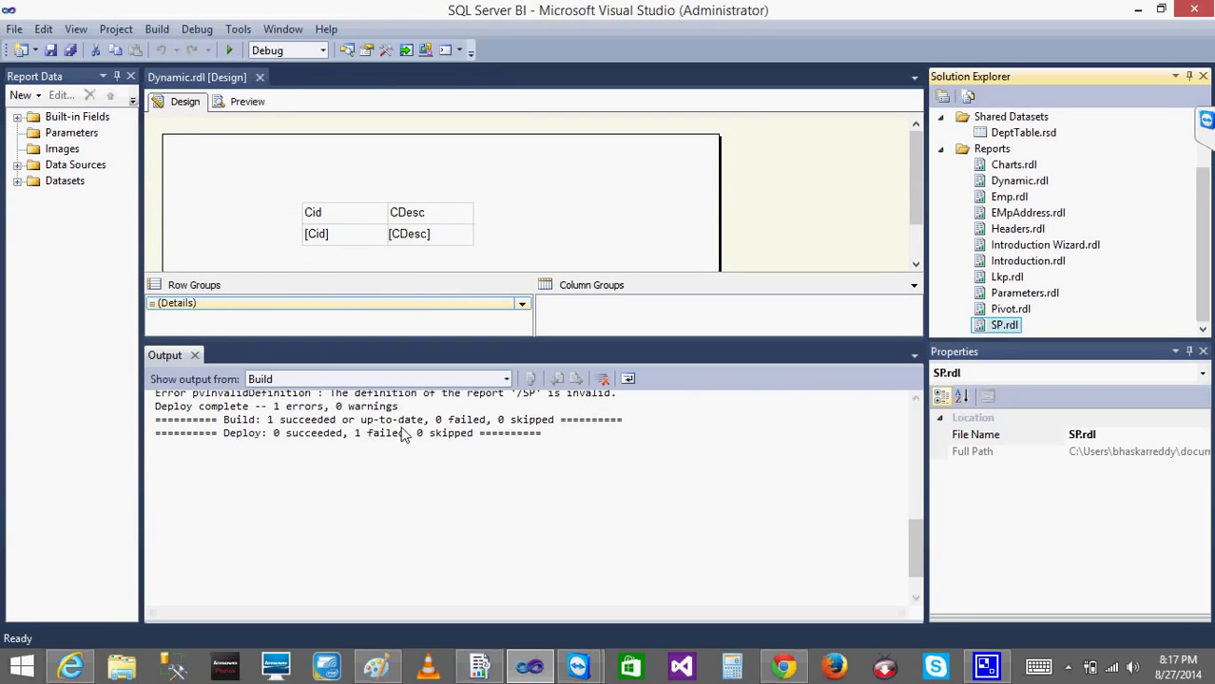
{"action": "mouse_move", "coordinate": [912, 547]}
{"action": "left_mouse_down"}
{"action": "mouse_move", "coordinate": [905, 472]}
{"action": "mouse_move", "coordinate": [903, 539]}
{"action": "left_mouse_up"}
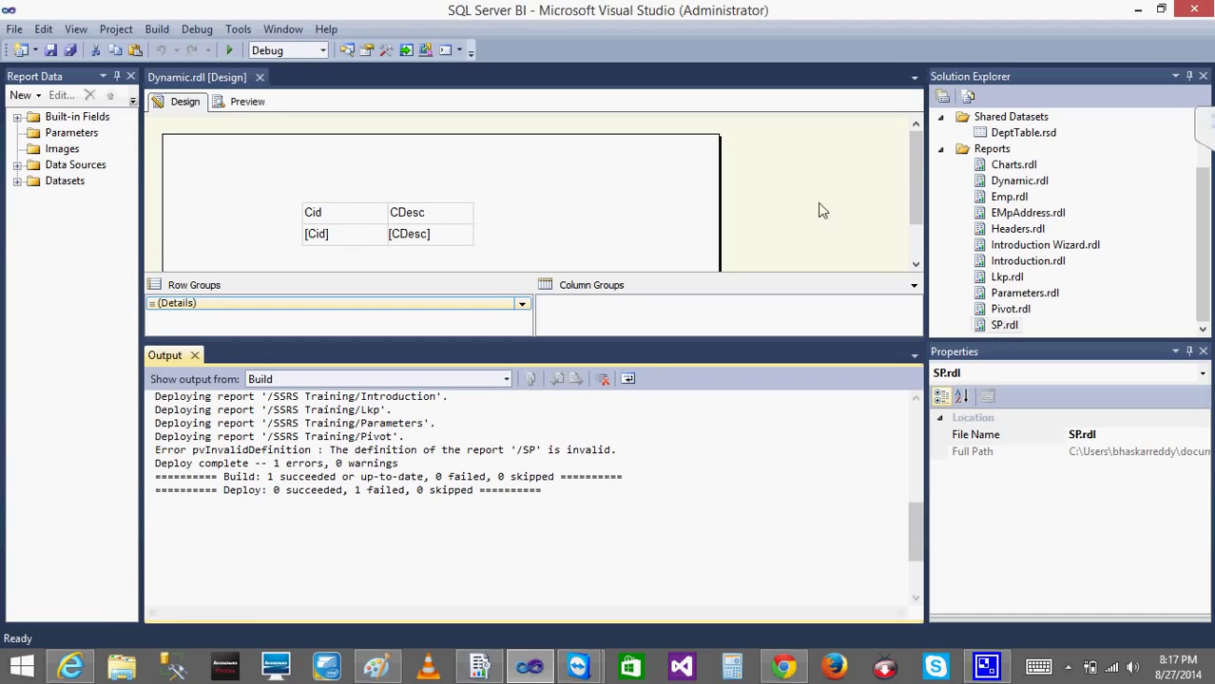
{"action": "mouse_move", "coordinate": [911, 549]}
{"action": "left_mouse_down"}
{"action": "mouse_move", "coordinate": [903, 491]}
{"action": "mouse_move", "coordinate": [903, 535]}
{"action": "left_mouse_up"}
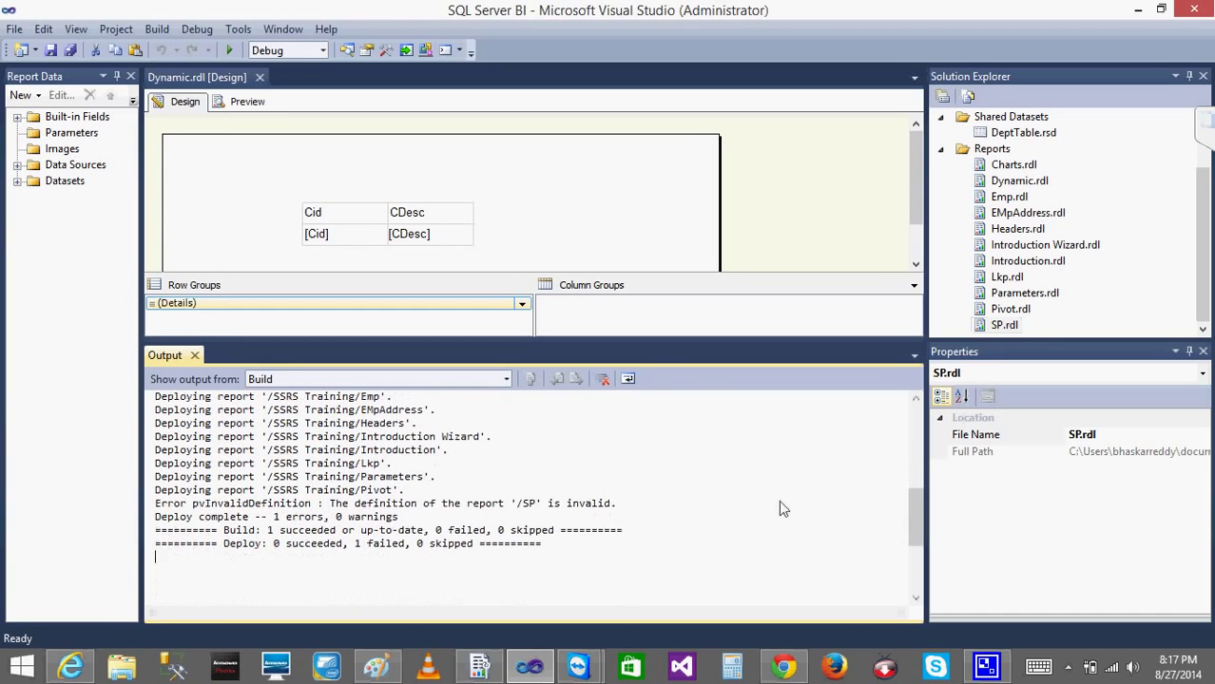
Permanently delete the SP.rdl report from the SSRS Training project.
{"action": "right_click", "coordinate": [984, 326]}
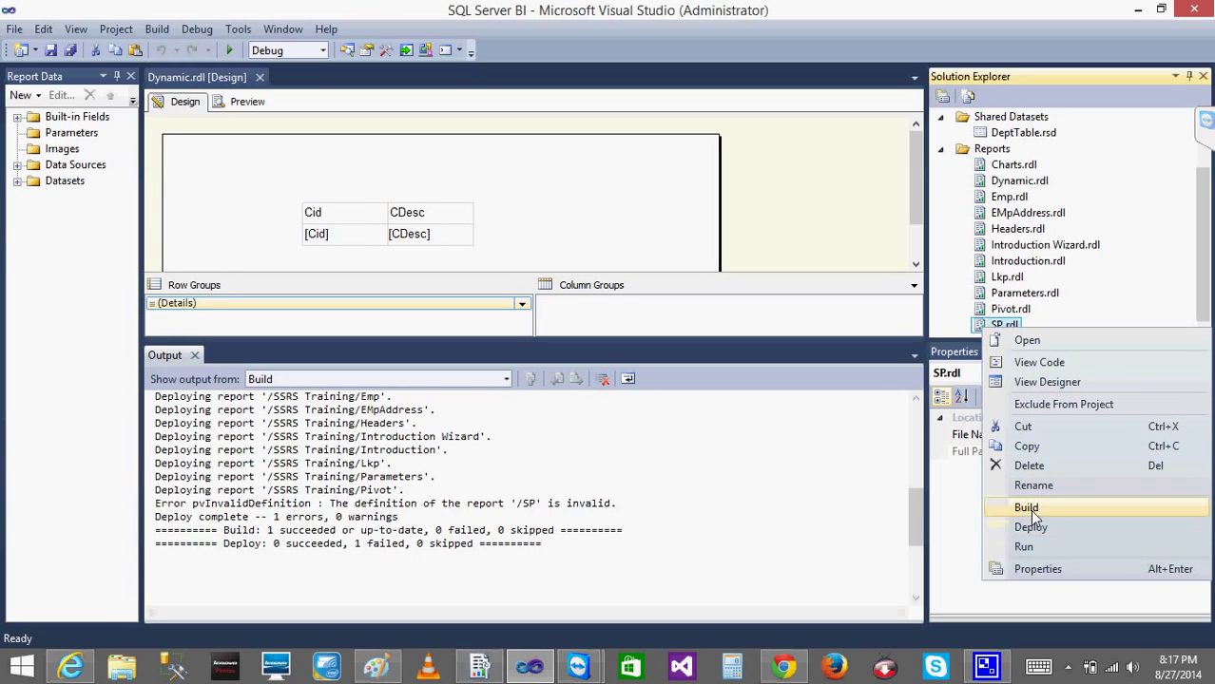
{"action": "left_click", "coordinate": [1028, 467]}
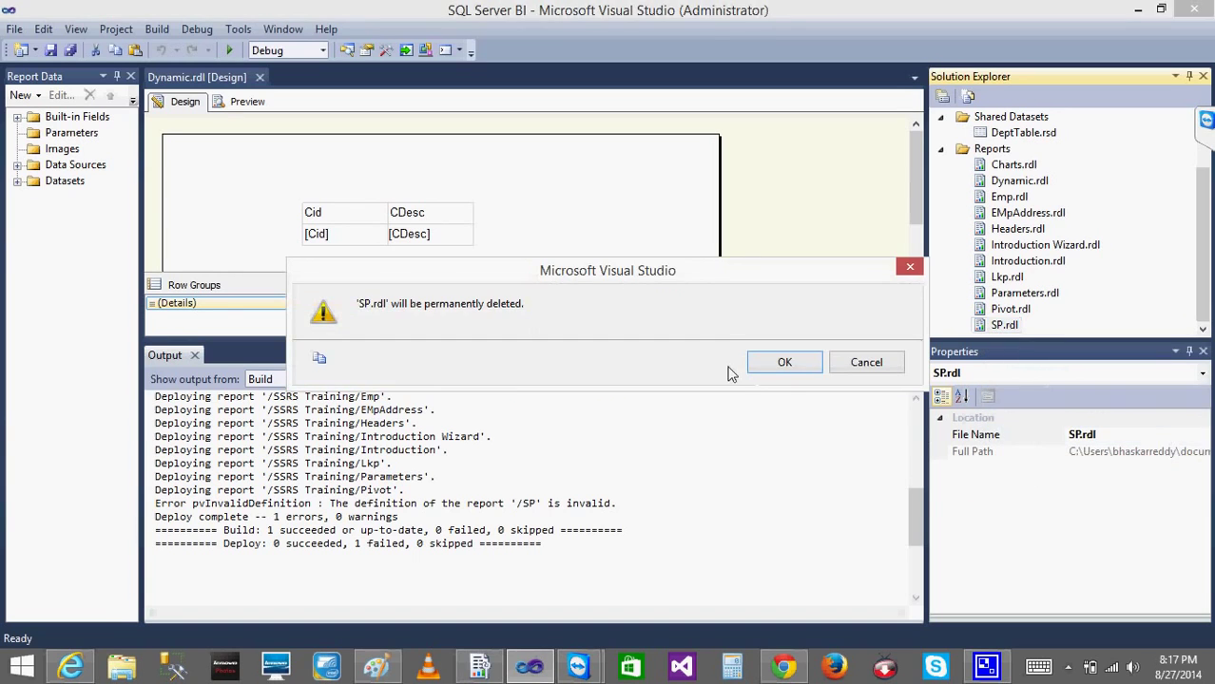
{"action": "left_click", "coordinate": [783, 363]}
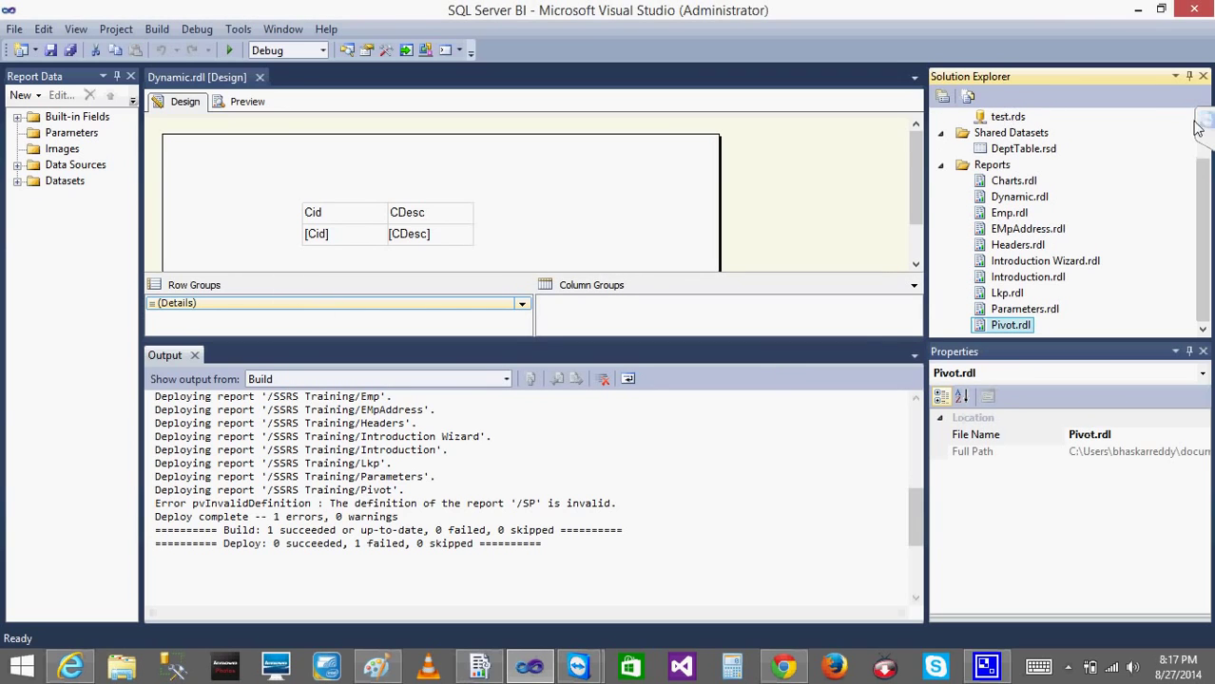
Deploy the whole SSRS Training project again without the SP report.
{"action": "scroll", "coordinate": [1203, 124], "scroll_direction": "up", "scroll_amount": 1}
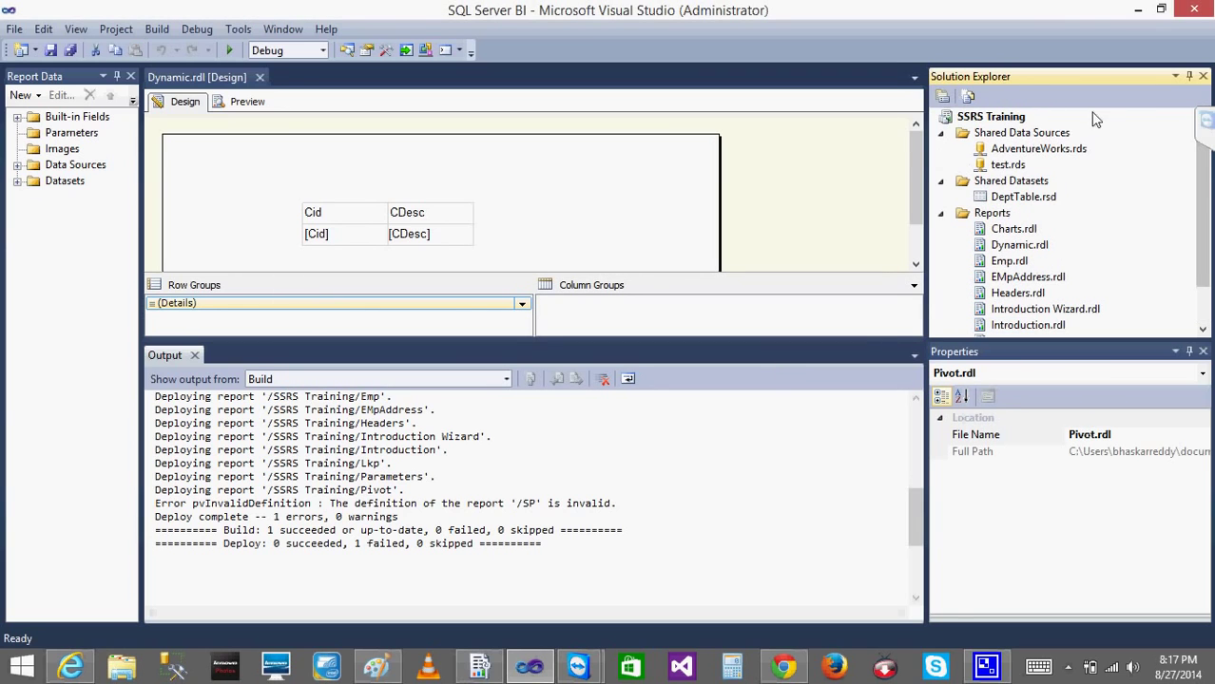
{"action": "left_click", "coordinate": [981, 117]}
{"action": "right_click", "coordinate": [981, 117]}
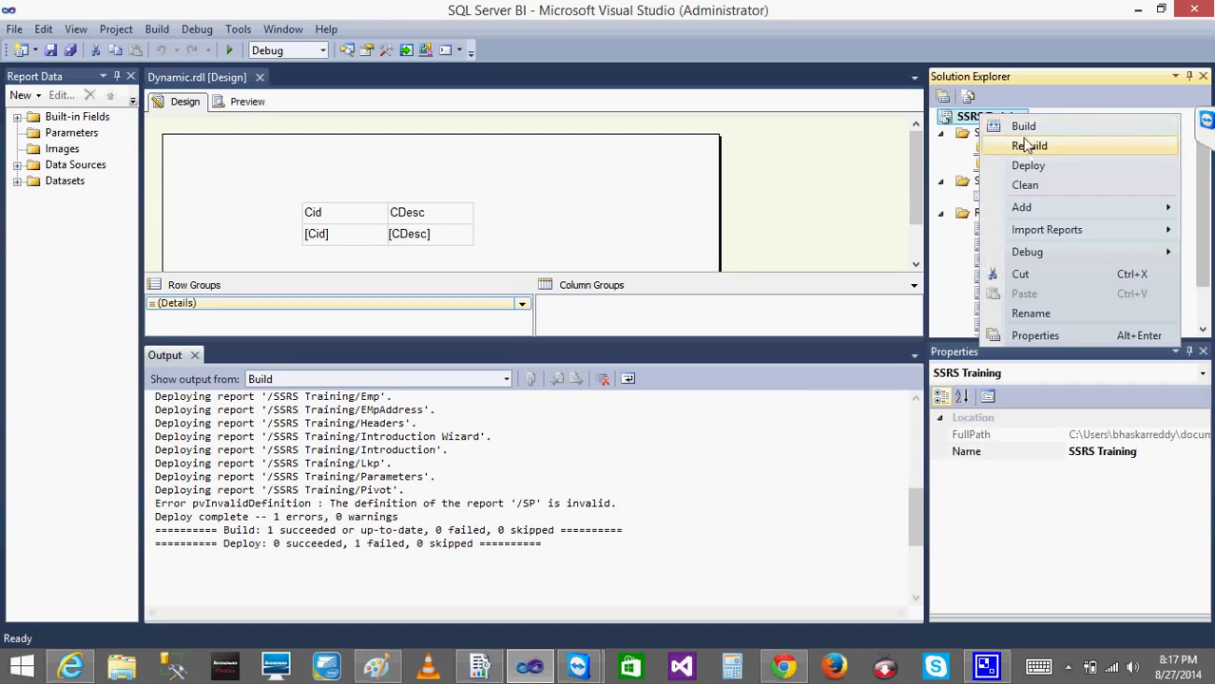
{"action": "left_click", "coordinate": [1029, 165]}
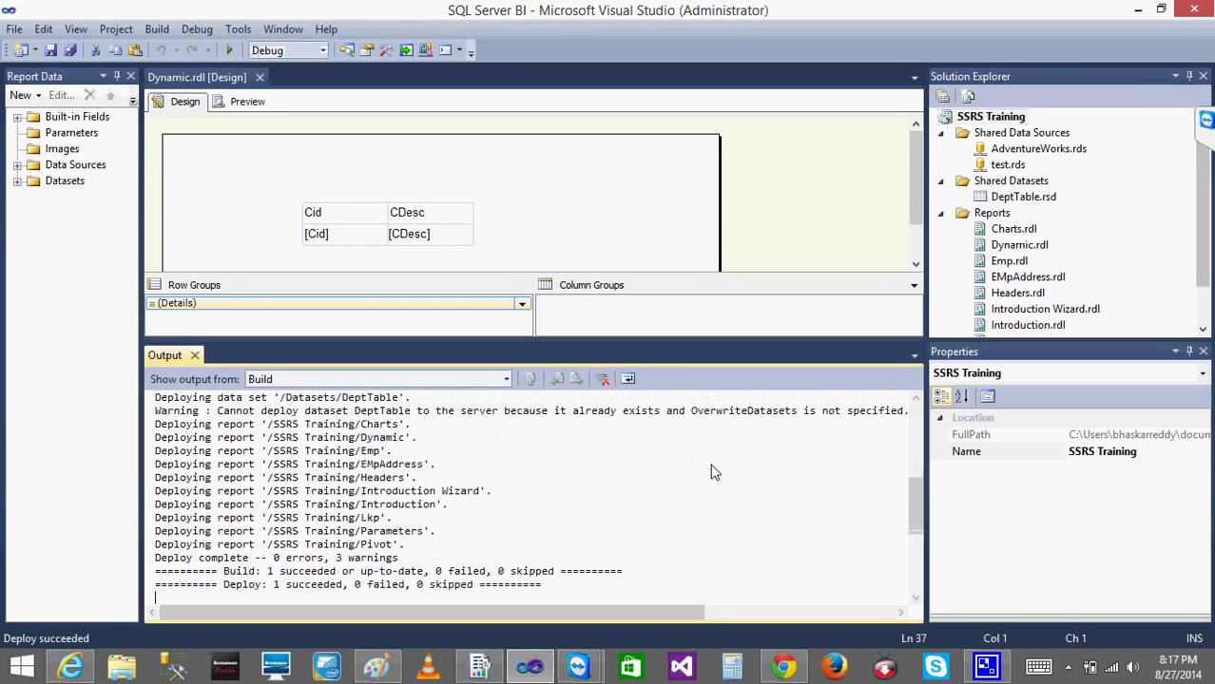
Review the deployment log and its build and deploy result lines in the Output window.
{"action": "left_click_drag", "start_coordinate": [273, 584], "coordinate": [419, 590]}
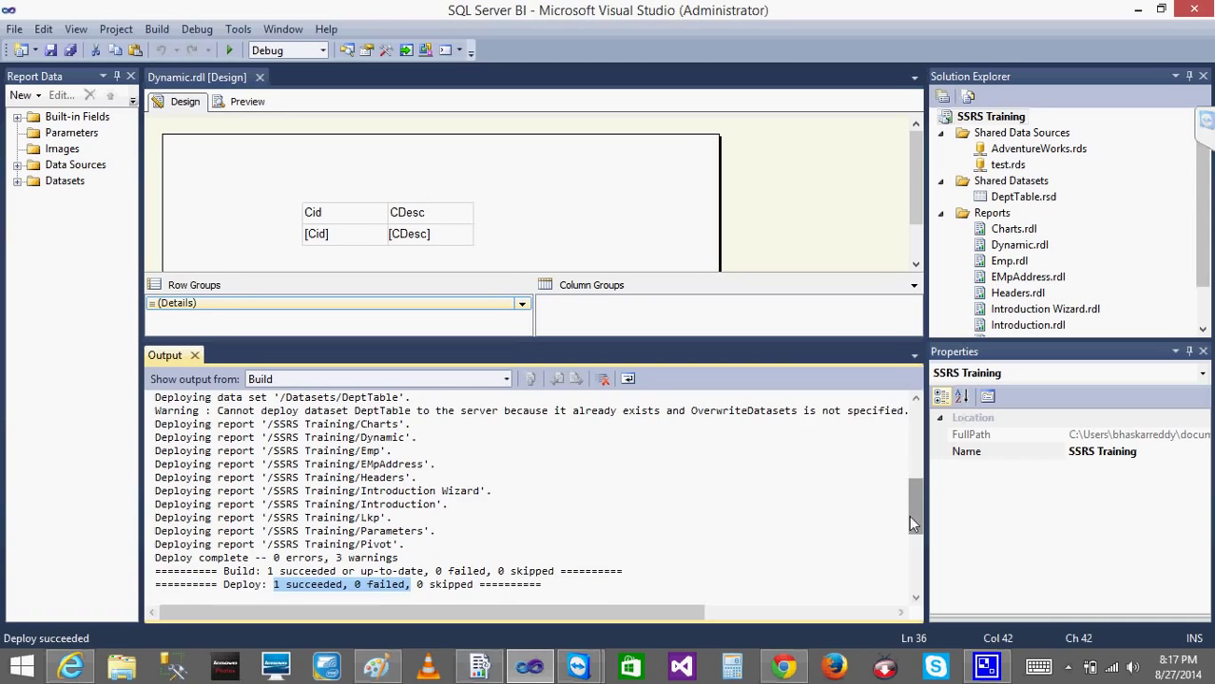
{"action": "left_click_drag", "start_coordinate": [914, 513], "coordinate": [911, 454]}
{"action": "left_click_drag", "start_coordinate": [913, 450], "coordinate": [910, 523]}
{"action": "left_click", "coordinate": [360, 551]}
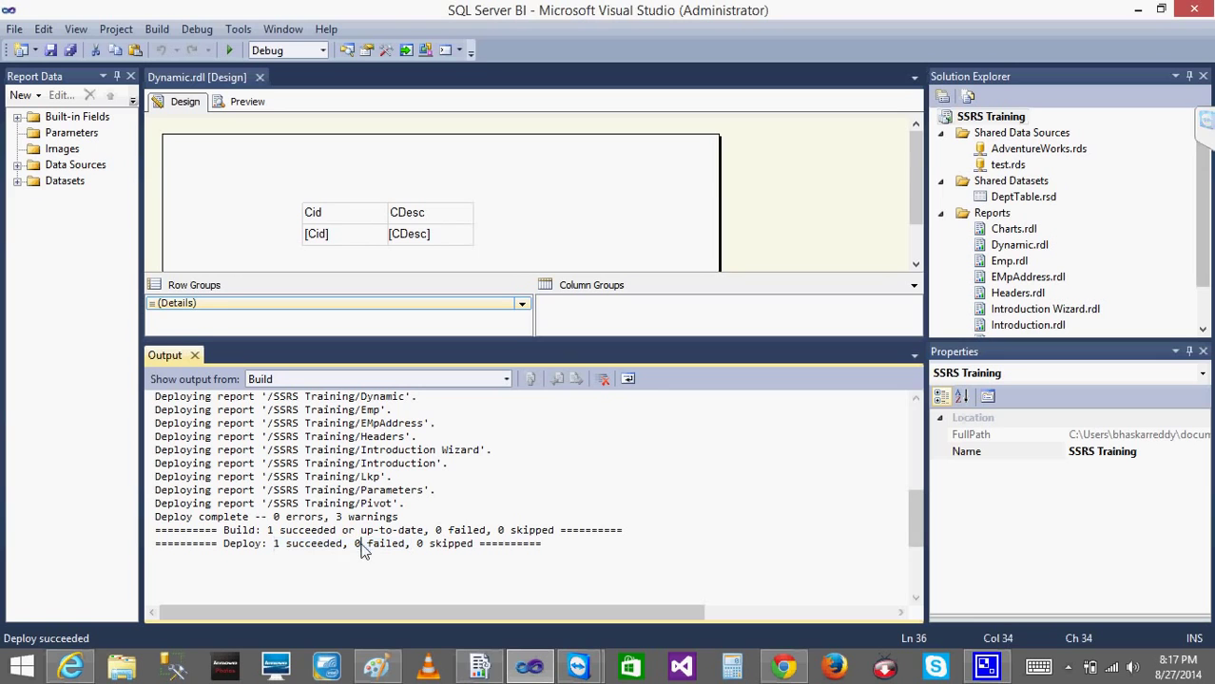
{"action": "left_click_drag", "start_coordinate": [274, 546], "coordinate": [347, 546]}
{"action": "left_click", "coordinate": [64, 668]}
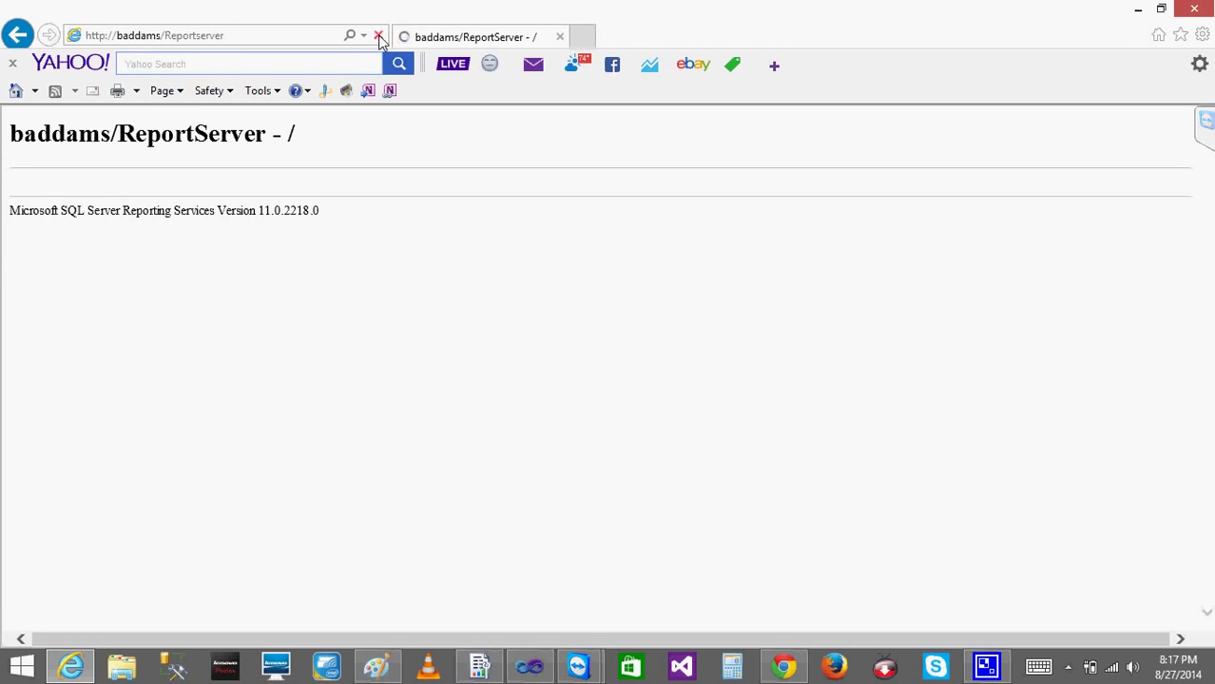
{"action": "left_click", "coordinate": [378, 37]}
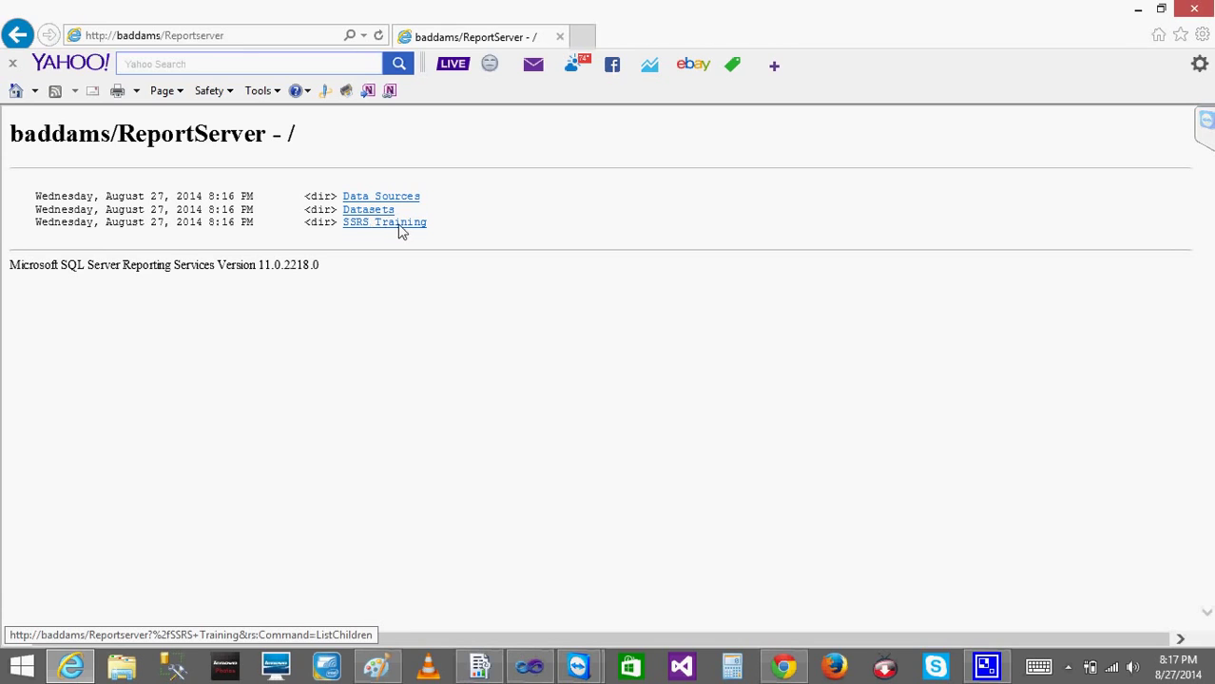
{"action": "left_click", "coordinate": [374, 224]}
{"action": "left_click", "coordinate": [364, 211]}
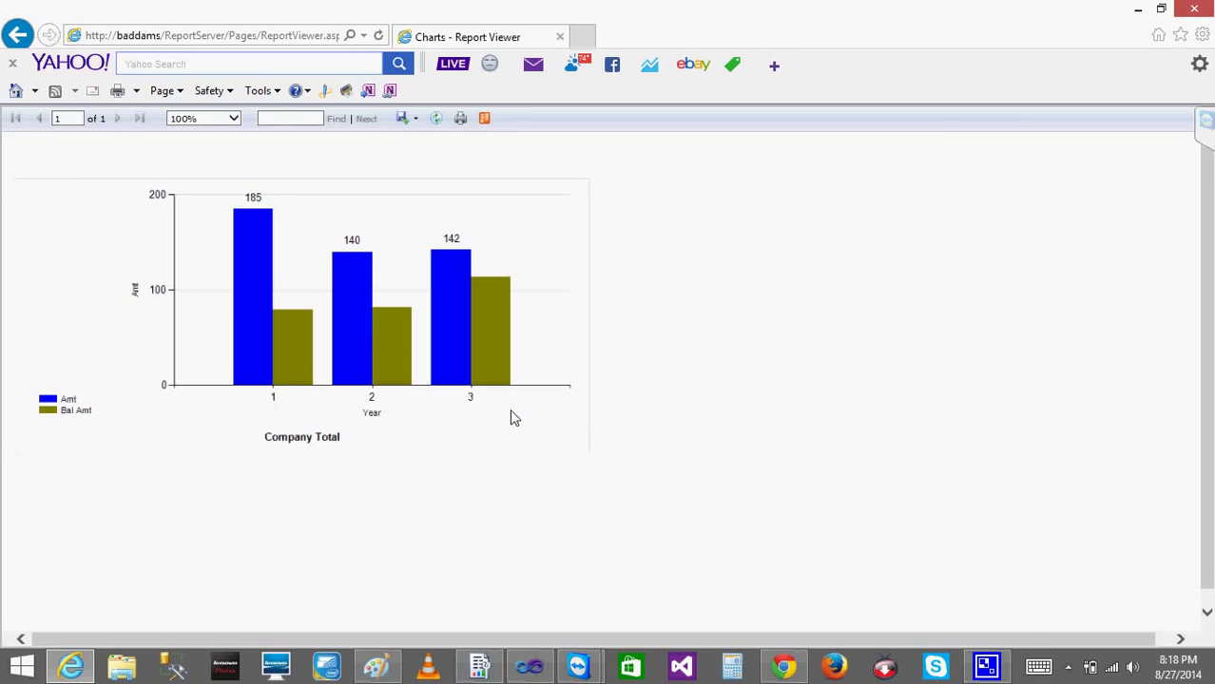
Switch to Visual Studio, close the Dynamic.rdl report and preview Charts.rdl for comparison with the deployed report.
{"action": "left_click", "coordinate": [529, 665]}
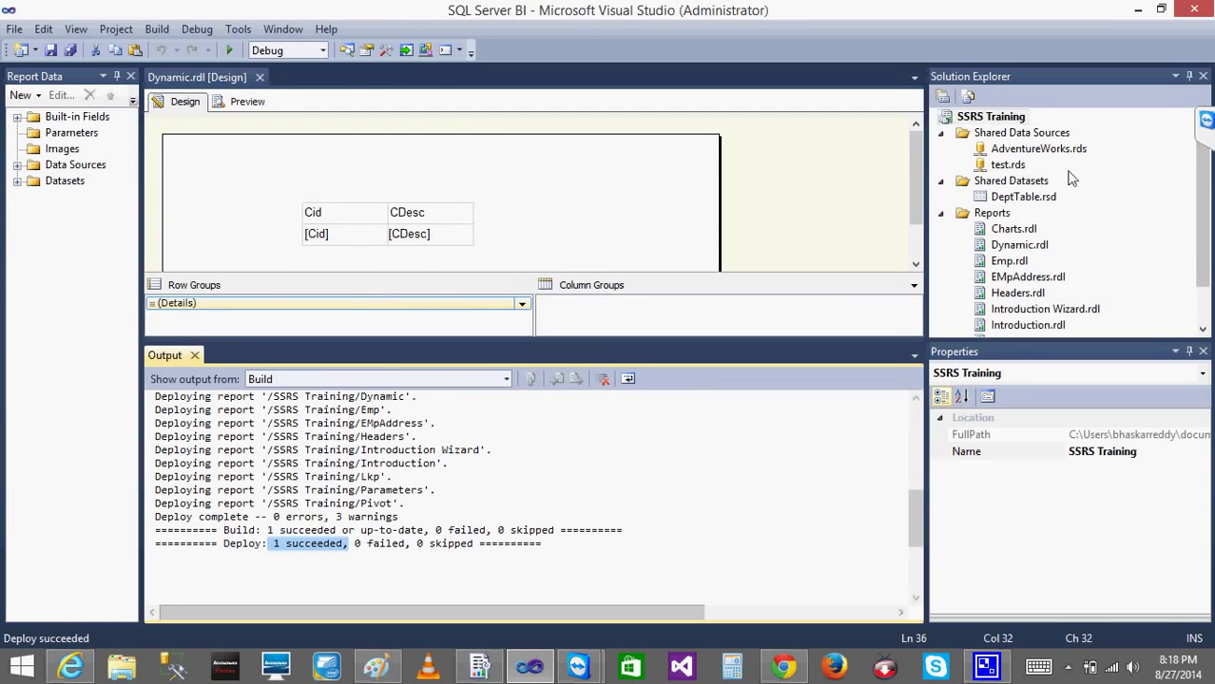
{"action": "left_click", "coordinate": [1014, 231]}
{"action": "double_click", "coordinate": [1014, 231]}
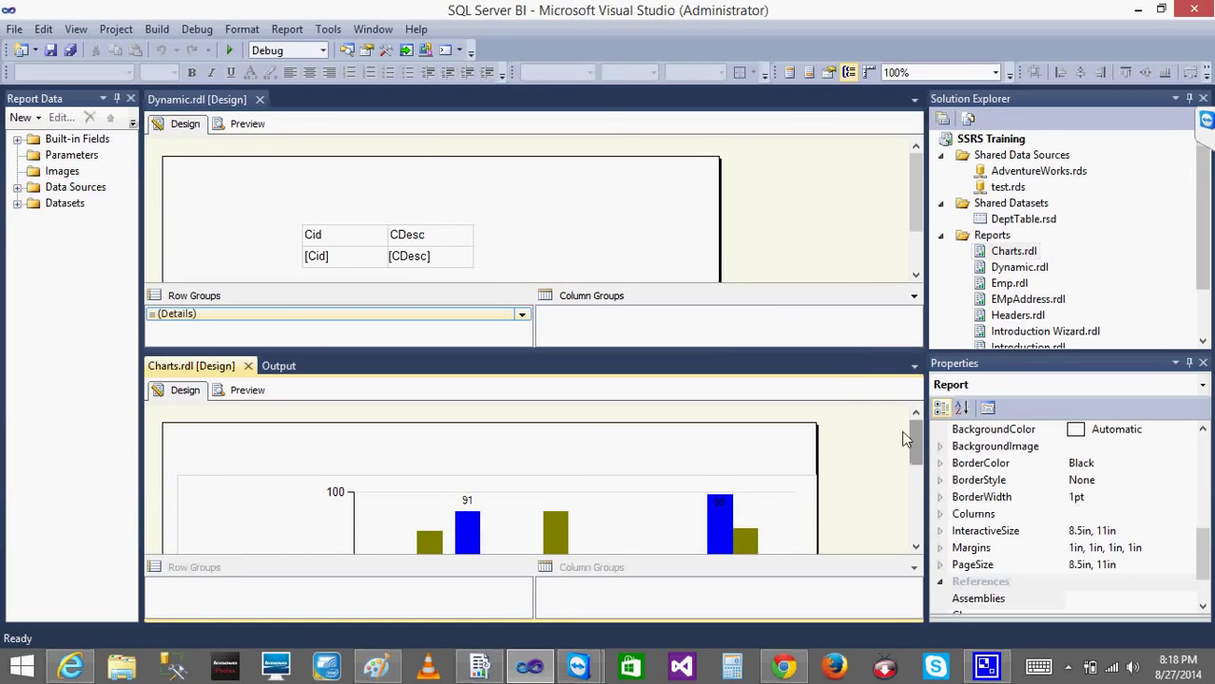
{"action": "mouse_move", "coordinate": [918, 445]}
{"action": "left_mouse_down"}
{"action": "mouse_move", "coordinate": [913, 495]}
{"action": "mouse_move", "coordinate": [915, 461]}
{"action": "left_mouse_up"}
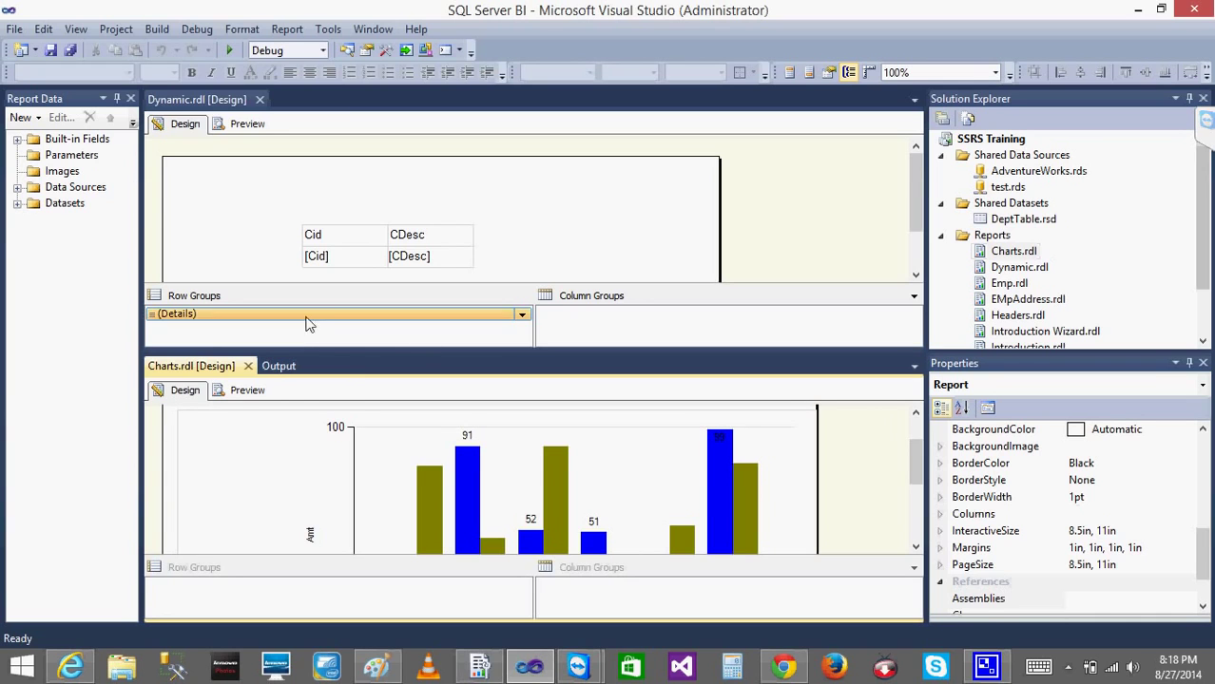
{"action": "left_click", "coordinate": [259, 100]}
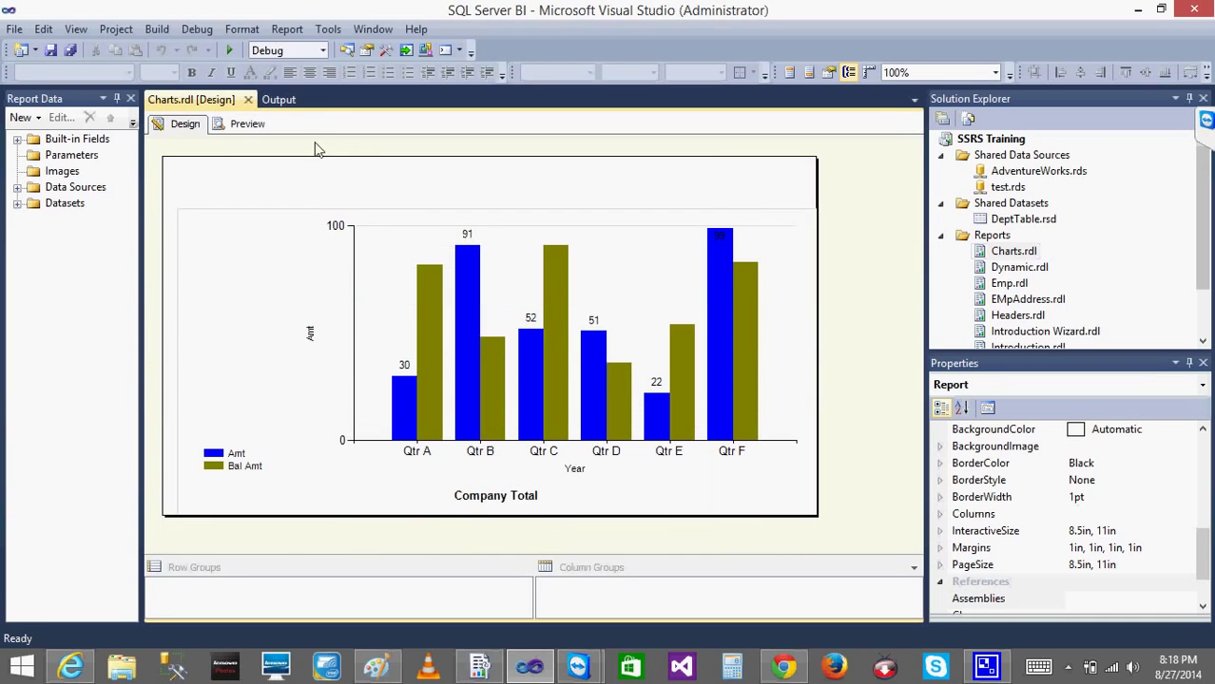
{"action": "left_click", "coordinate": [248, 127]}
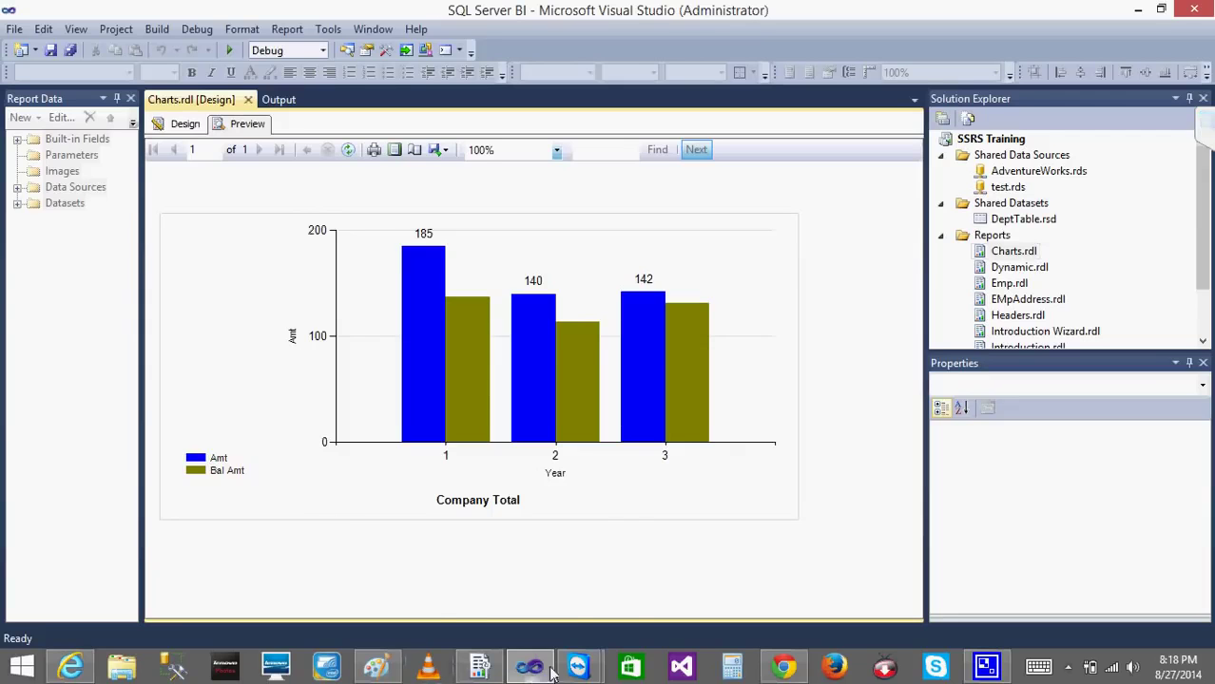
Switch to Internet Explorer and go back from the Charts report to the SSRS Training folder listing.
{"action": "left_click", "coordinate": [66, 669]}
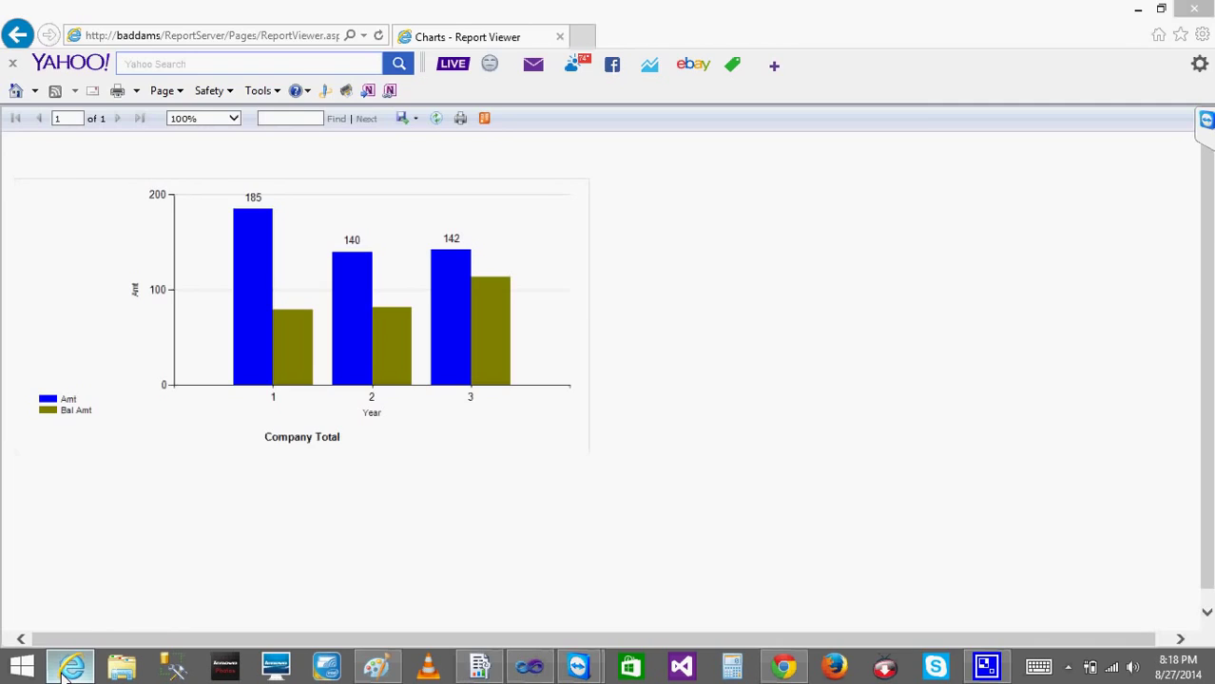
{"action": "left_click", "coordinate": [66, 670]}
{"action": "left_click", "coordinate": [64, 670]}
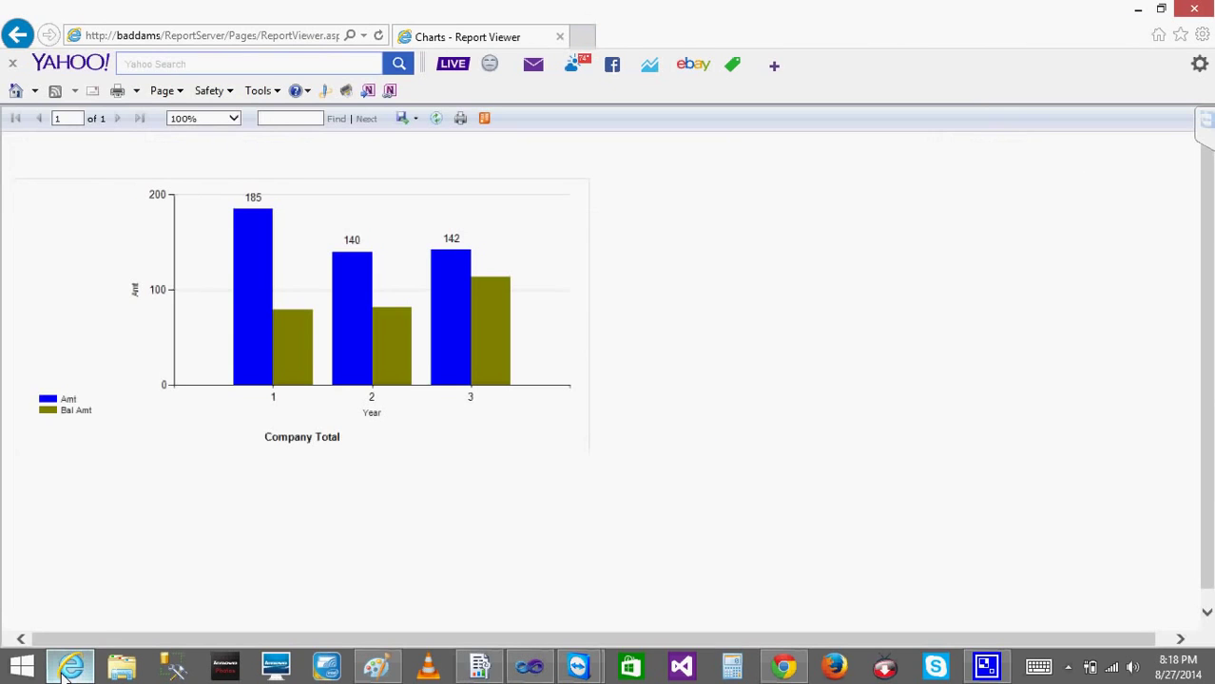
{"action": "left_click", "coordinate": [19, 35]}
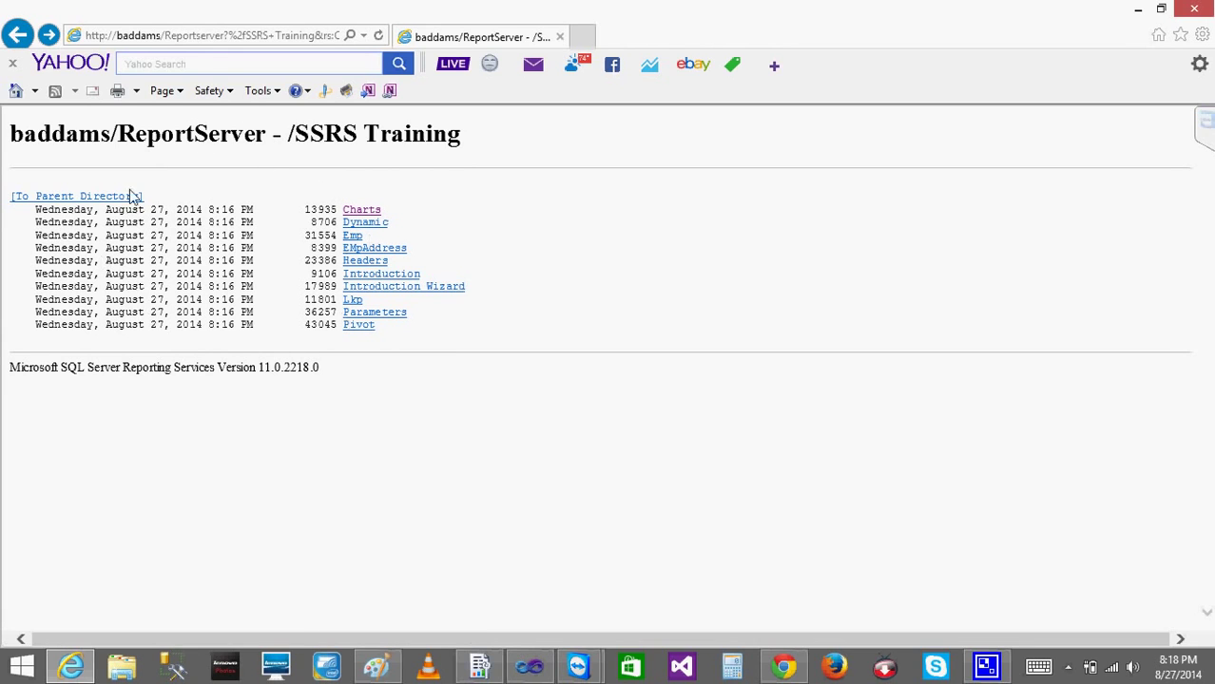
{"action": "left_click", "coordinate": [201, 35]}
{"action": "left_click", "coordinate": [144, 38]}
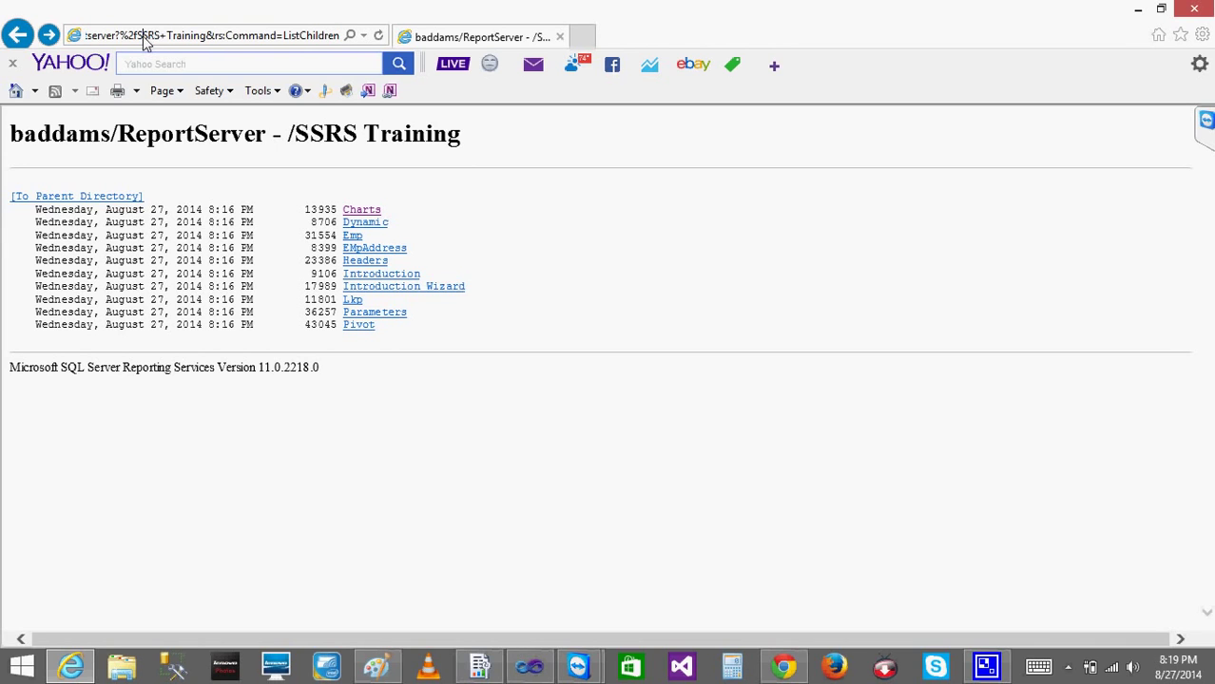
{"action": "key", "text": "Left"}
{"action": "key", "text": "Left"}
{"action": "key", "text": "Left"}
{"action": "key", "text": "Left"}
{"action": "key", "text": "Left"}
{"action": "key", "text": "Left"}
{"action": "key", "text": "Left"}
{"action": "key", "text": "Left"}
{"action": "key", "text": "Left"}
{"action": "key", "text": "Left"}
{"action": "key", "text": "Left"}
{"action": "key", "text": "Left"}
{"action": "key", "text": "Left"}
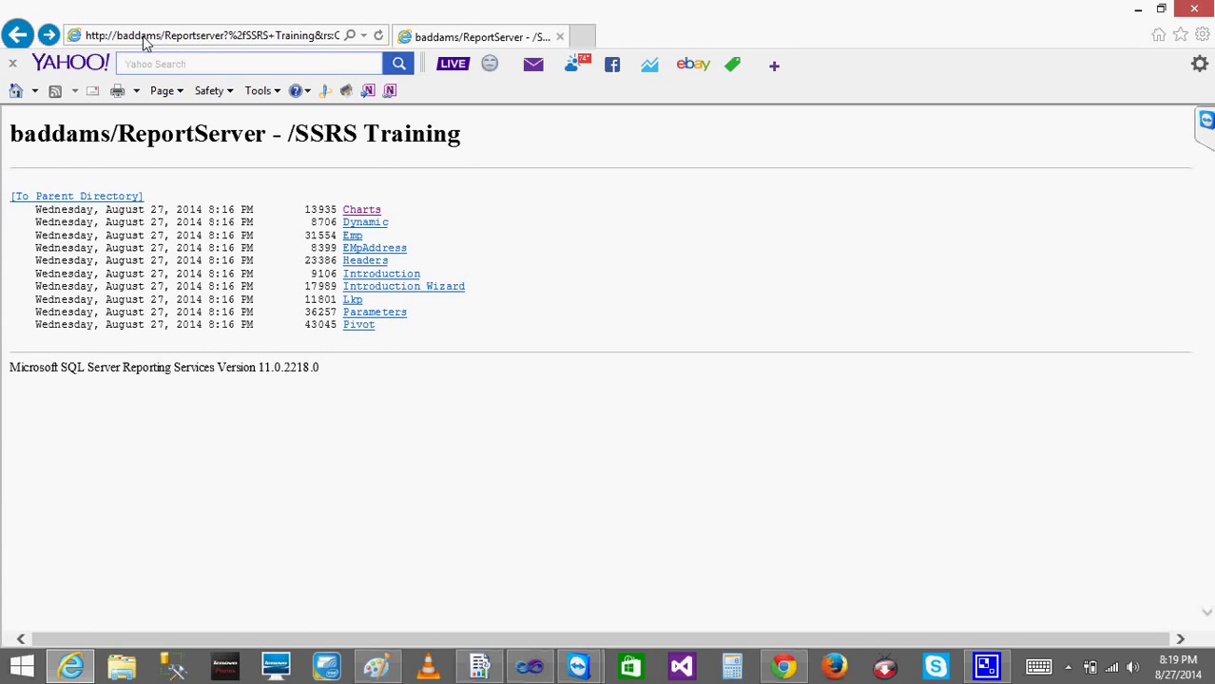
{"action": "key", "text": "Delete"}
{"action": "key", "text": "Delete"}
{"action": "key", "text": "Delete"}
{"action": "key", "text": "Delete"}
{"action": "key", "text": "Delete"}
{"action": "key", "text": "Delete"}
{"action": "key", "text": "Delete"}
{"action": "key", "text": "Delete"}
{"action": "key", "text": "Delete"}
{"action": "key", "text": "Delete"}
{"action": "key", "text": "Delete"}
{"action": "key", "text": "Delete"}
{"action": "key", "text": "Delete"}
{"action": "key", "text": "Delete"}
{"action": "key", "text": "Delete"}
{"action": "key", "text": "Delete"}
{"action": "key", "text": "Delete"}
{"action": "key", "text": "Delete"}
{"action": "key", "text": "Delete"}
{"action": "key", "text": "Delete"}
{"action": "key", "text": "Delete"}
{"action": "key", "text": "Delete"}
{"action": "key", "text": "Delete"}
{"action": "key", "text": "Delete"}
{"action": "key", "text": "Delete"}
{"action": "key", "text": "Delete"}
{"action": "key", "text": "Return"}
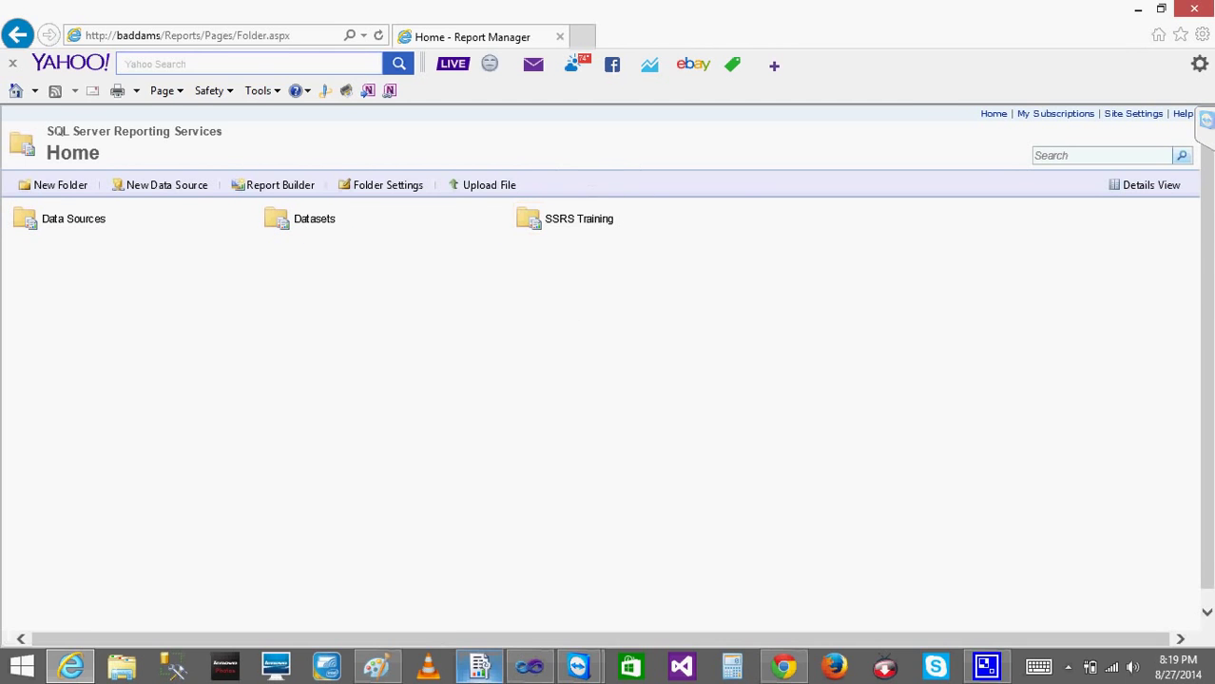
Switch to Visual Studio, open the SSRS Training project properties and review the target server URL and the dataset, data source and report folders.
{"action": "left_click", "coordinate": [530, 666]}
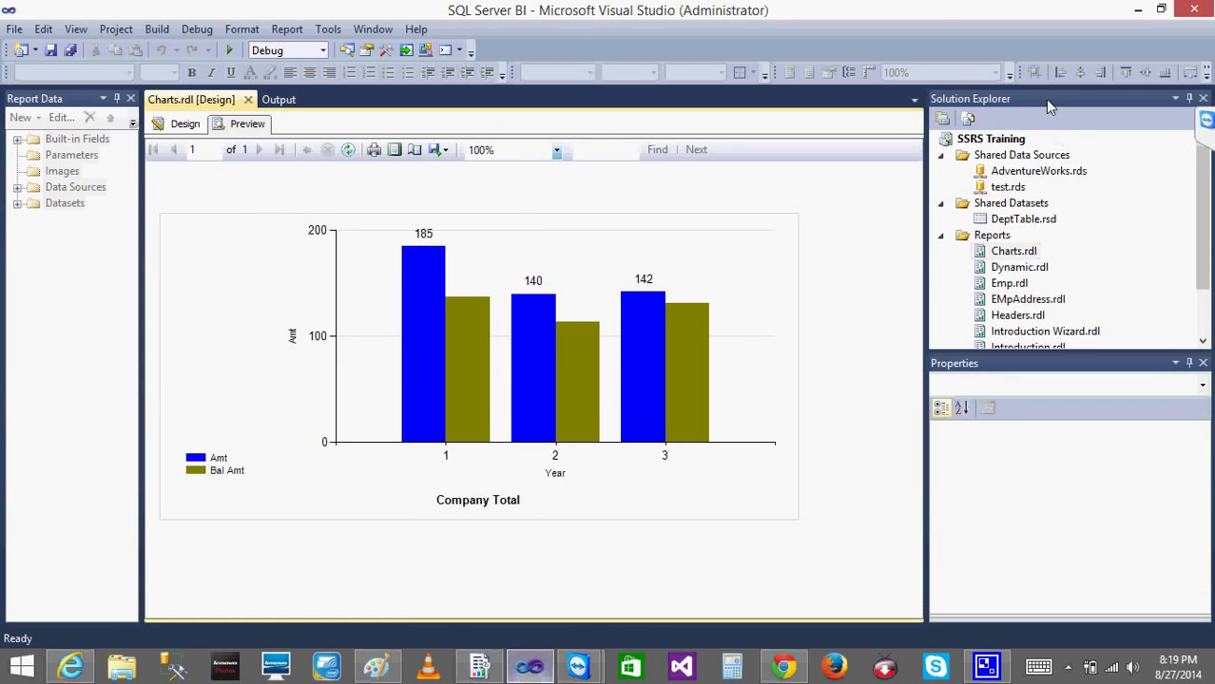
{"action": "right_click", "coordinate": [993, 154]}
{"action": "right_click", "coordinate": [986, 141]}
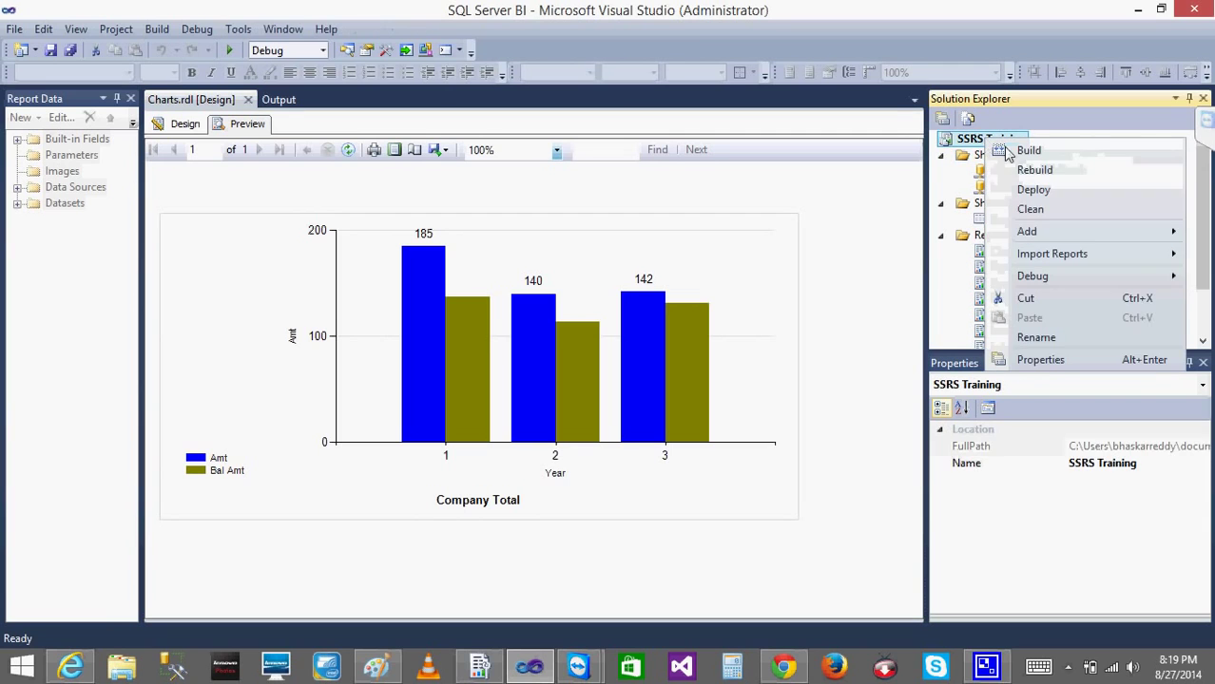
{"action": "left_click", "coordinate": [1040, 360]}
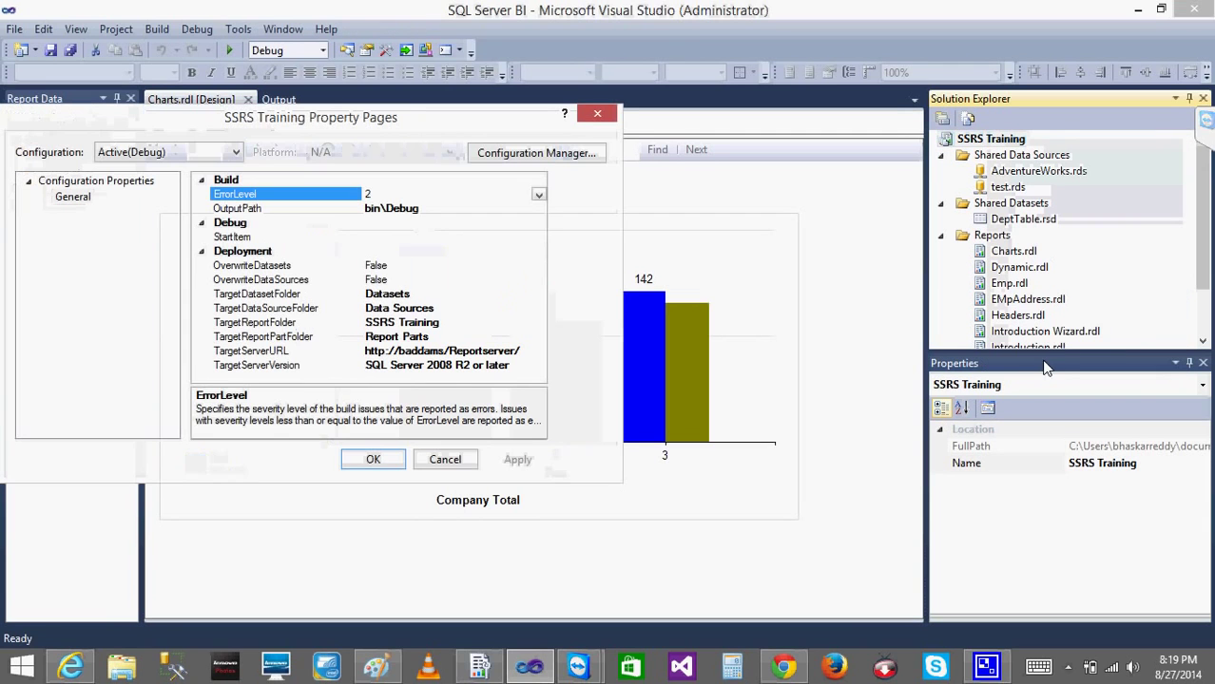
{"action": "left_click", "coordinate": [528, 354]}
{"action": "left_click_drag", "start_coordinate": [529, 358], "coordinate": [355, 356]}
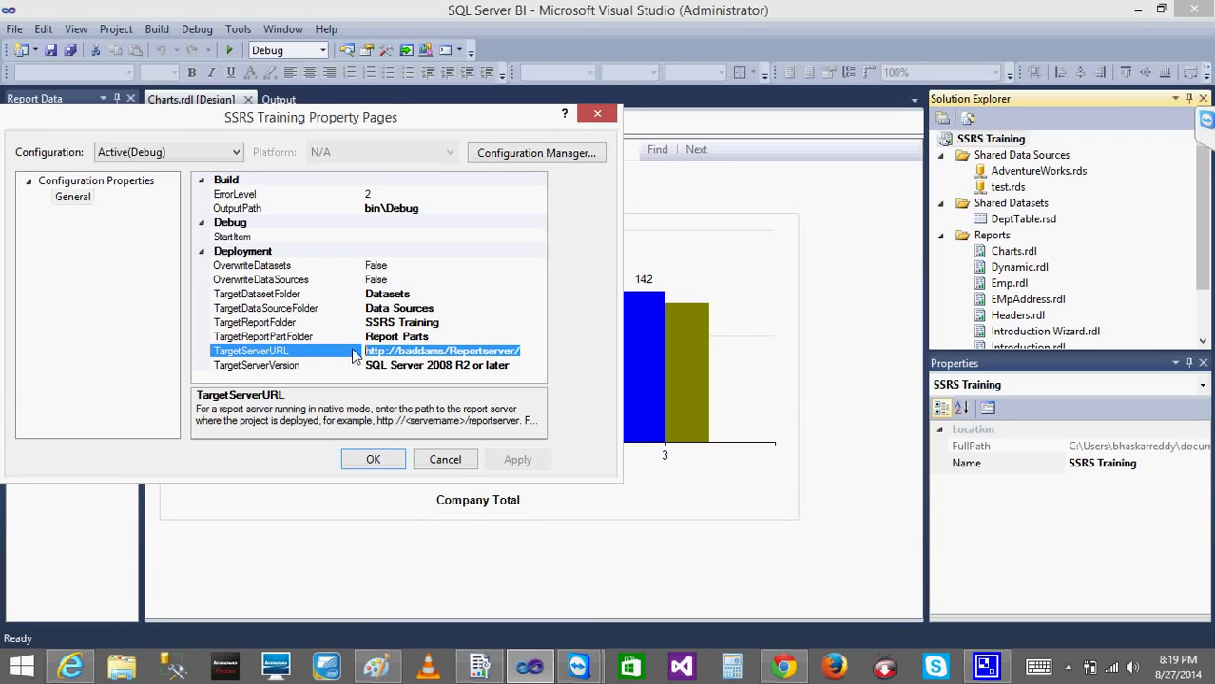
{"action": "left_click", "coordinate": [416, 297]}
{"action": "left_click_drag", "start_coordinate": [428, 298], "coordinate": [344, 301]}
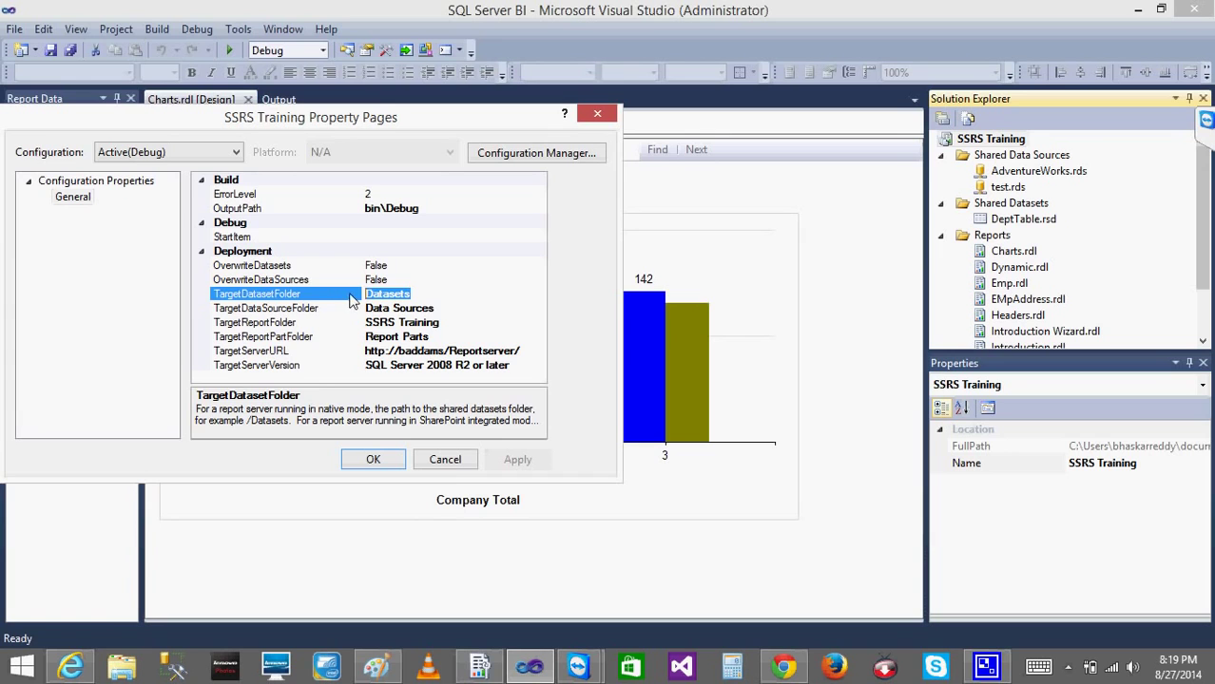
{"action": "left_click", "coordinate": [455, 312]}
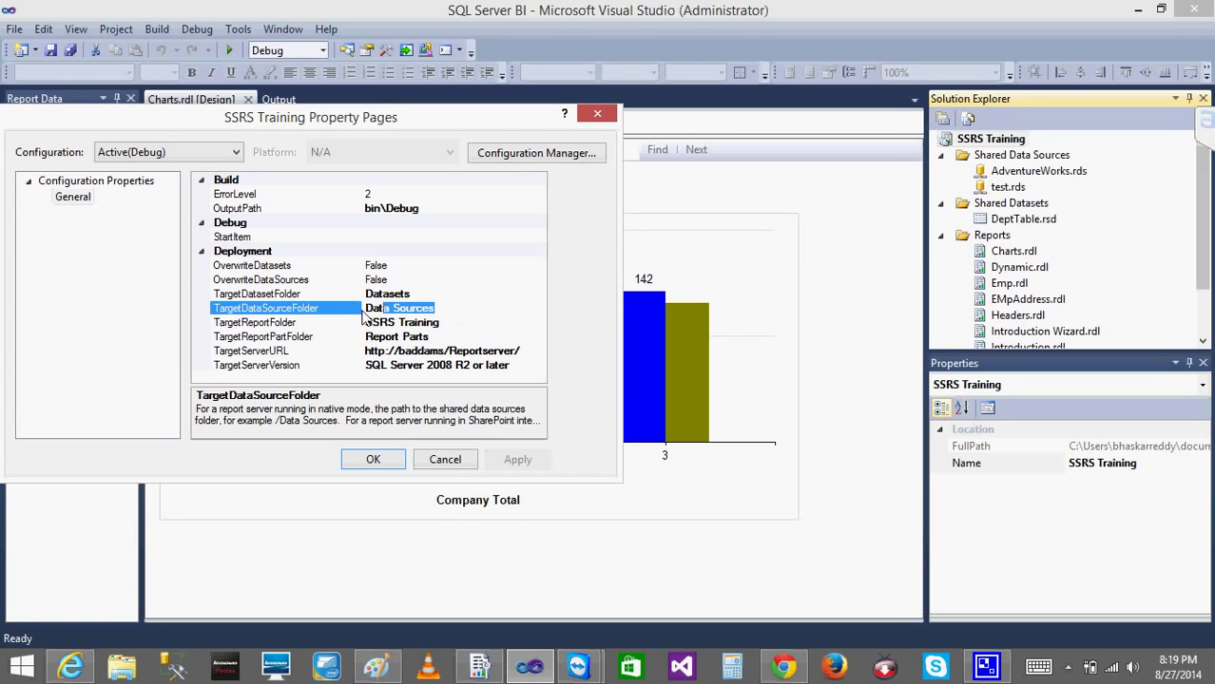
{"action": "left_click", "coordinate": [468, 325]}
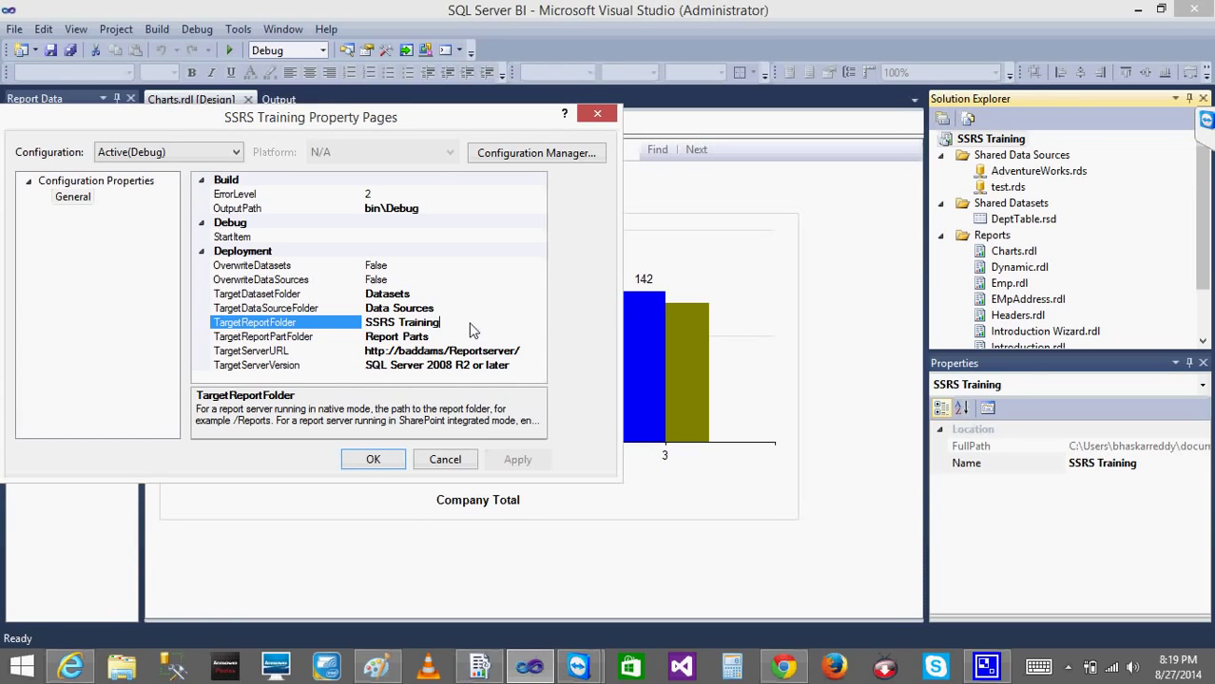
{"action": "left_click_drag", "start_coordinate": [468, 329], "coordinate": [342, 328]}
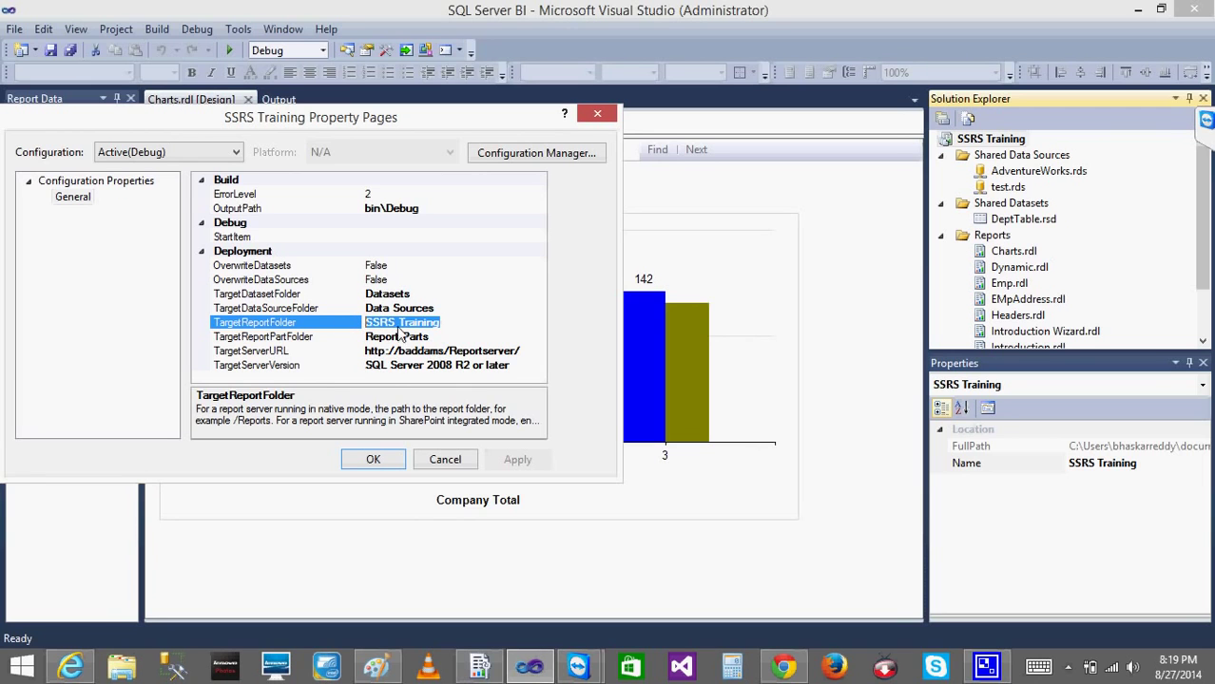
Switch to Internet Explorer and look through the SSRS Training, Datasets and Data Sources folders in Report Manager, returning to Home.
{"action": "left_click", "coordinate": [70, 666]}
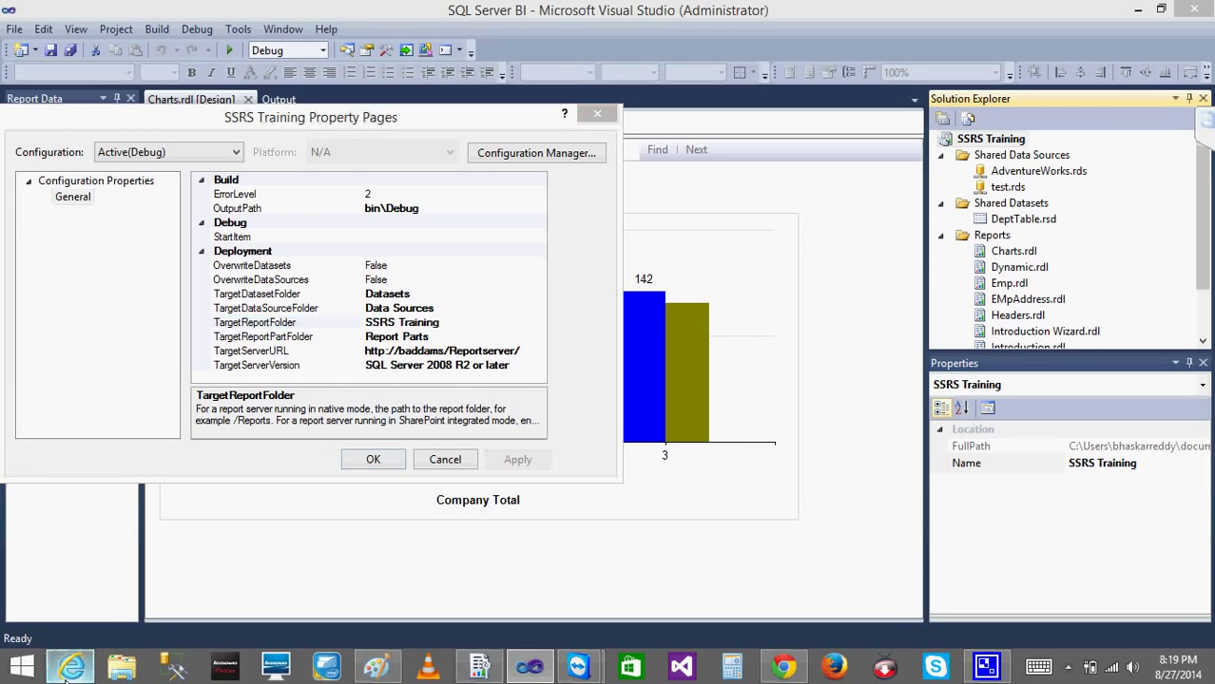
{"action": "left_click", "coordinate": [570, 219]}
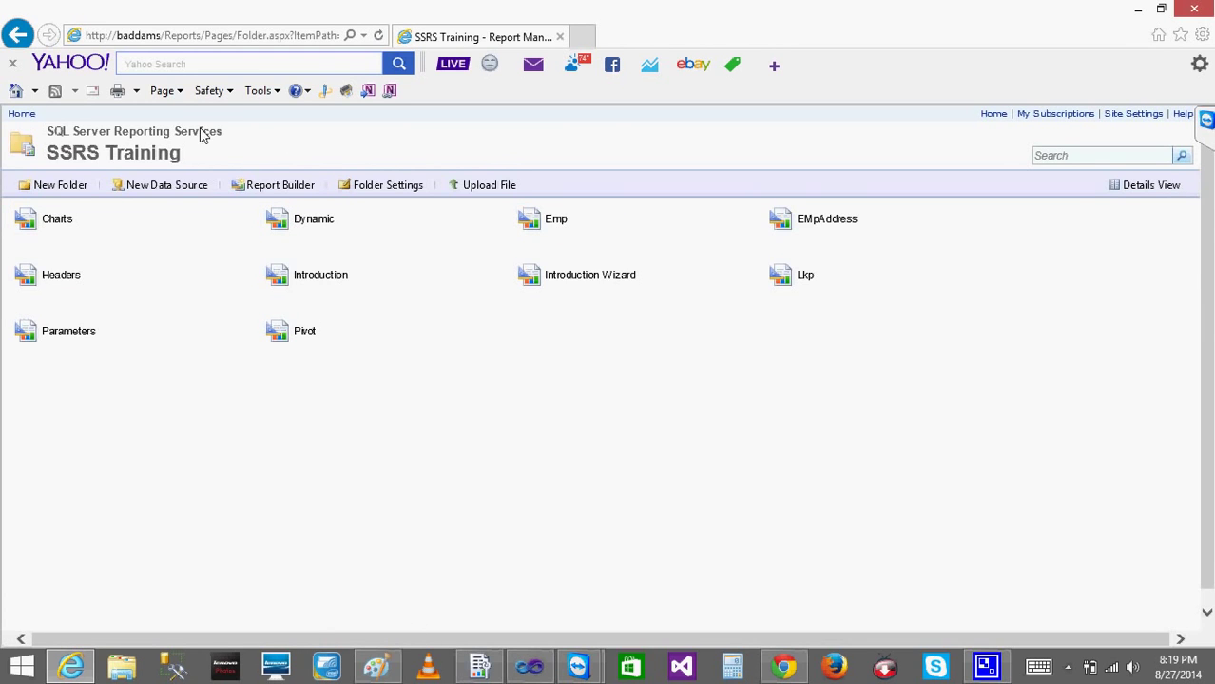
{"action": "left_click", "coordinate": [17, 35]}
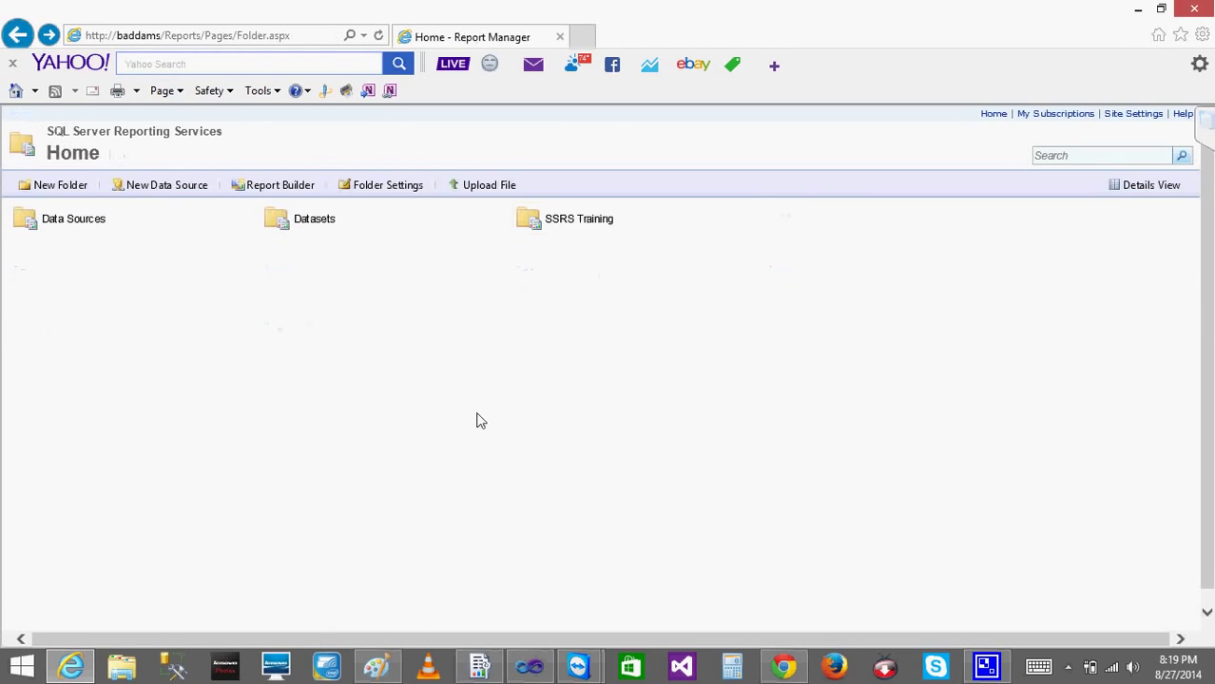
{"action": "left_click", "coordinate": [314, 218]}
{"action": "left_click", "coordinate": [15, 30]}
{"action": "left_click", "coordinate": [65, 220]}
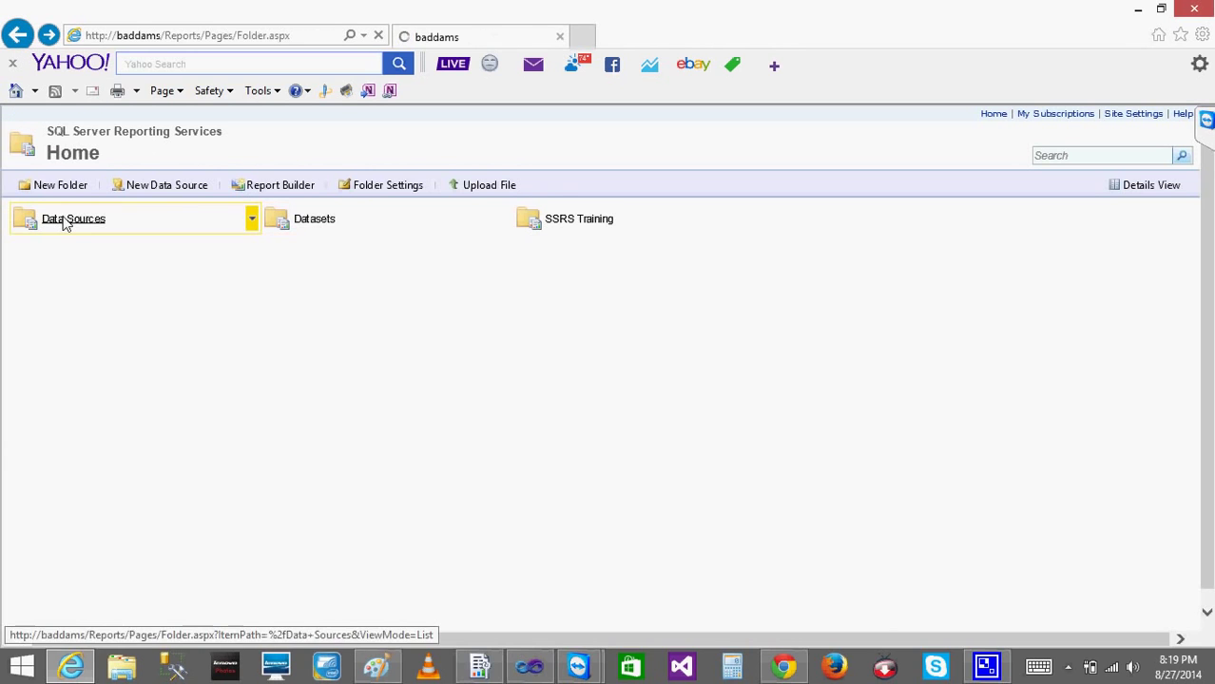
{"action": "left_click", "coordinate": [15, 34]}
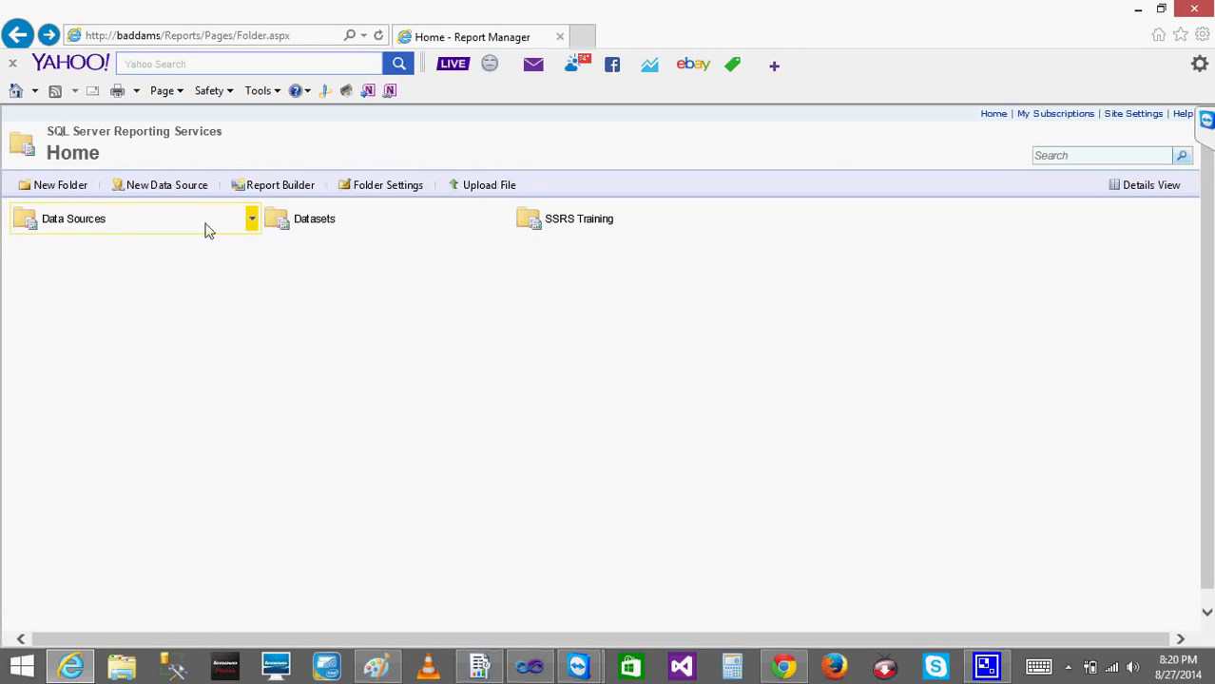
Switch to Visual Studio, collapse the Reports folder, select the shared dataset DeptTable.rsd and close the property pages.
{"action": "left_click", "coordinate": [532, 670]}
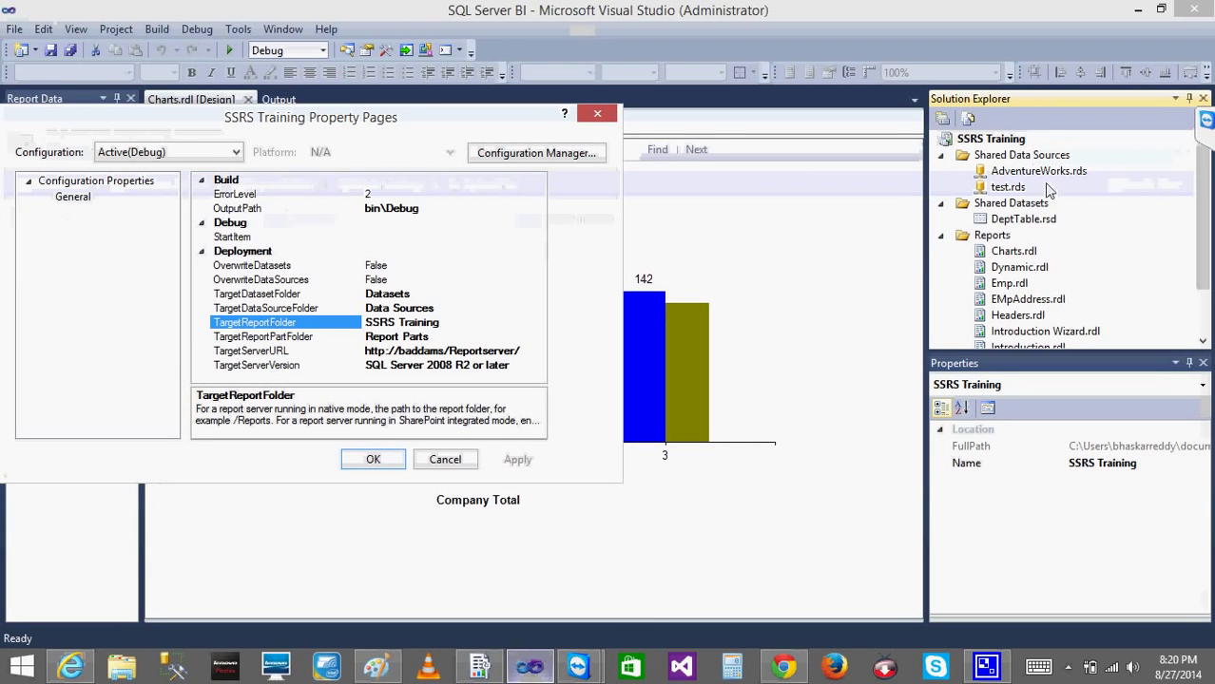
{"action": "left_click", "coordinate": [940, 236]}
{"action": "left_click", "coordinate": [999, 221]}
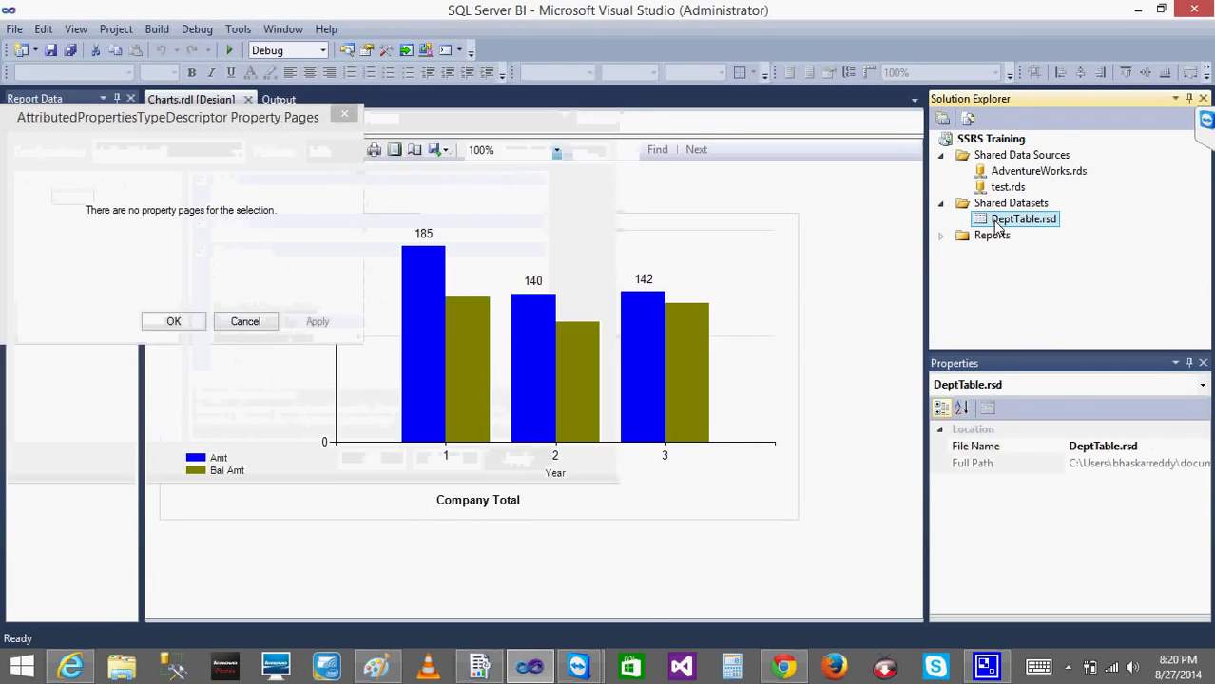
{"action": "left_click", "coordinate": [346, 115]}
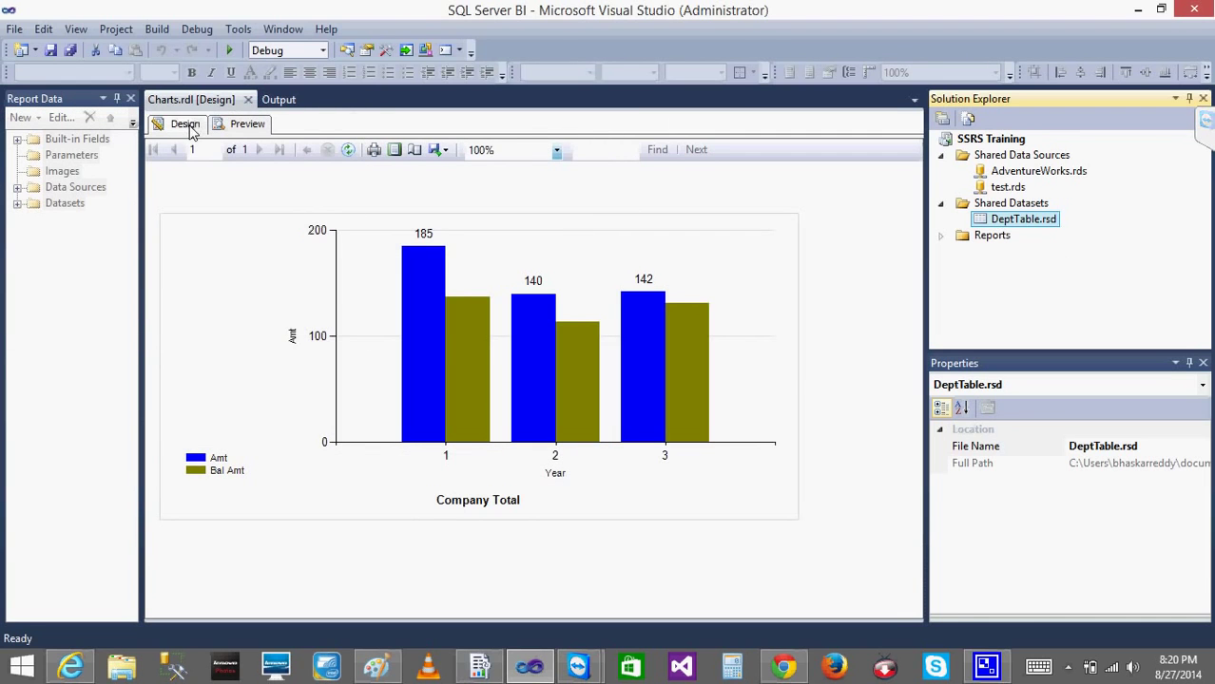
Show Charts.rdl in Design view, expand its Datasets and select the Cmpny dataset.
{"action": "left_click", "coordinate": [187, 126]}
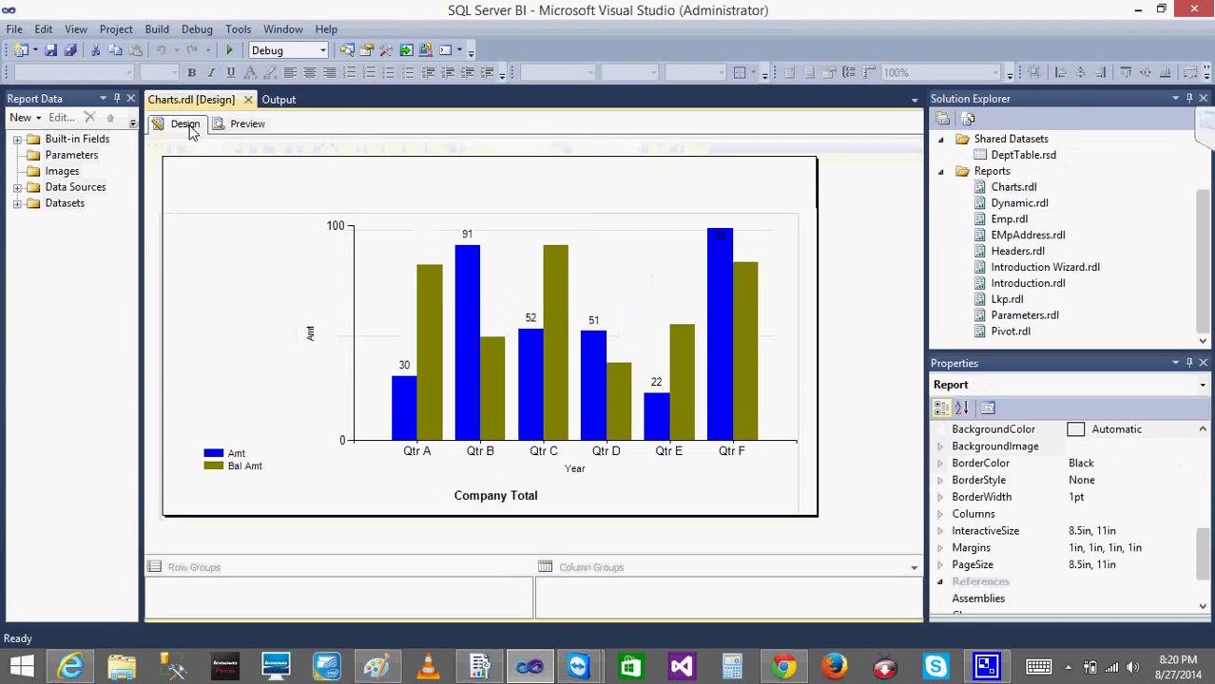
{"action": "left_click", "coordinate": [16, 204]}
{"action": "left_click", "coordinate": [80, 221]}
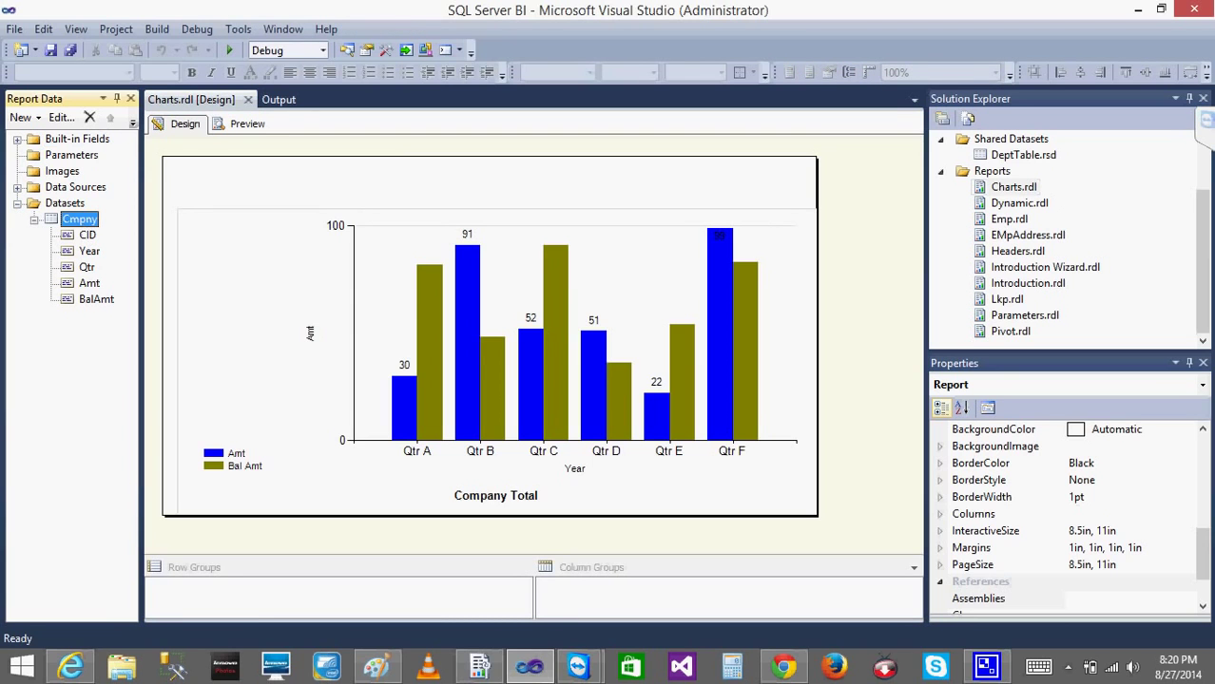
Switch to Internet Explorer and open the Datasets folder in Report Manager.
{"action": "left_click", "coordinate": [76, 669]}
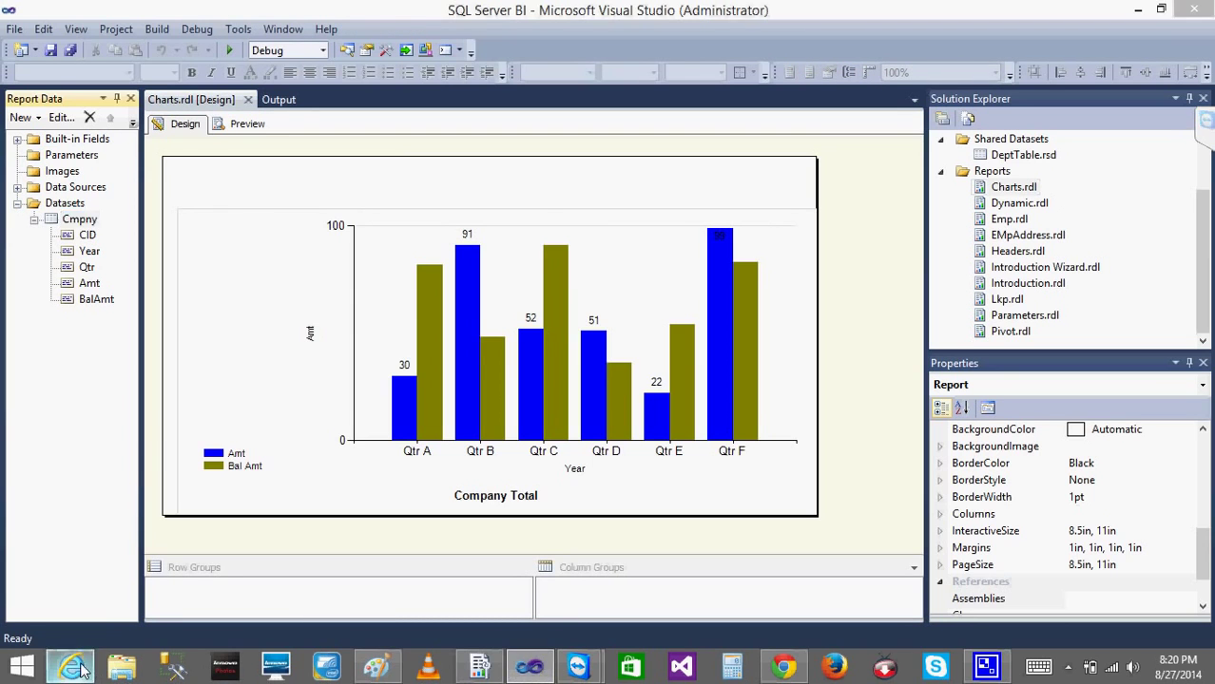
{"action": "right_click", "coordinate": [307, 218]}
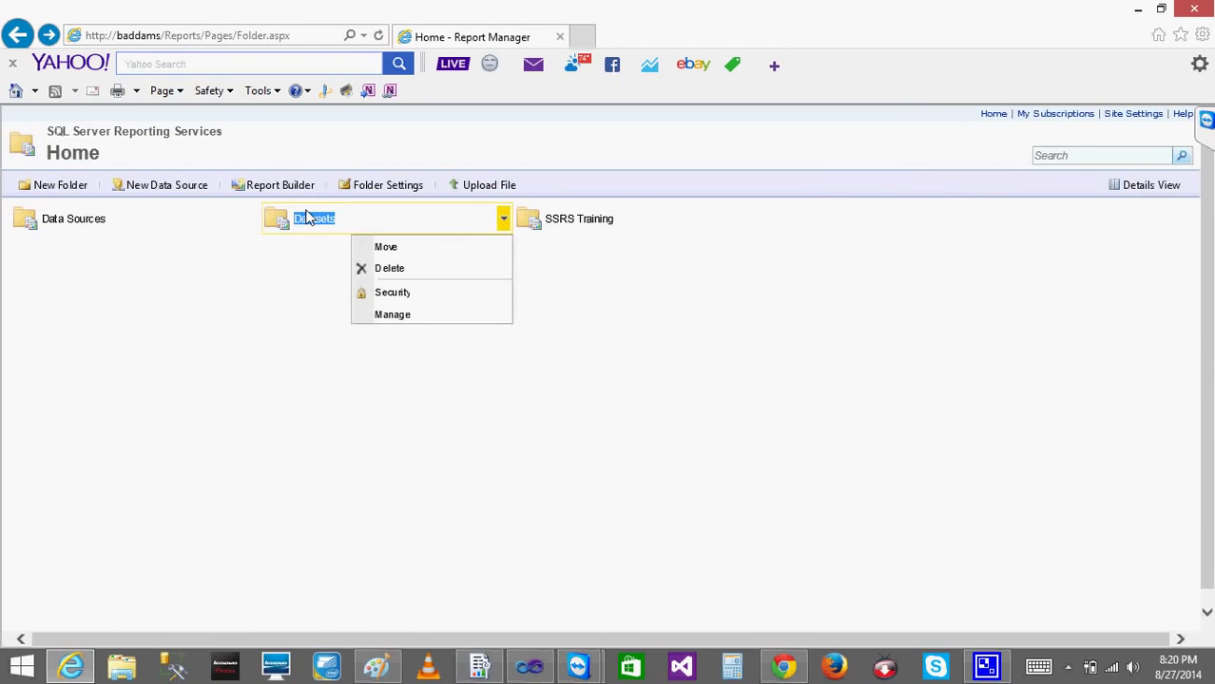
{"action": "left_click", "coordinate": [303, 222]}
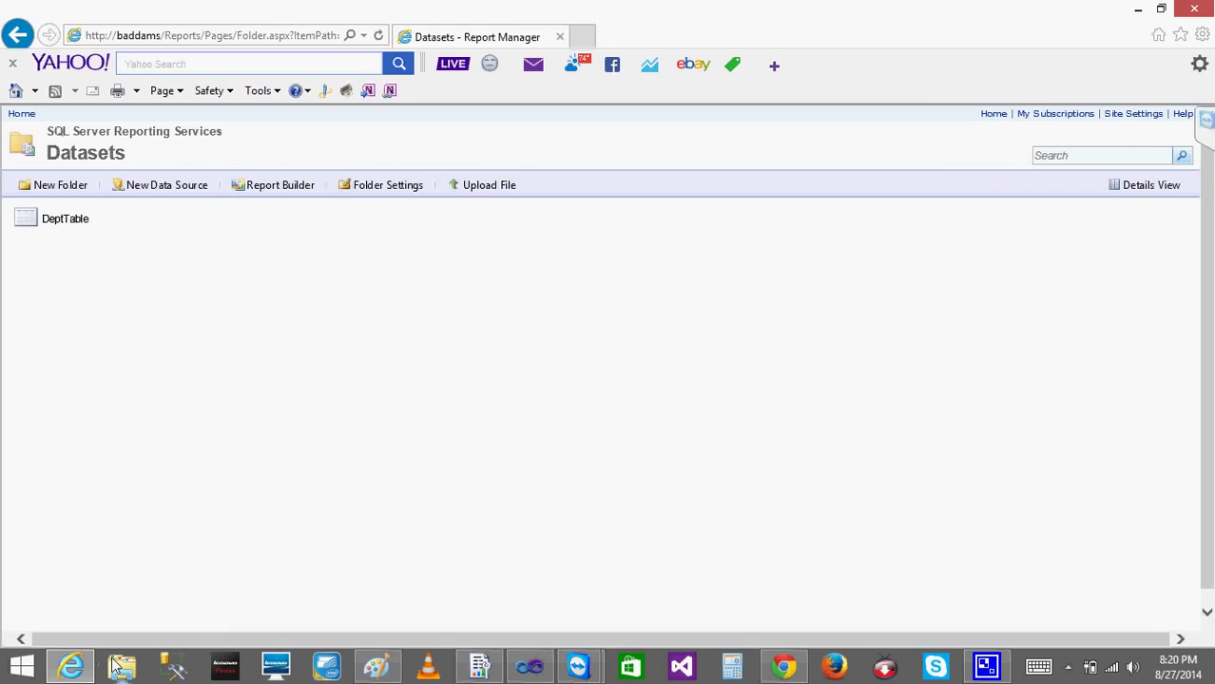
Switch to Visual Studio, collapse the Reports folder and select DeptTable.rsd, AdventureWorks.rds and test.rds in turn.
{"action": "left_click", "coordinate": [71, 665]}
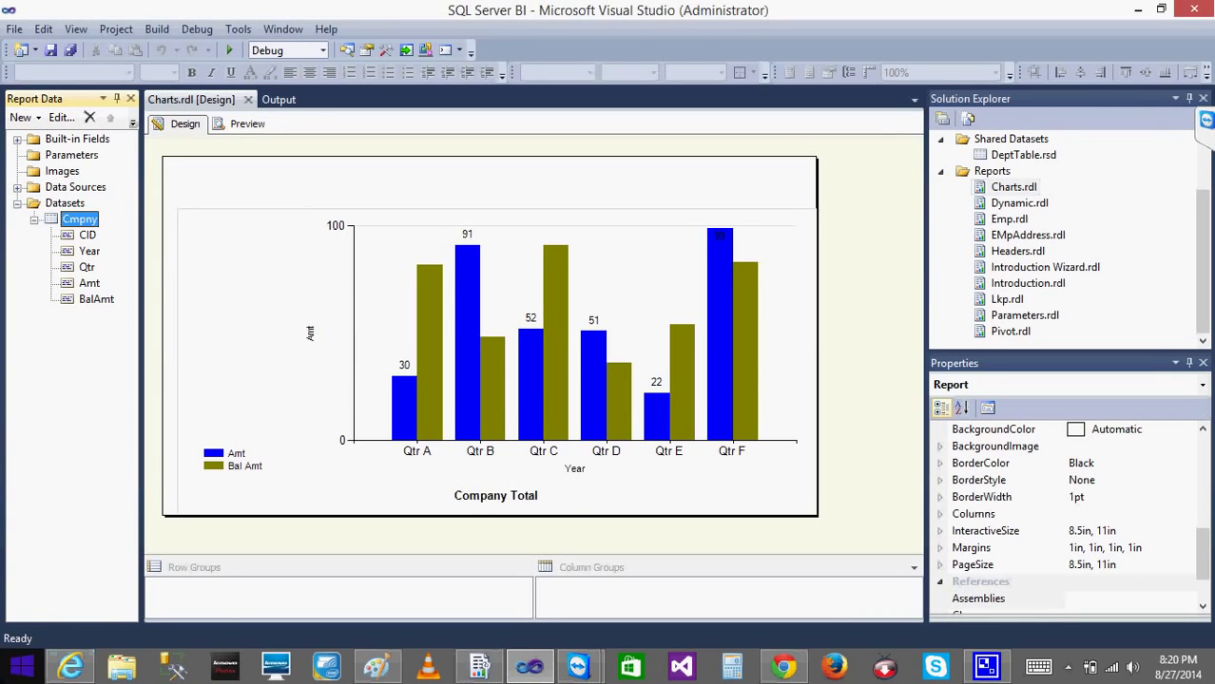
{"action": "left_click_drag", "start_coordinate": [1203, 232], "coordinate": [1203, 152]}
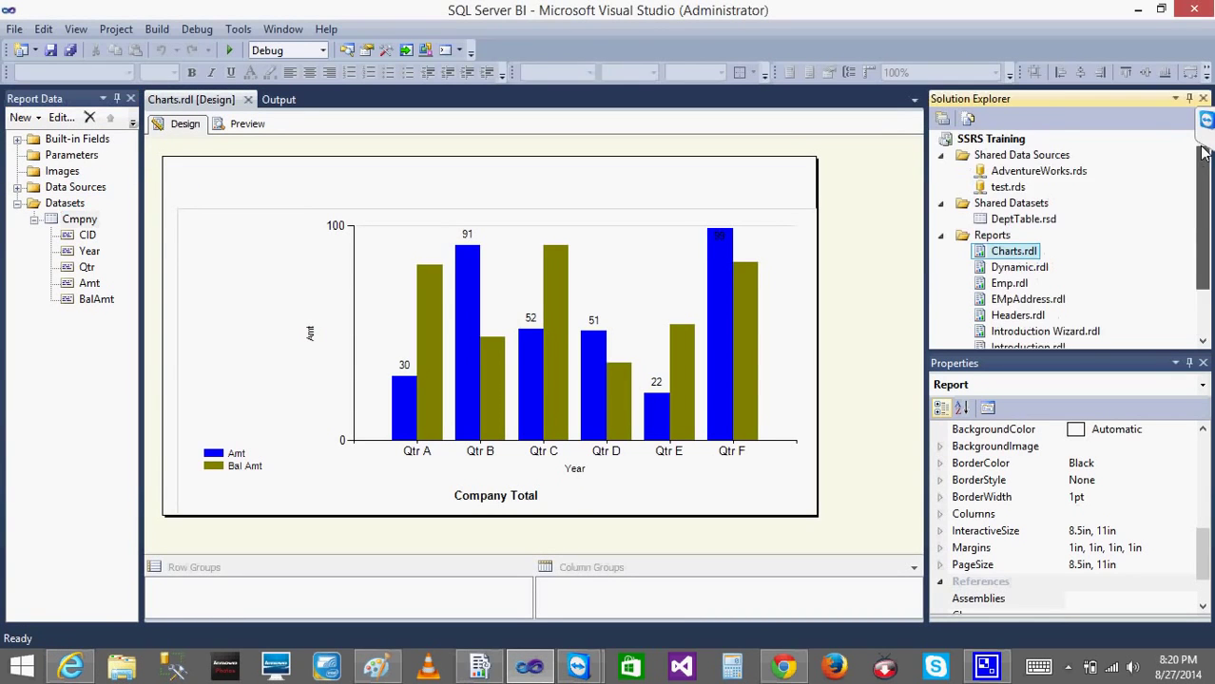
{"action": "left_click", "coordinate": [940, 236]}
{"action": "left_click", "coordinate": [998, 221]}
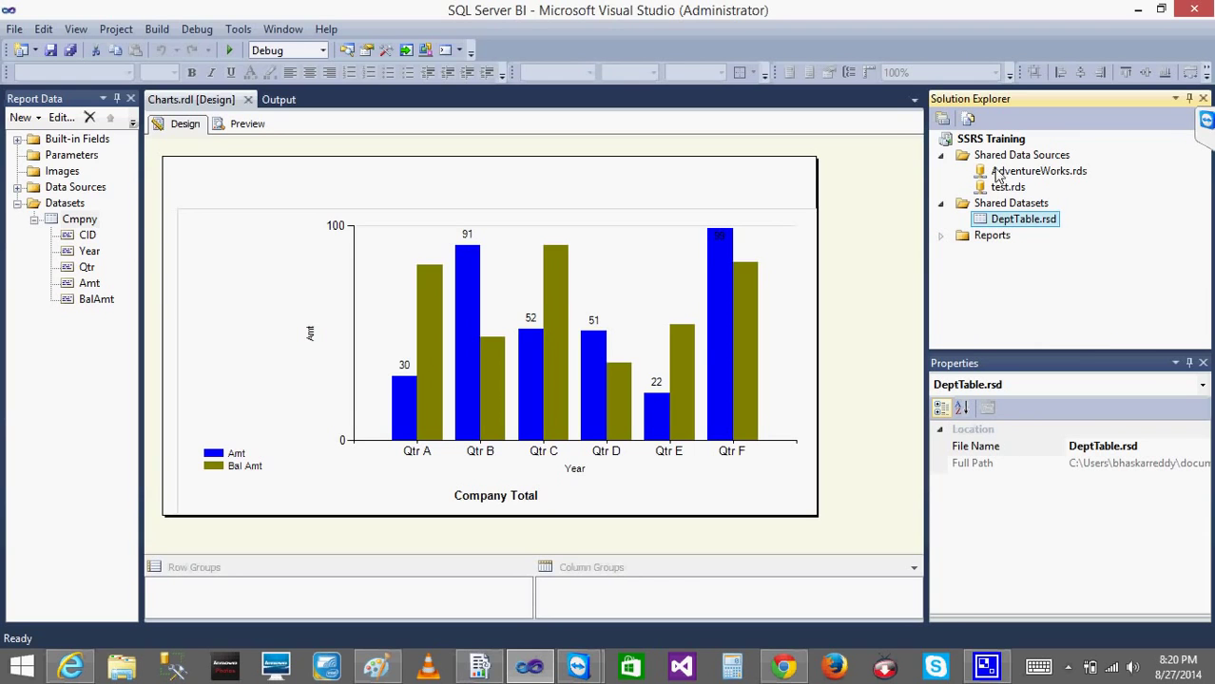
{"action": "left_click", "coordinate": [1000, 175]}
{"action": "left_click", "coordinate": [1001, 188]}
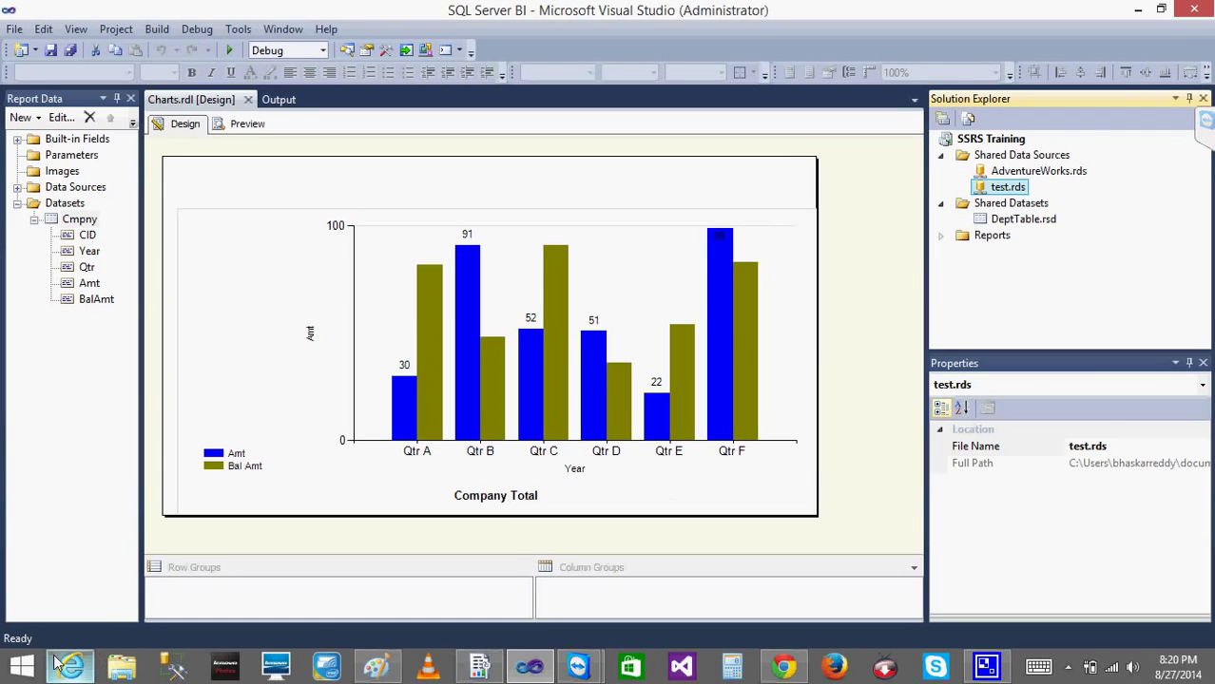
Switch to Internet Explorer, return to the Report Manager home and open the Charts report from the SSRS Training folder.
{"action": "left_click", "coordinate": [63, 666]}
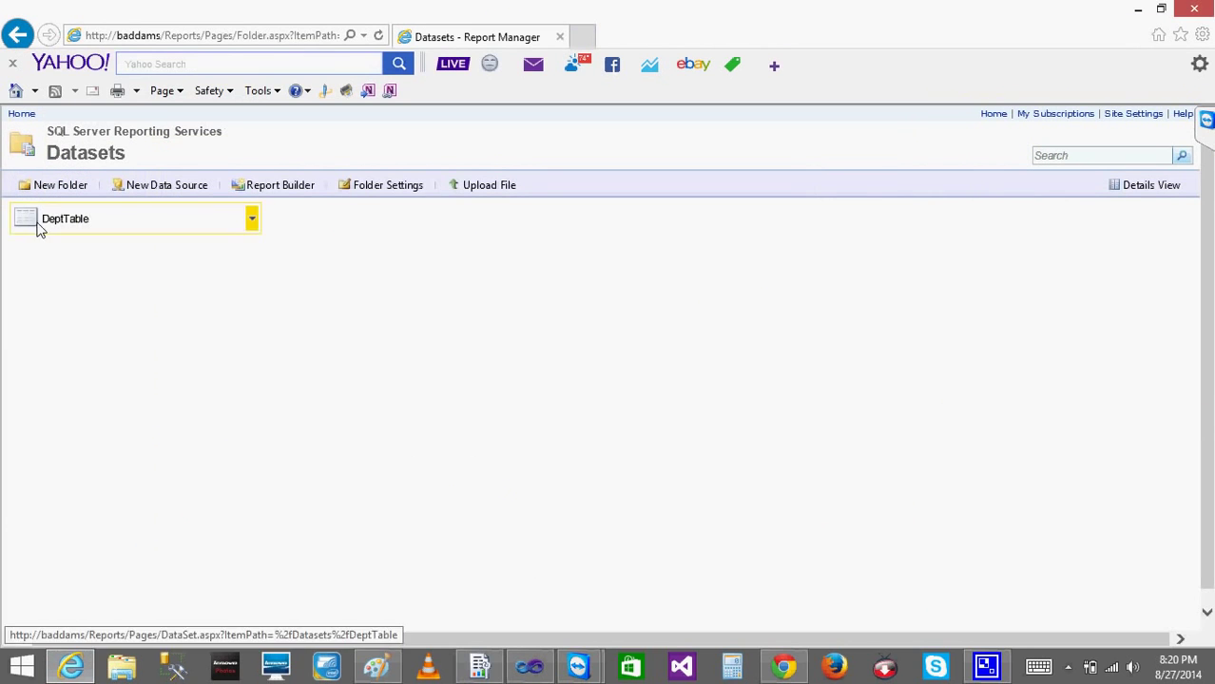
{"action": "left_click", "coordinate": [16, 34]}
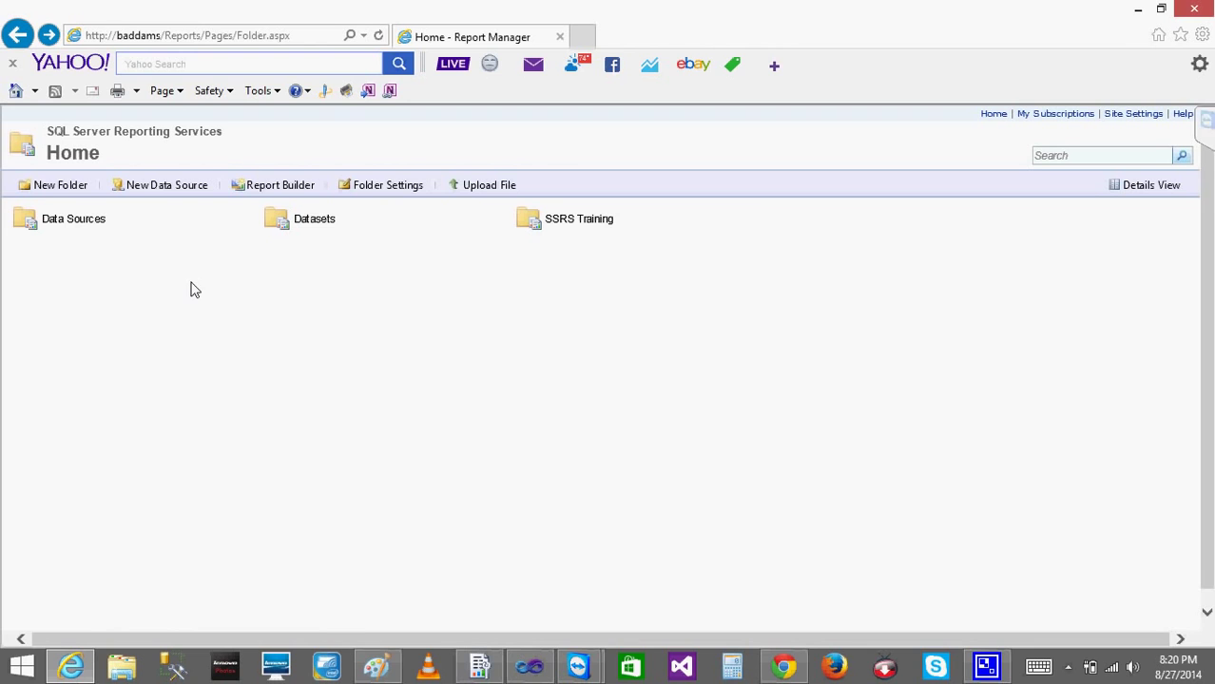
{"action": "left_click", "coordinate": [570, 223]}
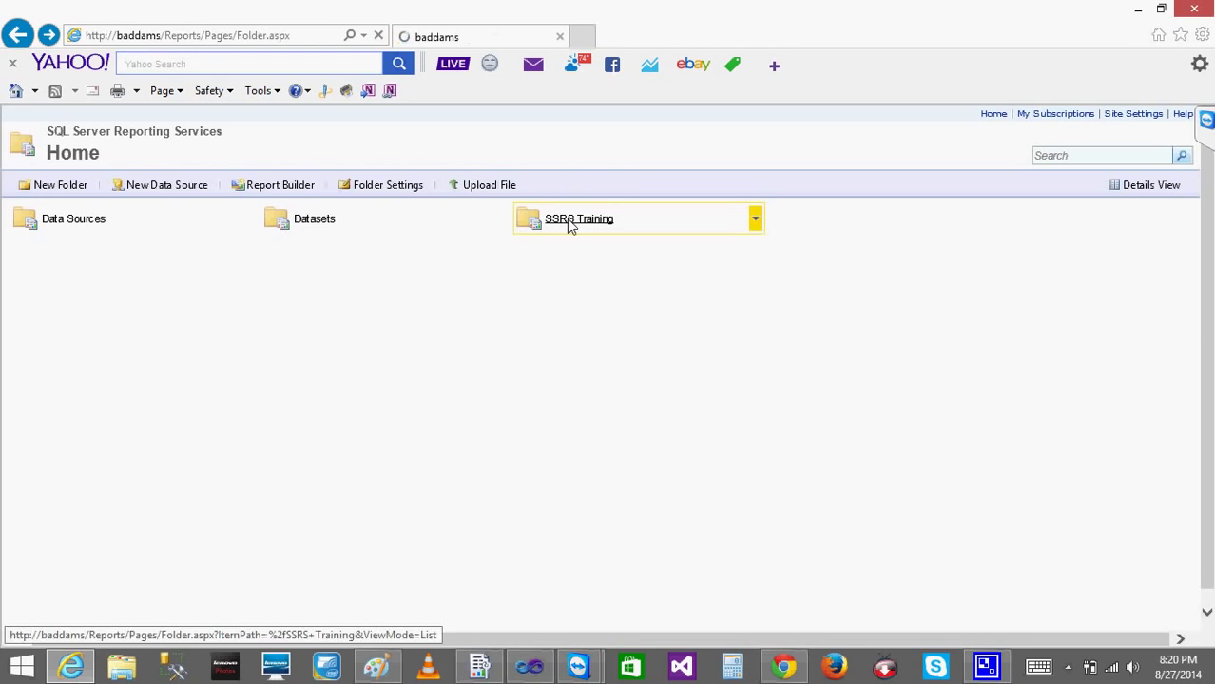
{"action": "left_click", "coordinate": [60, 218]}
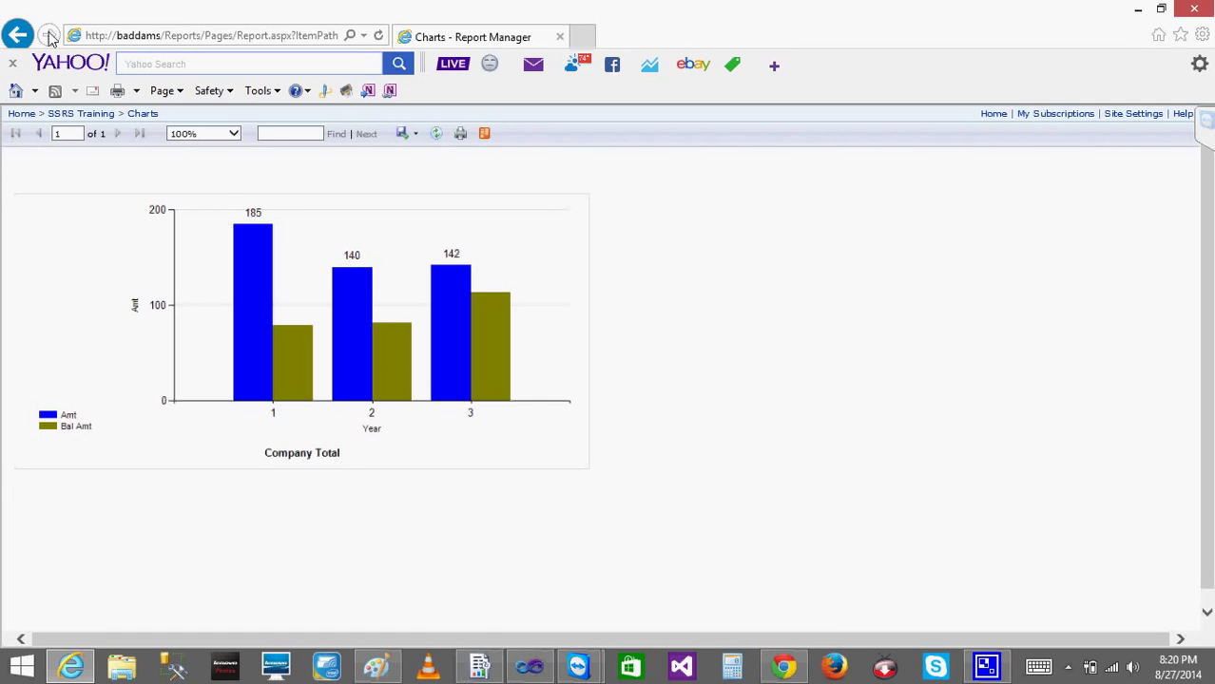
Go back to the SSRS Training folder and open the Dynamic report.
{"action": "left_click", "coordinate": [17, 35]}
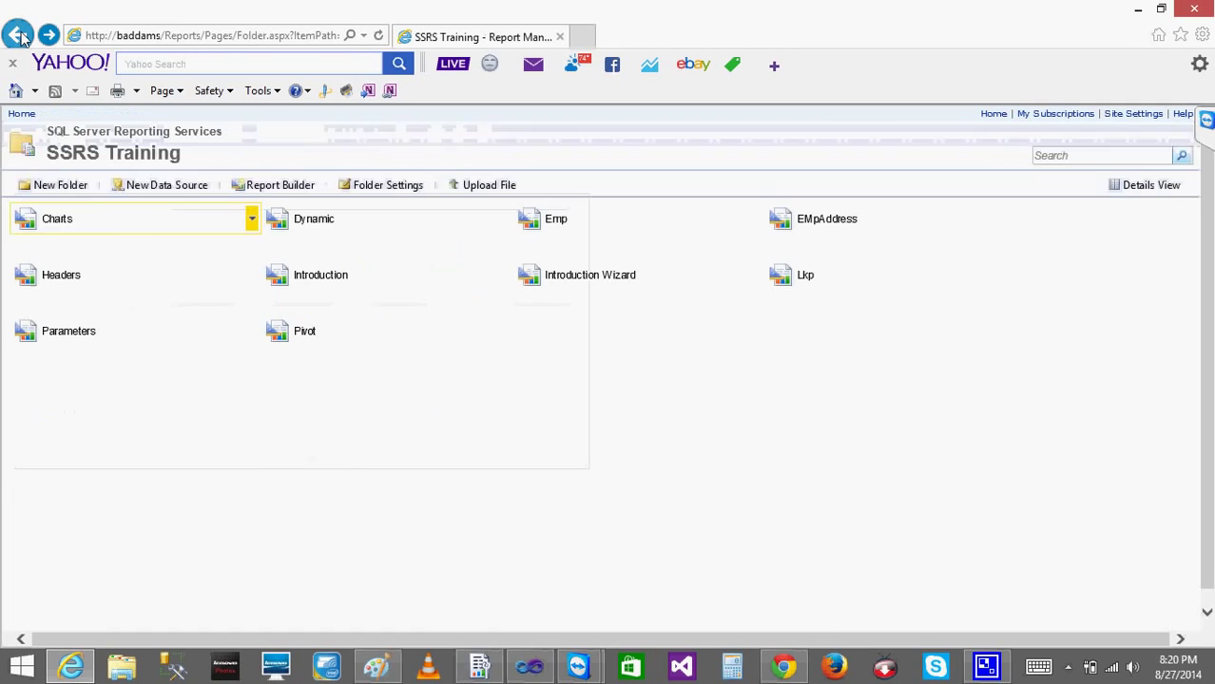
{"action": "left_click", "coordinate": [246, 35]}
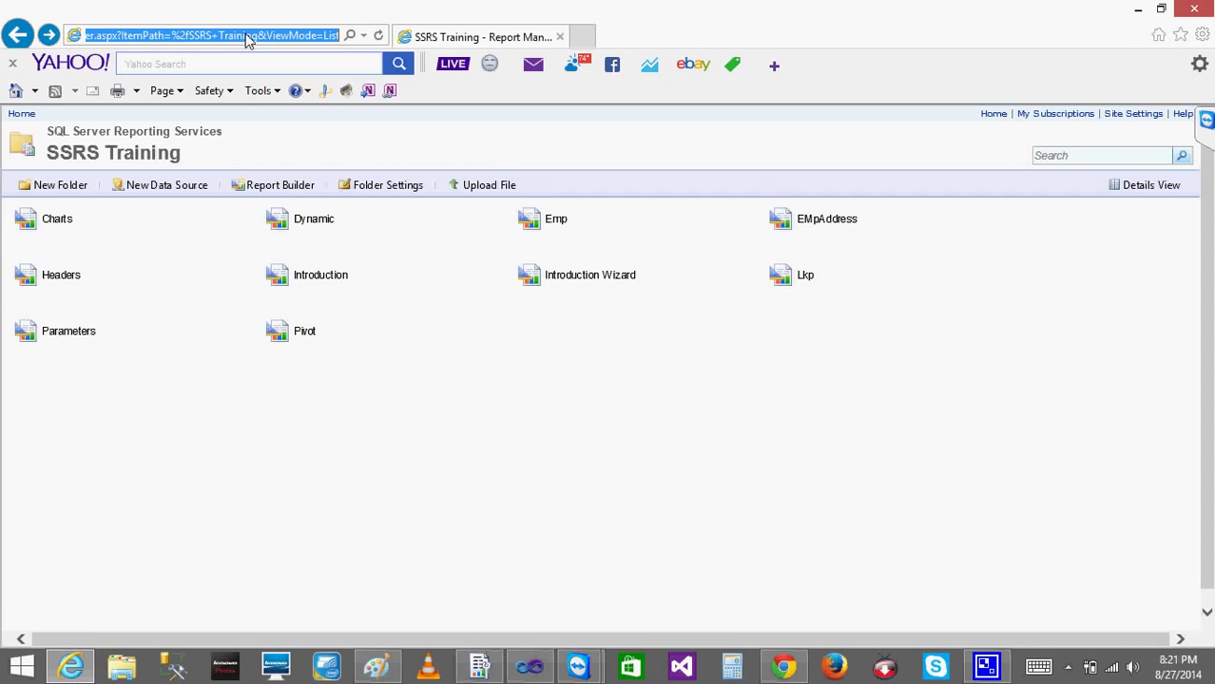
{"action": "left_click", "coordinate": [306, 221]}
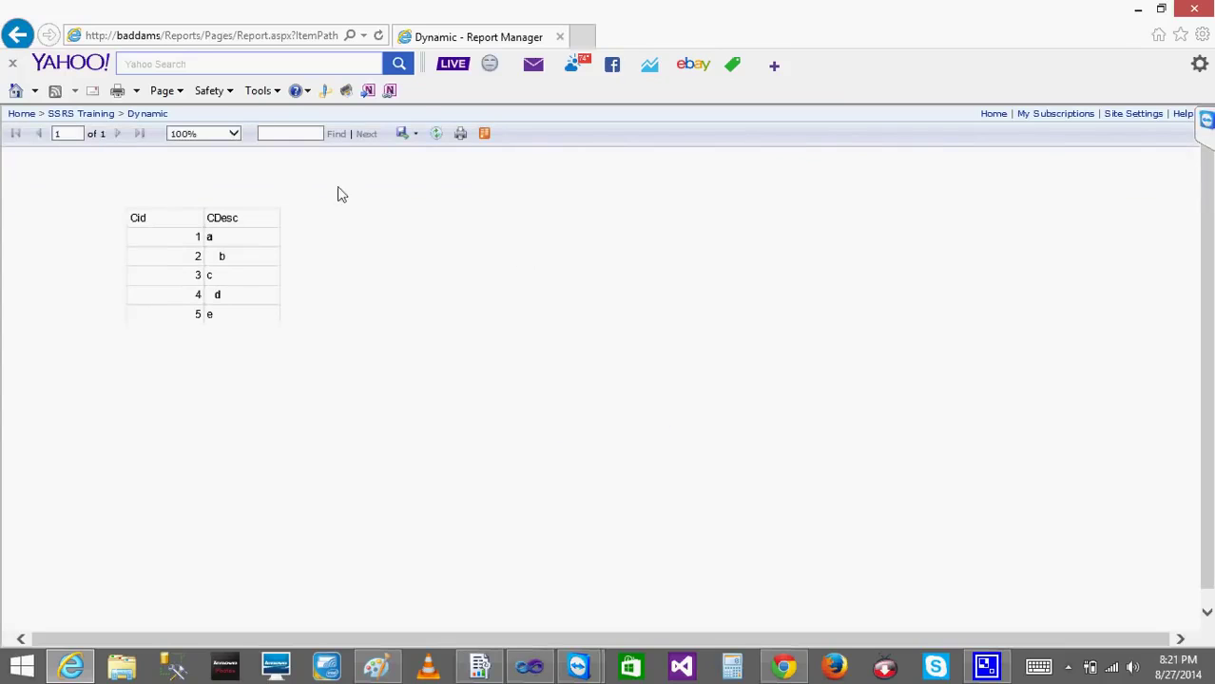
View the Dynamic report's export formats, then return to the SSRS Training folder and open the Parameters report.
{"action": "left_click", "coordinate": [415, 135]}
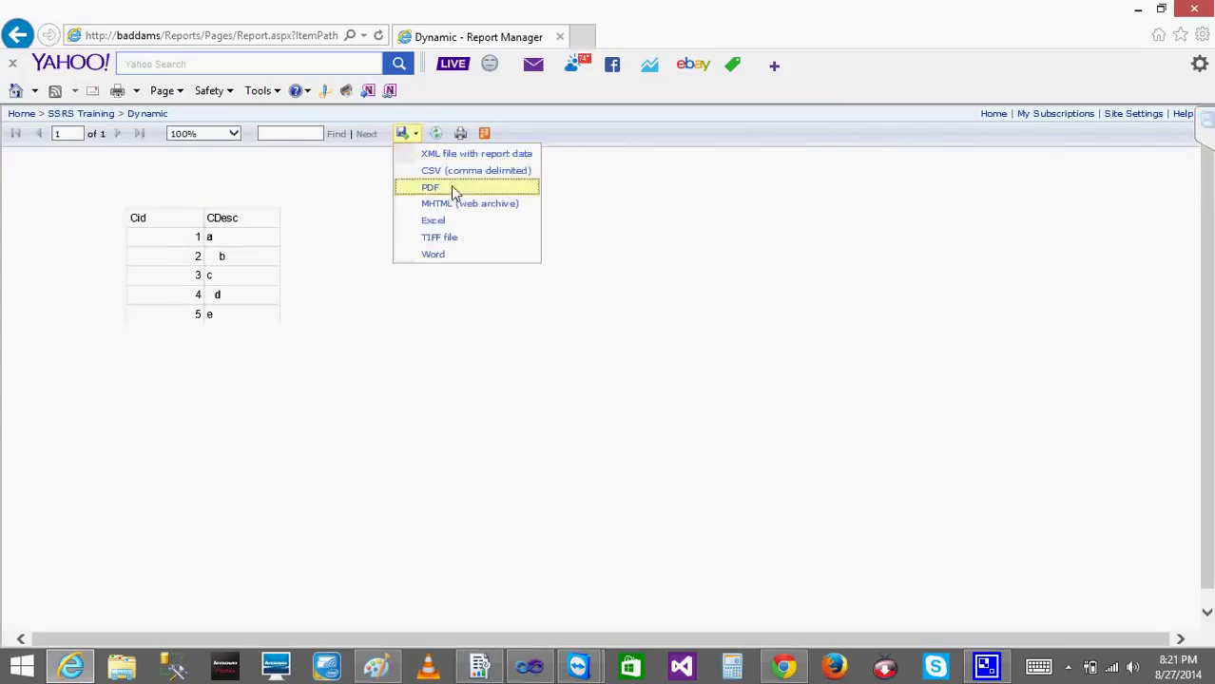
{"action": "left_click", "coordinate": [179, 185]}
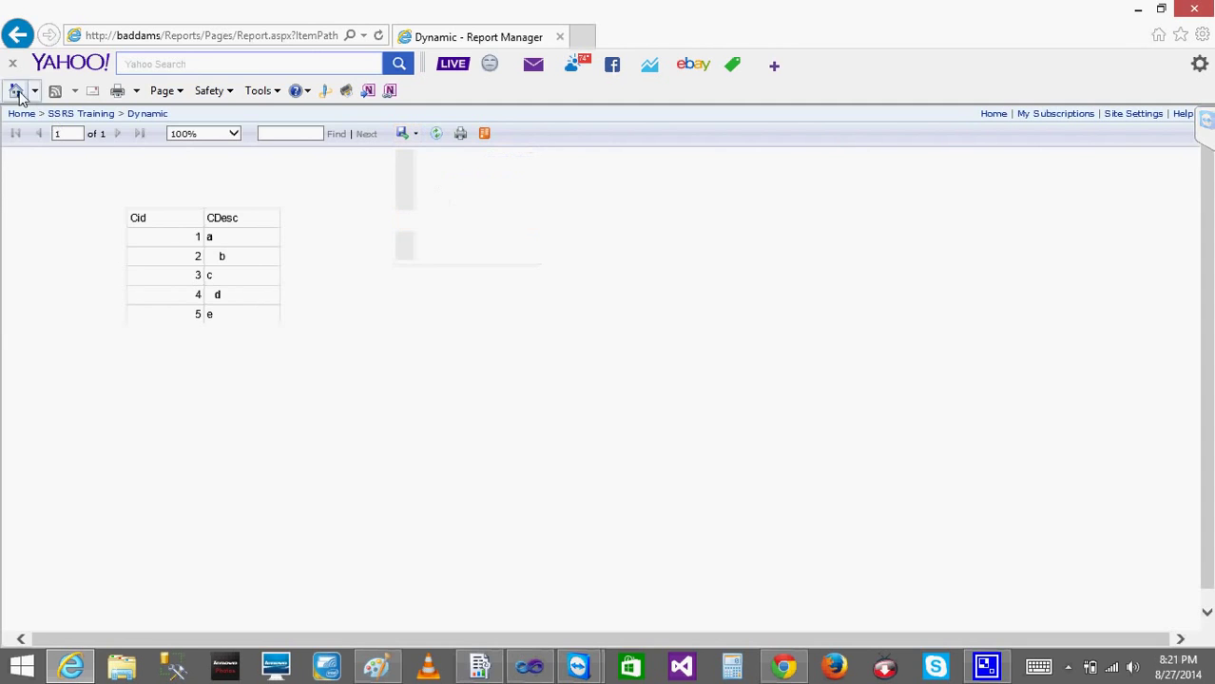
{"action": "left_click", "coordinate": [17, 37]}
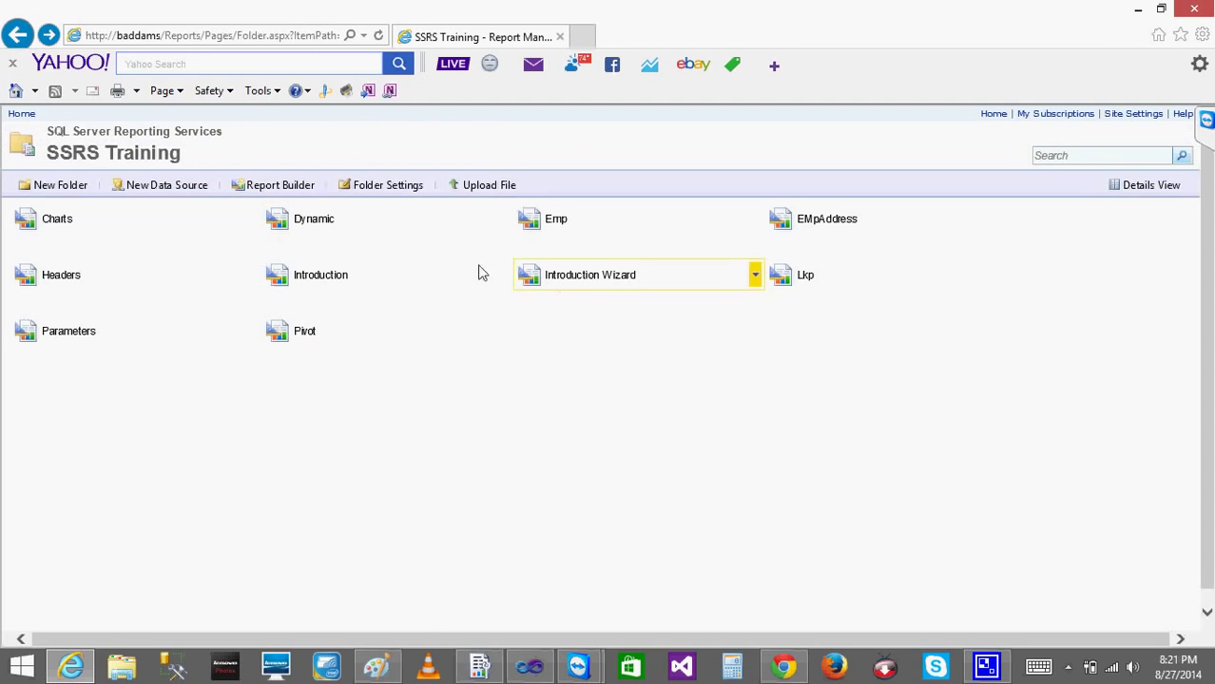
{"action": "right_click", "coordinate": [57, 340]}
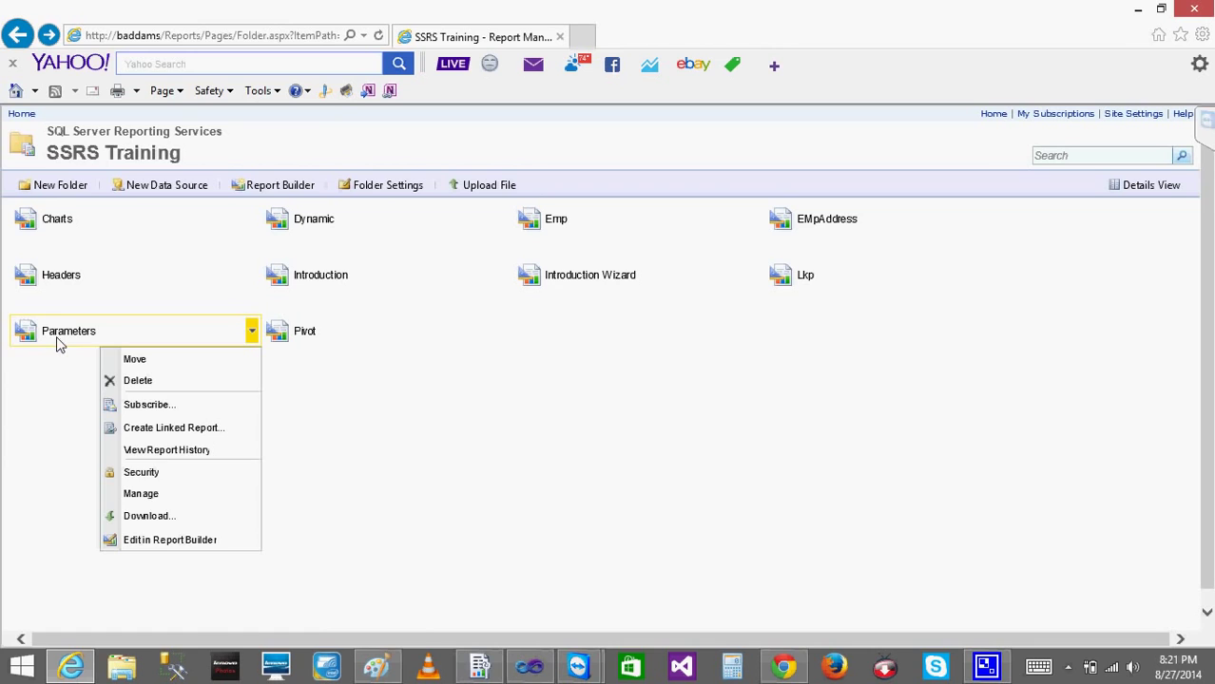
{"action": "left_click", "coordinate": [57, 340]}
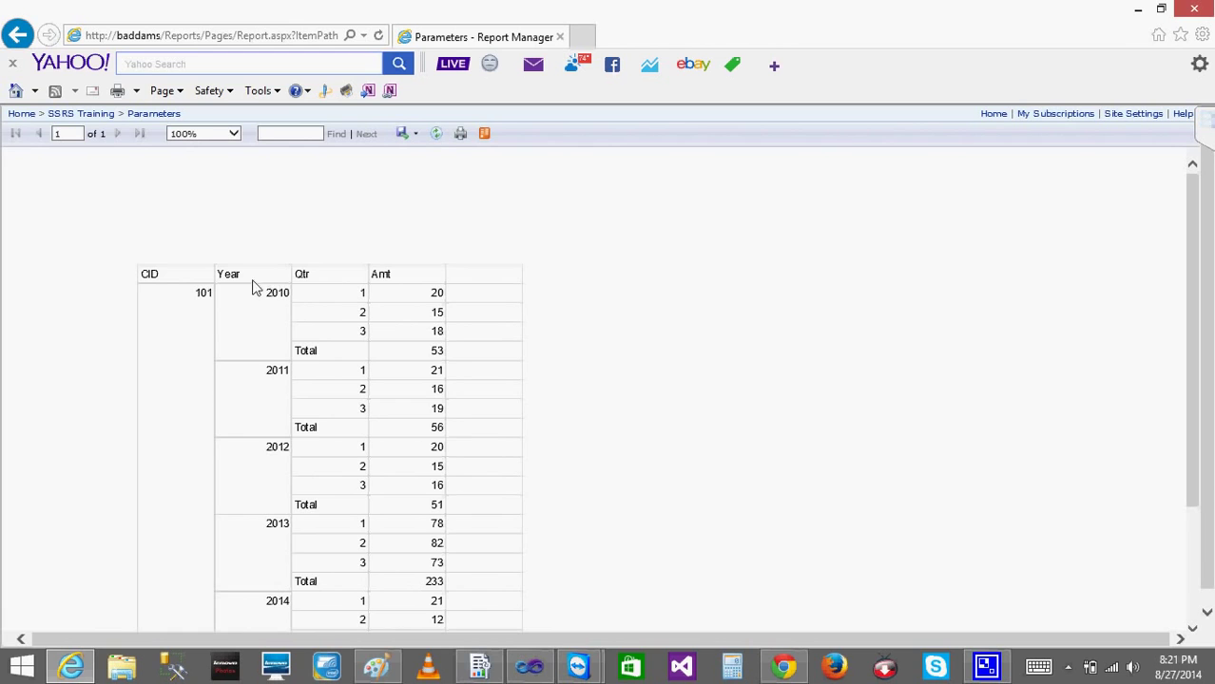
Return to the Report Manager home and open the Lkp report from the SSRS Training folder.
{"action": "left_click", "coordinate": [30, 117]}
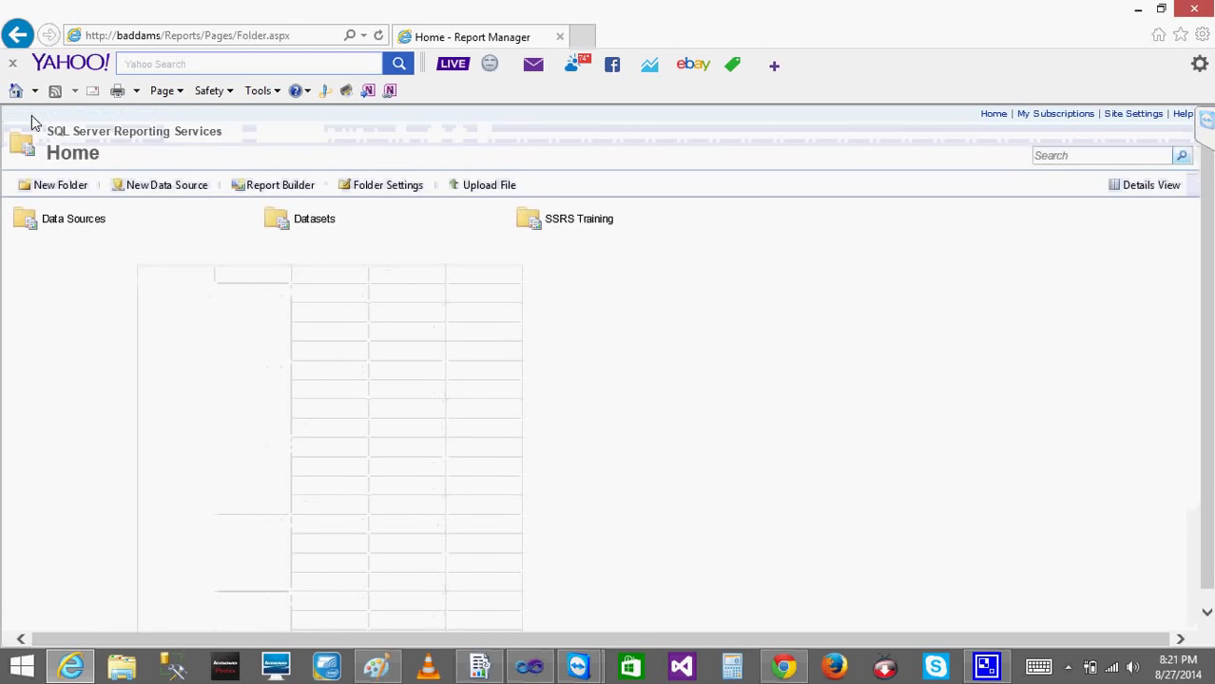
{"action": "left_click", "coordinate": [608, 228]}
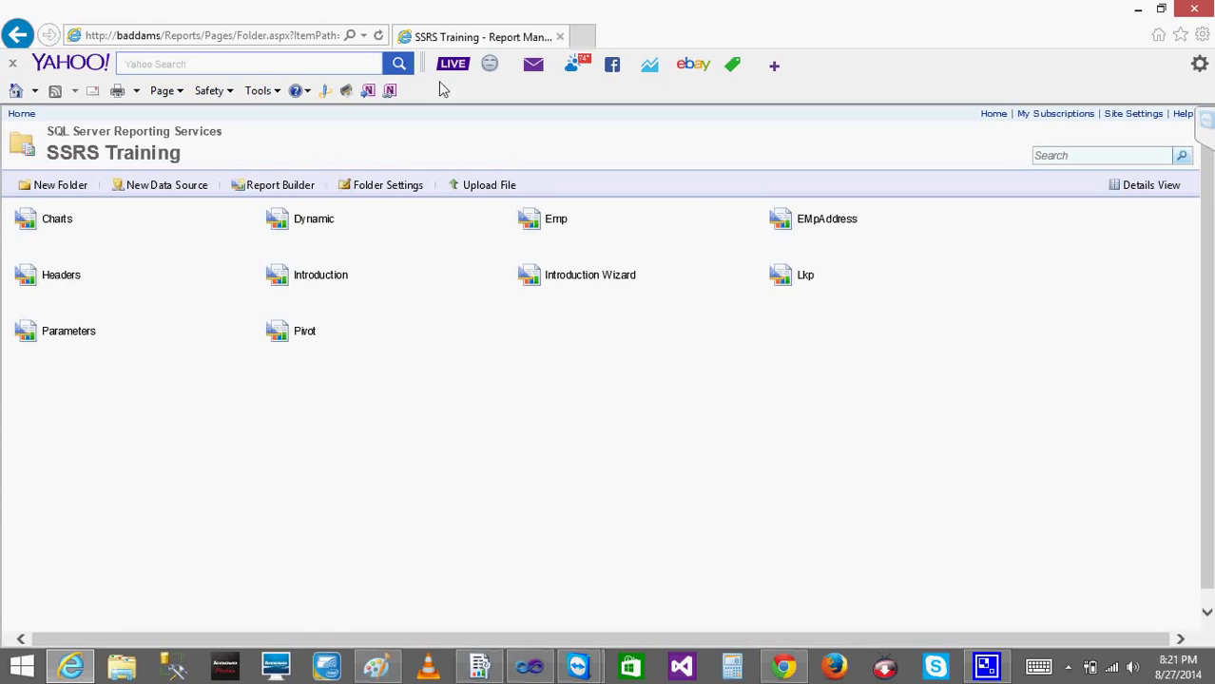
{"action": "left_click", "coordinate": [797, 273]}
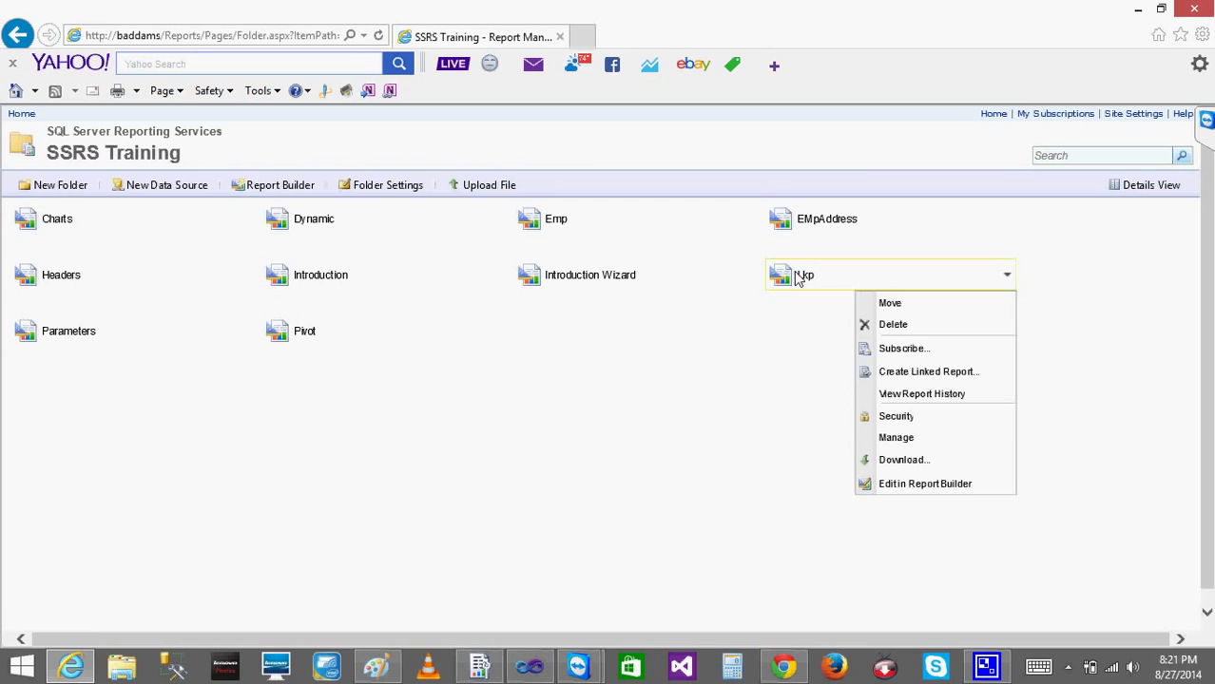
{"action": "left_click", "coordinate": [809, 276]}
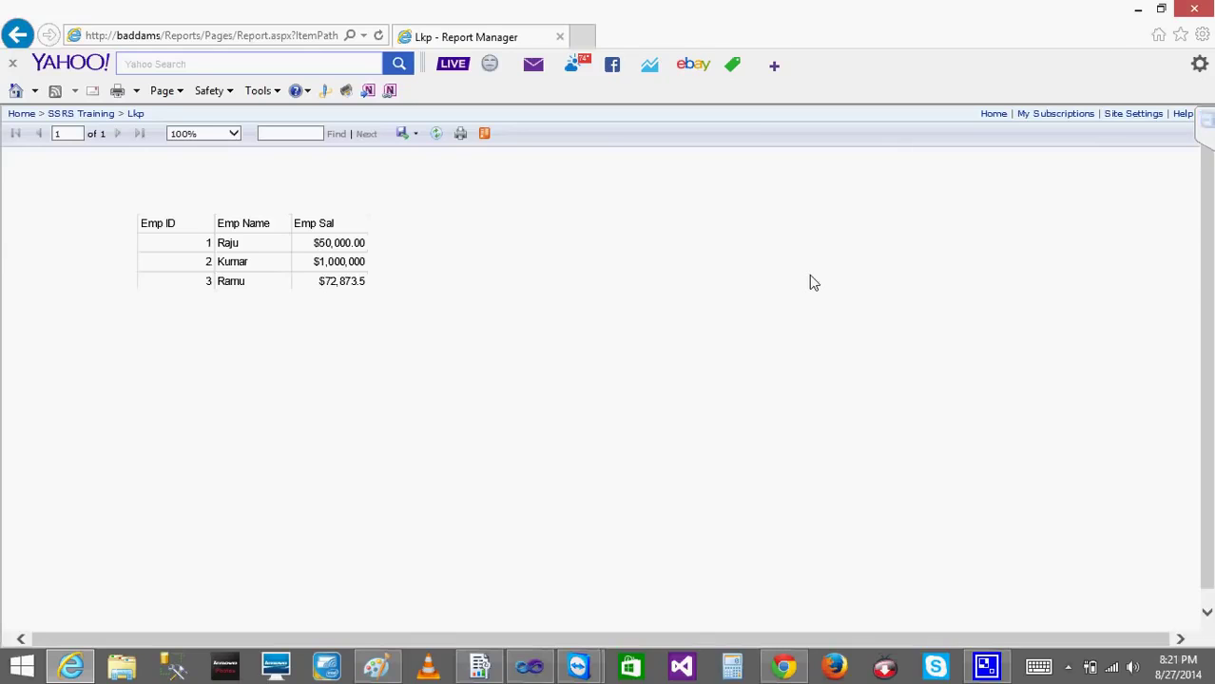
Go back to the SSRS Training folder, open the Introduction Wizard report and briefly check the project in Visual Studio.
{"action": "left_click", "coordinate": [17, 35]}
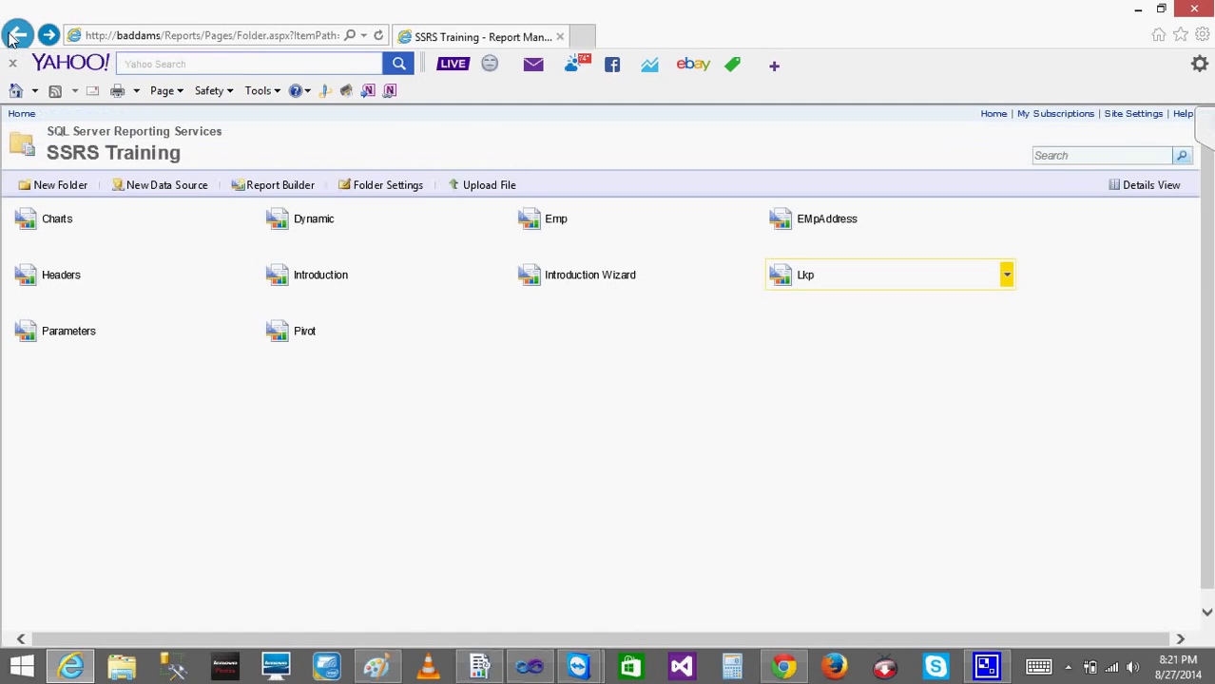
{"action": "left_click", "coordinate": [199, 42]}
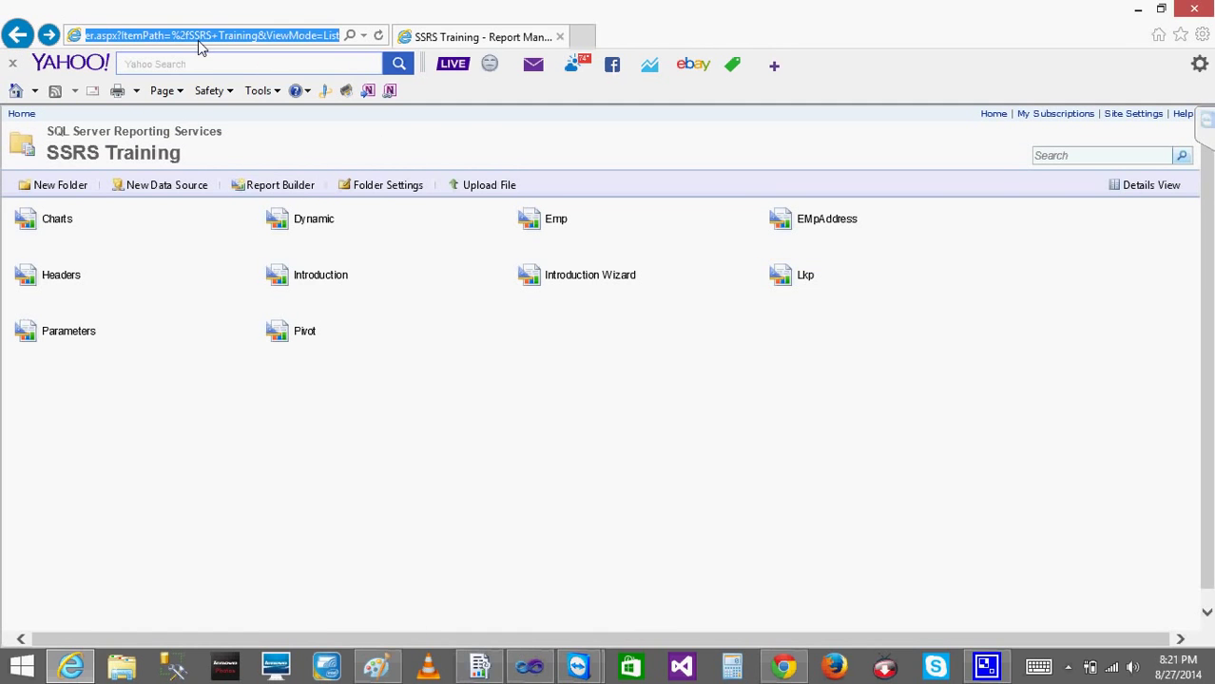
{"action": "left_click", "coordinate": [582, 278]}
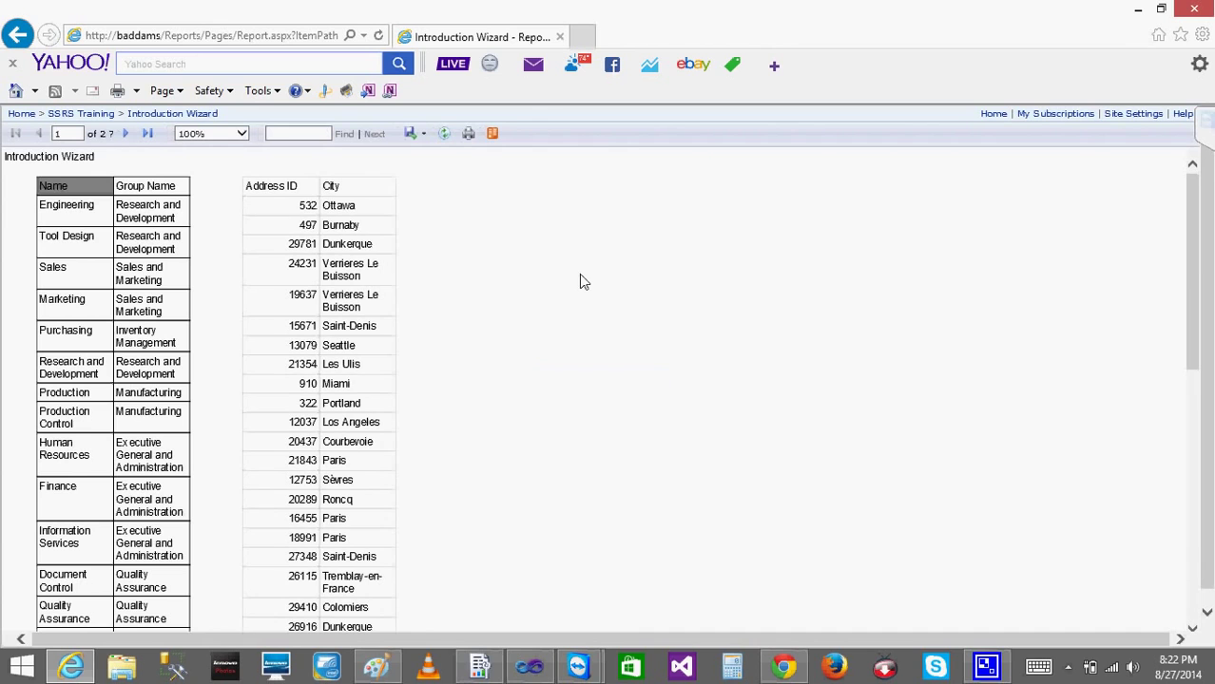
{"action": "left_click", "coordinate": [529, 667]}
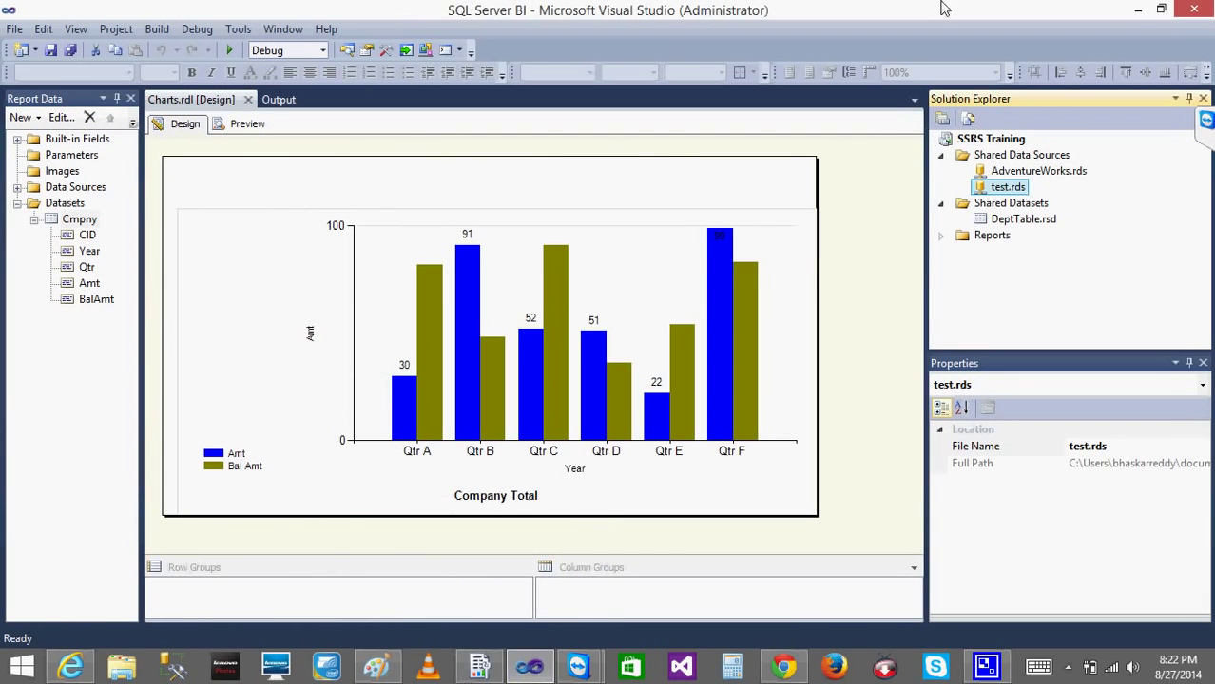
{"action": "left_click", "coordinate": [1139, 12]}
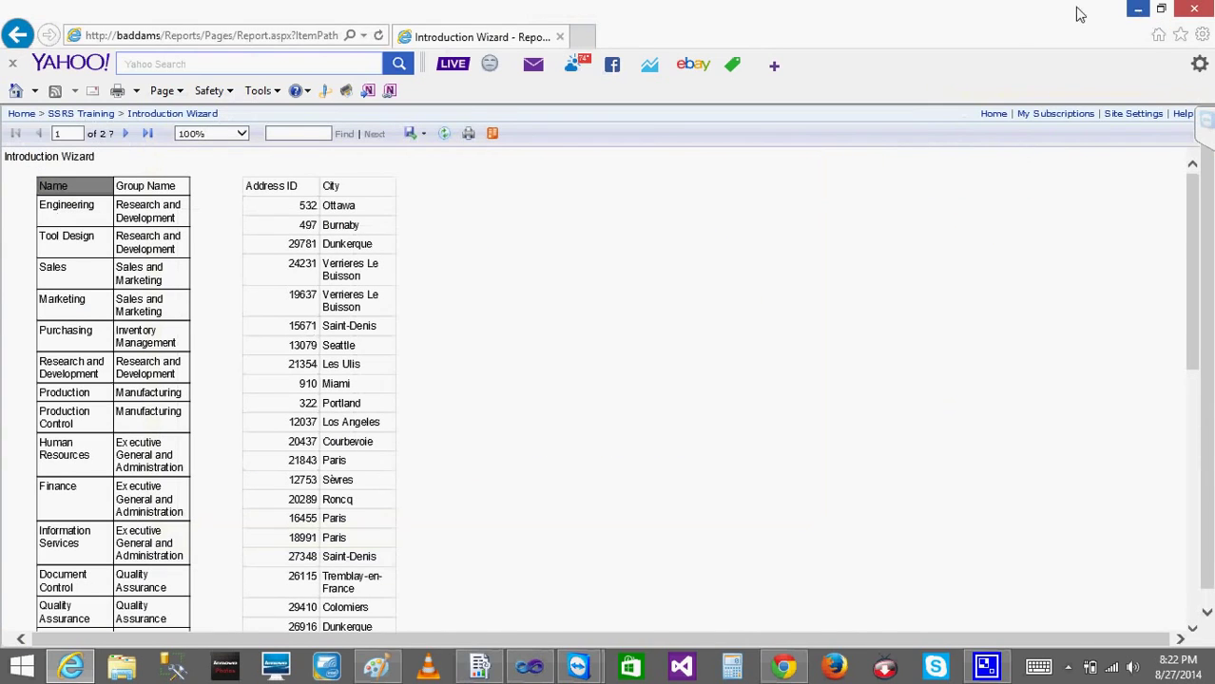
{"action": "left_click", "coordinate": [274, 36]}
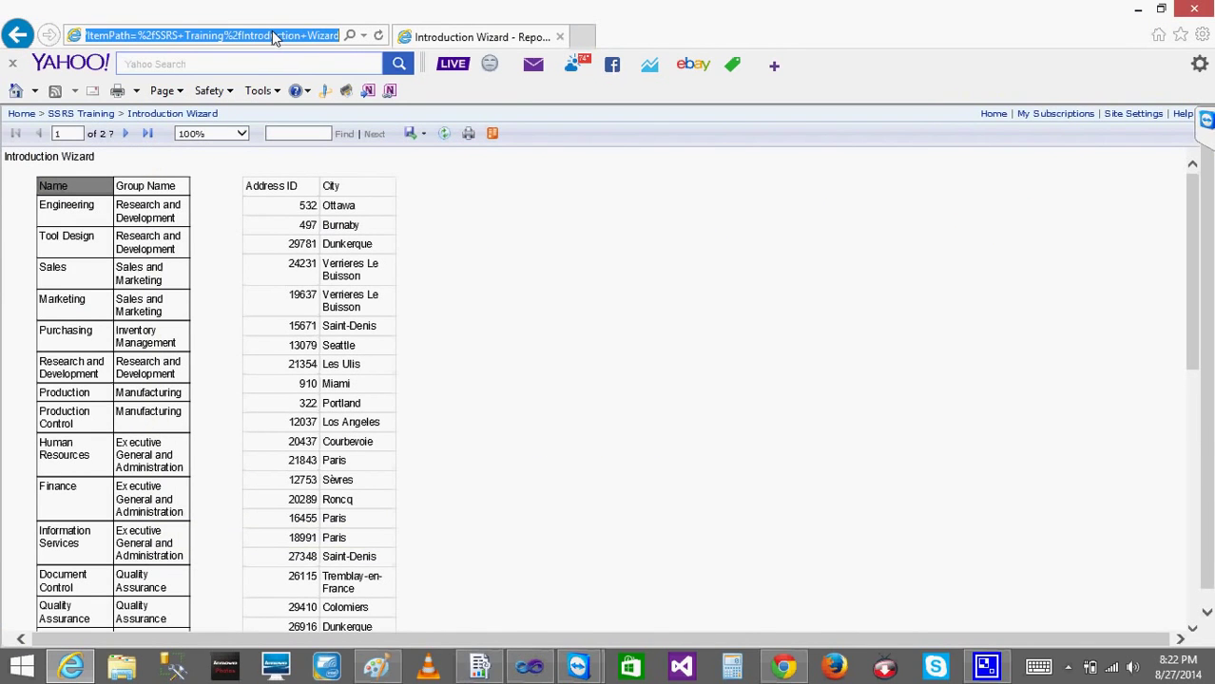
{"action": "left_click", "coordinate": [61, 116]}
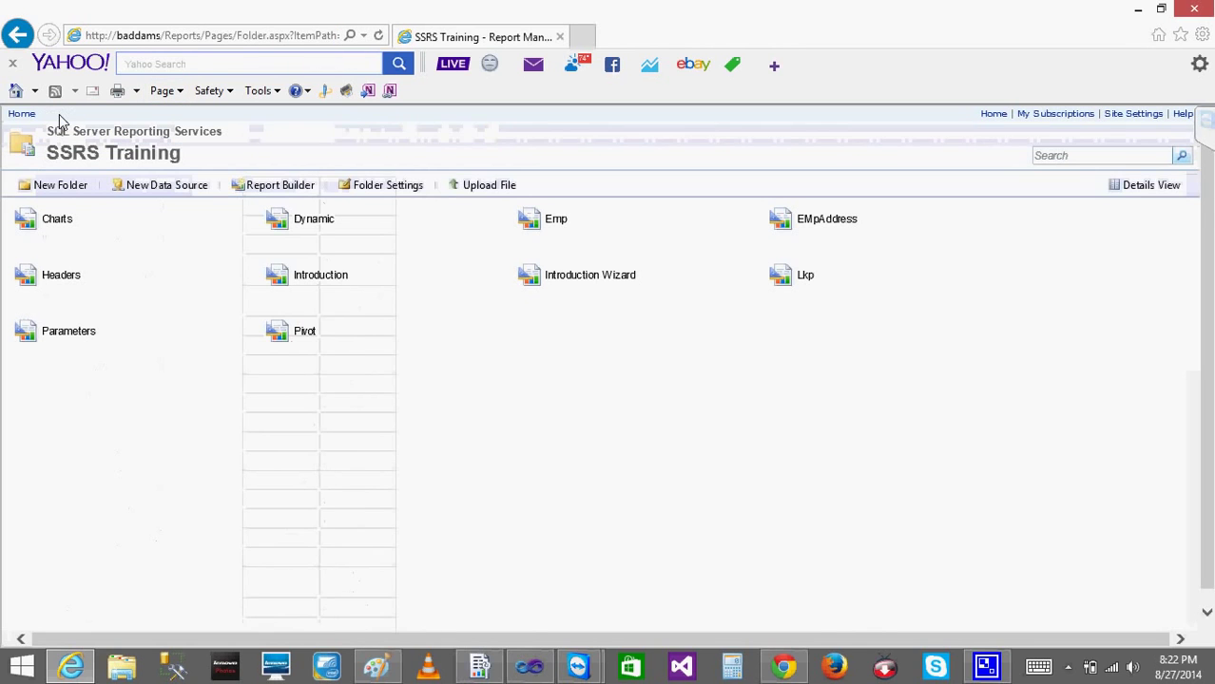
{"action": "left_click", "coordinate": [200, 38]}
{"action": "double_click", "coordinate": [200, 38]}
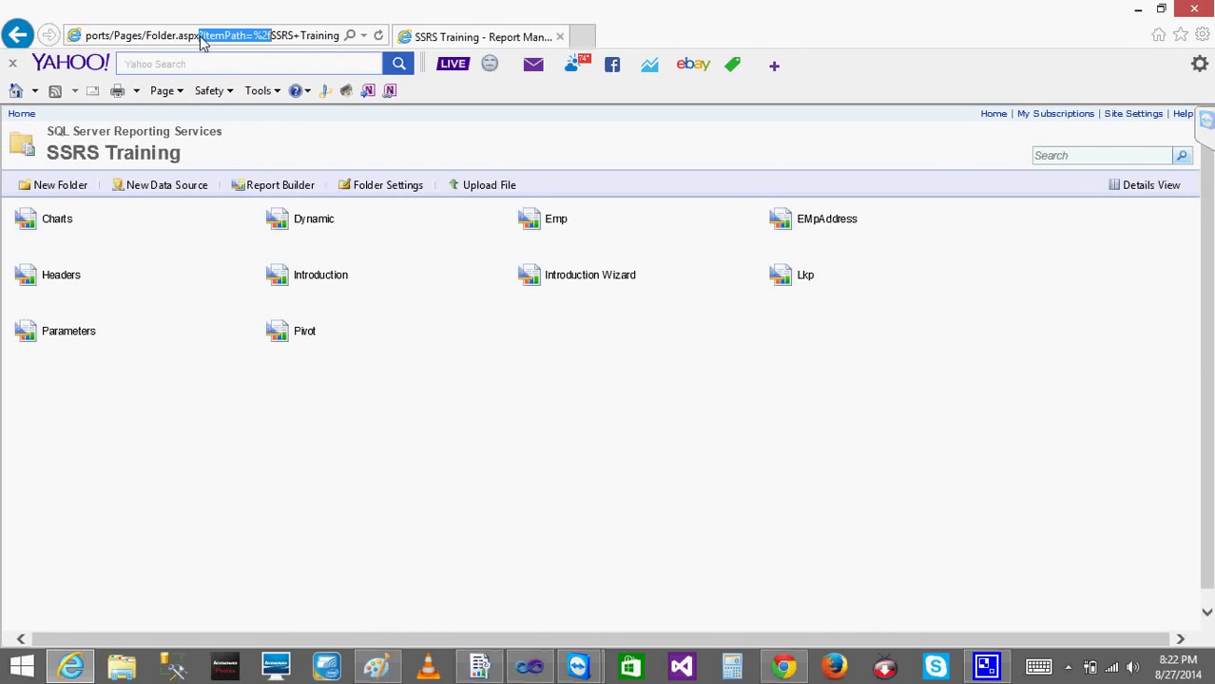
{"action": "left_click", "coordinate": [142, 37]}
{"action": "left_click_drag", "start_coordinate": [141, 36], "coordinate": [3, 36]}
{"action": "key", "text": "ctrl+c"}
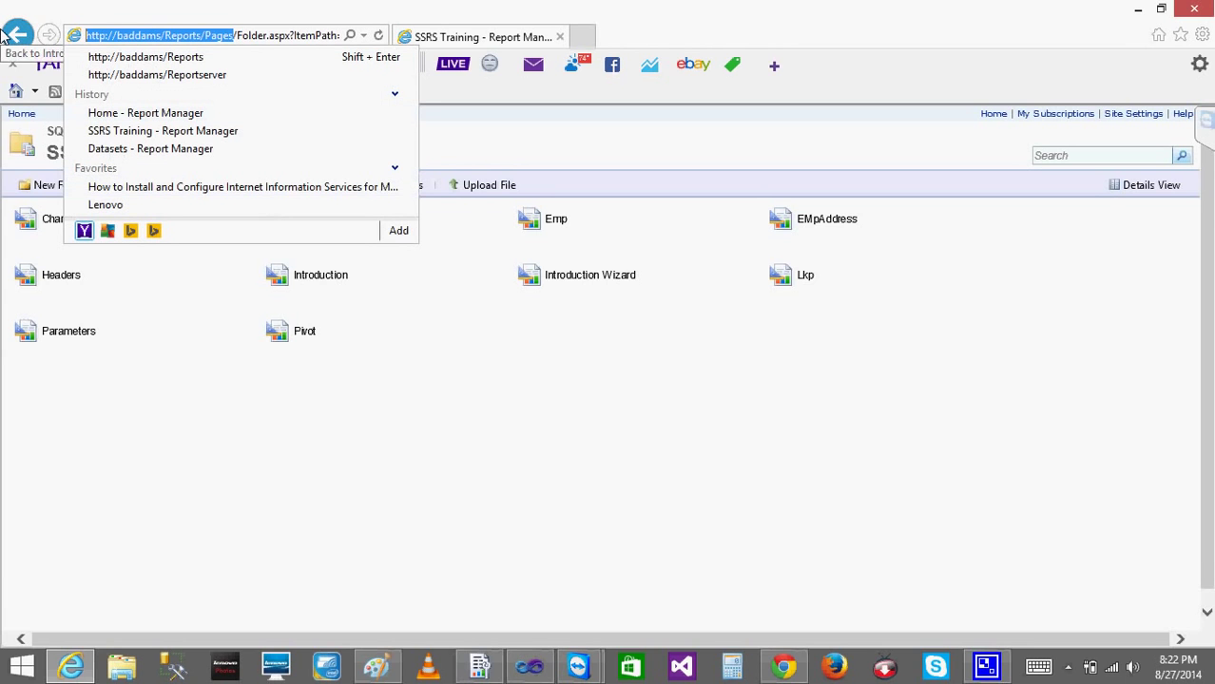
{"action": "left_click", "coordinate": [783, 666]}
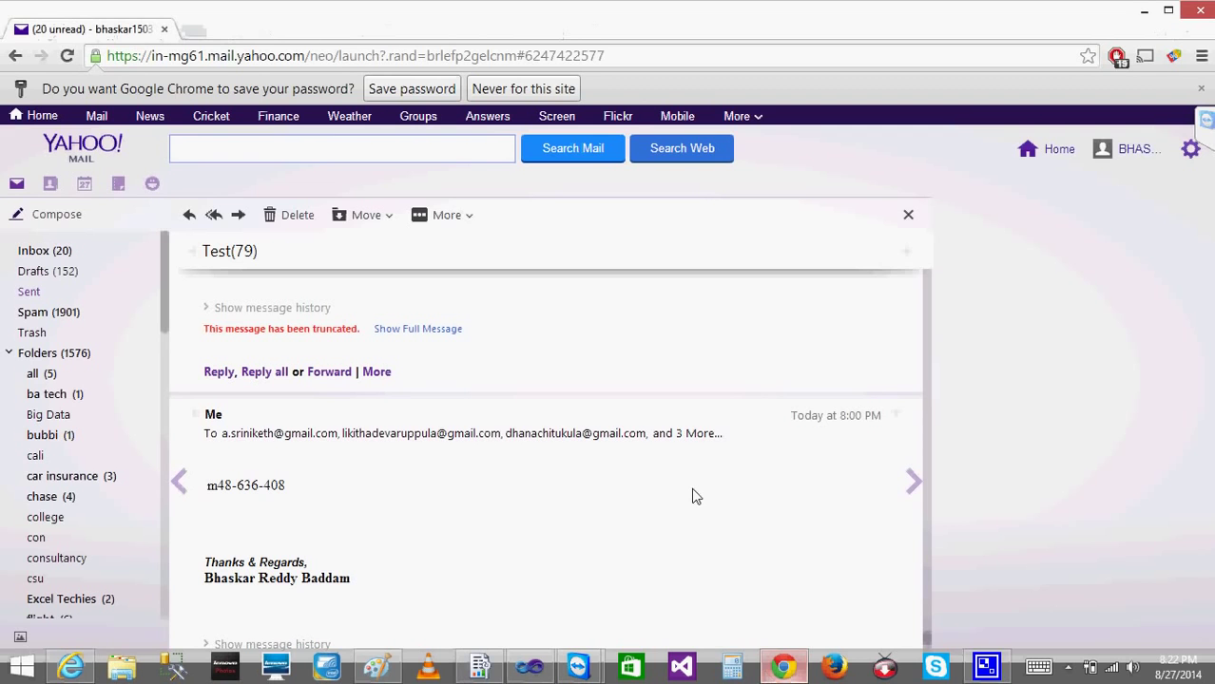
{"action": "left_click", "coordinate": [194, 29]}
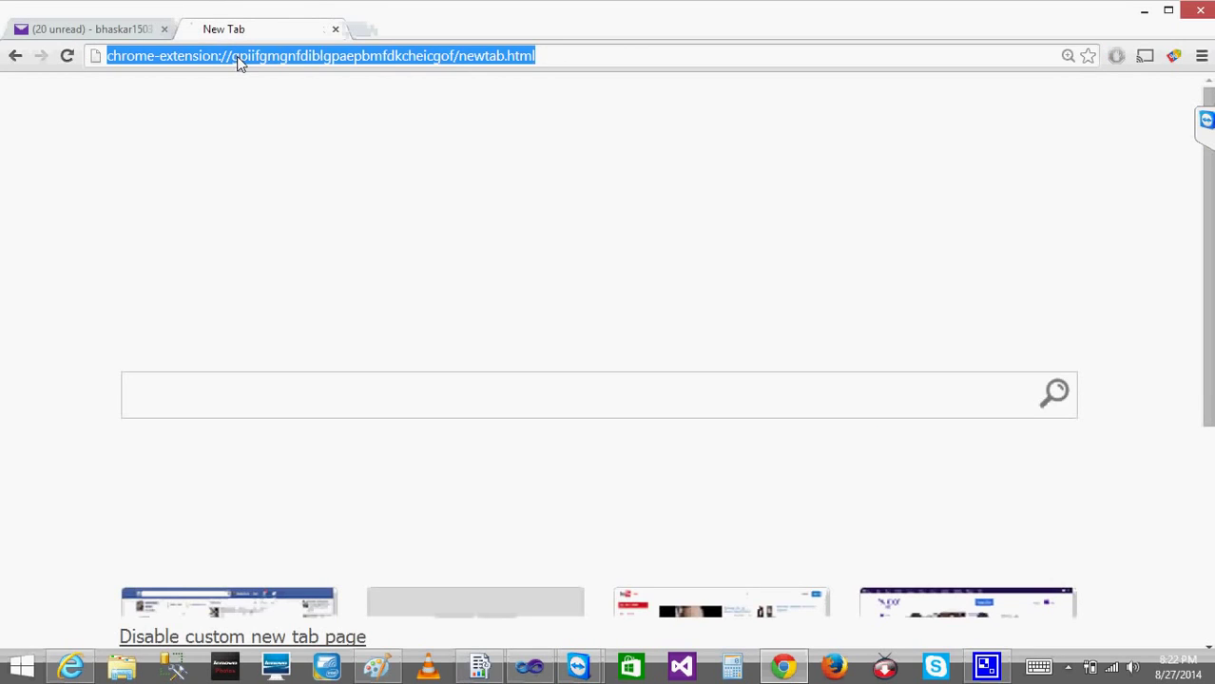
{"action": "key", "text": "ctrl+v"}
{"action": "key", "text": "Return"}
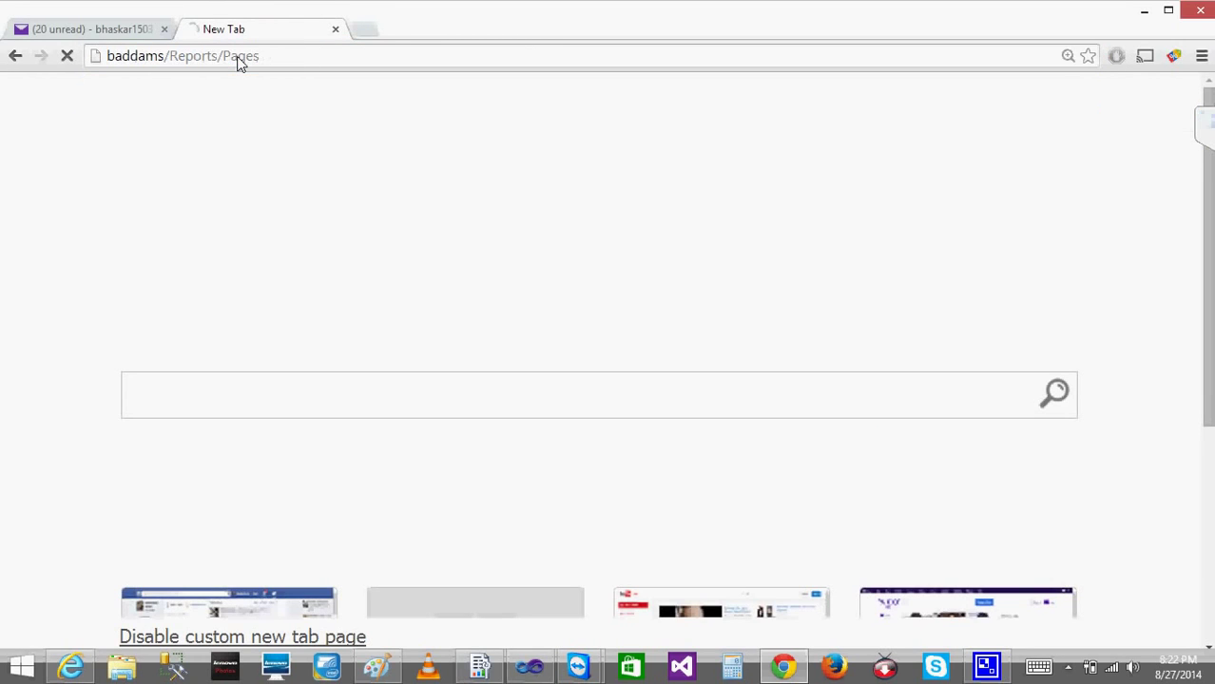
{"action": "left_click", "coordinate": [299, 54]}
{"action": "left_click", "coordinate": [95, 56]}
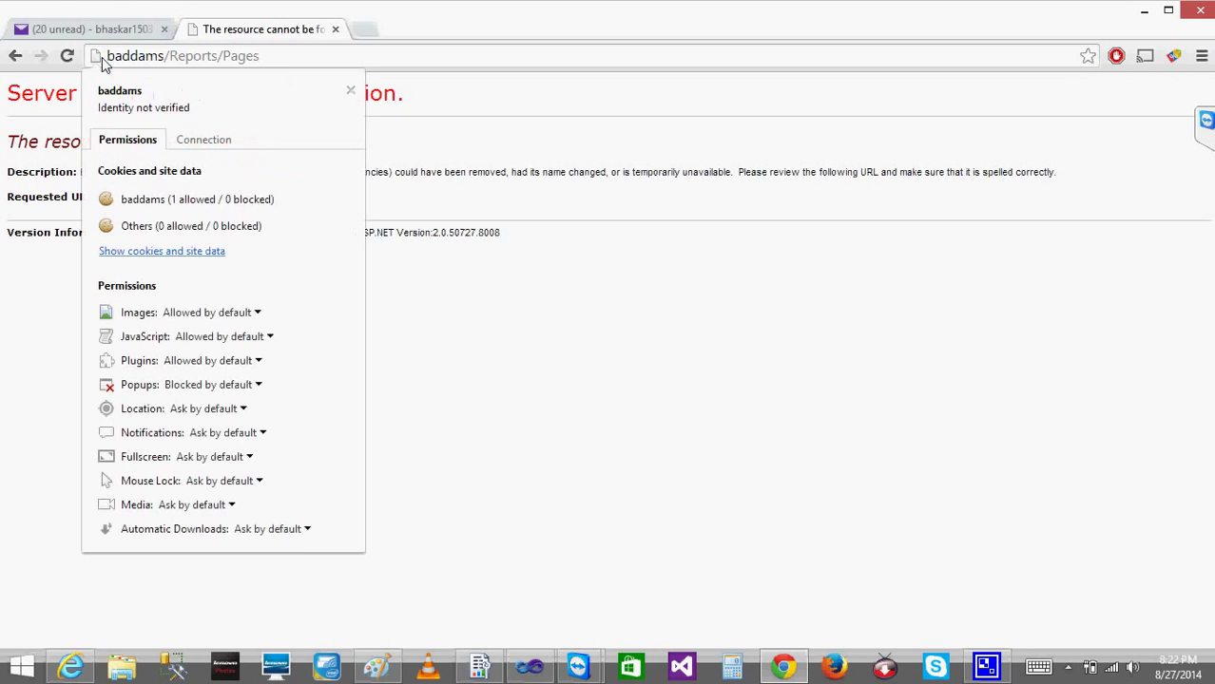
{"action": "left_click", "coordinate": [281, 56]}
{"action": "key", "text": "BackSpace"}
{"action": "key", "text": "BackSpace"}
{"action": "key", "text": "BackSpace"}
{"action": "key", "text": "BackSpace"}
{"action": "key", "text": "BackSpace"}
{"action": "key", "text": "BackSpace"}
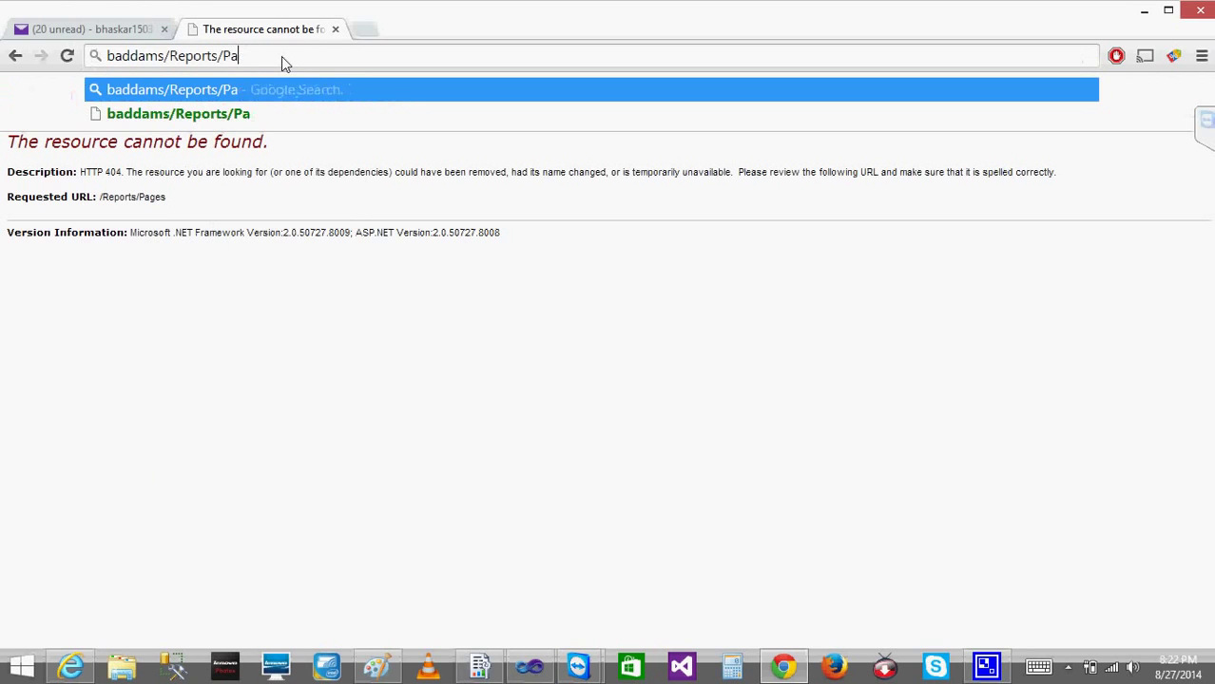
{"action": "key", "text": "Left"}
{"action": "key", "text": "Left"}
{"action": "key", "text": "Left"}
{"action": "key", "text": "Left"}
{"action": "key", "text": "Left"}
{"action": "key", "text": "Left"}
{"action": "key", "text": "Left"}
{"action": "key", "text": "Left"}
{"action": "key", "text": "Left"}
{"action": "key", "text": "Left"}
{"action": "key", "text": "Left"}
{"action": "key", "text": "Left"}
{"action": "key", "text": "Left"}
{"action": "key", "text": "Left"}
{"action": "key", "text": "Left"}
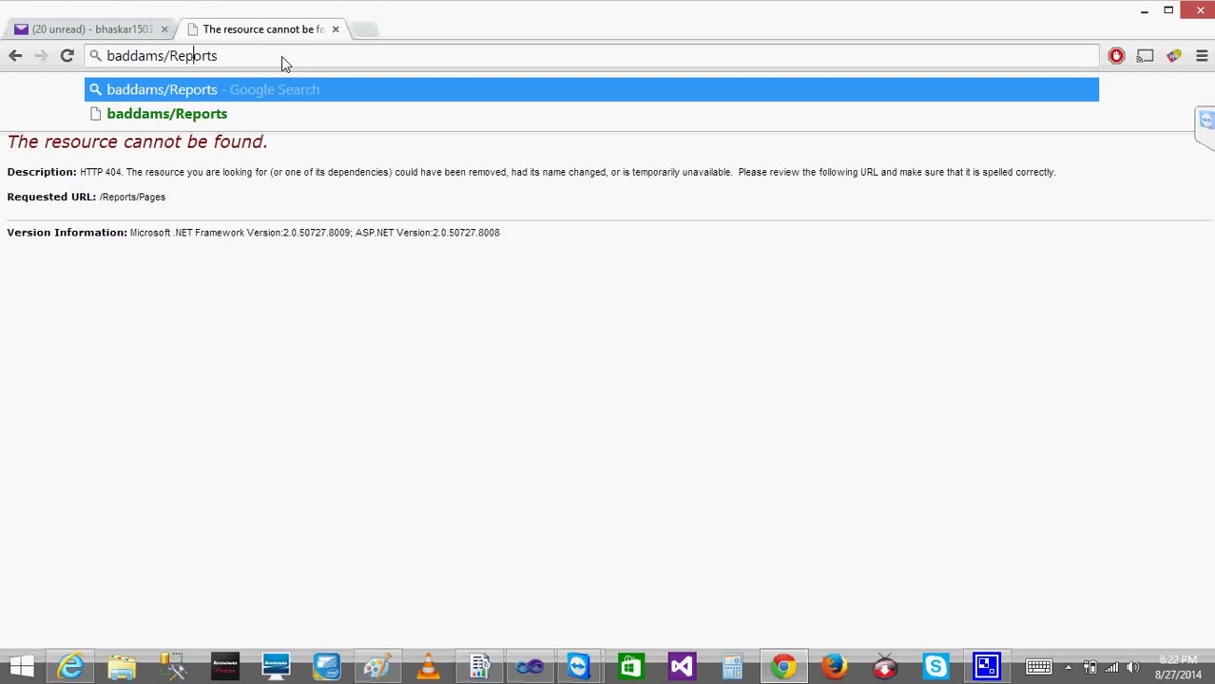
{"action": "type", "text": "htt"}
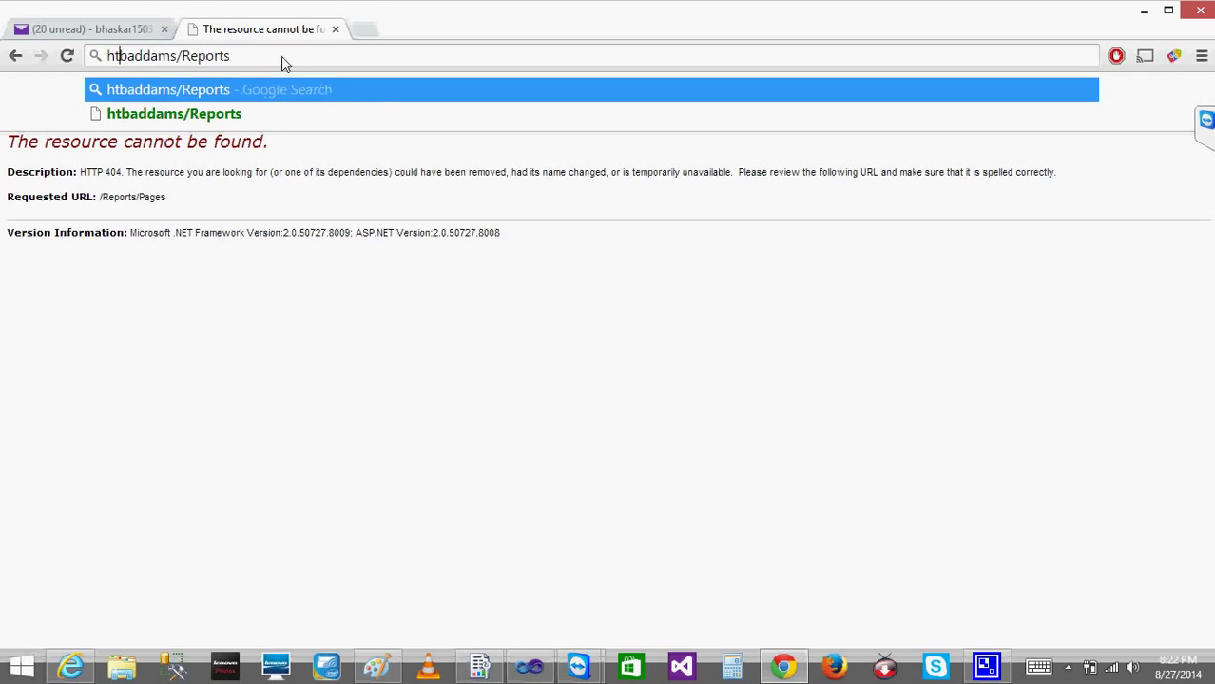
{"action": "type", "text": "p:"}
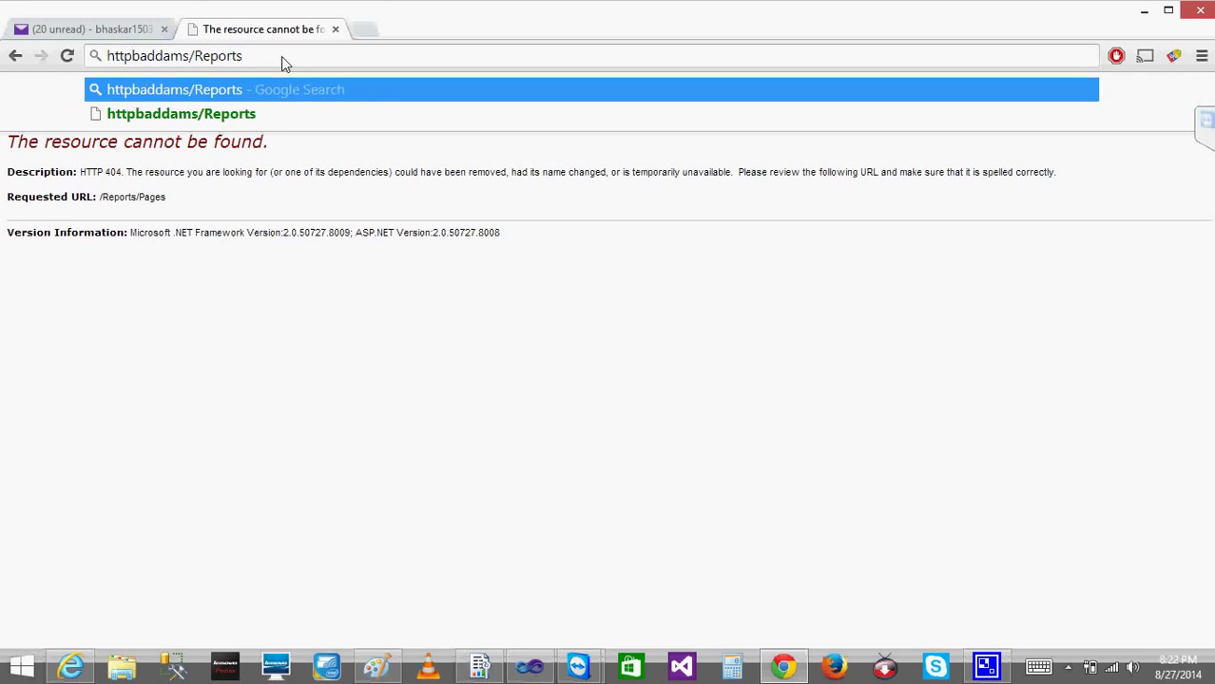
{"action": "type", "text": "//"}
{"action": "key", "text": "Return"}
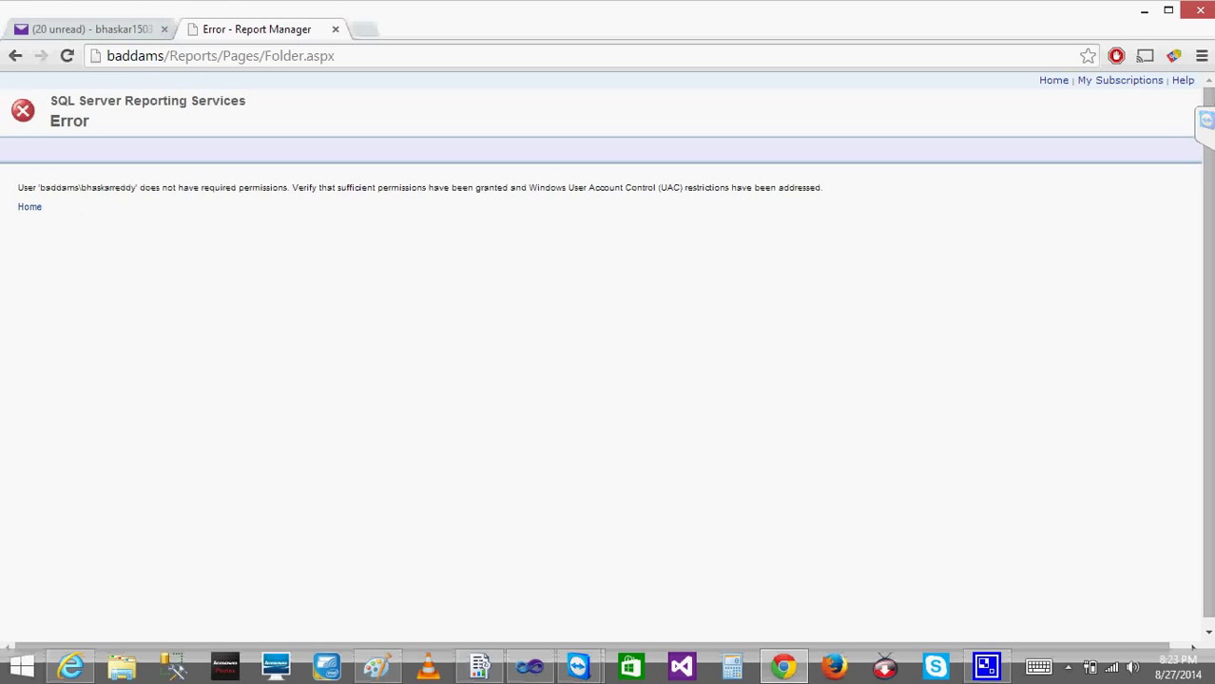
Check the SSRS Training folder in Internet Explorer against the Report Manager page in Chrome.
{"action": "left_click", "coordinate": [68, 668]}
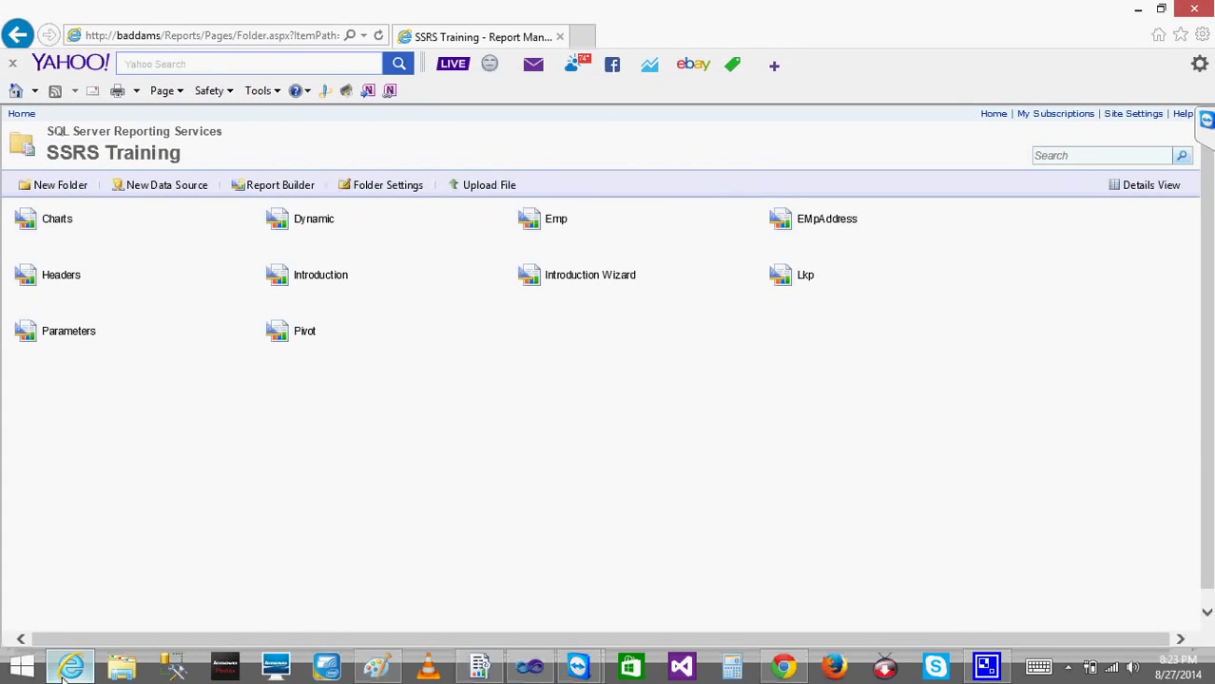
{"action": "mouse_move", "coordinate": [493, 346]}
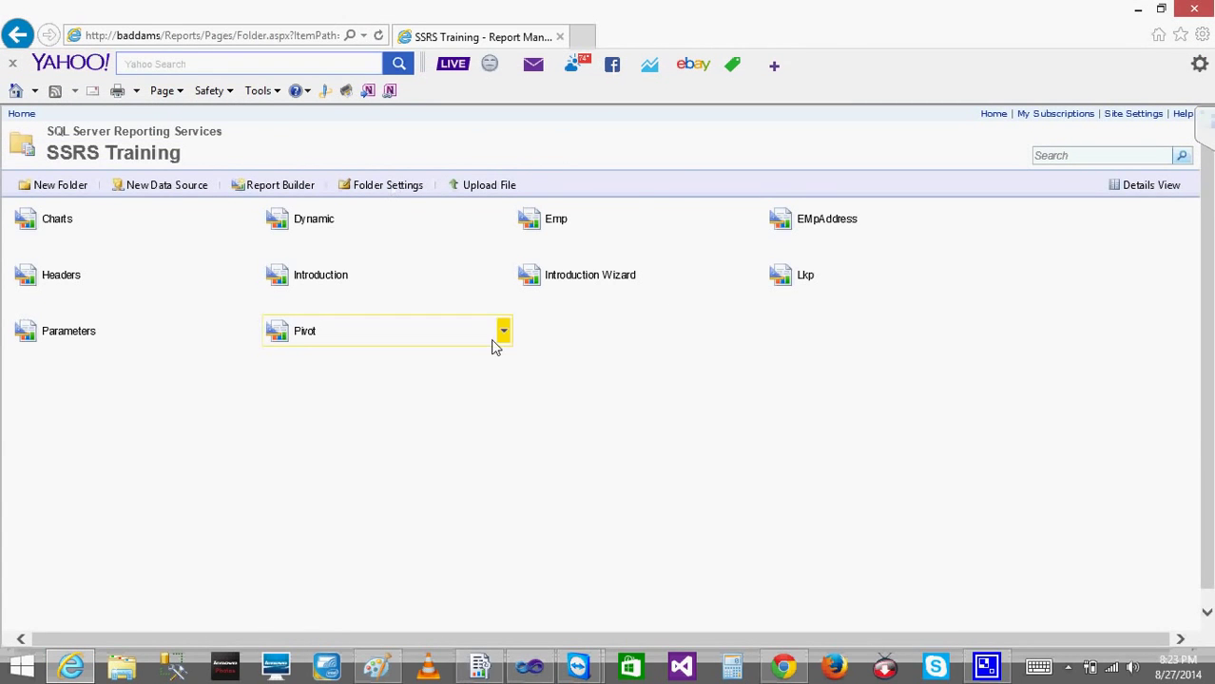
{"action": "left_click", "coordinate": [799, 661]}
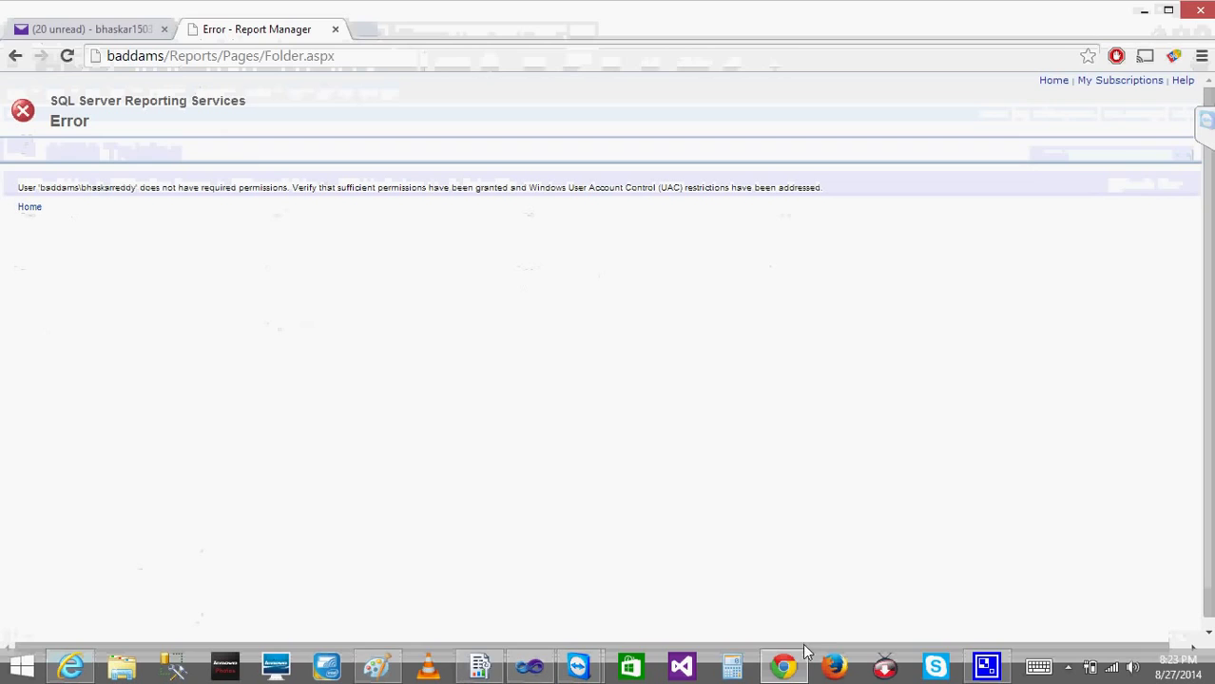
{"action": "left_click", "coordinate": [785, 673]}
{"action": "left_click", "coordinate": [785, 675]}
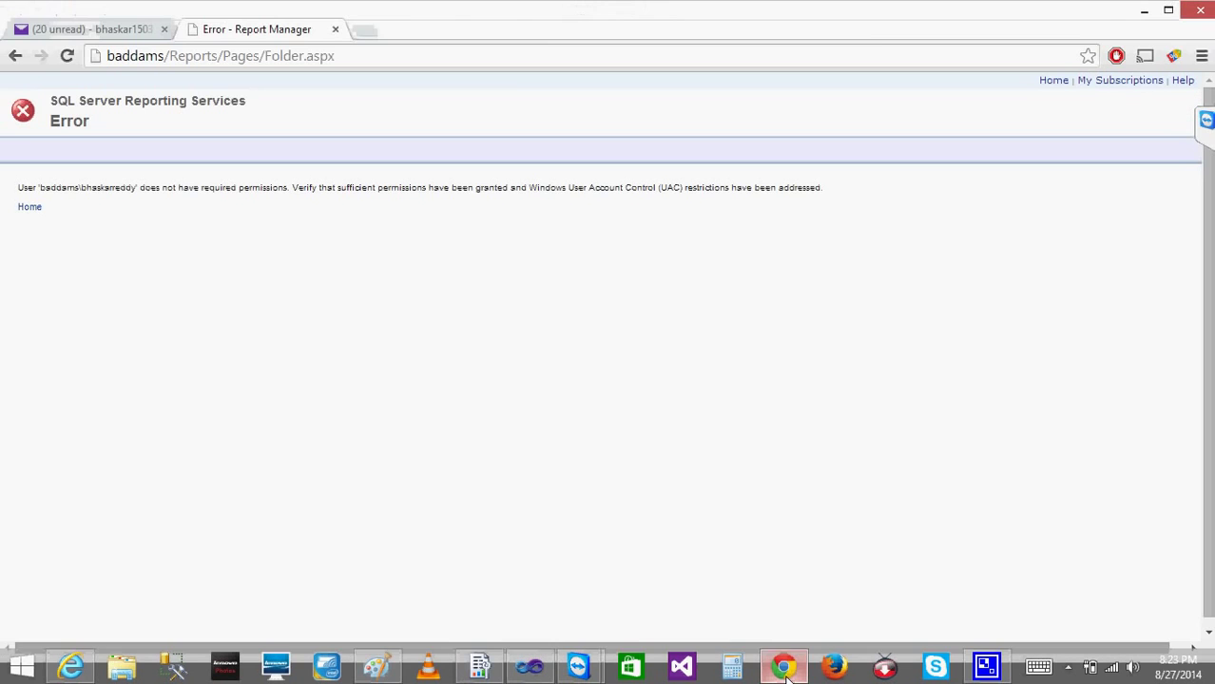
Switch to Internet Explorer and open the Security section of Report Manager's site settings.
{"action": "left_click", "coordinate": [63, 671]}
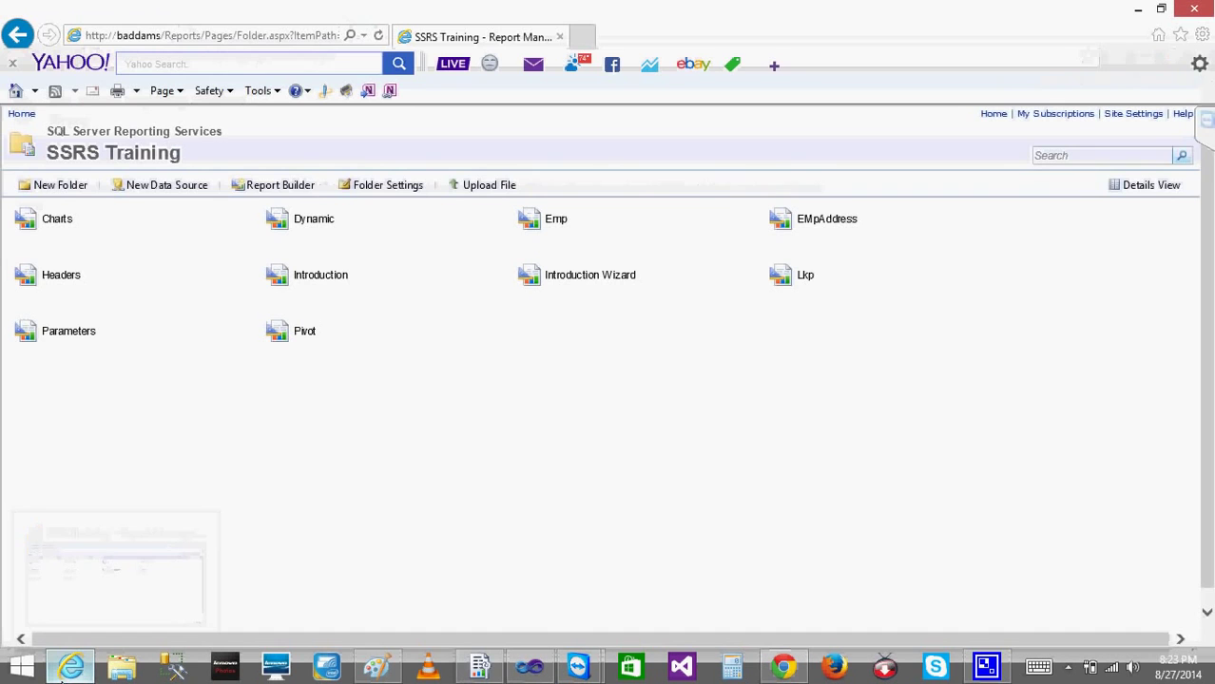
{"action": "left_click", "coordinate": [1123, 118]}
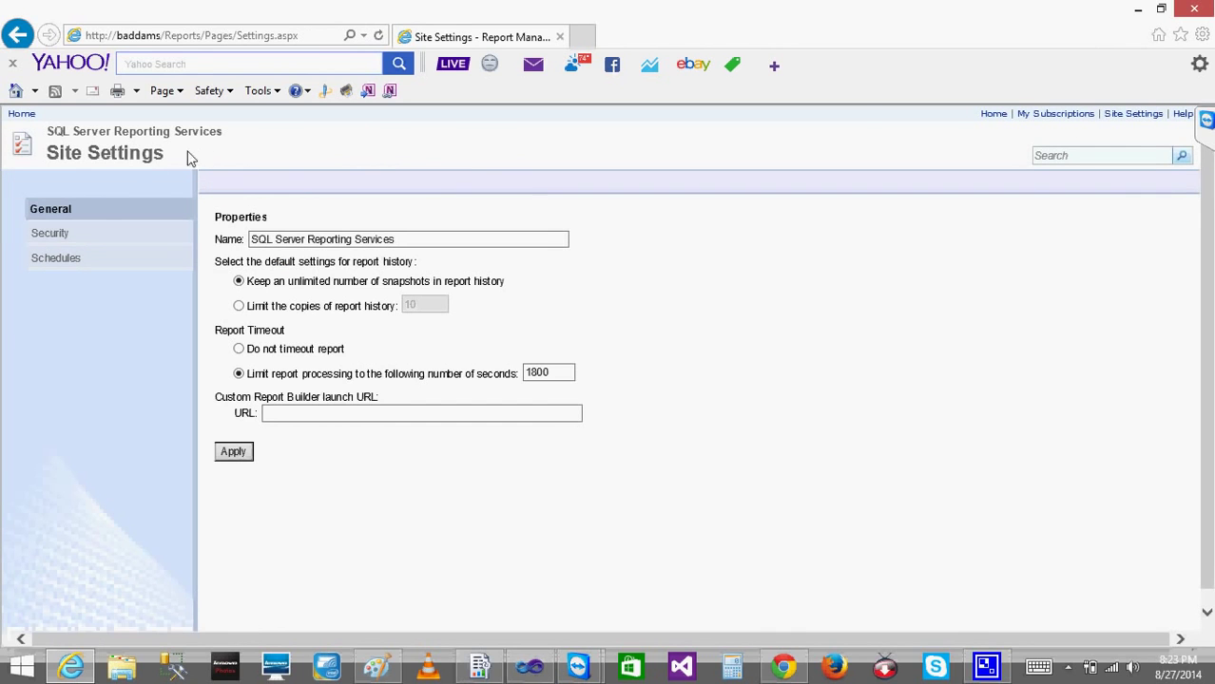
{"action": "left_click", "coordinate": [60, 233]}
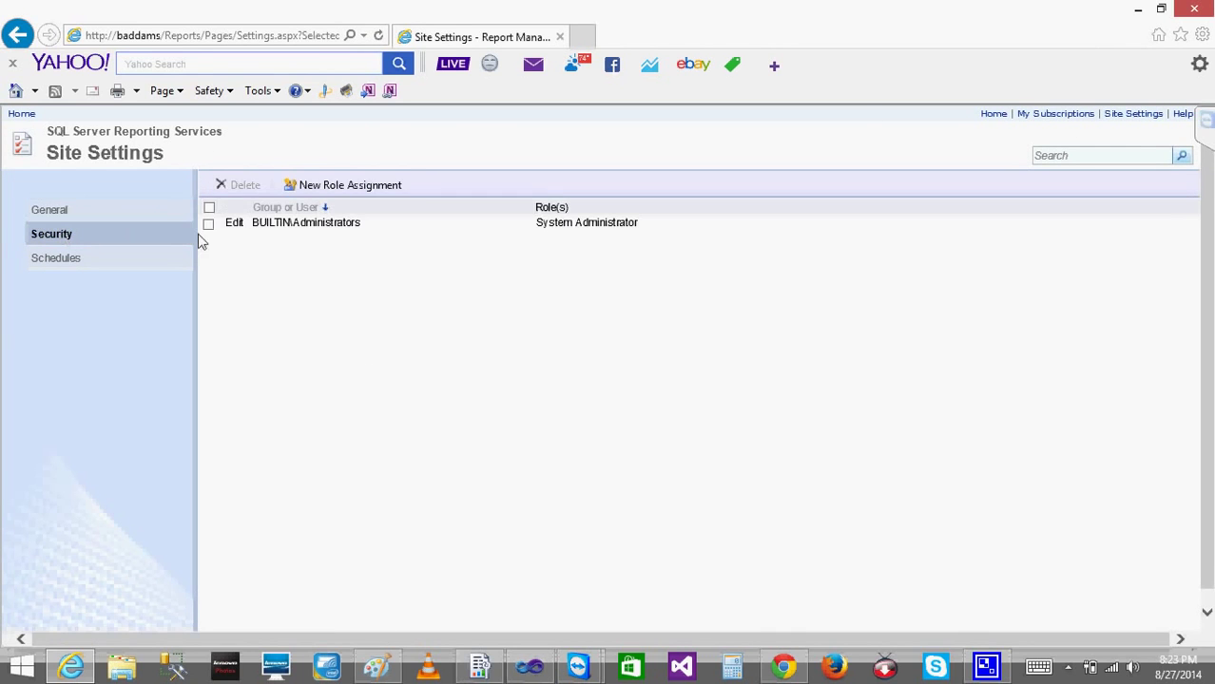
Create a new role assignment in the site settings and enter the beginning of the user's account name.
{"action": "left_click", "coordinate": [358, 188]}
{"action": "left_click", "coordinate": [189, 244]}
{"action": "type", "text": "baddam"}
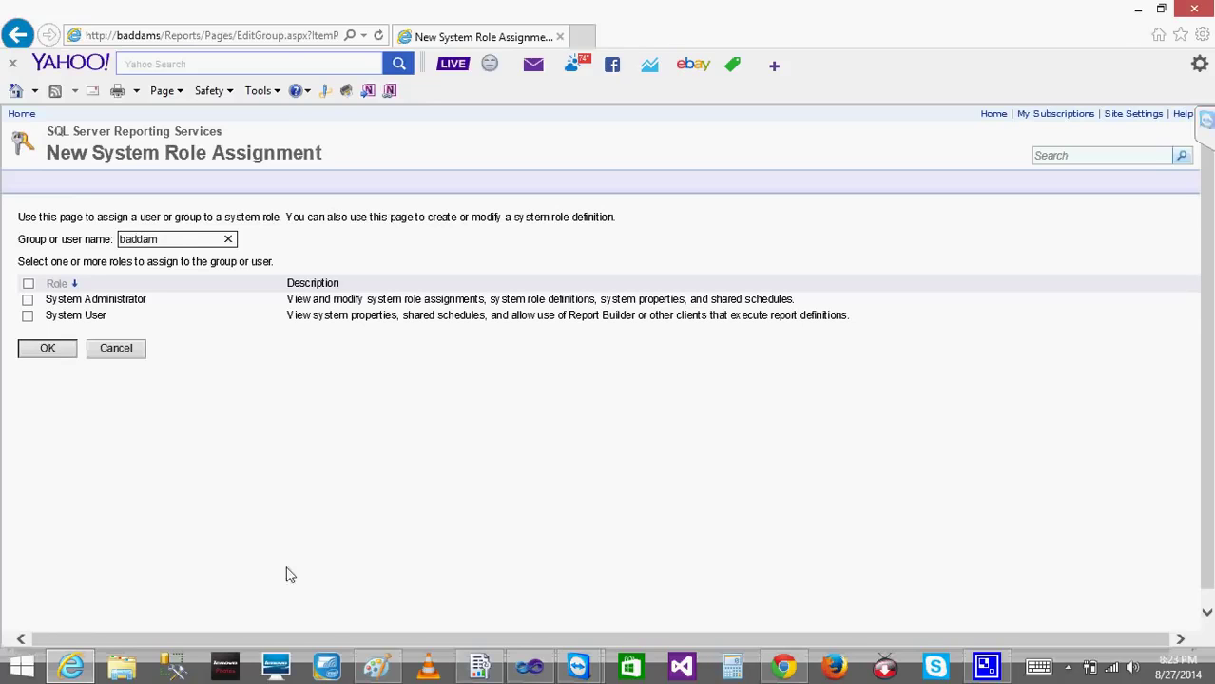
Switch to SQL Server Management Studio and connect to the Database Engine BADDAMS\MSSQLSERVER2012 with Windows Authentication.
{"action": "left_click", "coordinate": [173, 668]}
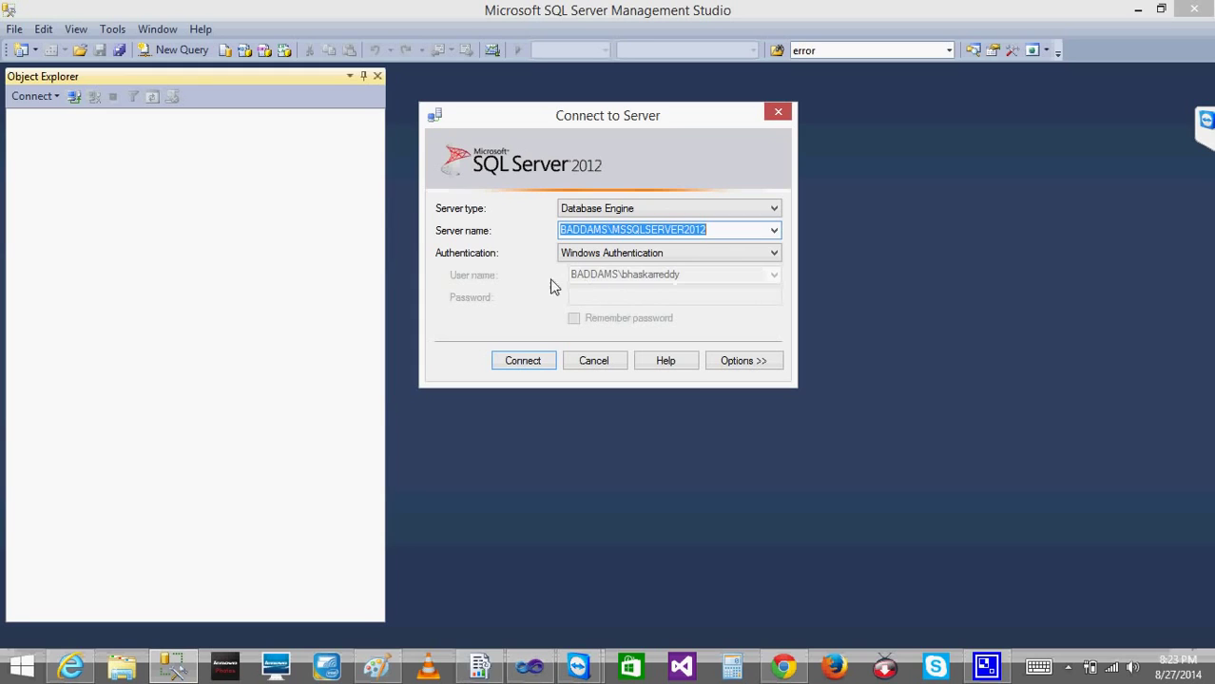
{"action": "left_click", "coordinate": [590, 263]}
{"action": "left_click", "coordinate": [590, 276]}
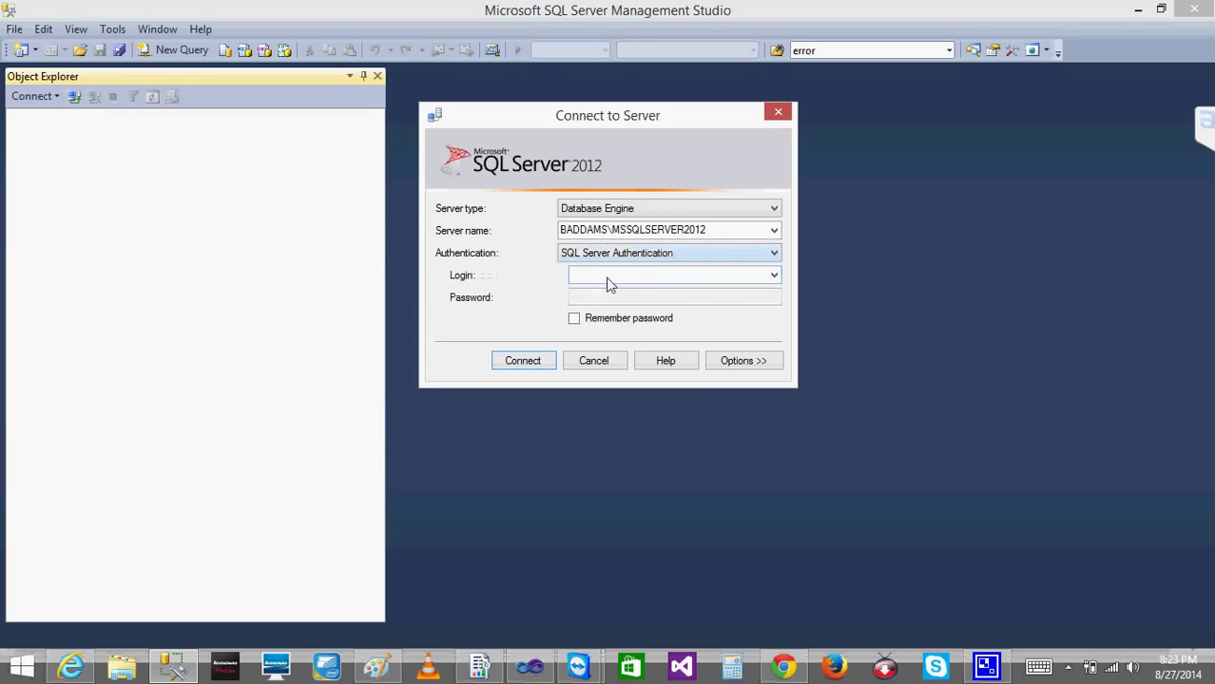
{"action": "left_click", "coordinate": [774, 275]}
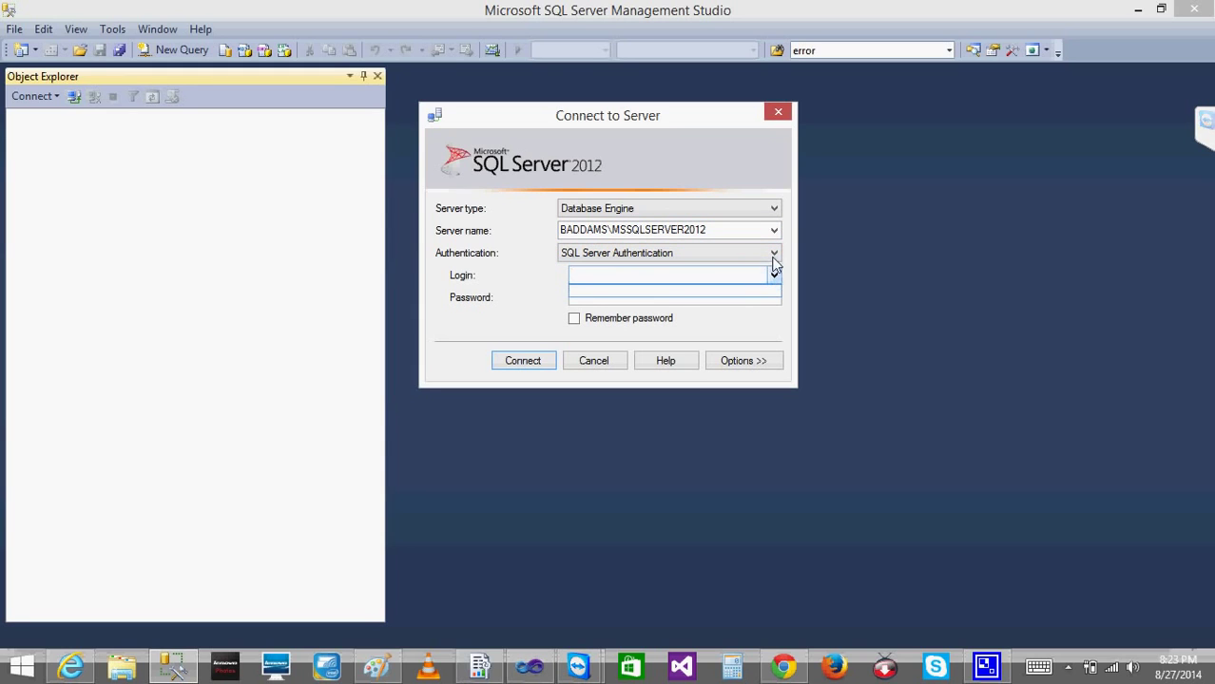
{"action": "left_click", "coordinate": [775, 263]}
{"action": "left_click", "coordinate": [700, 255]}
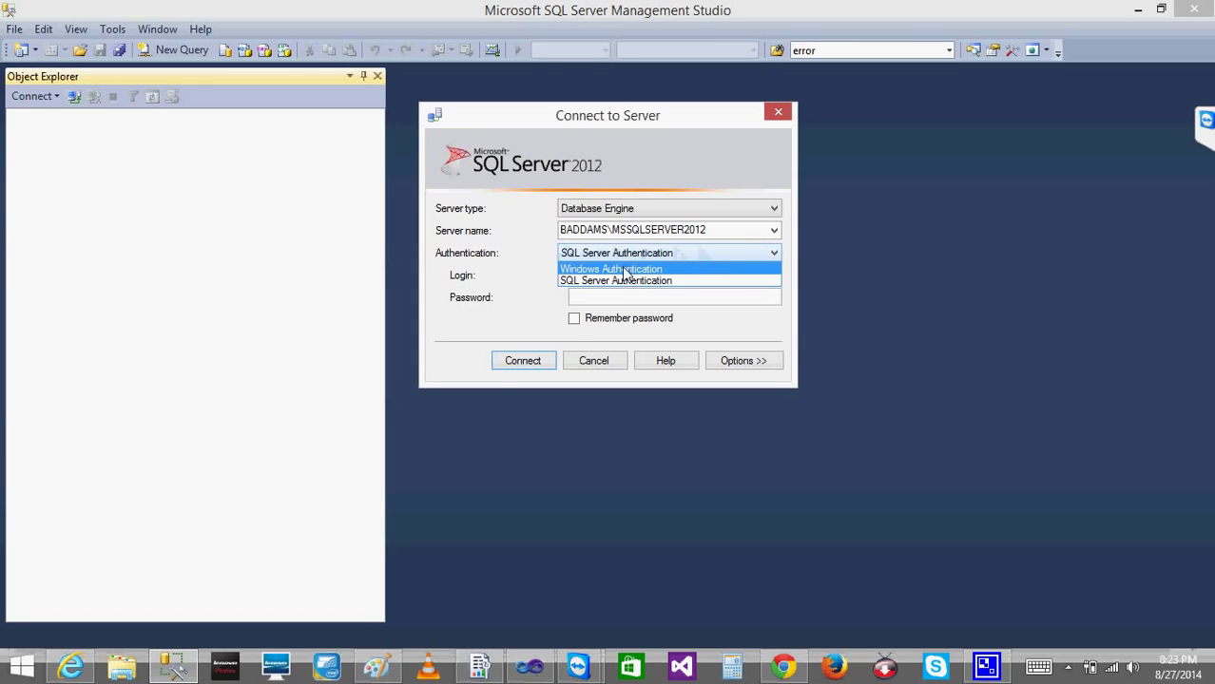
{"action": "left_click", "coordinate": [618, 269]}
{"action": "left_click", "coordinate": [515, 361]}
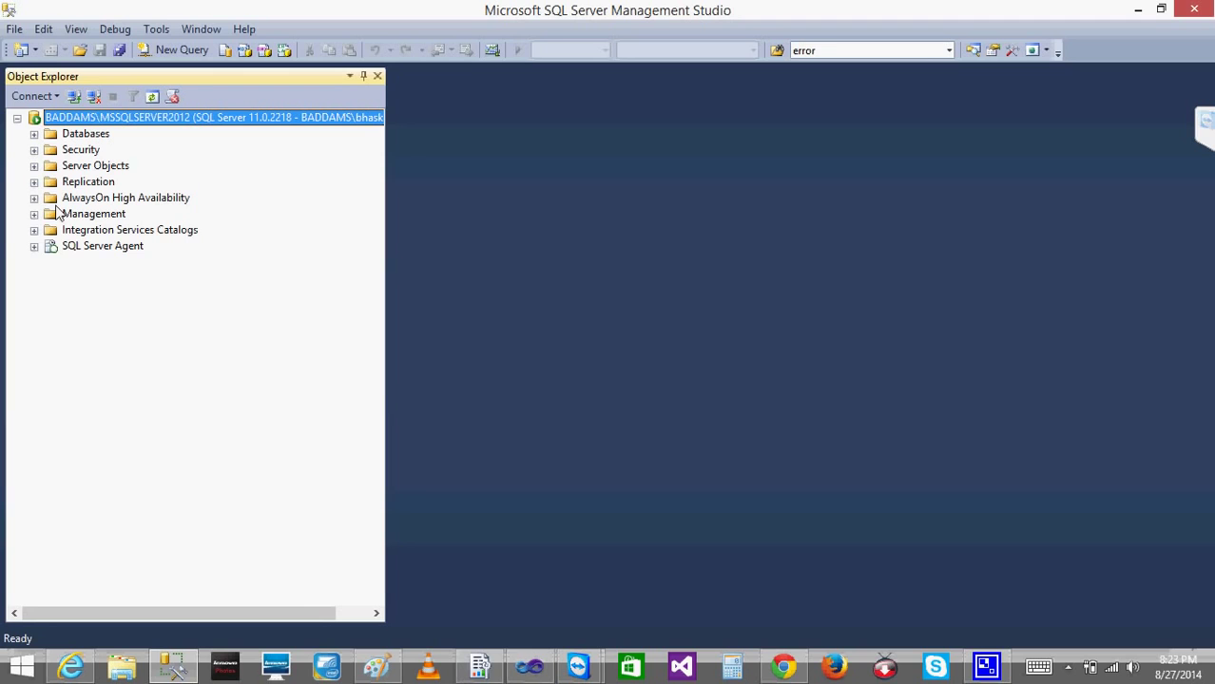
Expand the server's Security logins and copy the name of the user's Windows login.
{"action": "left_click", "coordinate": [34, 150]}
{"action": "left_click", "coordinate": [50, 166]}
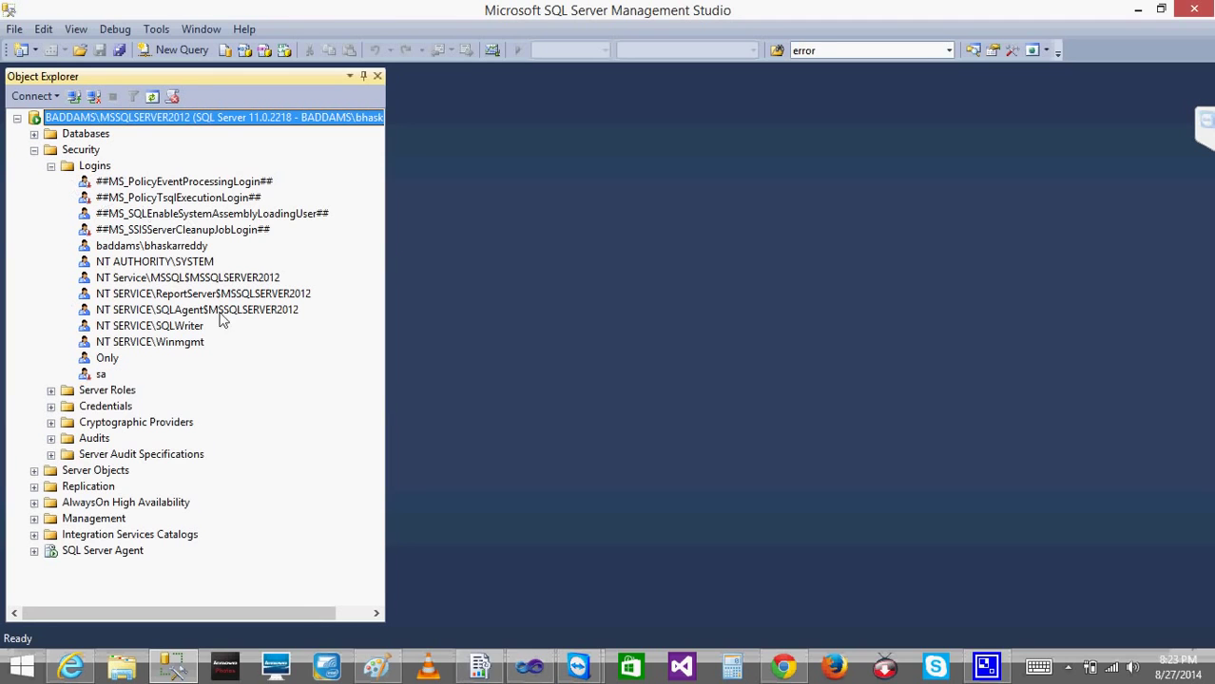
{"action": "left_click", "coordinate": [172, 247]}
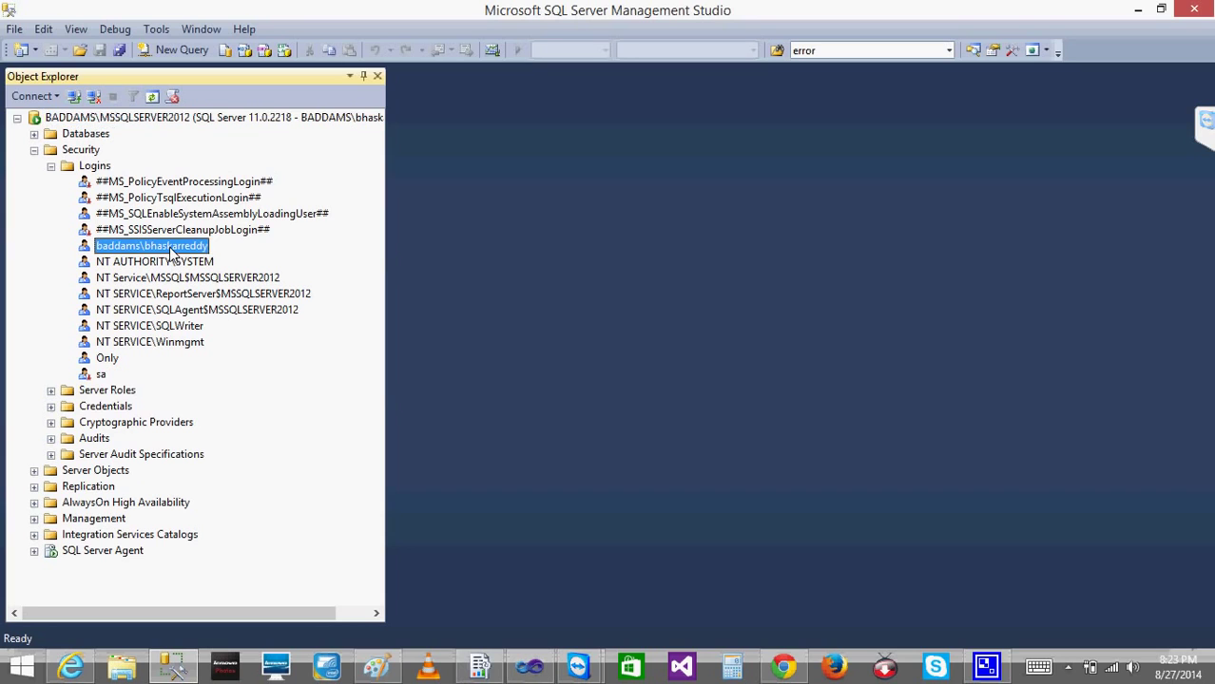
{"action": "left_click", "coordinate": [172, 247]}
{"action": "key", "text": "ctrl+c"}
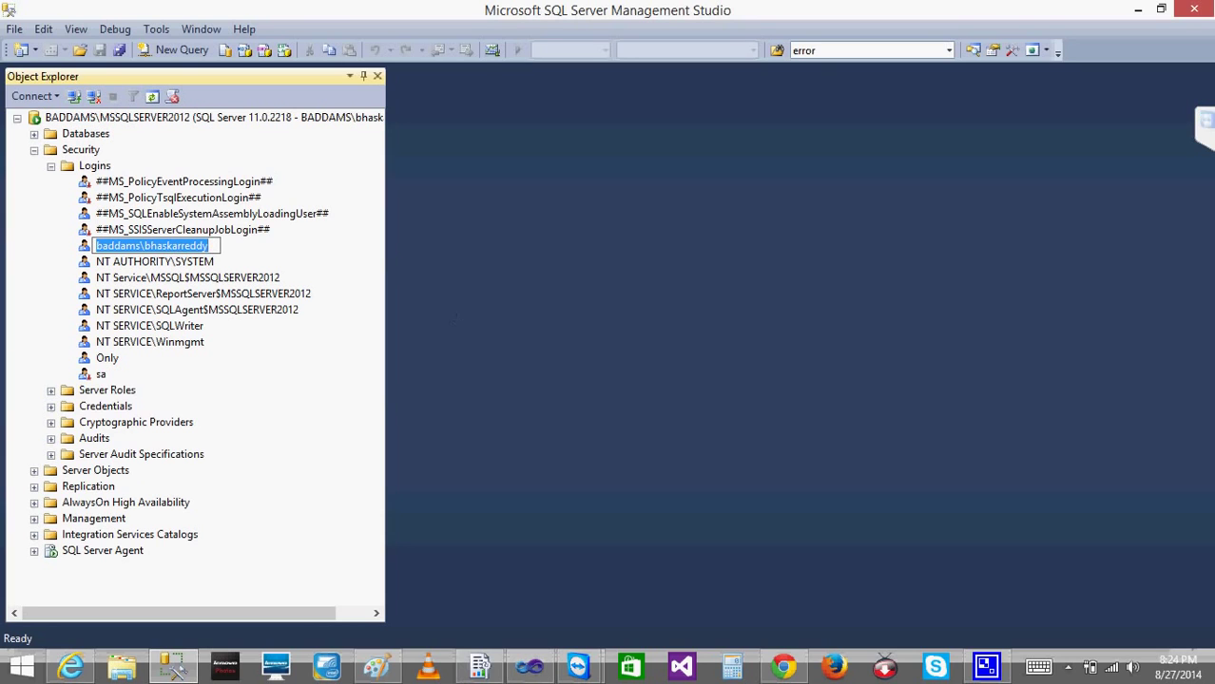
Return to Internet Explorer and replace the partial group or user name with the copied login name.
{"action": "left_click", "coordinate": [1138, 9]}
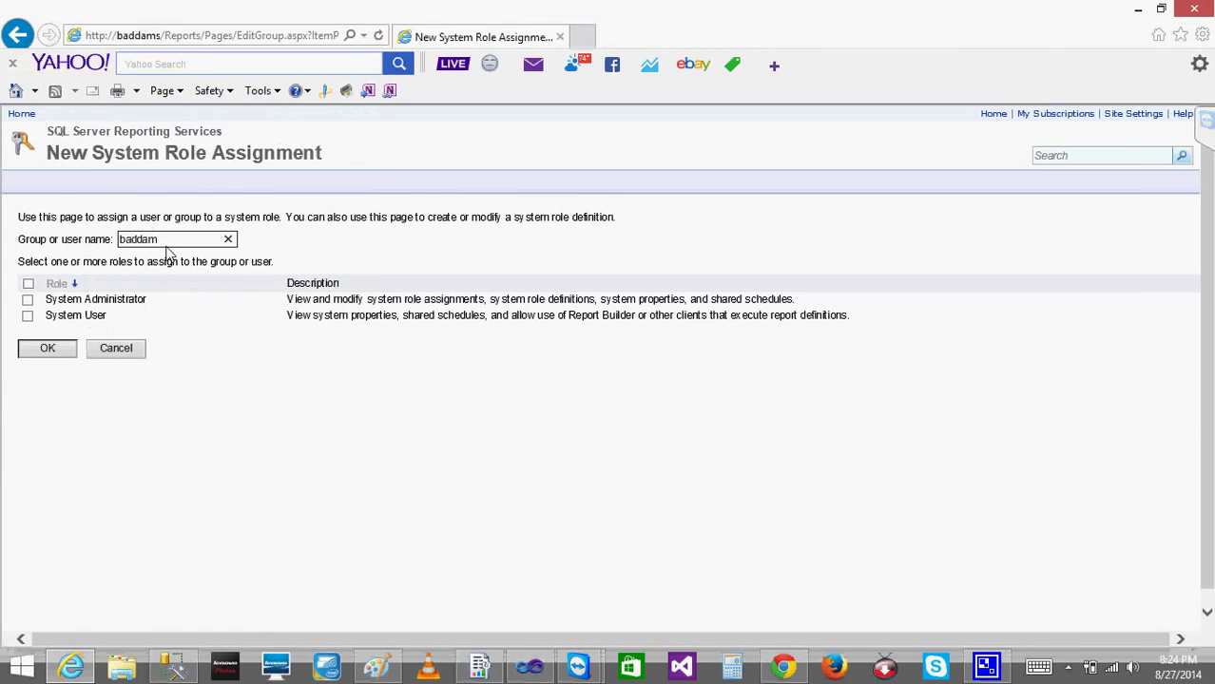
{"action": "key", "text": "BackSpace"}
{"action": "key", "text": "BackSpace"}
{"action": "key", "text": "BackSpace"}
{"action": "key", "text": "BackSpace"}
{"action": "key", "text": "BackSpace"}
{"action": "key", "text": "ctrl+v"}
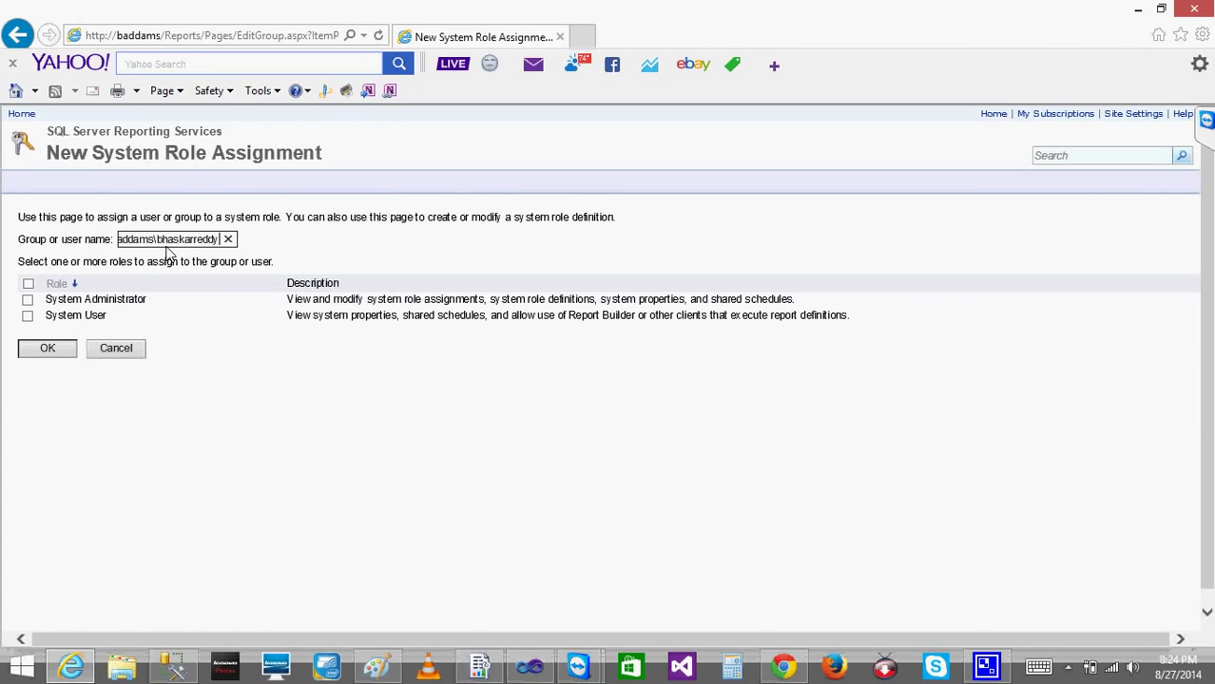
Assign both the System Administrator and System User roles to the entered account and save the assignment.
{"action": "left_click", "coordinate": [28, 299]}
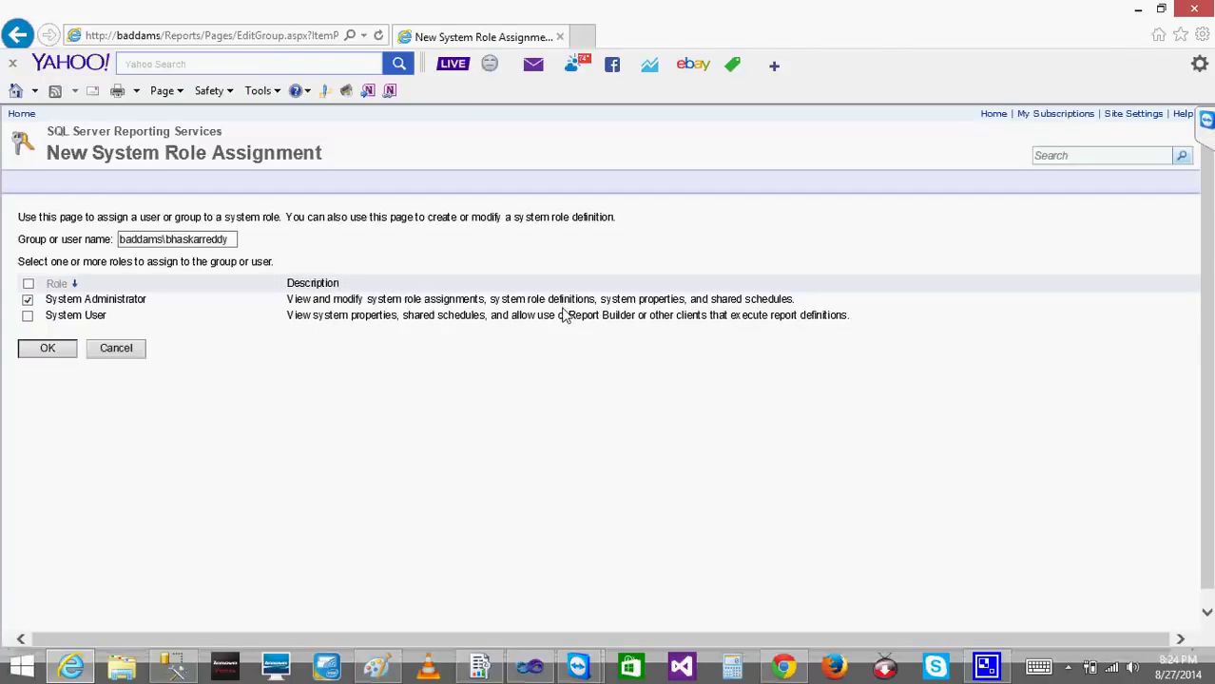
{"action": "left_click", "coordinate": [27, 316]}
{"action": "left_click", "coordinate": [47, 350]}
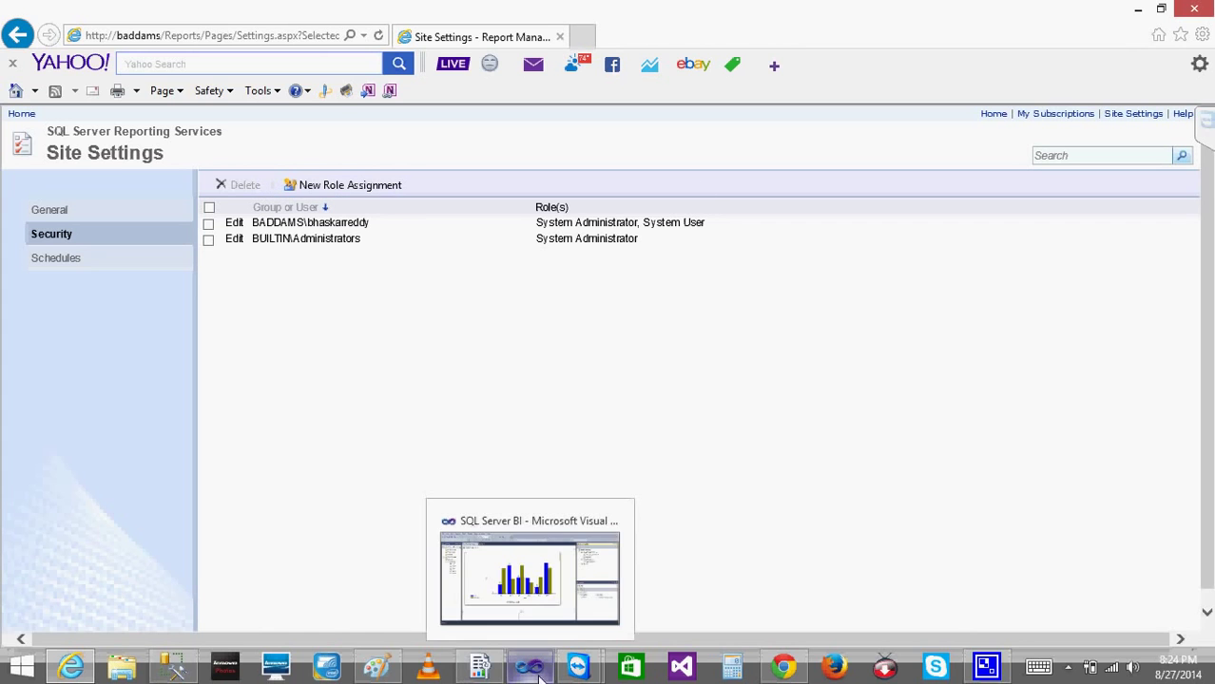
Switch to SQL Server Management Studio and connect to the Reporting Services server BADDAMS with Windows Authentication.
{"action": "mouse_move", "coordinate": [571, 674]}
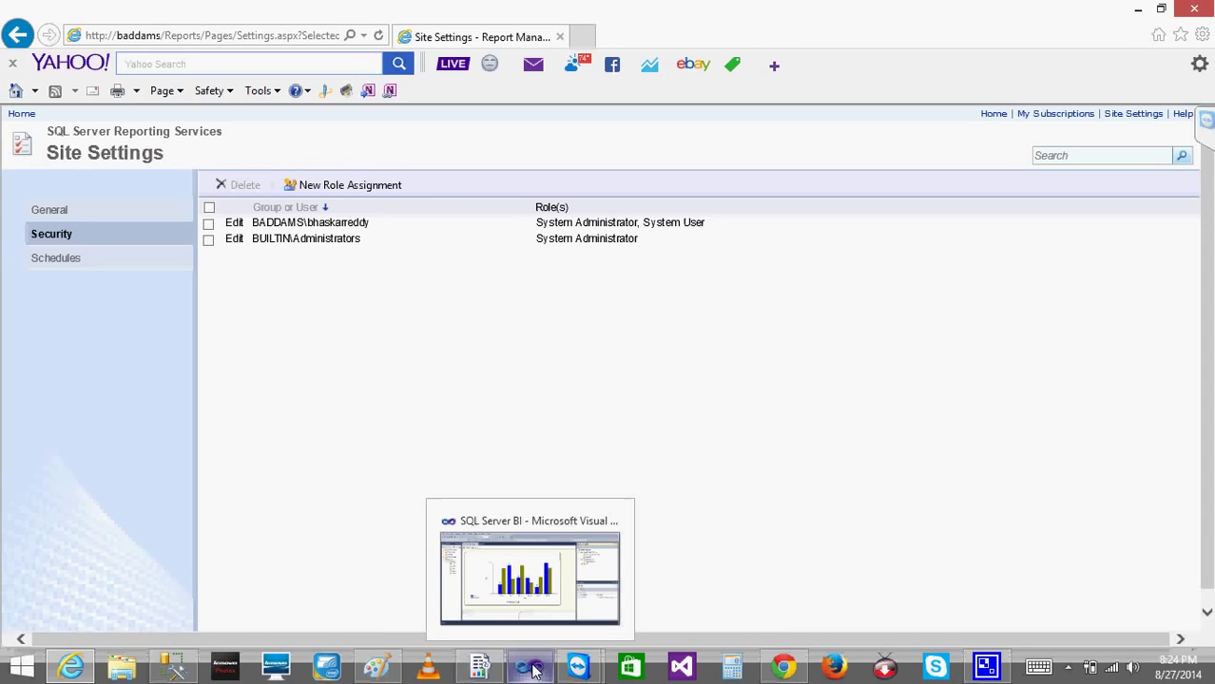
{"action": "left_click", "coordinate": [190, 675]}
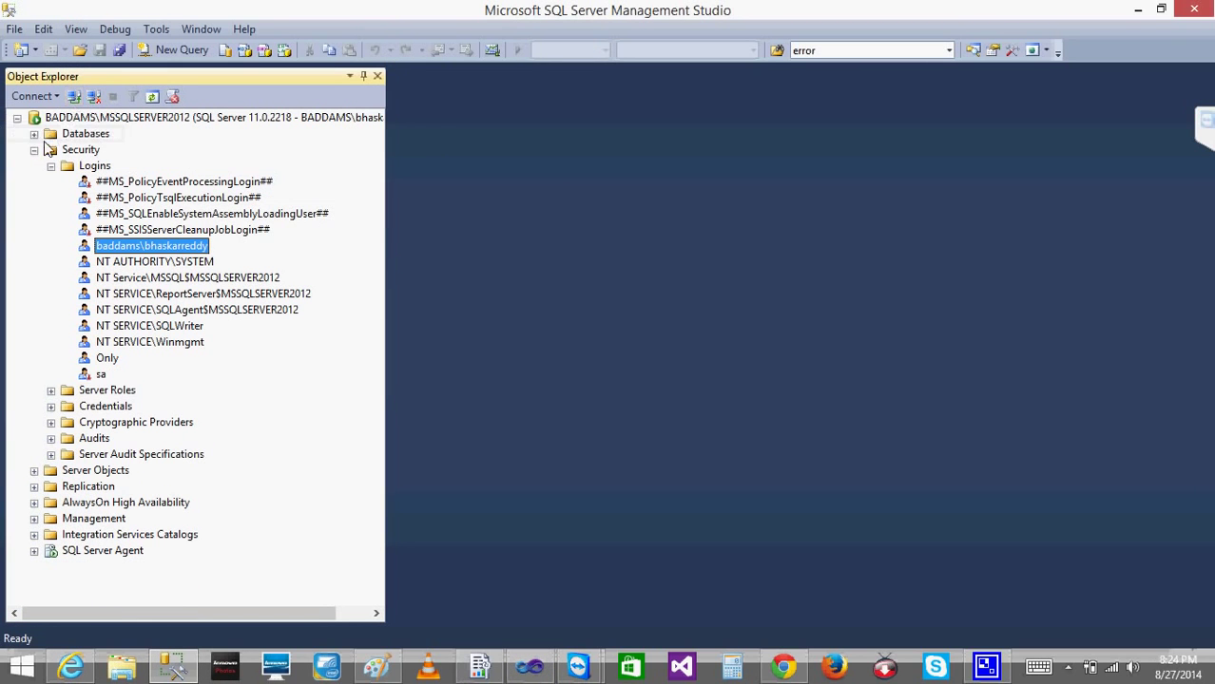
{"action": "left_click", "coordinate": [16, 118]}
{"action": "left_click", "coordinate": [76, 96]}
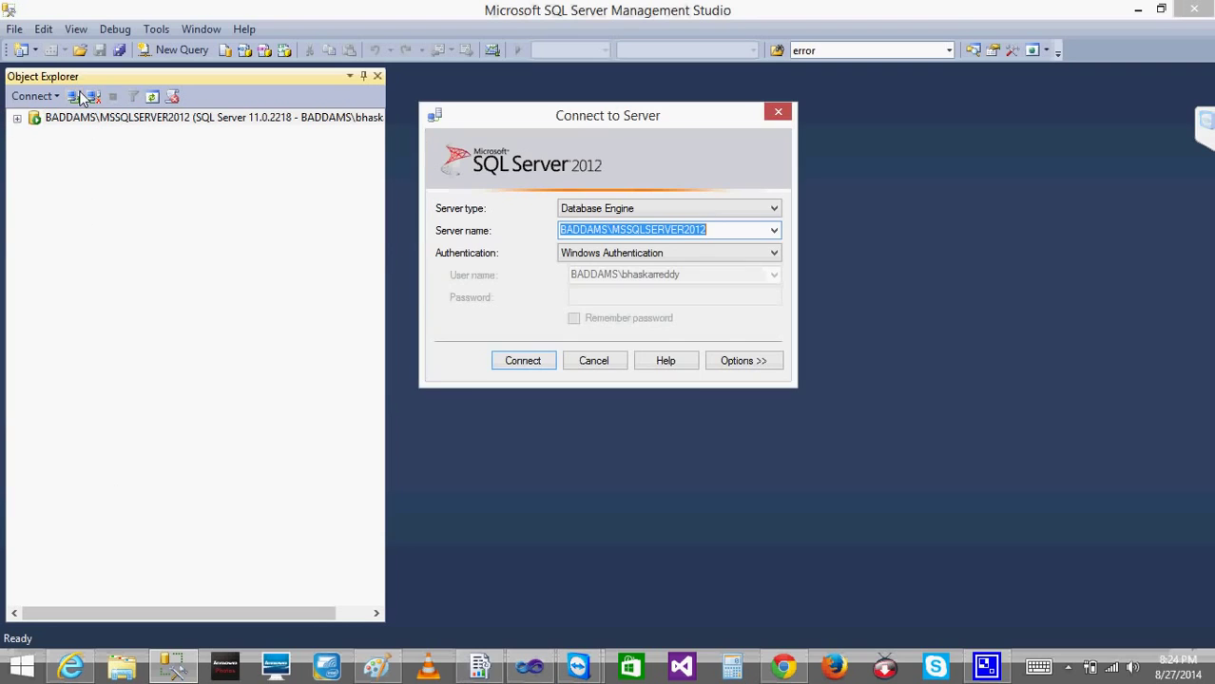
{"action": "left_click", "coordinate": [710, 214]}
{"action": "left_click", "coordinate": [609, 249]}
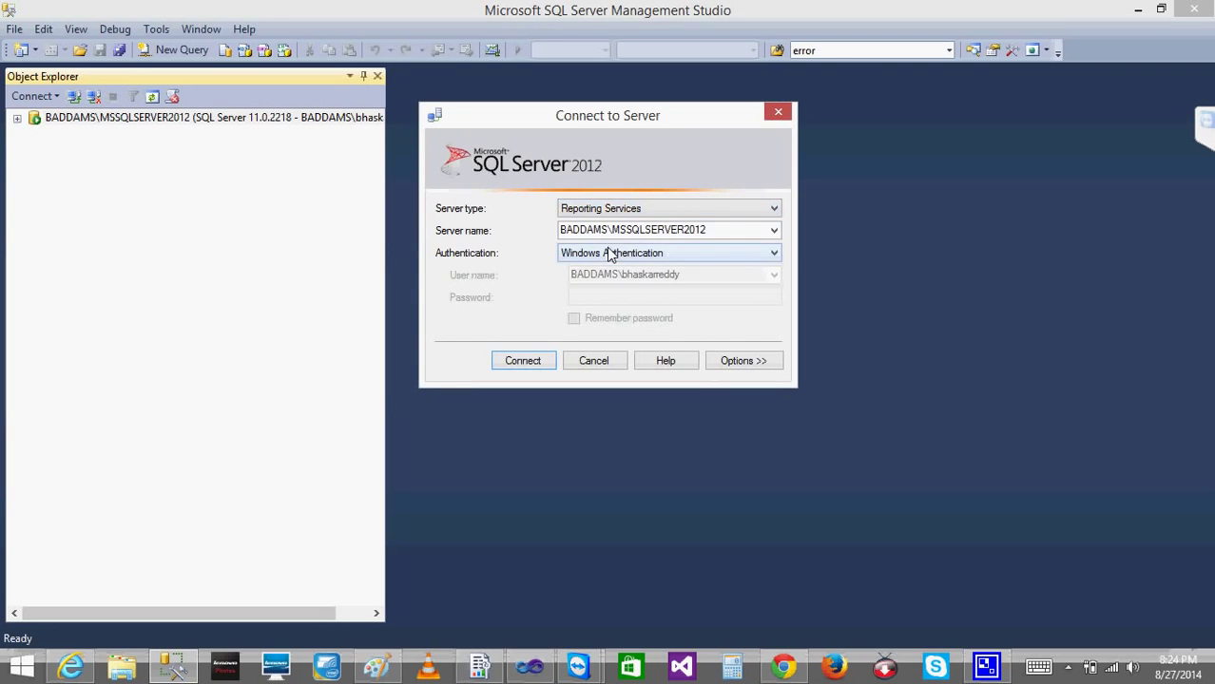
{"action": "double_click", "coordinate": [717, 229]}
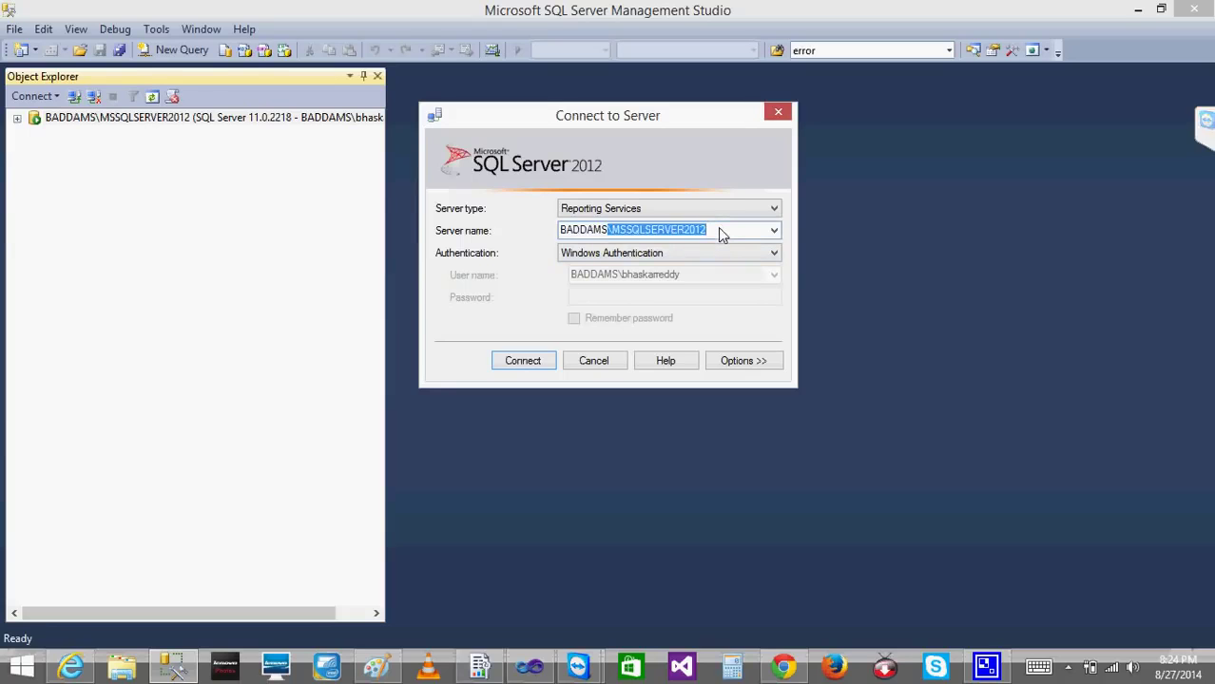
{"action": "key", "text": "BackSpace"}
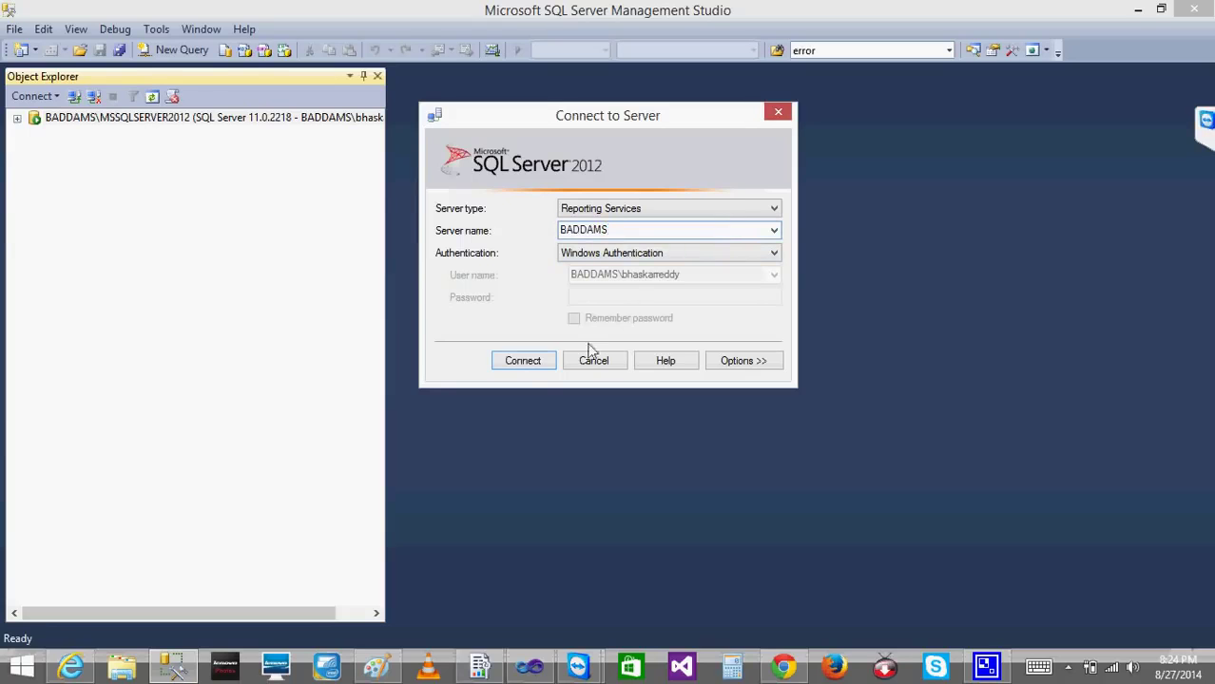
{"action": "left_click", "coordinate": [524, 360]}
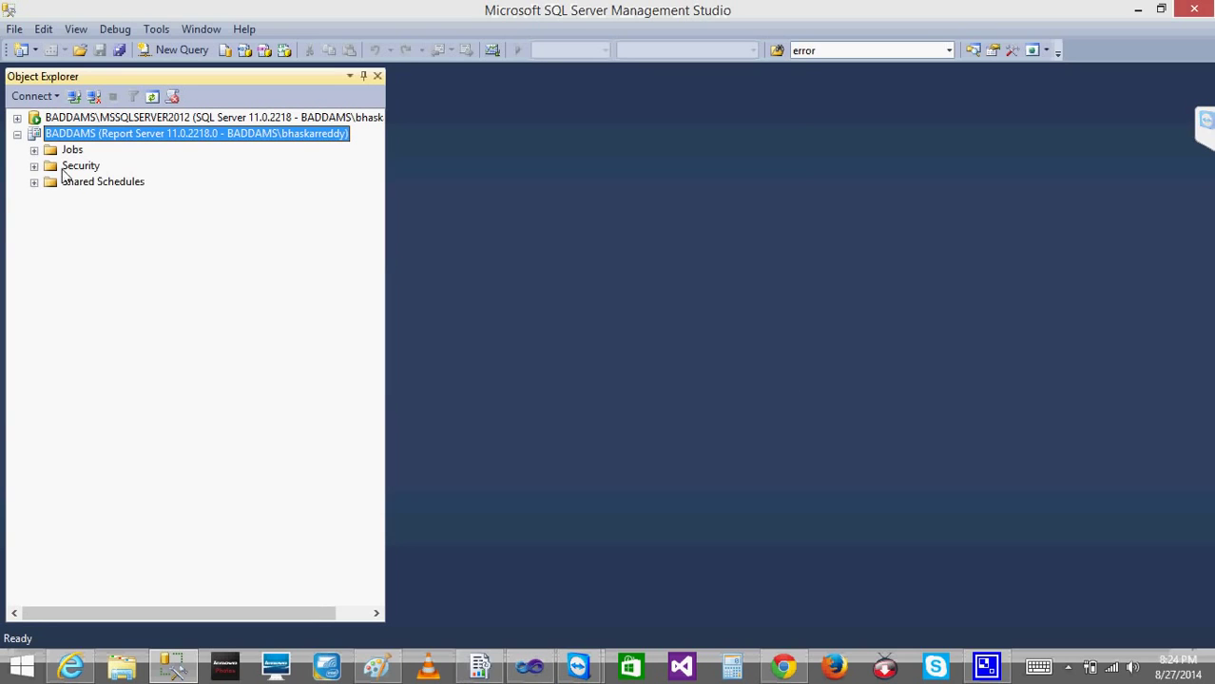
Expand the report server's Security roles and look over the predefined roles, including Content Manager, My Reports and Report Builder.
{"action": "left_click", "coordinate": [34, 167]}
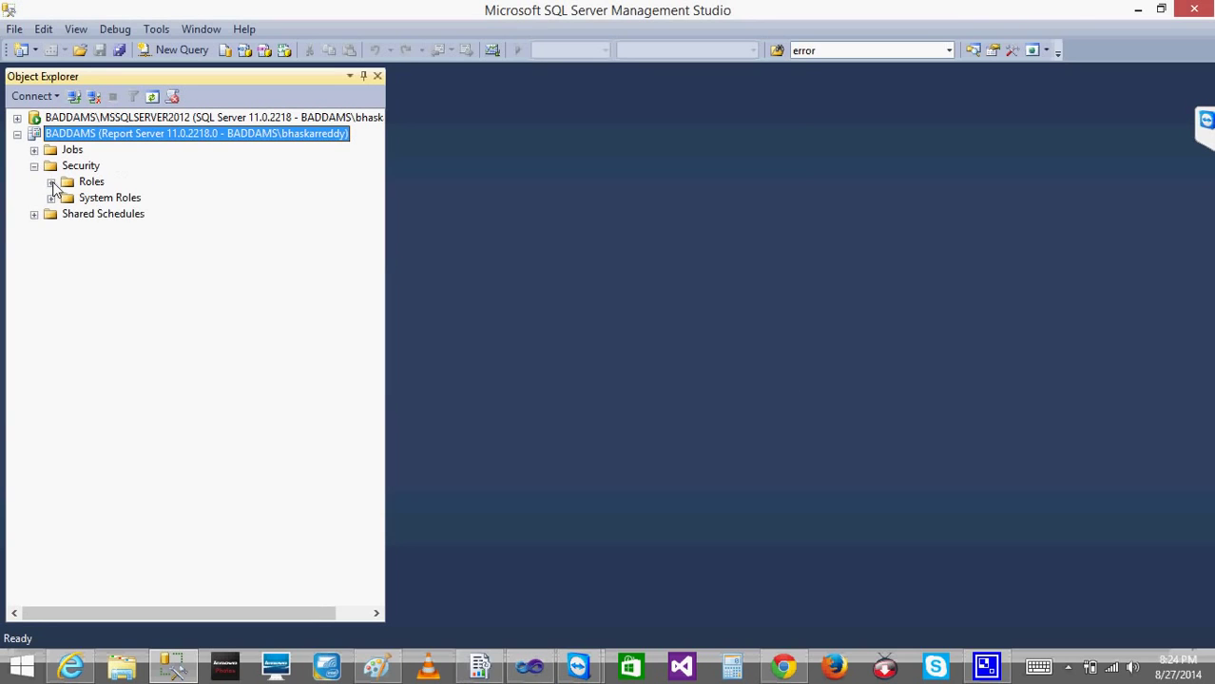
{"action": "left_click", "coordinate": [51, 182]}
{"action": "left_click", "coordinate": [140, 214]}
{"action": "left_click", "coordinate": [130, 231]}
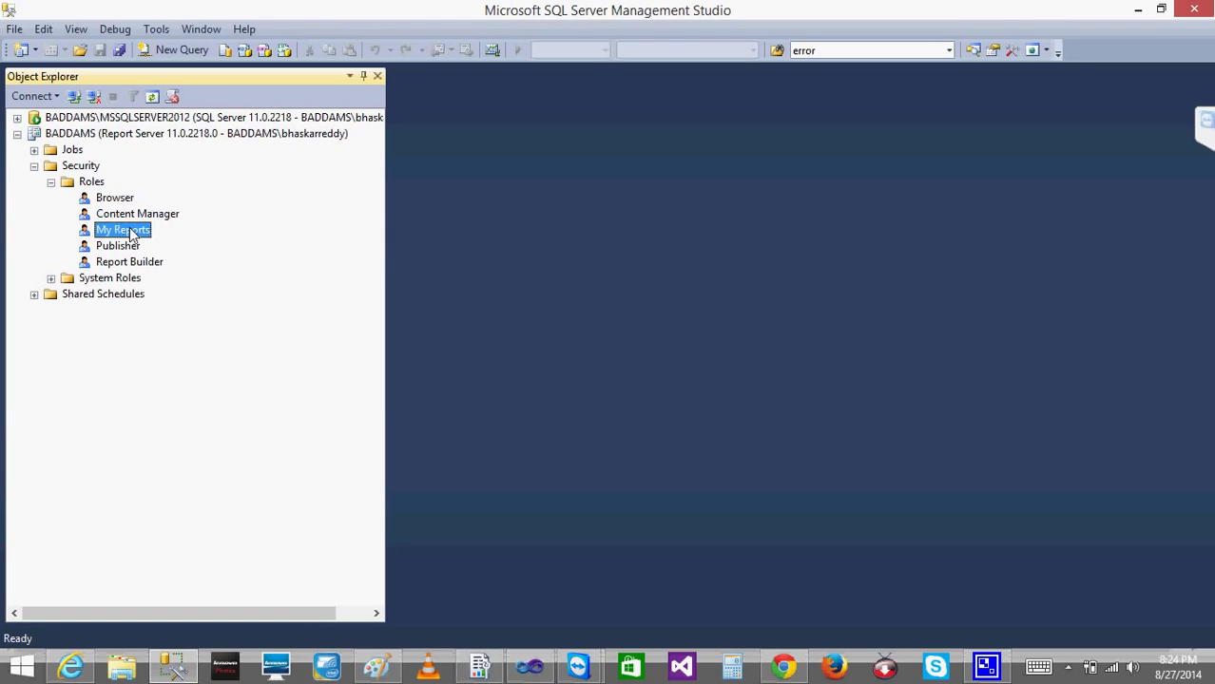
{"action": "left_click", "coordinate": [128, 262]}
{"action": "left_click", "coordinate": [123, 232]}
{"action": "left_click", "coordinate": [122, 199]}
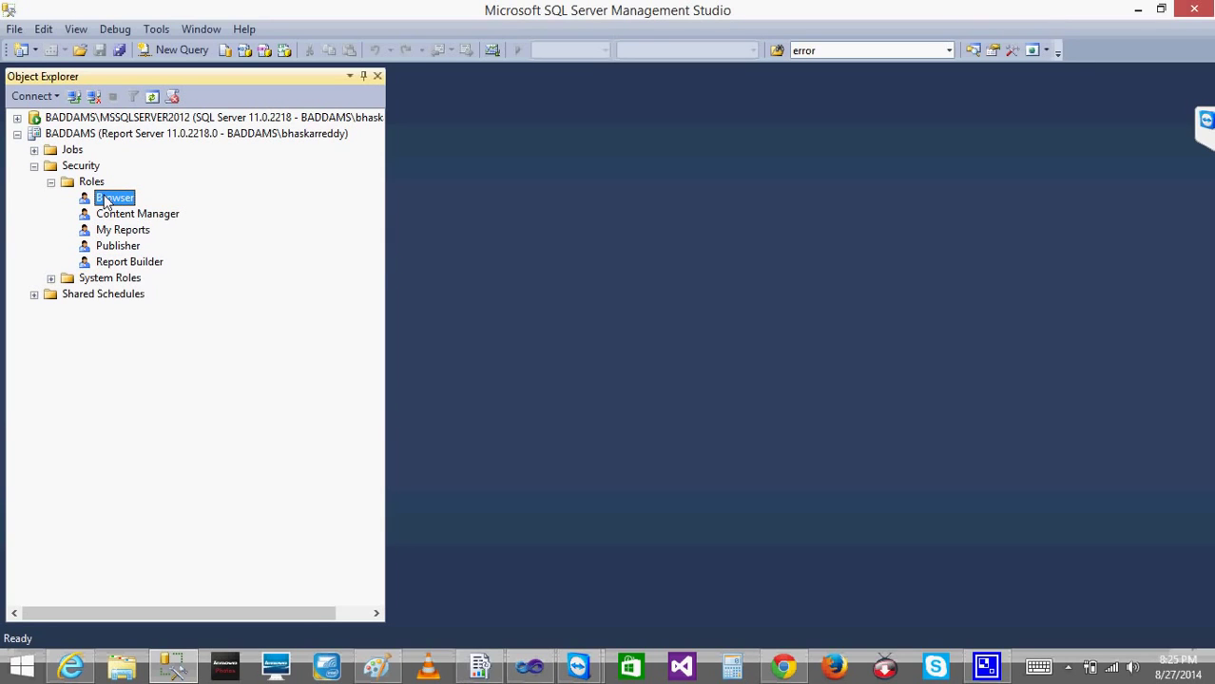
Examine the permitted tasks of the Browser and Publisher roles without changing them.
{"action": "double_click", "coordinate": [108, 199]}
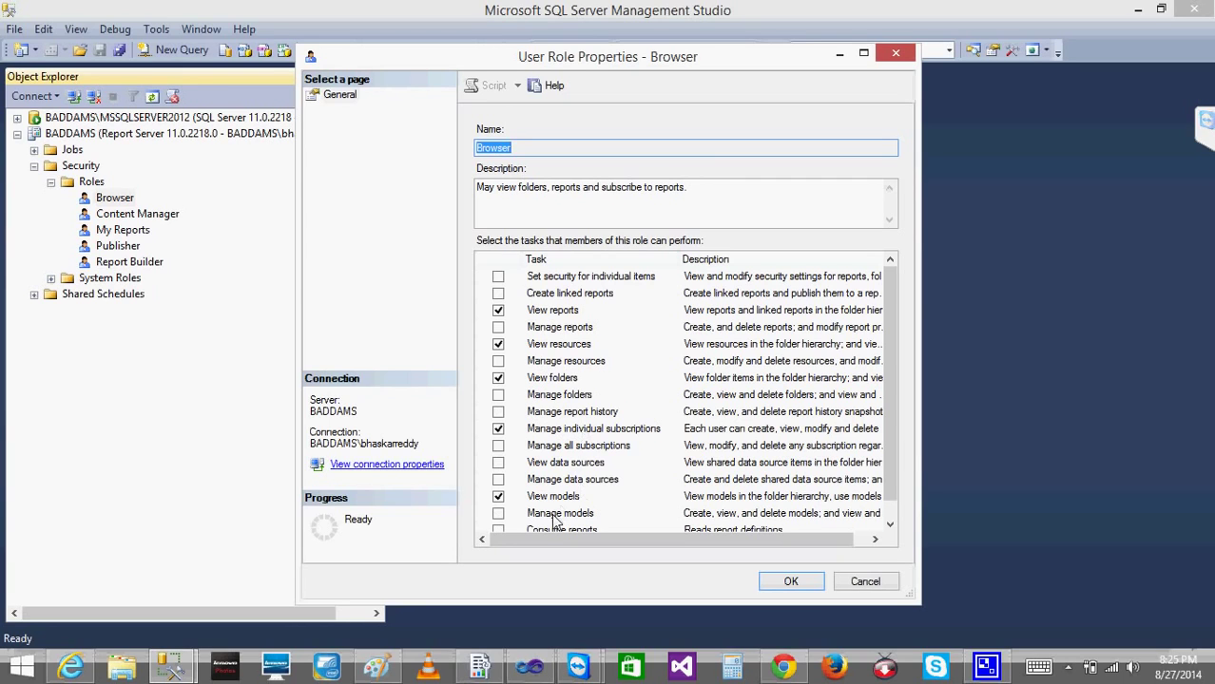
{"action": "mouse_move", "coordinate": [888, 401]}
{"action": "left_mouse_down"}
{"action": "mouse_move", "coordinate": [891, 426]}
{"action": "mouse_move", "coordinate": [891, 381]}
{"action": "left_mouse_up"}
{"action": "left_click", "coordinate": [865, 582]}
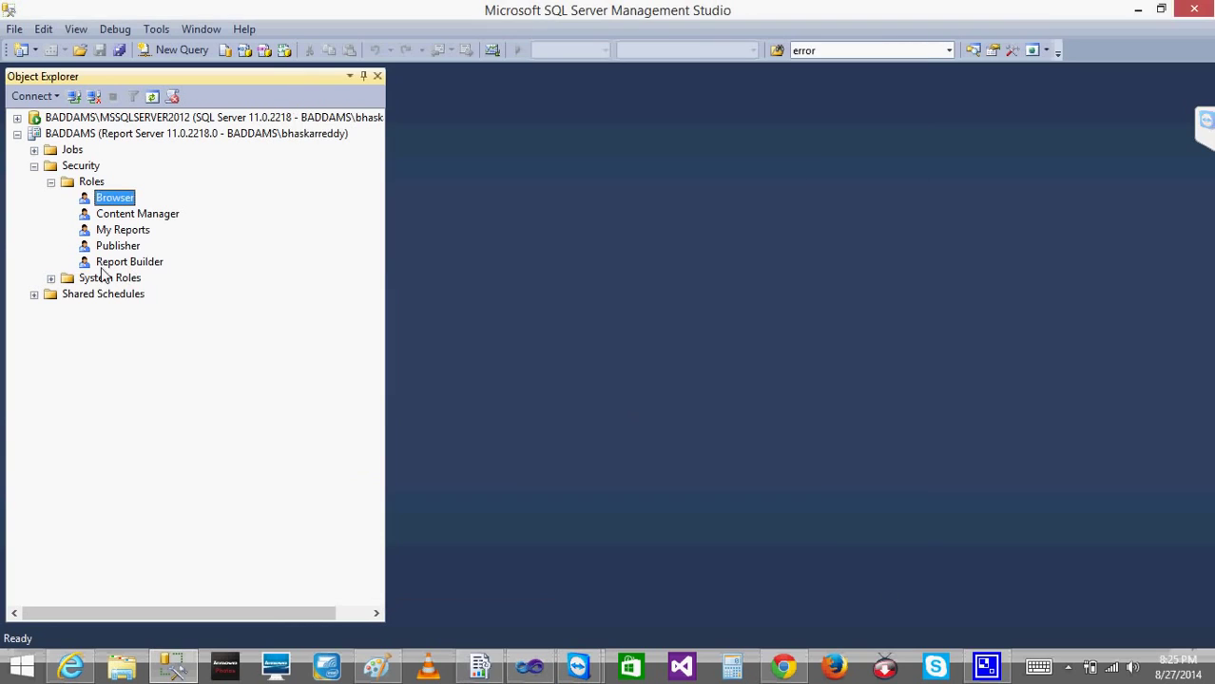
{"action": "double_click", "coordinate": [118, 247]}
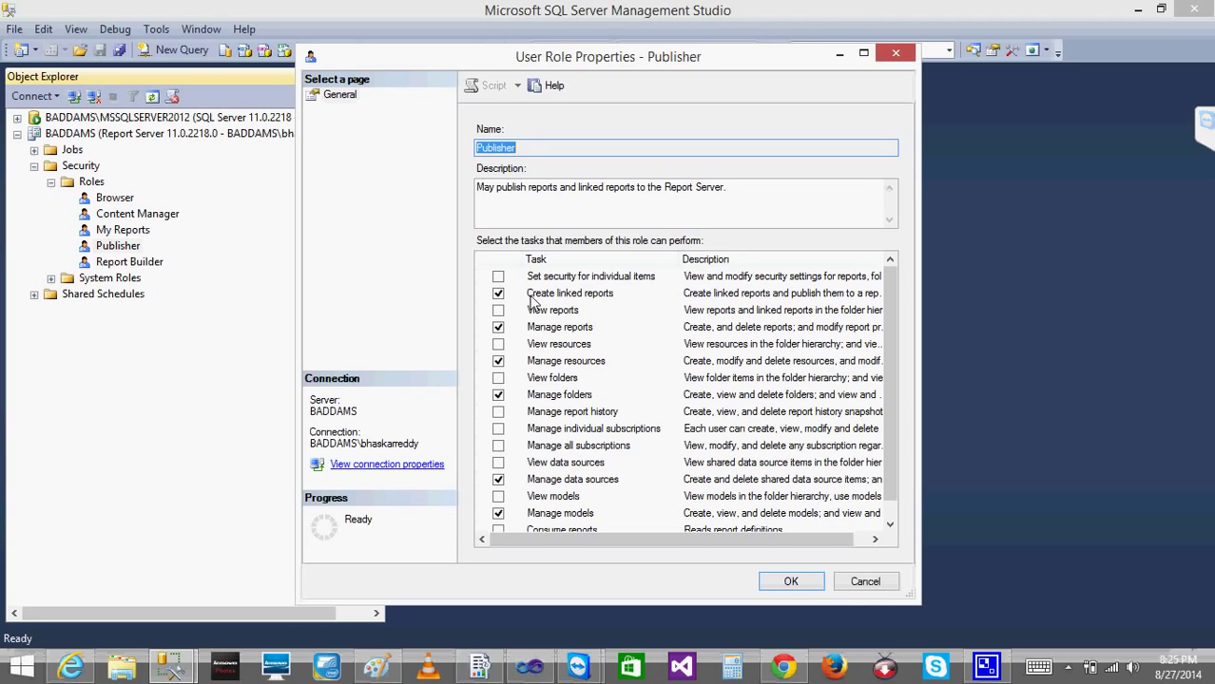
{"action": "left_click", "coordinate": [874, 583]}
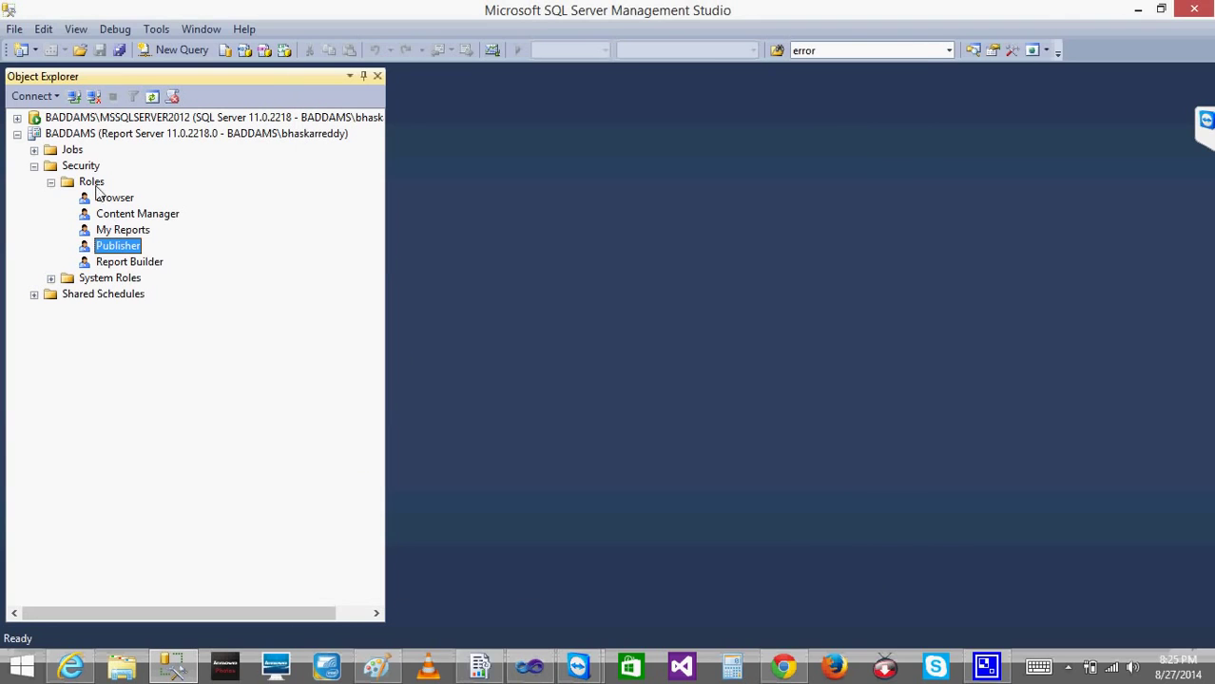
Create a user role named All with every task enabled, from Set security for individual items through Consume reports.
{"action": "right_click", "coordinate": [91, 184]}
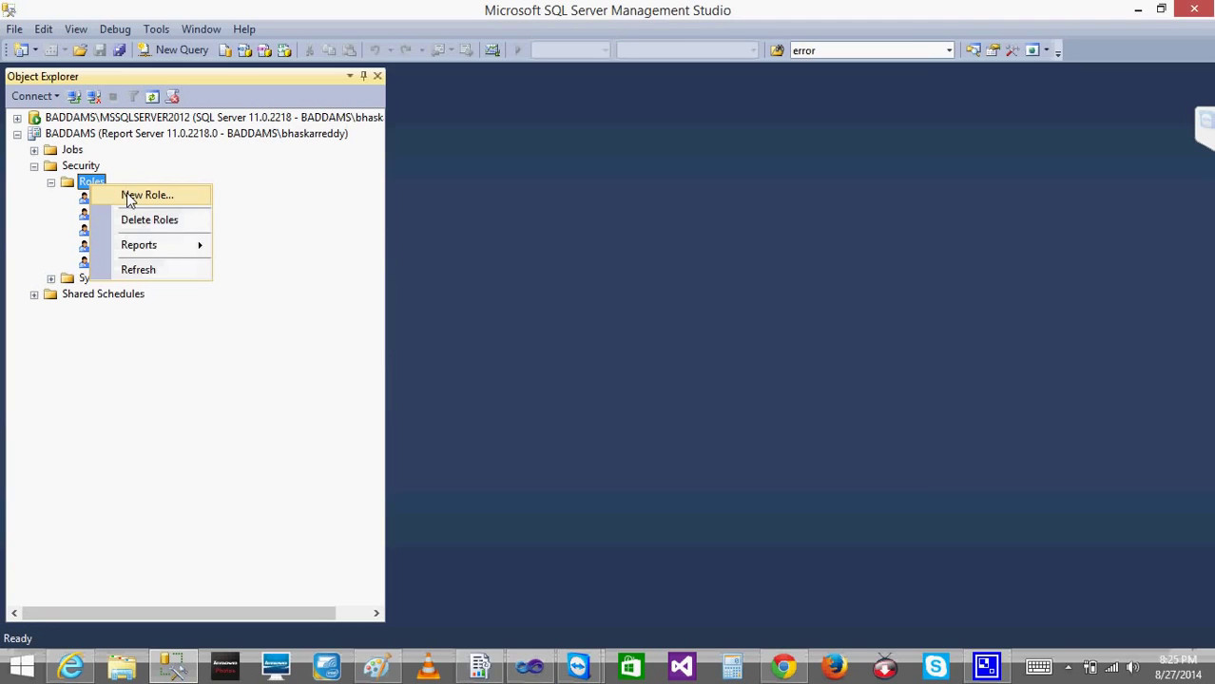
{"action": "left_click", "coordinate": [133, 195]}
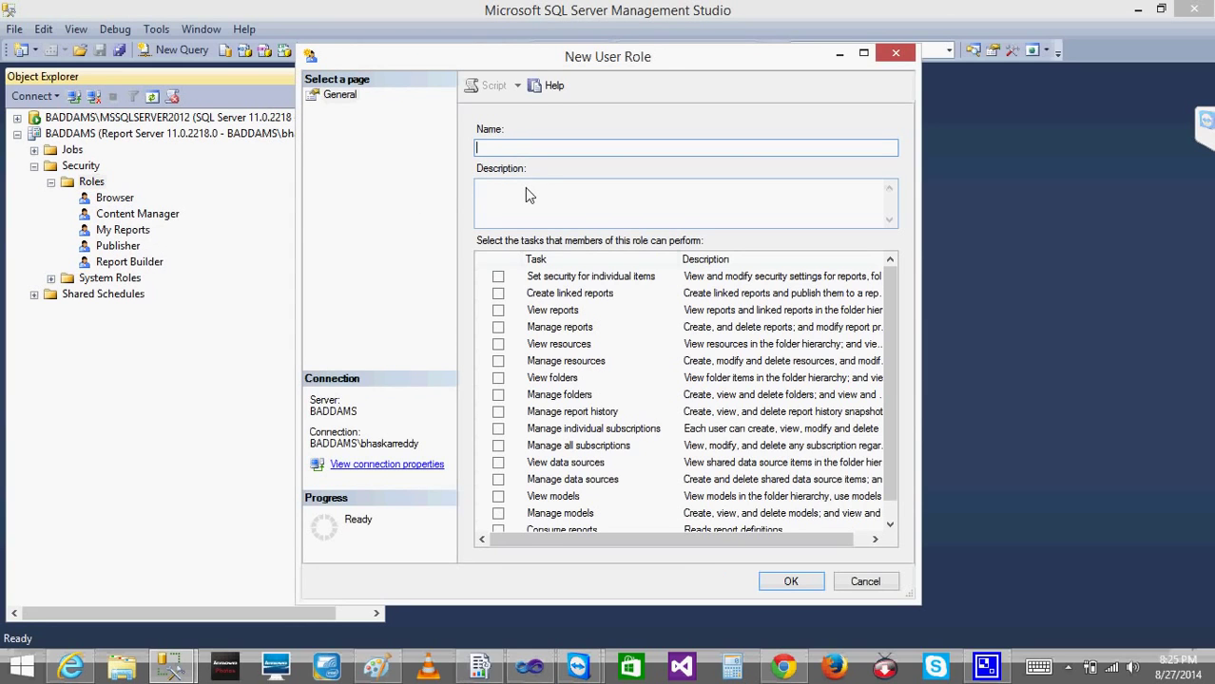
{"action": "type", "text": "All"}
{"action": "left_click", "coordinate": [498, 277]}
{"action": "left_click", "coordinate": [498, 294]}
{"action": "left_click", "coordinate": [498, 310]}
{"action": "left_click", "coordinate": [498, 327]}
{"action": "left_click", "coordinate": [498, 345]}
{"action": "left_click", "coordinate": [498, 361]}
{"action": "left_click", "coordinate": [498, 378]}
{"action": "left_click", "coordinate": [498, 394]}
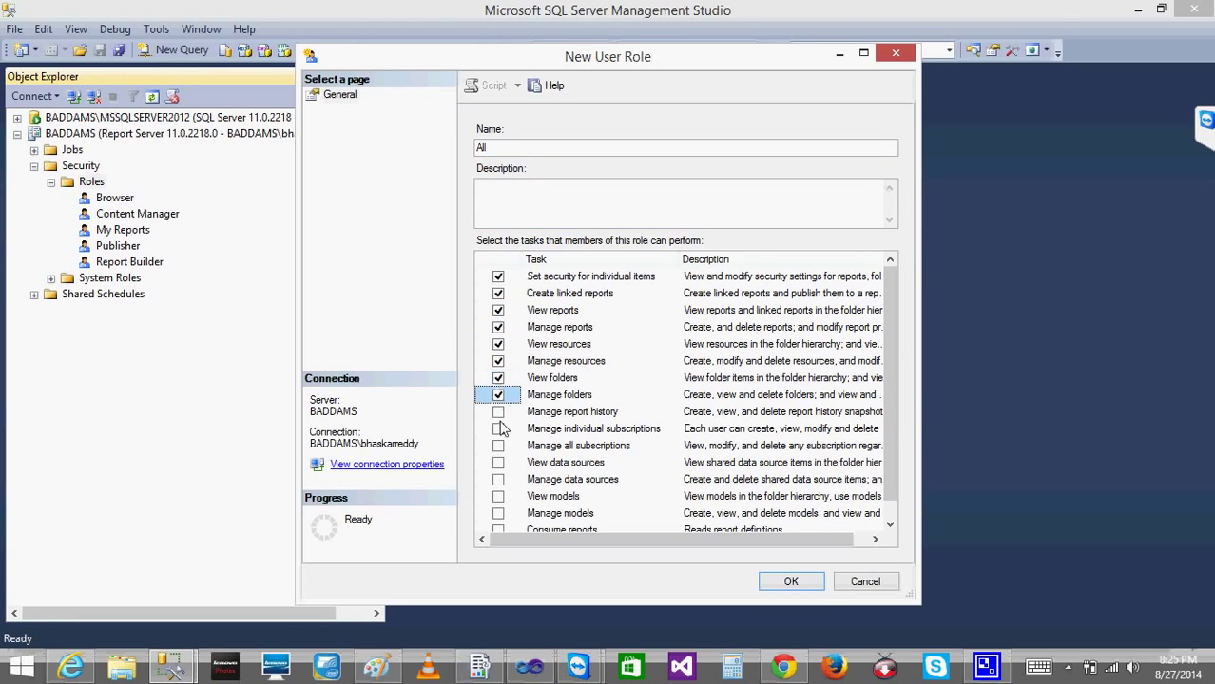
{"action": "left_click", "coordinate": [498, 429]}
{"action": "left_click", "coordinate": [498, 412]}
{"action": "left_click", "coordinate": [498, 446]}
{"action": "left_click", "coordinate": [498, 463]}
{"action": "left_click", "coordinate": [498, 479]}
{"action": "left_click", "coordinate": [498, 496]}
{"action": "left_click", "coordinate": [499, 513]}
{"action": "left_click", "coordinate": [499, 531]}
{"action": "left_click", "coordinate": [891, 528]}
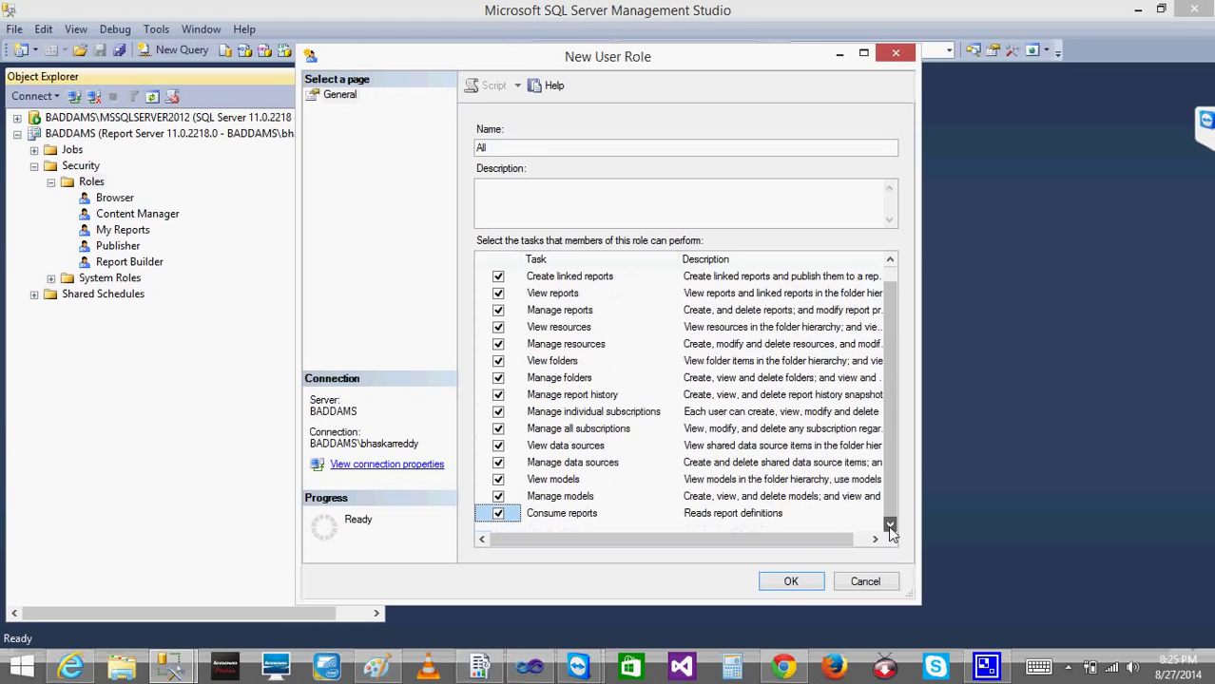
{"action": "left_click", "coordinate": [791, 581]}
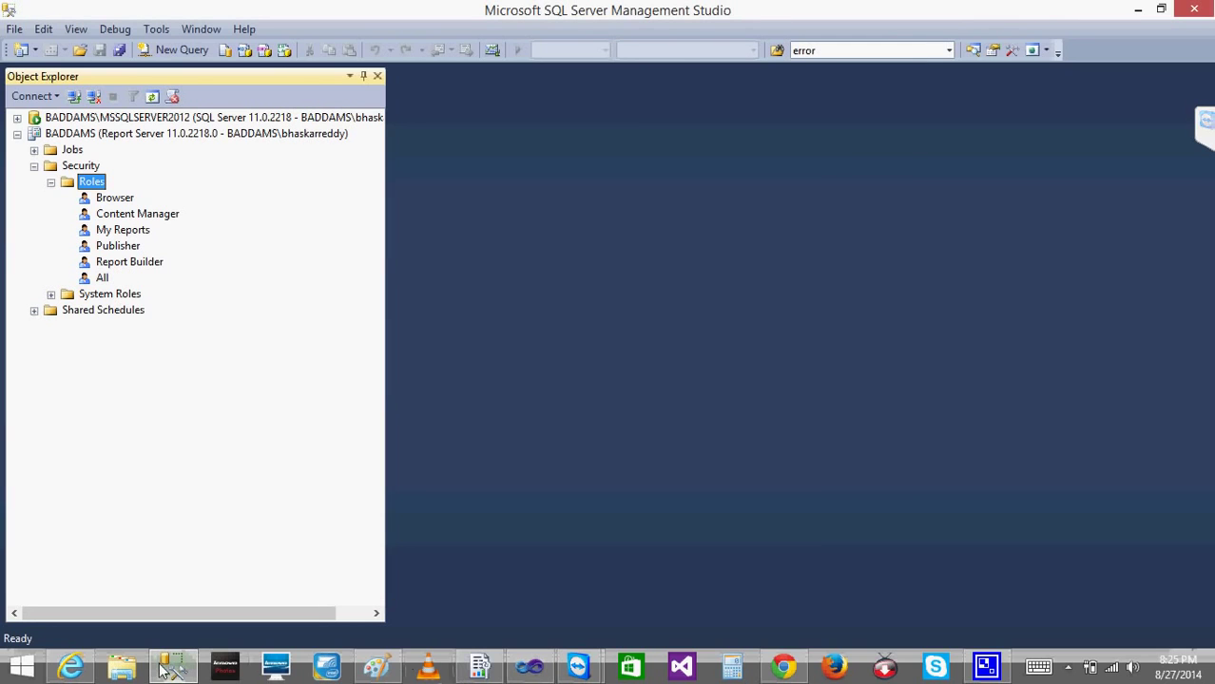
Switch to Chrome and reload the Report Manager folder page.
{"action": "left_click", "coordinate": [794, 672]}
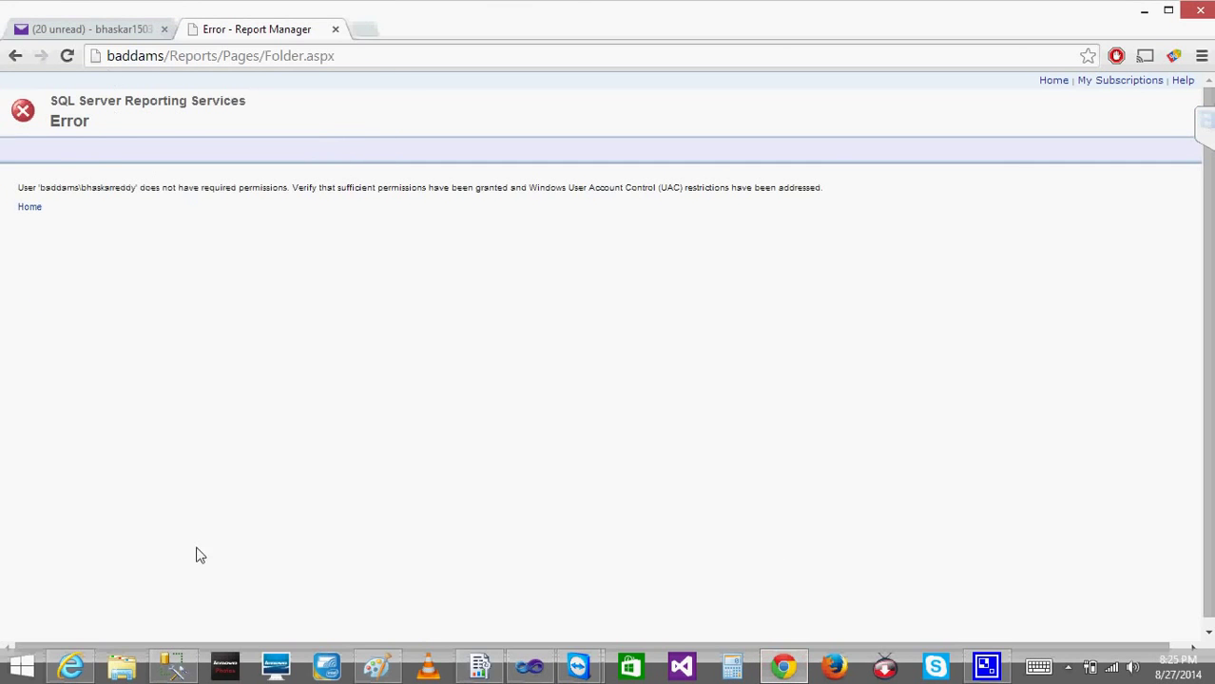
{"action": "left_click", "coordinate": [69, 668]}
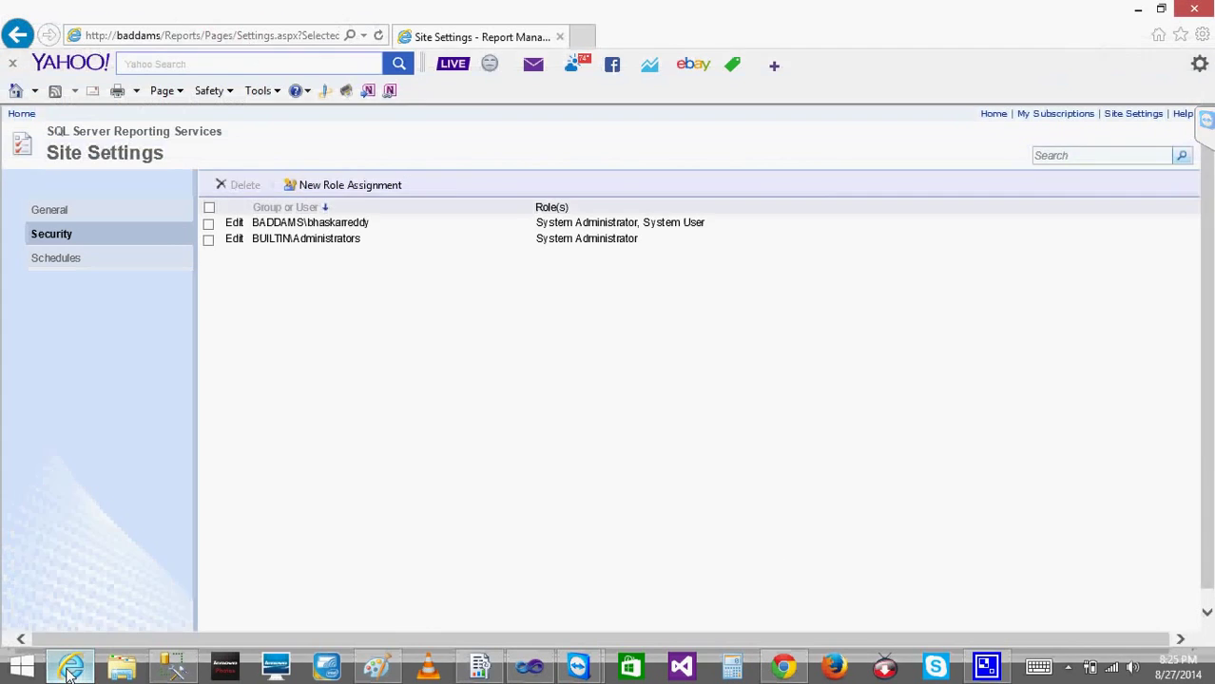
{"action": "left_click", "coordinate": [68, 670]}
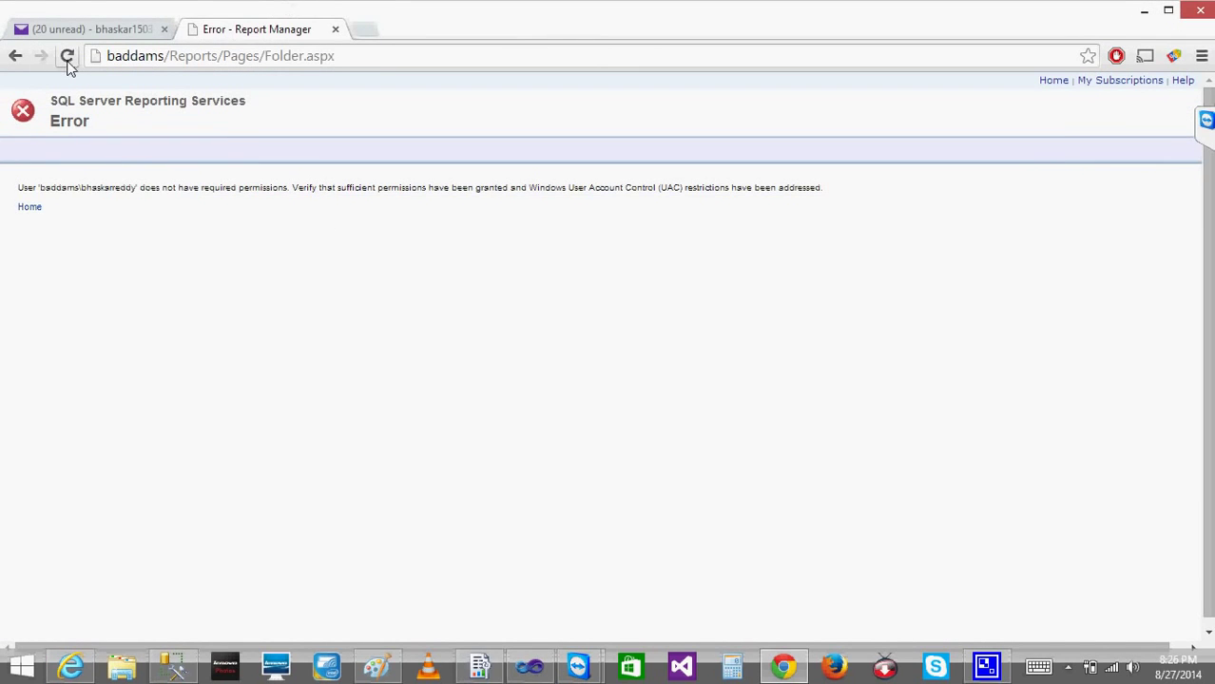
{"action": "left_click", "coordinate": [66, 59]}
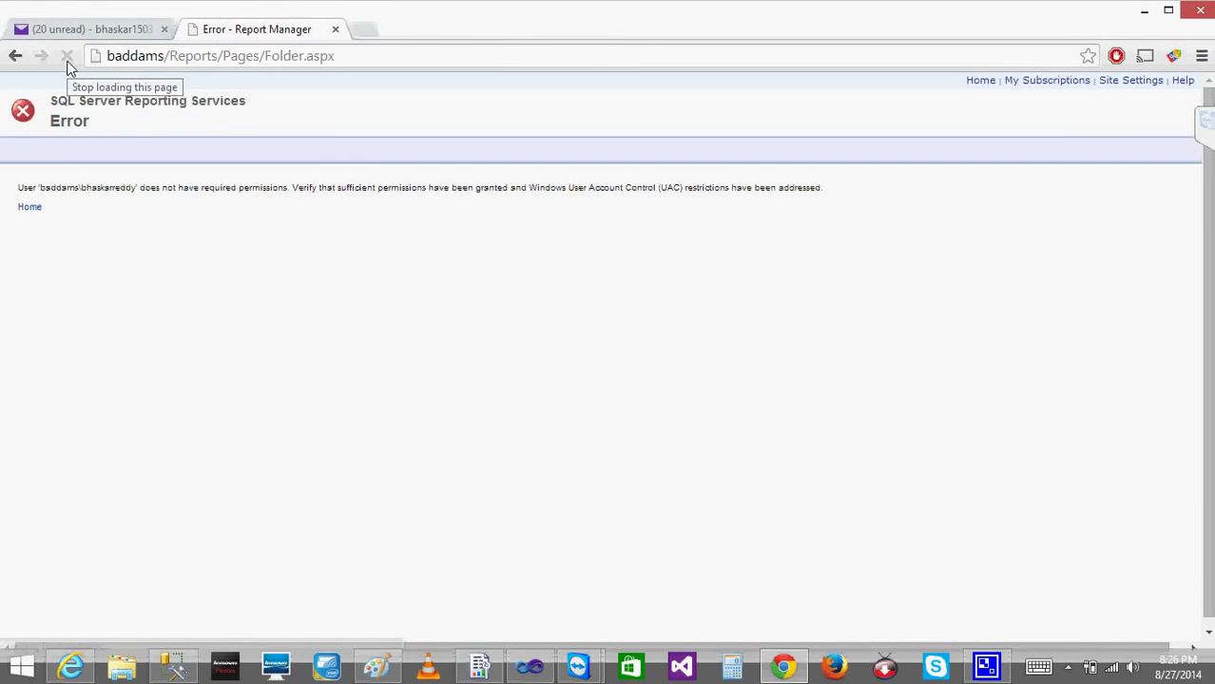
{"action": "left_click", "coordinate": [66, 58]}
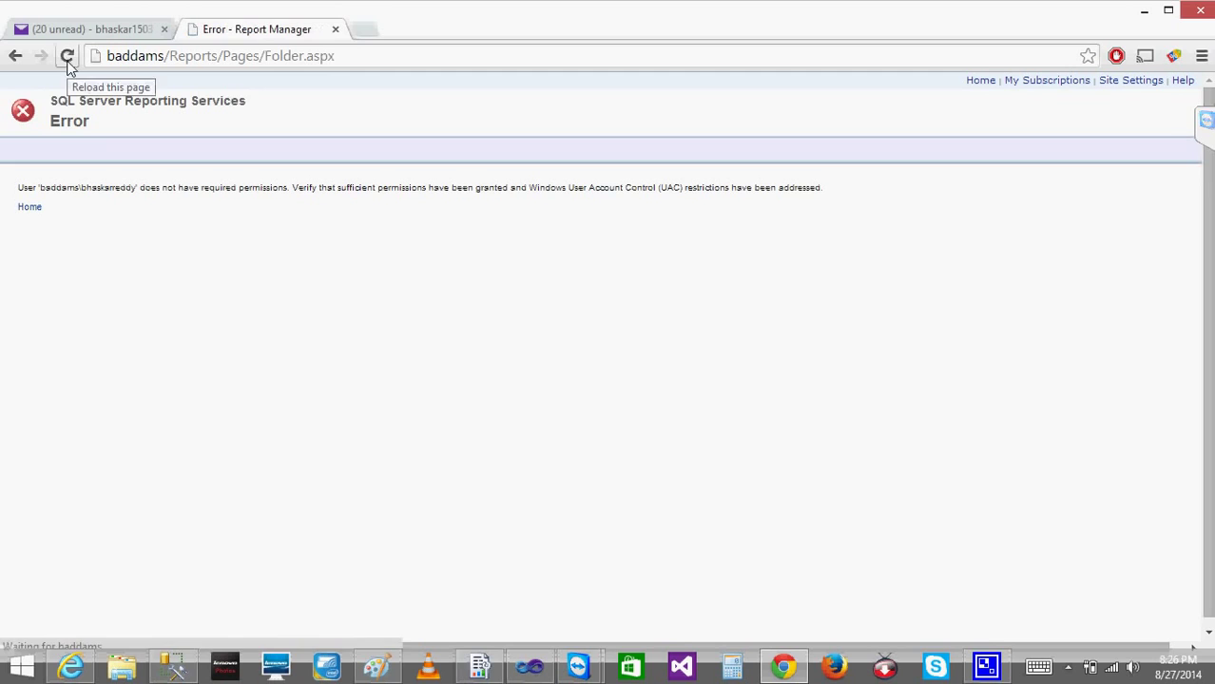
{"action": "left_click", "coordinate": [66, 59]}
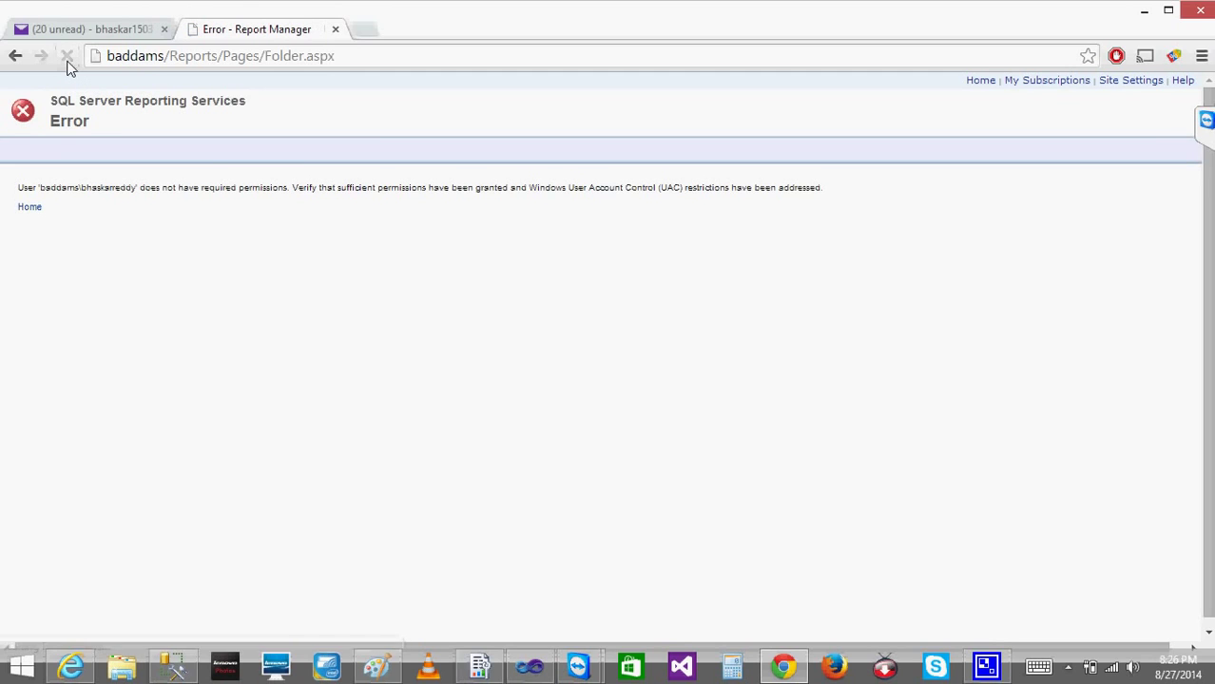
{"action": "left_click", "coordinate": [385, 64]}
Switch to Internet Explorer and view the SSRS Training folder's contents from the Report Manager home page.
{"action": "left_click", "coordinate": [179, 669]}
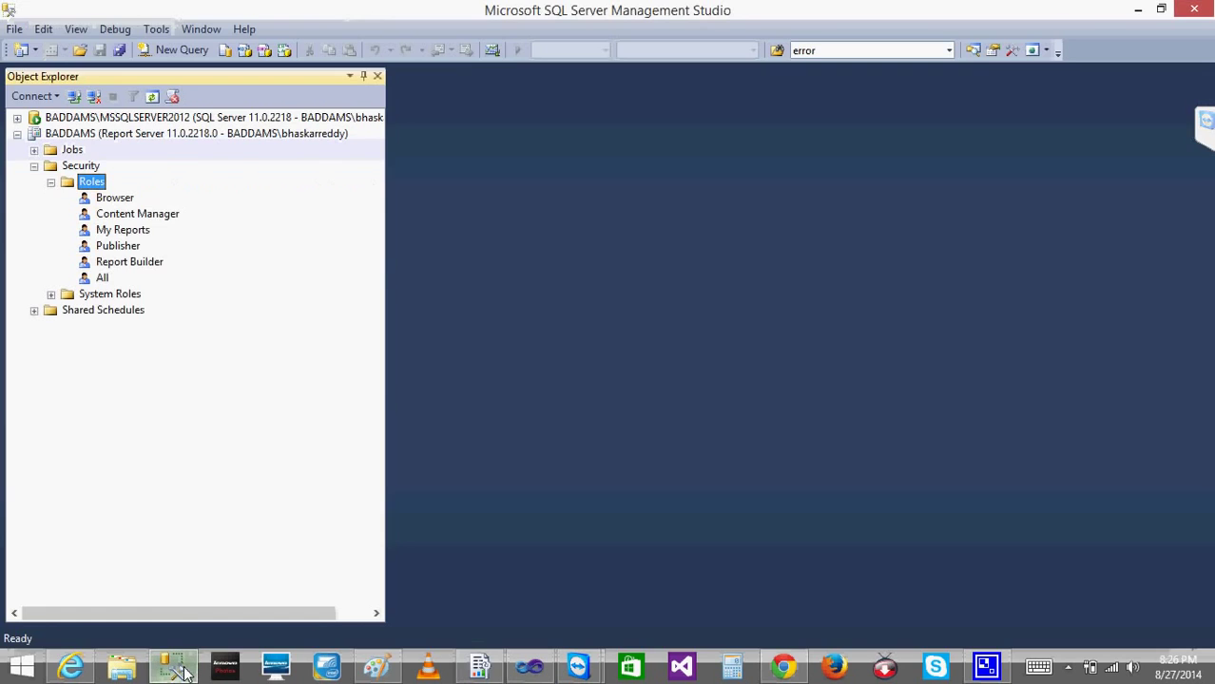
{"action": "left_click", "coordinate": [70, 669]}
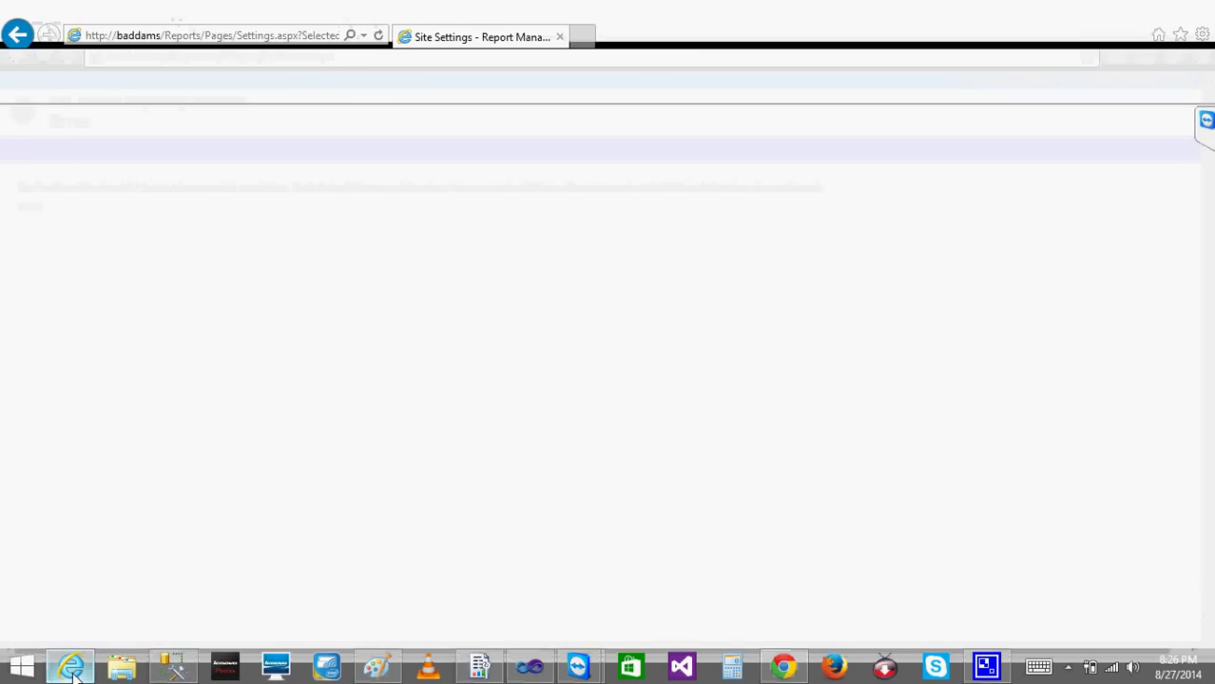
{"action": "left_click", "coordinate": [204, 35]}
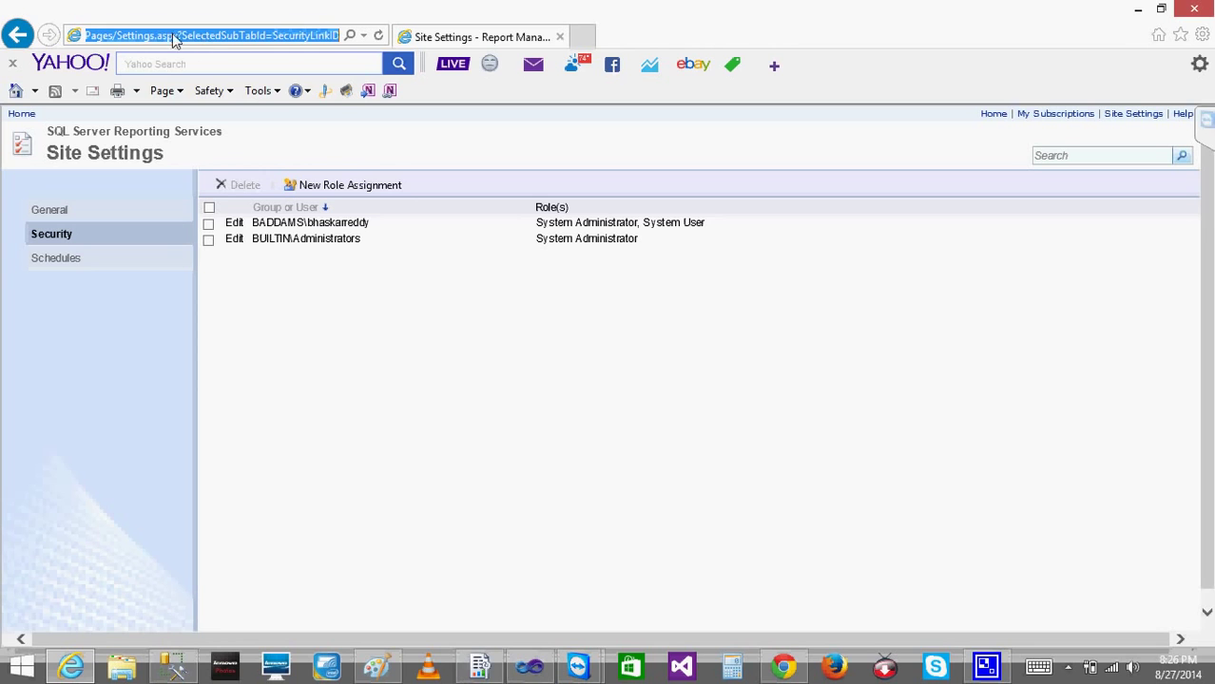
{"action": "left_click", "coordinate": [993, 114]}
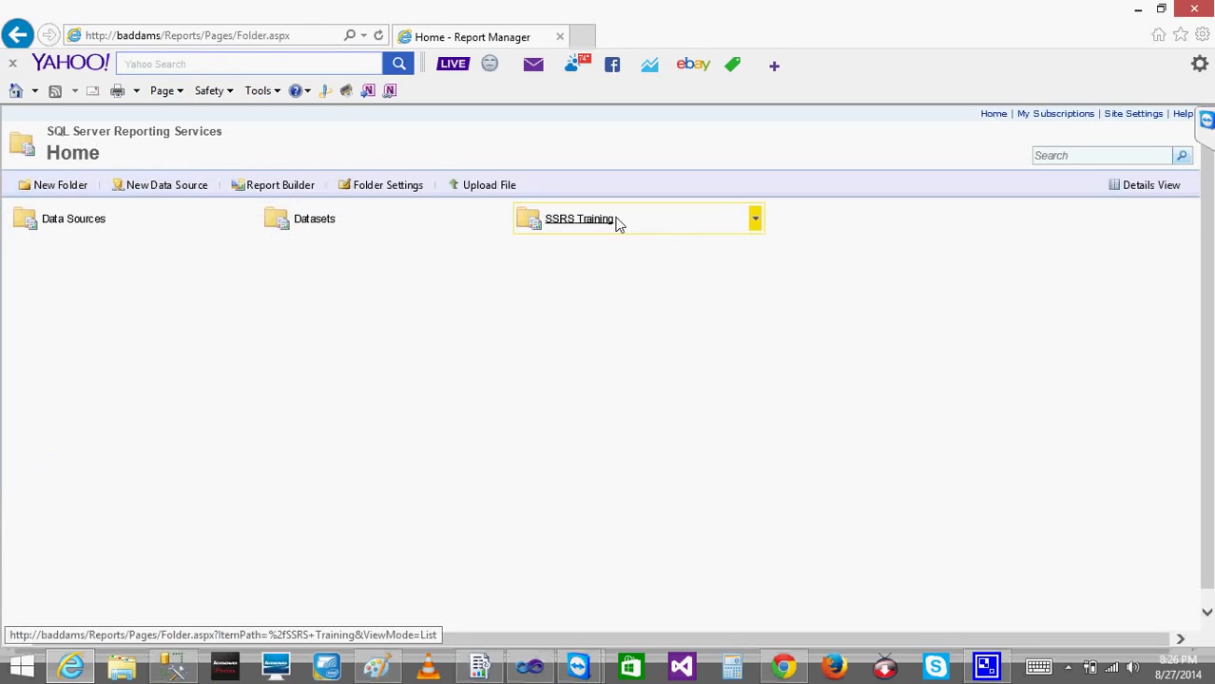
{"action": "left_click", "coordinate": [580, 220]}
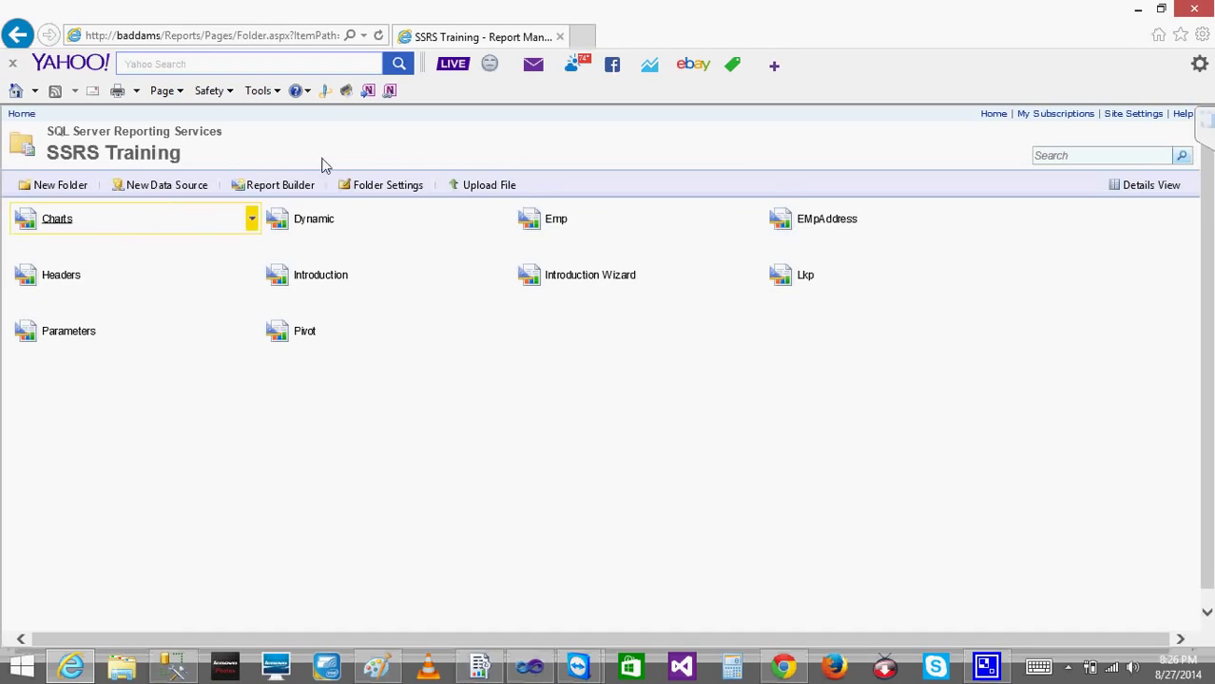
Return to the home page and open the SSRS Training folder's security settings.
{"action": "left_click", "coordinate": [17, 34]}
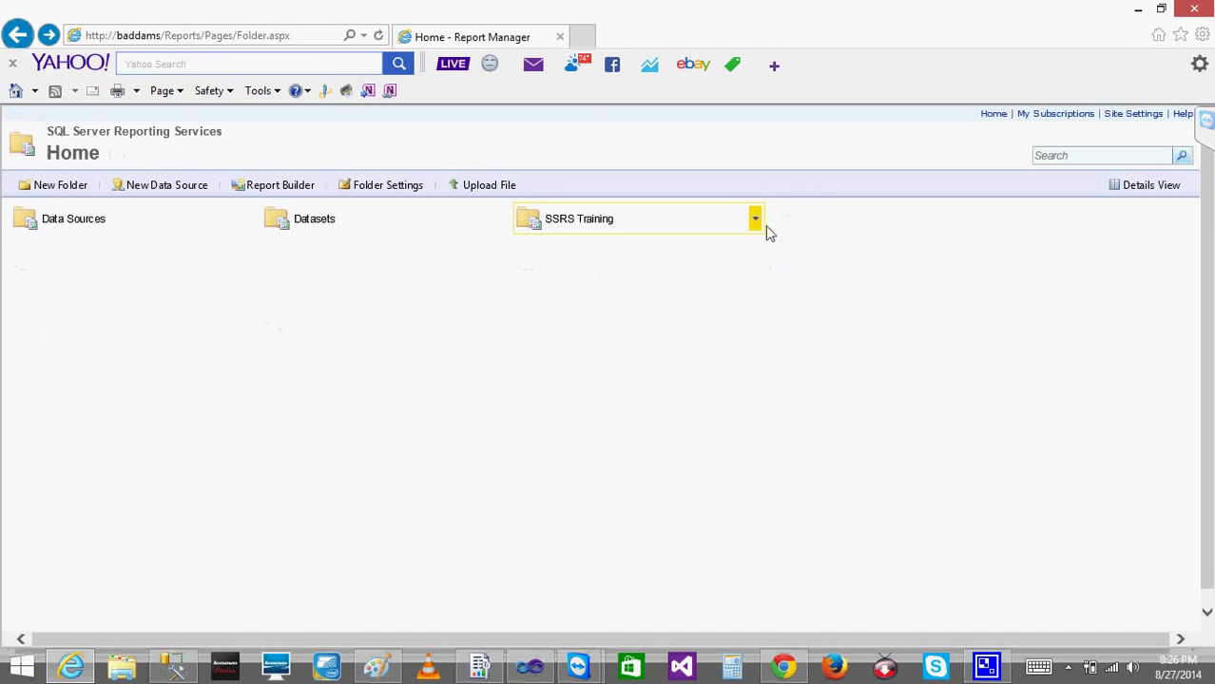
{"action": "left_click", "coordinate": [758, 224]}
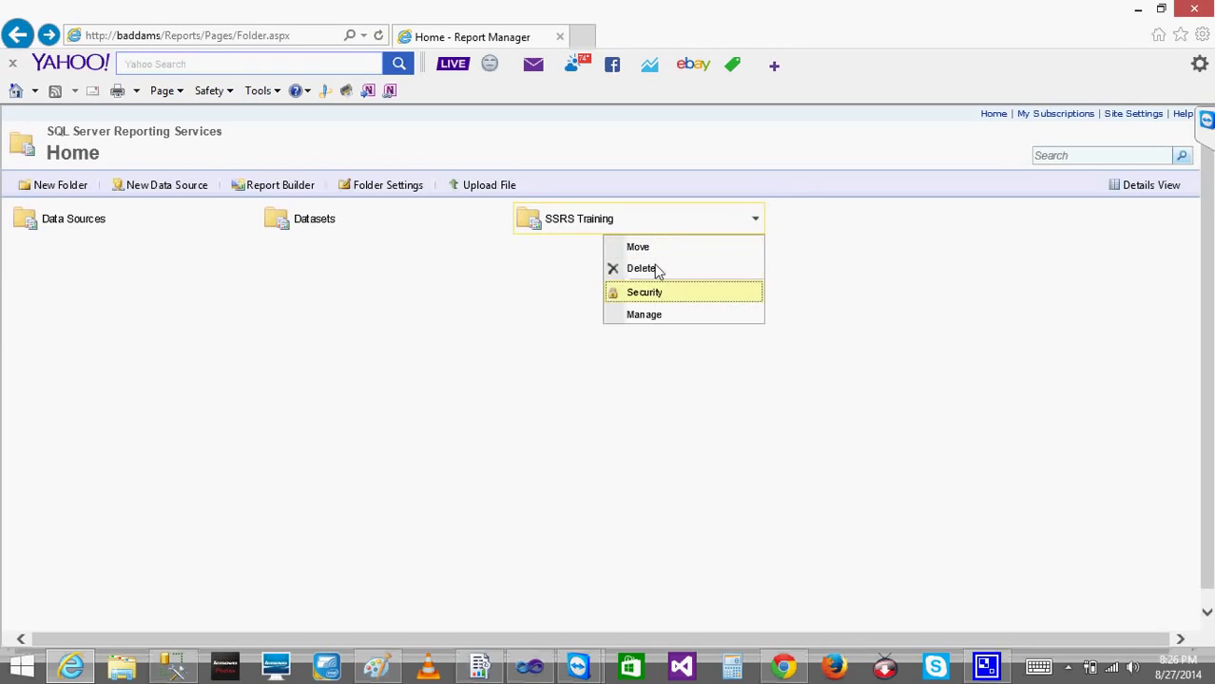
{"action": "left_click", "coordinate": [645, 314]}
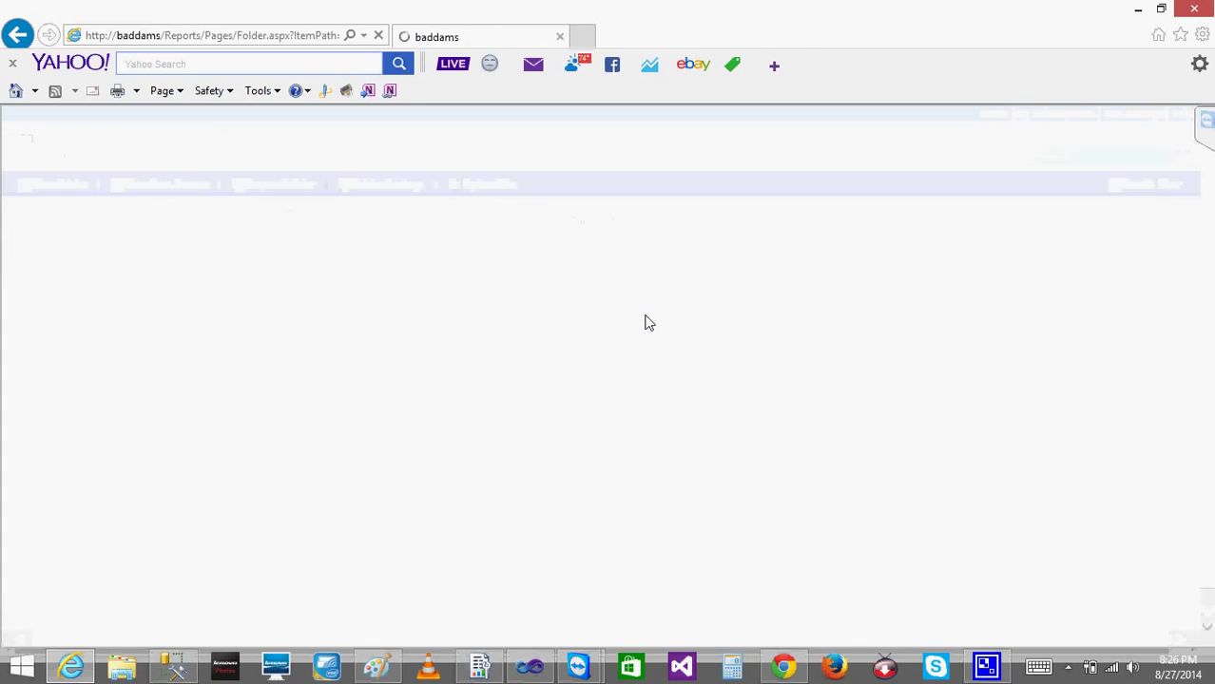
{"action": "left_click", "coordinate": [58, 235]}
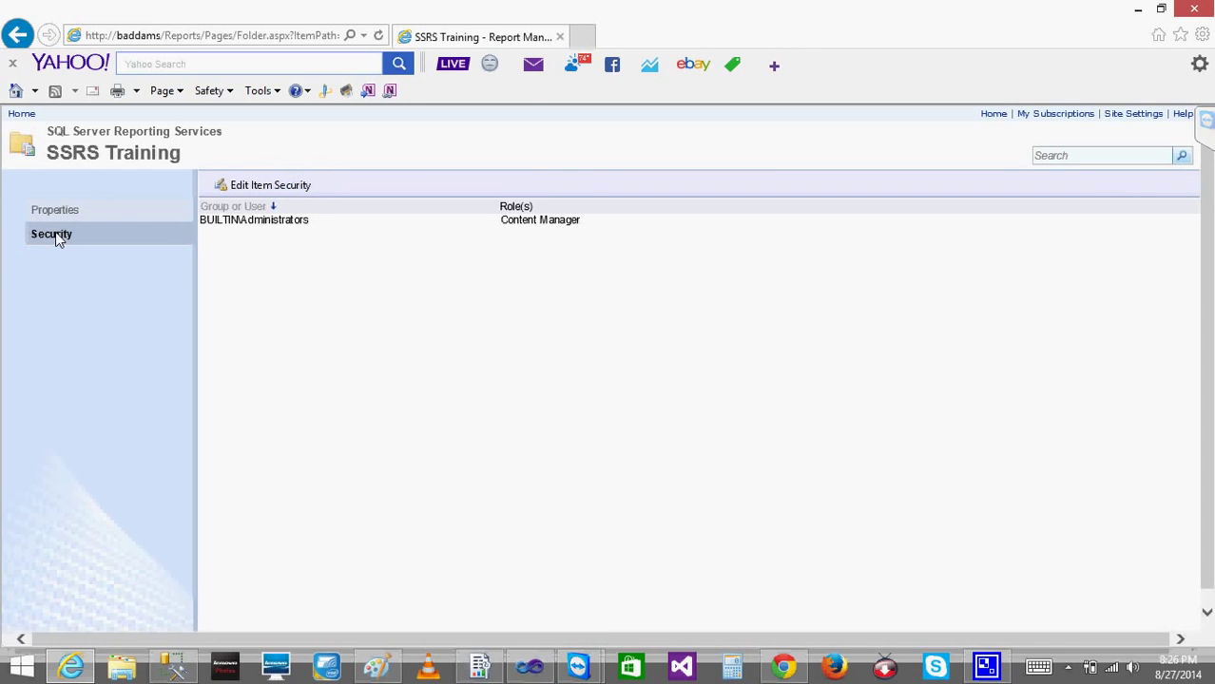
{"action": "left_click", "coordinate": [241, 188]}
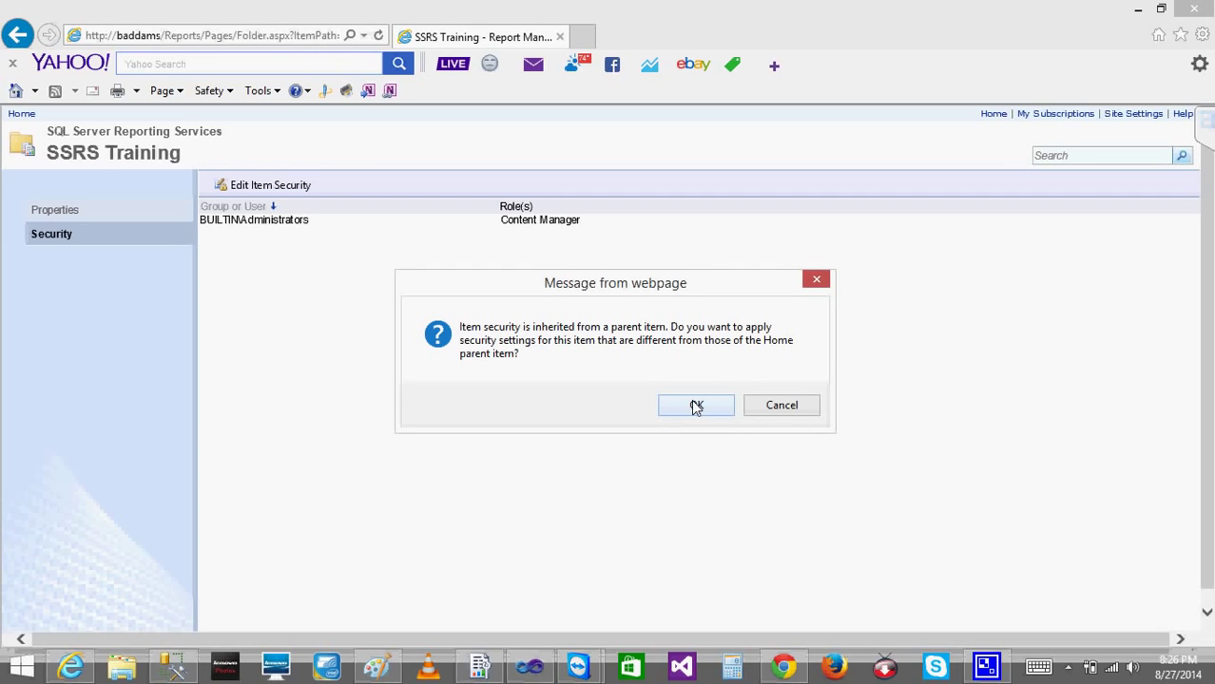
{"action": "left_click", "coordinate": [695, 406]}
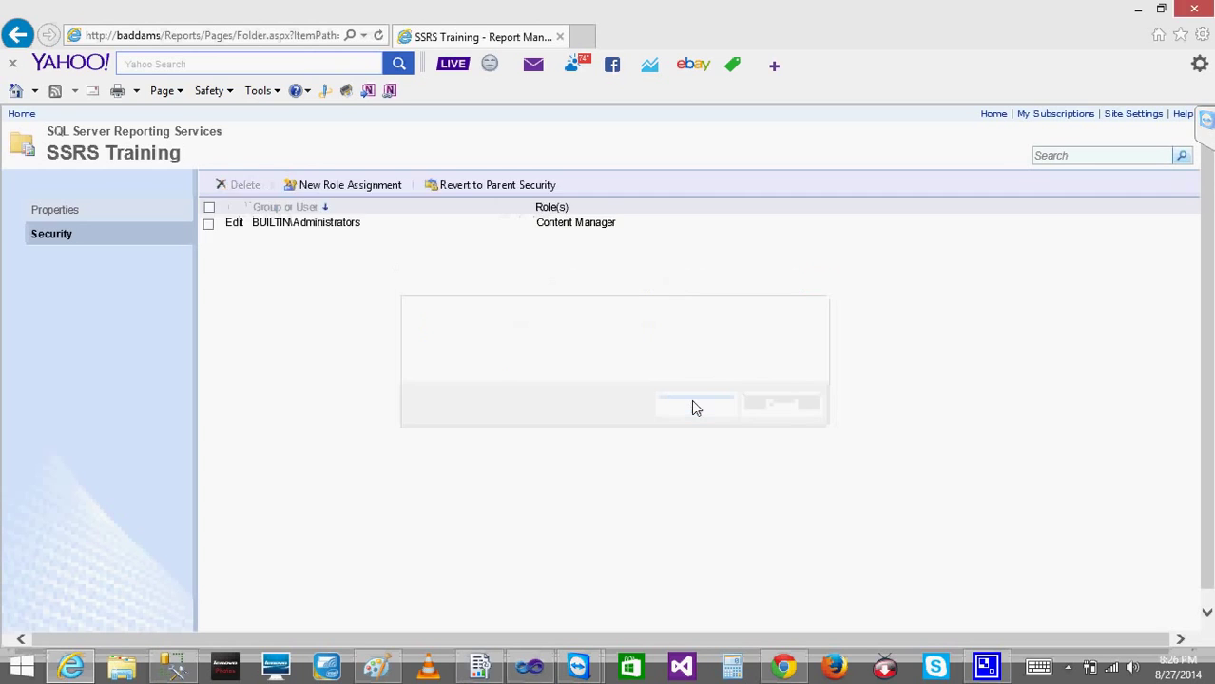
{"action": "left_click", "coordinate": [353, 185]}
{"action": "left_click", "coordinate": [13, 36]}
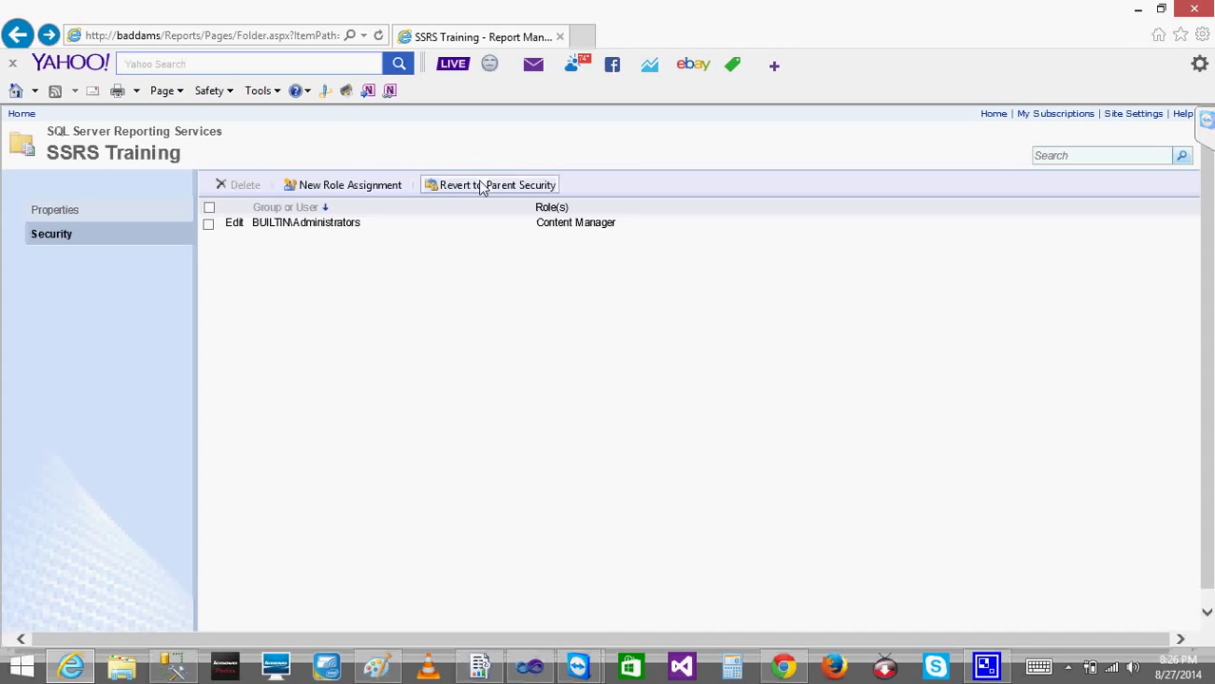
{"action": "left_click", "coordinate": [481, 187]}
{"action": "left_click", "coordinate": [687, 405]}
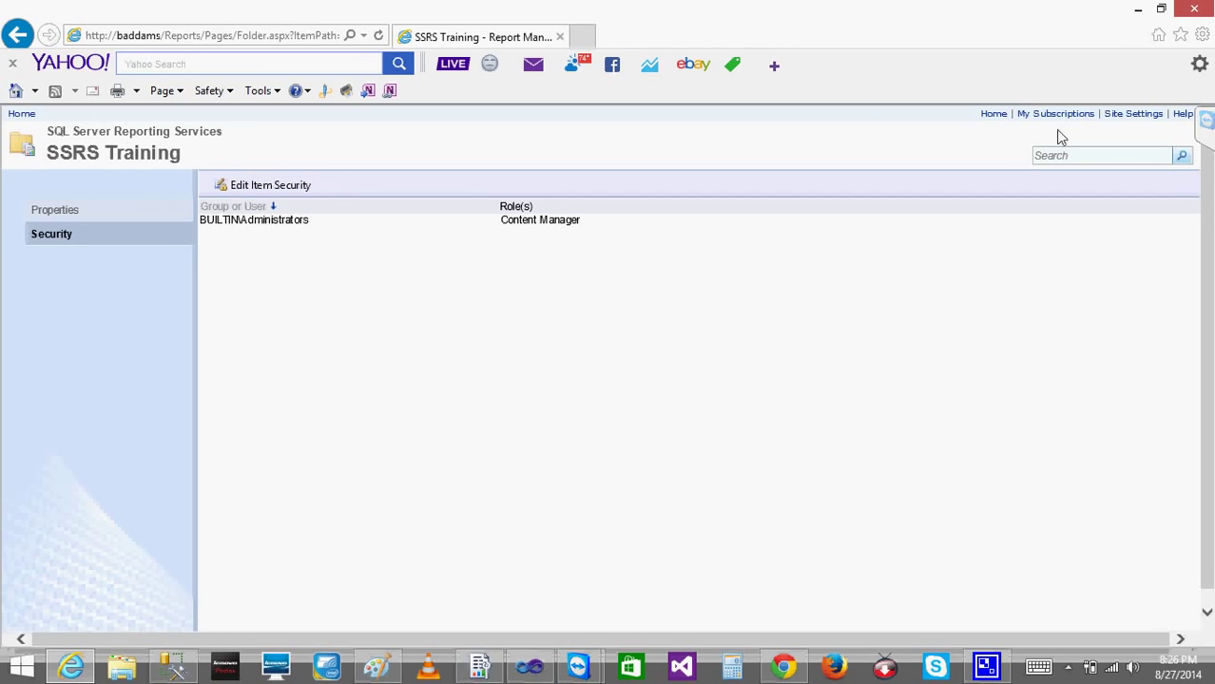
Return to the Report Manager home page and review the site-wide security role assignments in Site Settings.
{"action": "left_click", "coordinate": [994, 115]}
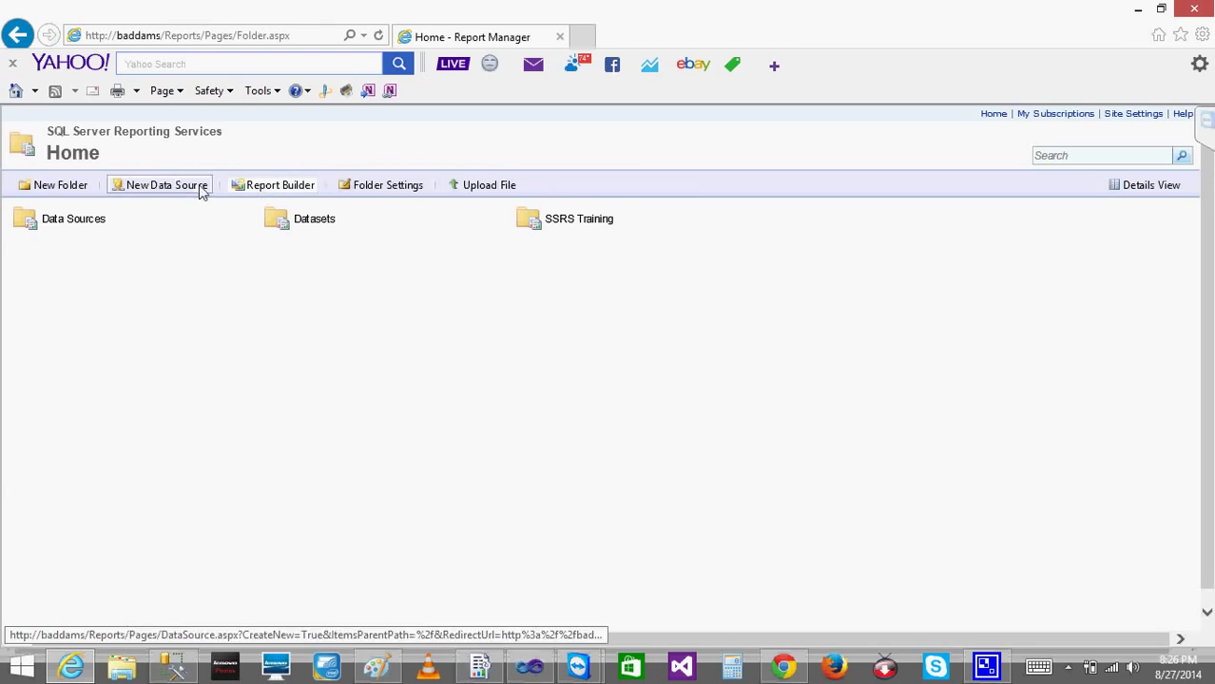
{"action": "left_click", "coordinate": [1133, 115]}
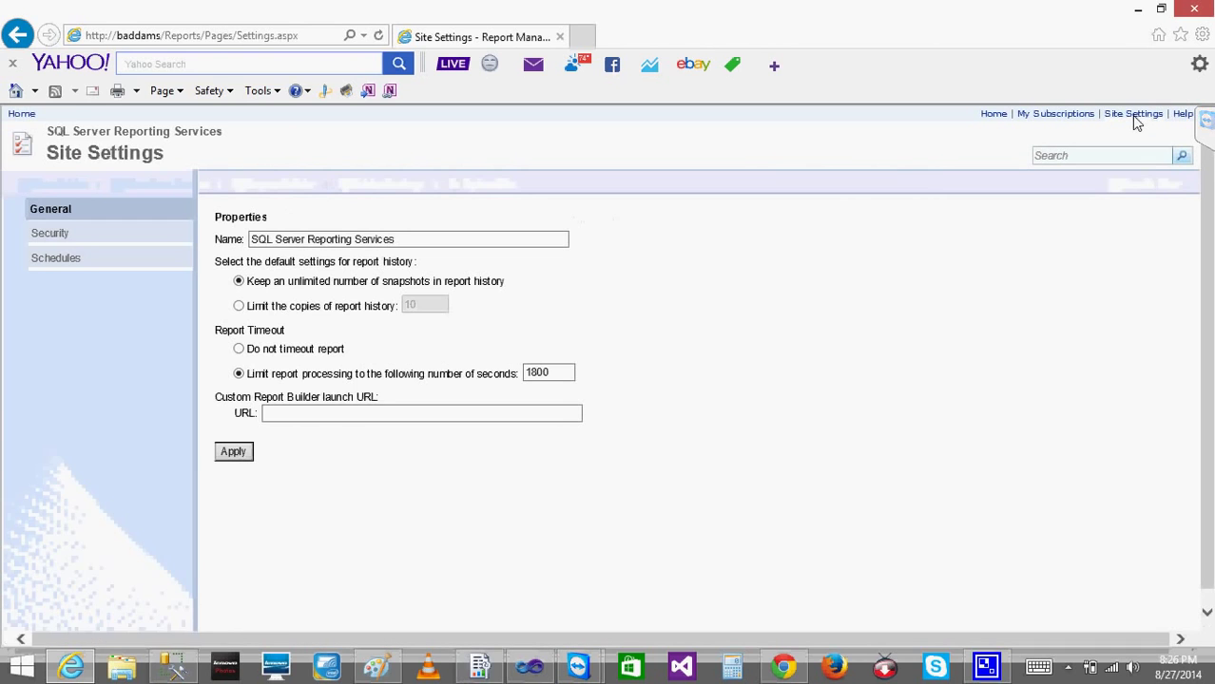
{"action": "left_click", "coordinate": [47, 235]}
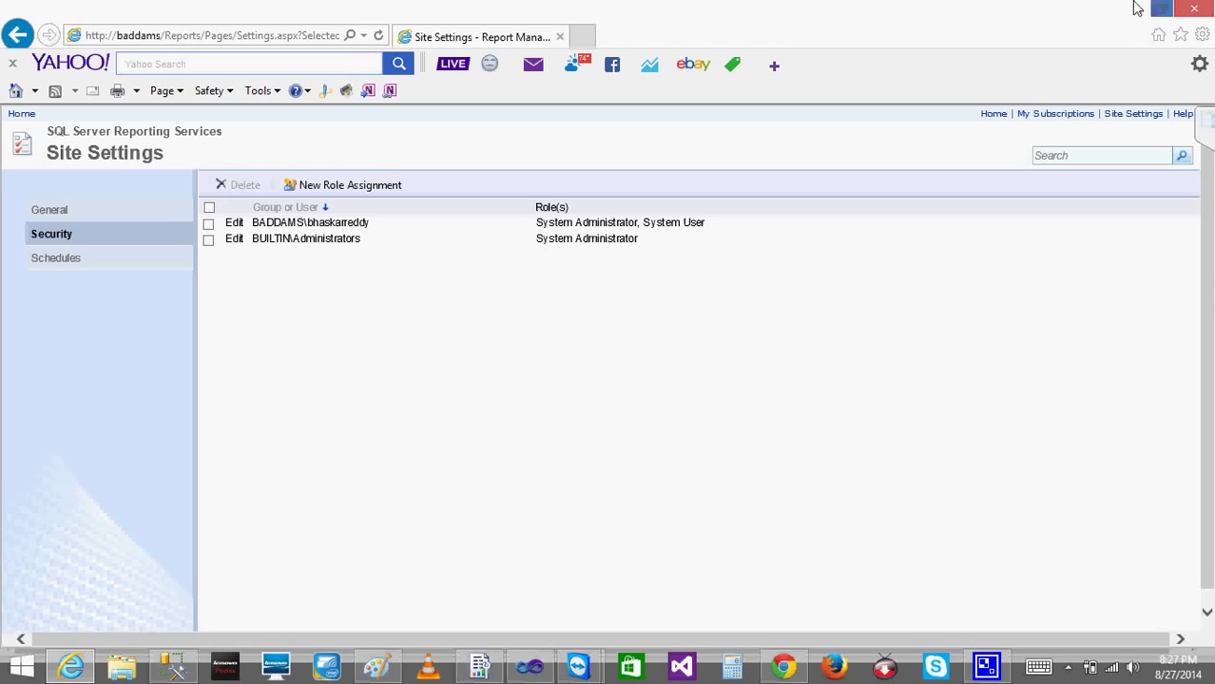
{"action": "left_click", "coordinate": [94, 37]}
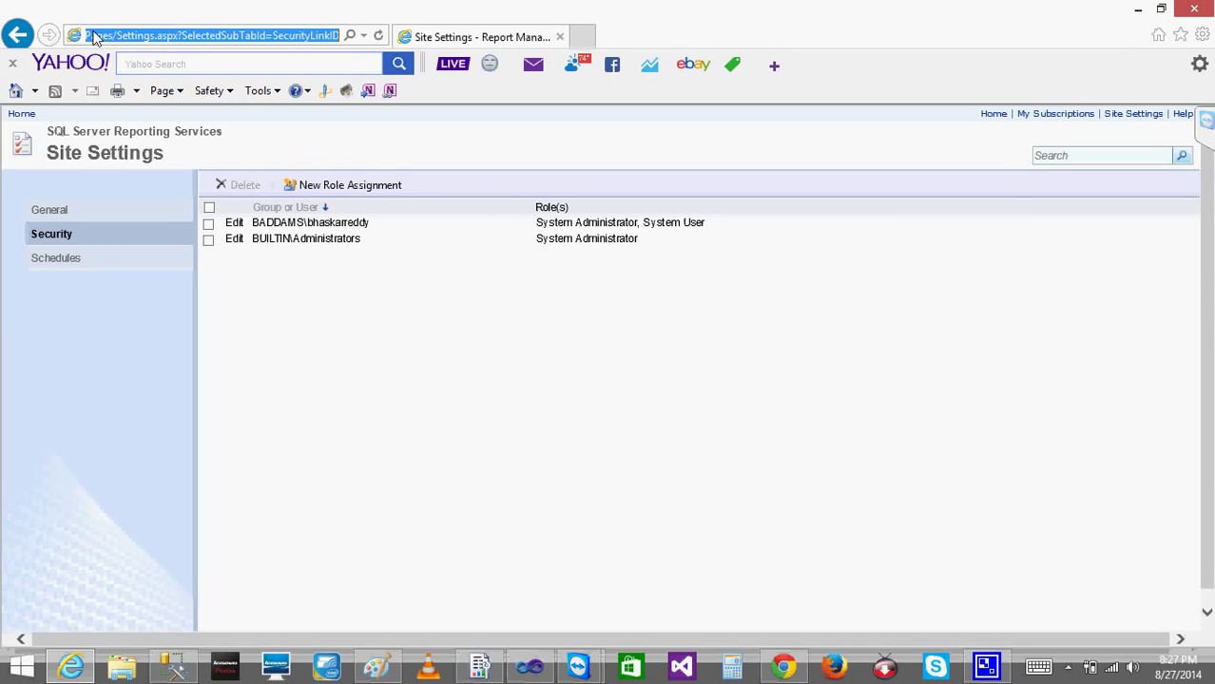
{"action": "key", "text": "End"}
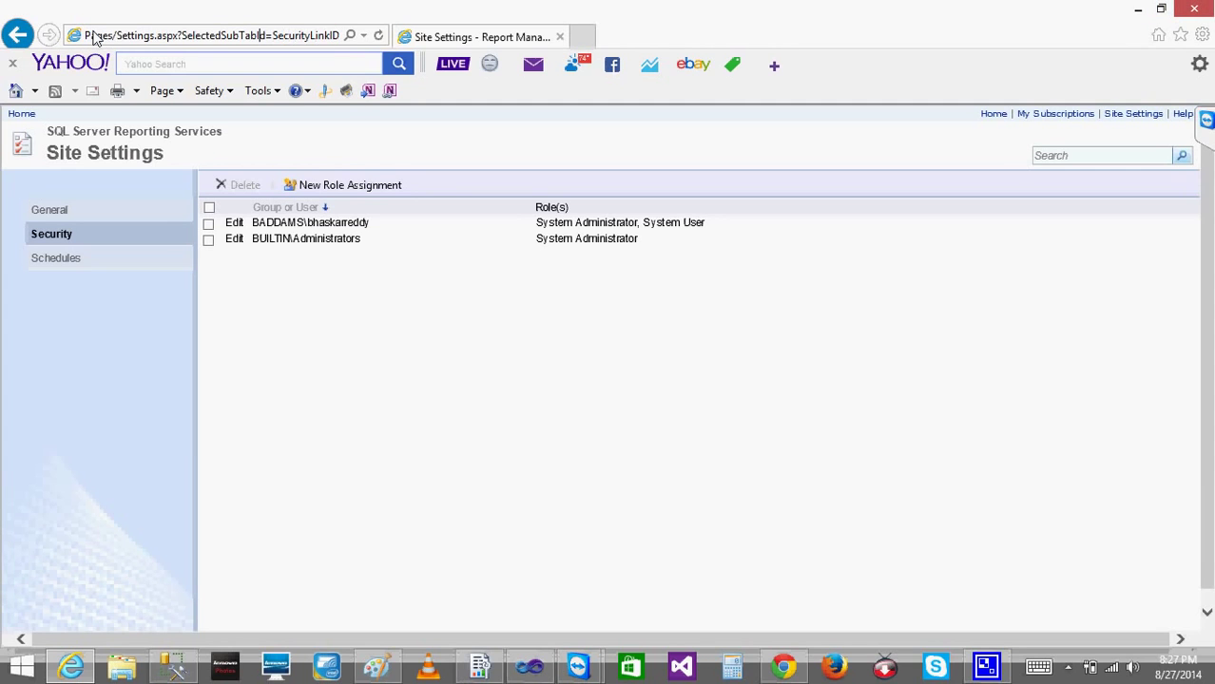
{"action": "key", "text": "Left"}
{"action": "key", "text": "Left"}
{"action": "key", "text": "Left"}
{"action": "key", "text": "Left"}
{"action": "key", "text": "Left"}
{"action": "key", "text": "Left"}
{"action": "key", "text": "Left"}
{"action": "key", "text": "Left"}
{"action": "key", "text": "Left"}
{"action": "key", "text": "Left"}
{"action": "key", "text": "Left"}
{"action": "key", "text": "Left"}
{"action": "key", "text": "Left"}
{"action": "key", "text": "Left"}
{"action": "key", "text": "Left"}
{"action": "key", "text": "Left"}
{"action": "key", "text": "Left"}
{"action": "key", "text": "Left"}
{"action": "key", "text": "Left"}
{"action": "key", "text": "Left"}
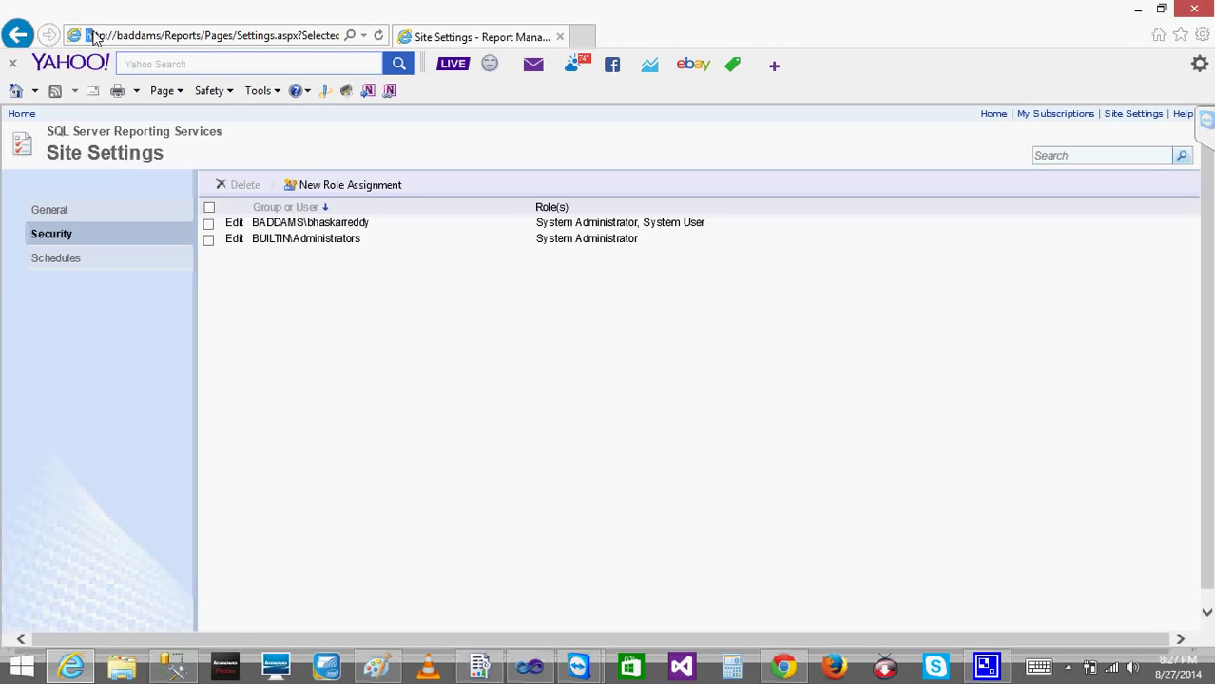
{"action": "key", "text": "shift+Right"}
{"action": "key", "text": "shift+Right"}
{"action": "key", "text": "shift+Right"}
{"action": "key", "text": "shift+Right"}
{"action": "key", "text": "shift+Right"}
{"action": "key", "text": "shift+Right"}
{"action": "key", "text": "shift+Right"}
{"action": "key", "text": "shift+Right"}
{"action": "key", "text": "shift+Right"}
{"action": "key", "text": "shift+Right"}
{"action": "key", "text": "shift+Right"}
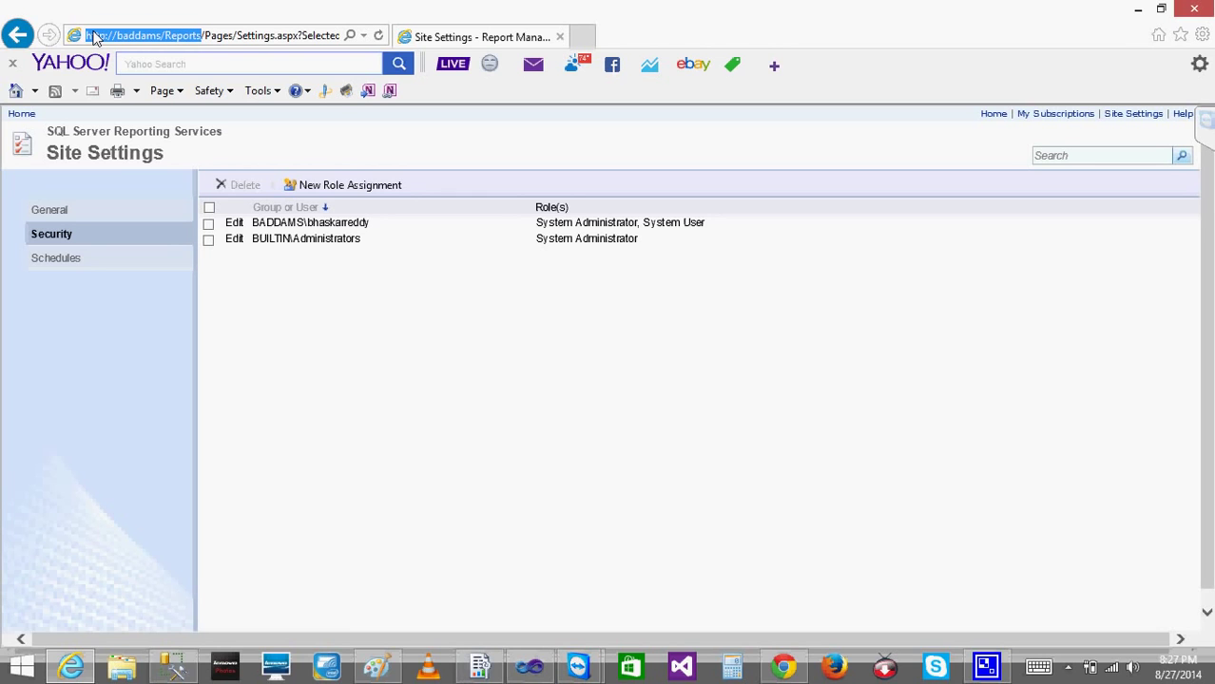
{"action": "left_click", "coordinate": [783, 665]}
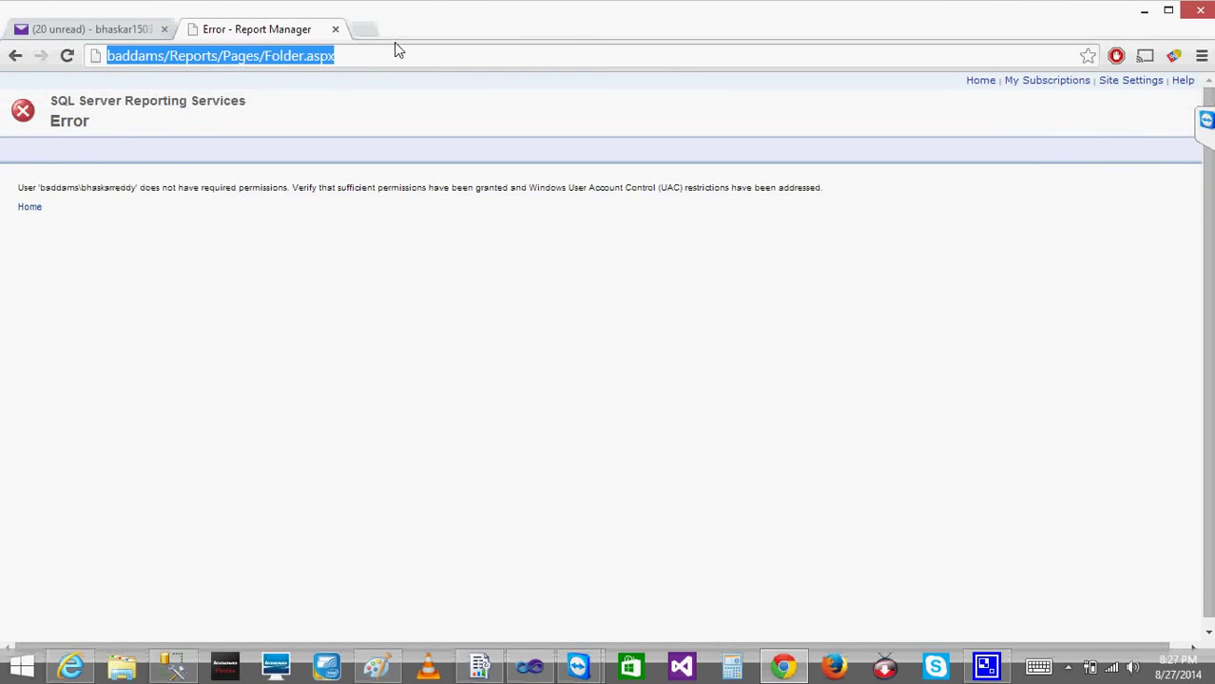
{"action": "type", "text": "http://baddams/Reports"}
{"action": "key", "text": "Return"}
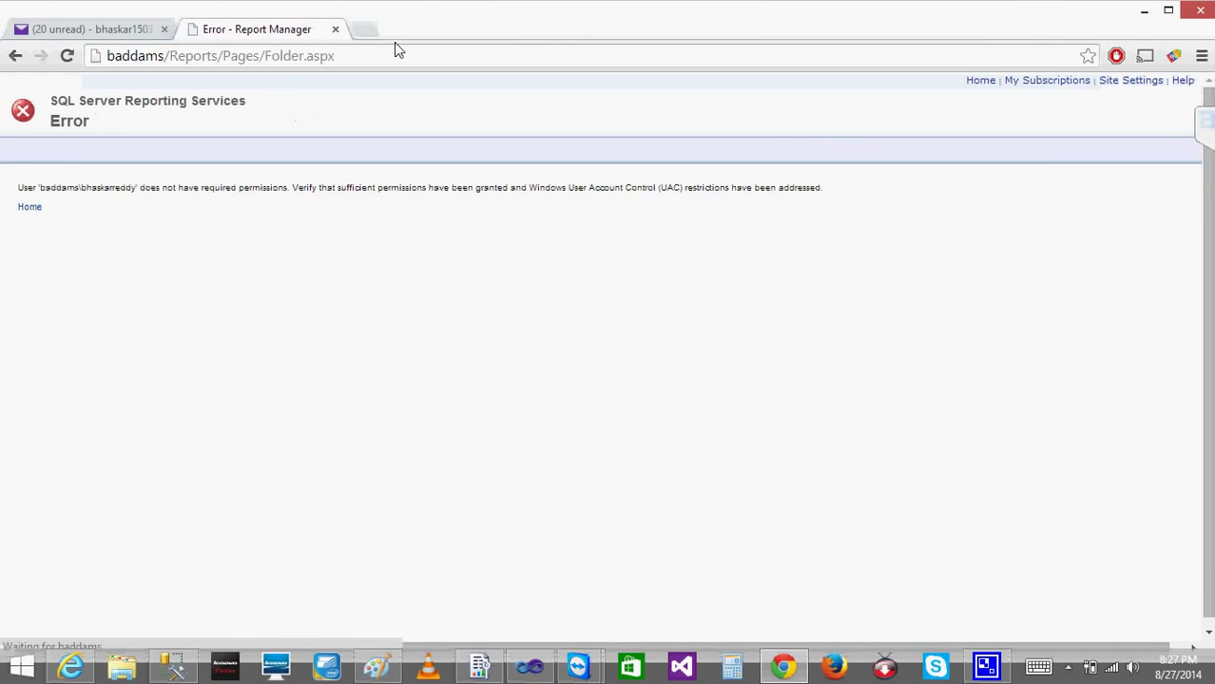
{"action": "left_click", "coordinate": [365, 59]}
{"action": "key", "text": "Return"}
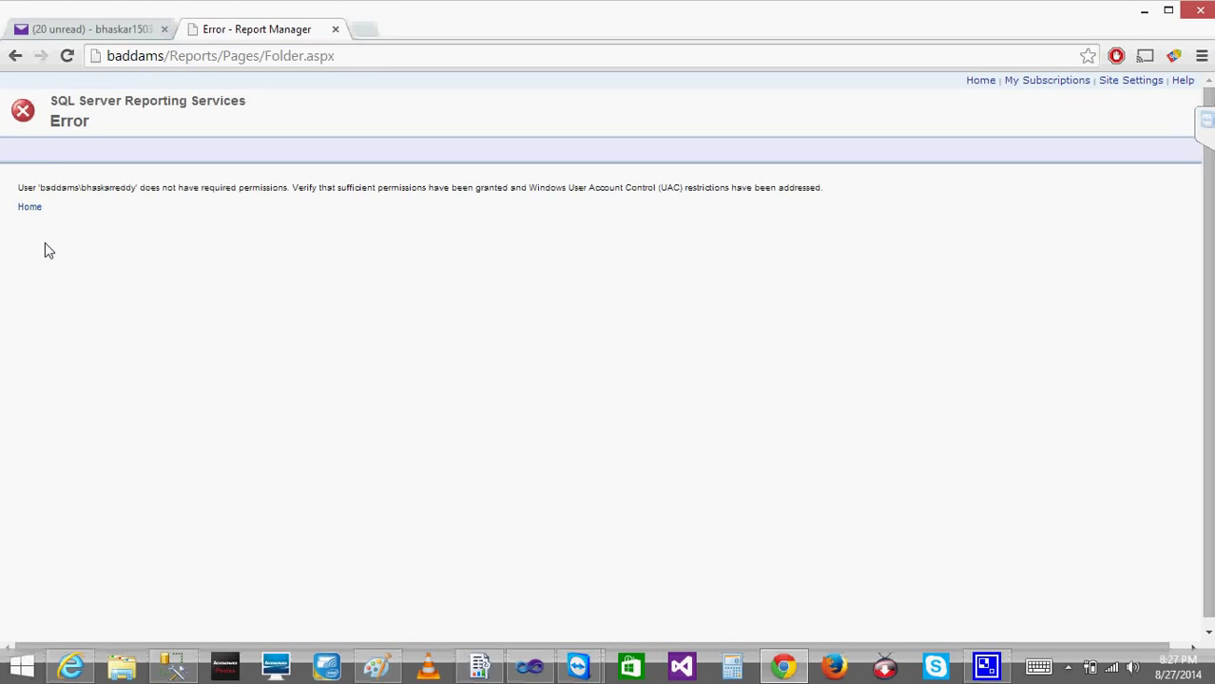
Review the Site Settings security role assignments in Chrome and return to the Report Manager home page.
{"action": "left_click", "coordinate": [1147, 83]}
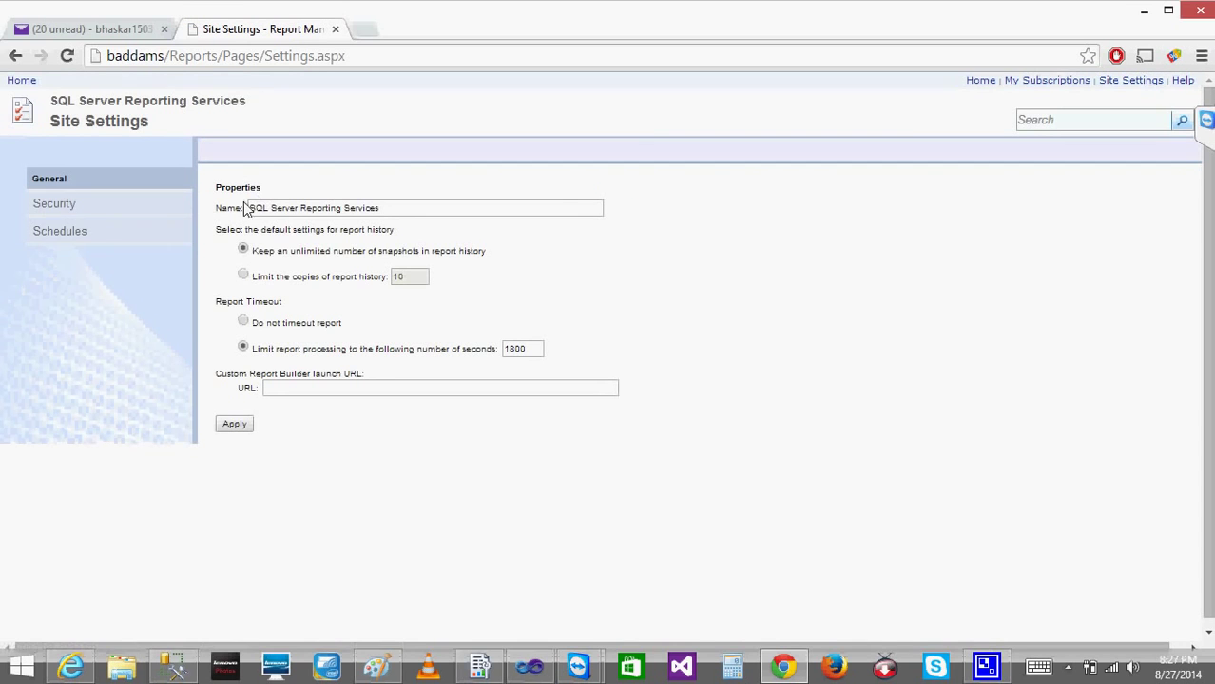
{"action": "left_click", "coordinate": [80, 206]}
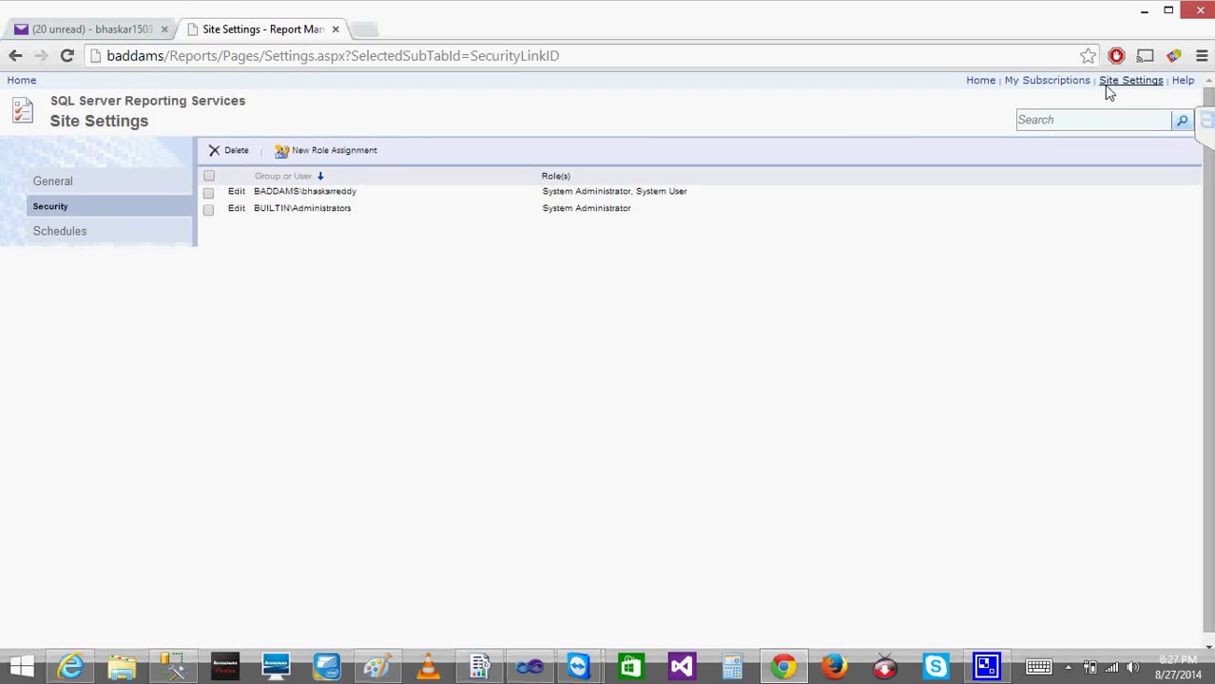
{"action": "left_click", "coordinate": [978, 84]}
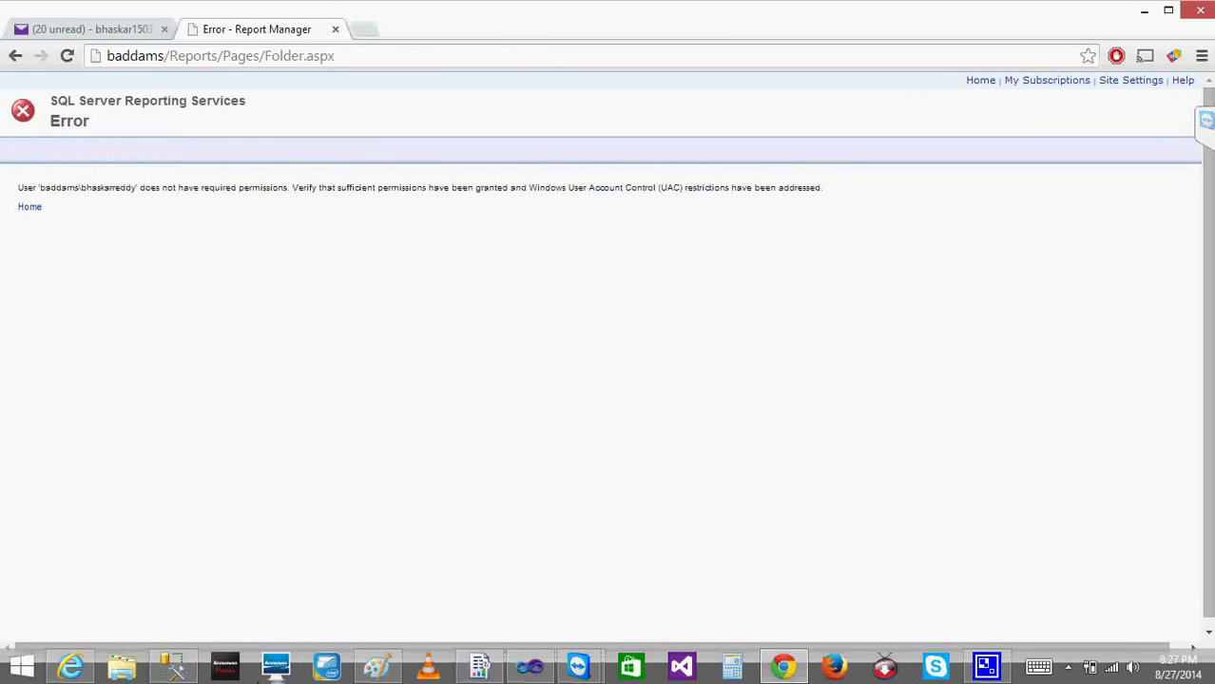
Switch to Internet Explorer and go to the Report Manager home page.
{"action": "left_click", "coordinate": [173, 671]}
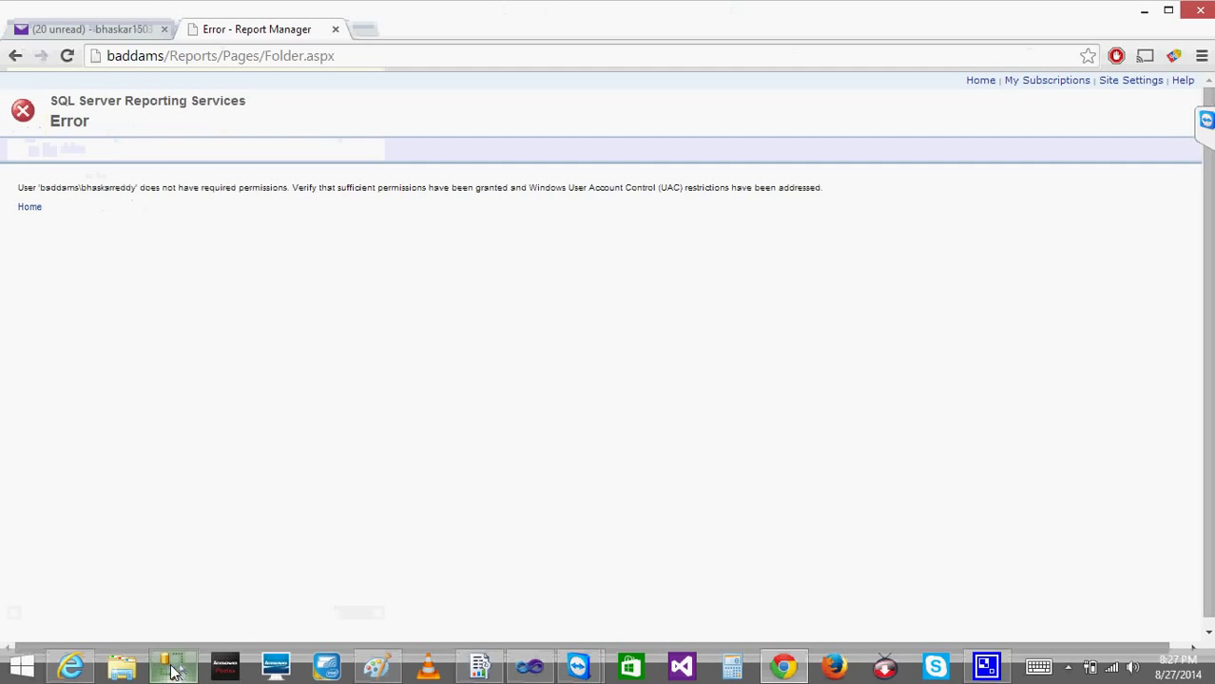
{"action": "left_click", "coordinate": [73, 669]}
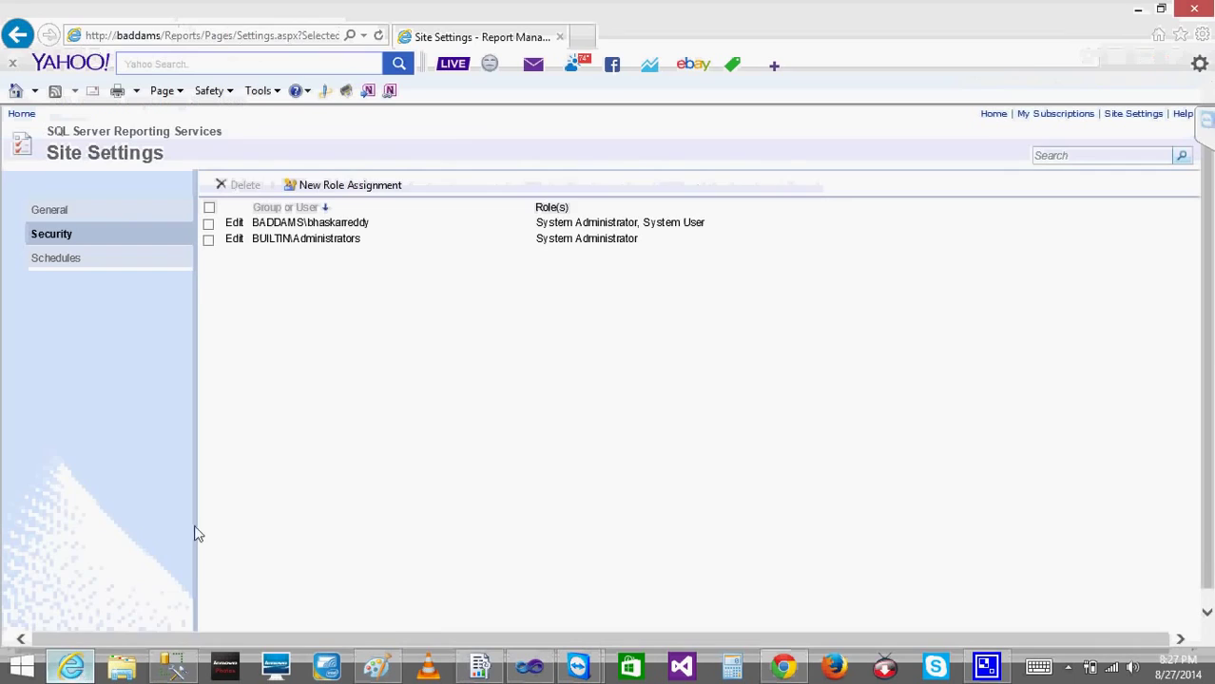
{"action": "left_click", "coordinate": [29, 114]}
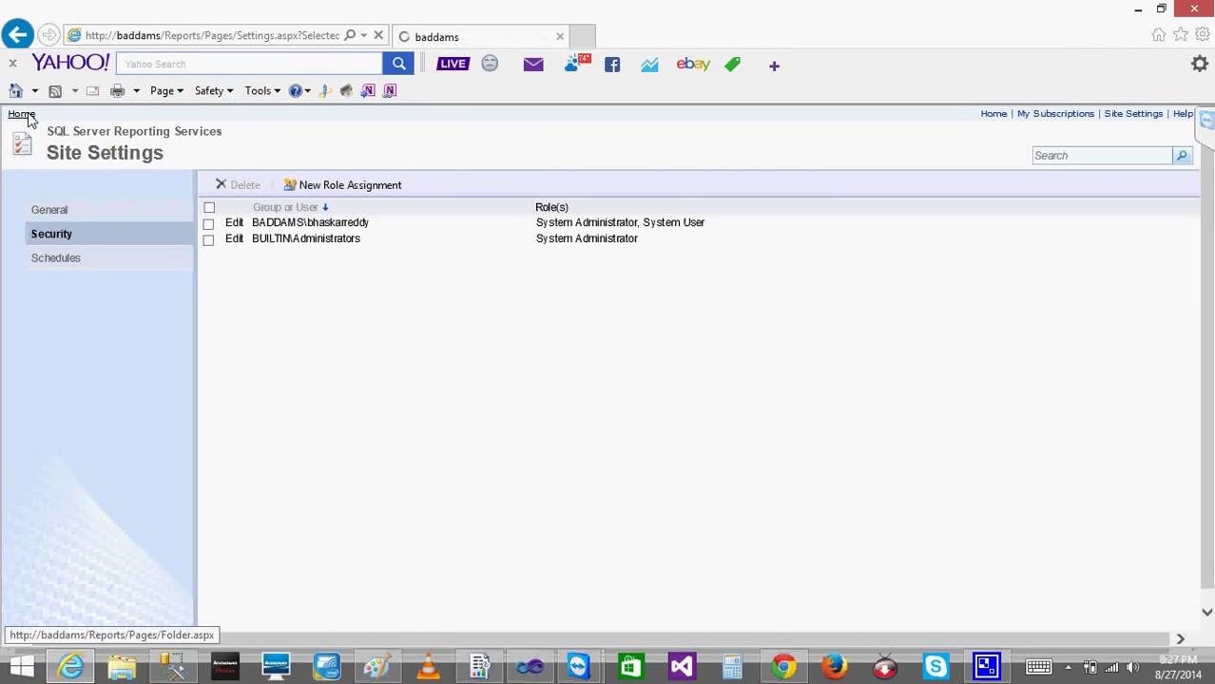
Open the Home folder's security settings and start a new role assignment.
{"action": "mouse_move", "coordinate": [556, 217]}
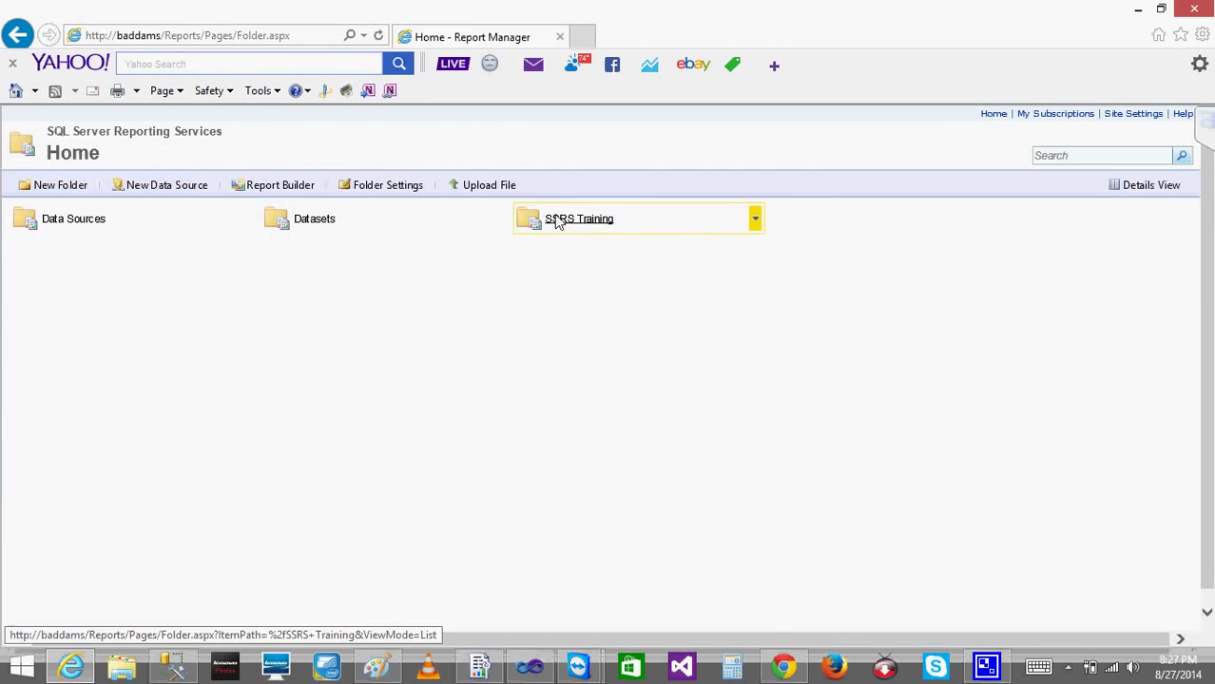
{"action": "left_click", "coordinate": [358, 191]}
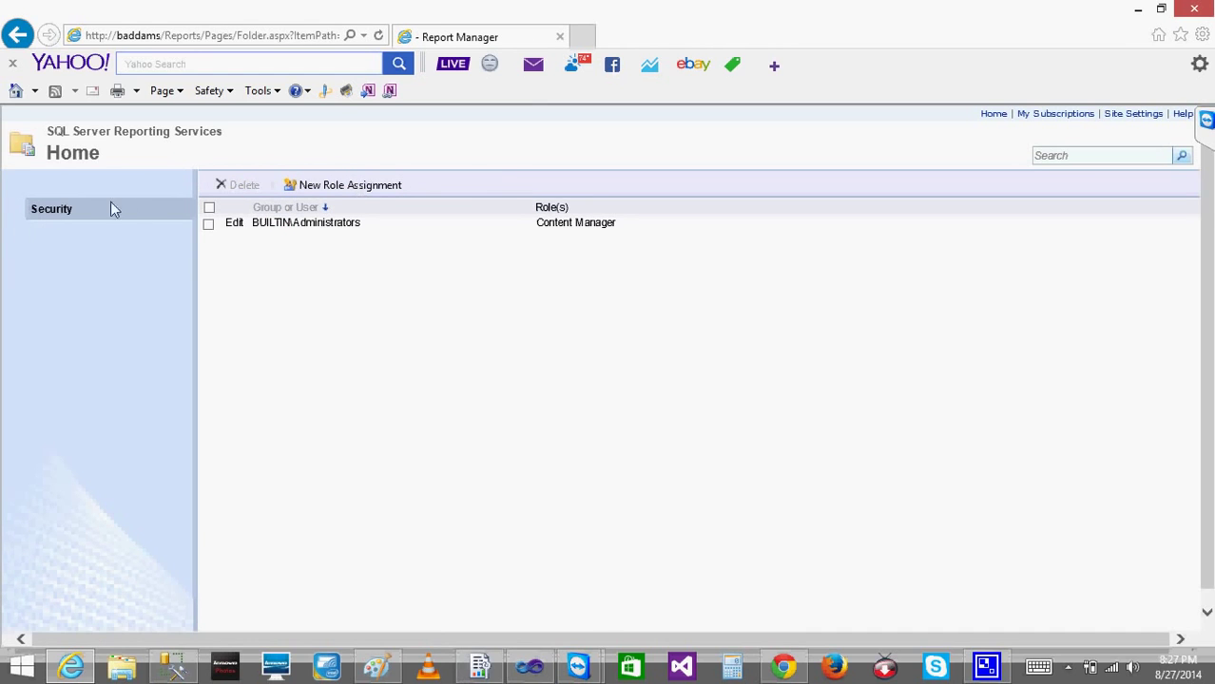
{"action": "left_click", "coordinate": [309, 185]}
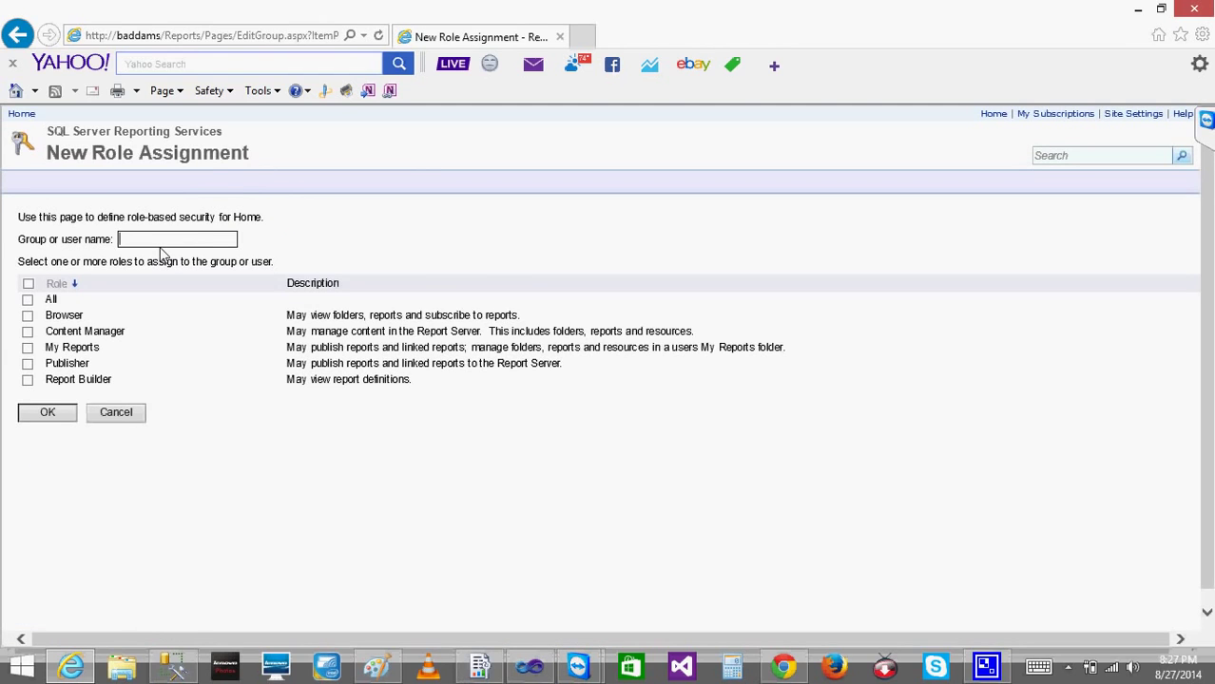
{"action": "type", "text": "http://baddams/Reports"}
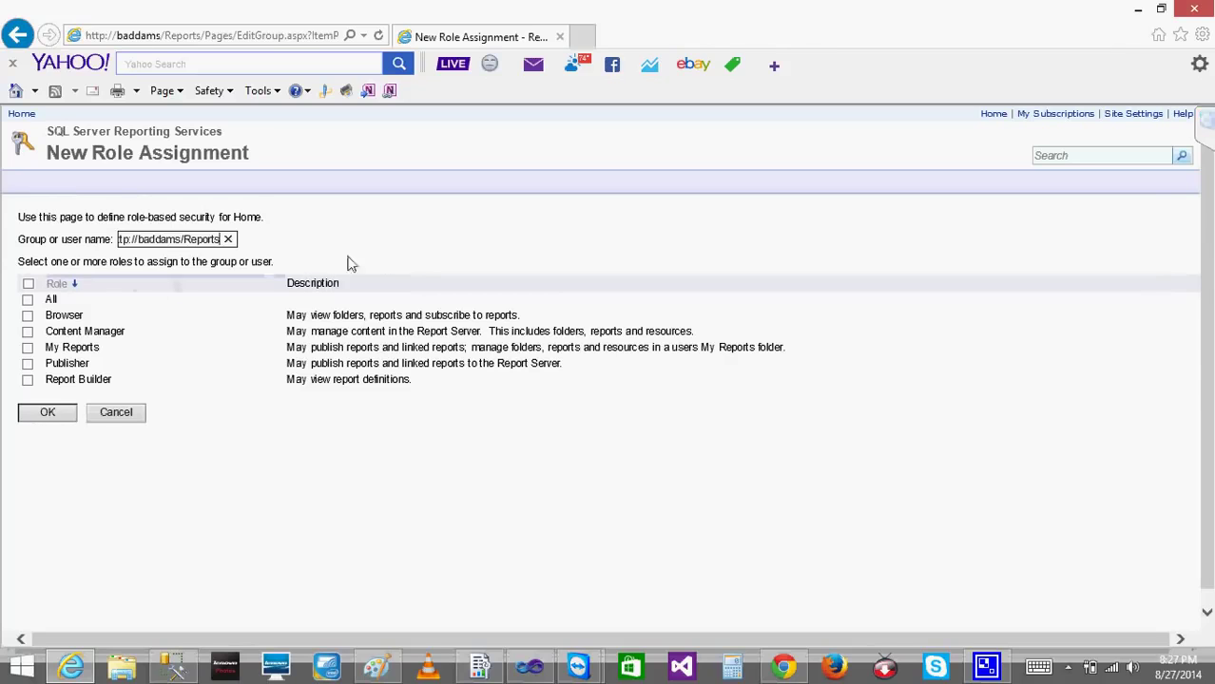
{"action": "key", "text": "BackSpace"}
{"action": "key", "text": "BackSpace"}
{"action": "key", "text": "BackSpace"}
{"action": "key", "text": "BackSpace"}
{"action": "key", "text": "BackSpace"}
{"action": "key", "text": "BackSpace"}
{"action": "key", "text": "BackSpace"}
{"action": "key", "text": "BackSpace"}
{"action": "key", "text": "BackSpace"}
{"action": "key", "text": "BackSpace"}
{"action": "key", "text": "BackSpace"}
{"action": "key", "text": "BackSpace"}
{"action": "key", "text": "BackSpace"}
{"action": "key", "text": "BackSpace"}
{"action": "key", "text": "BackSpace"}
{"action": "key", "text": "BackSpace"}
{"action": "key", "text": "BackSpace"}
{"action": "key", "text": "BackSpace"}
{"action": "key", "text": "BackSpace"}
{"action": "key", "text": "BackSpace"}
{"action": "key", "text": "BackSpace"}
{"action": "key", "text": "BackSpace"}
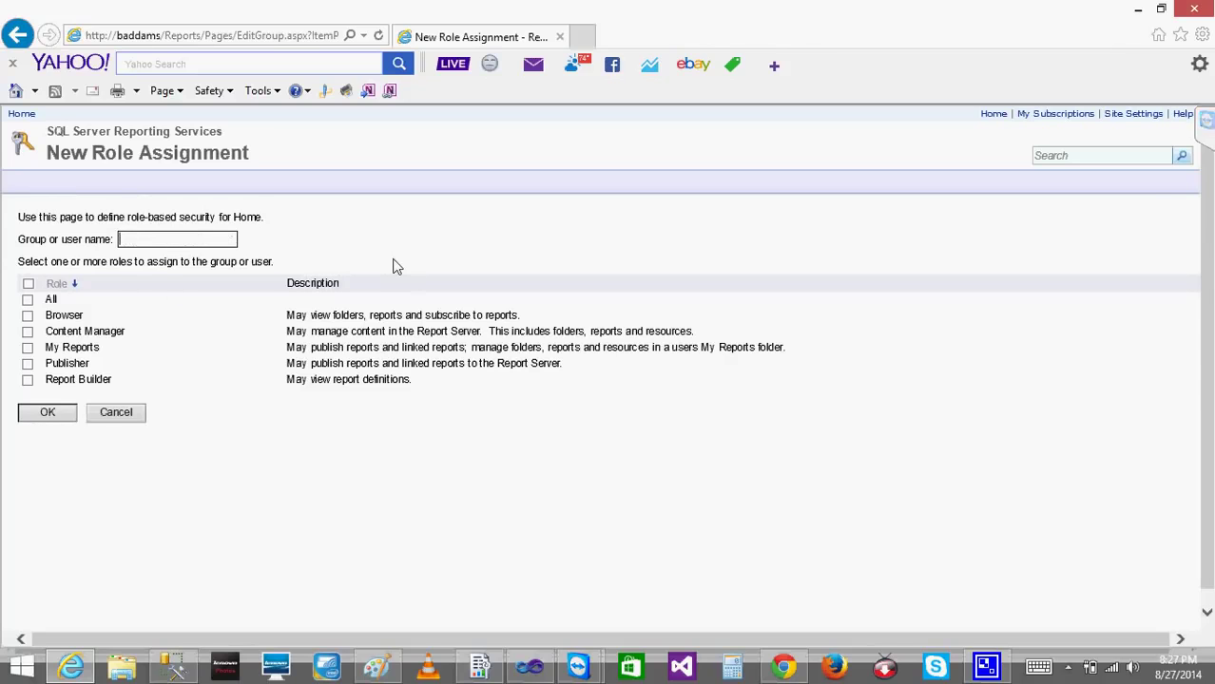
Switch to SQL Server Management Studio and copy the Windows account's login name from the database server's security logins.
{"action": "left_click", "coordinate": [181, 665]}
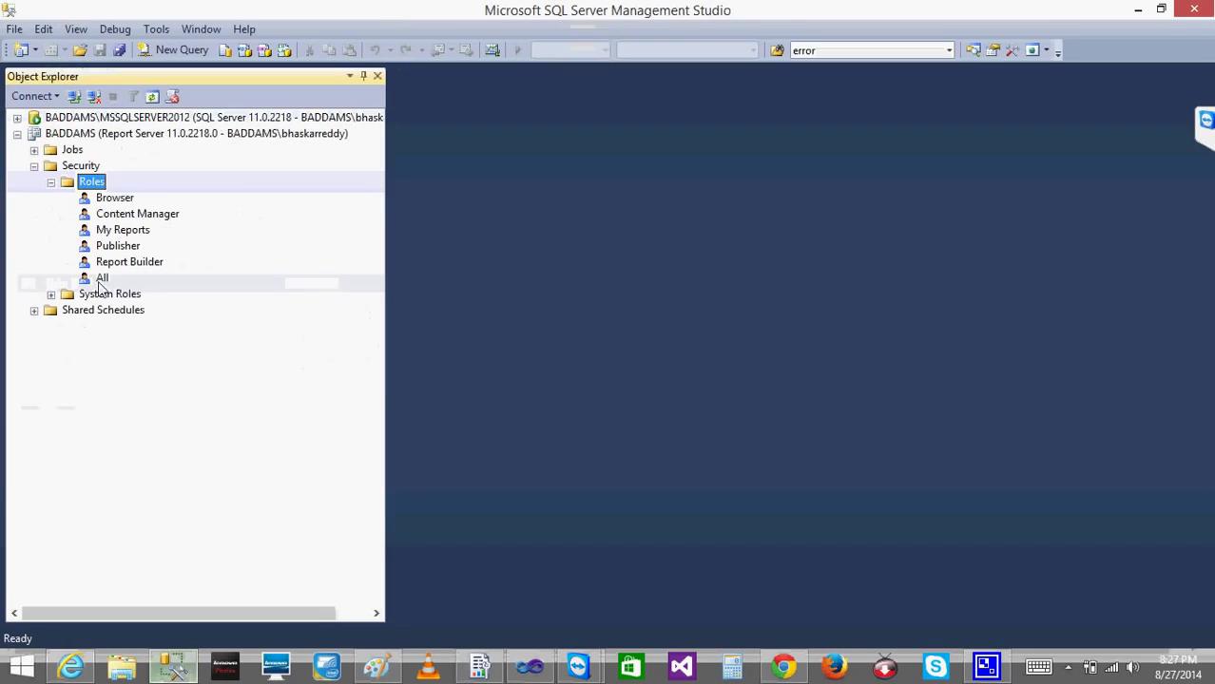
{"action": "left_click", "coordinate": [17, 118]}
{"action": "left_click", "coordinate": [144, 246]}
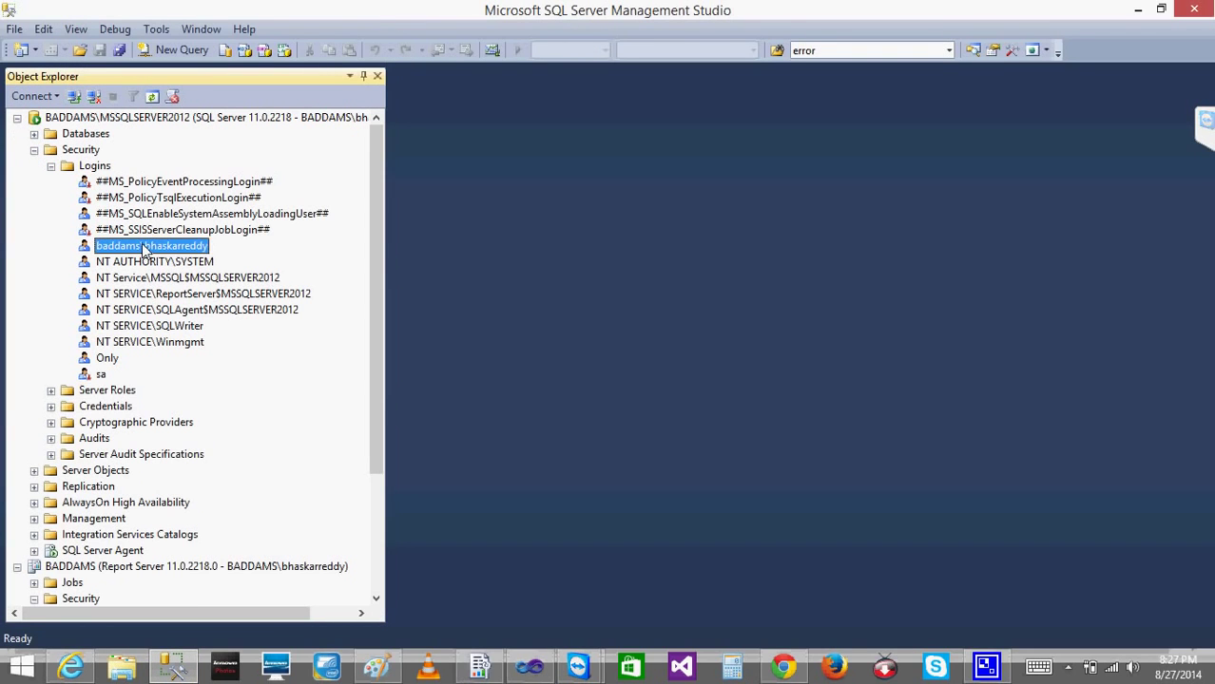
{"action": "left_click", "coordinate": [145, 247]}
{"action": "key", "text": "ctrl+c"}
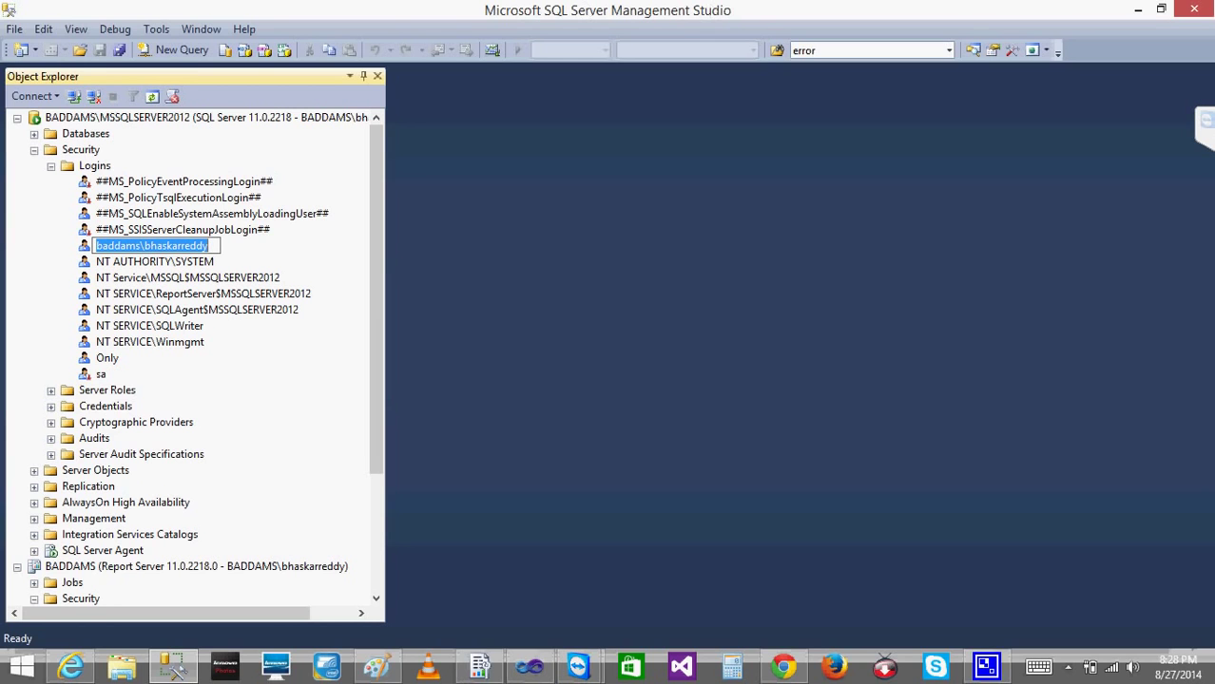
Back in Internet Explorer, assign the All role on Home to the copied Windows account and test access by reloading Report Manager in Chrome.
{"action": "left_click", "coordinate": [1138, 9]}
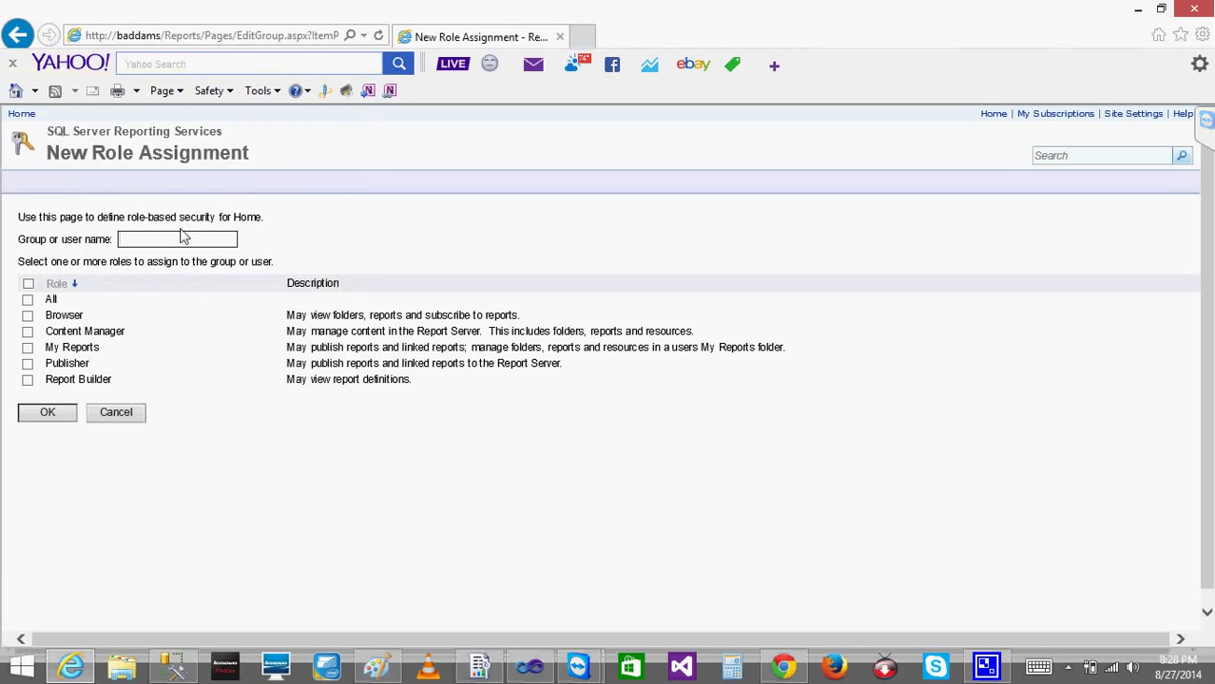
{"action": "key", "text": "ctrl+v"}
{"action": "left_click", "coordinate": [28, 301]}
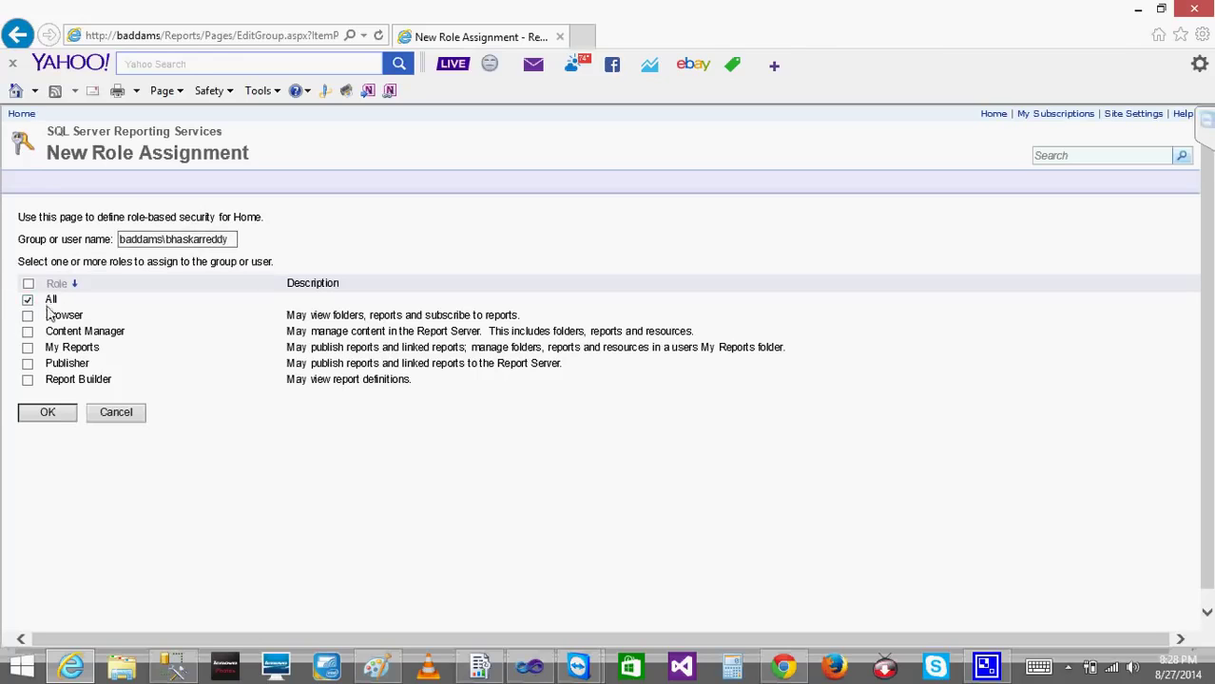
{"action": "left_click", "coordinate": [50, 416]}
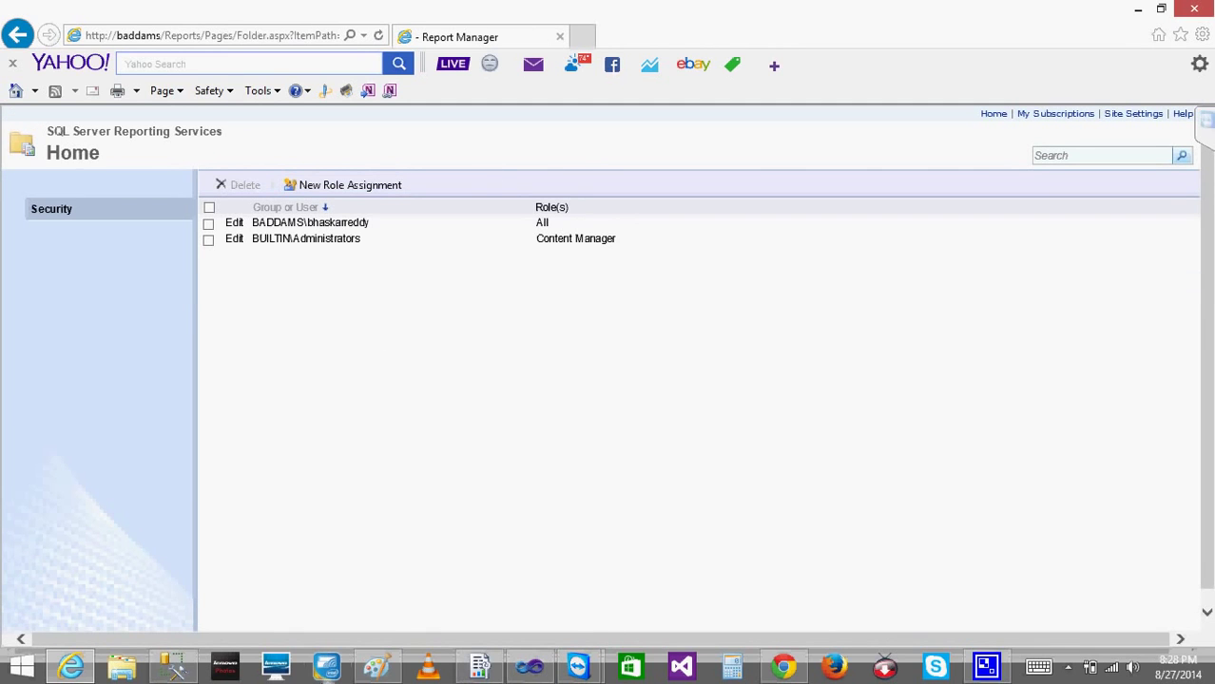
{"action": "left_click", "coordinate": [783, 667]}
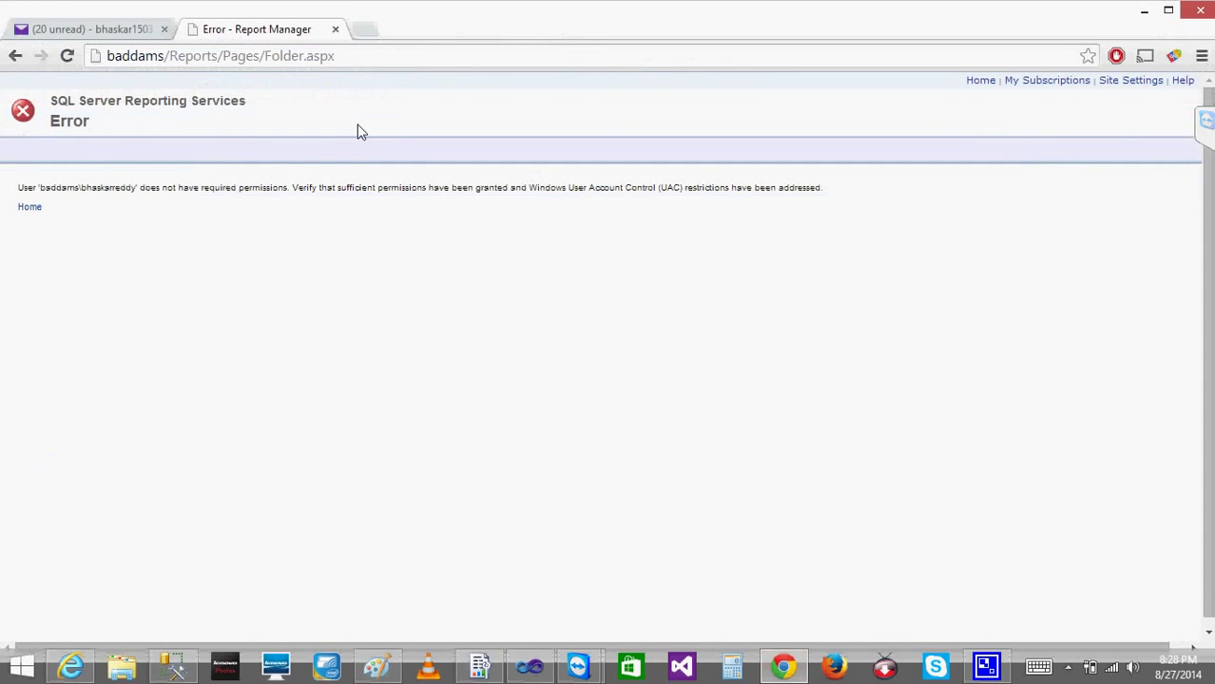
{"action": "left_click", "coordinate": [67, 55]}
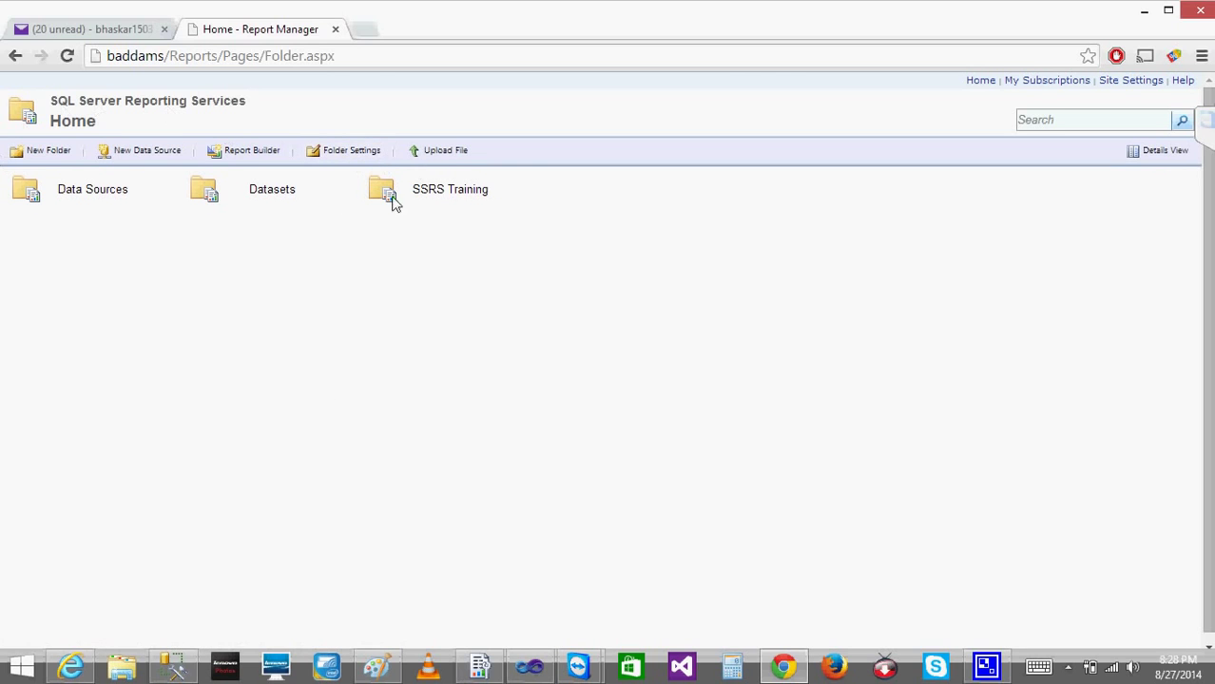
Switch to Internet Explorer, delete the Windows account's All role assignment from Home, and retest by reloading Report Manager in Chrome.
{"action": "left_click", "coordinate": [90, 670]}
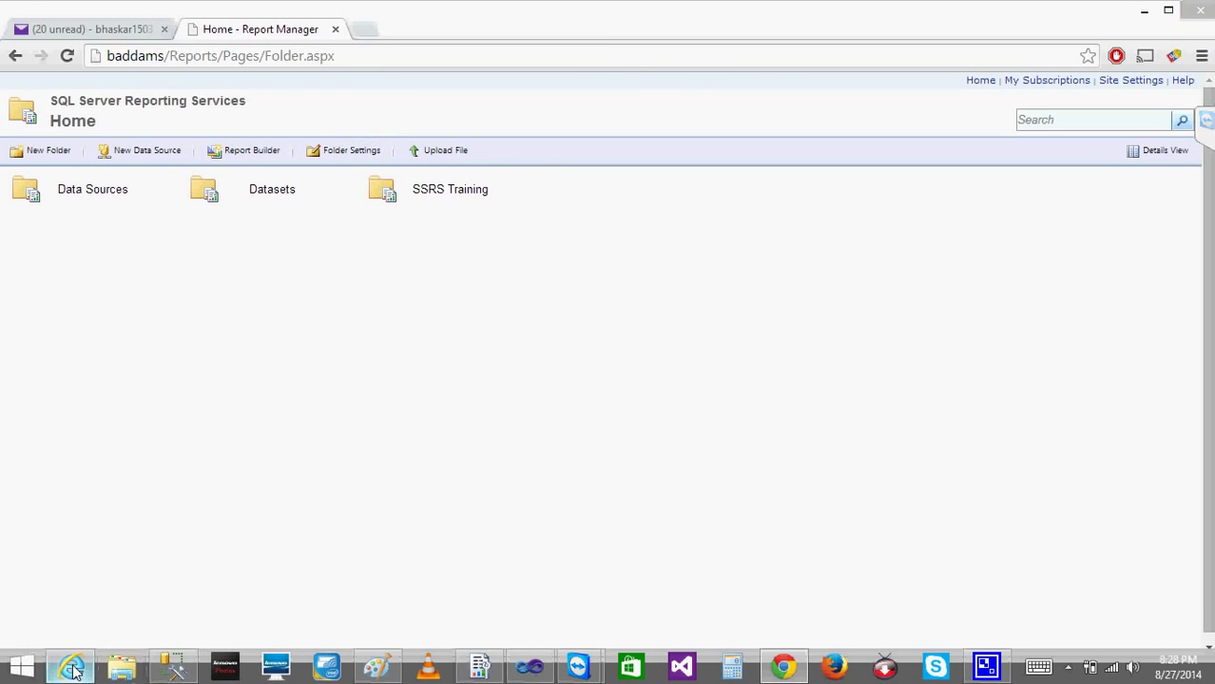
{"action": "left_click", "coordinate": [209, 223]}
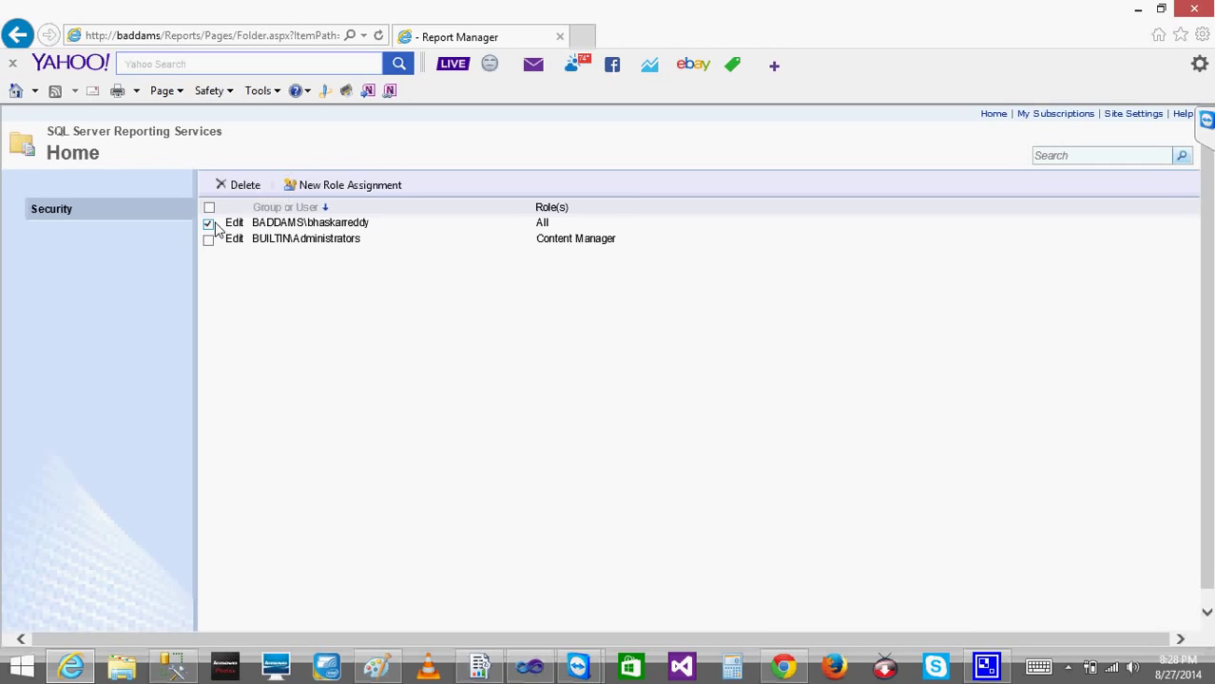
{"action": "left_click", "coordinate": [244, 187]}
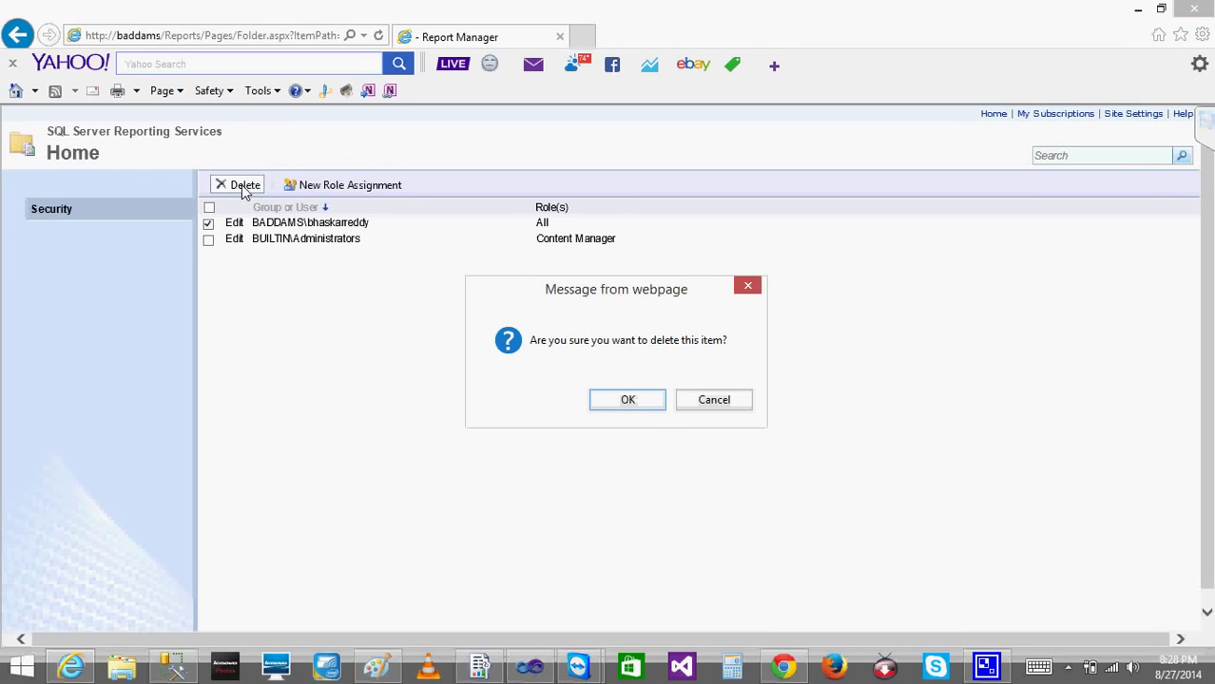
{"action": "left_click", "coordinate": [629, 399]}
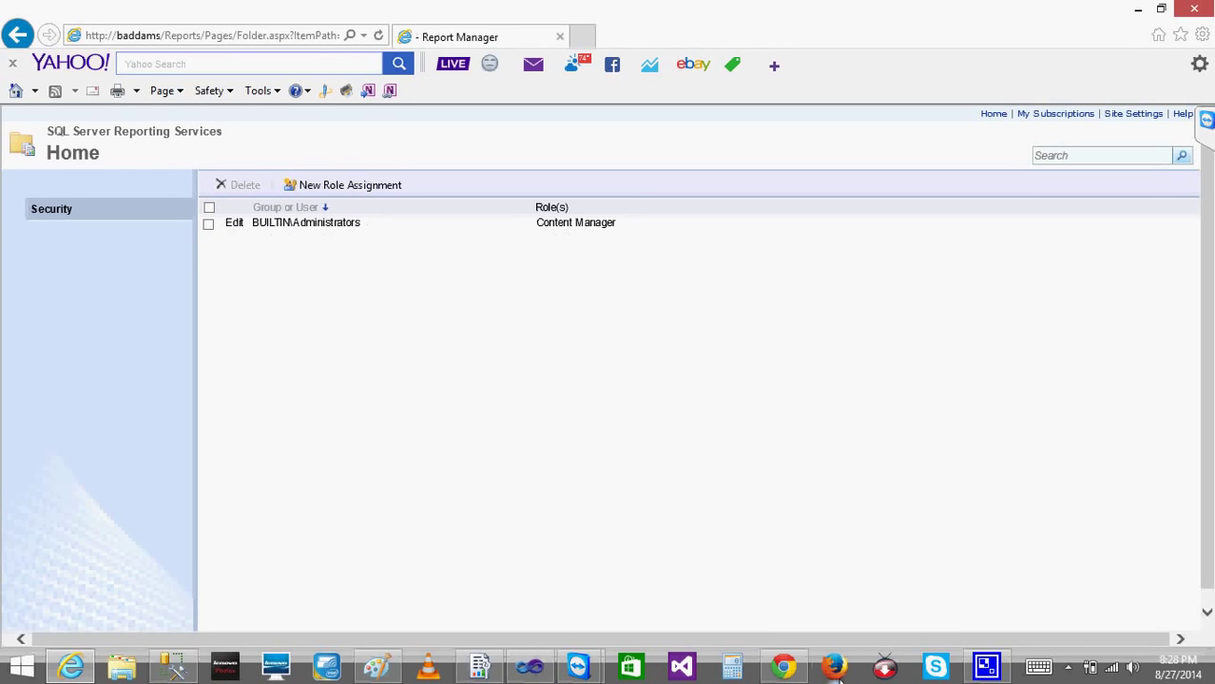
{"action": "left_click", "coordinate": [784, 668]}
{"action": "left_click", "coordinate": [68, 56]}
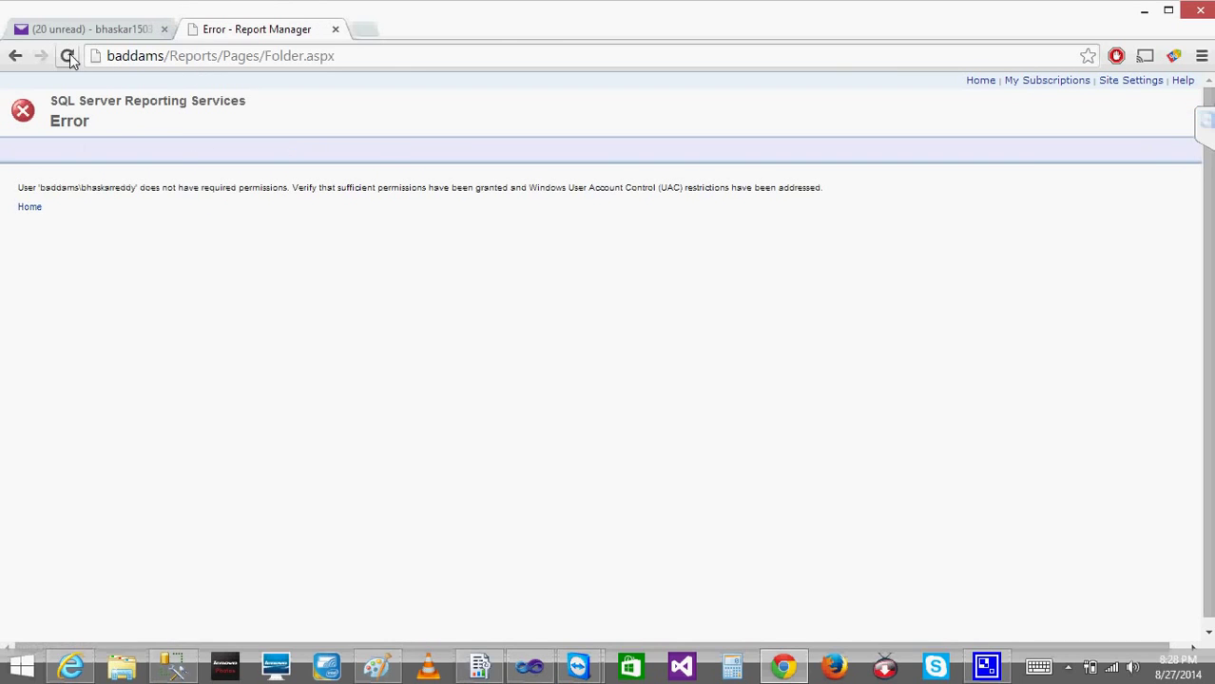
Switch to Internet Explorer, check the Home folder's role assignments, and return to the Report Manager home page.
{"action": "mouse_move", "coordinate": [65, 671]}
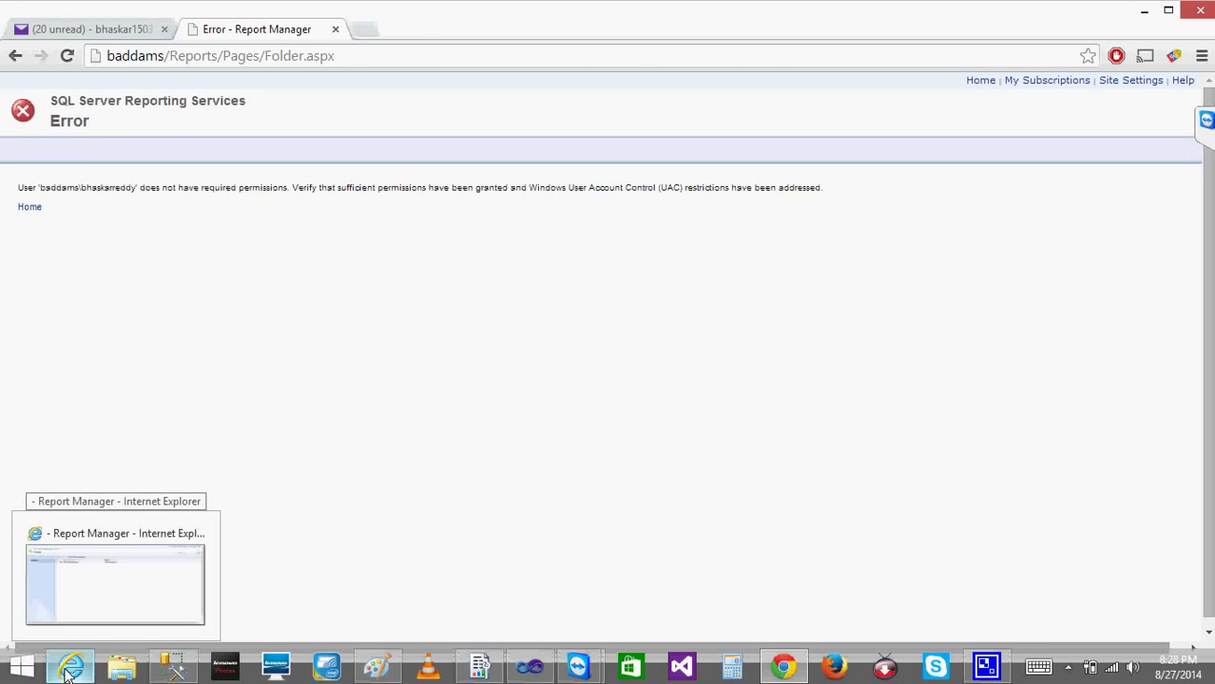
{"action": "left_click", "coordinate": [67, 673]}
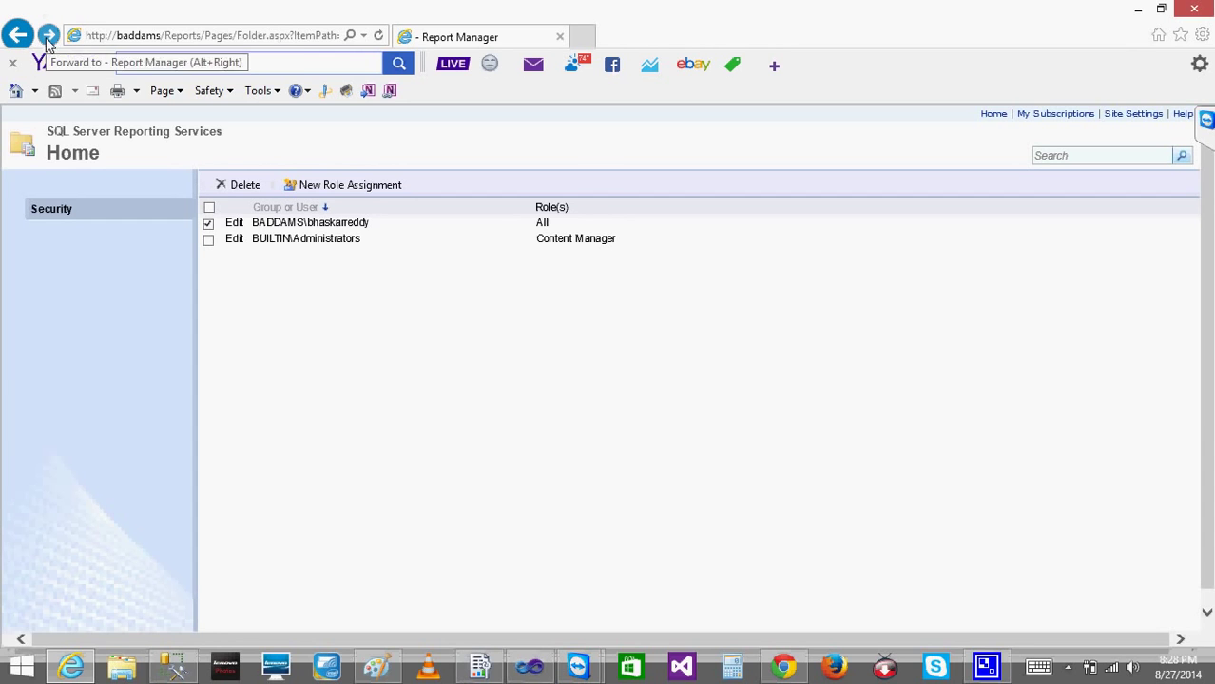
{"action": "left_click", "coordinate": [993, 115]}
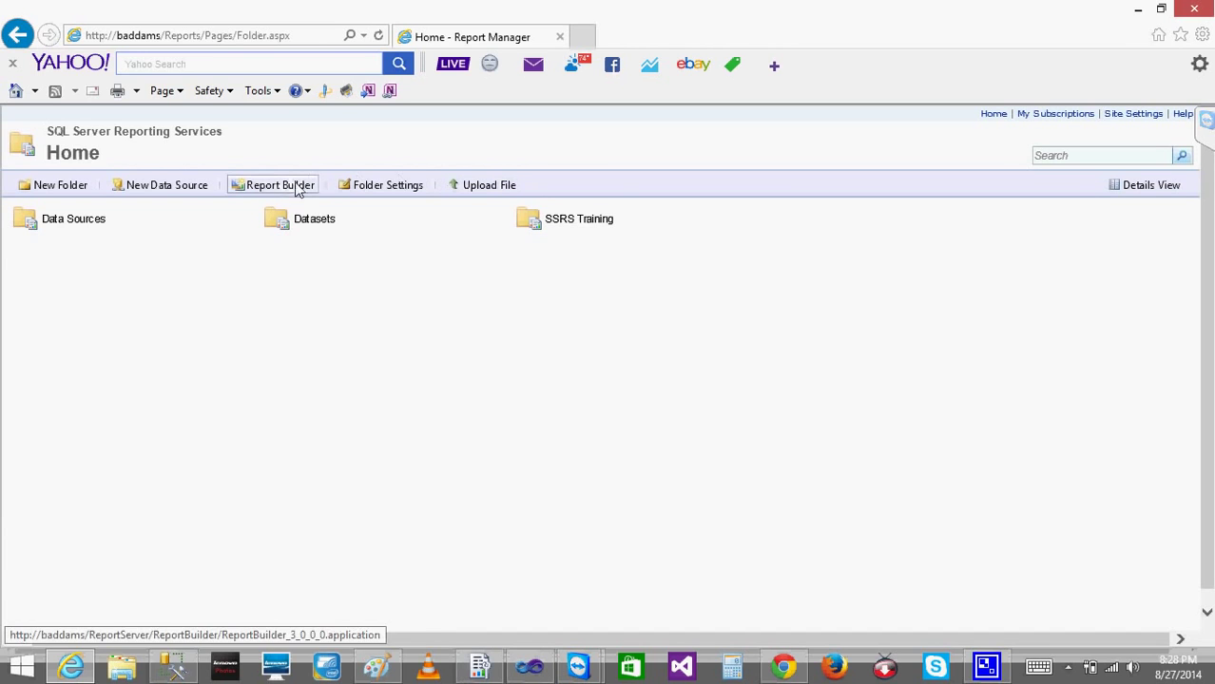
{"action": "left_click", "coordinate": [369, 188]}
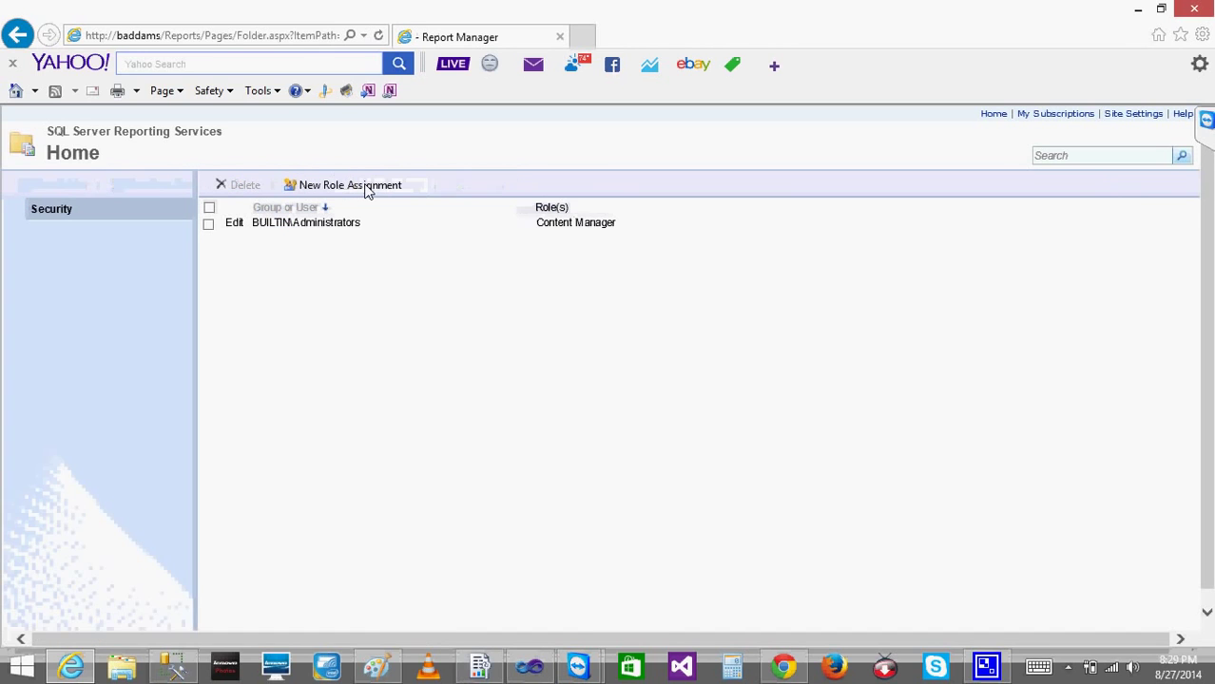
{"action": "left_click", "coordinate": [18, 36]}
Override the SSRS Training folder's inherited security and assign the All role to the copied Windows account.
{"action": "left_click", "coordinate": [756, 220]}
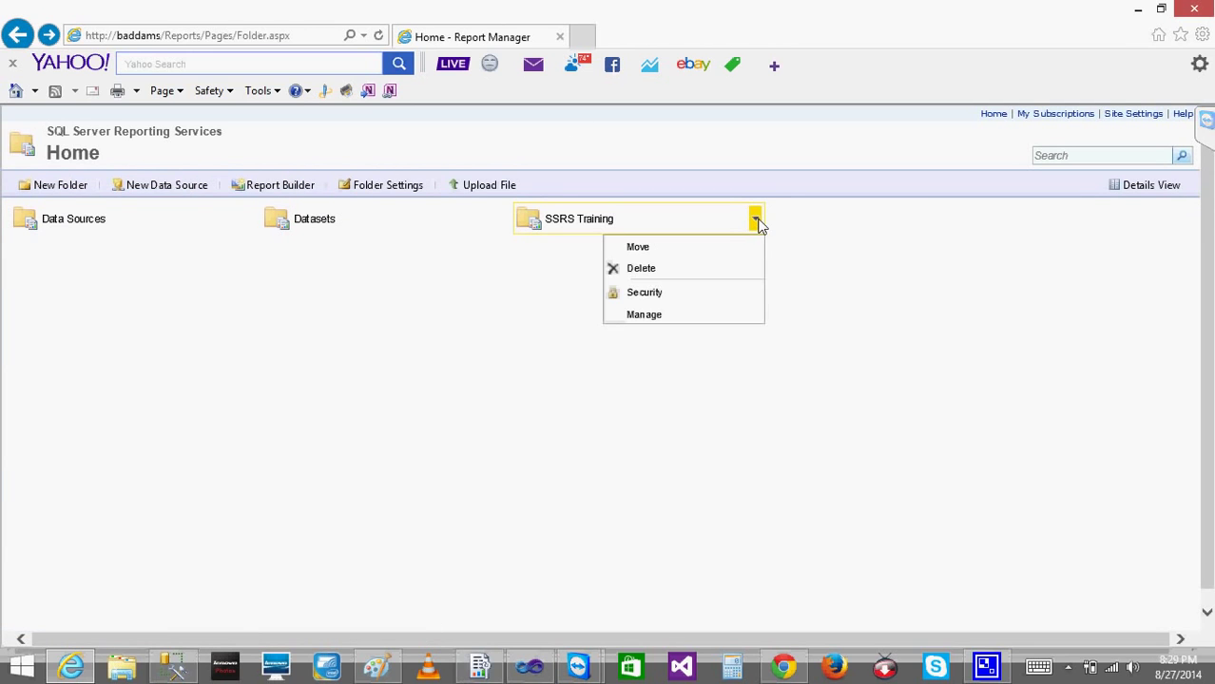
{"action": "left_click", "coordinate": [652, 293]}
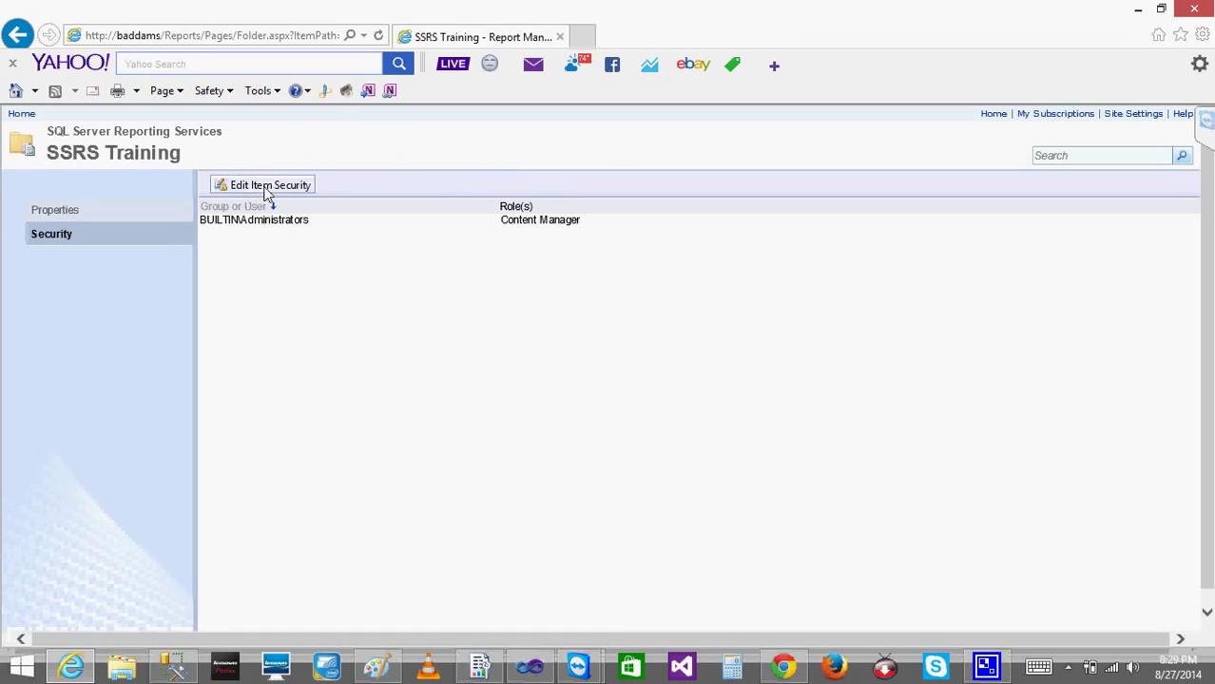
{"action": "left_click", "coordinate": [270, 186]}
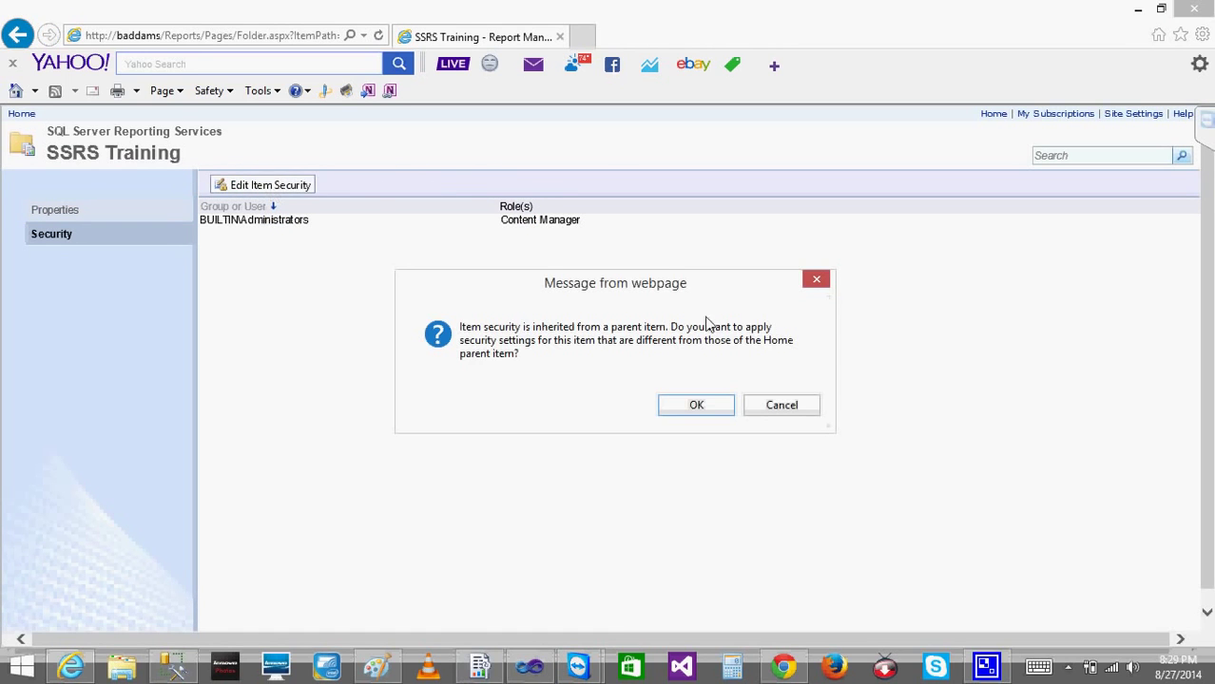
{"action": "left_click", "coordinate": [687, 409]}
{"action": "left_click", "coordinate": [334, 188]}
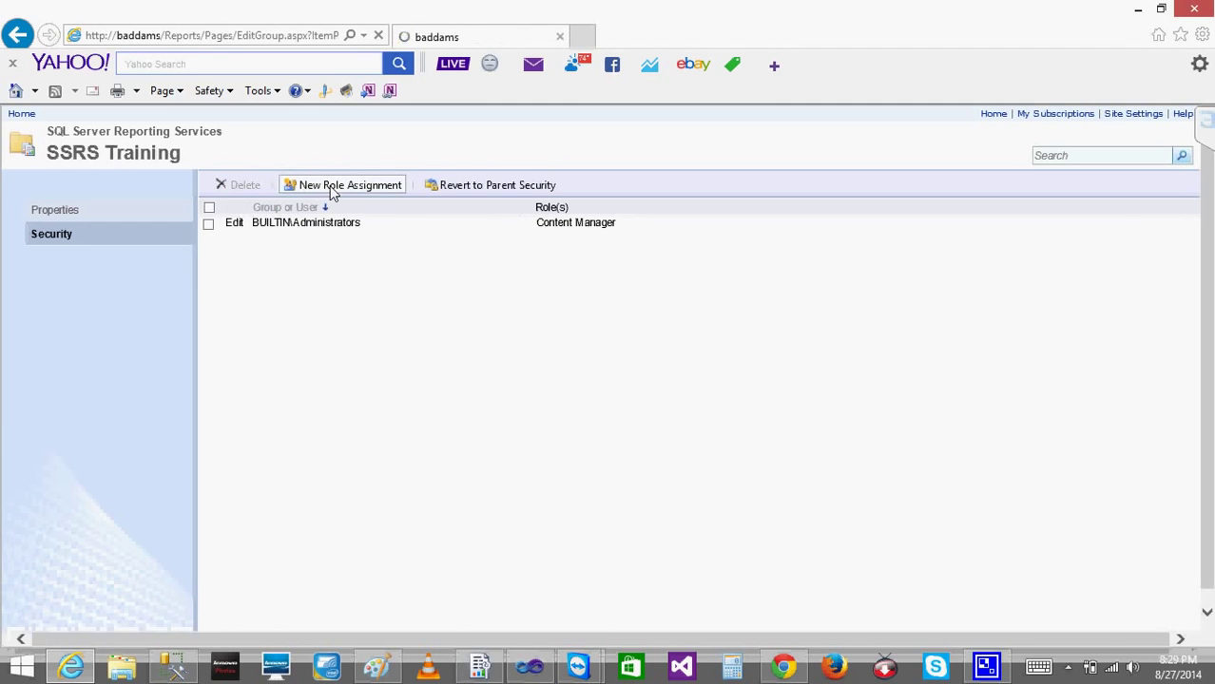
{"action": "type", "text": "baddams\\bhaskarreddy"}
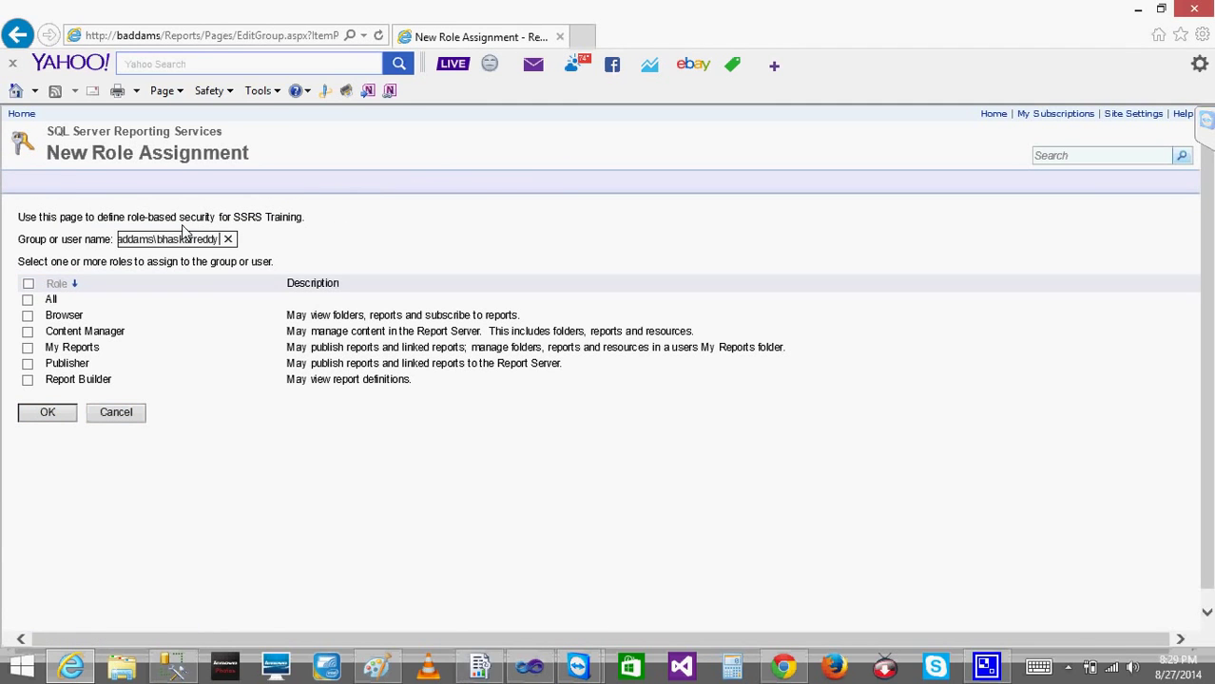
{"action": "left_click", "coordinate": [27, 300]}
{"action": "left_click", "coordinate": [64, 417]}
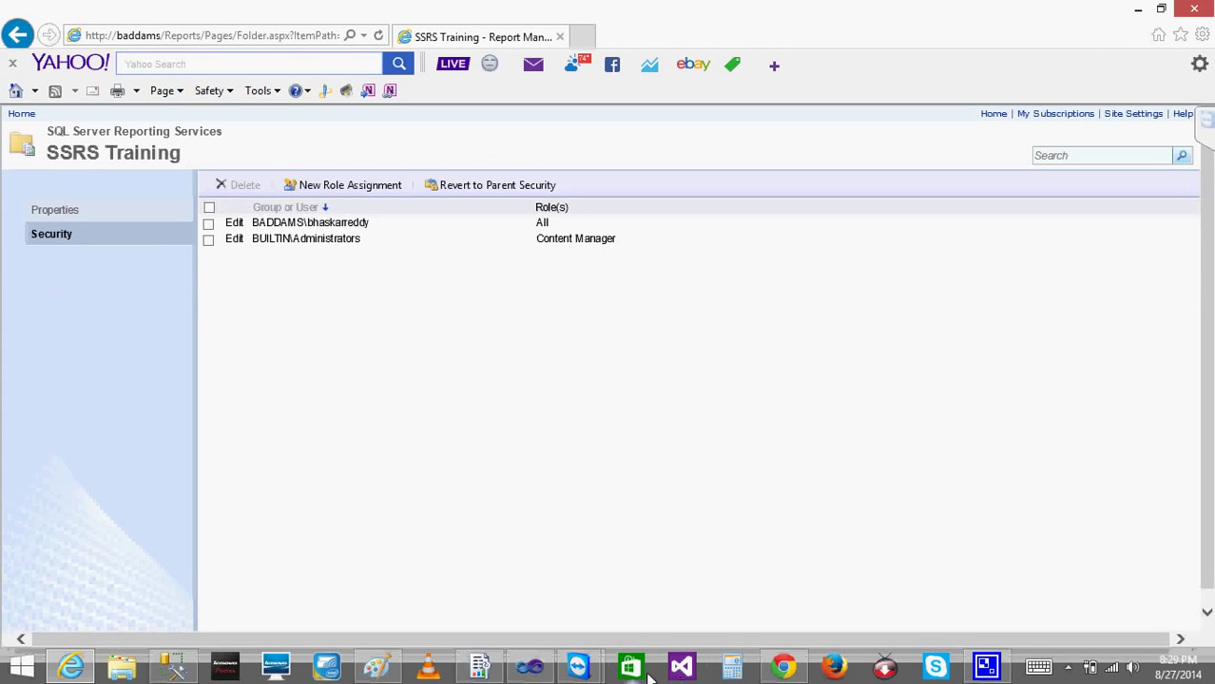
Switch to Chrome and reload the Report Manager page to test the folder-level access.
{"action": "left_click", "coordinate": [780, 668]}
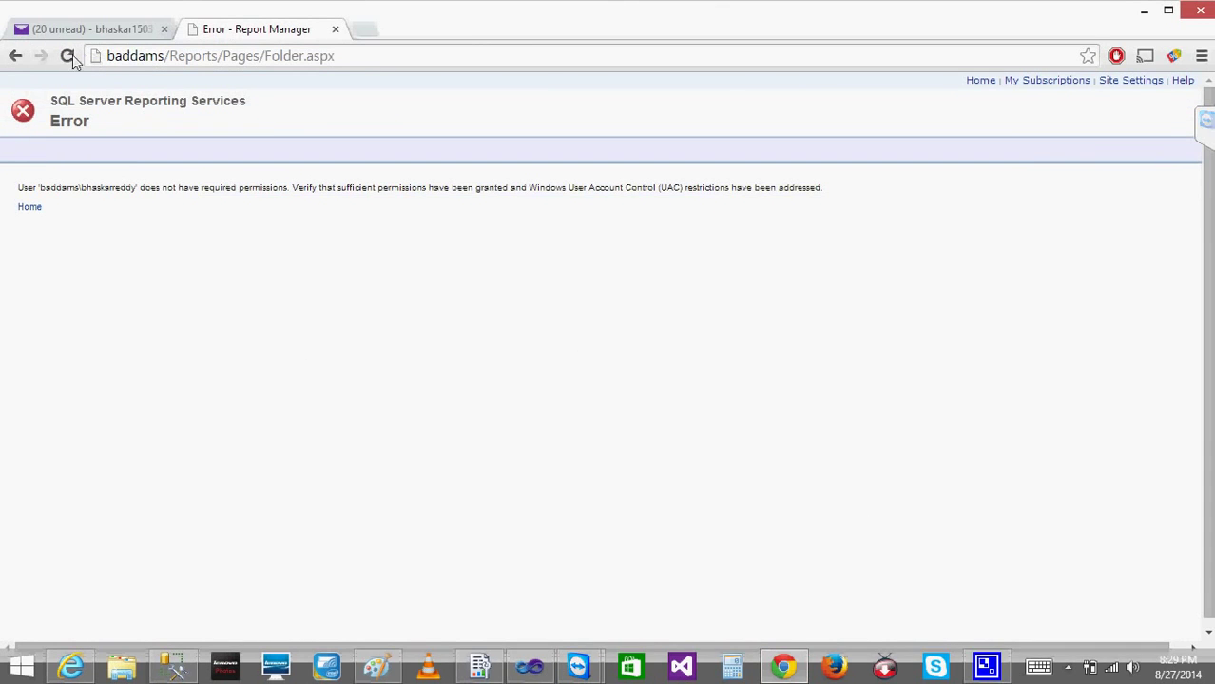
{"action": "left_click", "coordinate": [67, 56]}
{"action": "left_click", "coordinate": [67, 55]}
{"action": "left_click", "coordinate": [68, 55]}
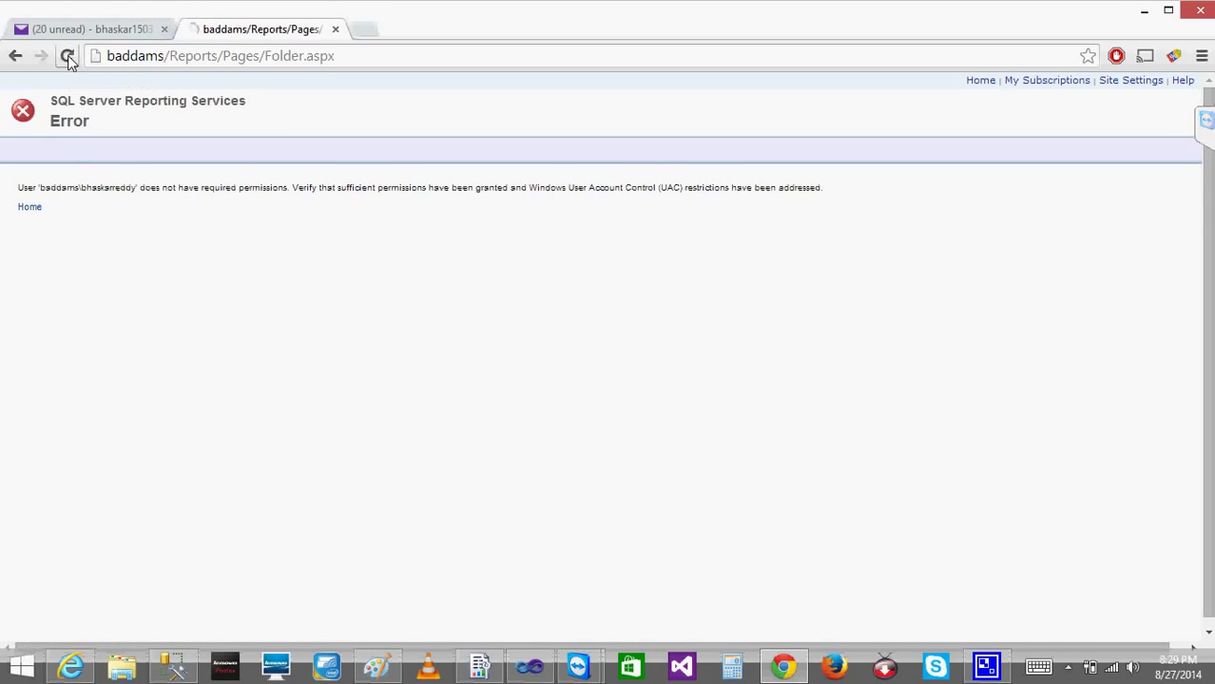
Return to Internet Explorer and add a Home folder role assignment giving the copied Windows account the All role.
{"action": "left_click", "coordinate": [797, 670]}
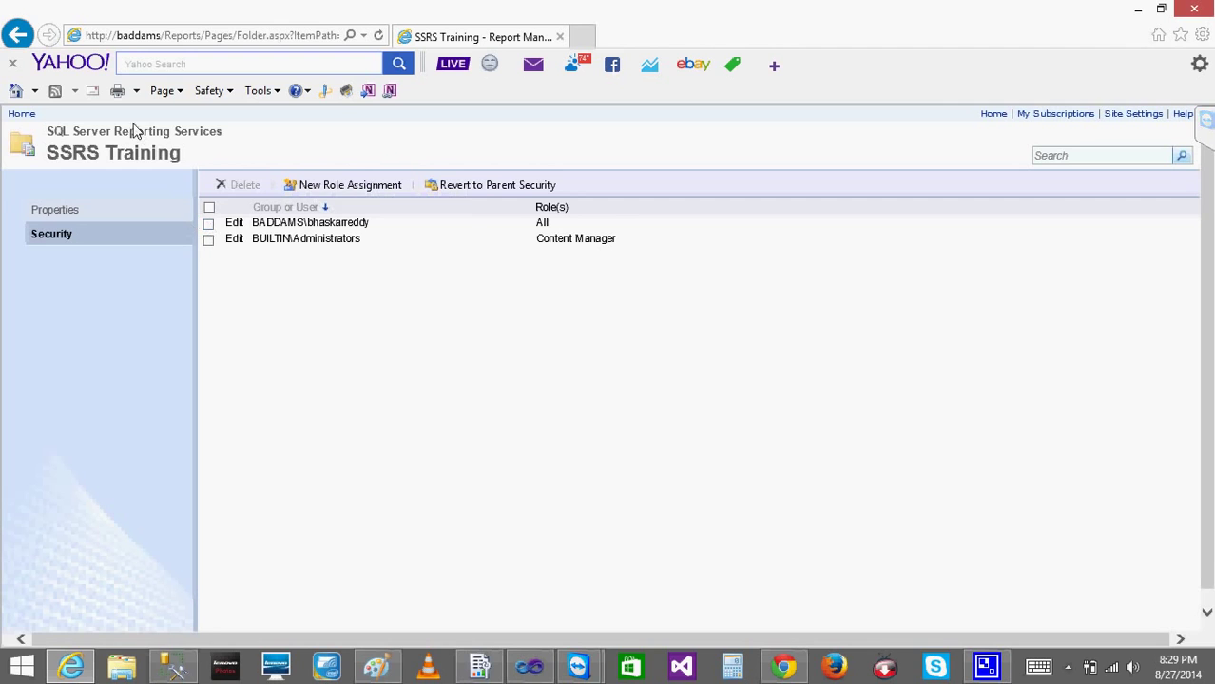
{"action": "left_click", "coordinate": [998, 116]}
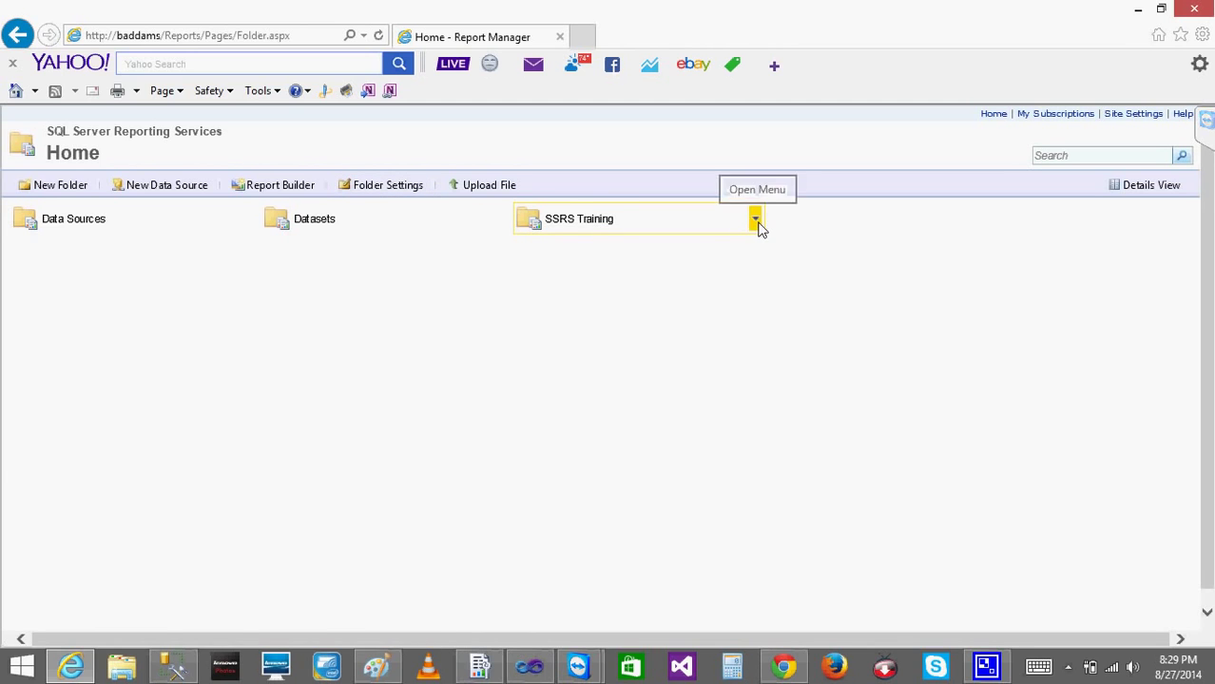
{"action": "left_click", "coordinate": [355, 187]}
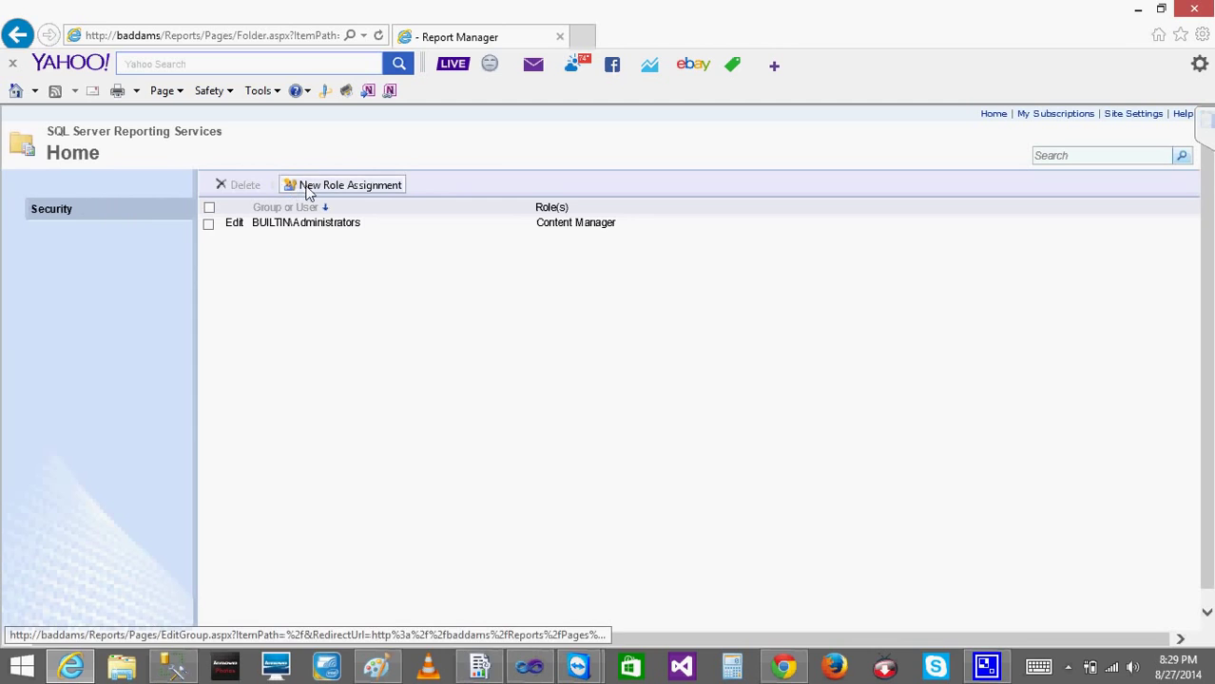
{"action": "left_click", "coordinate": [305, 190]}
{"action": "type", "text": "baddams\\bhaskarreddy"}
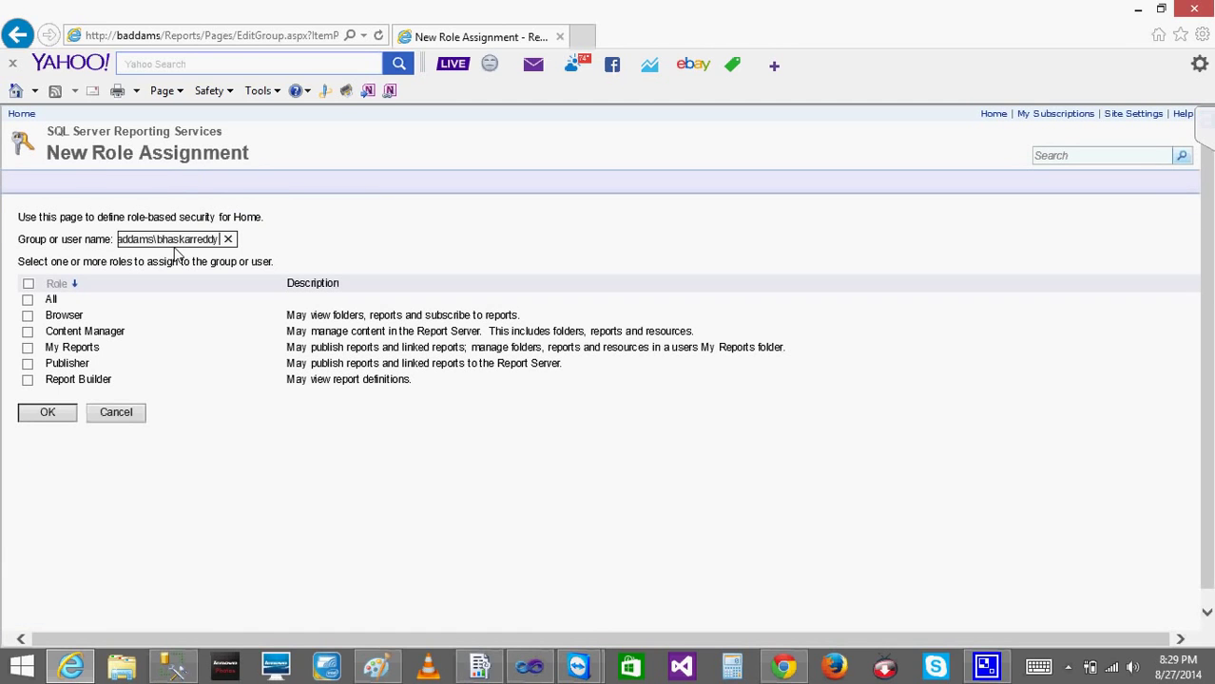
{"action": "left_click", "coordinate": [28, 300]}
{"action": "left_click", "coordinate": [67, 419]}
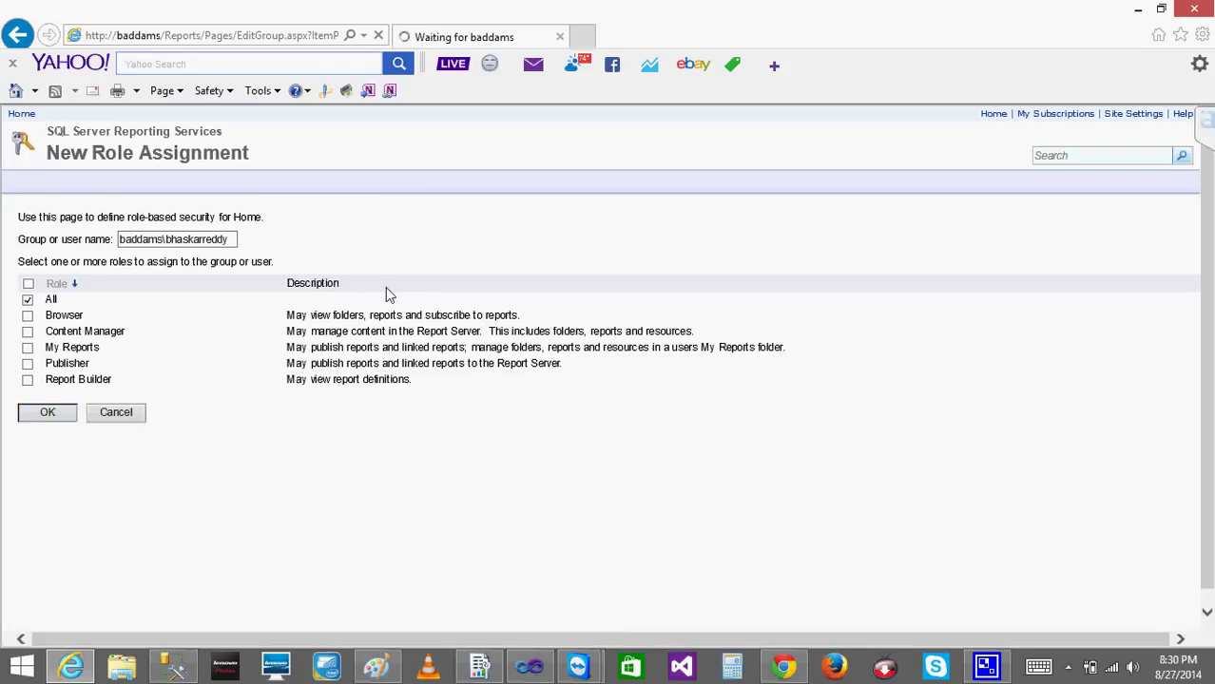
Save the new Home role assignment and return to the Report Manager home page.
{"action": "left_click", "coordinate": [47, 413]}
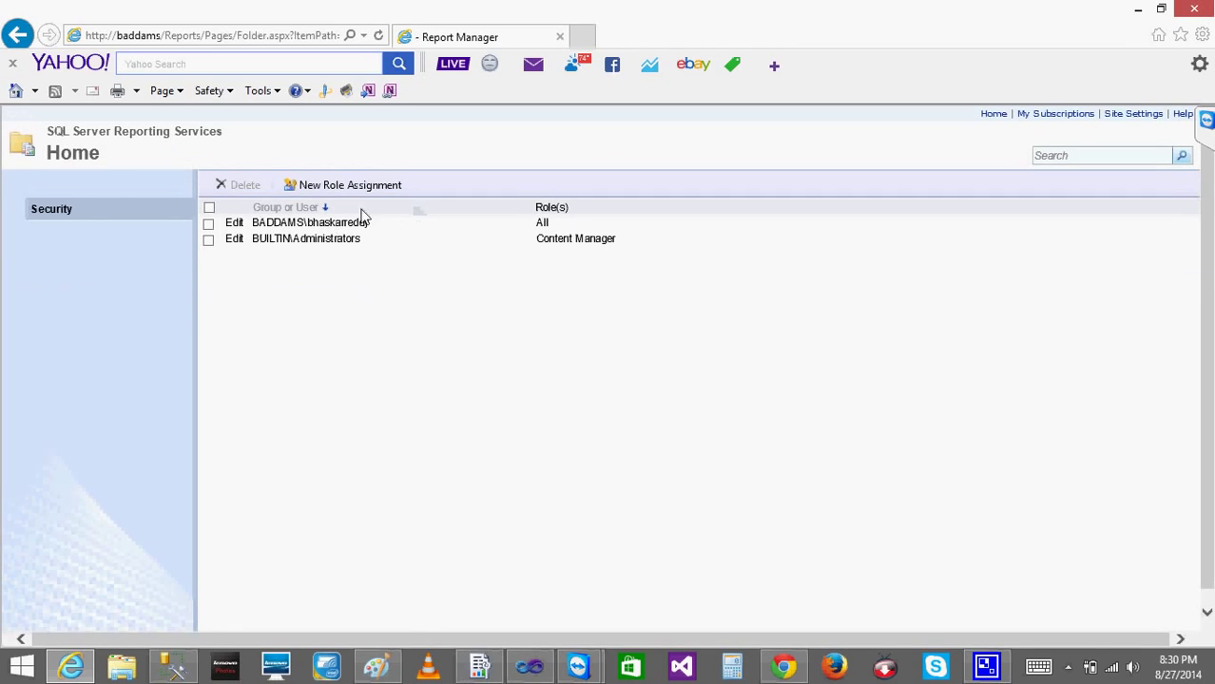
{"action": "left_click", "coordinate": [993, 114]}
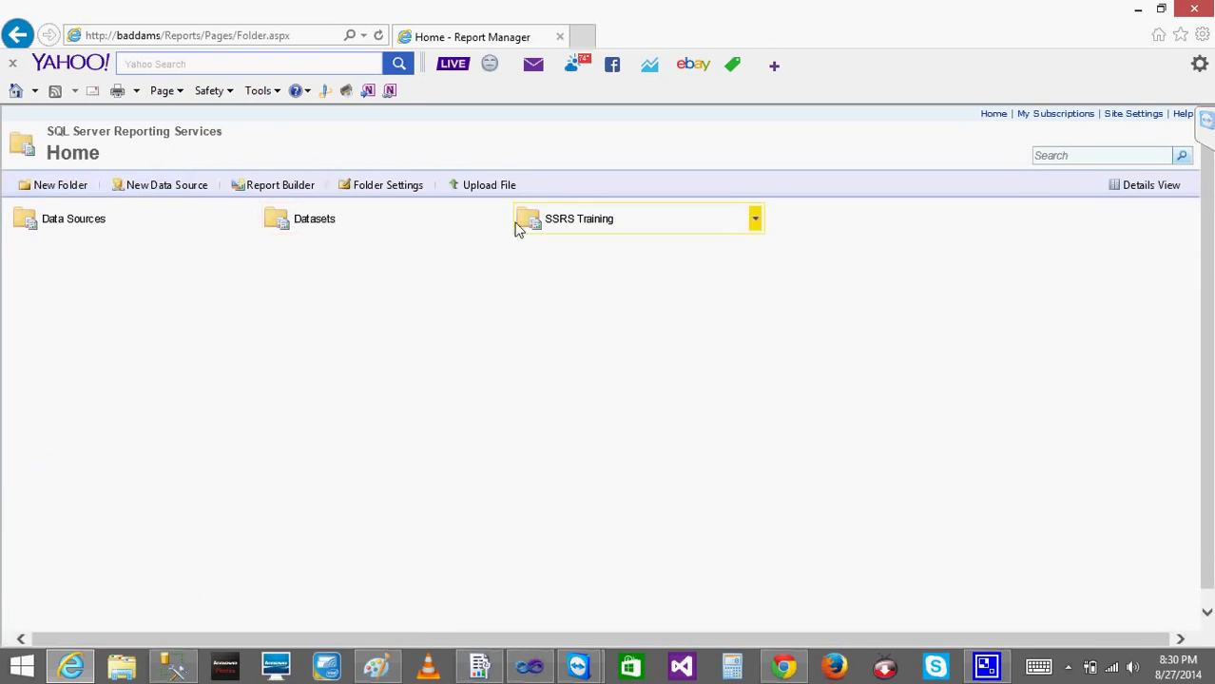
Override the Datasets folder's inherited security and delete the Windows account's All role assignment from it.
{"action": "left_click", "coordinate": [503, 220]}
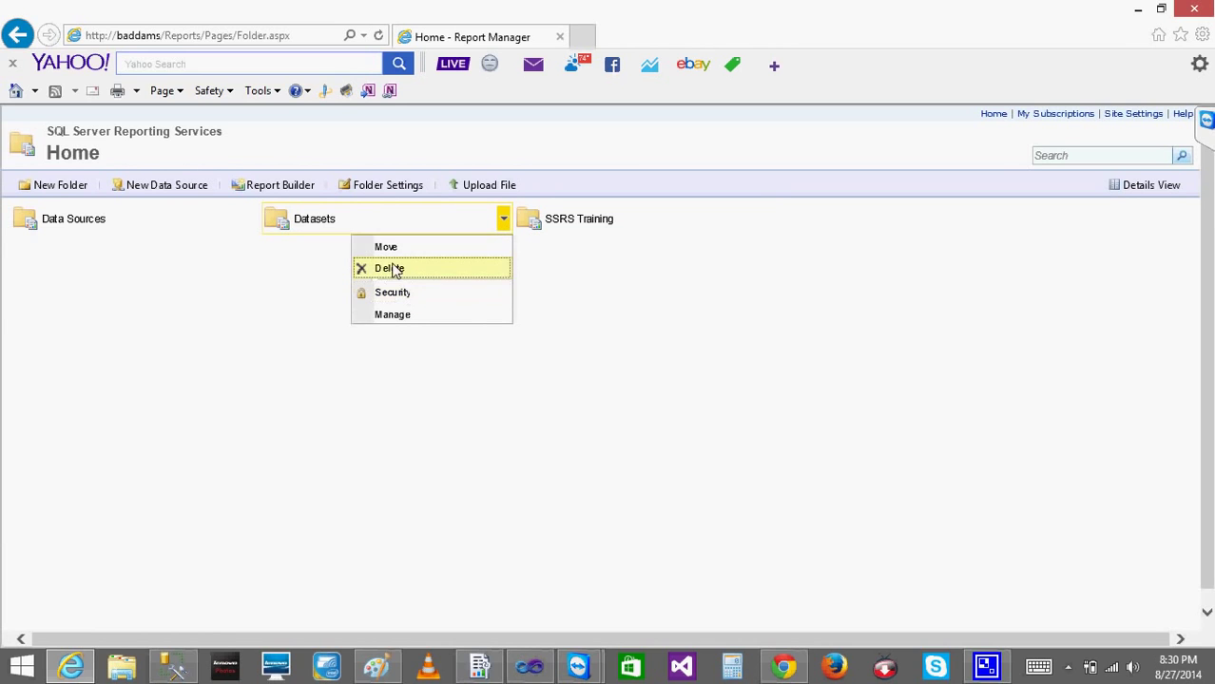
{"action": "left_click", "coordinate": [403, 322]}
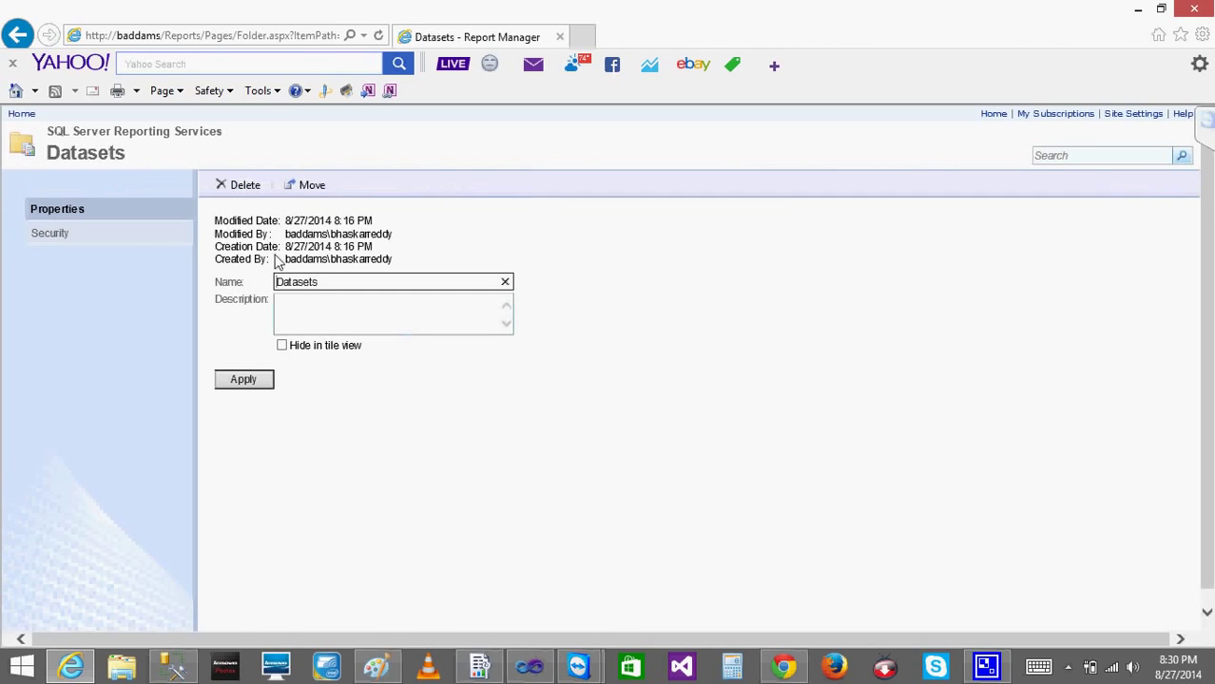
{"action": "left_click", "coordinate": [67, 232]}
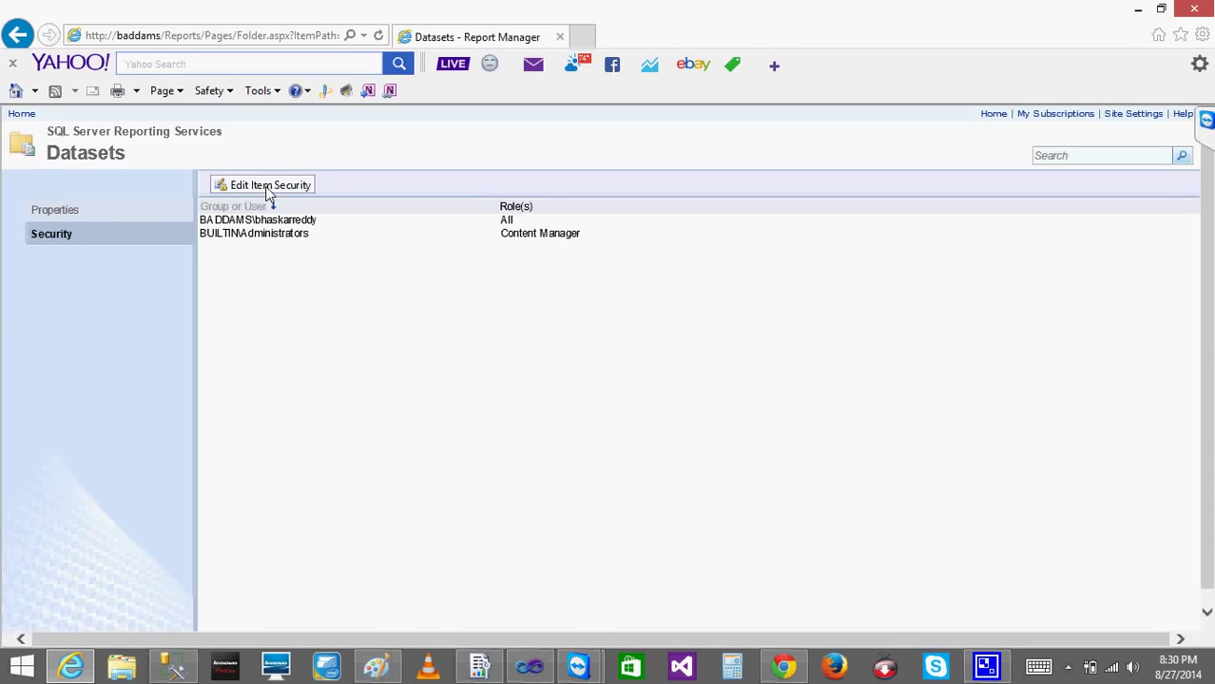
{"action": "left_click", "coordinate": [270, 188]}
{"action": "left_click", "coordinate": [697, 405]}
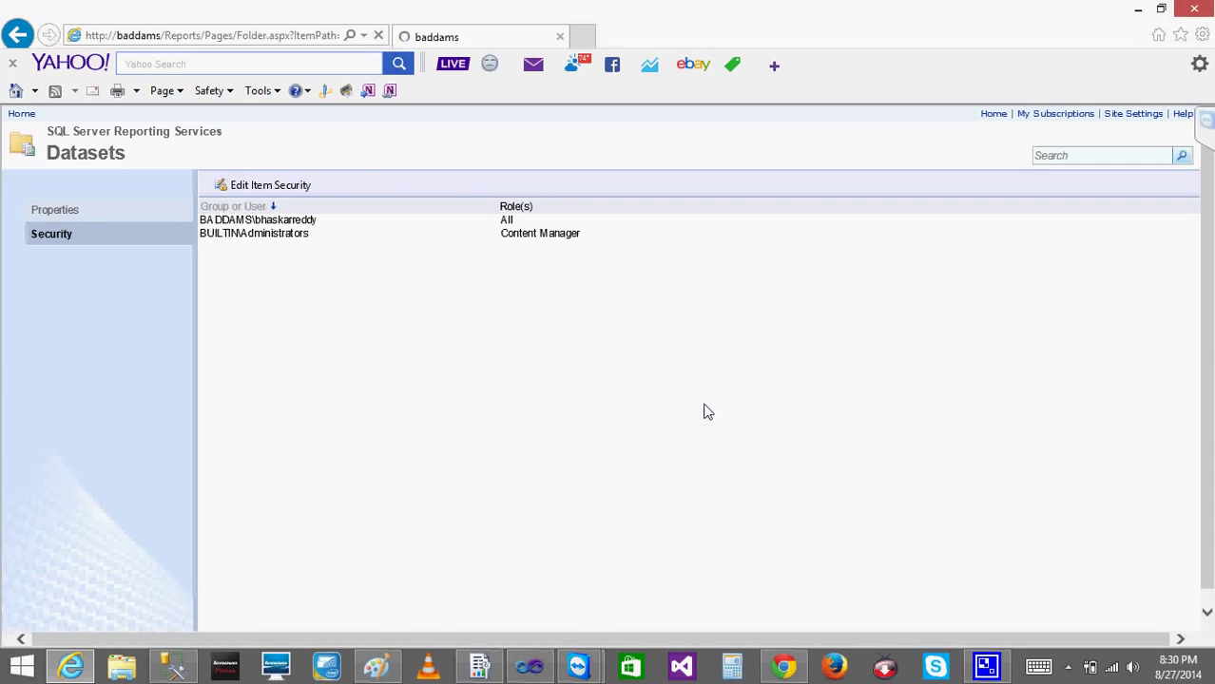
{"action": "left_click", "coordinate": [208, 224]}
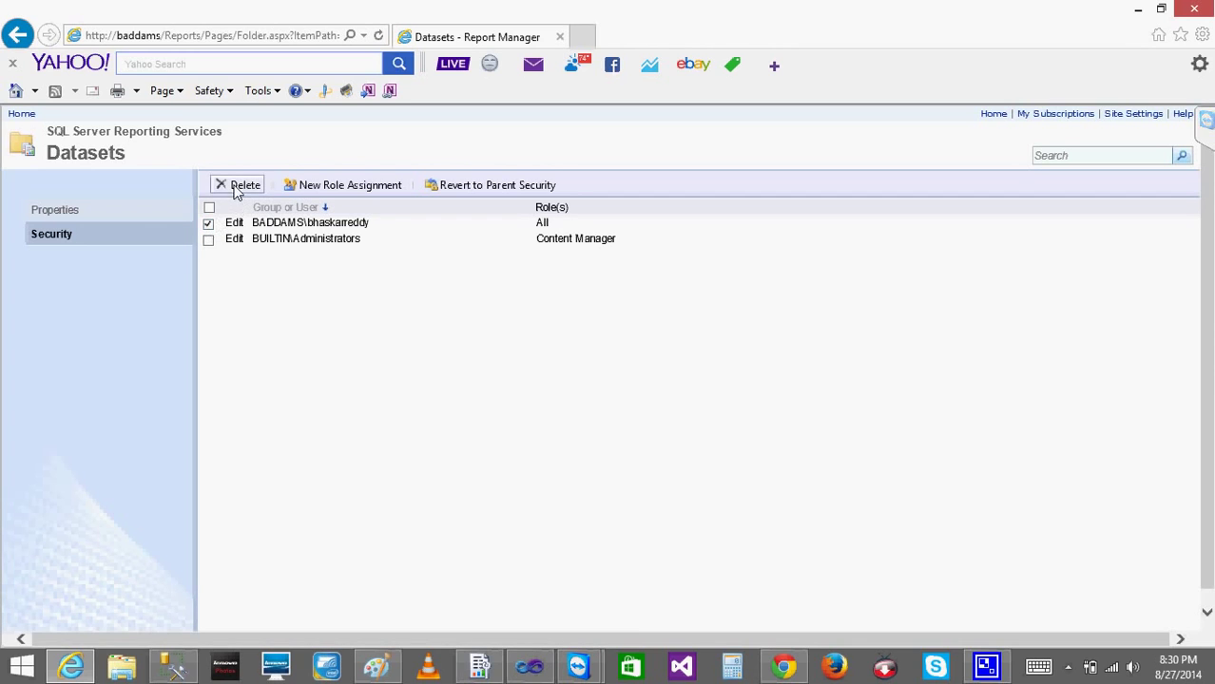
{"action": "left_click", "coordinate": [238, 185]}
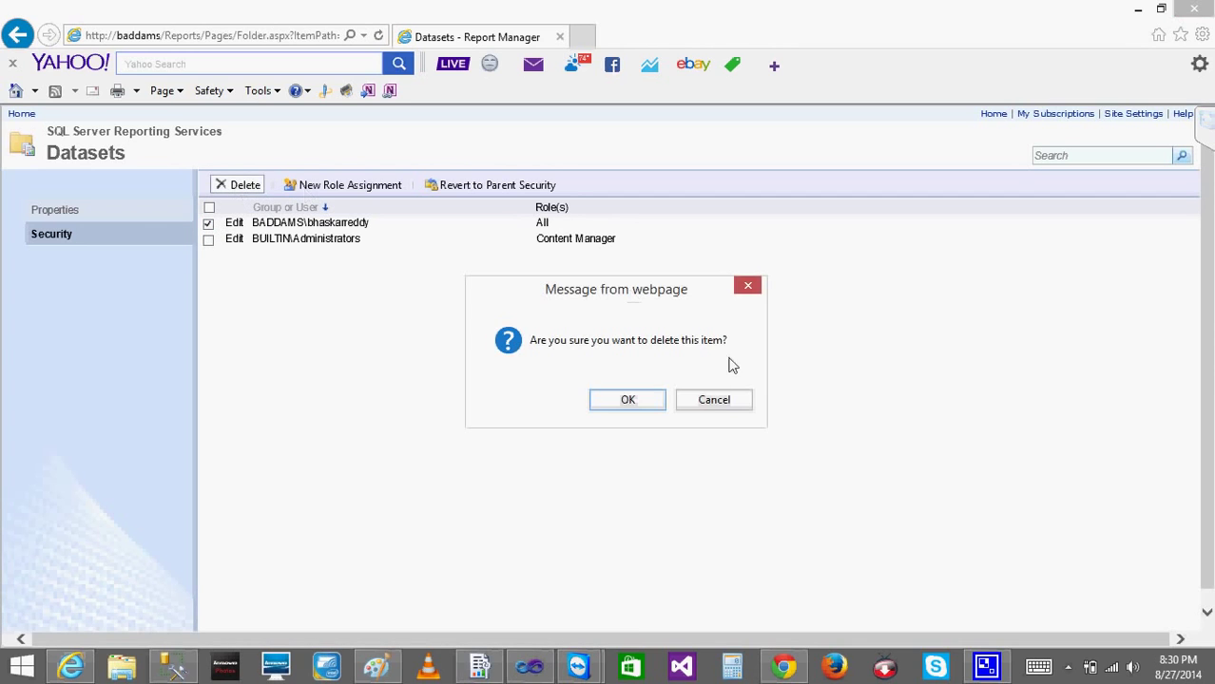
{"action": "left_click", "coordinate": [628, 400]}
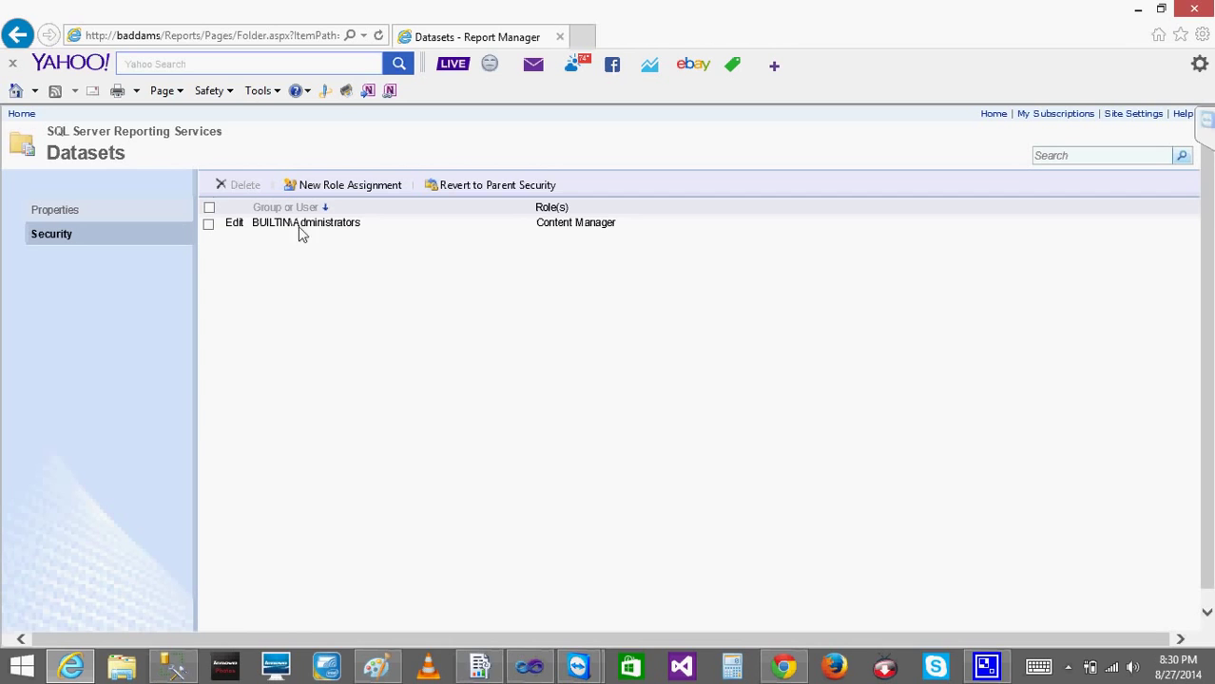
Check the role assignments on the SSRS Training folder and on the Datasets folder.
{"action": "left_click", "coordinate": [994, 115]}
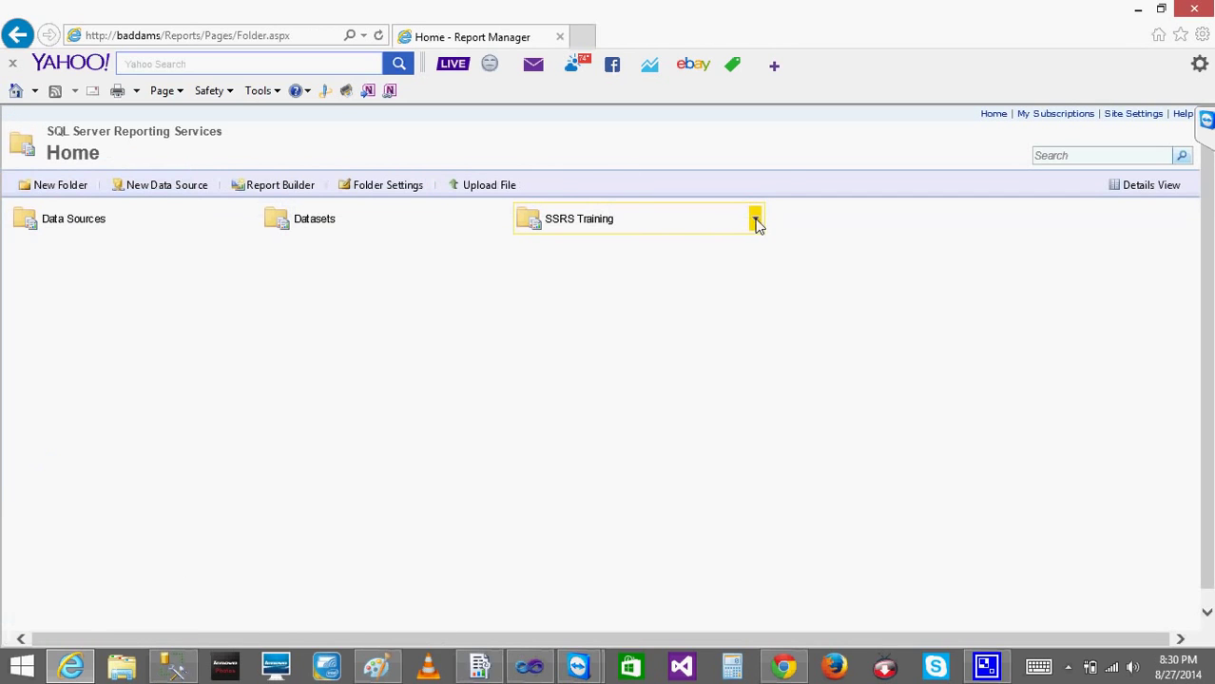
{"action": "left_click", "coordinate": [756, 220]}
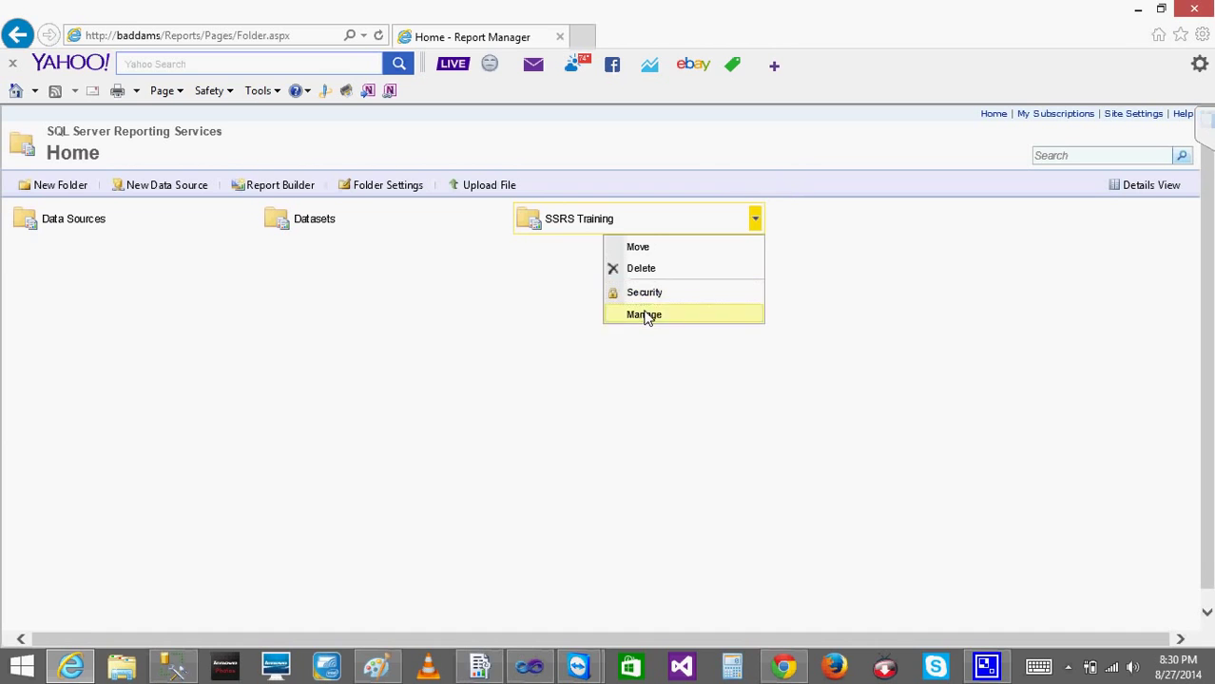
{"action": "left_click", "coordinate": [645, 315]}
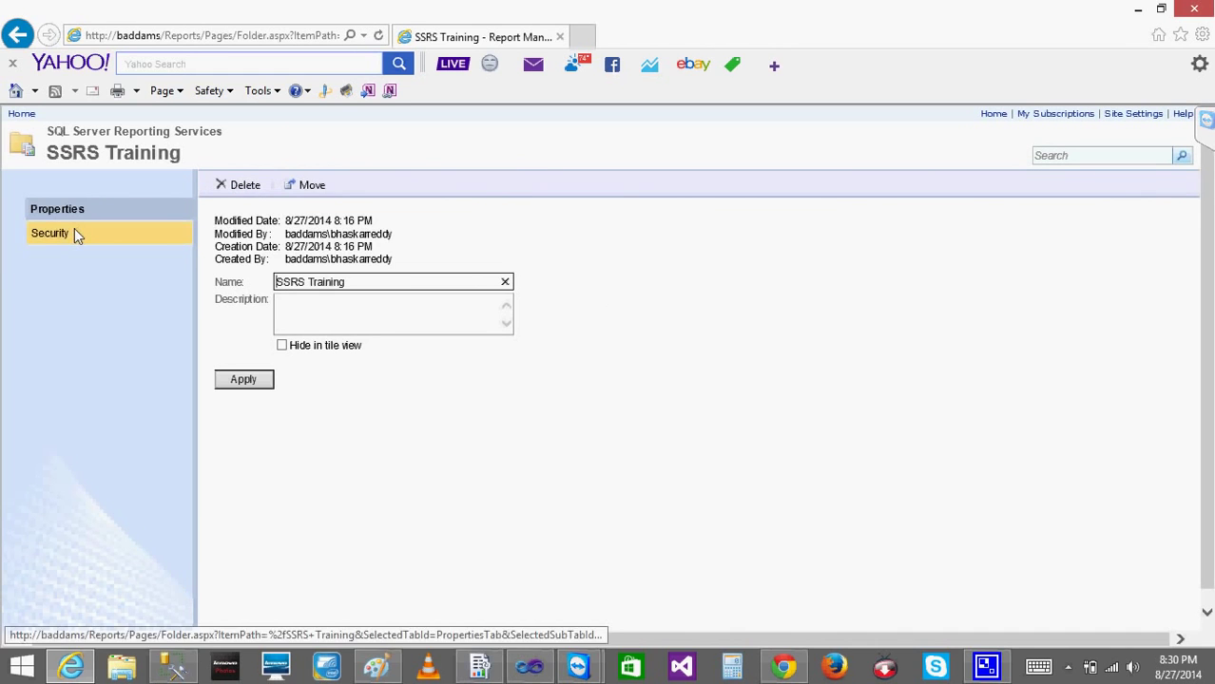
{"action": "left_click", "coordinate": [74, 232]}
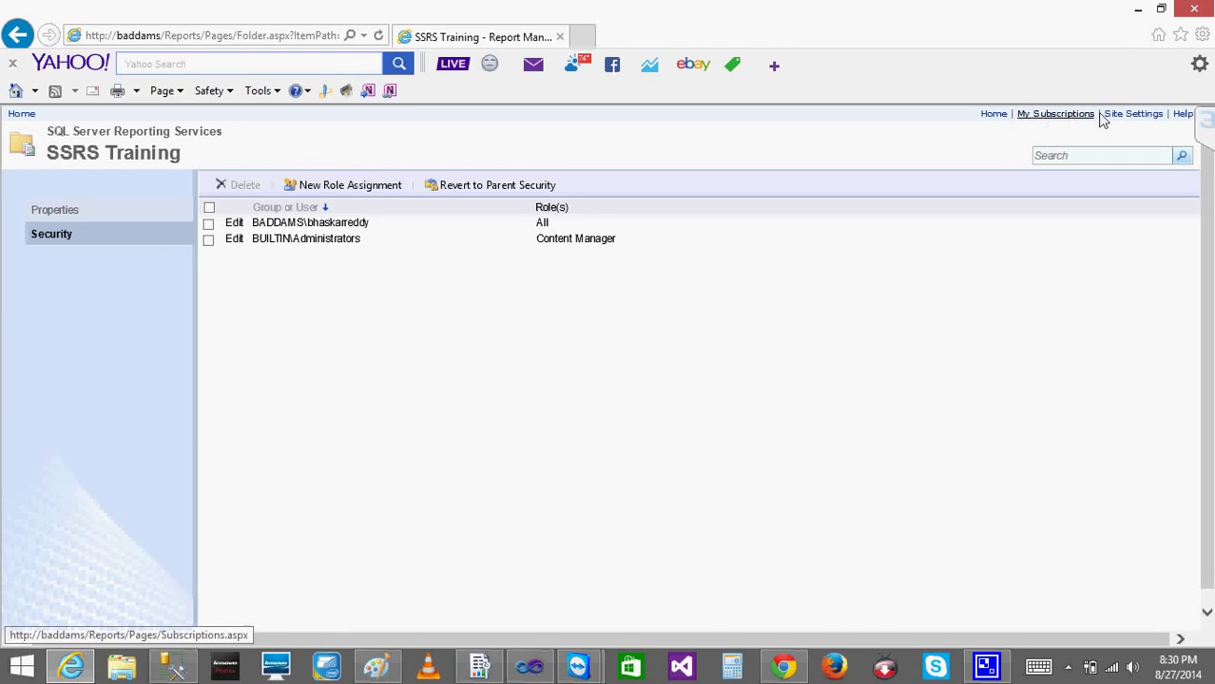
{"action": "left_click", "coordinate": [995, 116]}
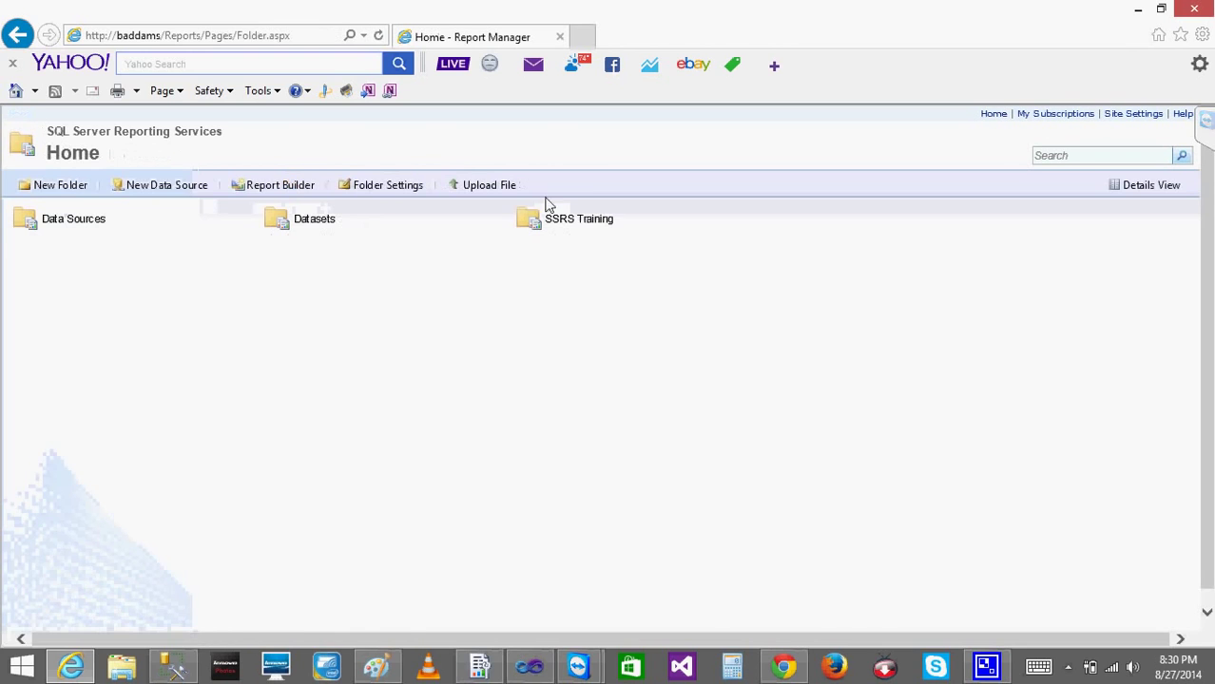
{"action": "left_click", "coordinate": [503, 221]}
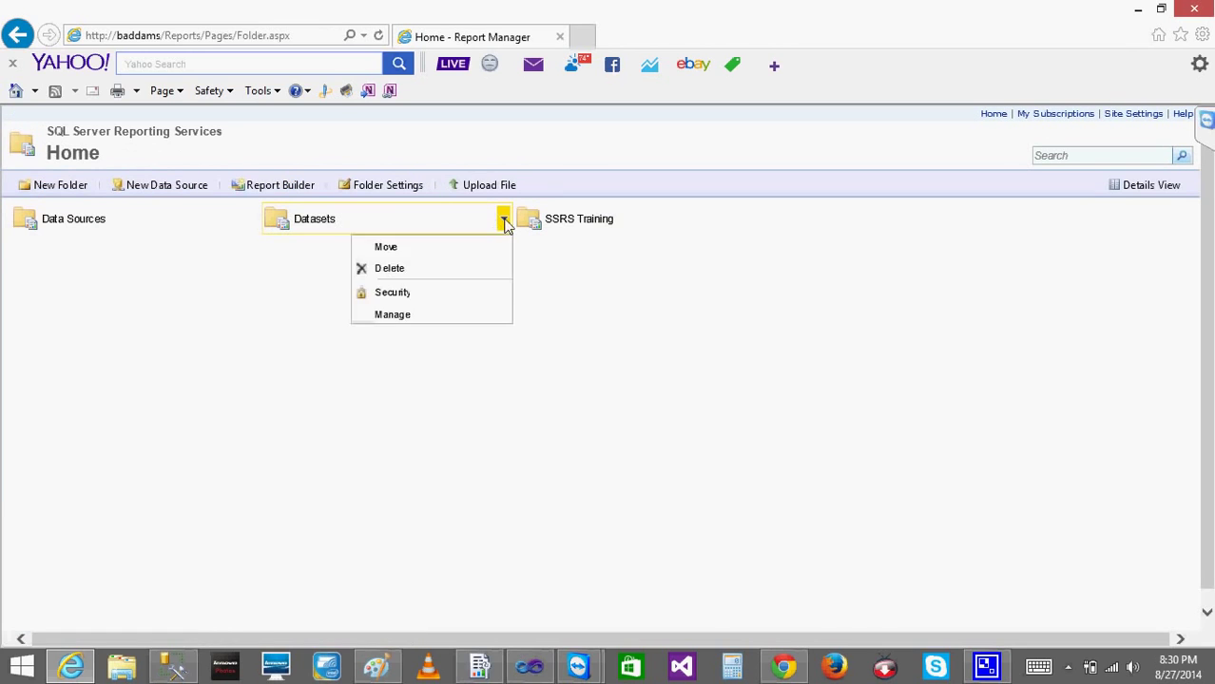
{"action": "left_click", "coordinate": [400, 303]}
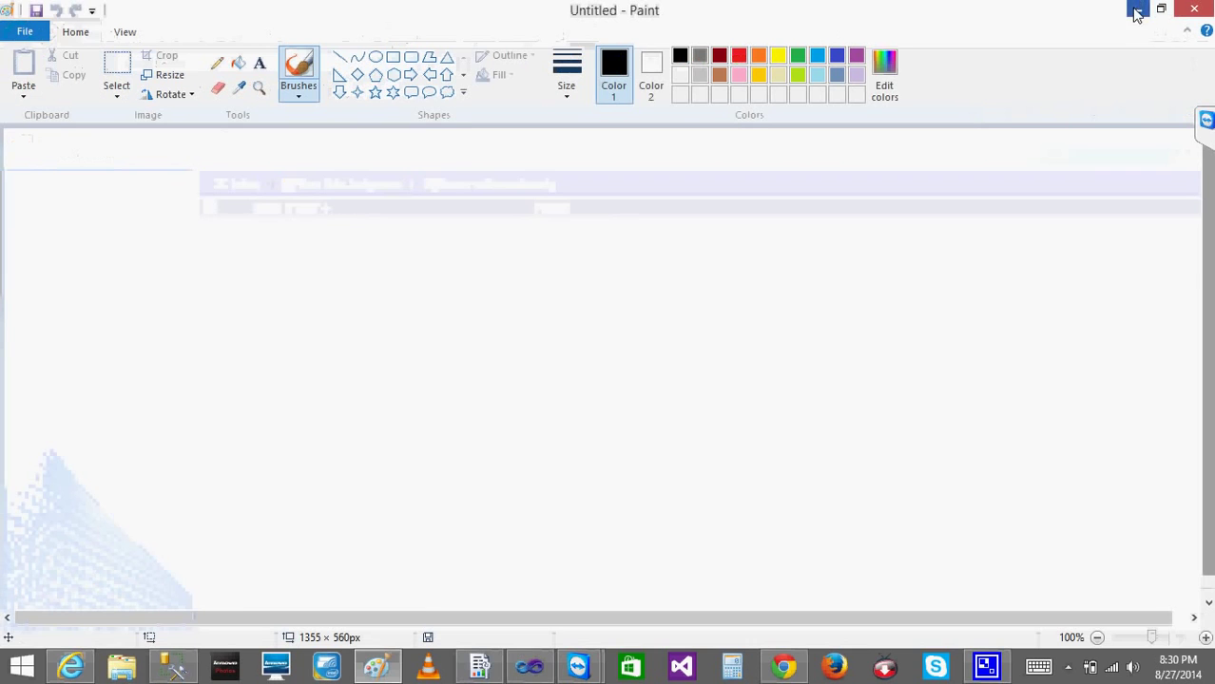
Switch to Chrome and reload Report Manager to test which folders the Windows account can access.
{"action": "left_click", "coordinate": [784, 665]}
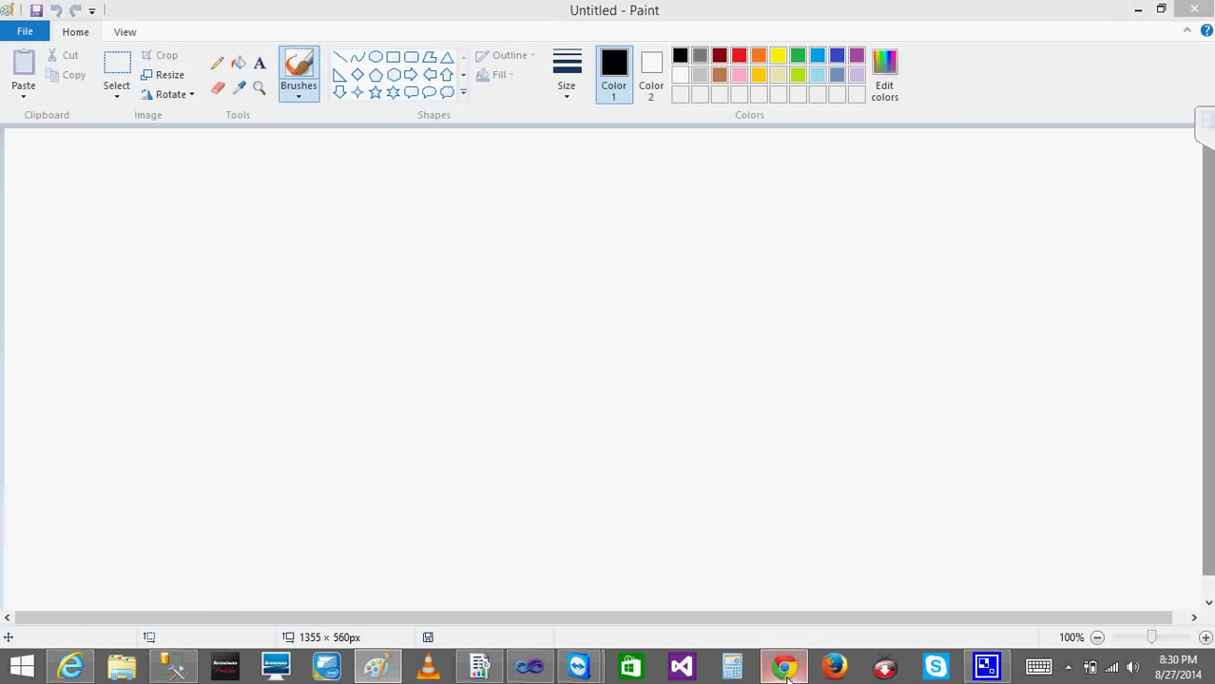
{"action": "left_click", "coordinate": [66, 57]}
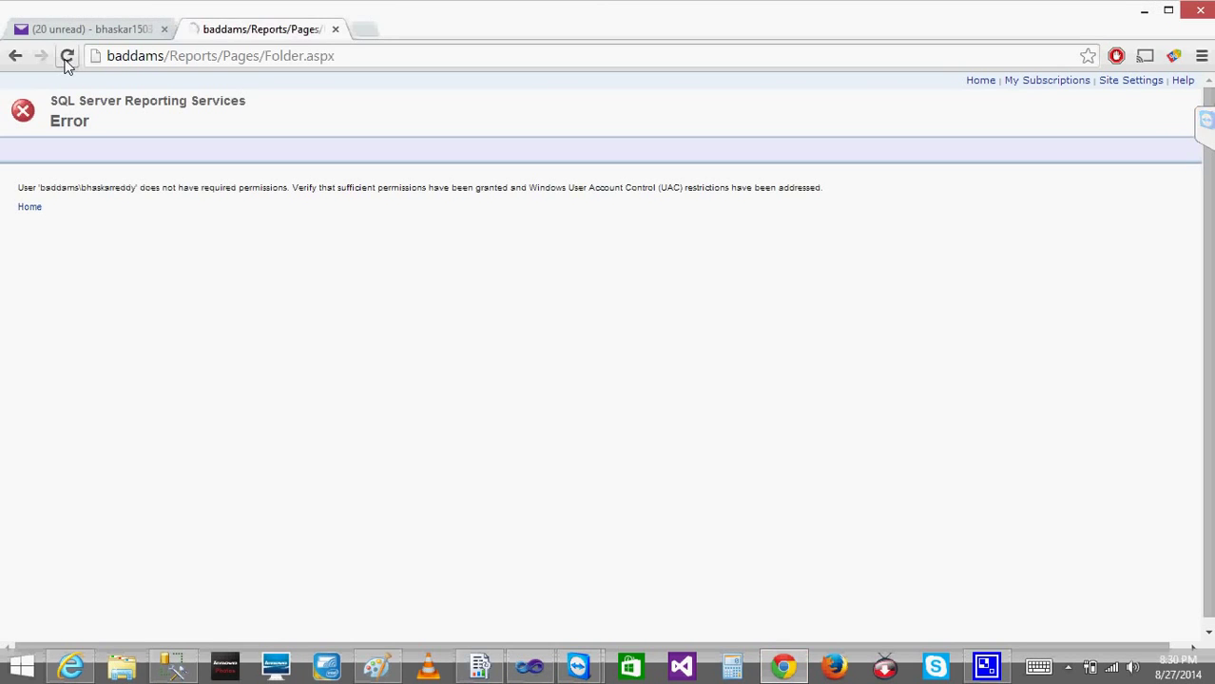
Return to Internet Explorer and check the role assignments on the Home and Data Sources folders.
{"action": "key", "text": "super+c"}
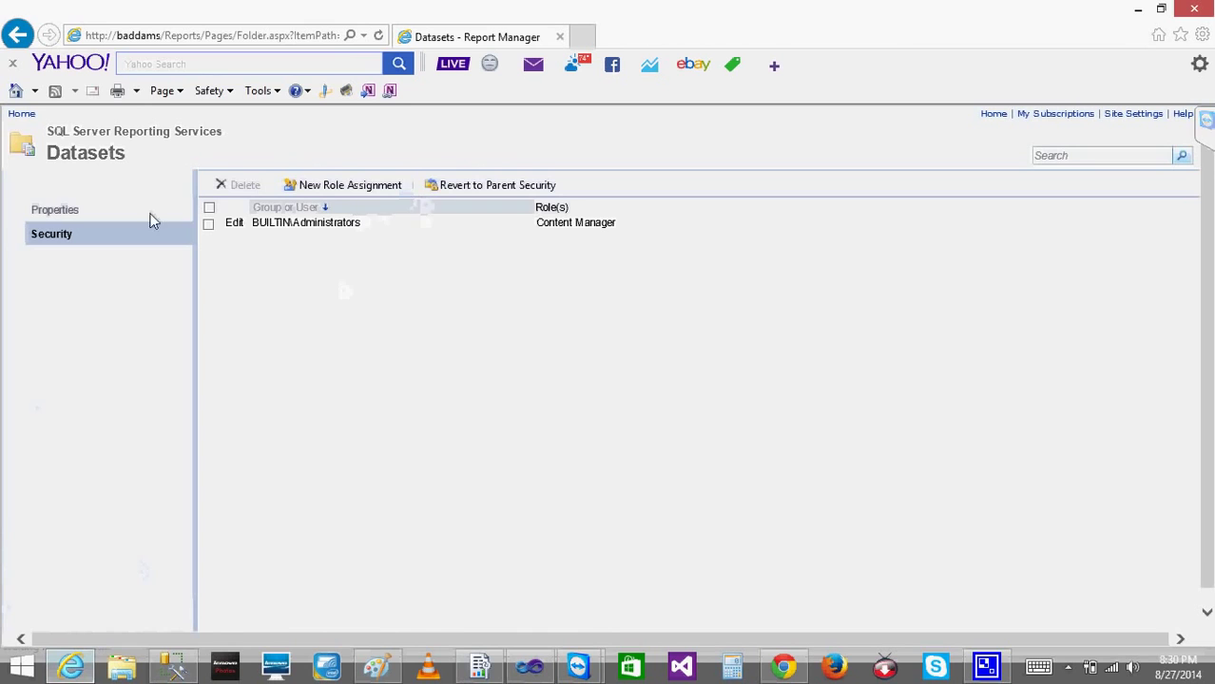
{"action": "left_click", "coordinate": [22, 115]}
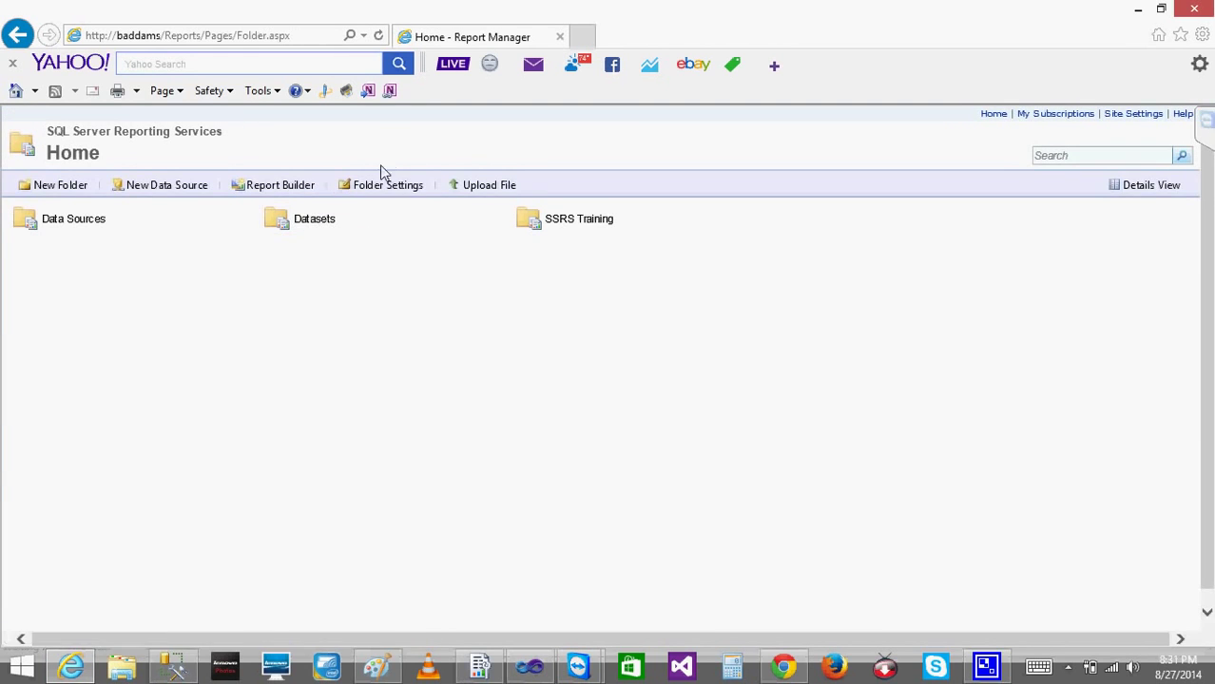
{"action": "left_click", "coordinate": [382, 184]}
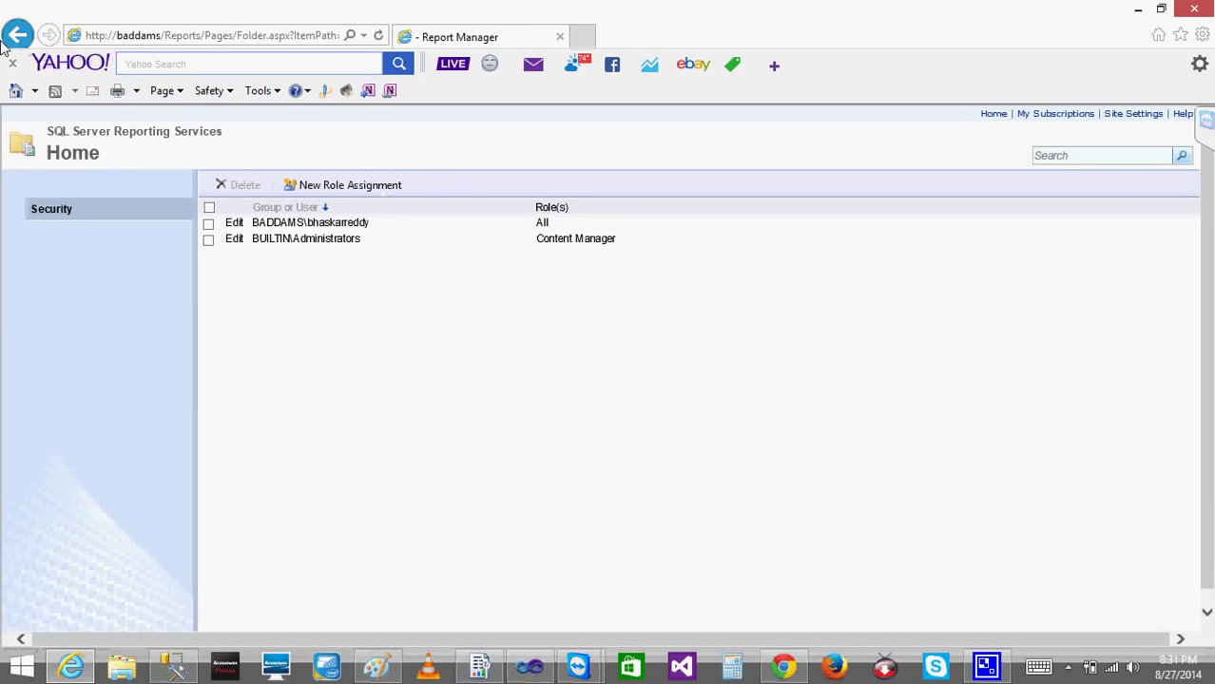
{"action": "left_click", "coordinate": [16, 33]}
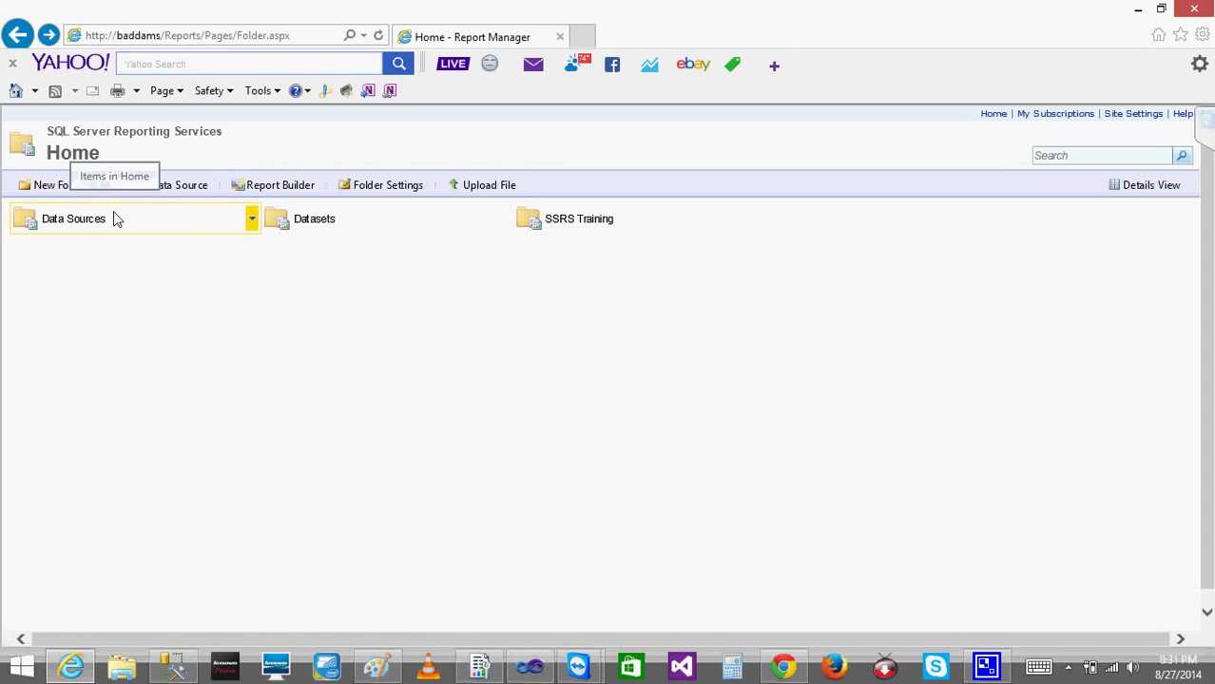
{"action": "left_click", "coordinate": [253, 220]}
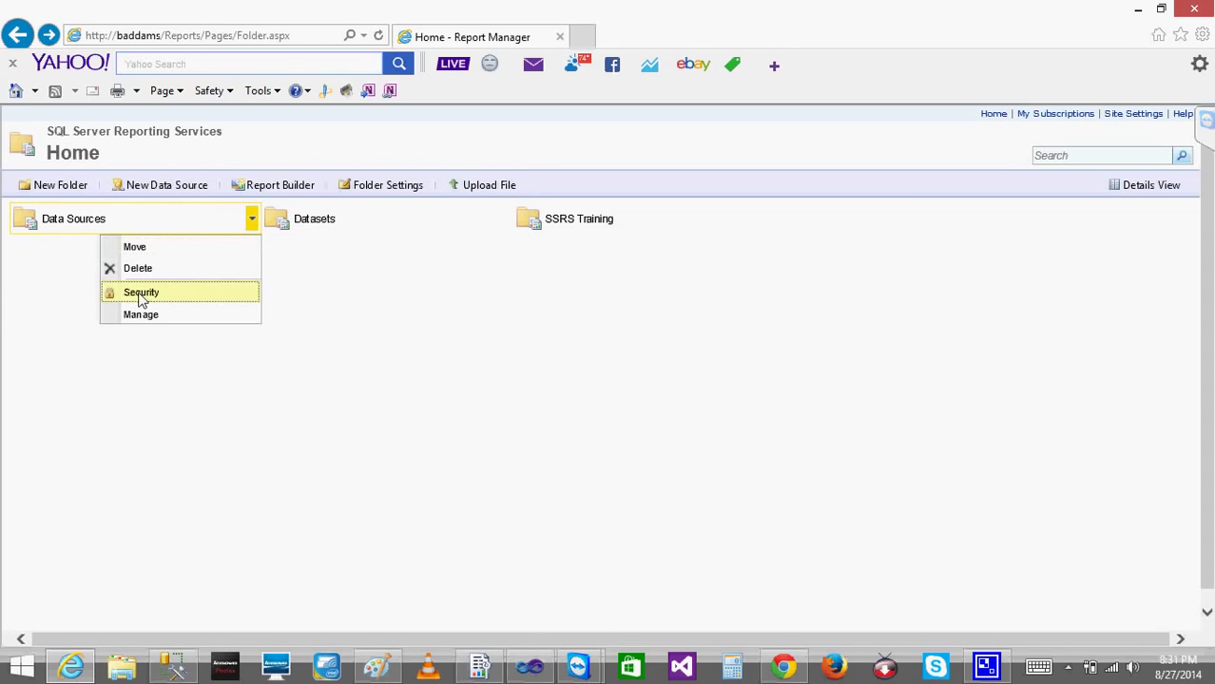
{"action": "left_click", "coordinate": [138, 297]}
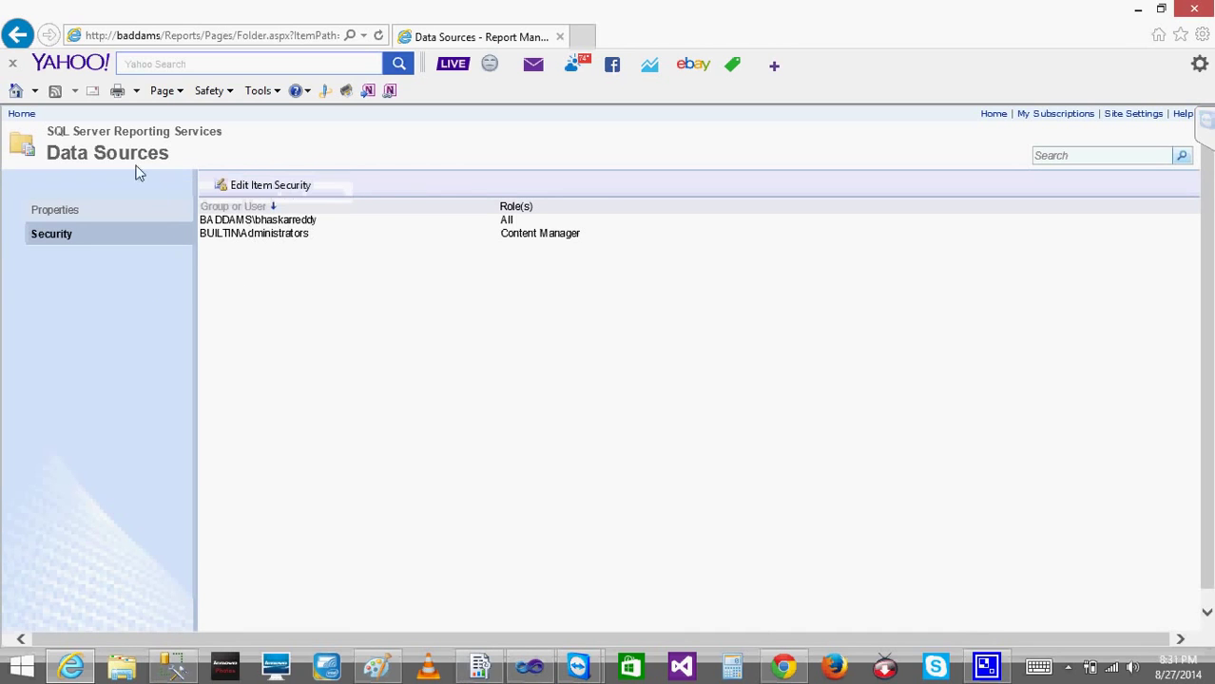
{"action": "left_click", "coordinate": [17, 34]}
{"action": "left_click", "coordinate": [17, 34]}
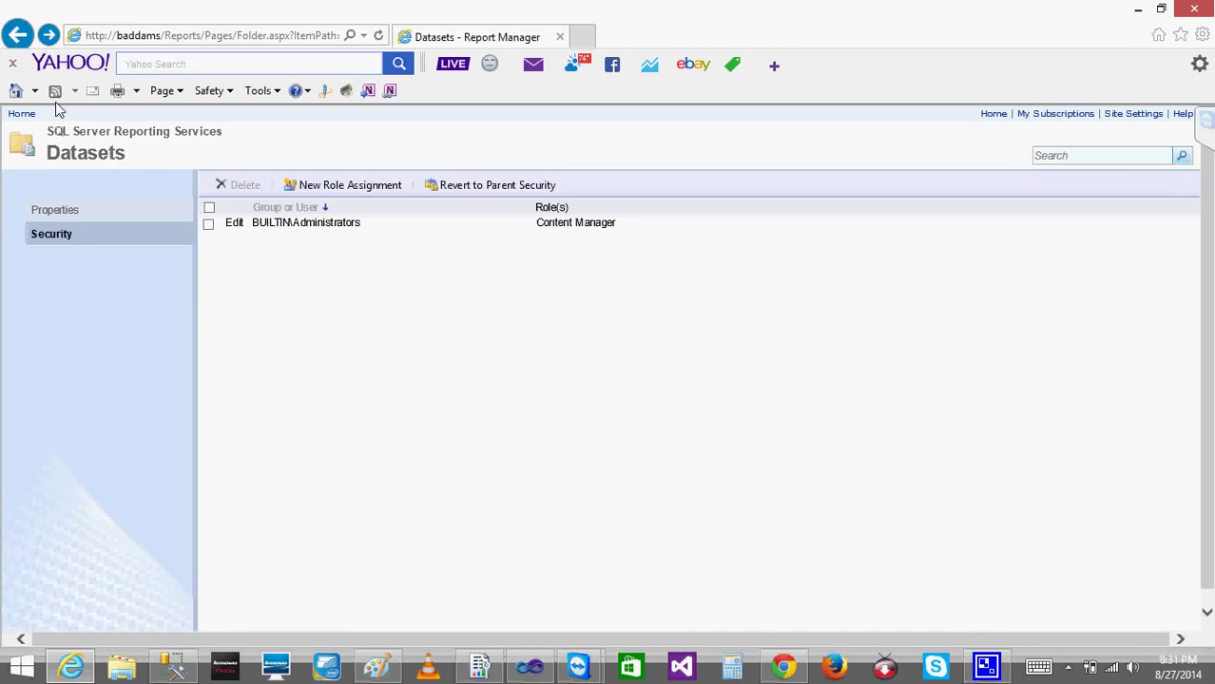
Recheck the Datasets folder's role assignments from the home page and compare them with the folders shown in Chrome.
{"action": "left_click", "coordinate": [1002, 115]}
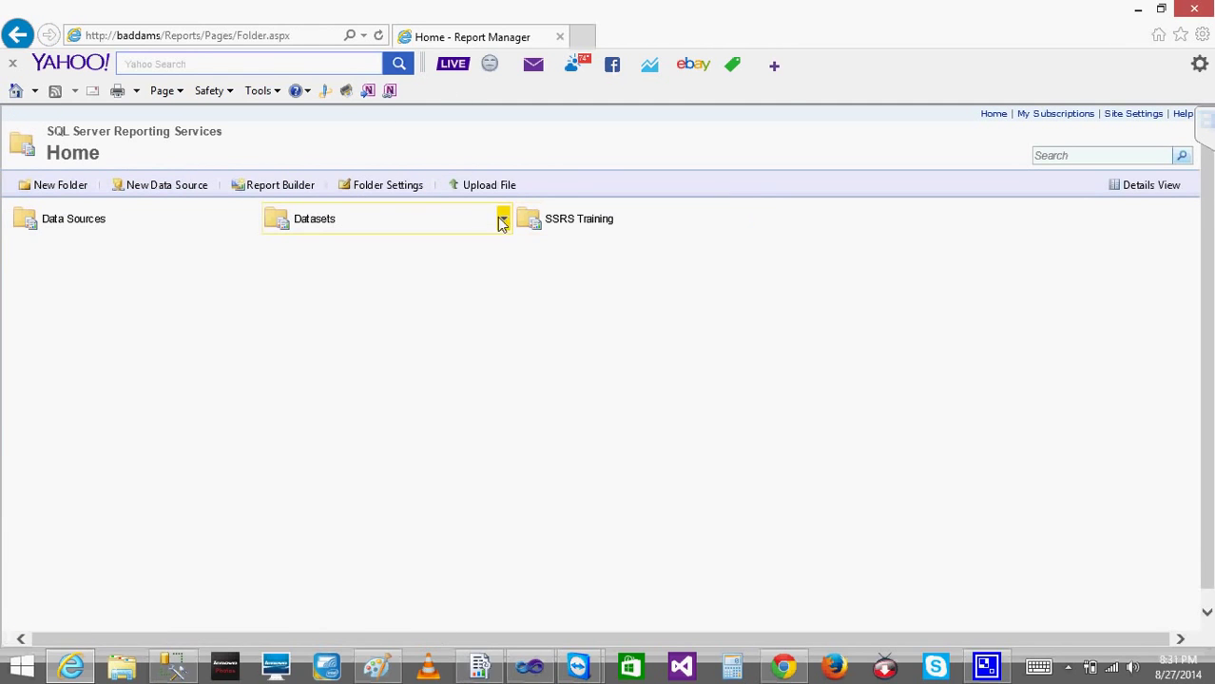
{"action": "left_click", "coordinate": [493, 217]}
{"action": "left_click", "coordinate": [17, 34]}
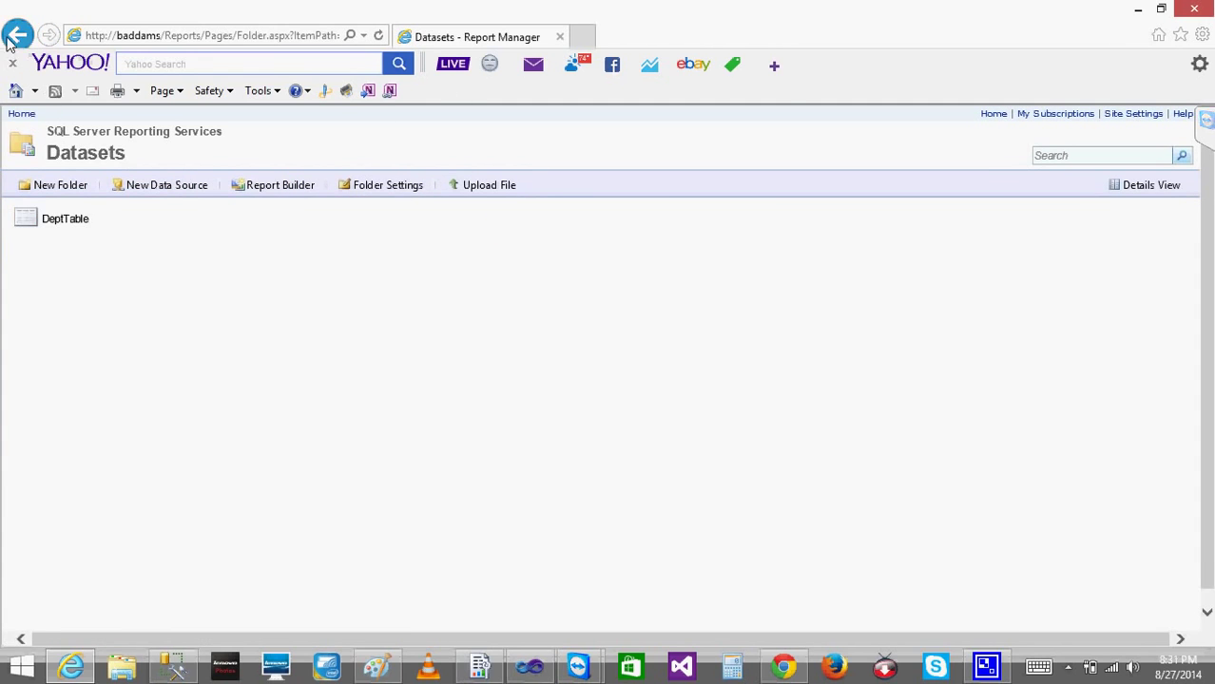
{"action": "left_click", "coordinate": [504, 221]}
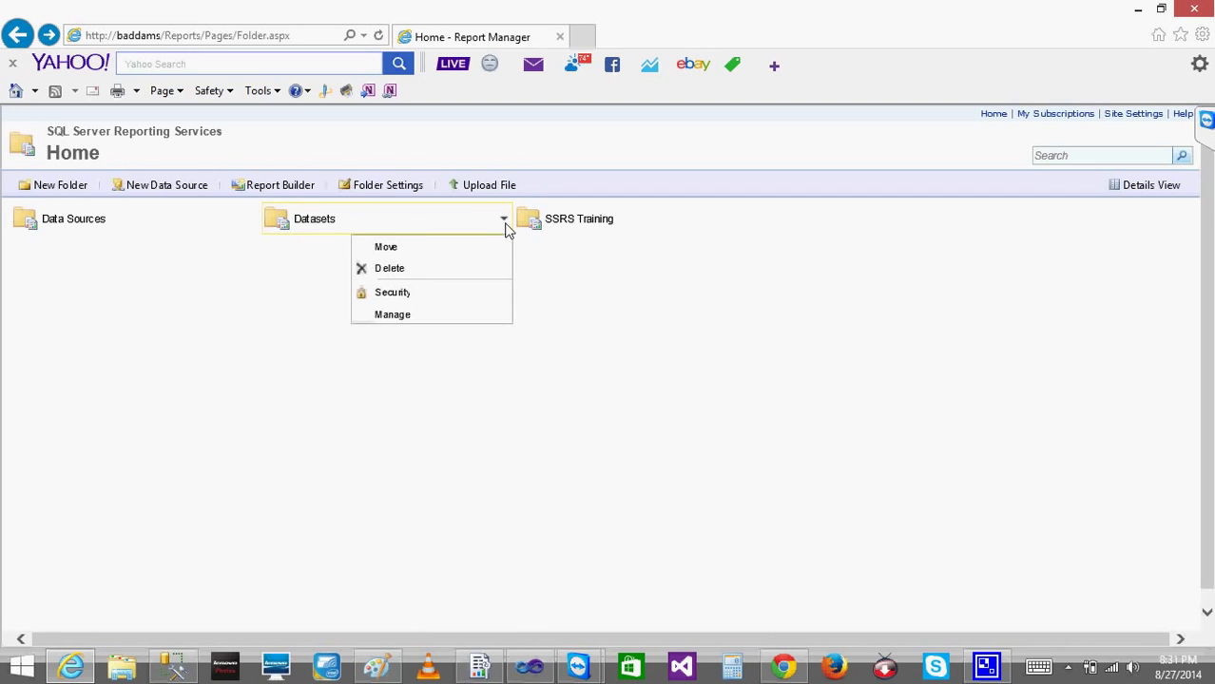
{"action": "left_click", "coordinate": [395, 299]}
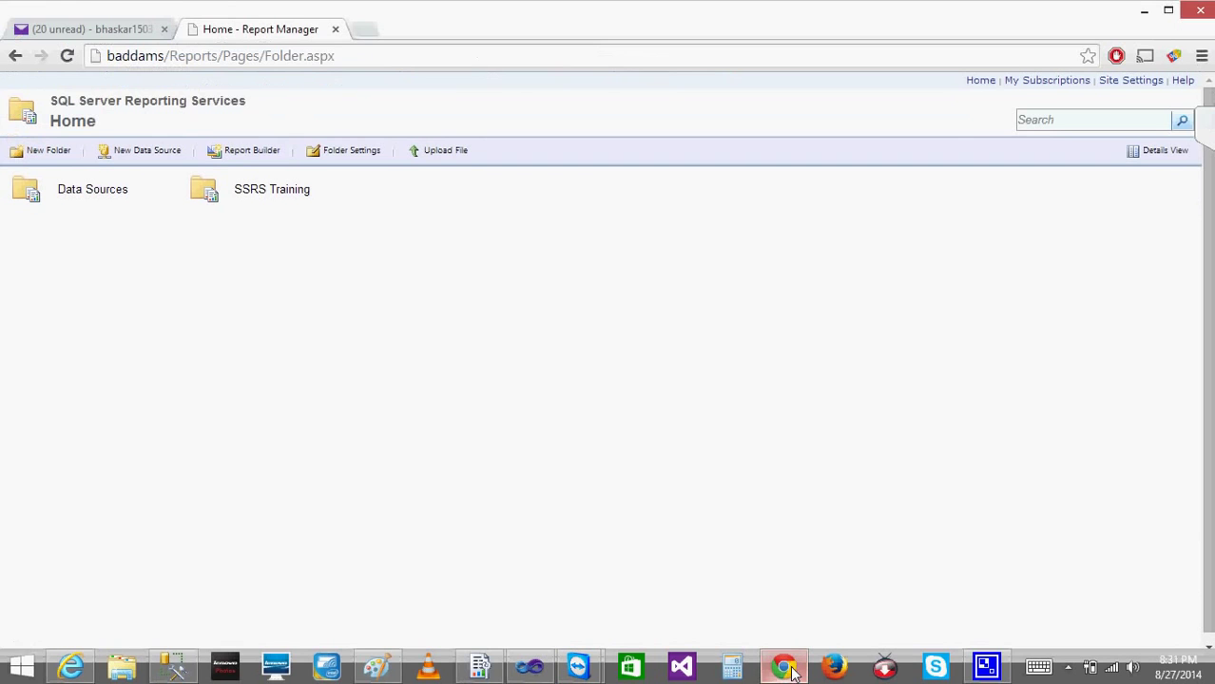
{"action": "left_click", "coordinate": [783, 665]}
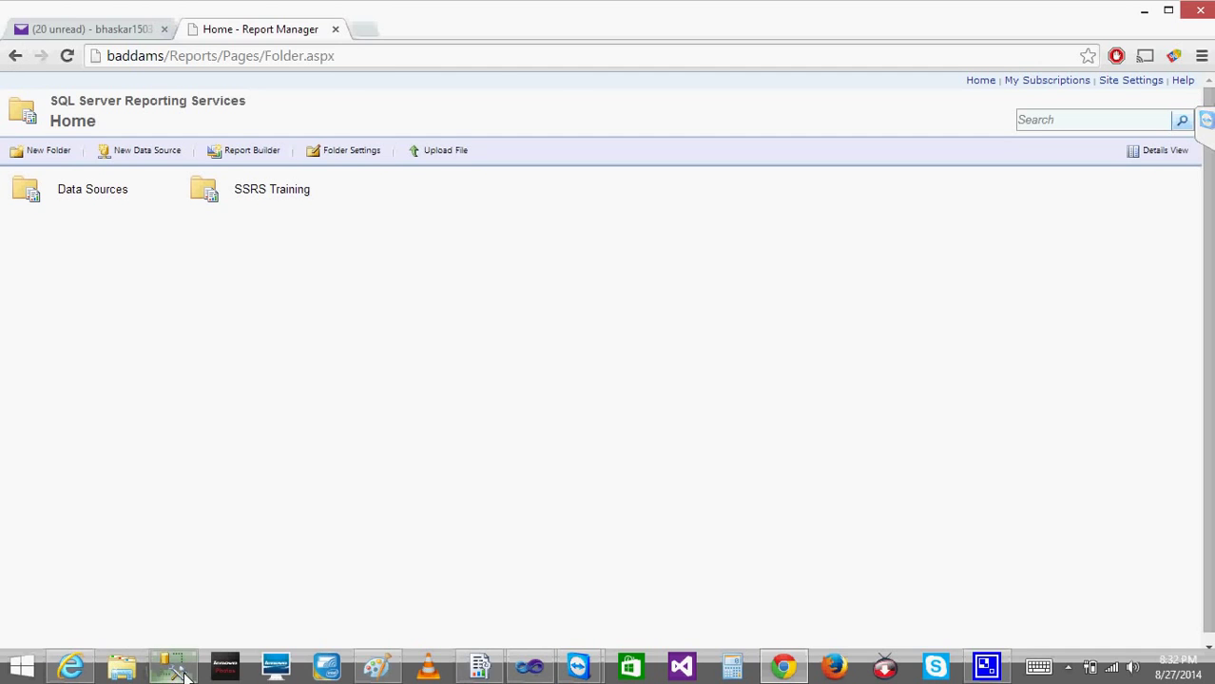
Compare the Report Manager home page folders between Internet Explorer and Chrome, ending in Internet Explorer.
{"action": "left_click", "coordinate": [86, 672]}
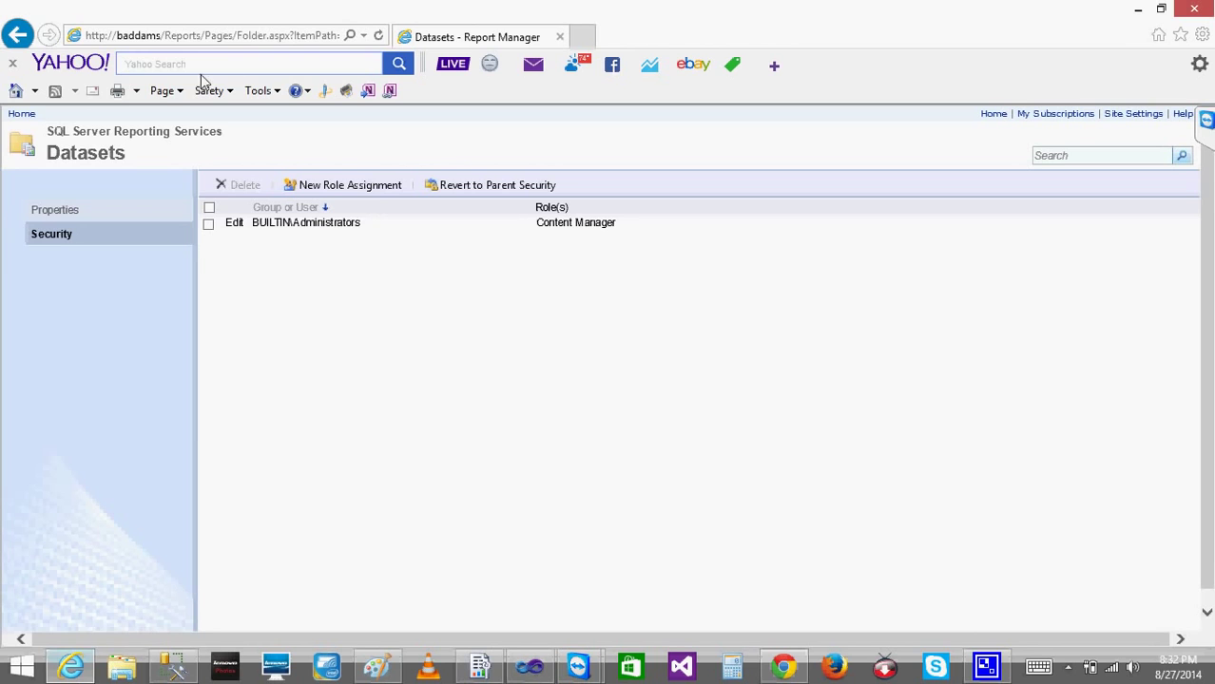
{"action": "left_click", "coordinate": [20, 114]}
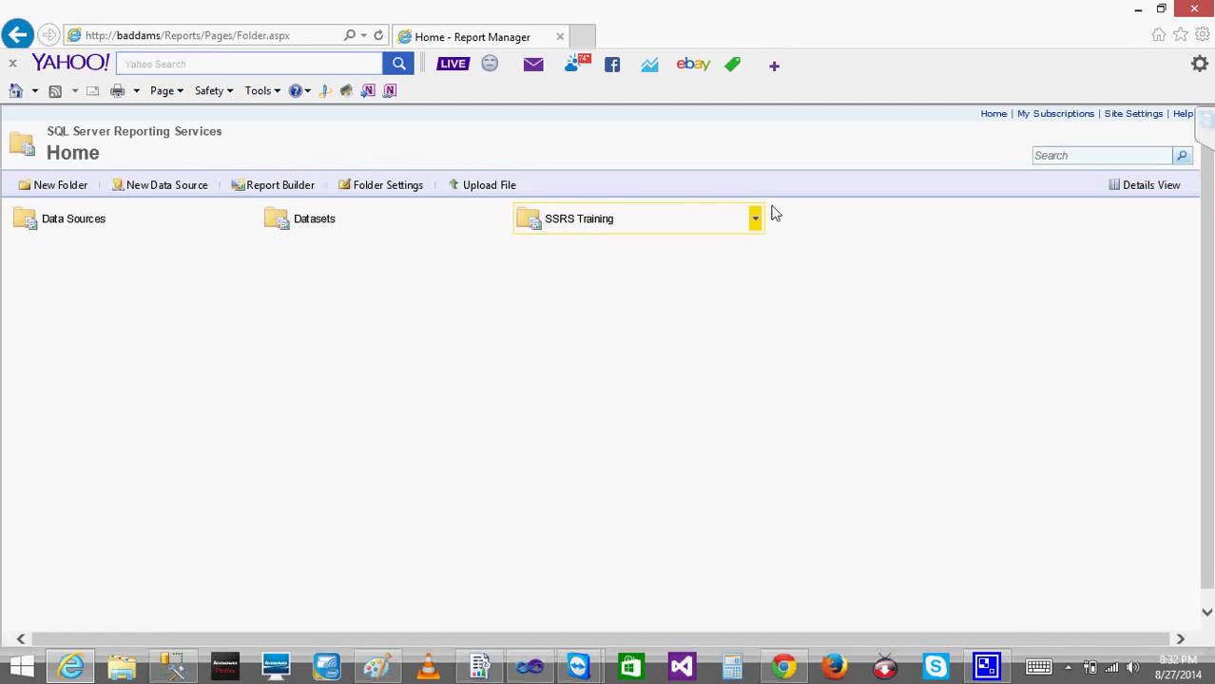
{"action": "mouse_move", "coordinate": [754, 223]}
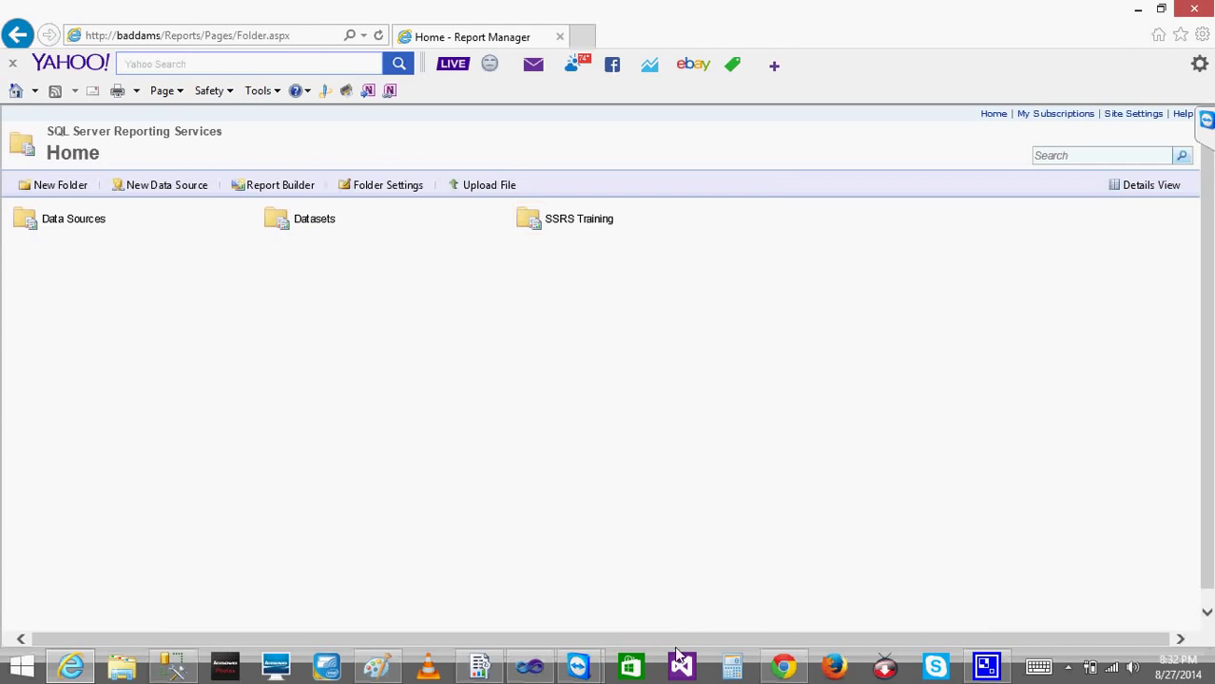
{"action": "left_click", "coordinate": [783, 666]}
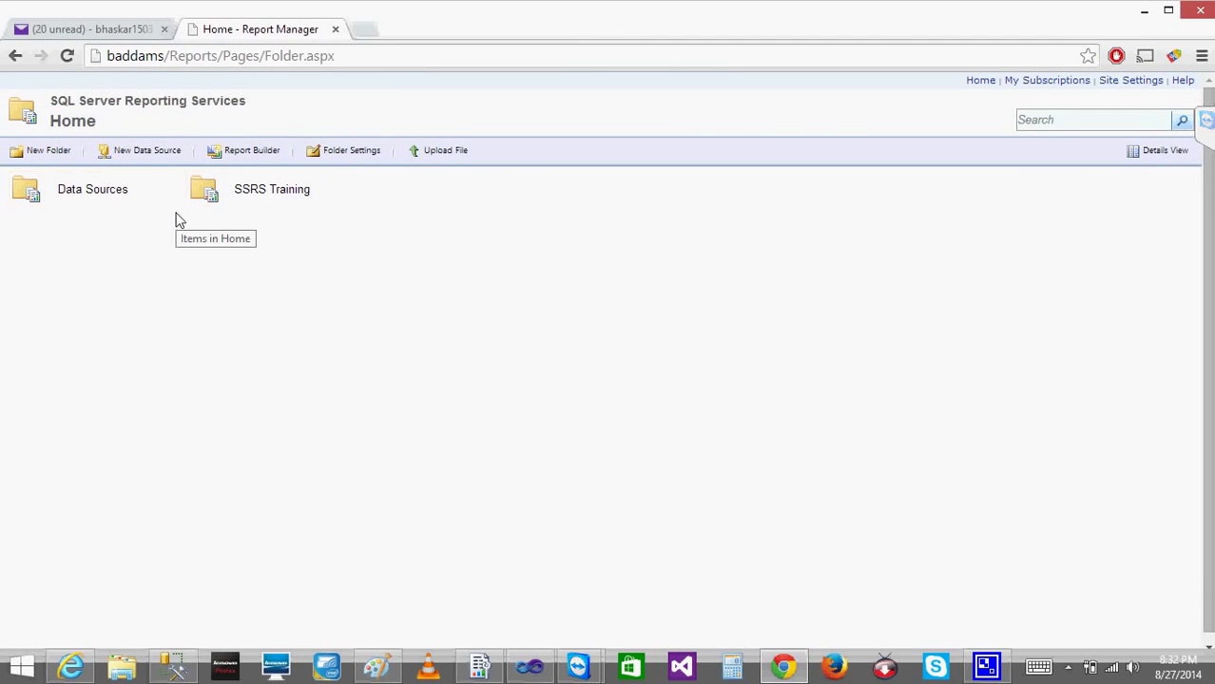
{"action": "left_click", "coordinate": [791, 668]}
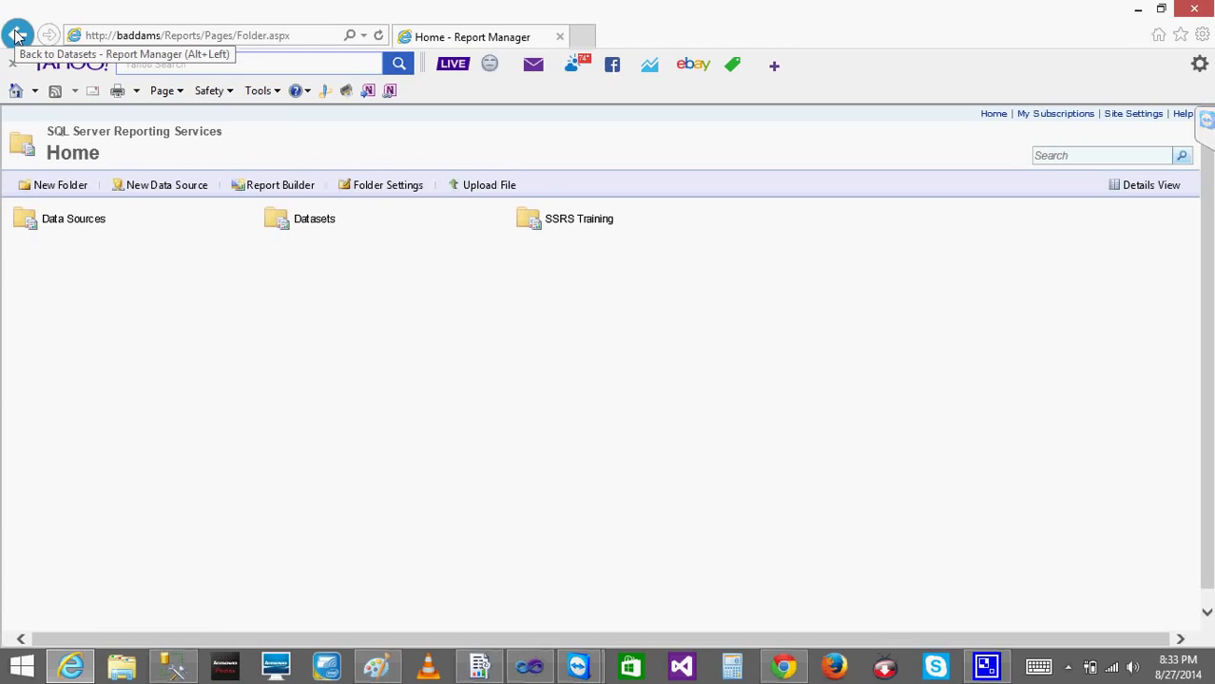
Close the Charts.rdl report in Visual Studio and return to Report Manager in Internet Explorer.
{"action": "left_click", "coordinate": [529, 669]}
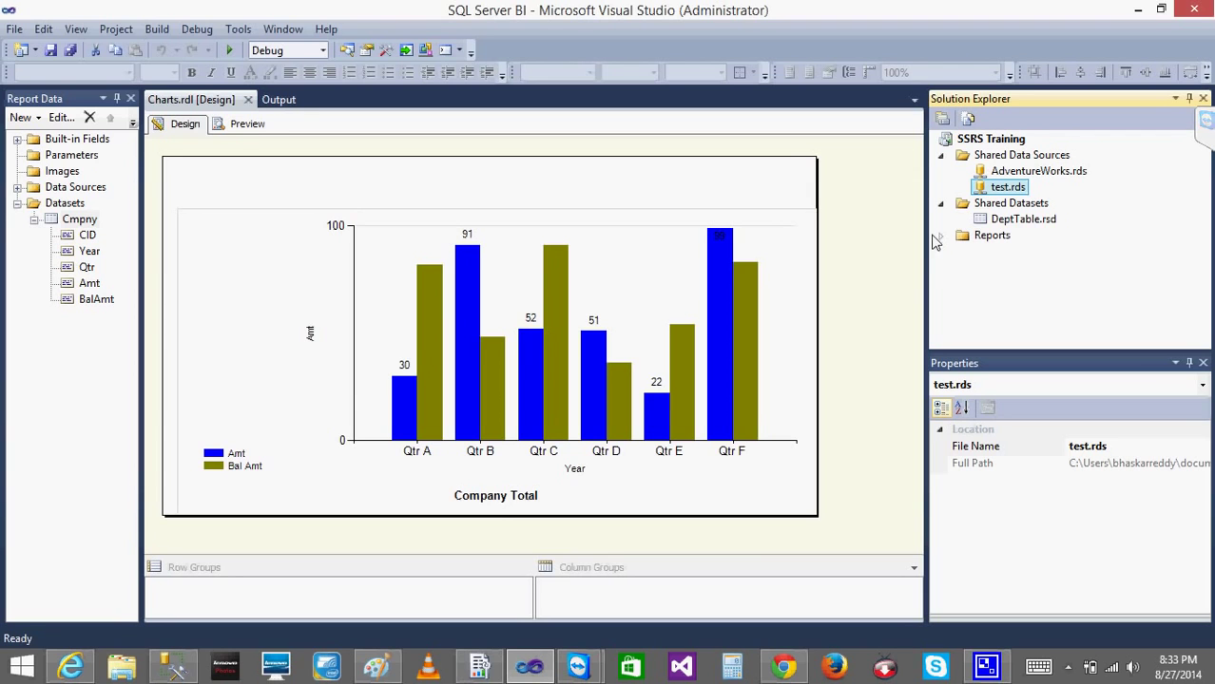
{"action": "left_click", "coordinate": [248, 100]}
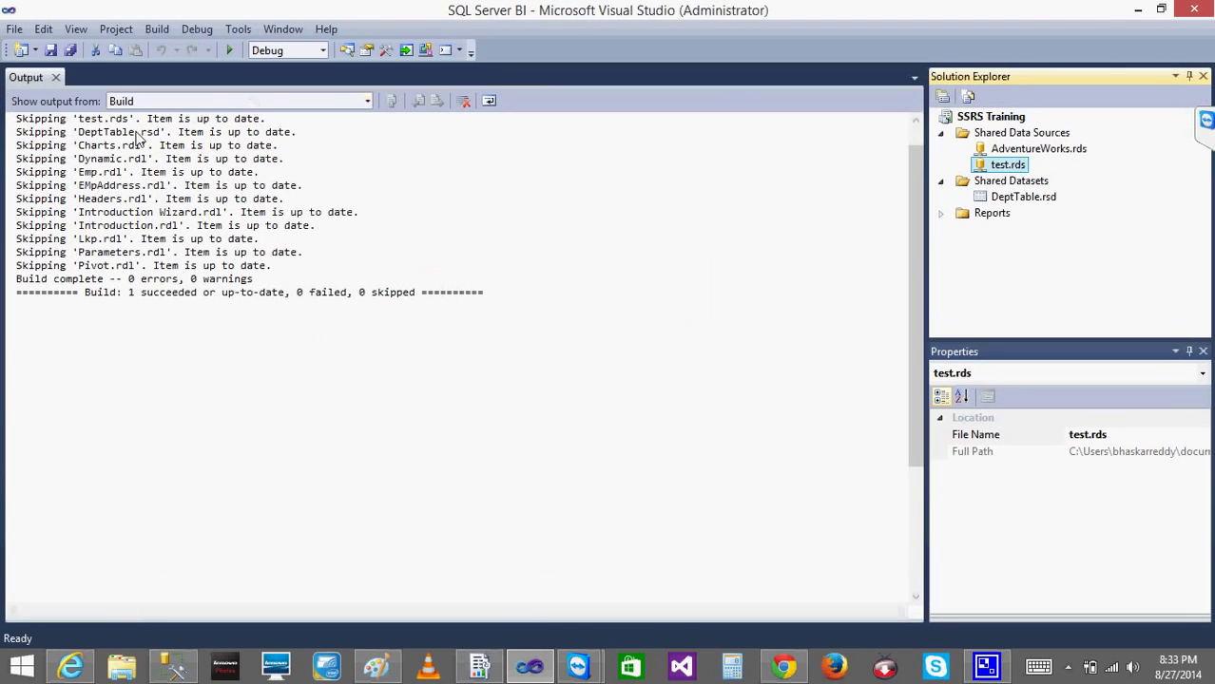
{"action": "left_click", "coordinate": [1139, 10]}
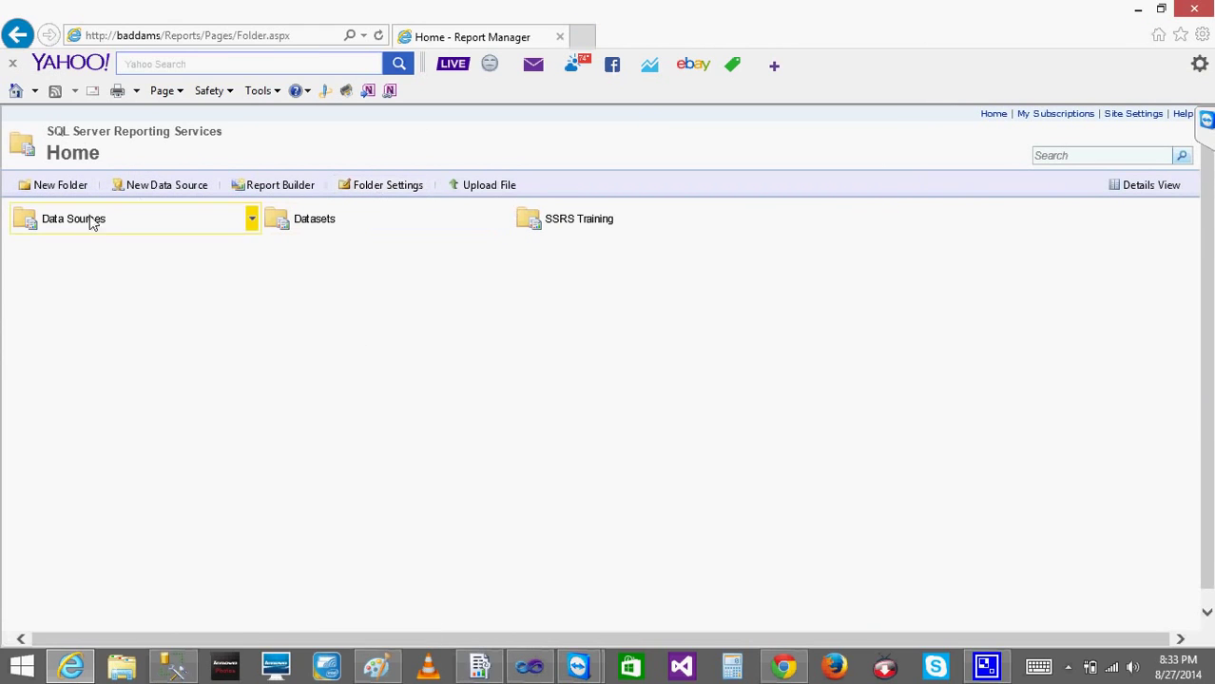
Delete the Data Sources, Datasets and SSRS Training folders from the Report Manager home page.
{"action": "left_click", "coordinate": [250, 220]}
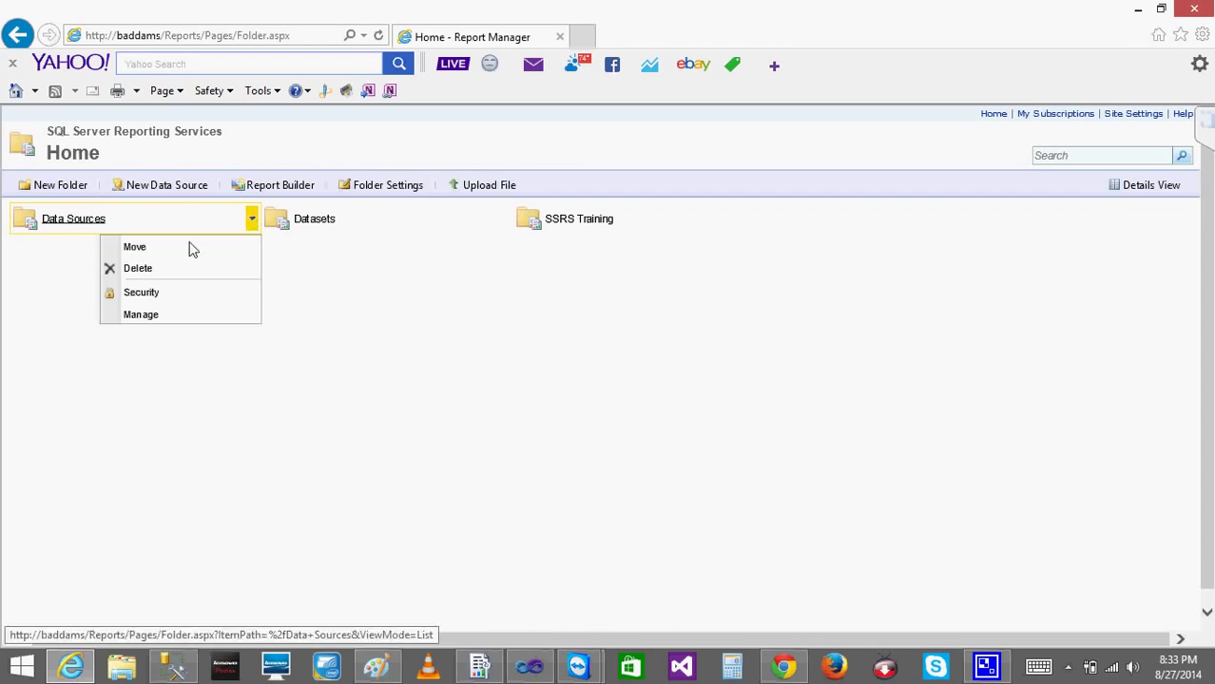
{"action": "left_click", "coordinate": [155, 269]}
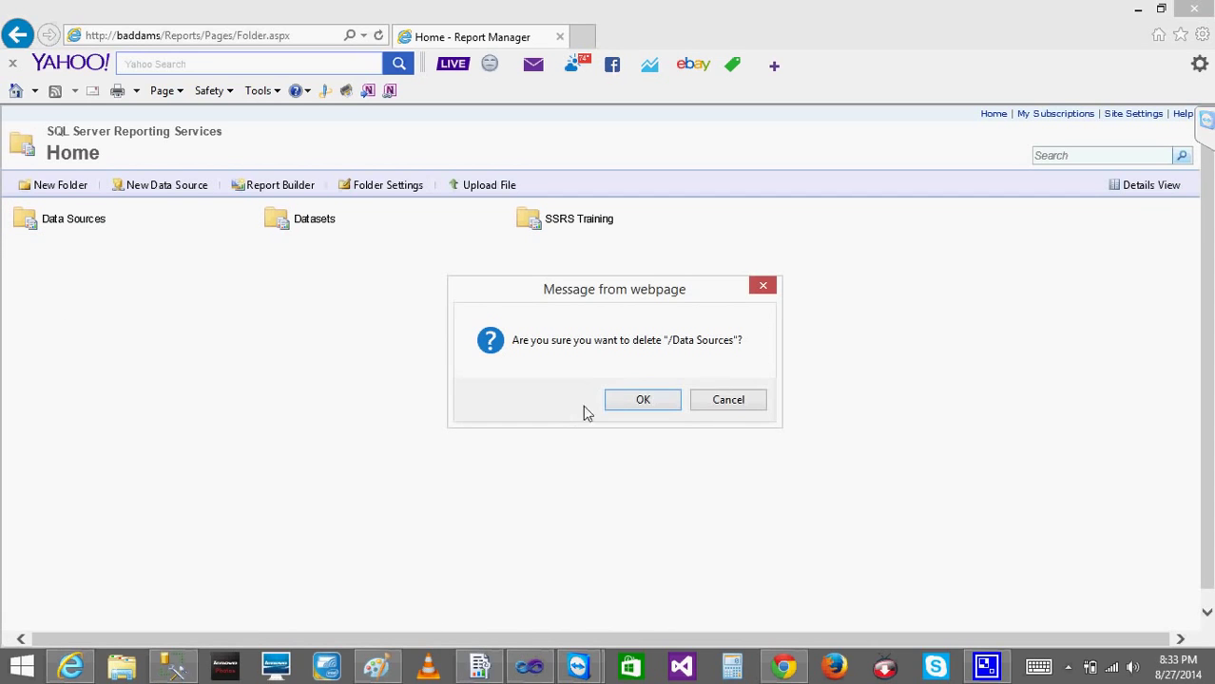
{"action": "left_click", "coordinate": [652, 403]}
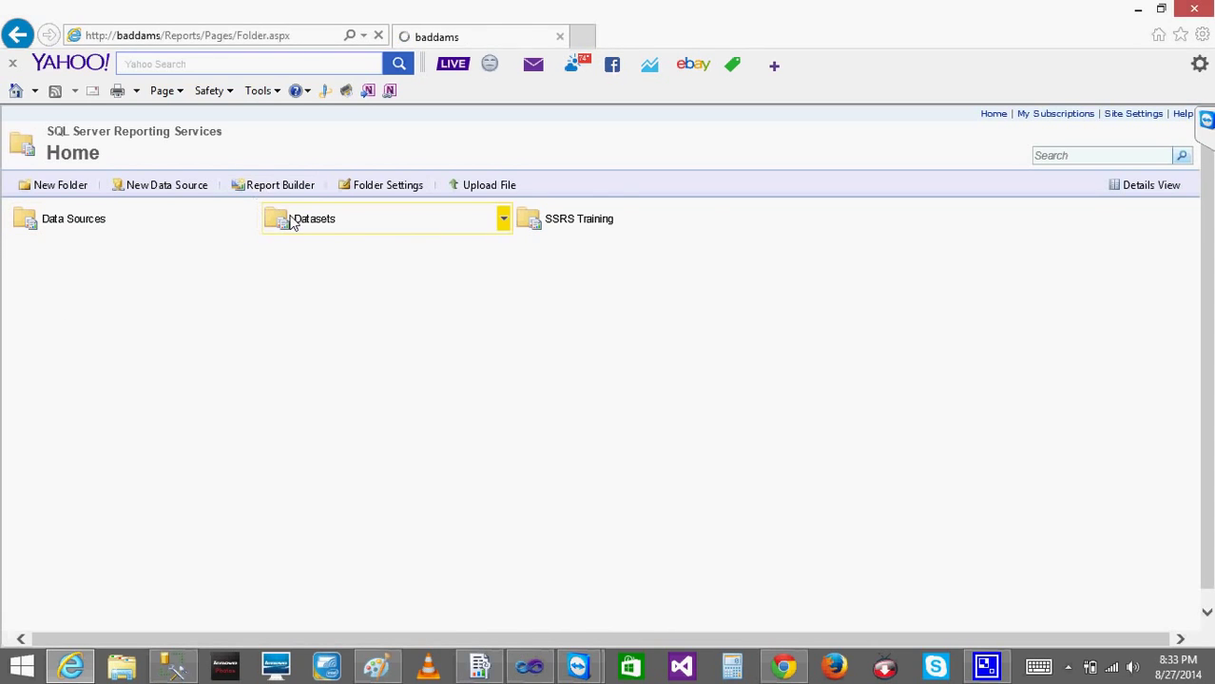
{"action": "mouse_move", "coordinate": [281, 219]}
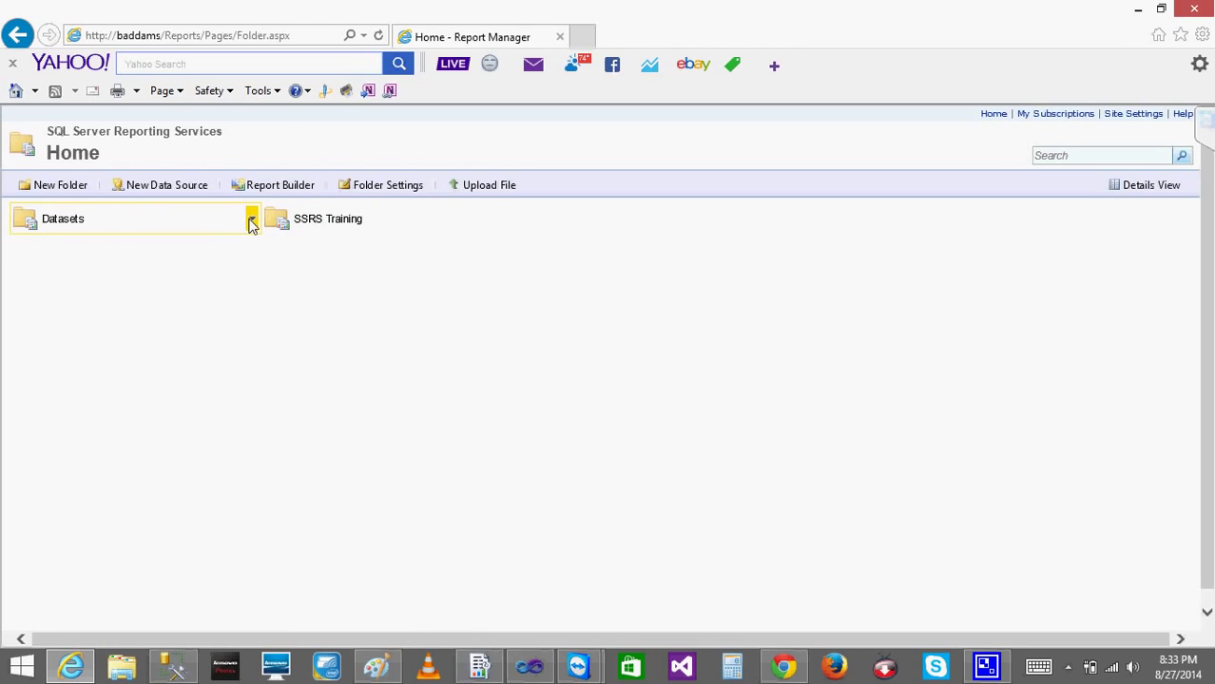
{"action": "left_click", "coordinate": [252, 219]}
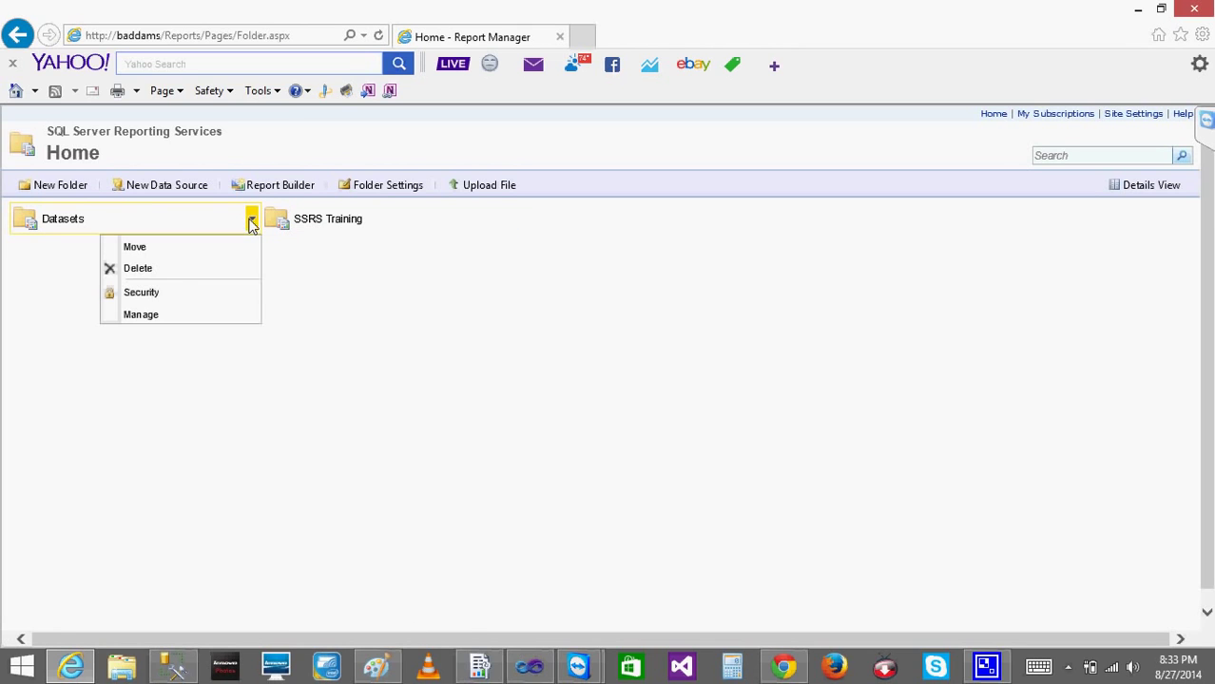
{"action": "left_click", "coordinate": [146, 272]}
{"action": "left_click", "coordinate": [628, 401]}
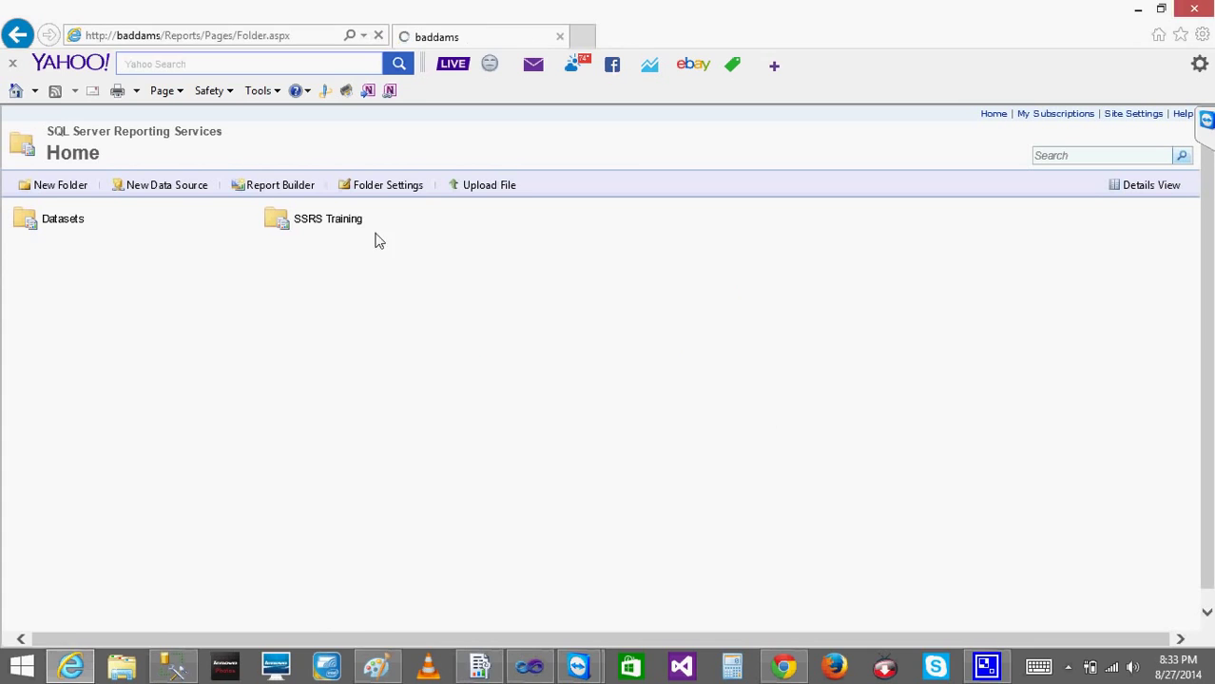
{"action": "mouse_move", "coordinate": [190, 219]}
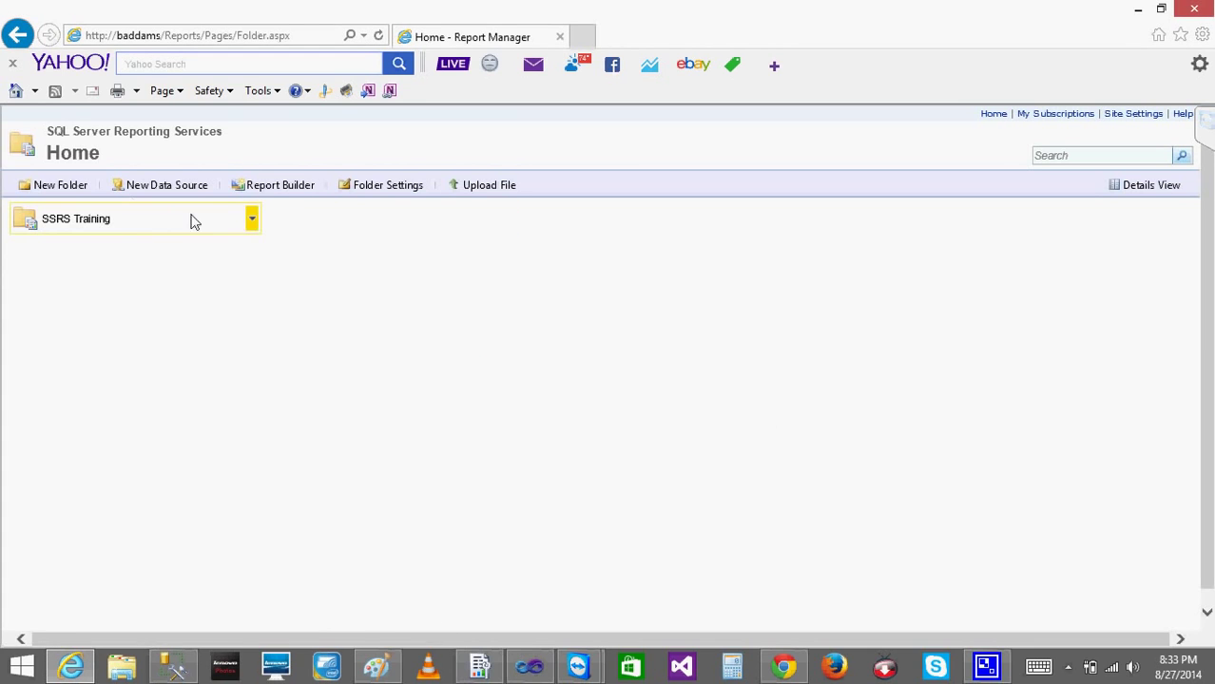
{"action": "left_click", "coordinate": [252, 222]}
{"action": "left_click", "coordinate": [179, 272]}
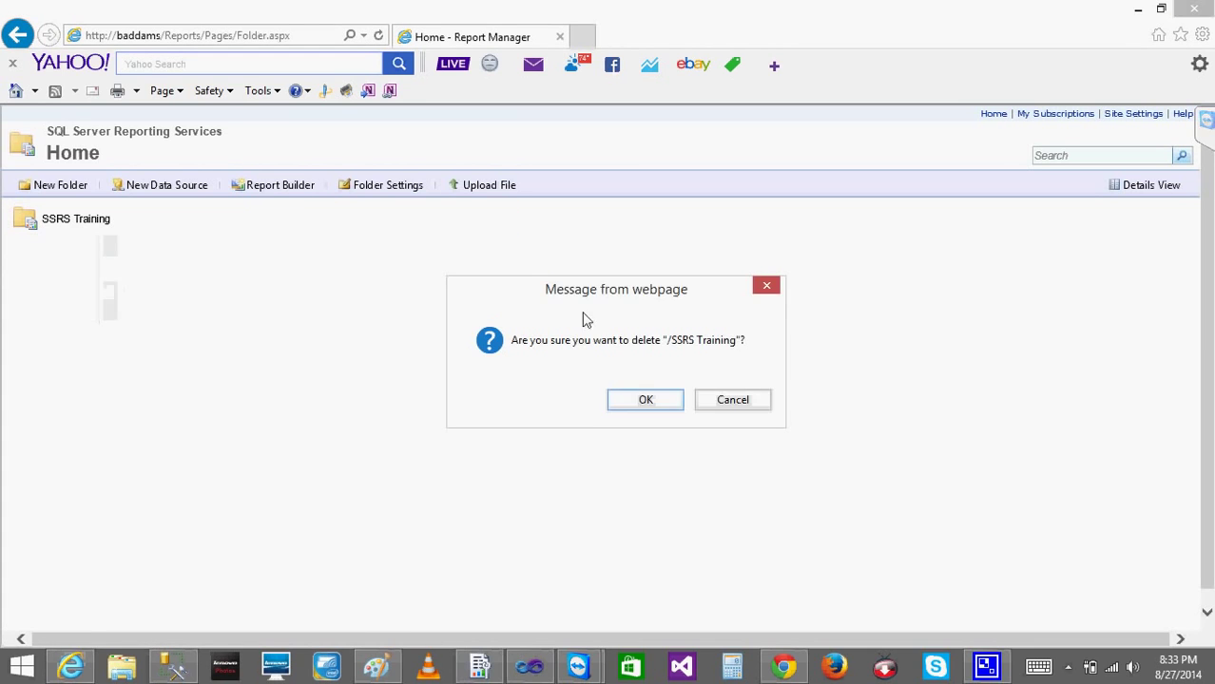
{"action": "left_click", "coordinate": [647, 401]}
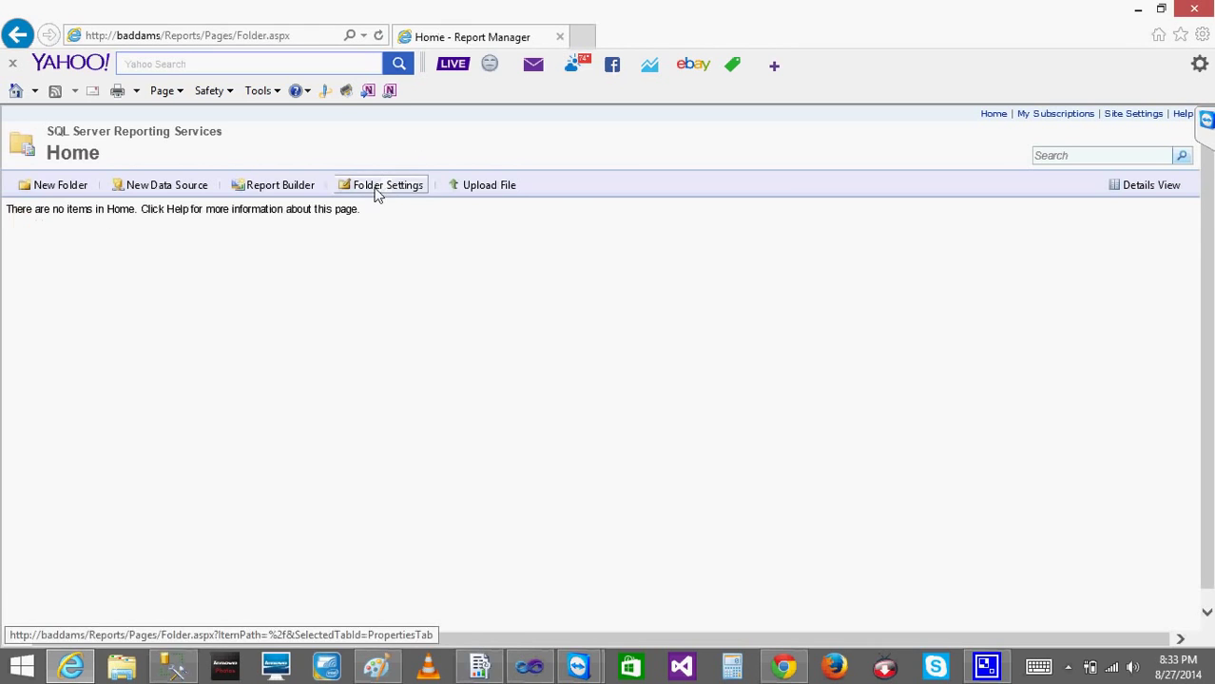
Delete the Windows account's role assignment from the Home folder's security and return to the home page.
{"action": "left_click", "coordinate": [377, 190]}
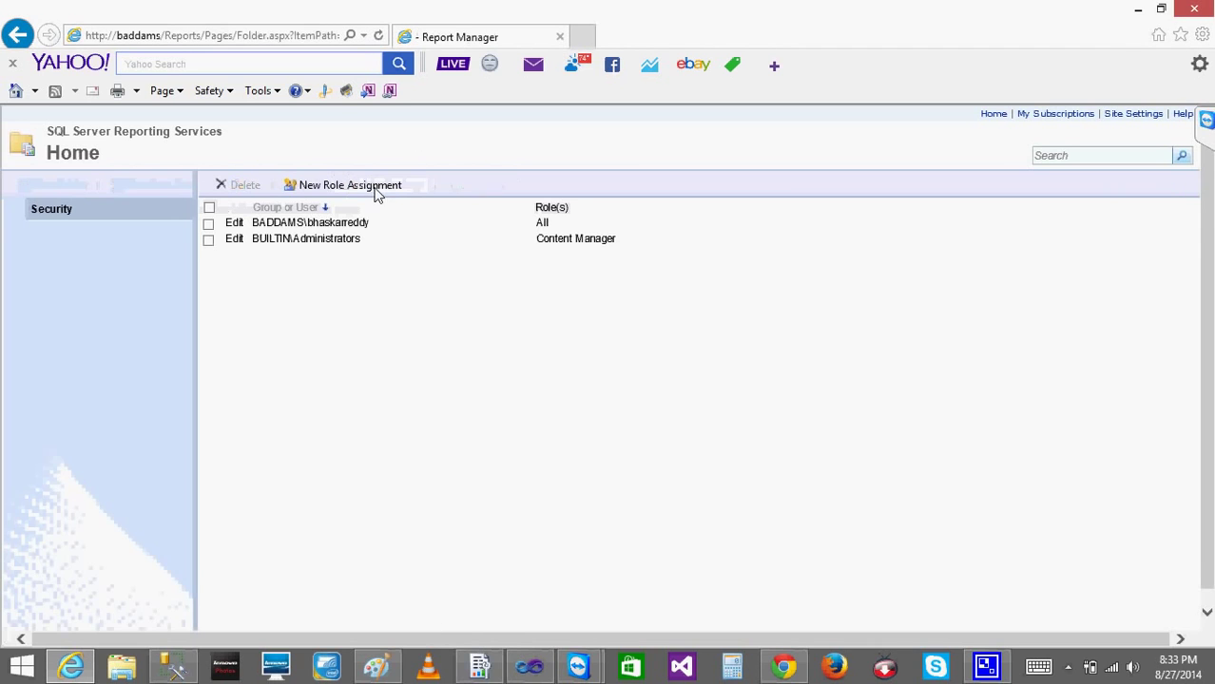
{"action": "left_click", "coordinate": [208, 224]}
{"action": "left_click", "coordinate": [240, 185]}
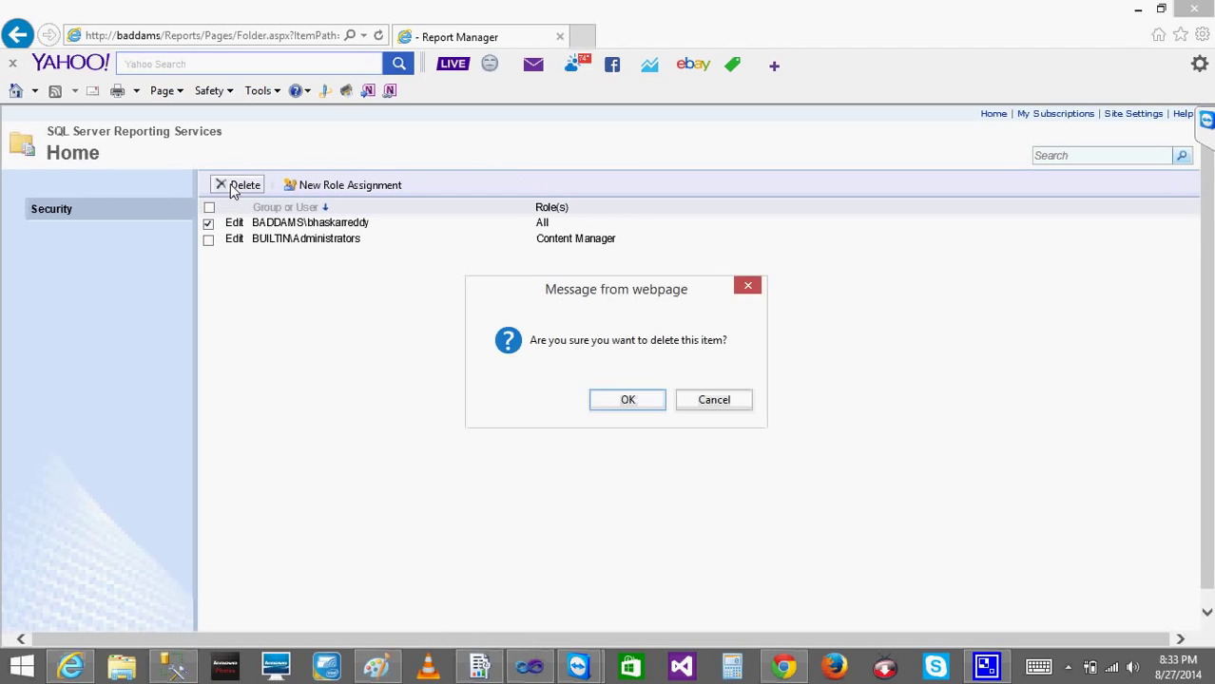
{"action": "left_click", "coordinate": [627, 401]}
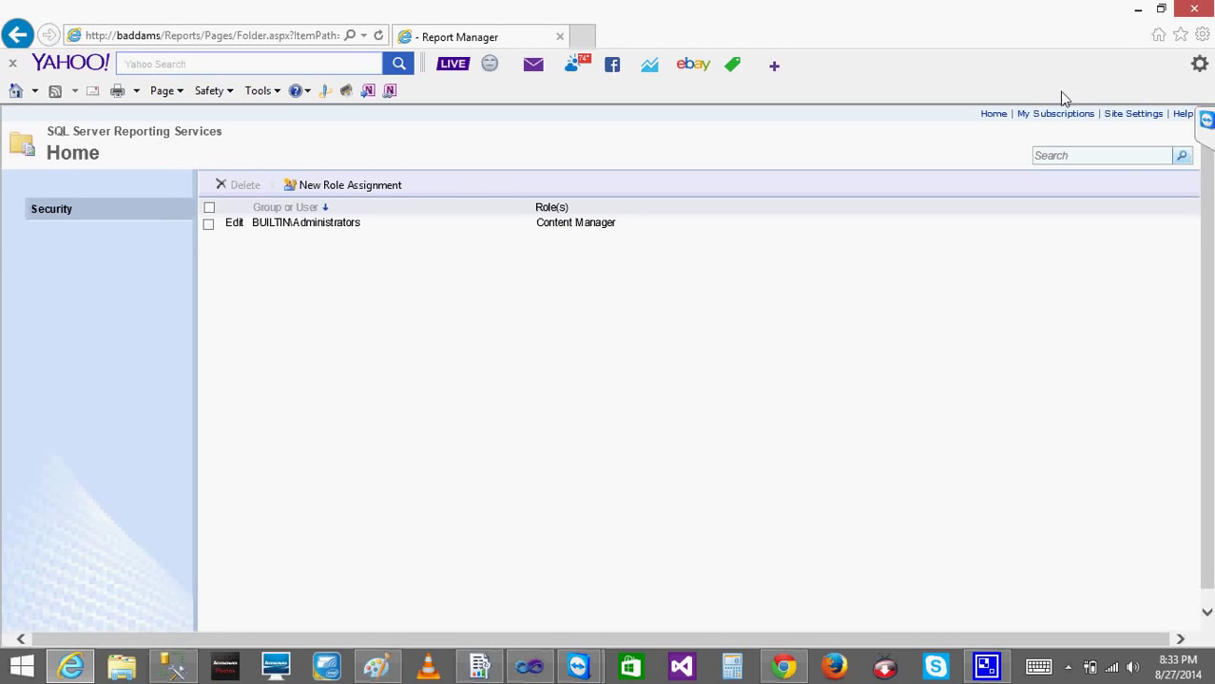
{"action": "left_click", "coordinate": [993, 114]}
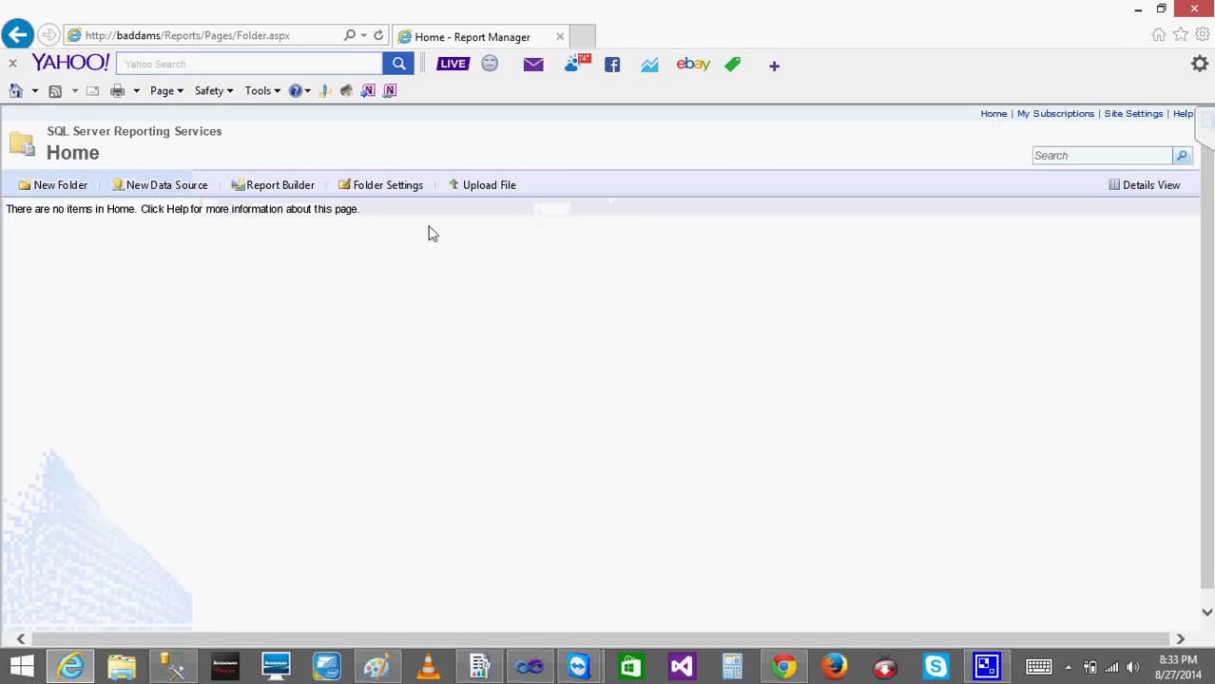
Deploy the SSRS Training project from Visual Studio and refresh the Report Manager home page in Internet Explorer.
{"action": "left_click", "coordinate": [529, 667]}
{"action": "right_click", "coordinate": [998, 116]}
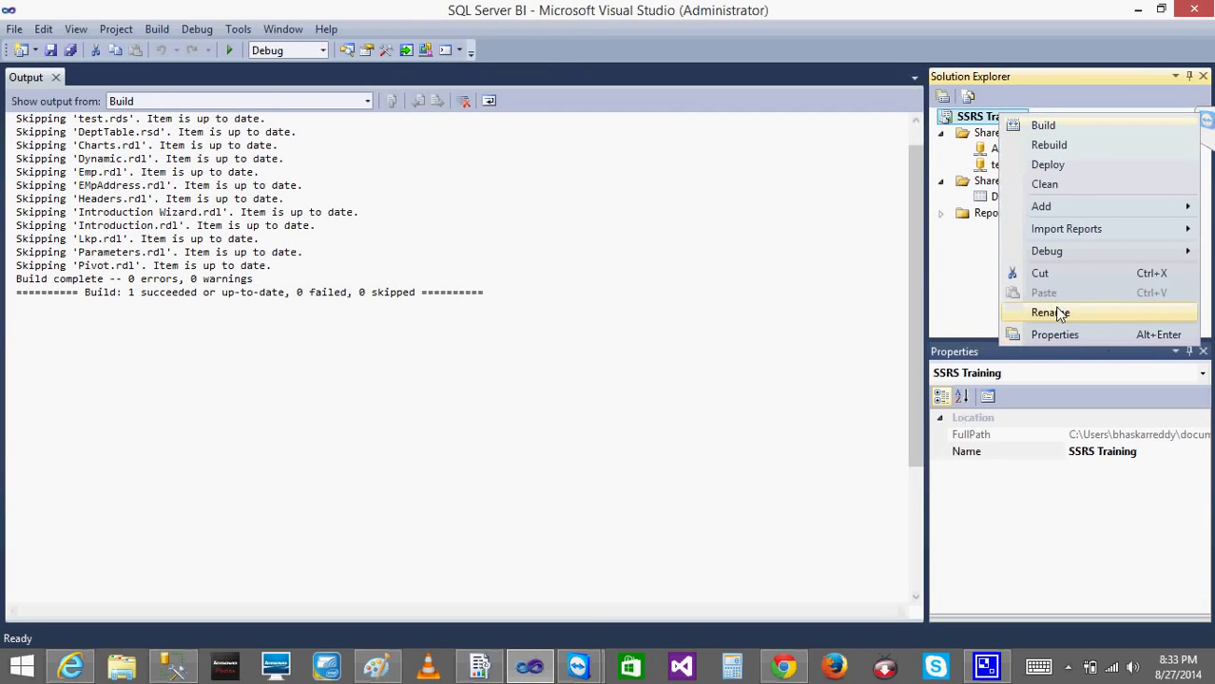
{"action": "left_click", "coordinate": [1041, 166]}
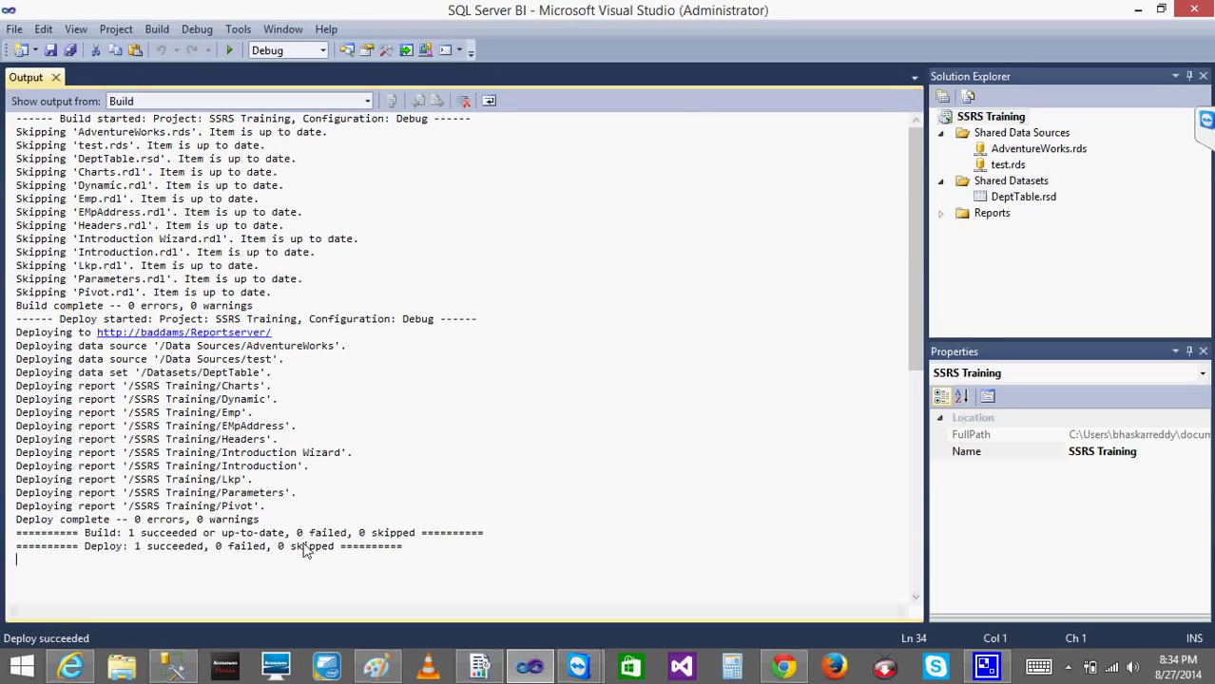
{"action": "left_click", "coordinate": [1138, 10]}
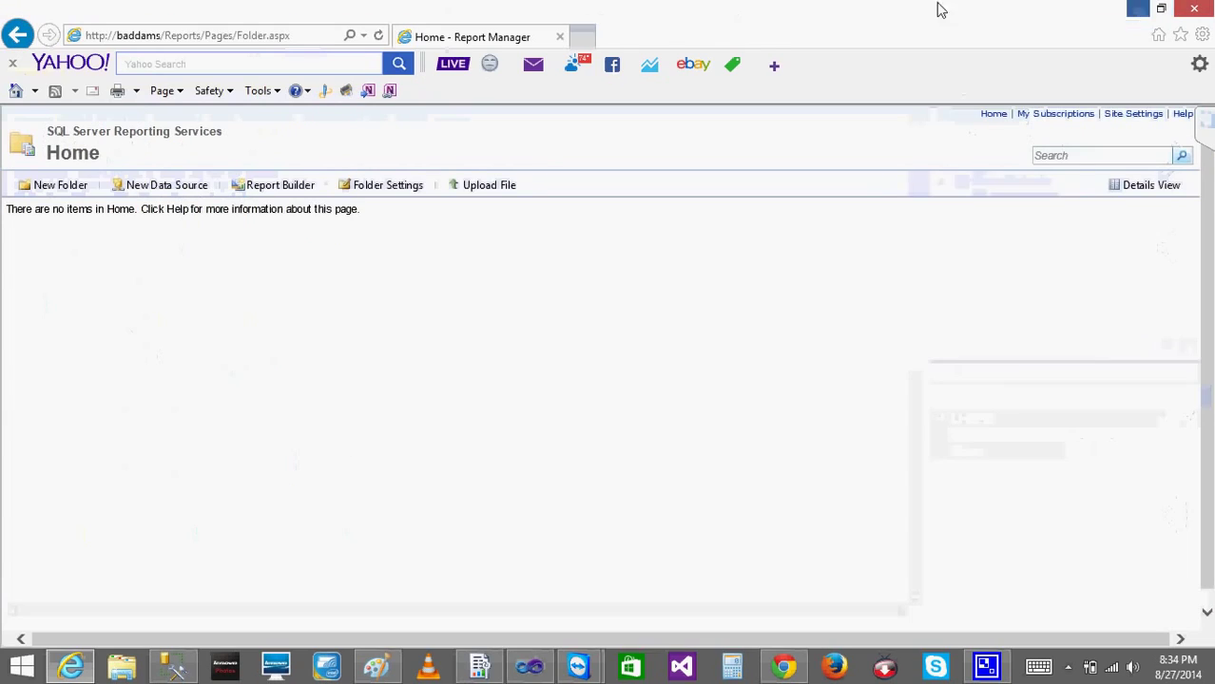
{"action": "left_click", "coordinate": [377, 36]}
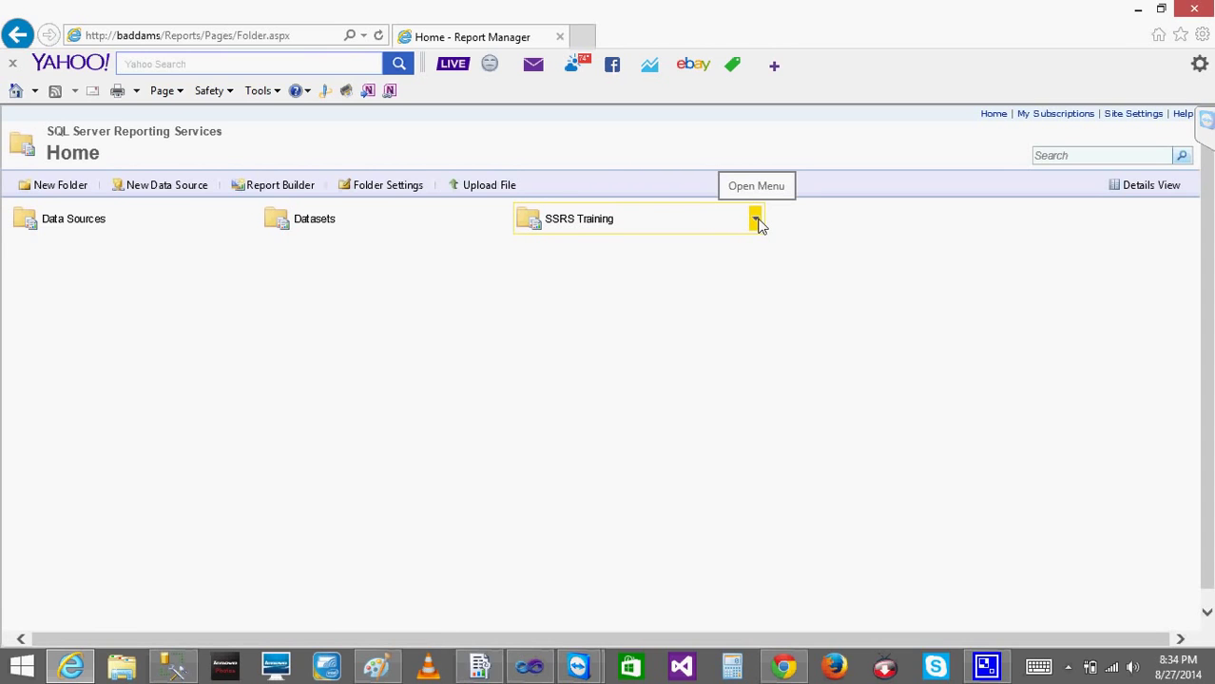
Switch to Chrome and reload Report Manager to test the Windows account's access, ending in Internet Explorer.
{"action": "left_click", "coordinate": [755, 221]}
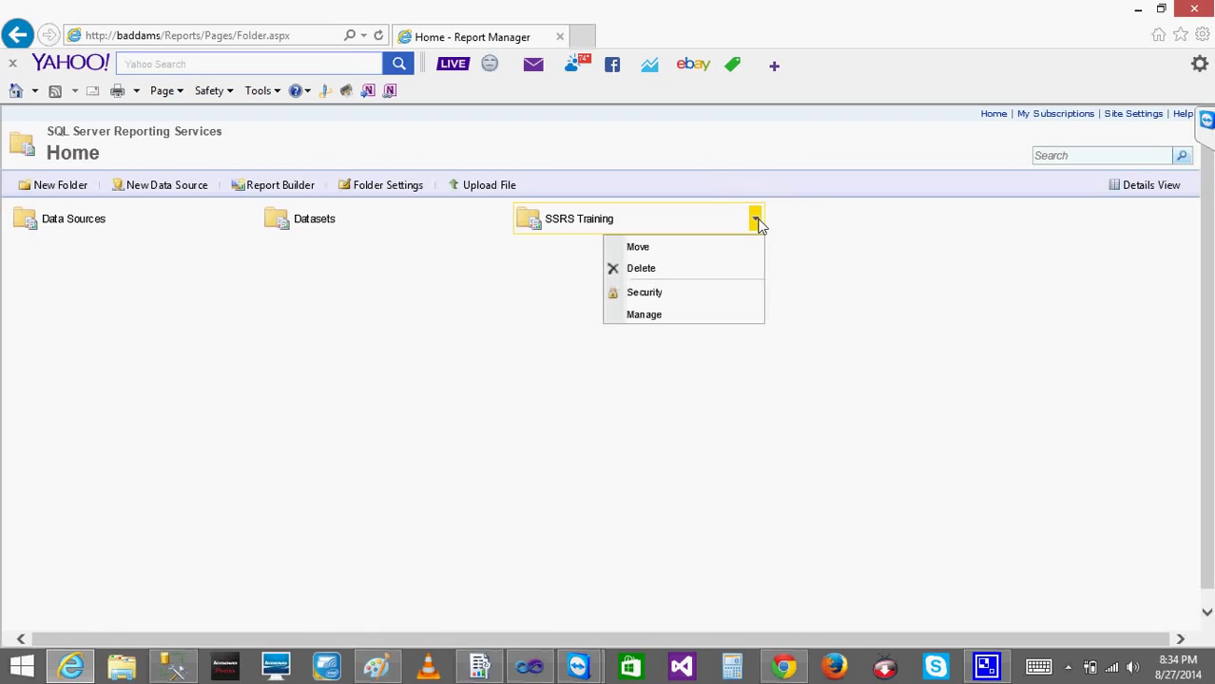
{"action": "left_click", "coordinate": [668, 316]}
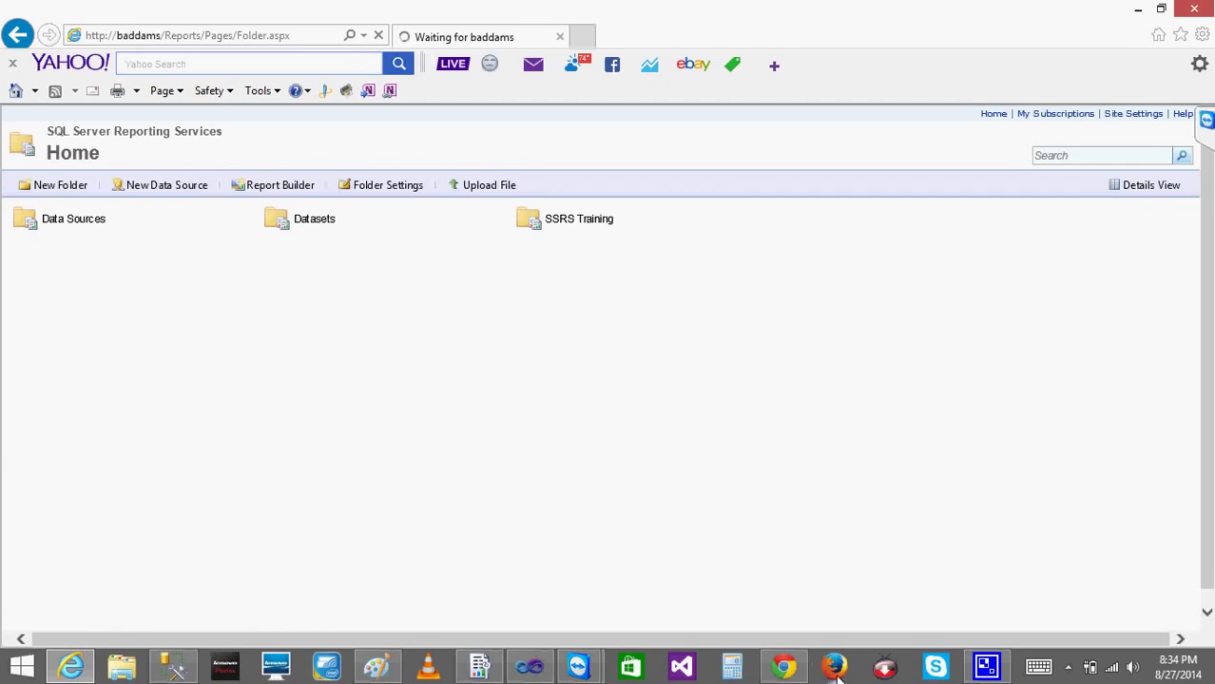
{"action": "left_click", "coordinate": [782, 669]}
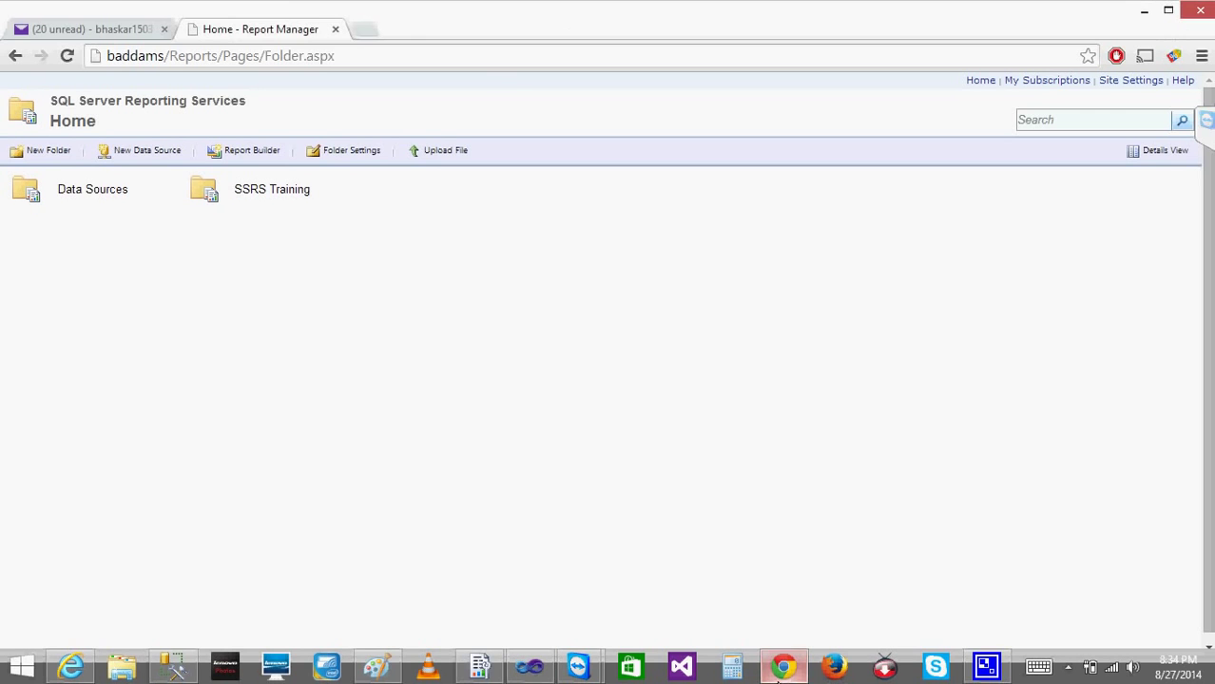
{"action": "left_click", "coordinate": [67, 56]}
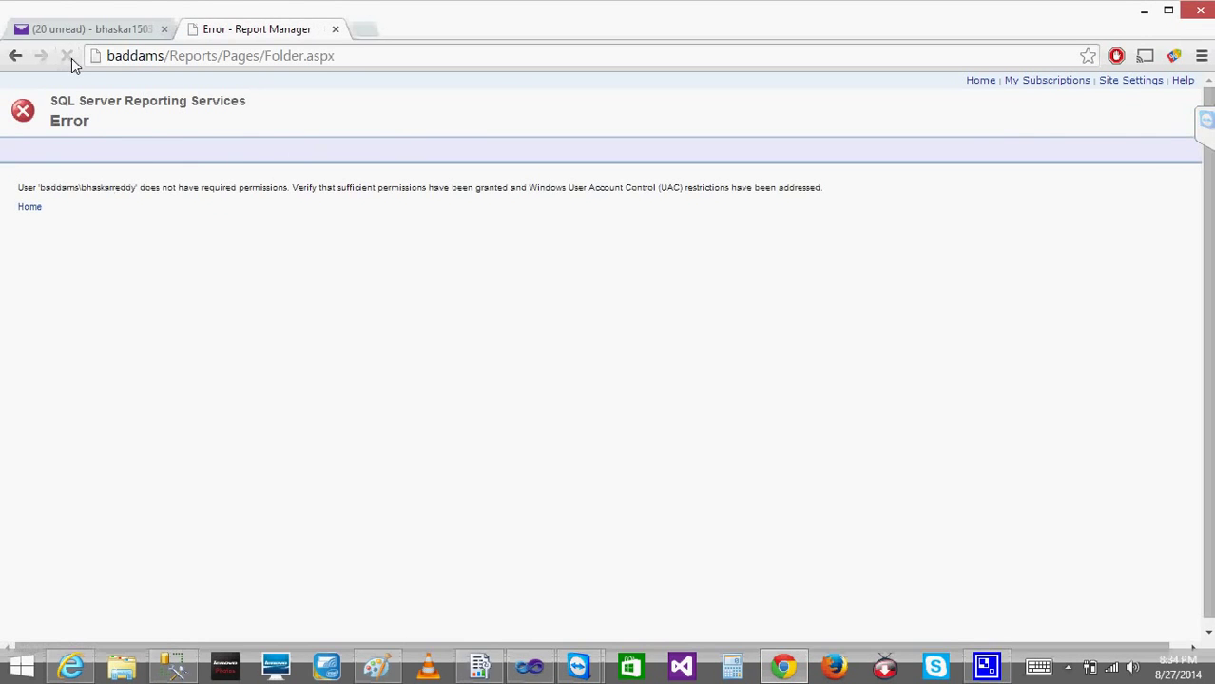
{"action": "left_click", "coordinate": [1143, 10]}
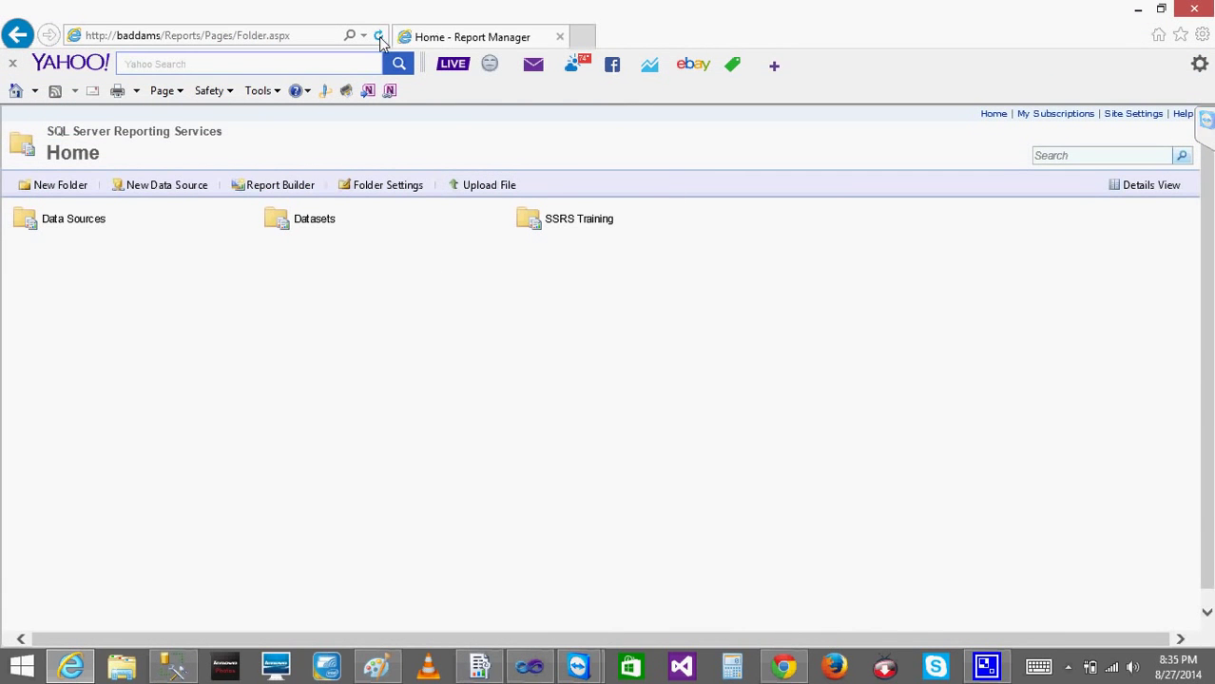
Examine the SSRS Training folder's properties and role assignments, ending on the Report Manager home page.
{"action": "left_click", "coordinate": [754, 221]}
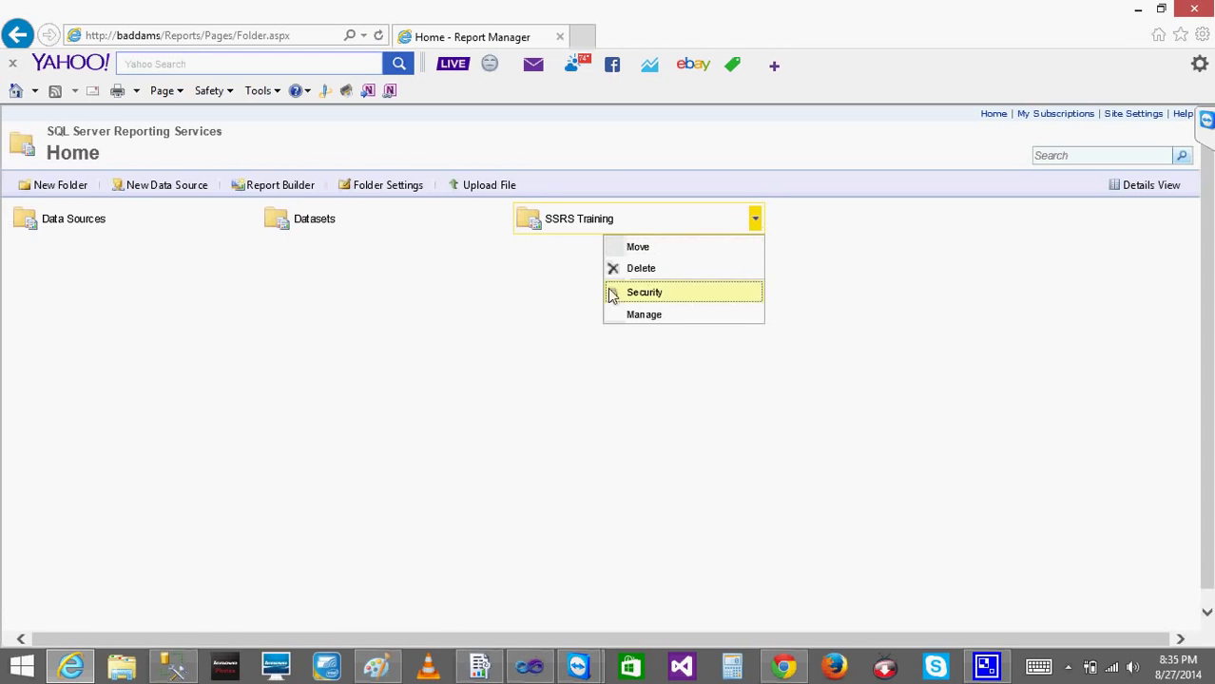
{"action": "left_click", "coordinate": [645, 300]}
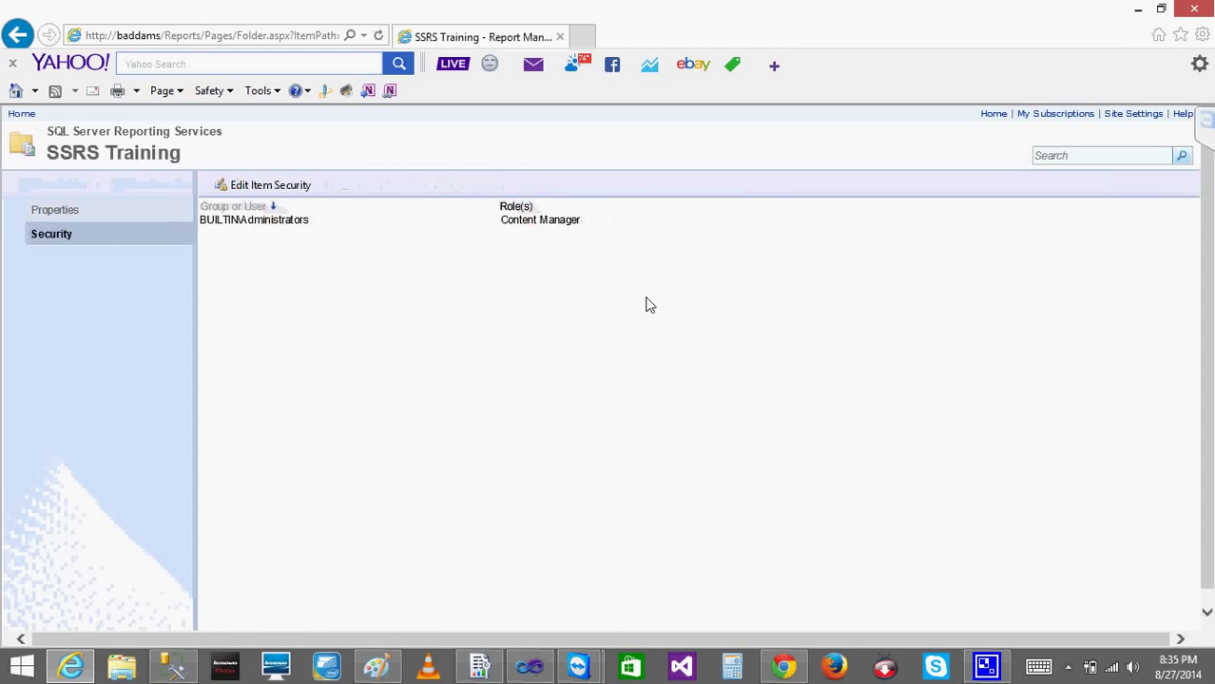
{"action": "left_click", "coordinate": [71, 213]}
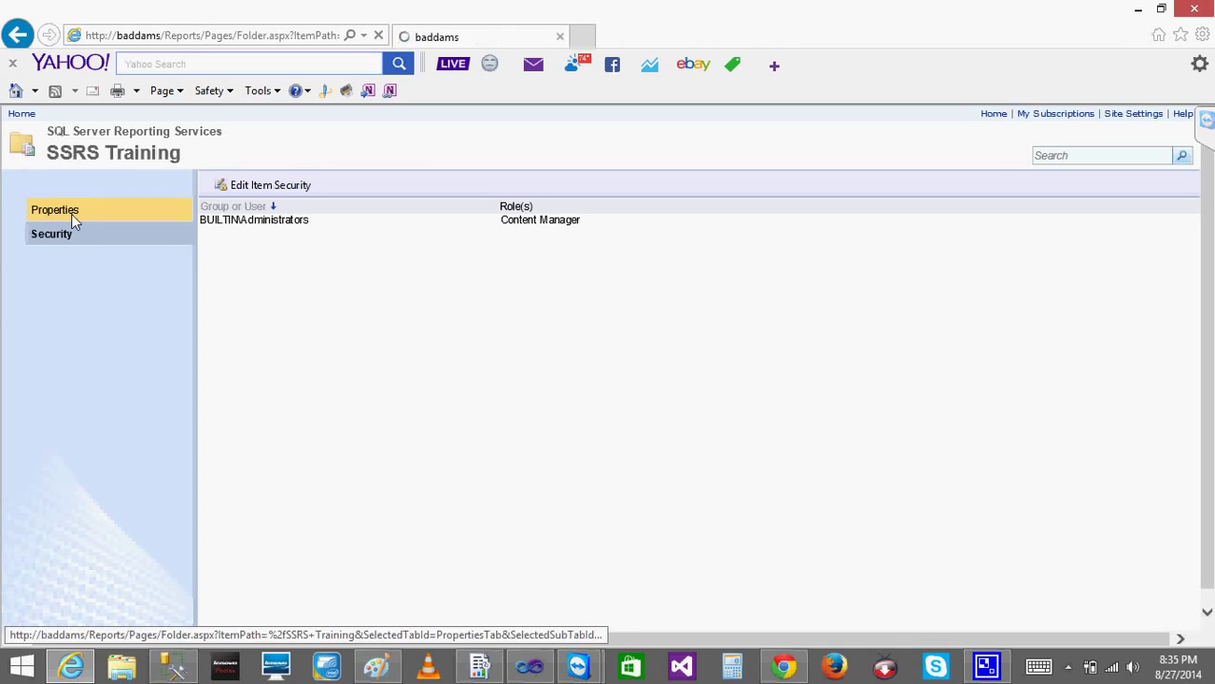
{"action": "left_click", "coordinate": [58, 234]}
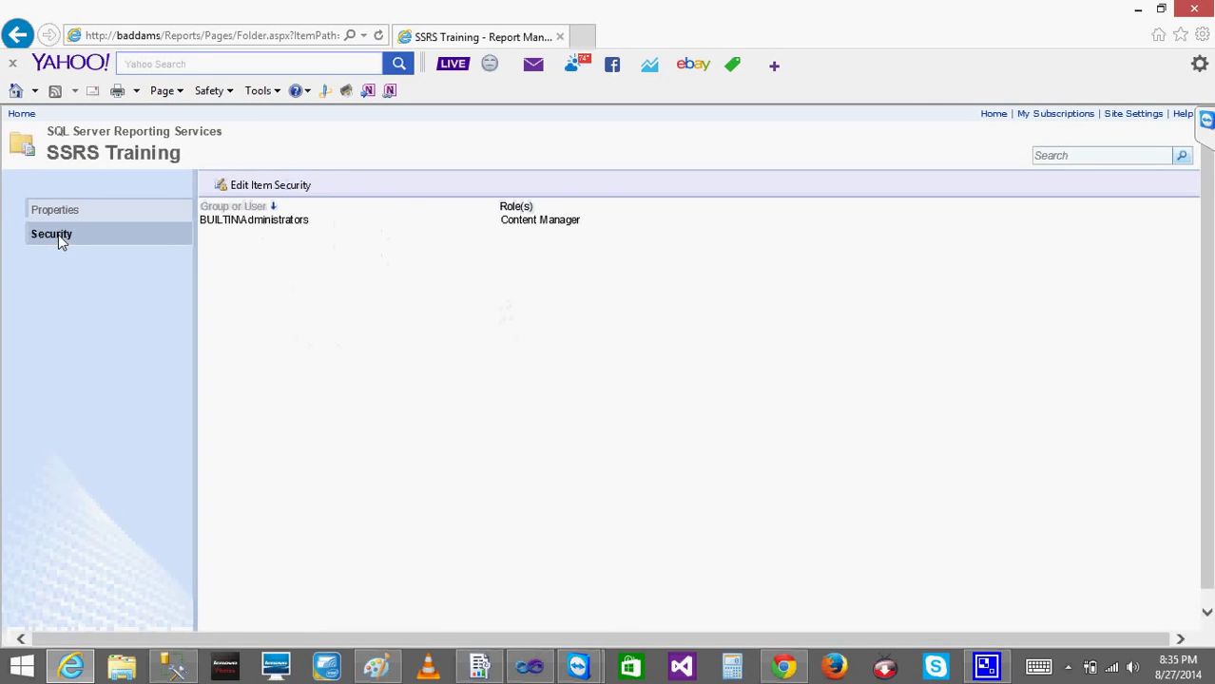
{"action": "left_click", "coordinate": [67, 218]}
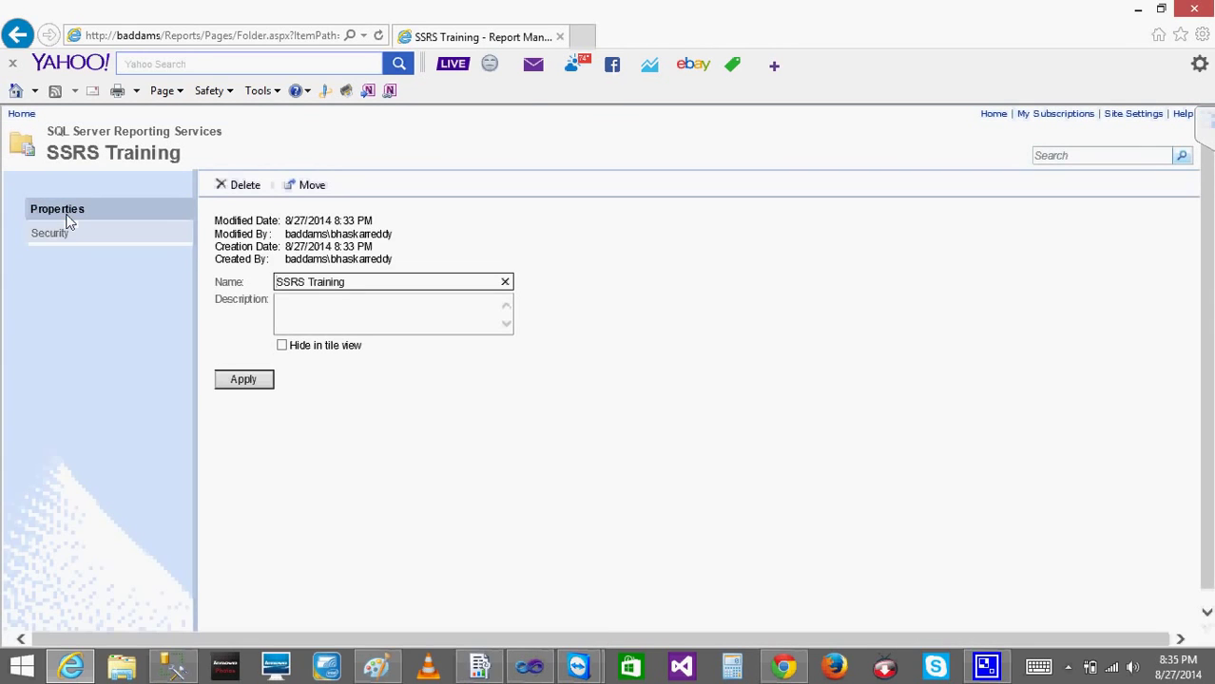
{"action": "left_click", "coordinate": [68, 237]}
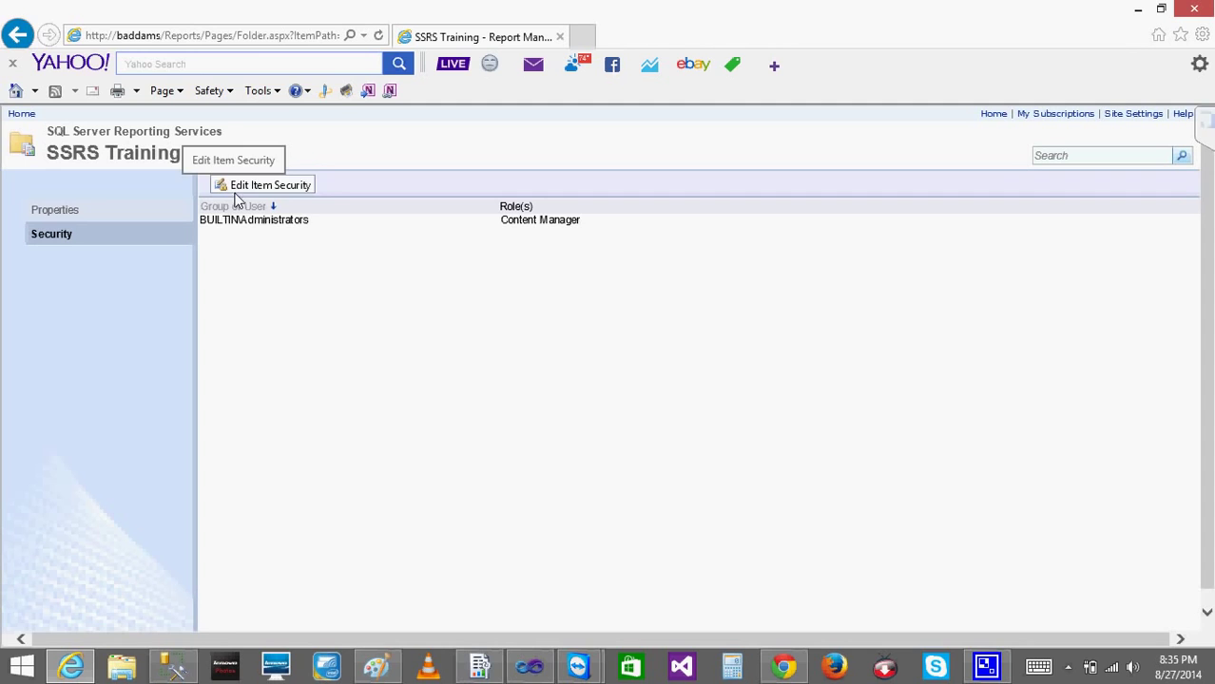
{"action": "left_click", "coordinate": [18, 35]}
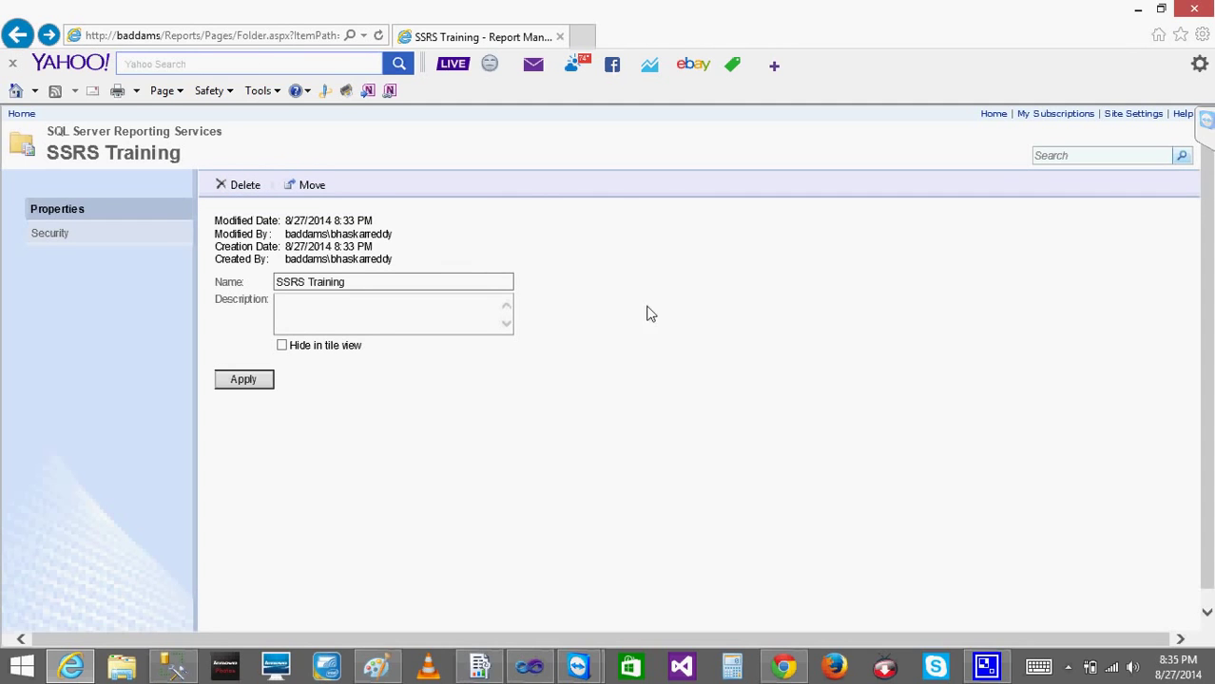
{"action": "left_click", "coordinate": [994, 114]}
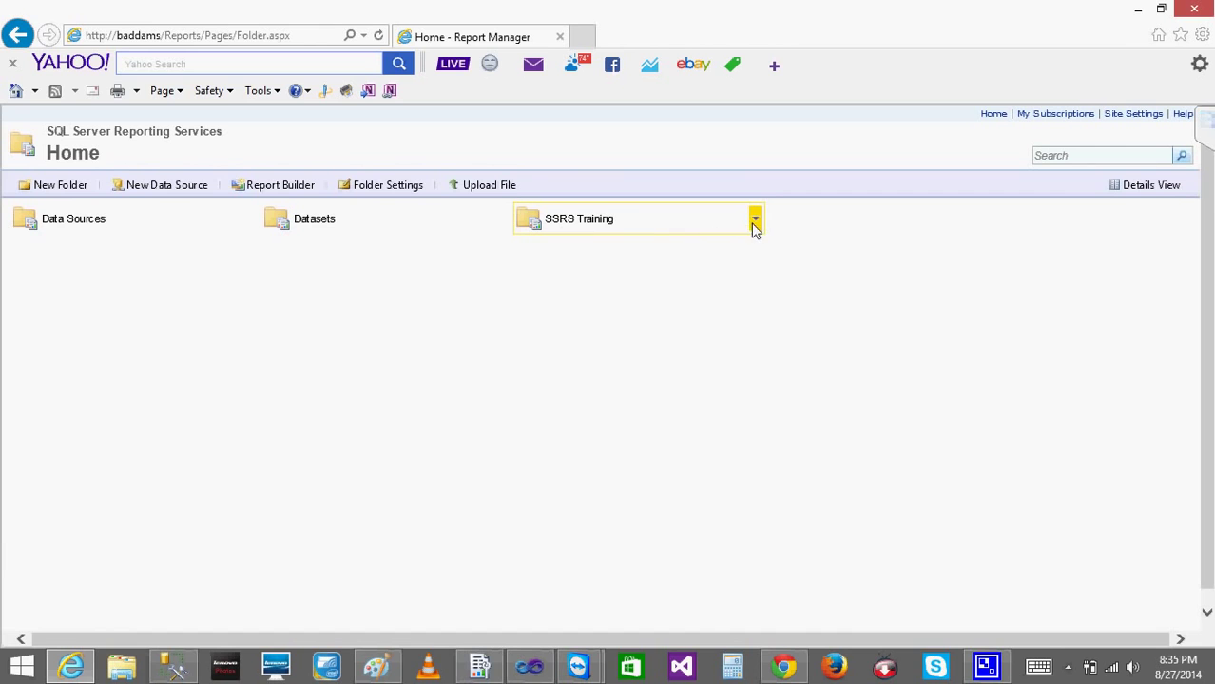
{"action": "left_click", "coordinate": [755, 221]}
{"action": "left_click", "coordinate": [644, 293]}
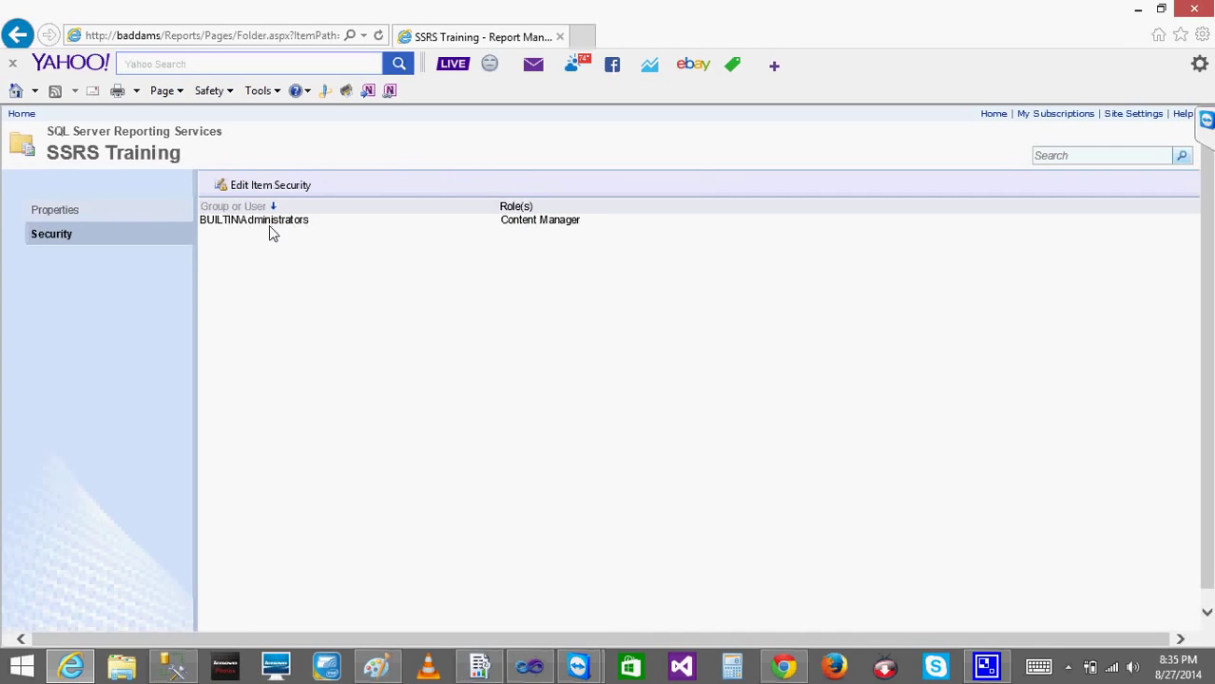
{"action": "left_click", "coordinate": [993, 115]}
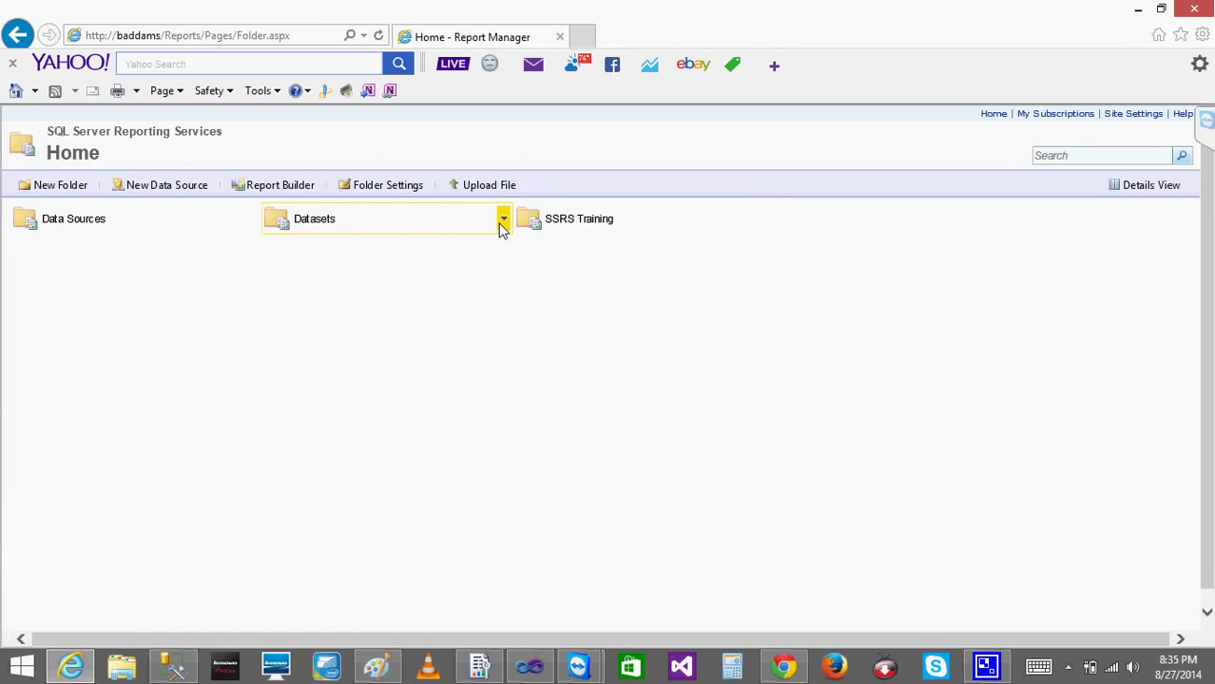
Review the role assignments of the Datasets and Data Sources folders, ending on the Report Manager home page.
{"action": "left_click", "coordinate": [503, 220]}
{"action": "left_click", "coordinate": [387, 292]}
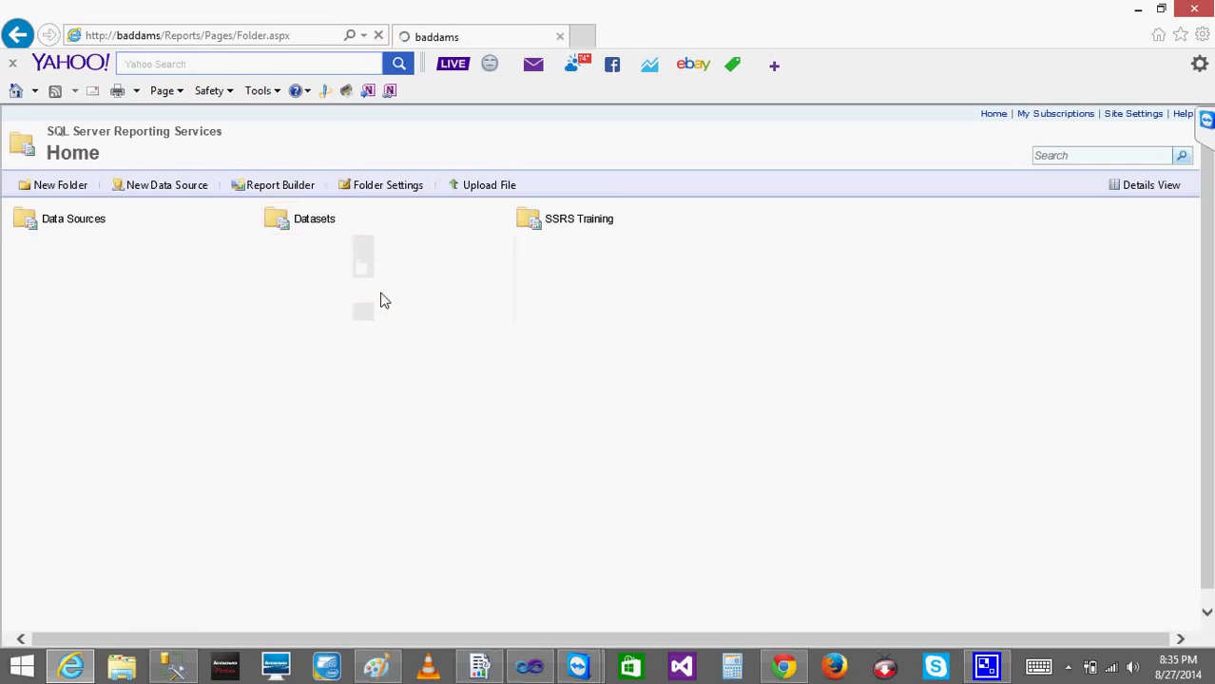
{"action": "left_click", "coordinate": [992, 115]}
{"action": "mouse_move", "coordinate": [250, 219]}
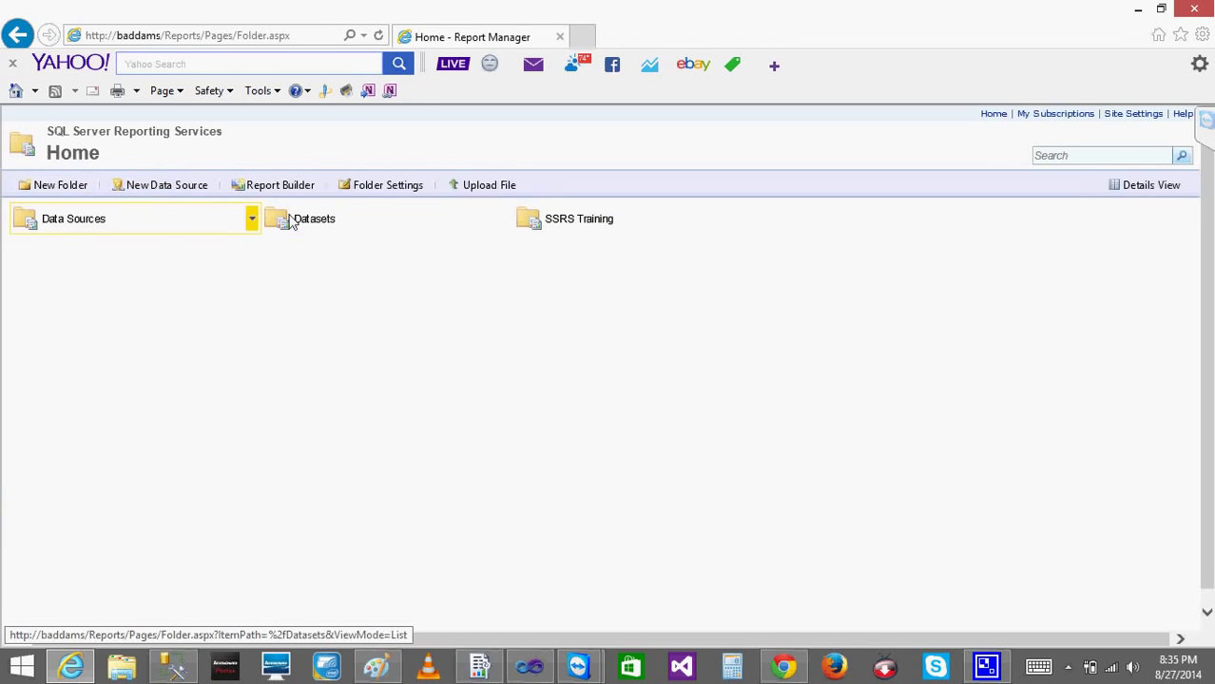
{"action": "left_click", "coordinate": [250, 219]}
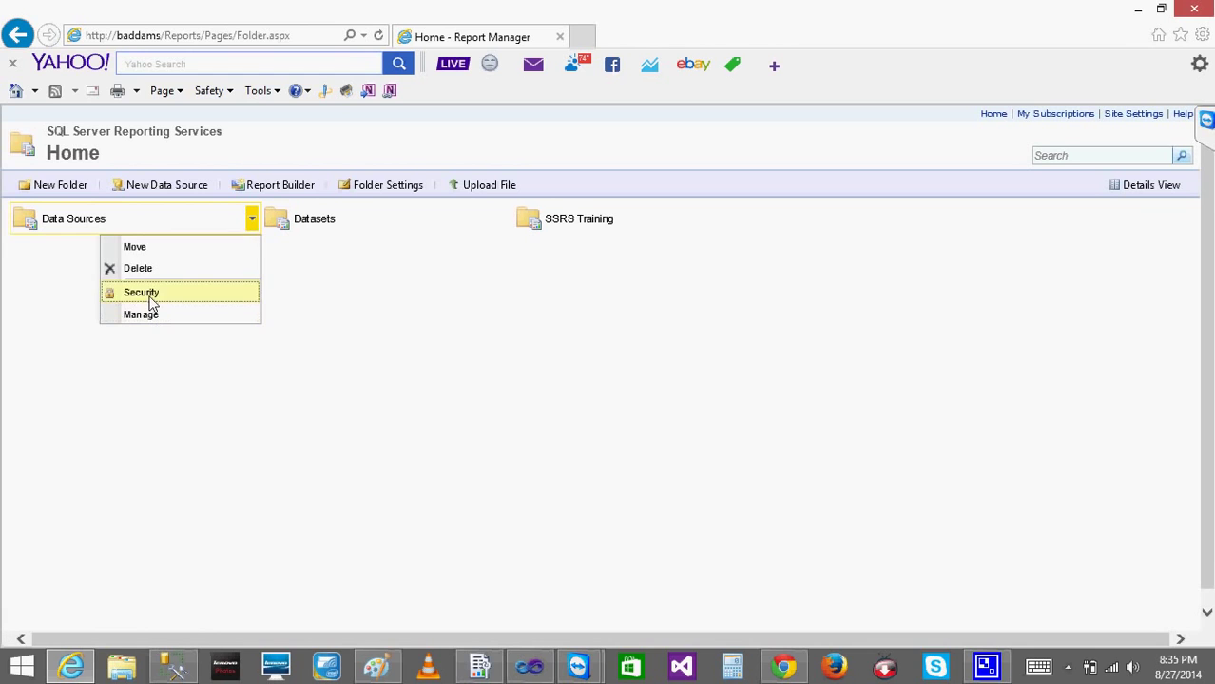
{"action": "left_click", "coordinate": [148, 296]}
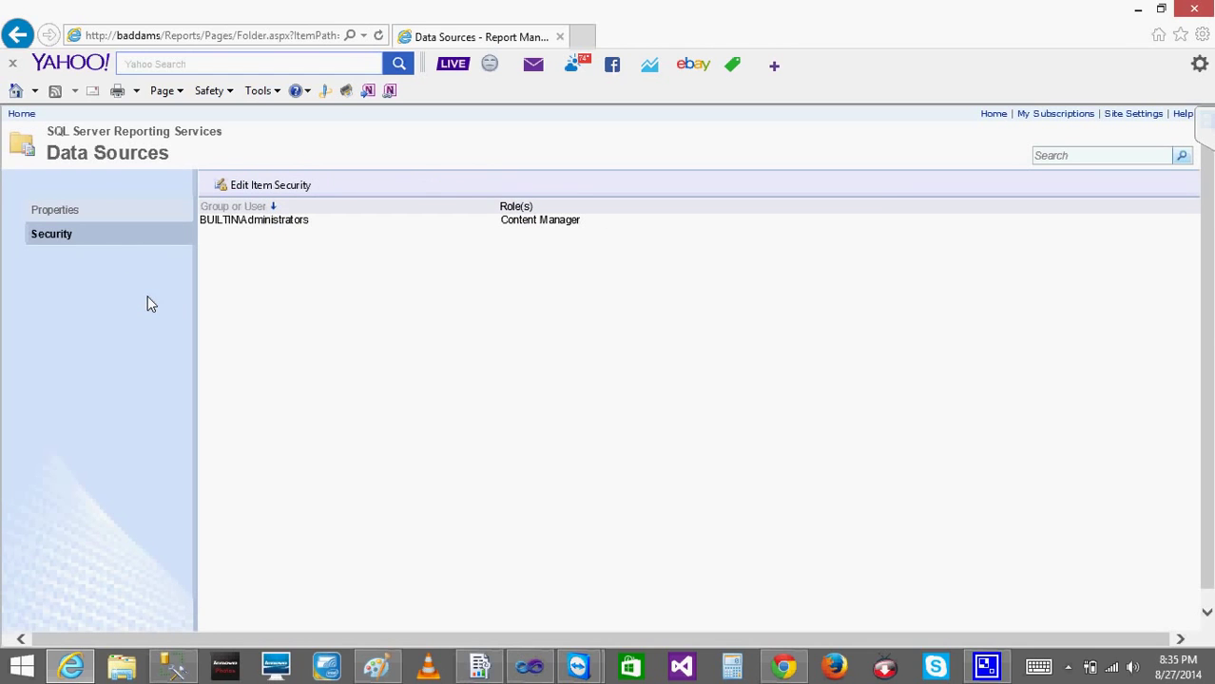
{"action": "left_click", "coordinate": [991, 116]}
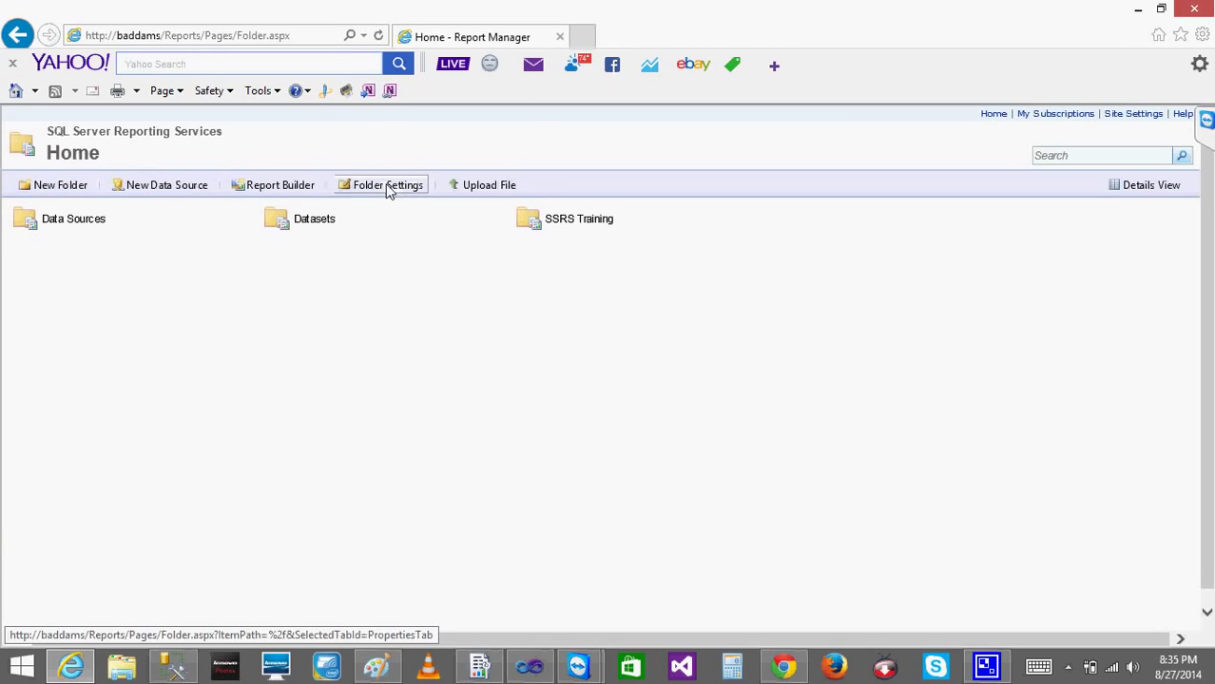
Add a new role assignment on the Home folder that gives the Windows account the All role.
{"action": "left_click", "coordinate": [388, 186]}
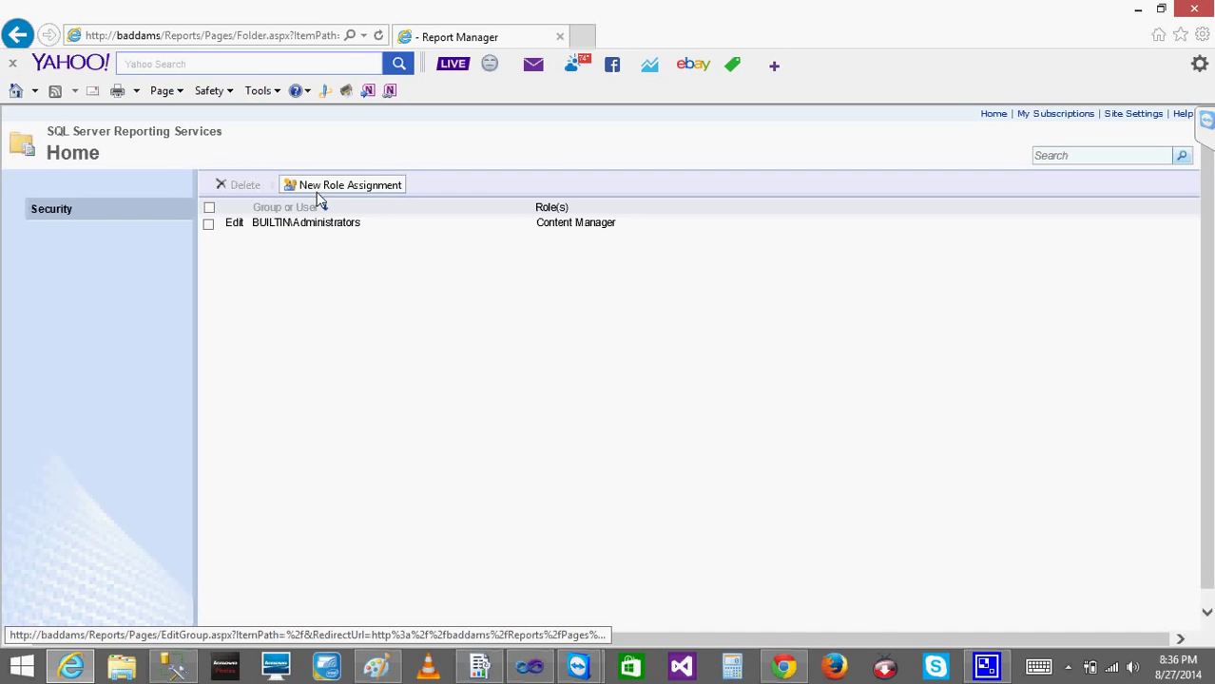
{"action": "left_click", "coordinate": [320, 195]}
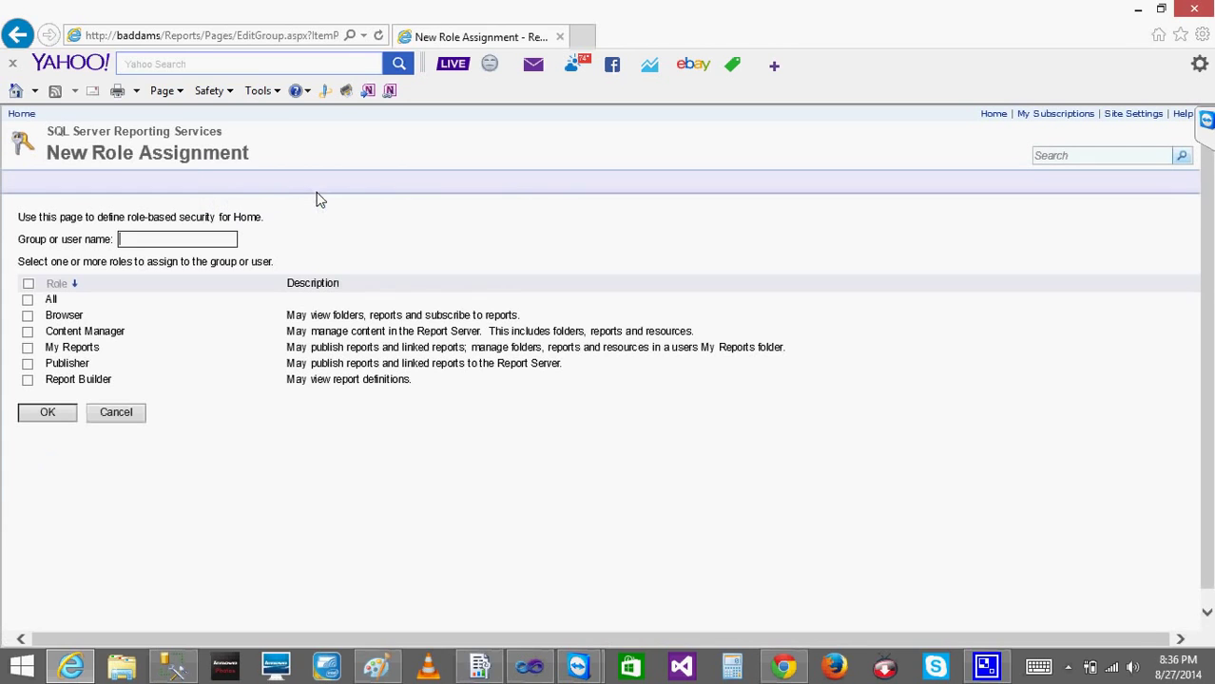
{"action": "left_click", "coordinate": [193, 236]}
{"action": "type", "text": "baddams\\bhaskarreddy"}
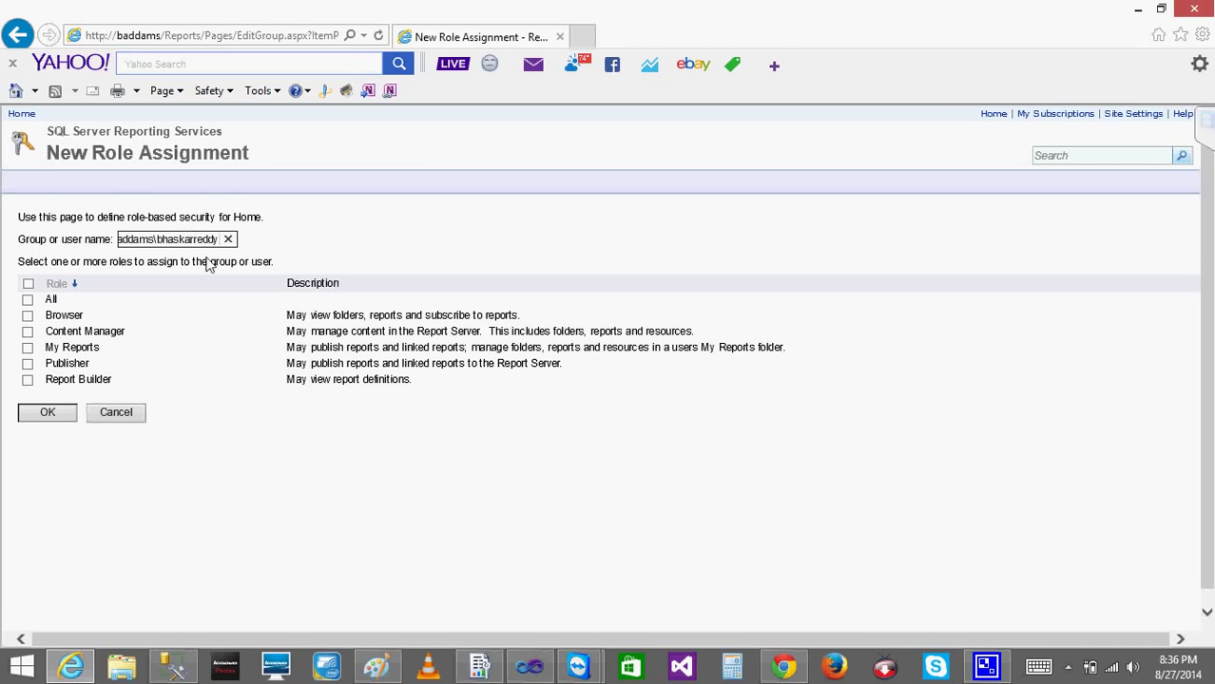
{"action": "left_click", "coordinate": [27, 300]}
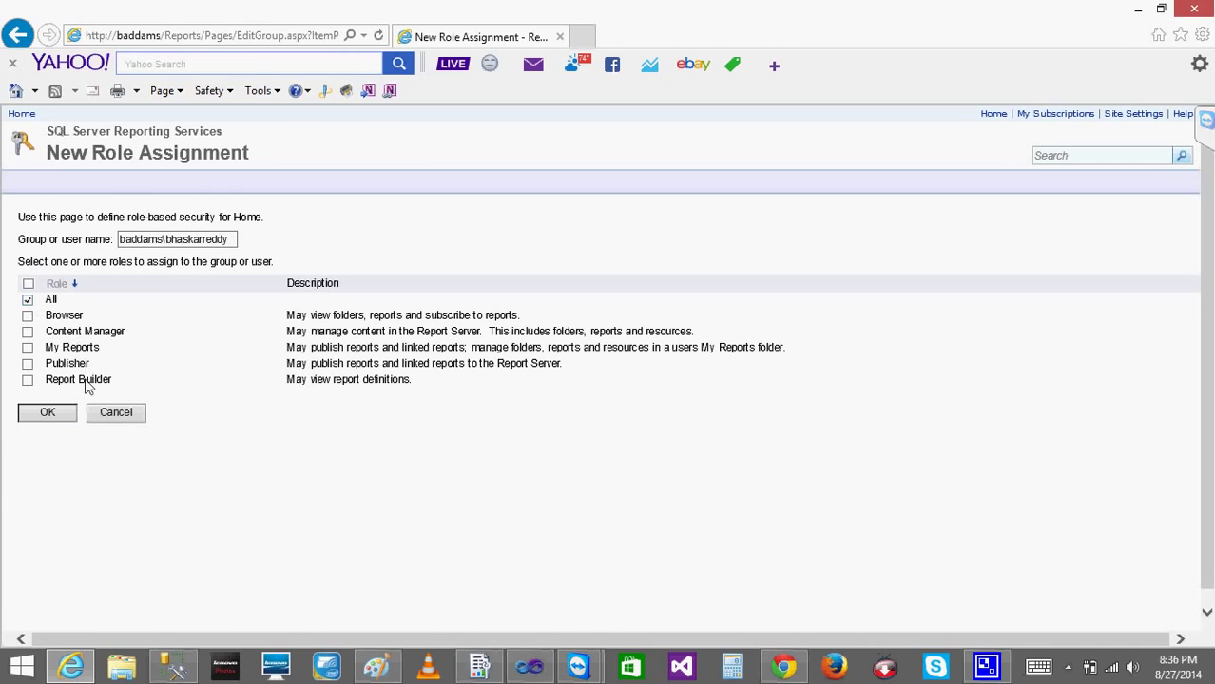
{"action": "left_click", "coordinate": [45, 414]}
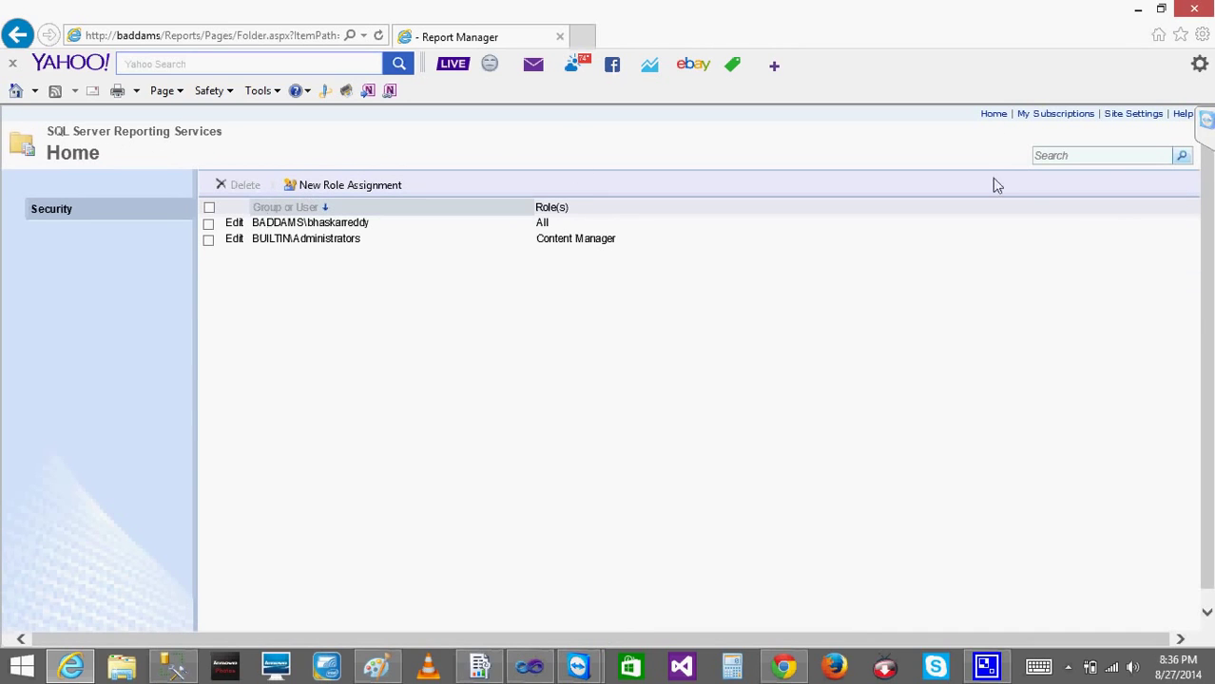
Check the security of the SSRS Training and Datasets folders for the Windows account's role, ending on the home page.
{"action": "left_click", "coordinate": [993, 114]}
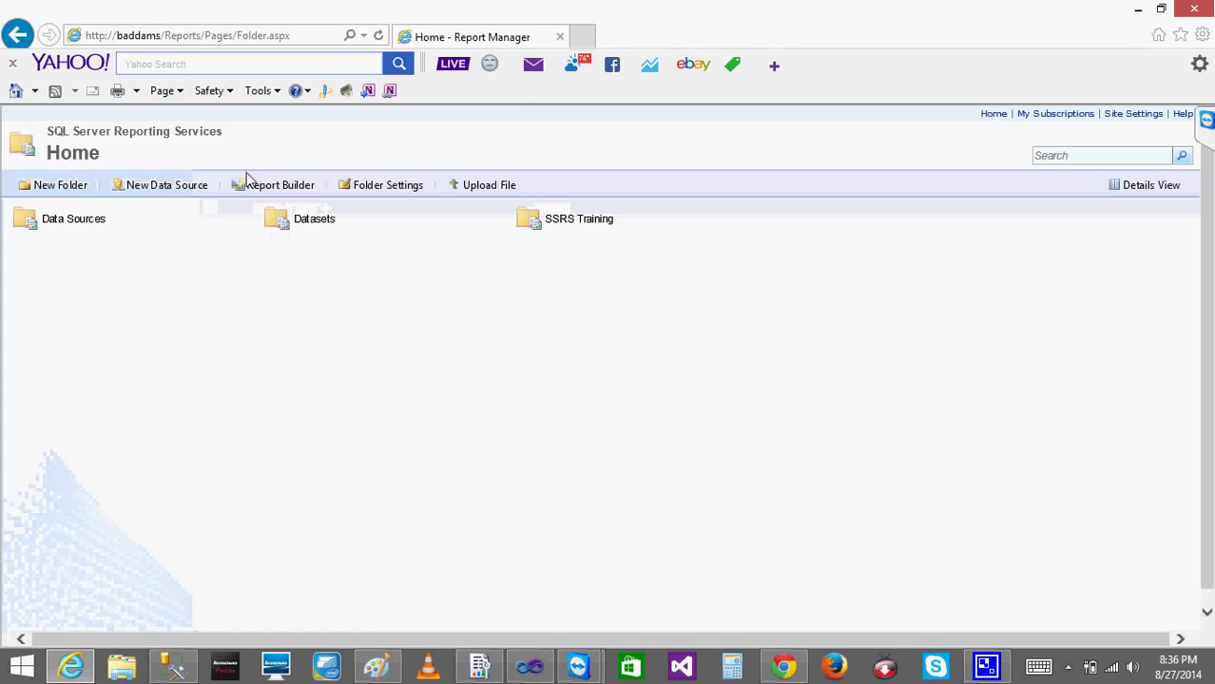
{"action": "mouse_move", "coordinate": [588, 222]}
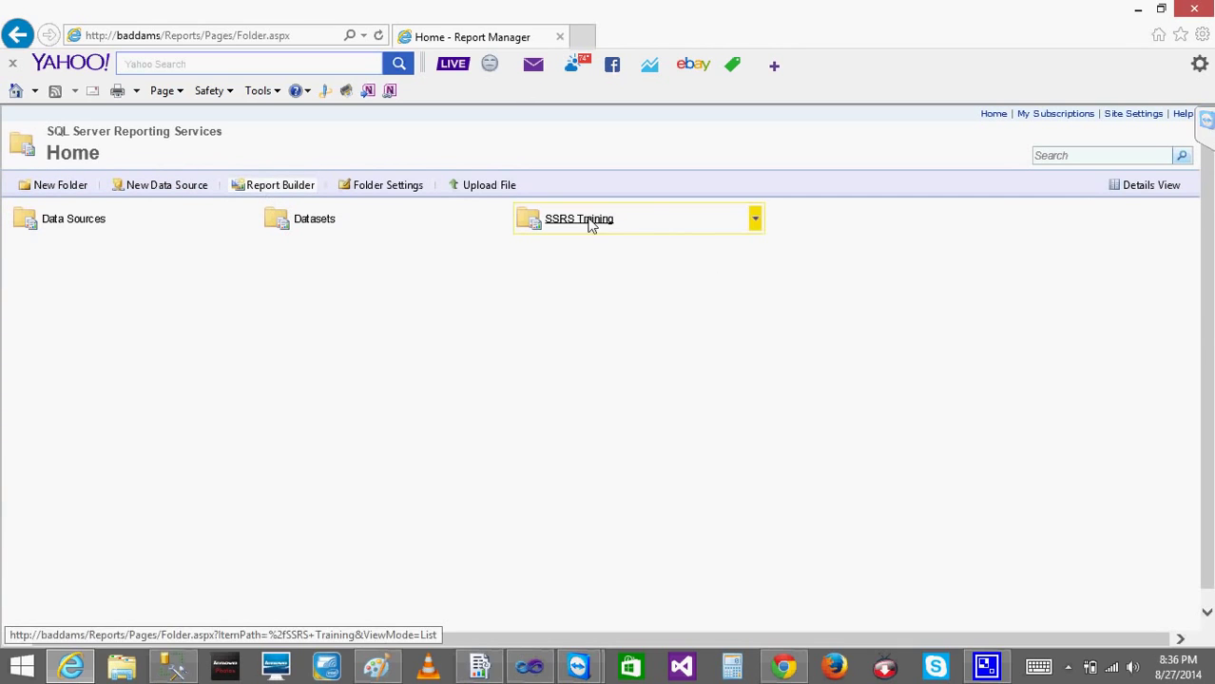
{"action": "left_click", "coordinate": [754, 223]}
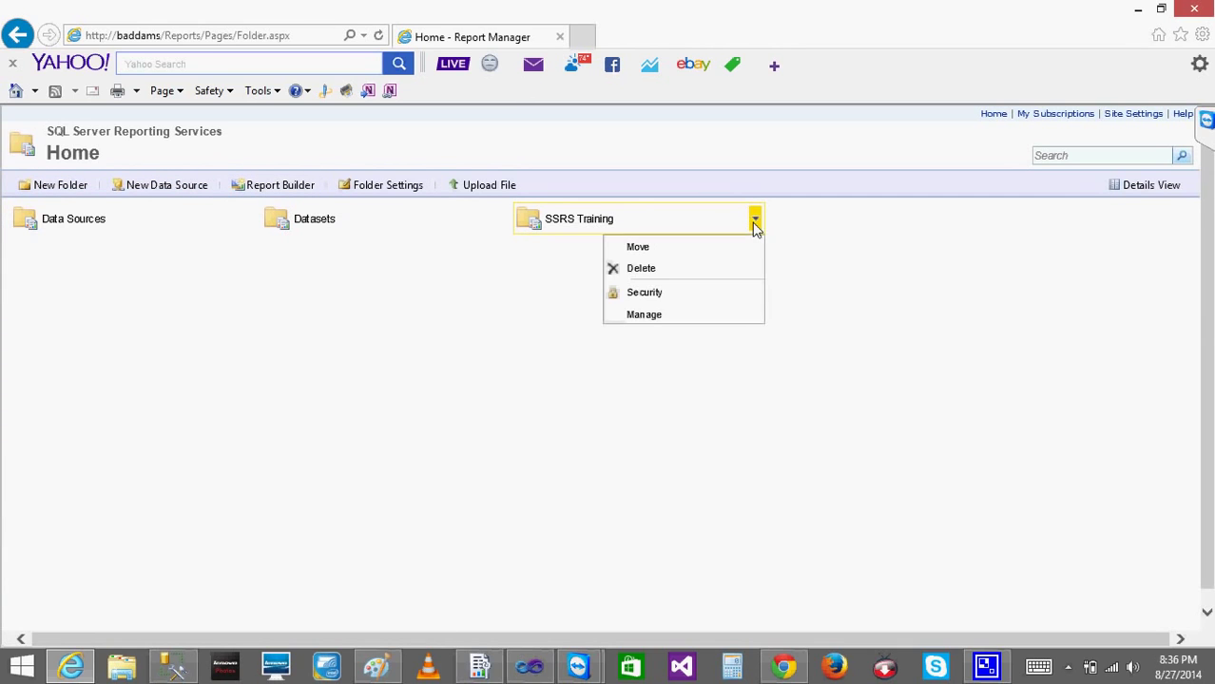
{"action": "left_click", "coordinate": [638, 293]}
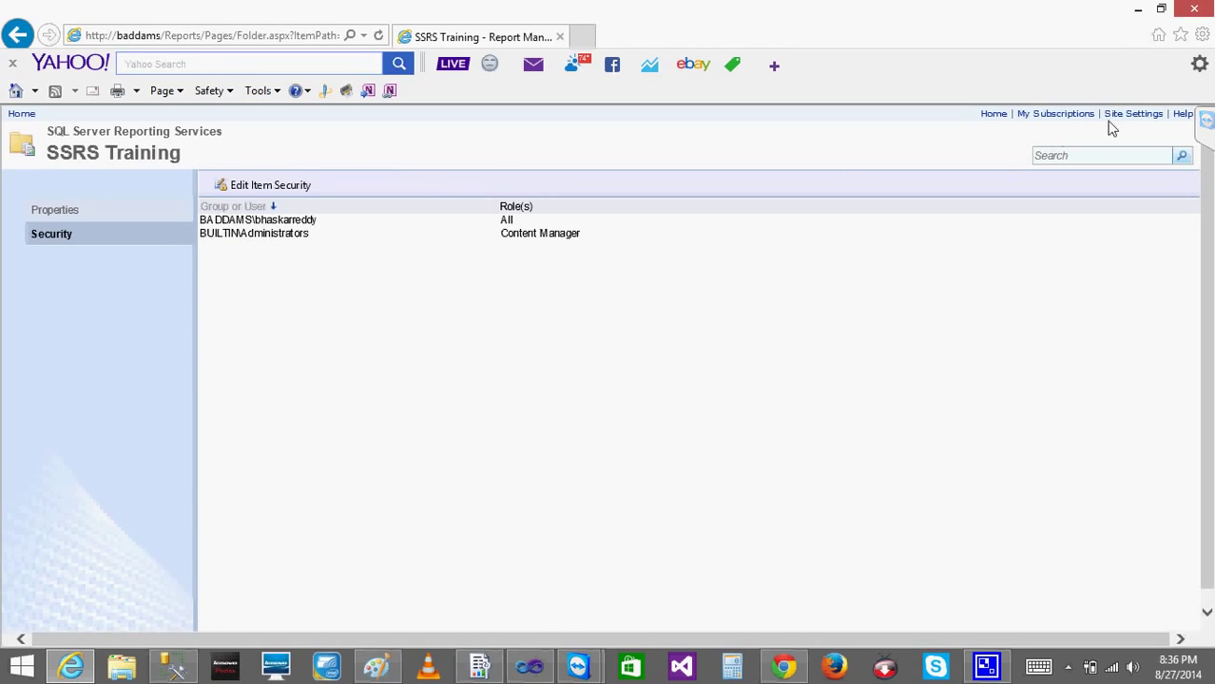
{"action": "left_click", "coordinate": [992, 114]}
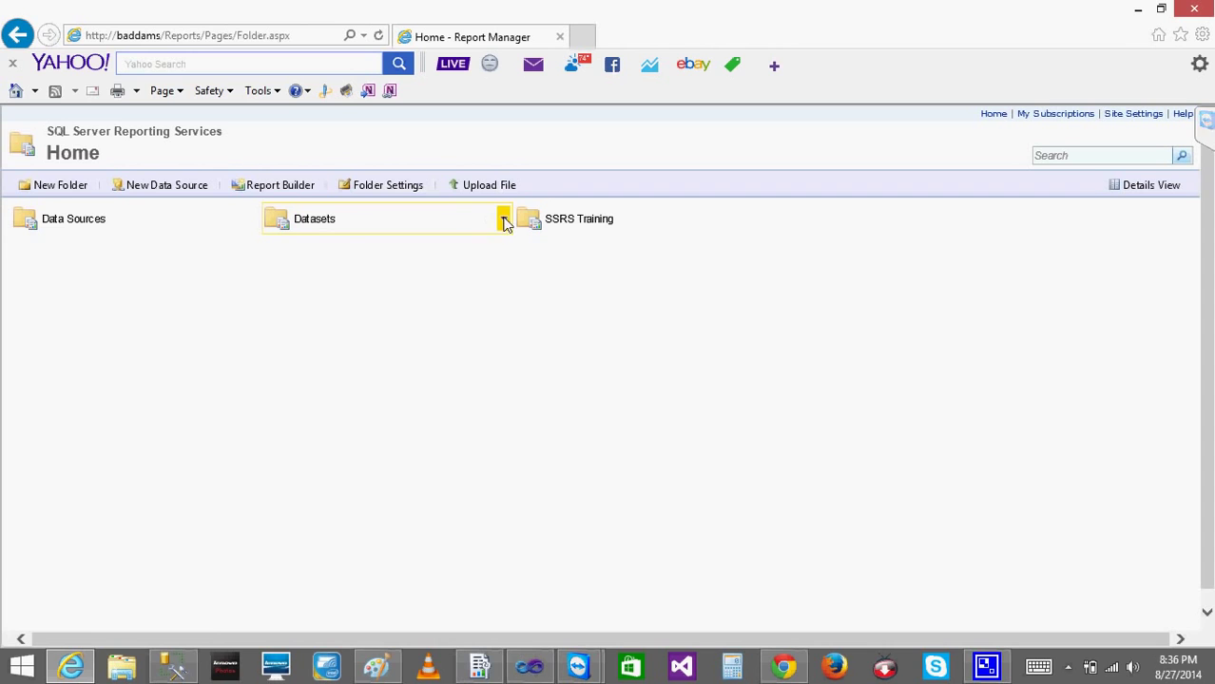
{"action": "left_click", "coordinate": [504, 220]}
{"action": "left_click", "coordinate": [394, 292]}
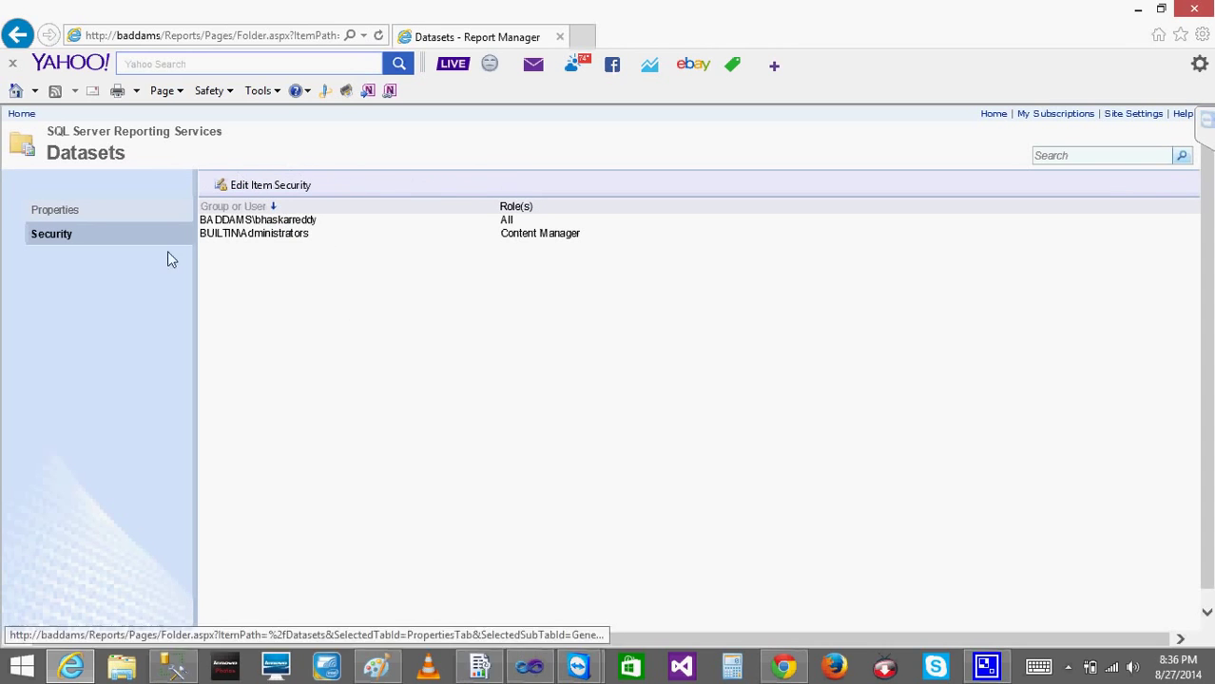
{"action": "left_click", "coordinate": [993, 115]}
Edit the Data Sources folder's item security so that it uses settings different from those of the Home parent.
{"action": "mouse_move", "coordinate": [205, 213]}
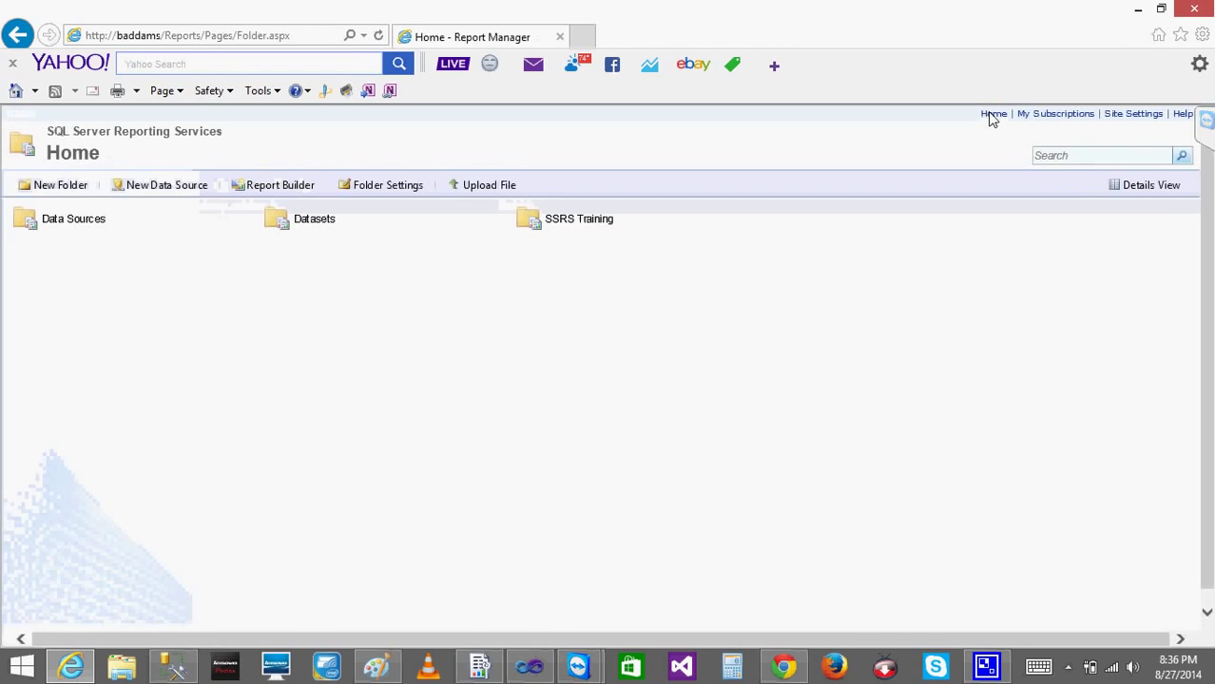
{"action": "left_click", "coordinate": [250, 222]}
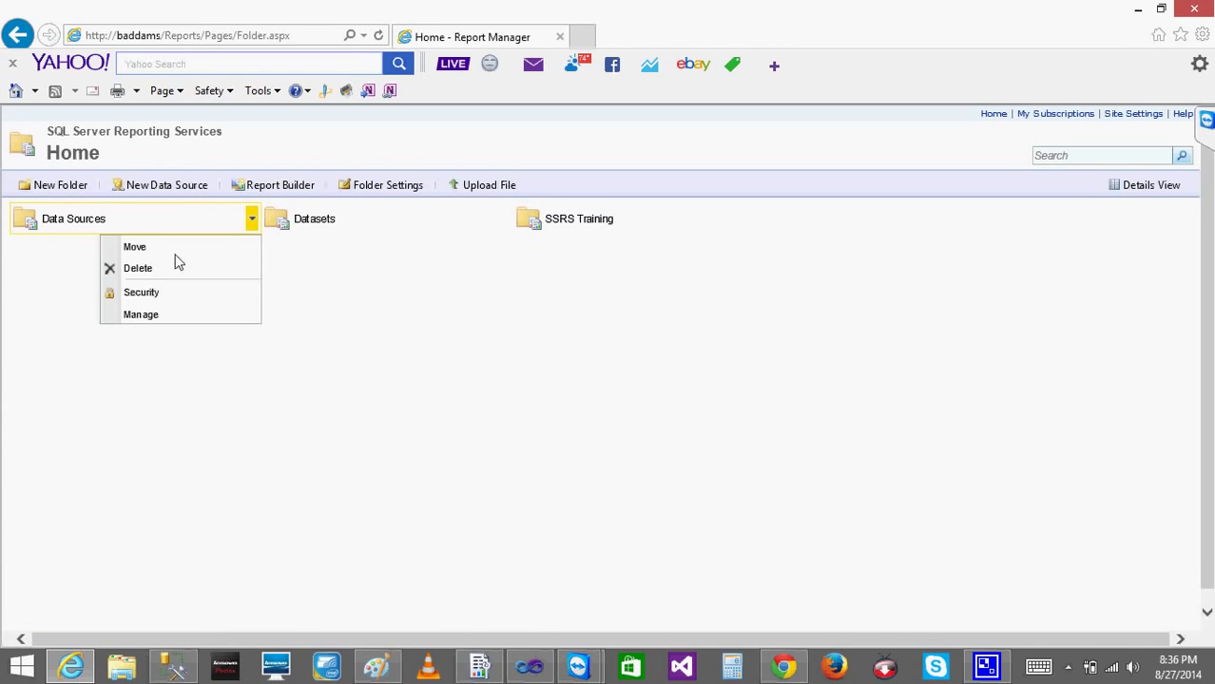
{"action": "left_click", "coordinate": [147, 290]}
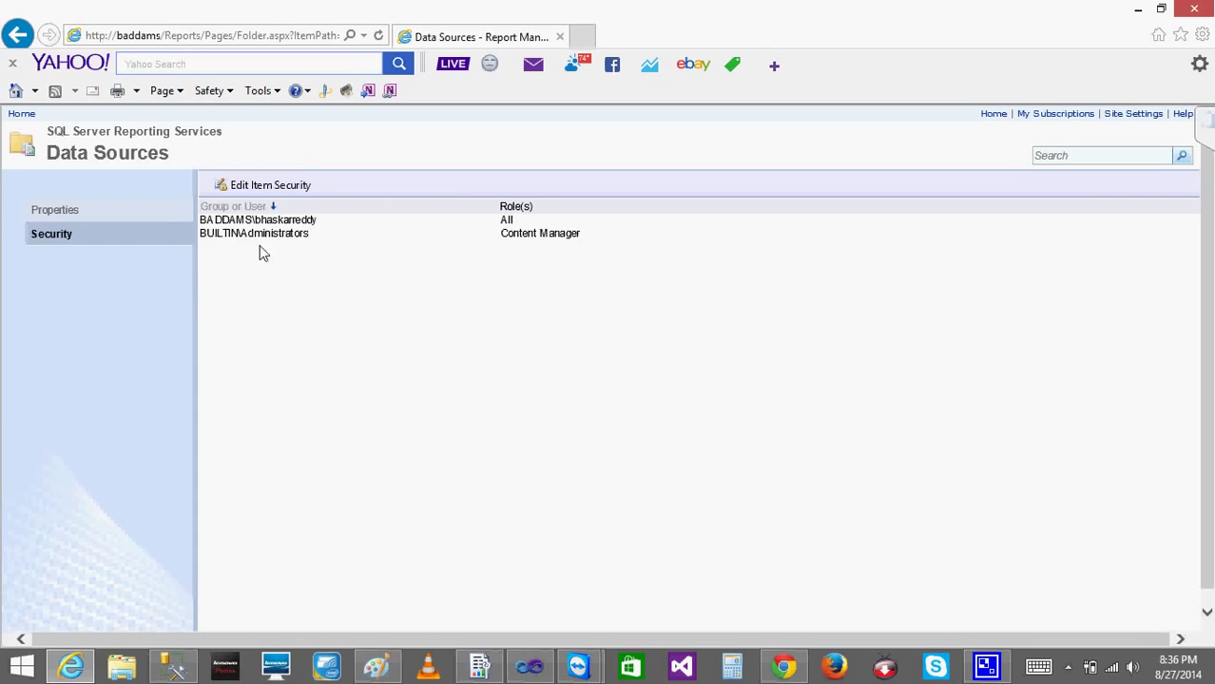
{"action": "left_click", "coordinate": [278, 187]}
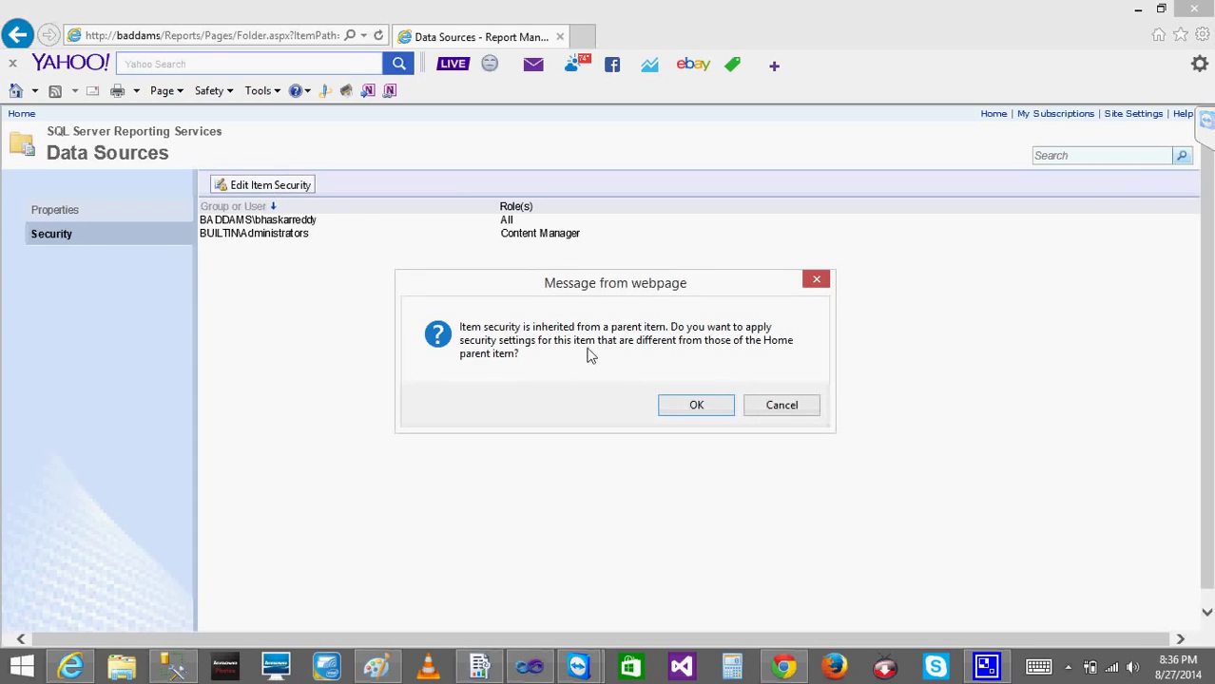
{"action": "left_click", "coordinate": [677, 406]}
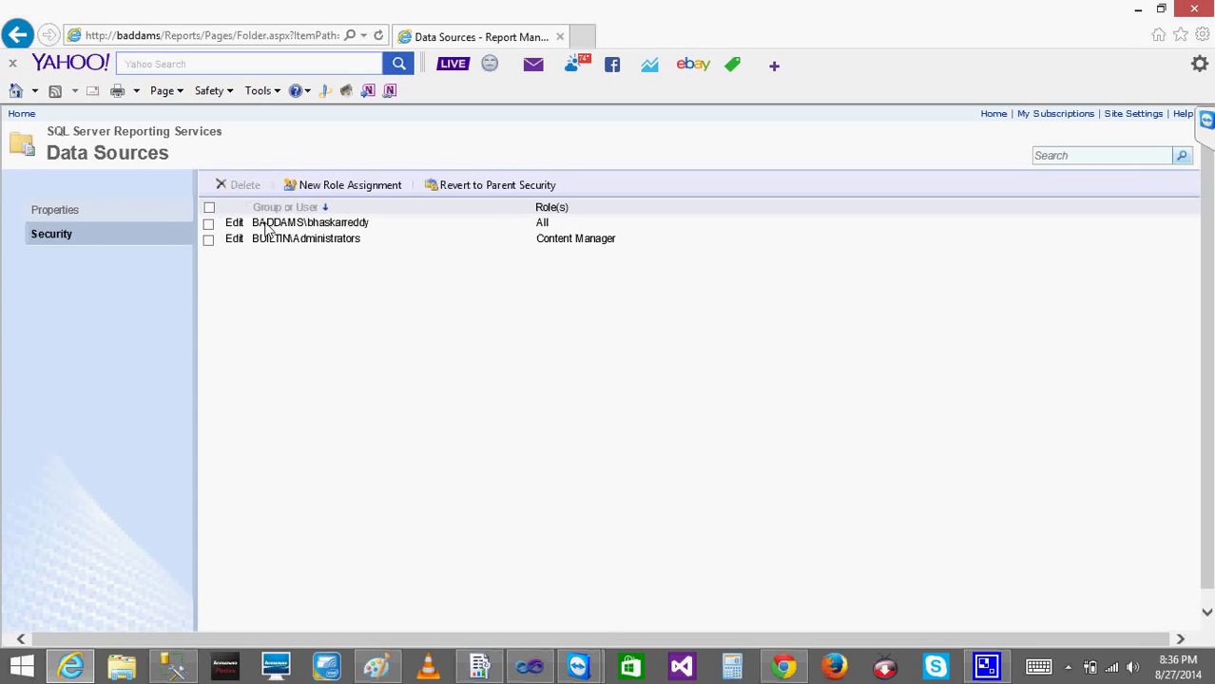
{"action": "left_click", "coordinate": [209, 224]}
{"action": "left_click", "coordinate": [209, 223]}
Switch to Chrome, reload Report Manager to check the folders shown to the Windows account, and return to Internet Explorer.
{"action": "left_click", "coordinate": [783, 666]}
{"action": "left_click", "coordinate": [73, 59]}
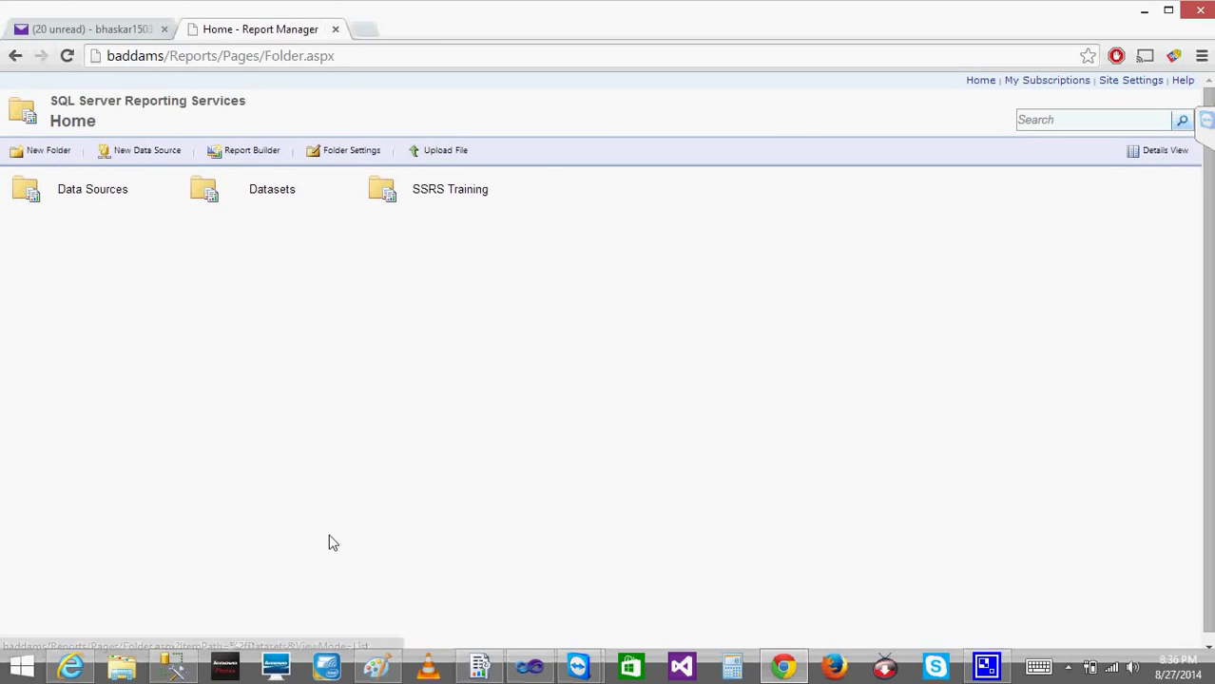
{"action": "left_click", "coordinate": [72, 668]}
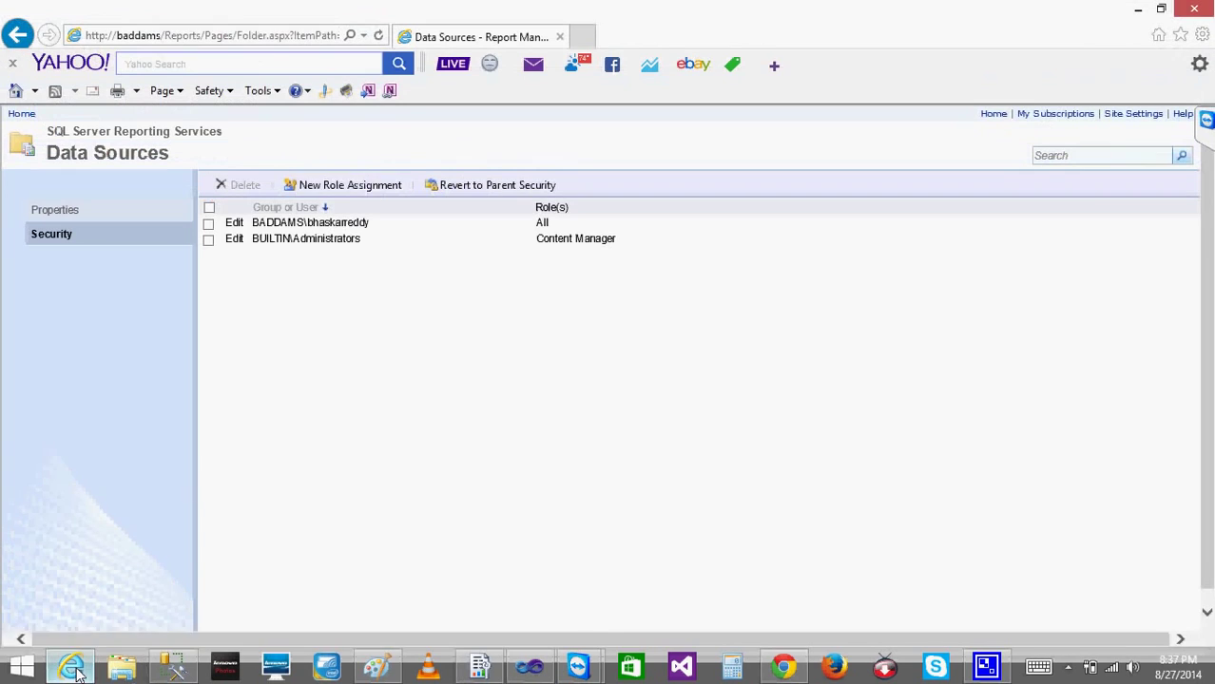
Delete the Windows account's role assignment from the Data Sources folder's security and return to the home page.
{"action": "left_click", "coordinate": [208, 223]}
{"action": "left_click", "coordinate": [240, 184]}
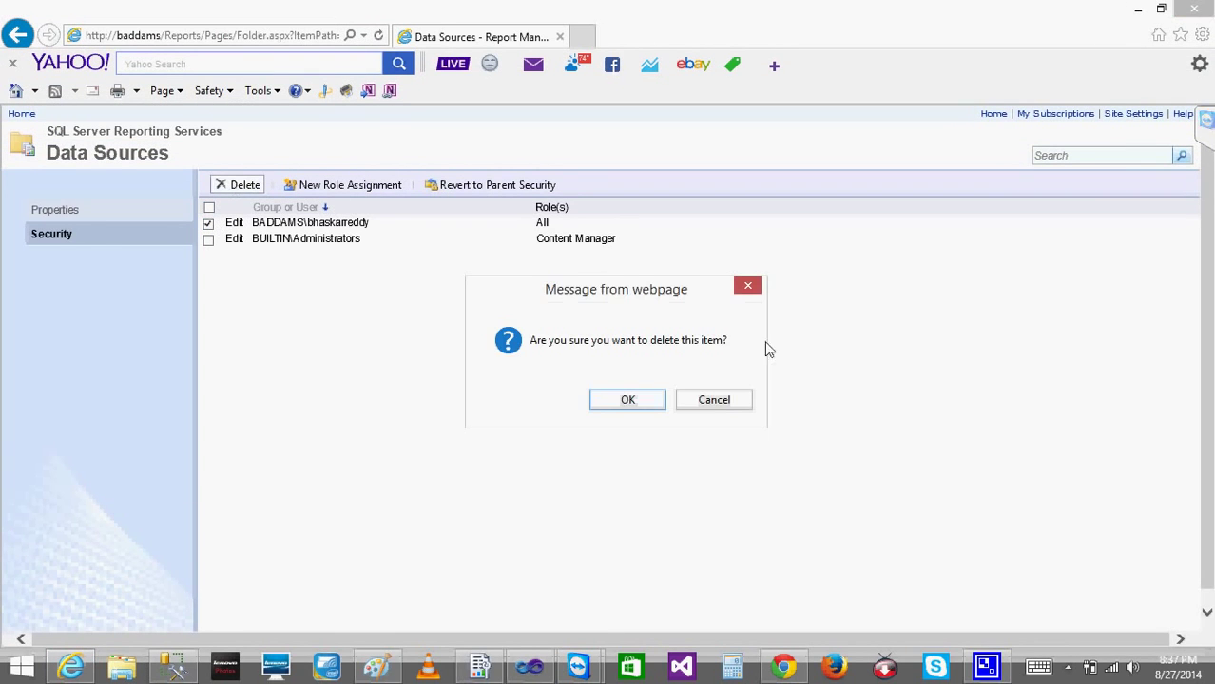
{"action": "left_click", "coordinate": [609, 403]}
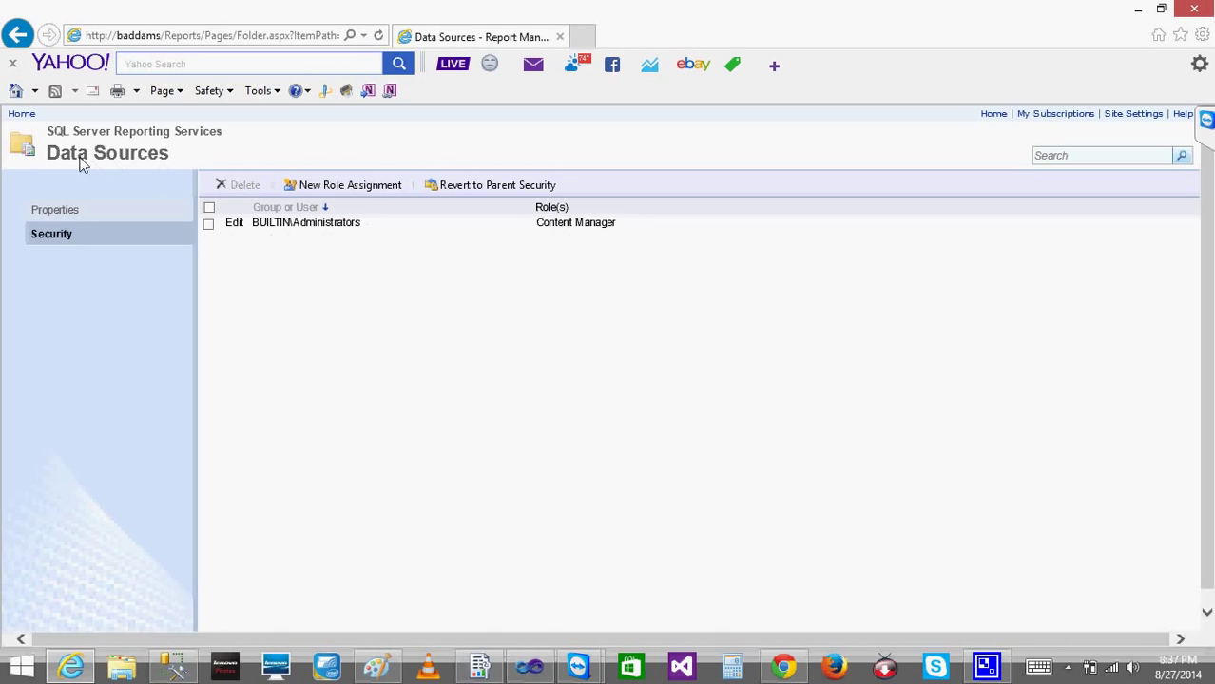
{"action": "left_click", "coordinate": [994, 114]}
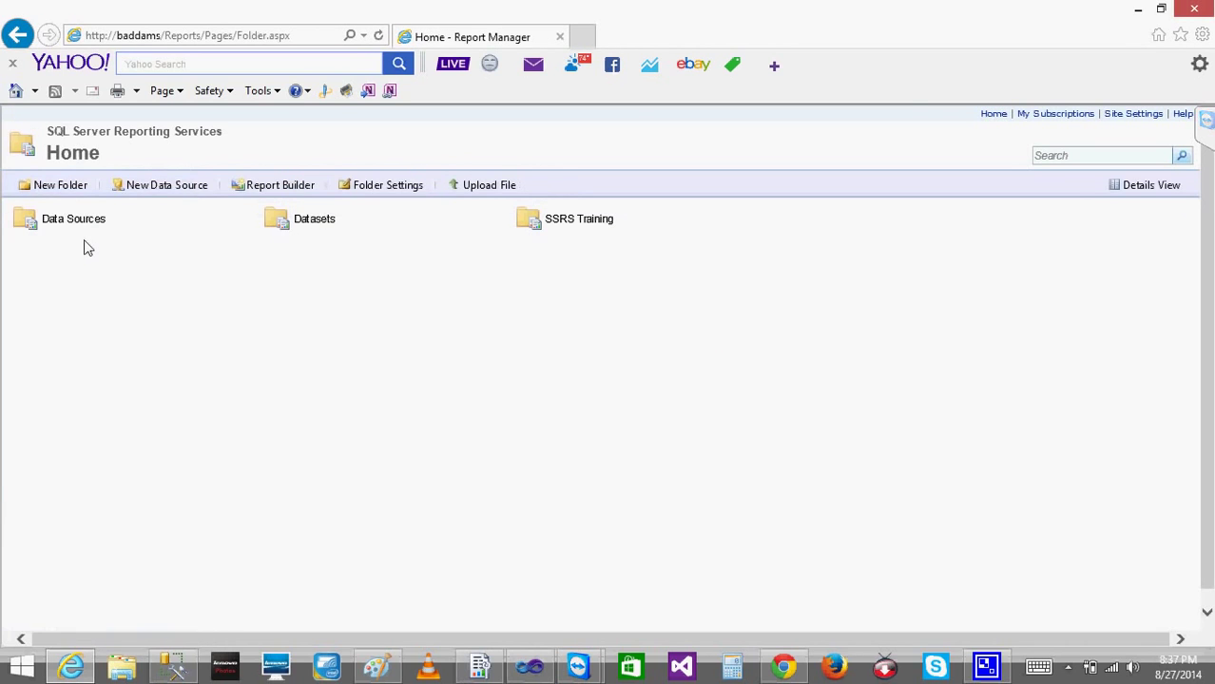
Reload Report Manager in Chrome to check whether the Windows account sees the Data Sources folder, ending in Internet Explorer.
{"action": "left_click", "coordinate": [783, 665]}
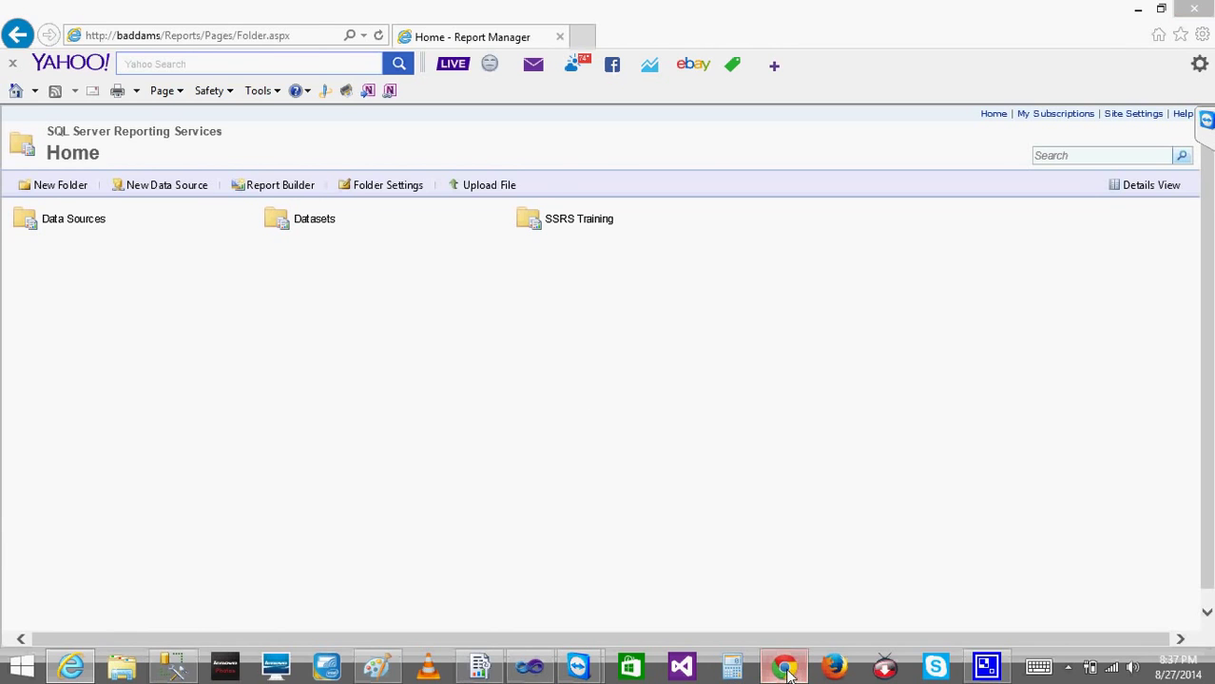
{"action": "left_click", "coordinate": [67, 57]}
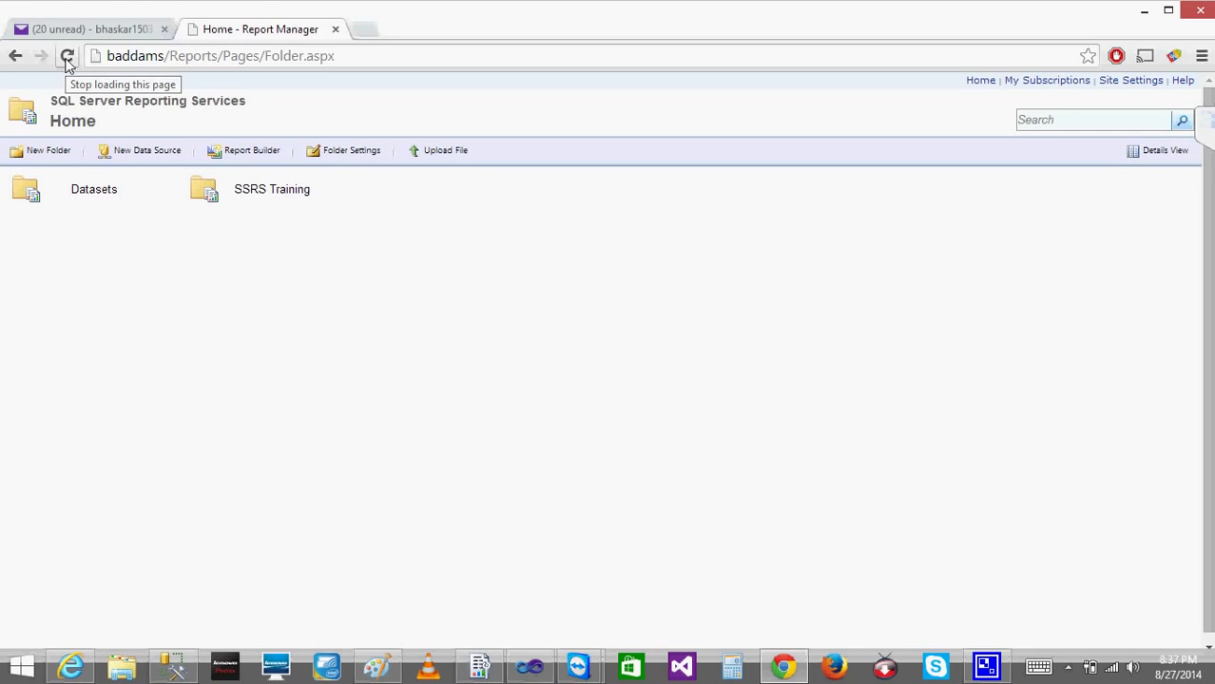
{"action": "mouse_move", "coordinate": [175, 195]}
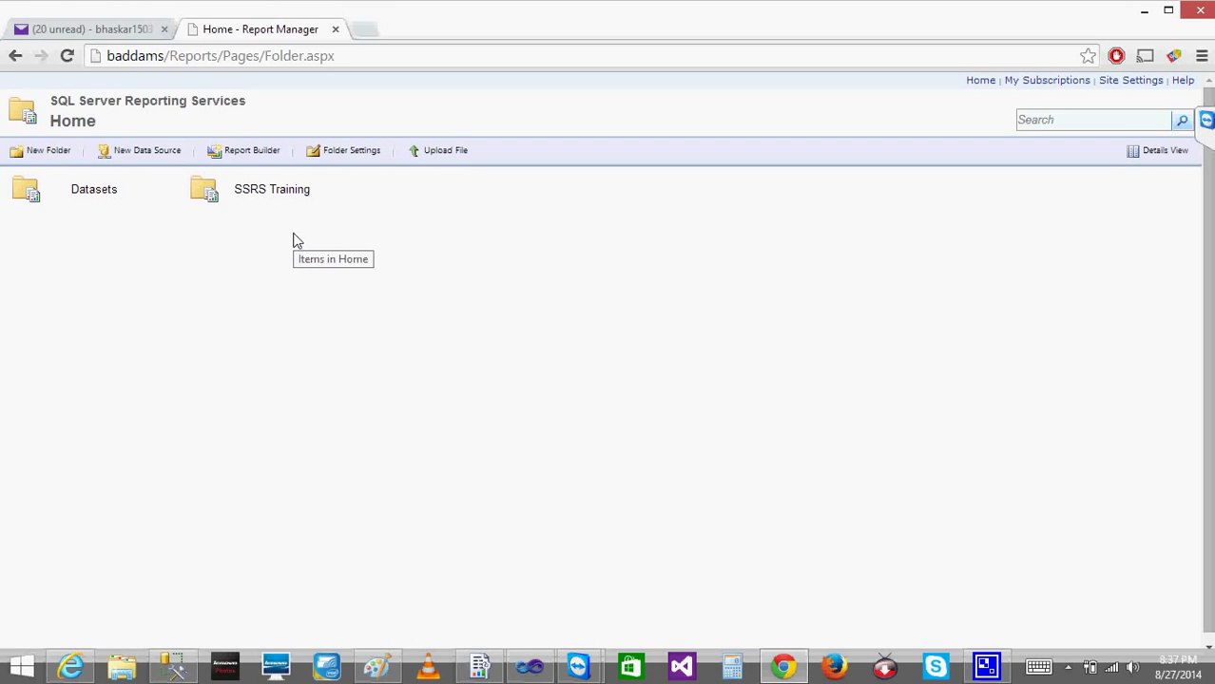
{"action": "mouse_move", "coordinate": [373, 190]}
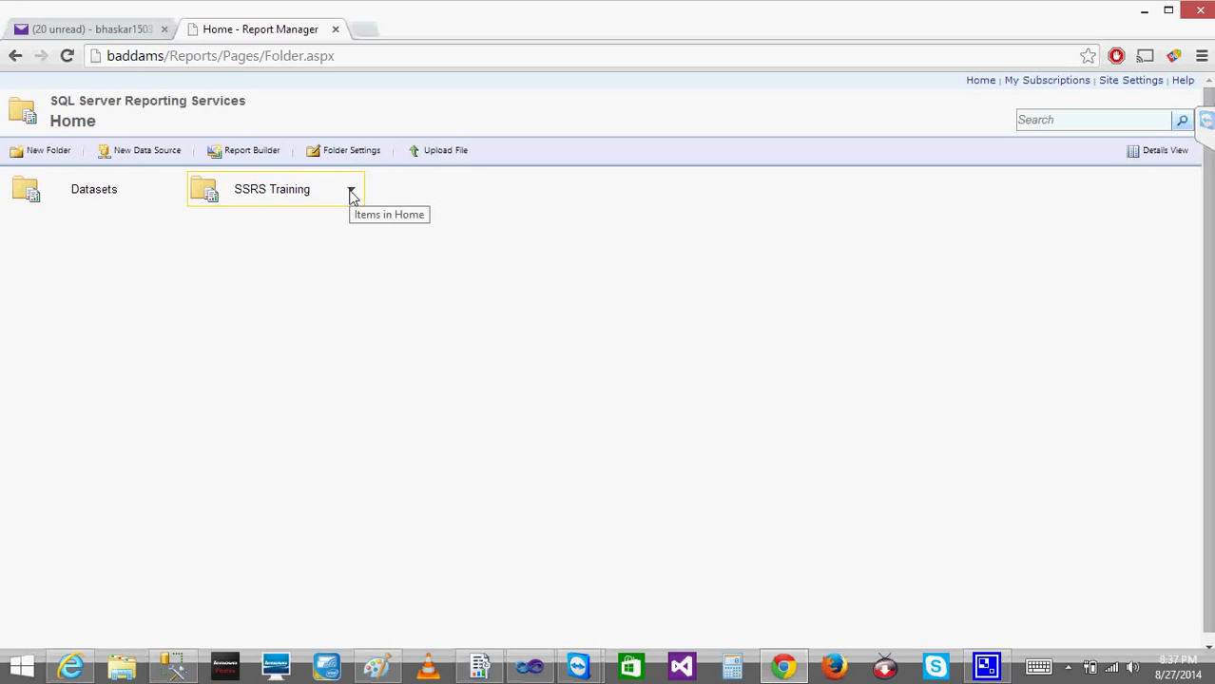
{"action": "left_click", "coordinate": [1145, 13]}
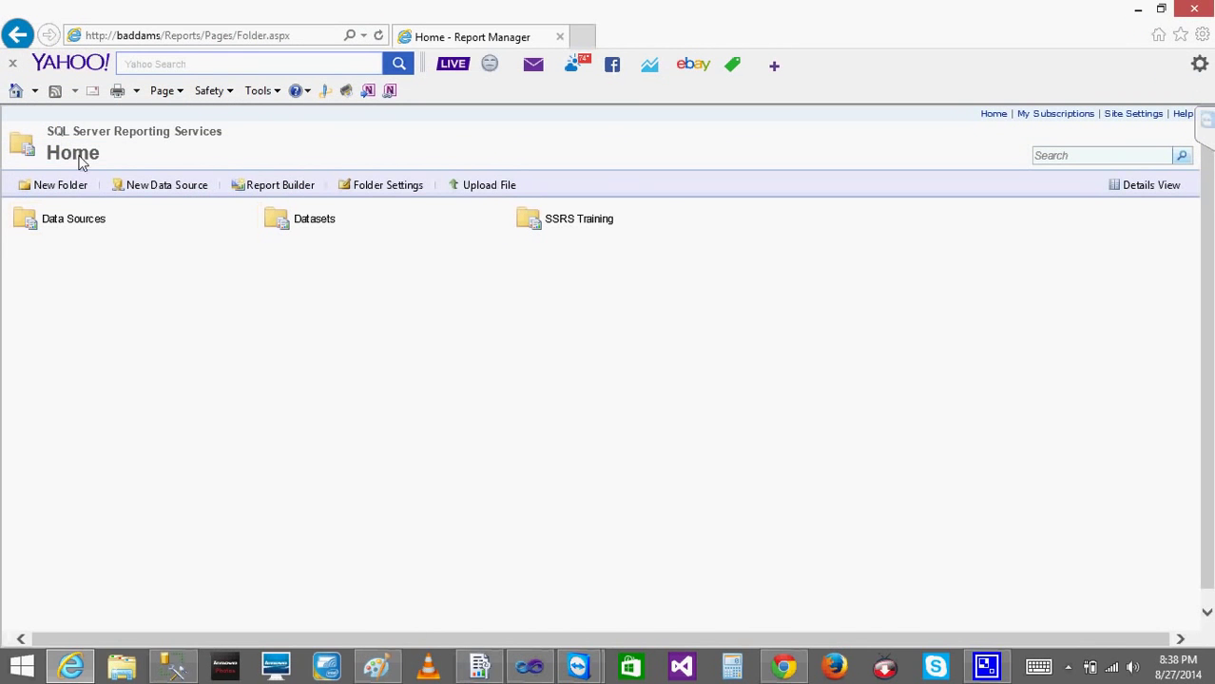
Revert the Data Sources folder's security to the settings of its parent Home.
{"action": "left_click", "coordinate": [253, 222]}
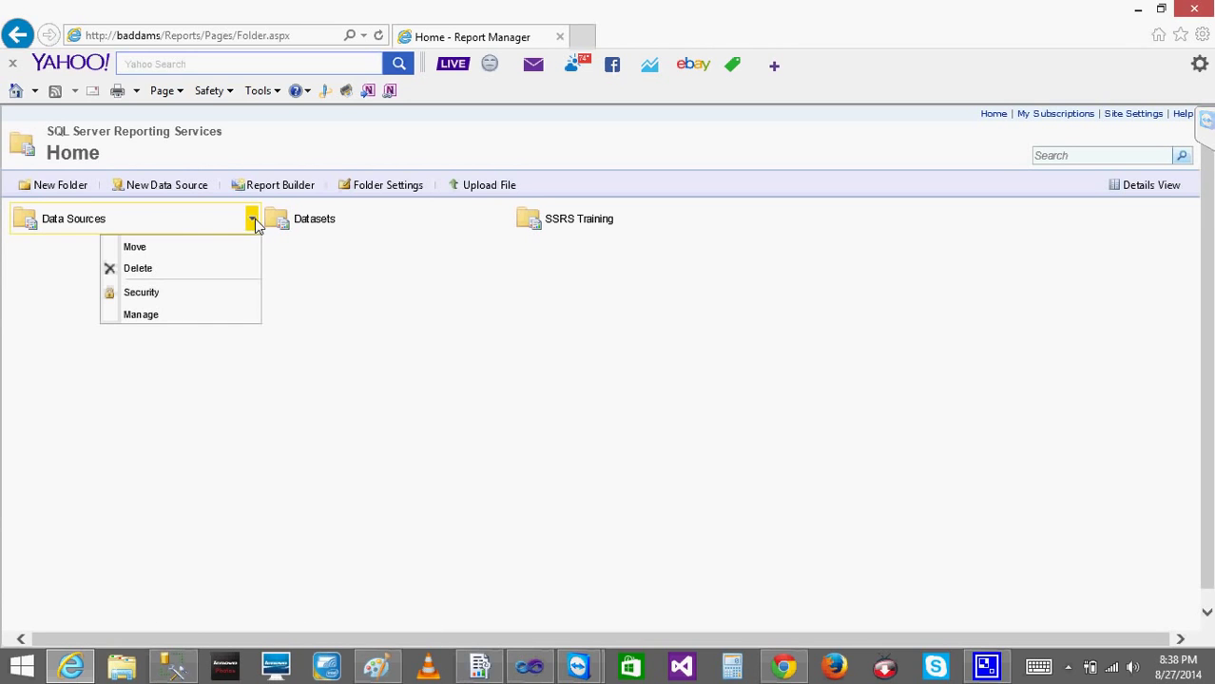
{"action": "left_click", "coordinate": [190, 296]}
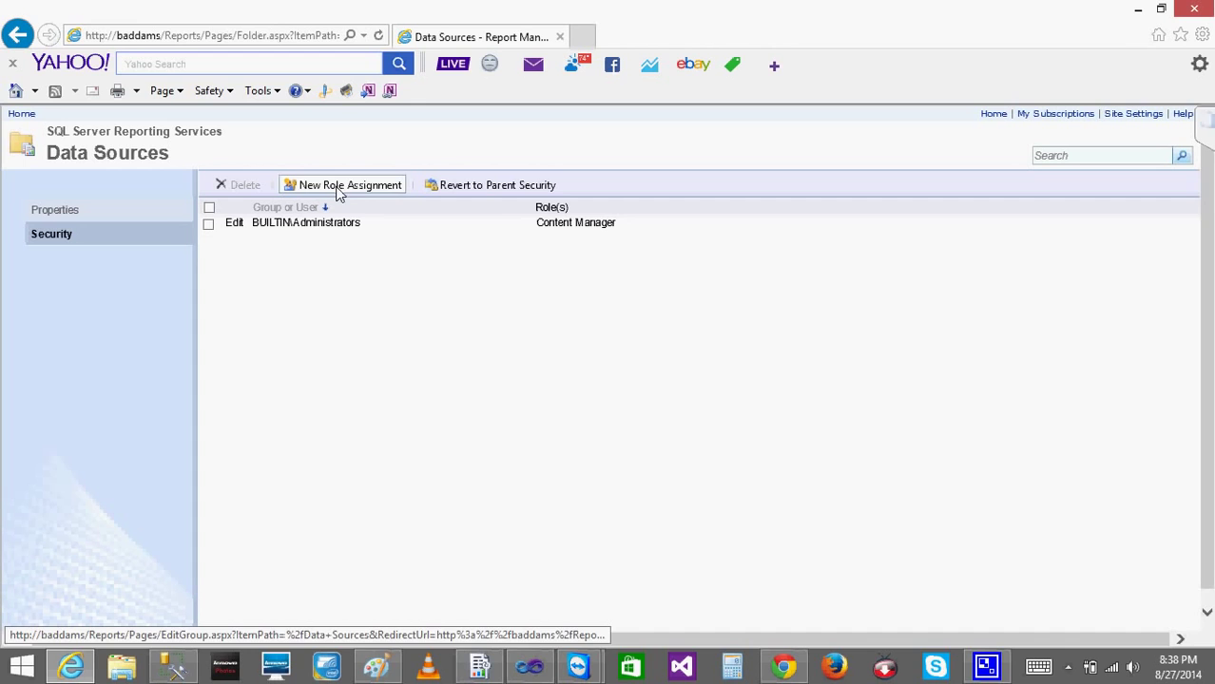
{"action": "left_click", "coordinate": [496, 185]}
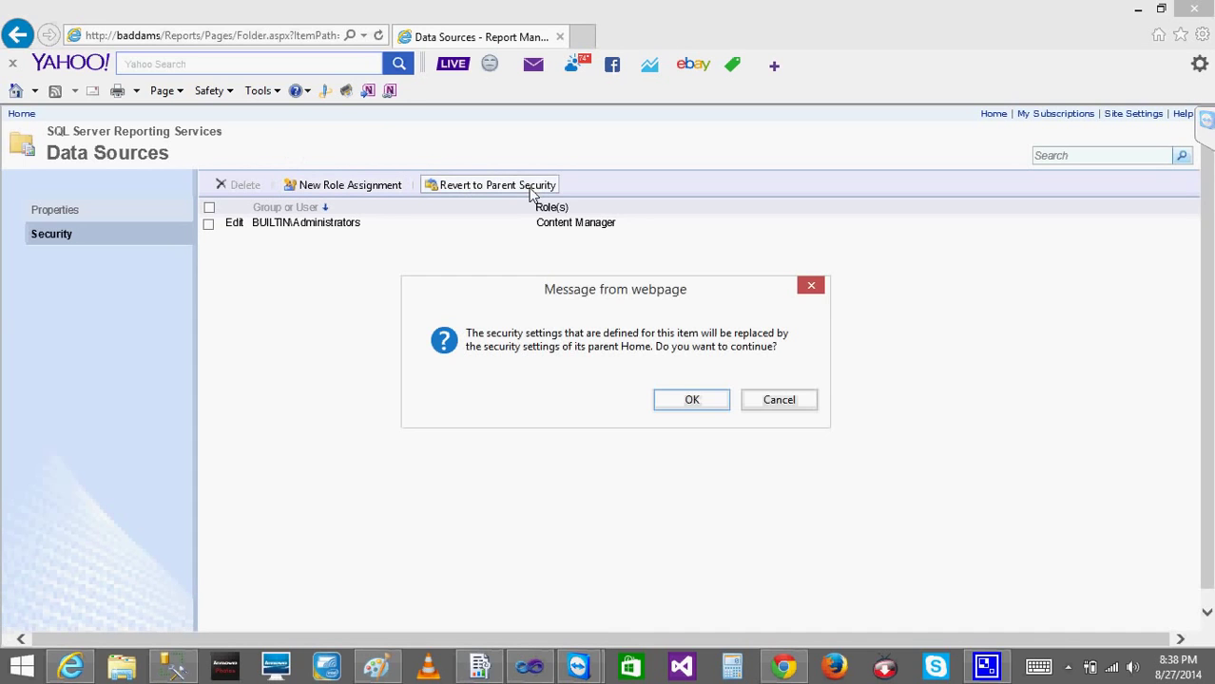
{"action": "left_click", "coordinate": [690, 404]}
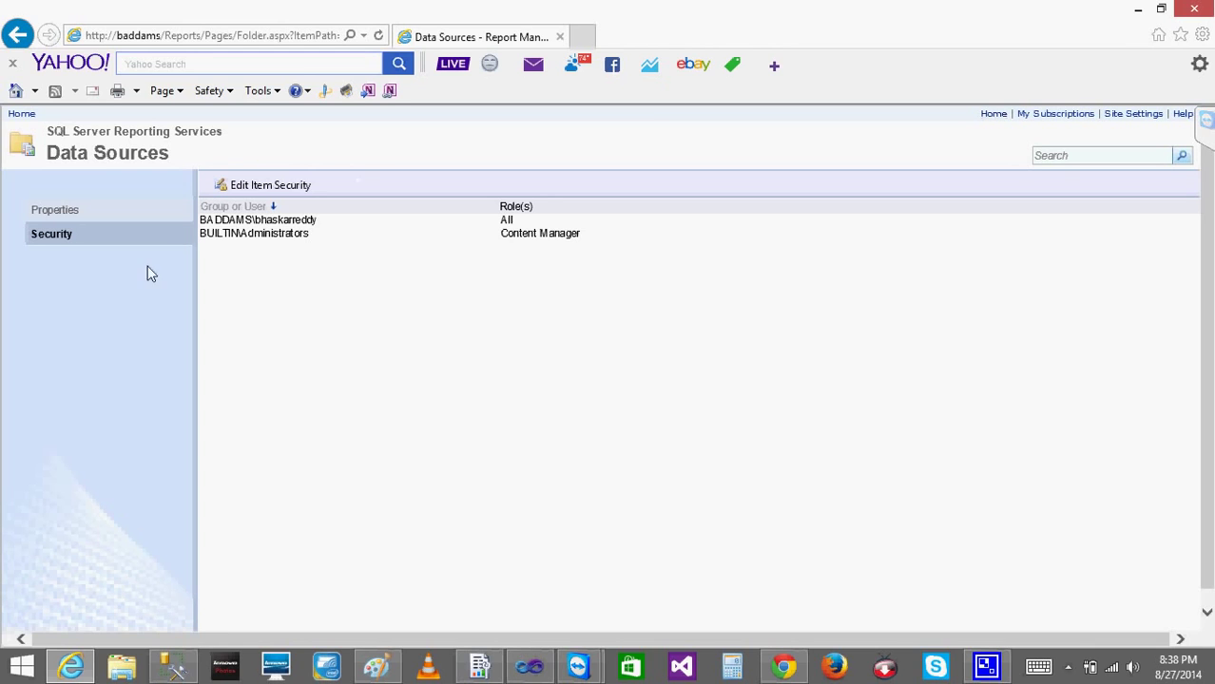
Switch to Visual Studio, open the SSRS Training project's properties and review the target folders for datasets, data sources and reports.
{"action": "left_click", "coordinate": [989, 114]}
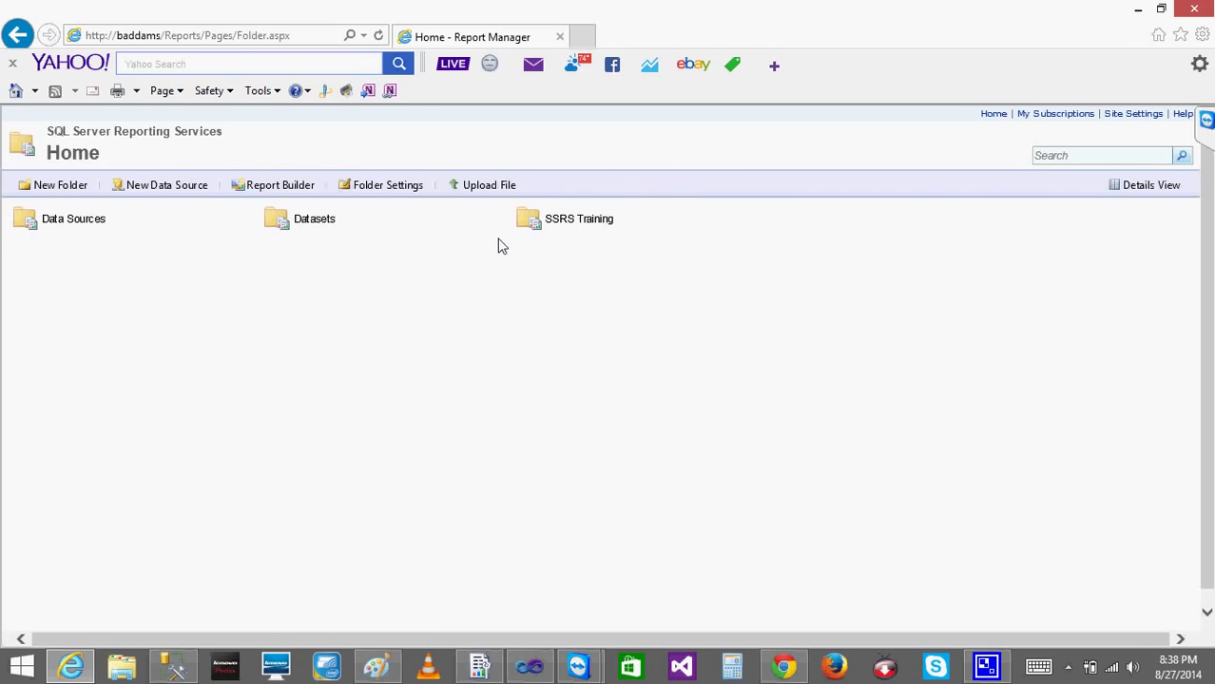
{"action": "left_click", "coordinate": [529, 668]}
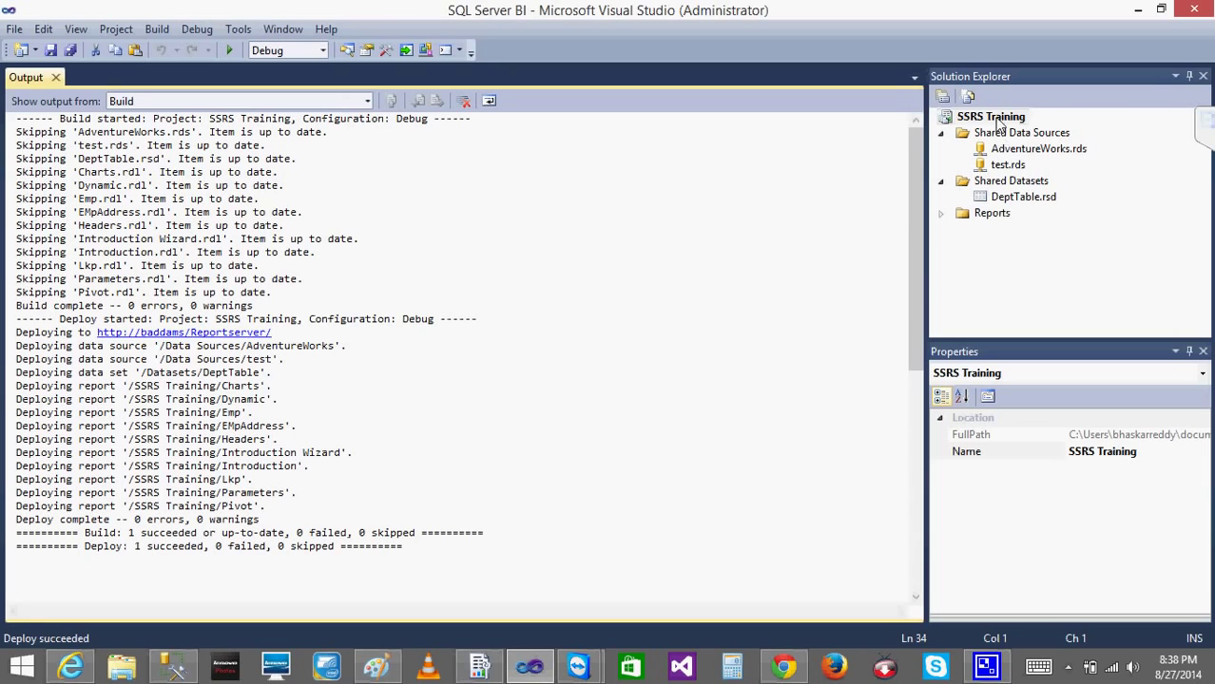
{"action": "right_click", "coordinate": [998, 125]}
{"action": "left_click", "coordinate": [1052, 340]}
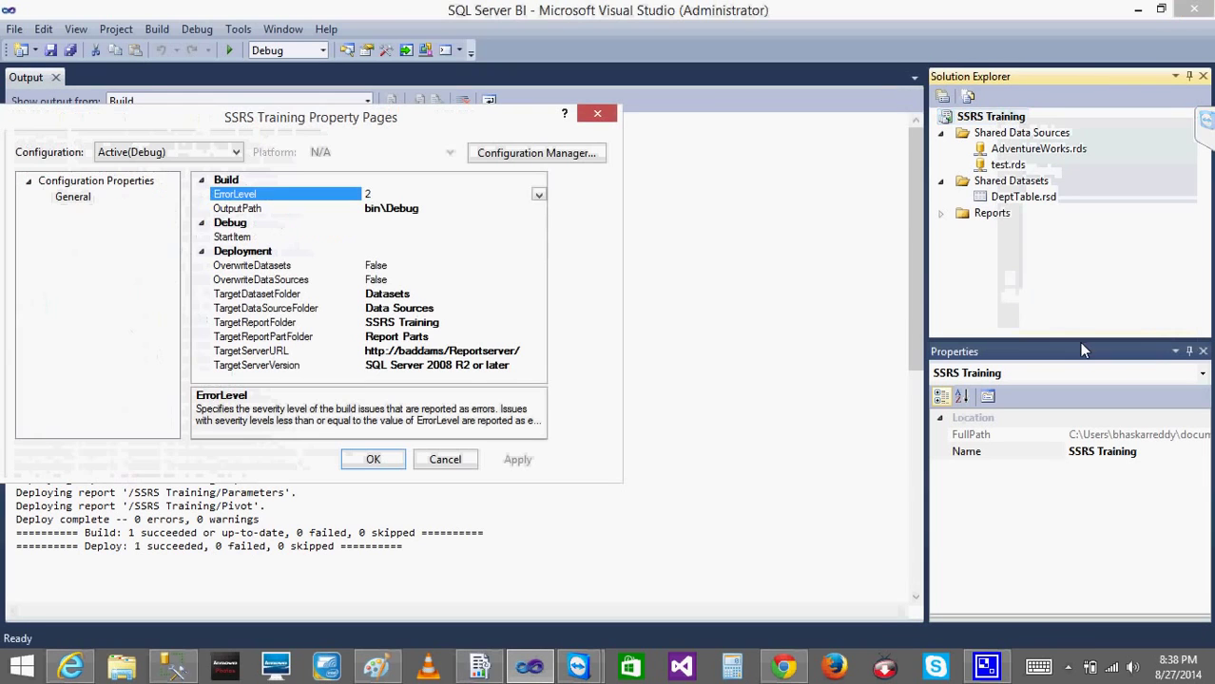
{"action": "left_click", "coordinate": [424, 296]}
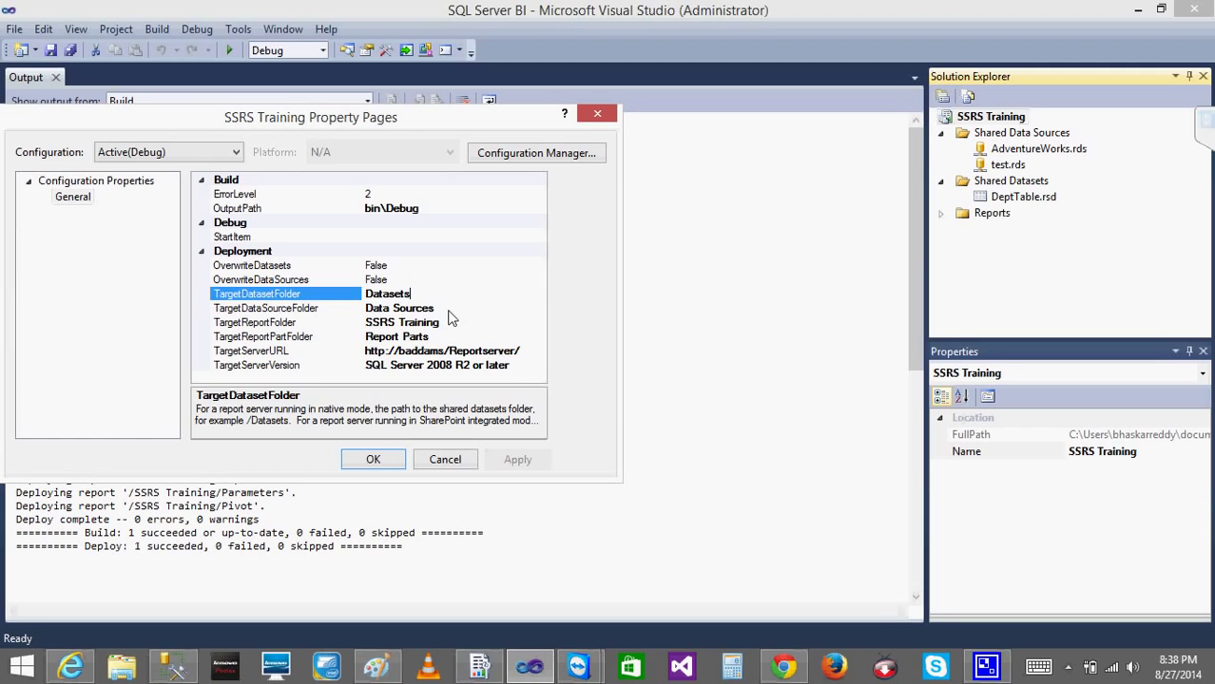
{"action": "left_click", "coordinate": [449, 313]}
{"action": "left_click_drag", "start_coordinate": [449, 313], "coordinate": [318, 316]}
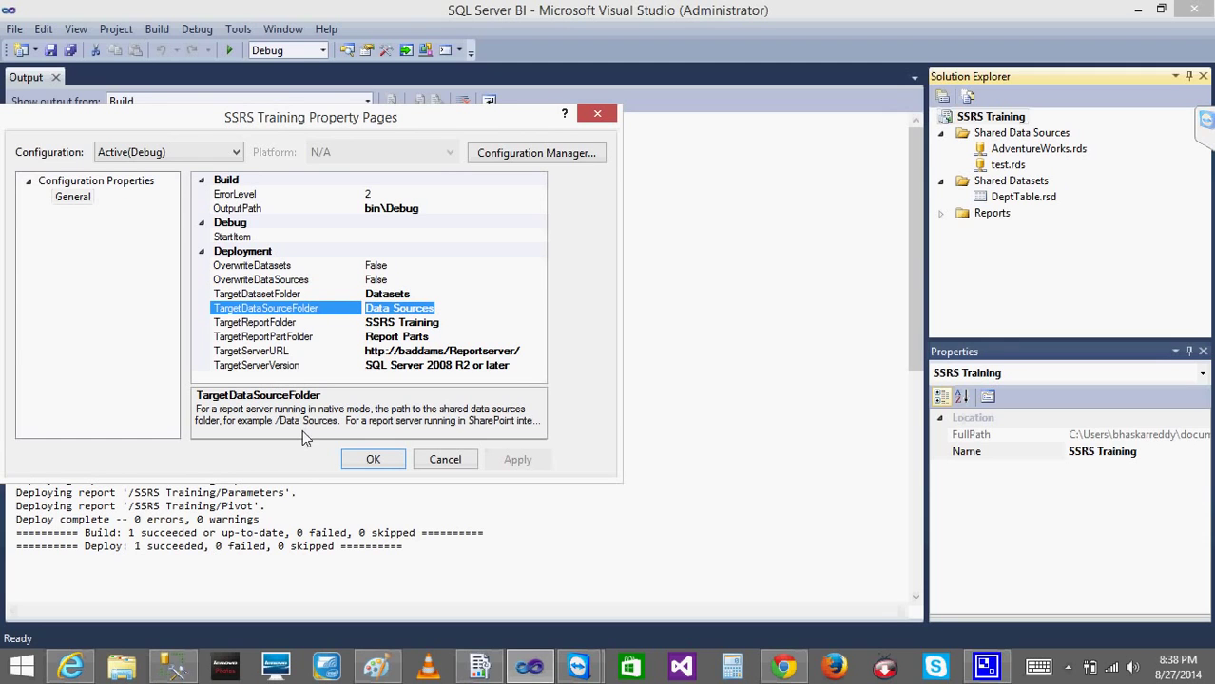
{"action": "left_click", "coordinate": [466, 323]}
{"action": "left_click_drag", "start_coordinate": [466, 323], "coordinate": [360, 326]}
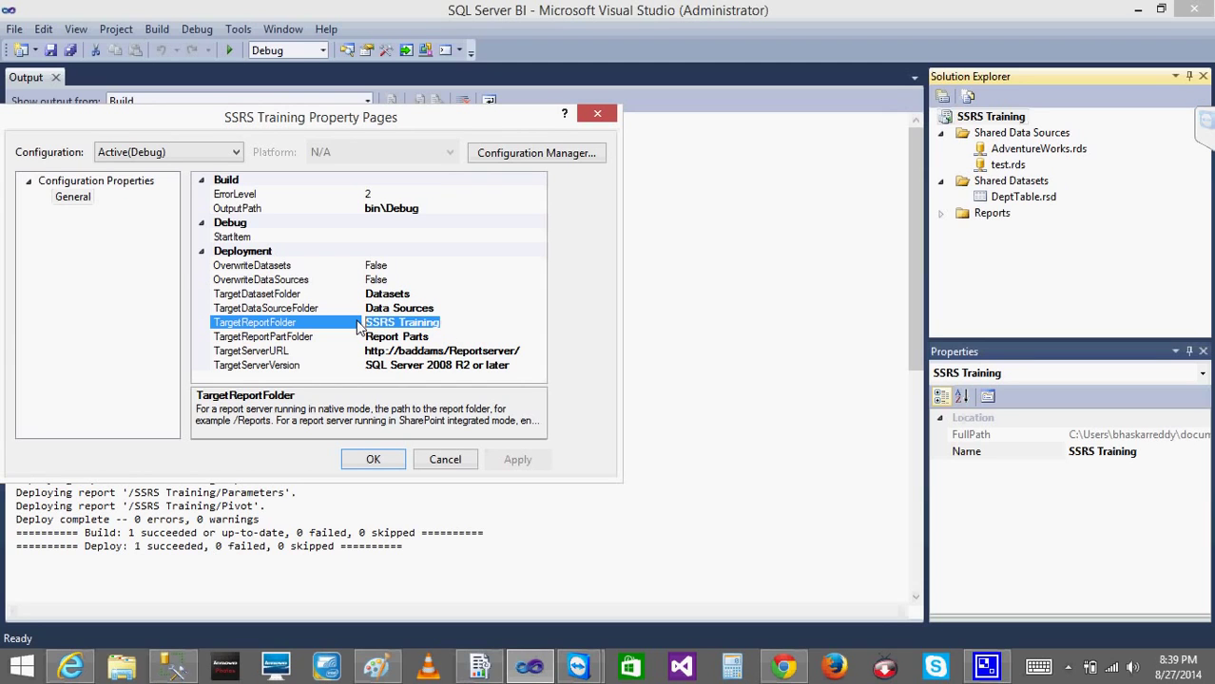
{"action": "double_click", "coordinate": [430, 294]}
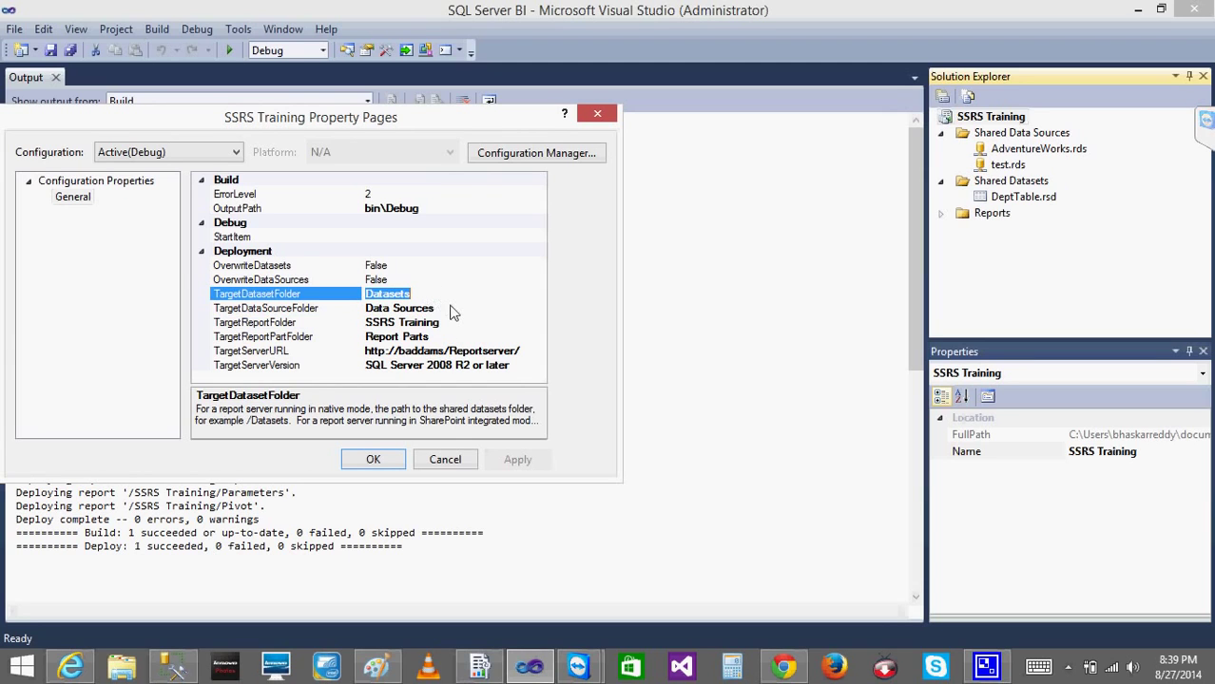
{"action": "left_click", "coordinate": [453, 309]}
{"action": "left_click", "coordinate": [458, 325]}
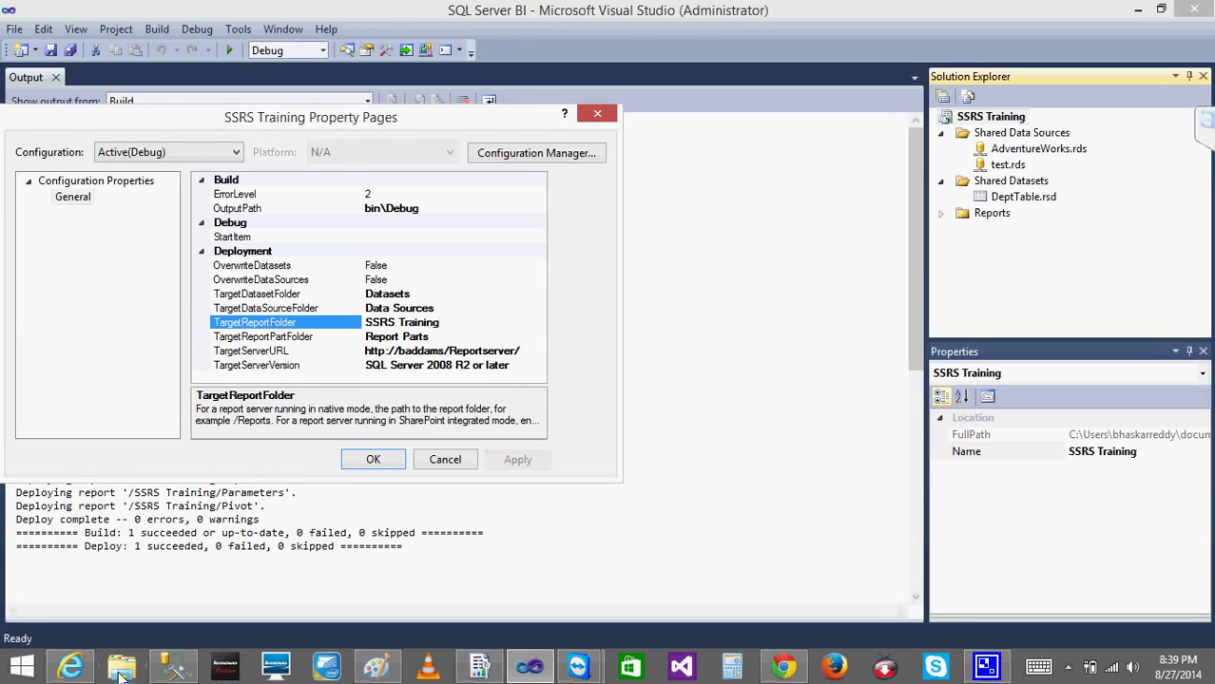
Switch to Internet Explorer and delete the Datasets and Data Sources folders from the Report Manager home page.
{"action": "left_click", "coordinate": [70, 667]}
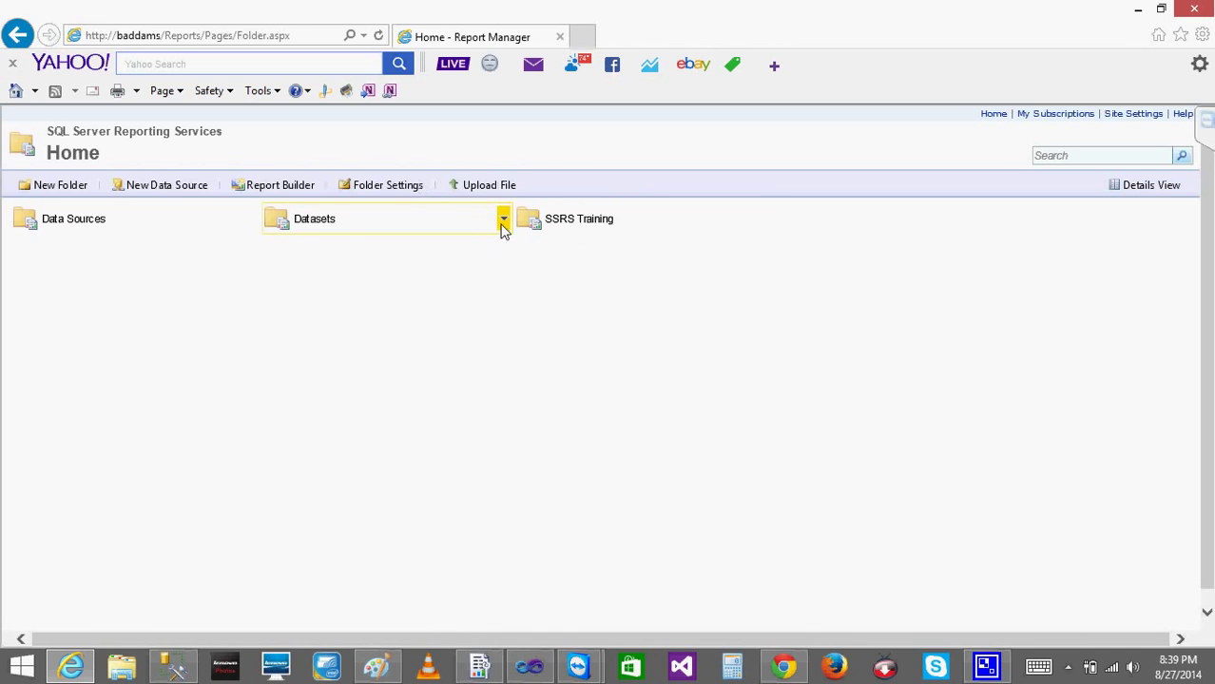
{"action": "left_click", "coordinate": [503, 221]}
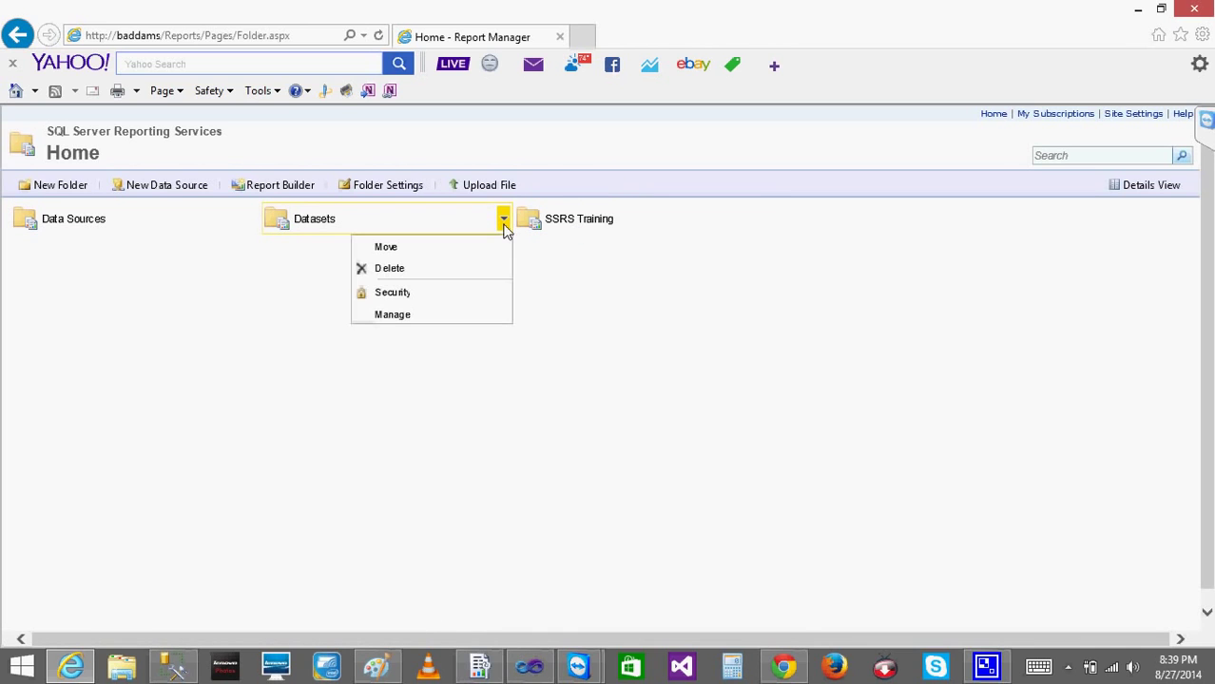
{"action": "left_click", "coordinate": [400, 271]}
{"action": "left_click", "coordinate": [627, 402]}
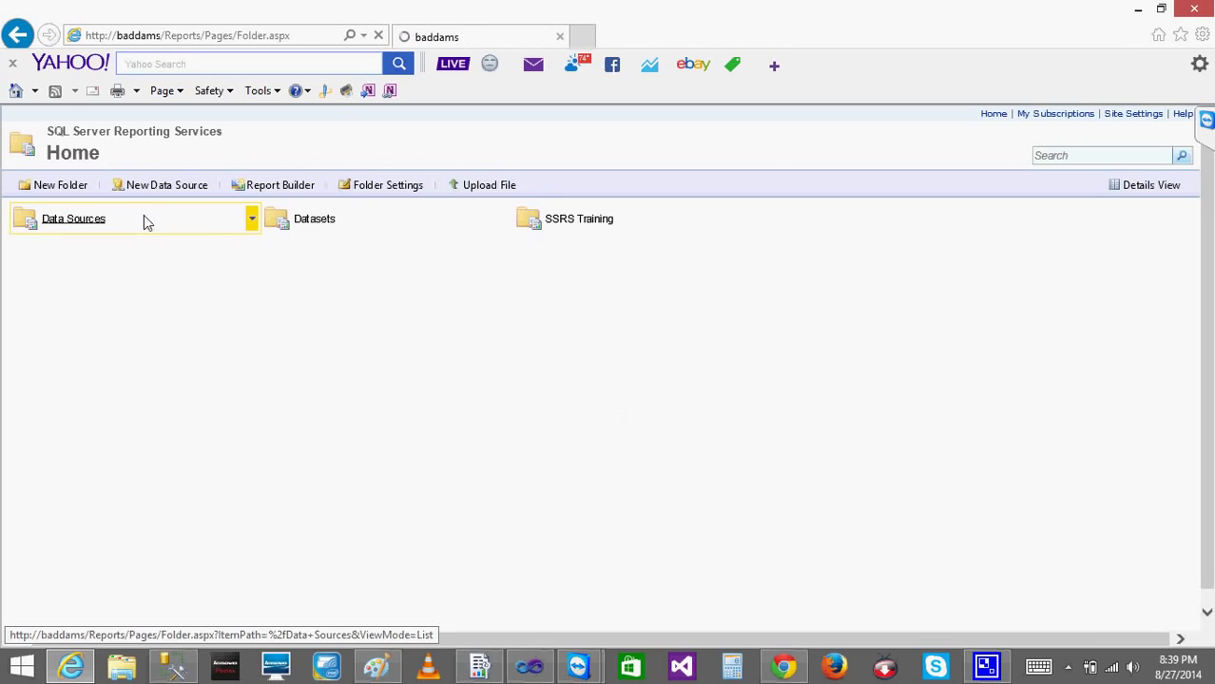
{"action": "left_click", "coordinate": [250, 221]}
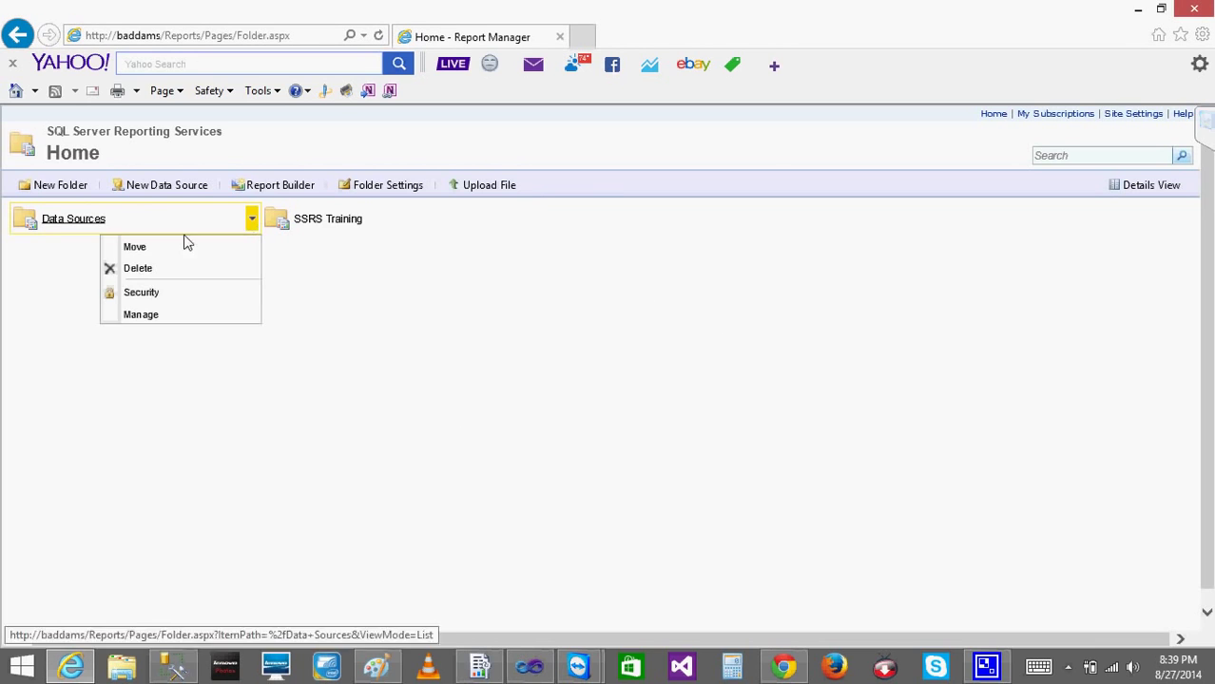
{"action": "left_click", "coordinate": [127, 271]}
{"action": "left_click", "coordinate": [640, 400]}
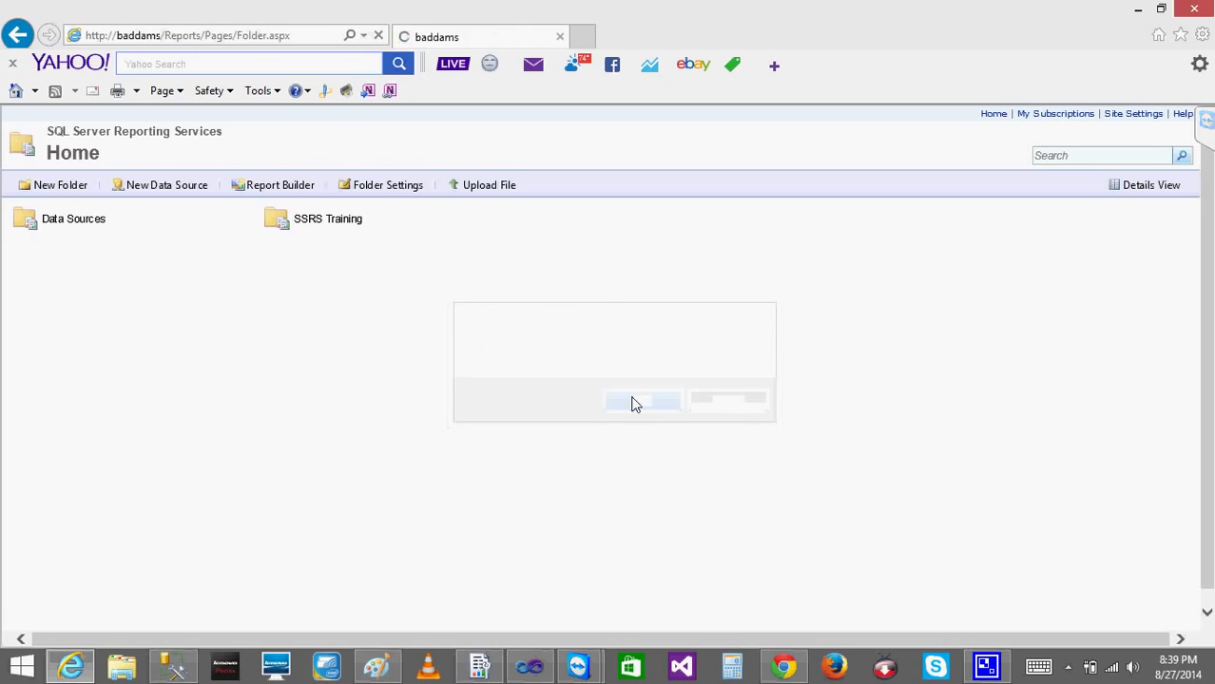
Switch to Visual Studio and set the SSRS Training project's TargetDataSourceFolder to SSRS Training/Data Sources.
{"action": "mouse_move", "coordinate": [388, 670]}
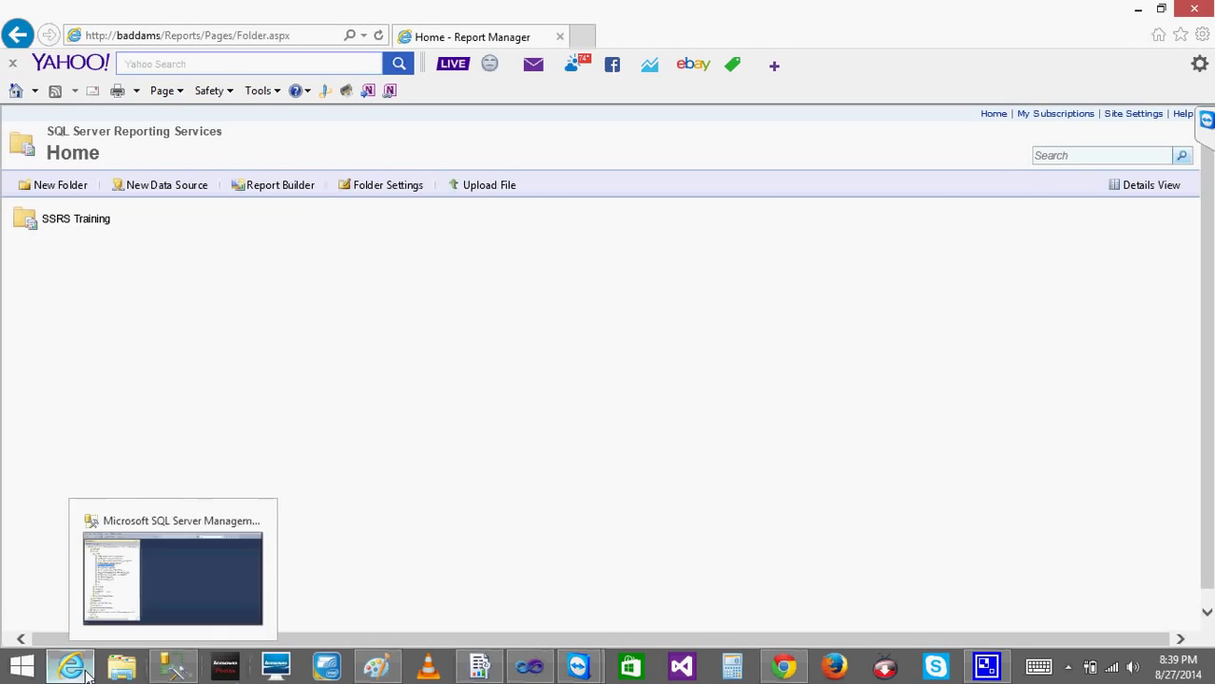
{"action": "left_click", "coordinate": [533, 667]}
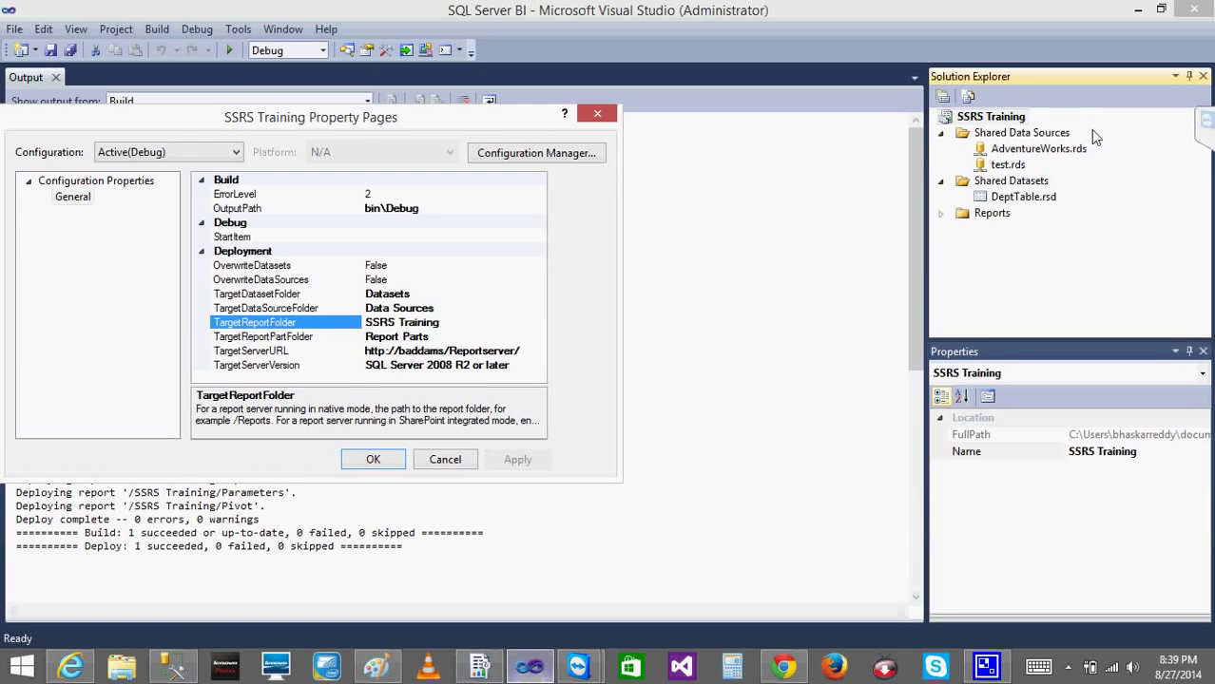
{"action": "right_click", "coordinate": [995, 120]}
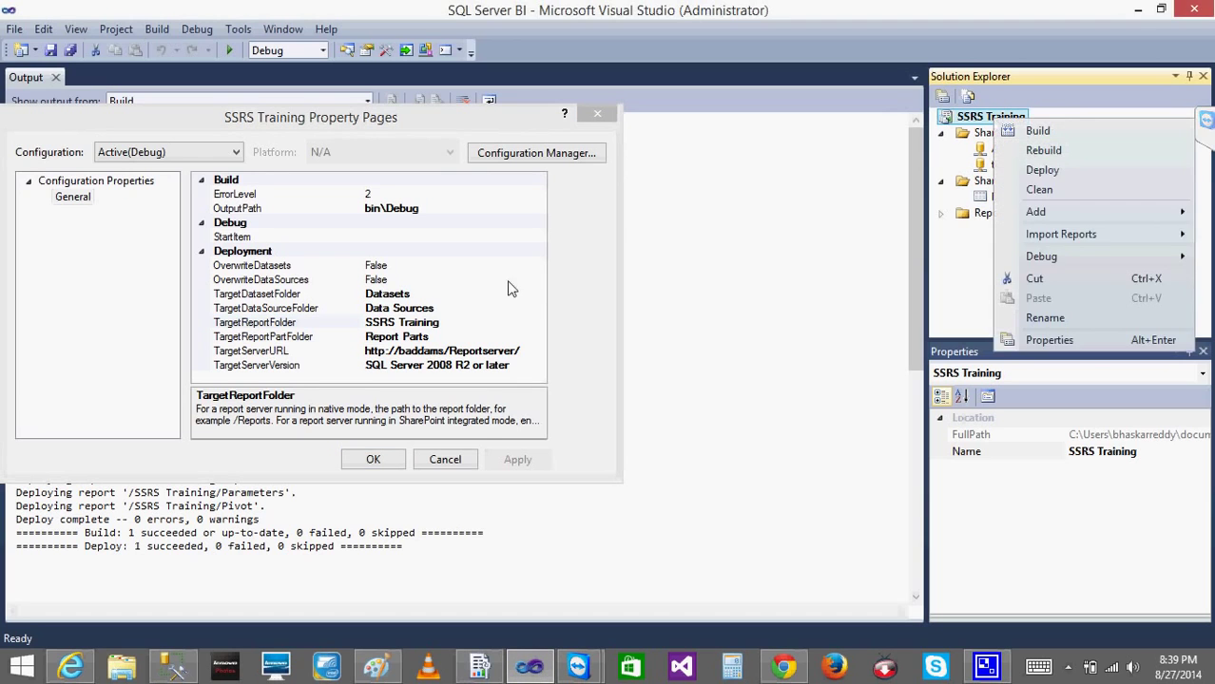
{"action": "left_click", "coordinate": [545, 294]}
{"action": "left_click", "coordinate": [461, 323]}
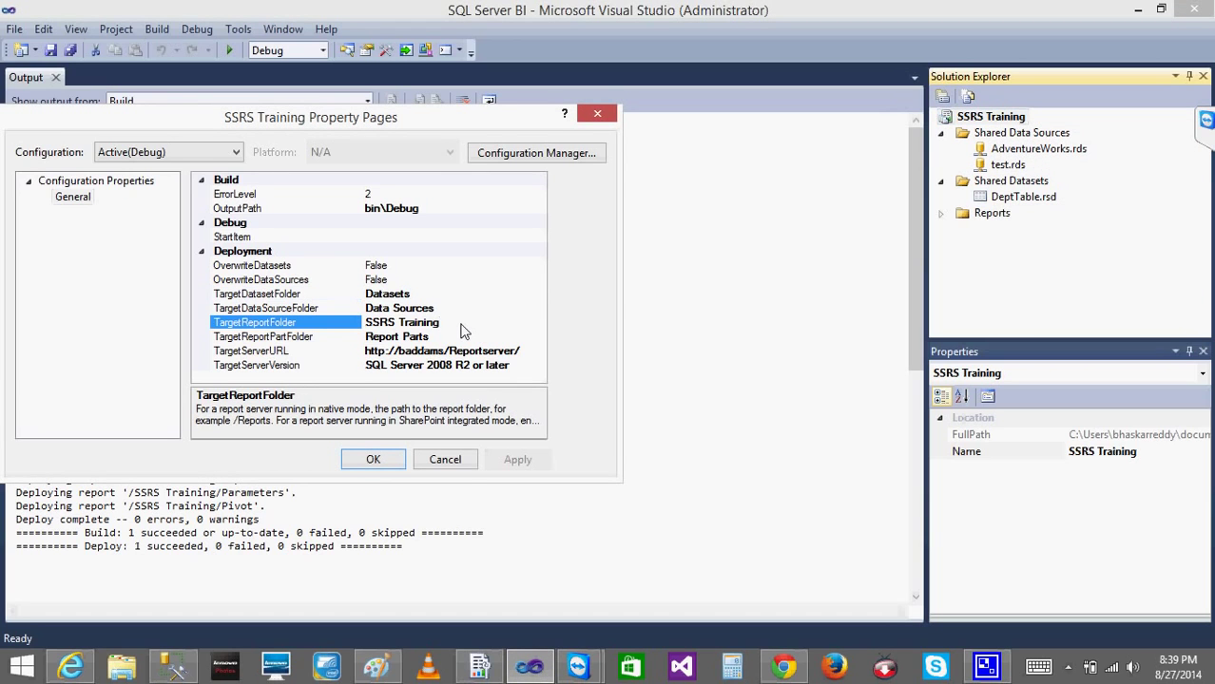
{"action": "left_click_drag", "start_coordinate": [466, 329], "coordinate": [328, 326]}
{"action": "key", "text": "ctrl+c"}
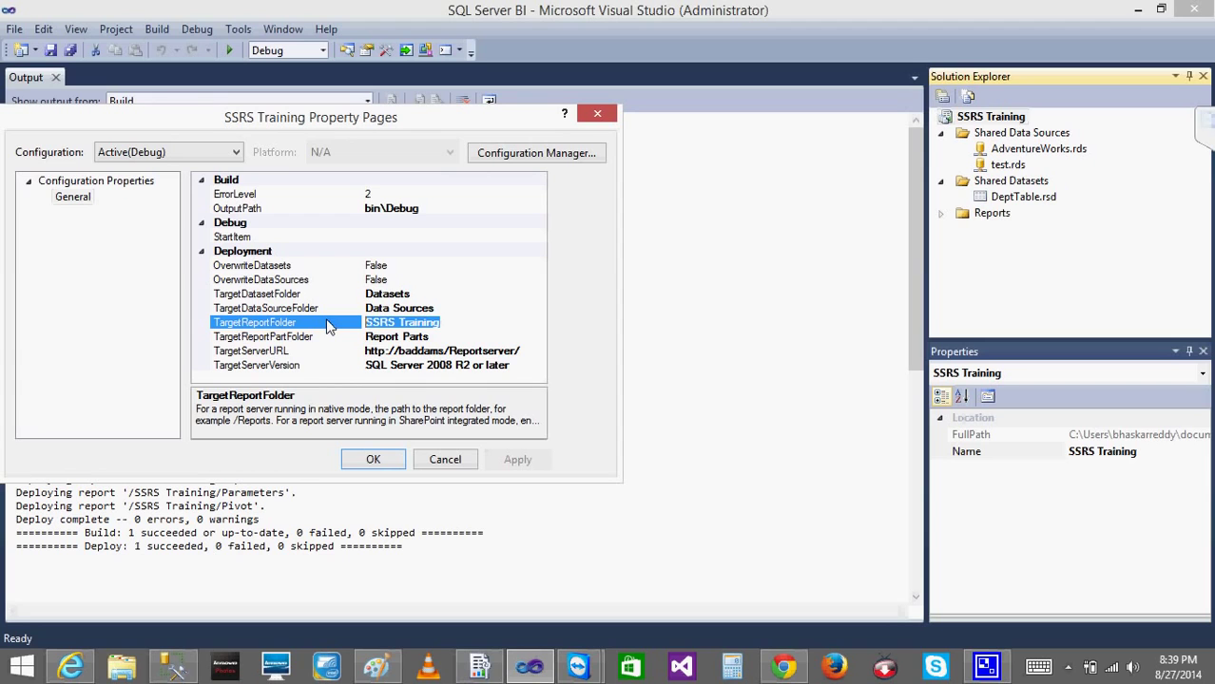
{"action": "left_click", "coordinate": [366, 309]}
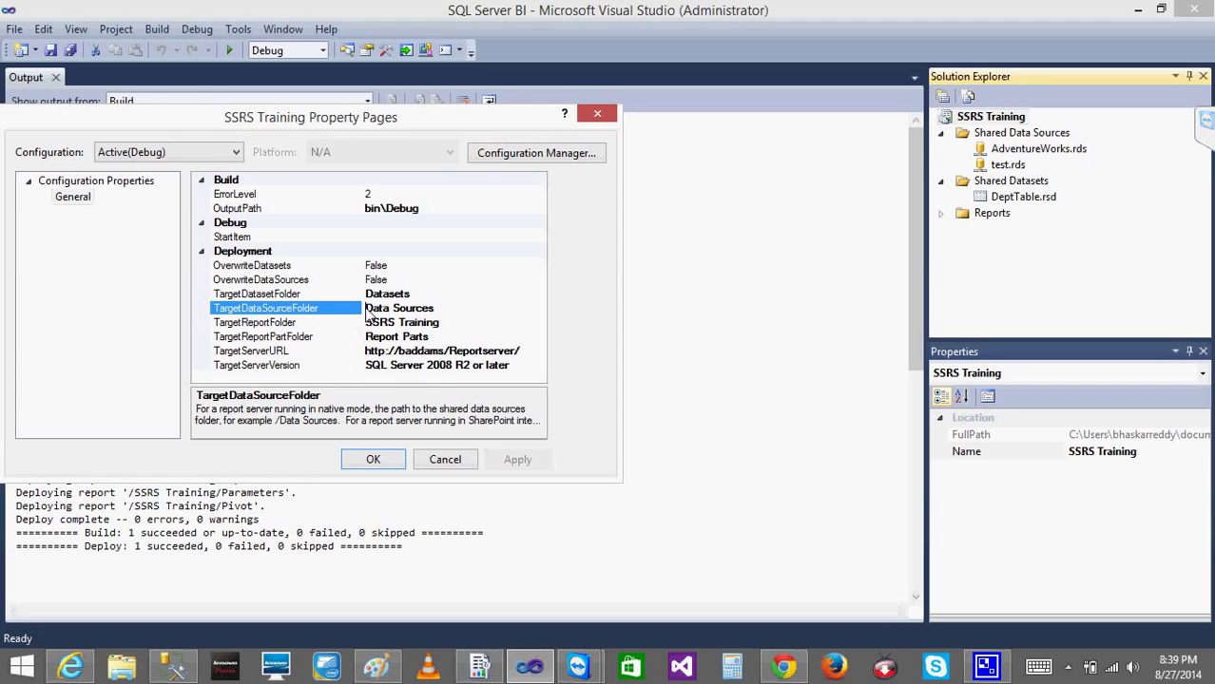
{"action": "key", "text": "ctrl+v"}
{"action": "type", "text": "/"}
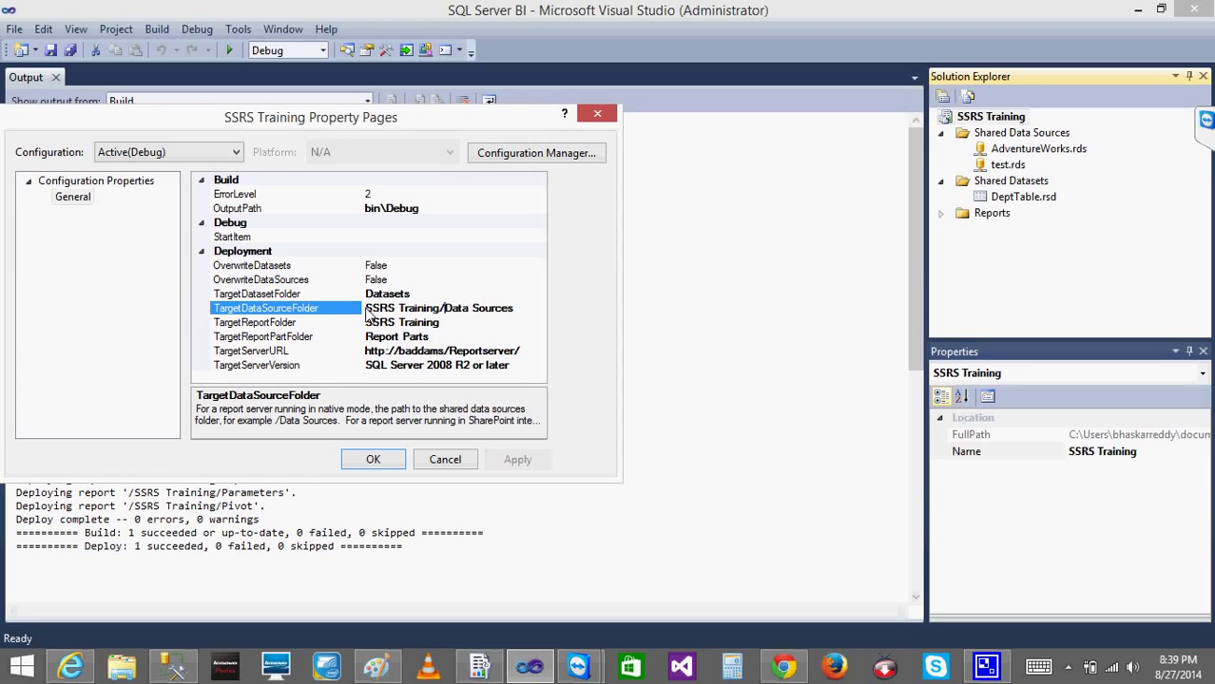
{"action": "key", "text": "Return"}
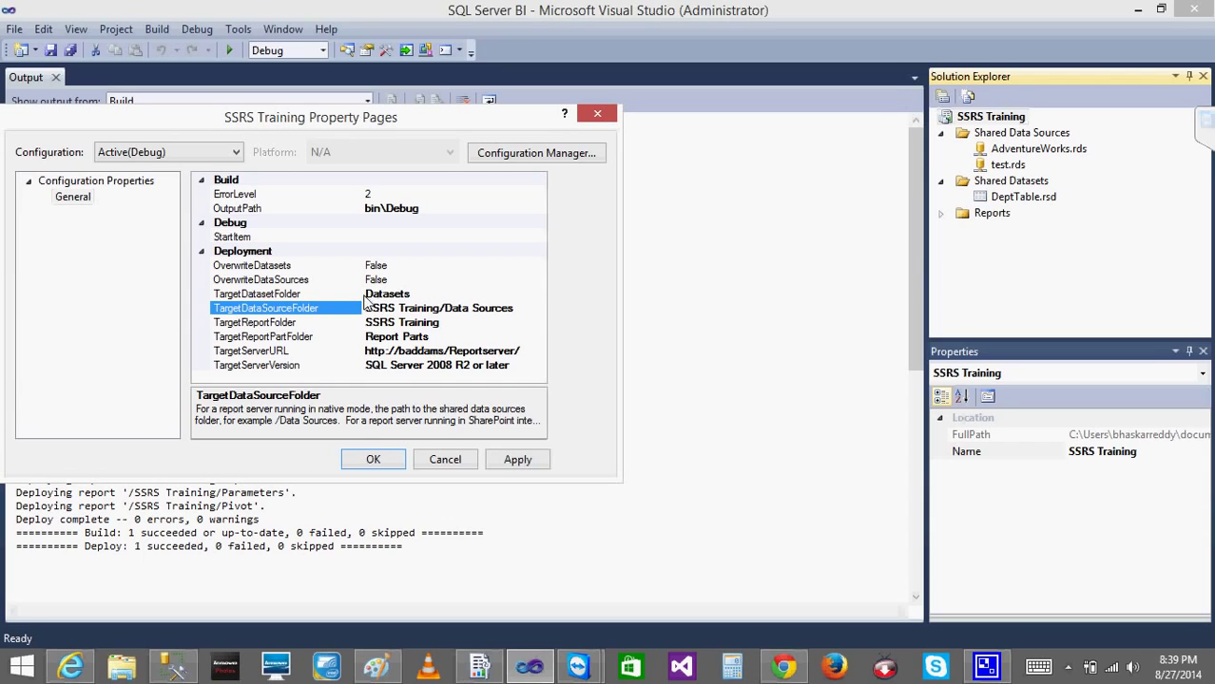
Set TargetDatasetFolder to SSRS Training/Datasets and apply the project property changes.
{"action": "left_click", "coordinate": [371, 297]}
{"action": "key", "text": "ctrl+v"}
{"action": "type", "text": "/"}
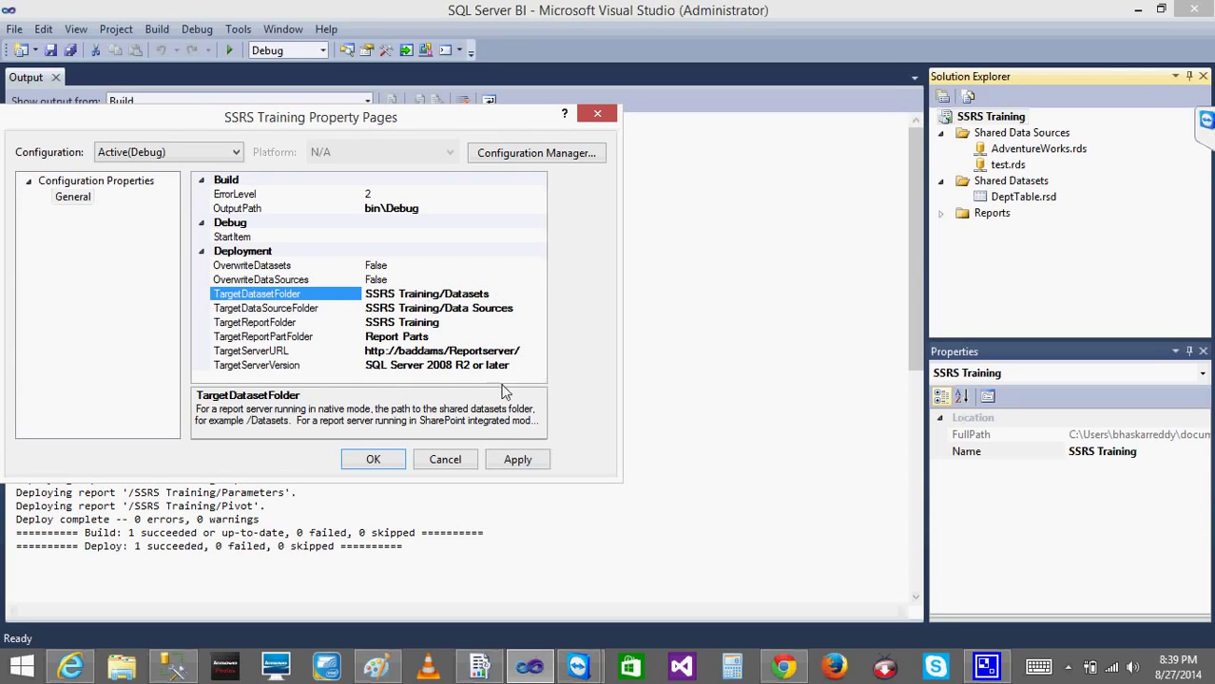
{"action": "left_click", "coordinate": [513, 460]}
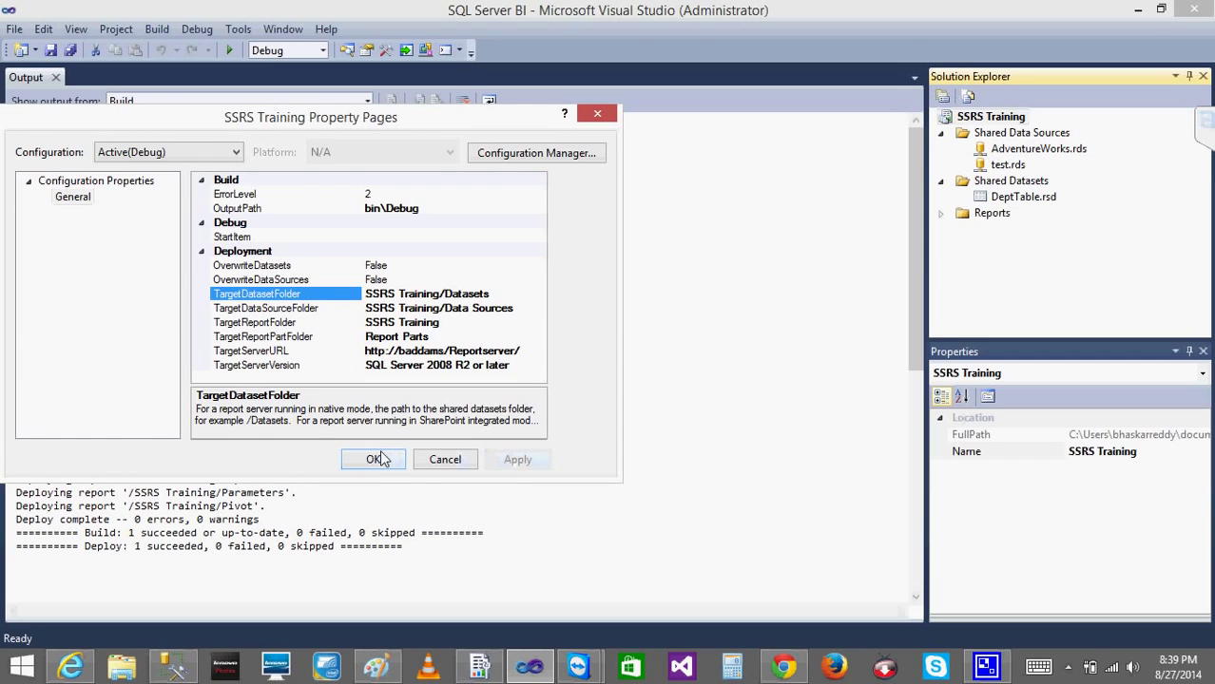
{"action": "left_click", "coordinate": [381, 459]}
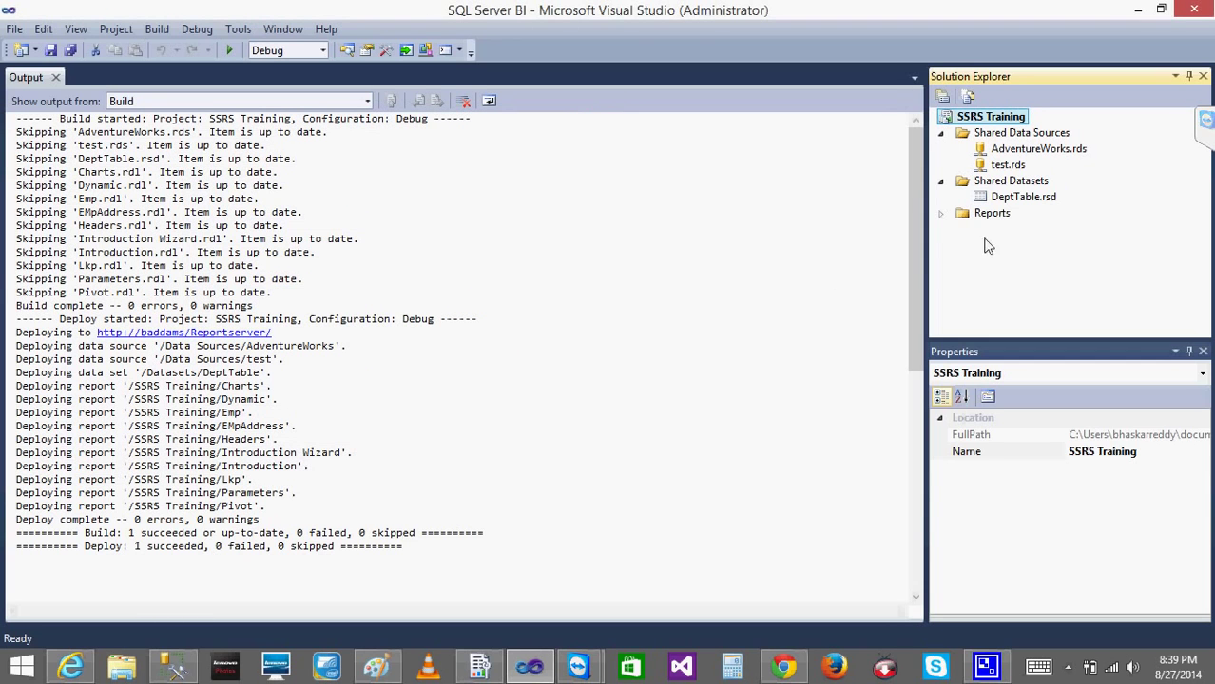
{"action": "left_click", "coordinate": [941, 219]}
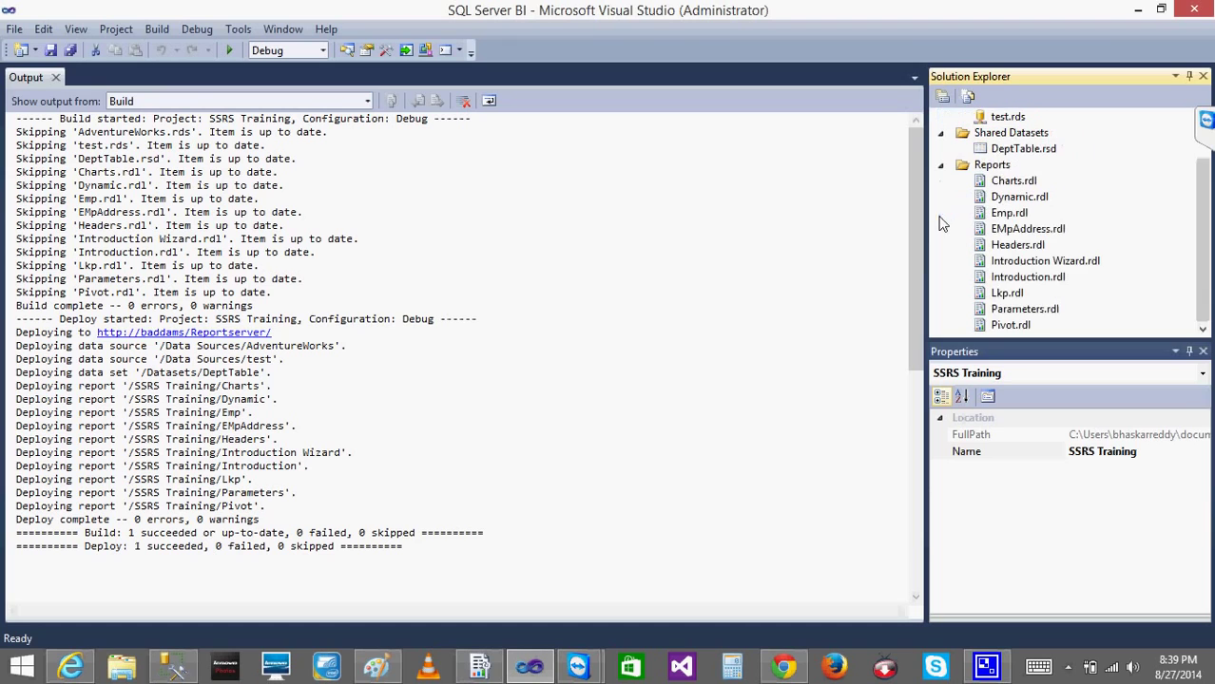
{"action": "left_click", "coordinate": [941, 175]}
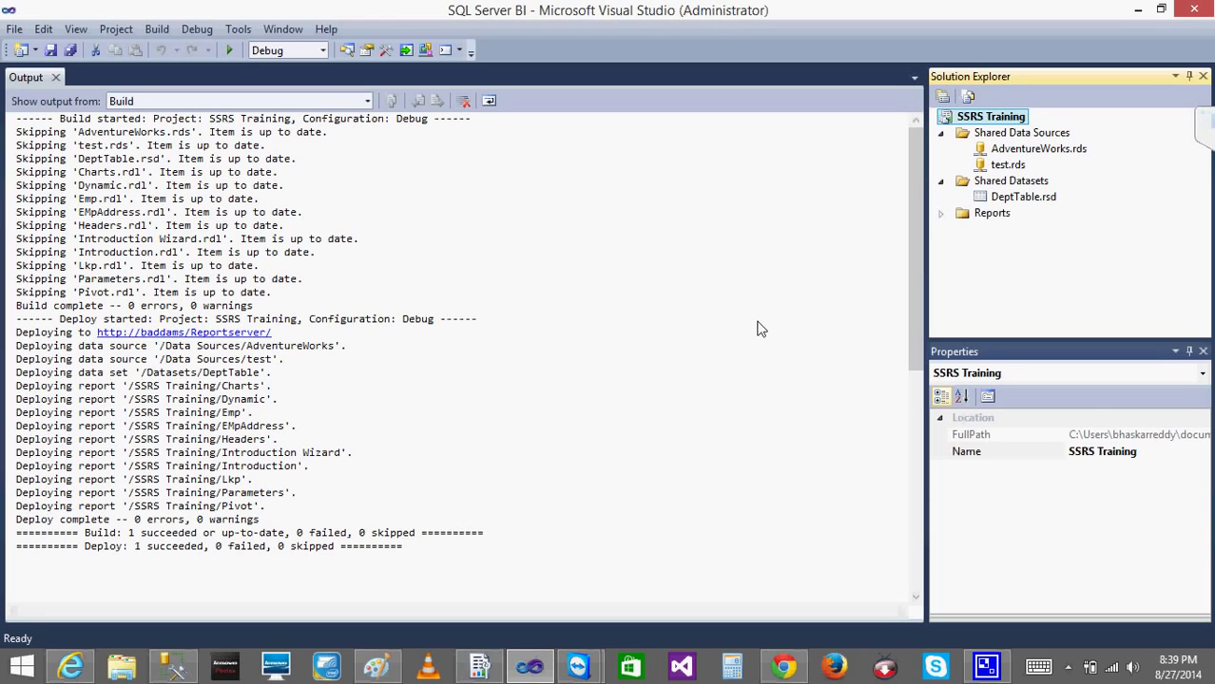
{"action": "mouse_move", "coordinate": [107, 658]}
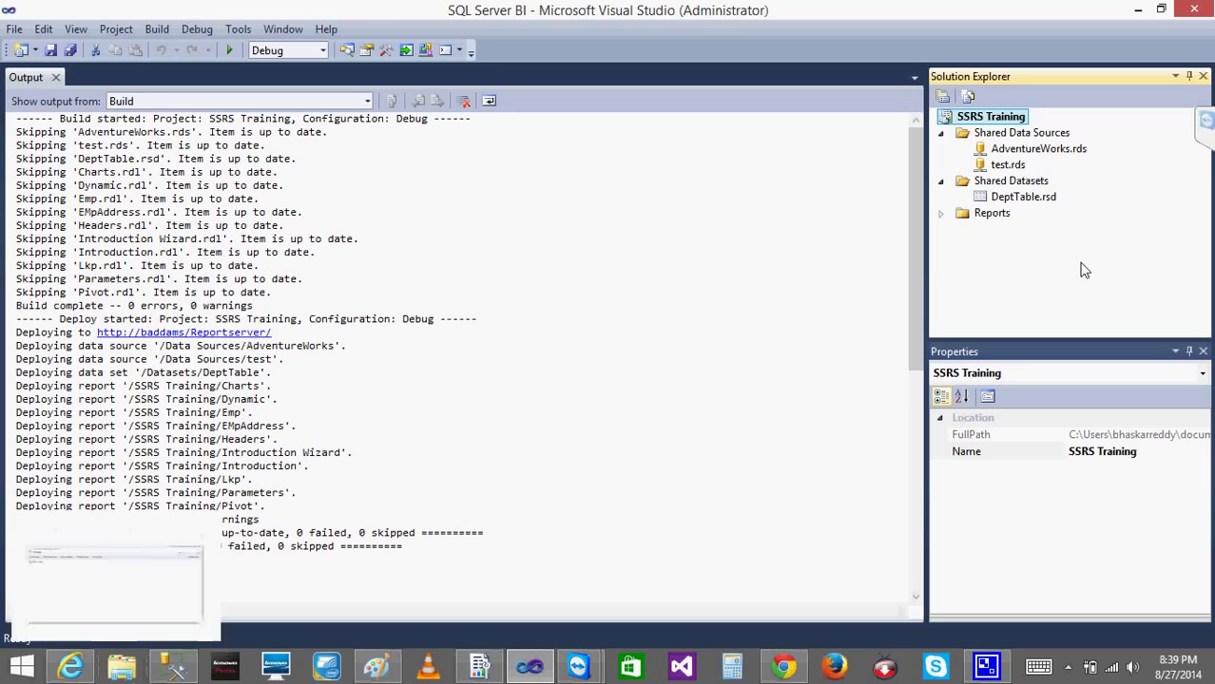
Deploy the shared data sources AdventureWorks.rds and test.rds individually to the report server.
{"action": "right_click", "coordinate": [1014, 138]}
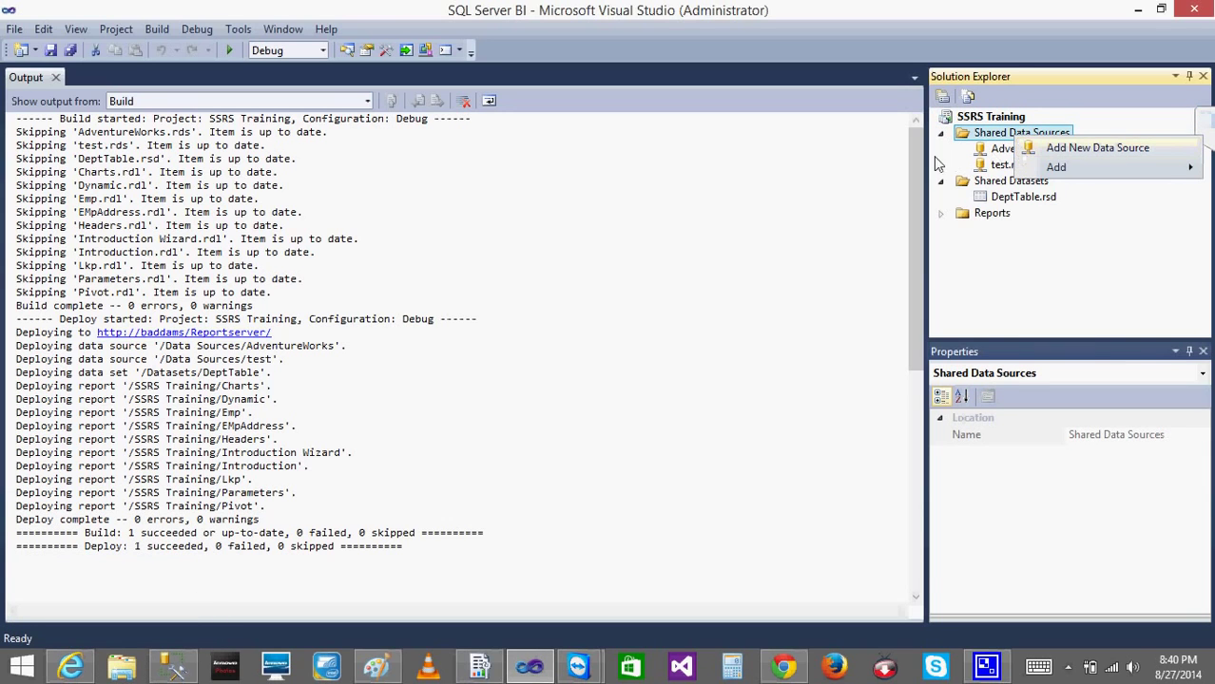
{"action": "left_click", "coordinate": [995, 140]}
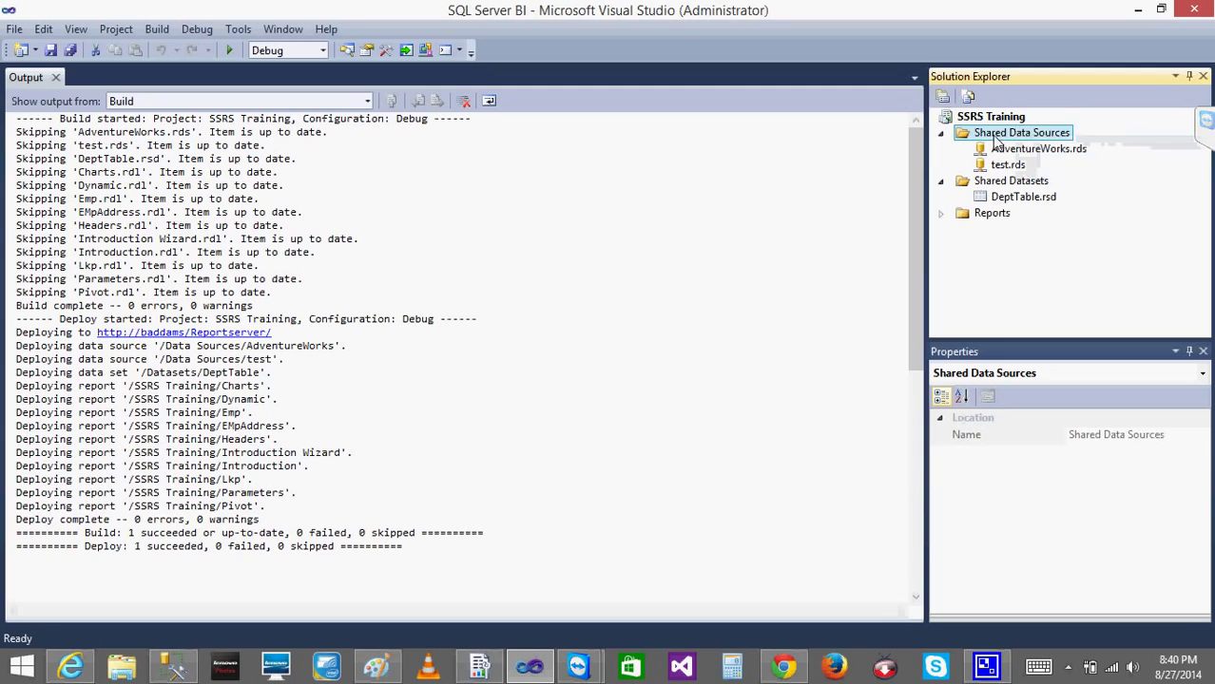
{"action": "left_click", "coordinate": [1006, 155]}
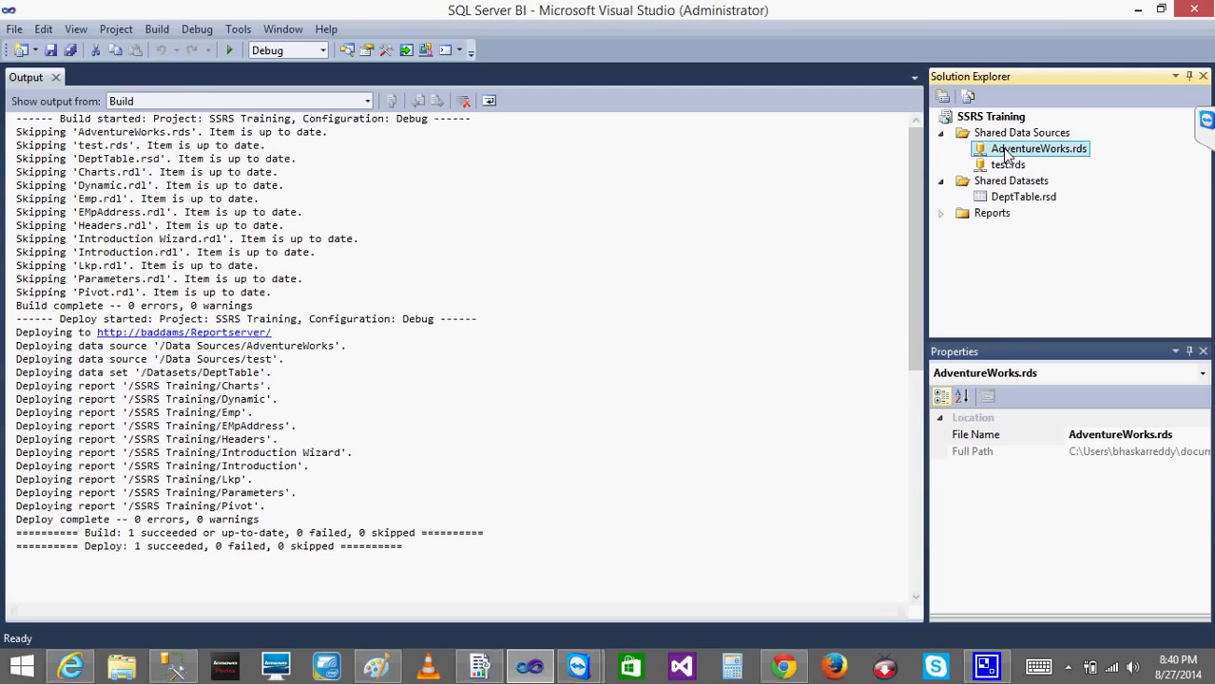
{"action": "right_click", "coordinate": [1006, 152]}
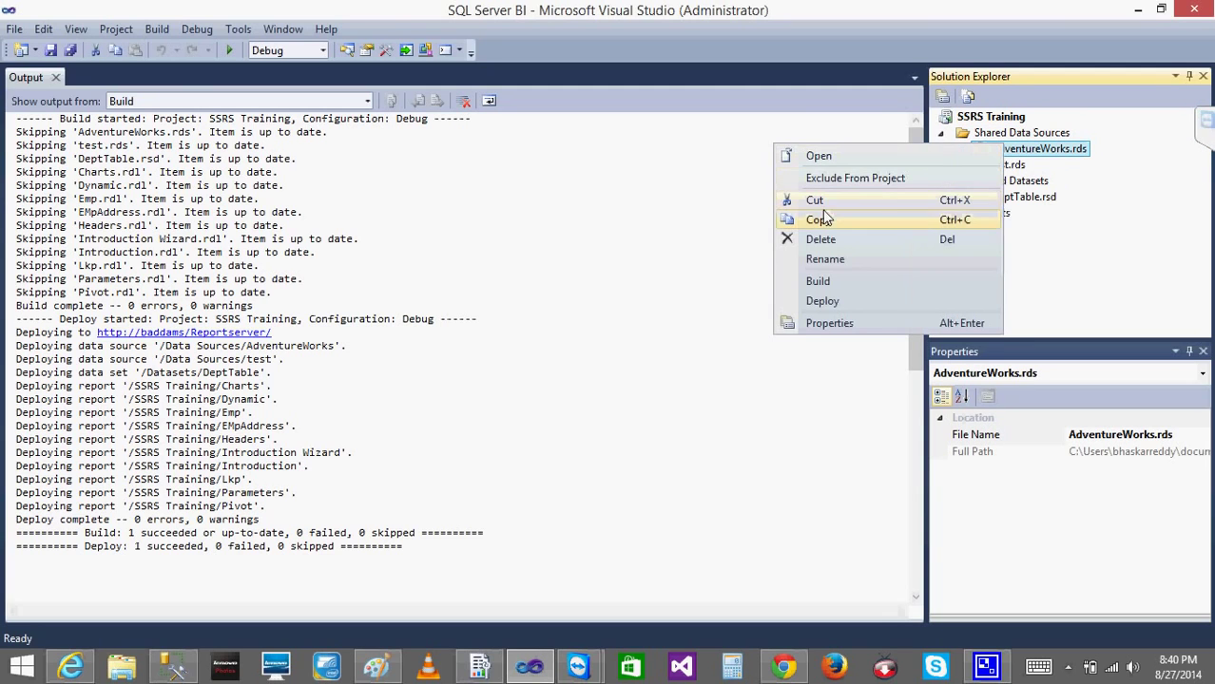
{"action": "left_click", "coordinate": [832, 300]}
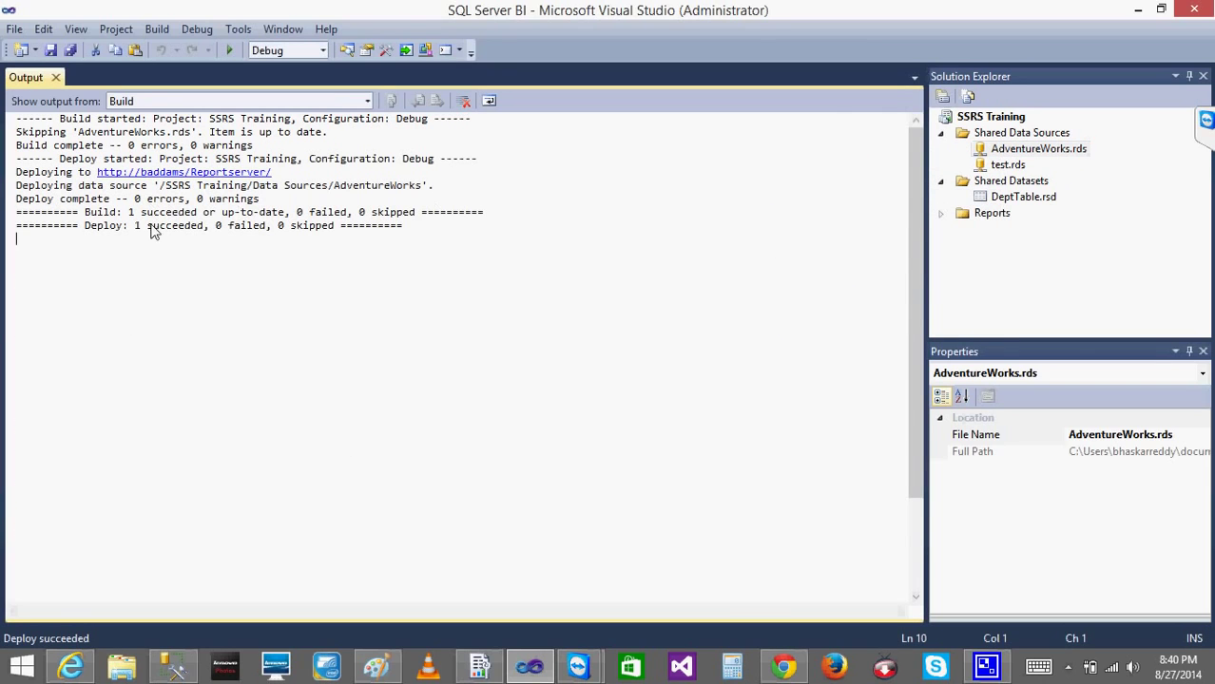
{"action": "right_click", "coordinate": [990, 169]}
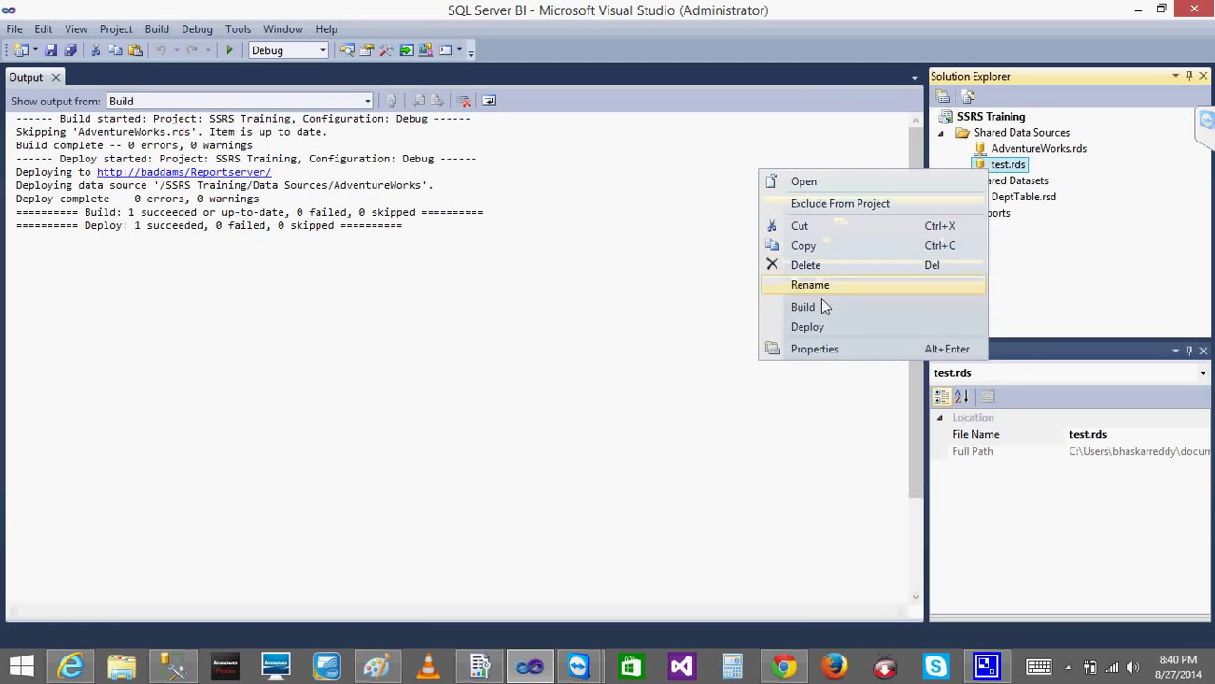
{"action": "left_click", "coordinate": [806, 327]}
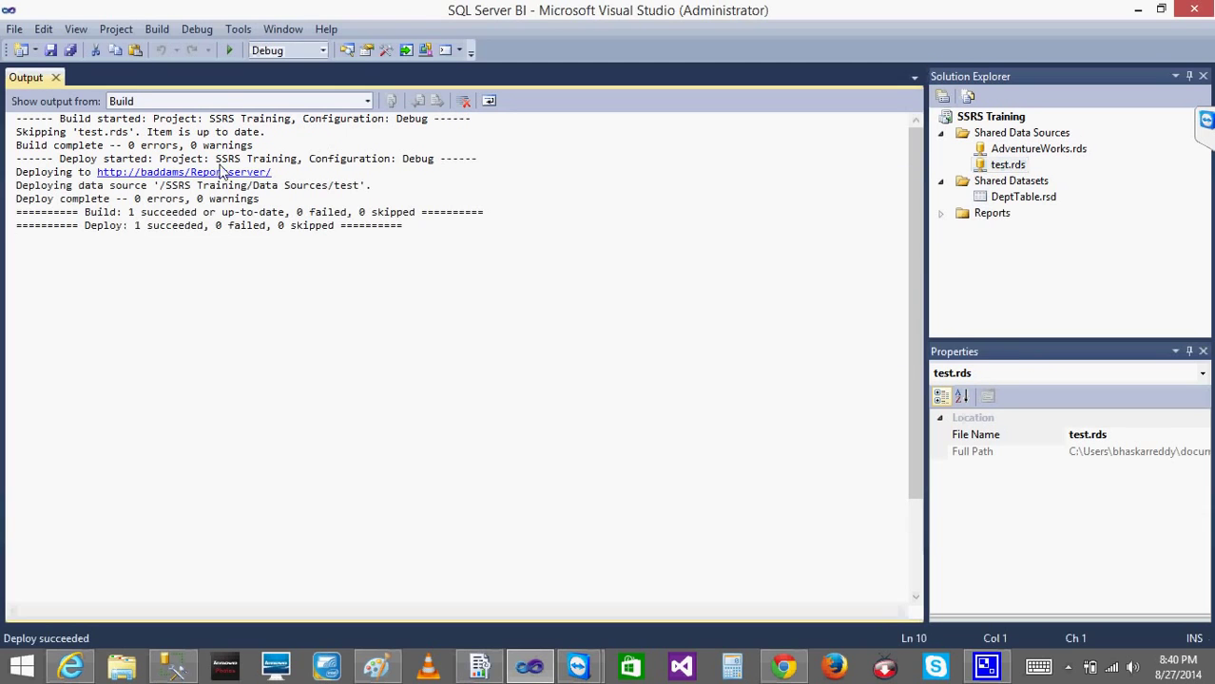
Switch to Internet Explorer, check the Data Sources folder inside SSRS Training for the deployed sources, and return to SSRS Training.
{"action": "left_click", "coordinate": [70, 666]}
{"action": "left_click", "coordinate": [103, 219]}
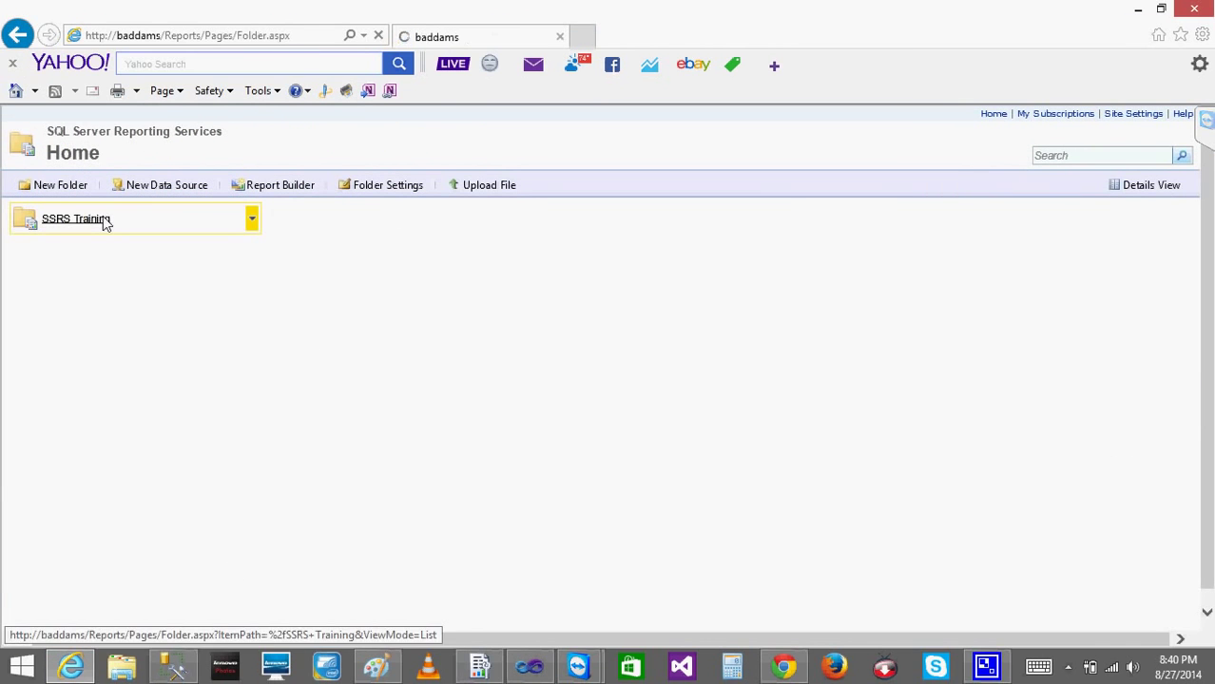
{"action": "left_click", "coordinate": [65, 230]}
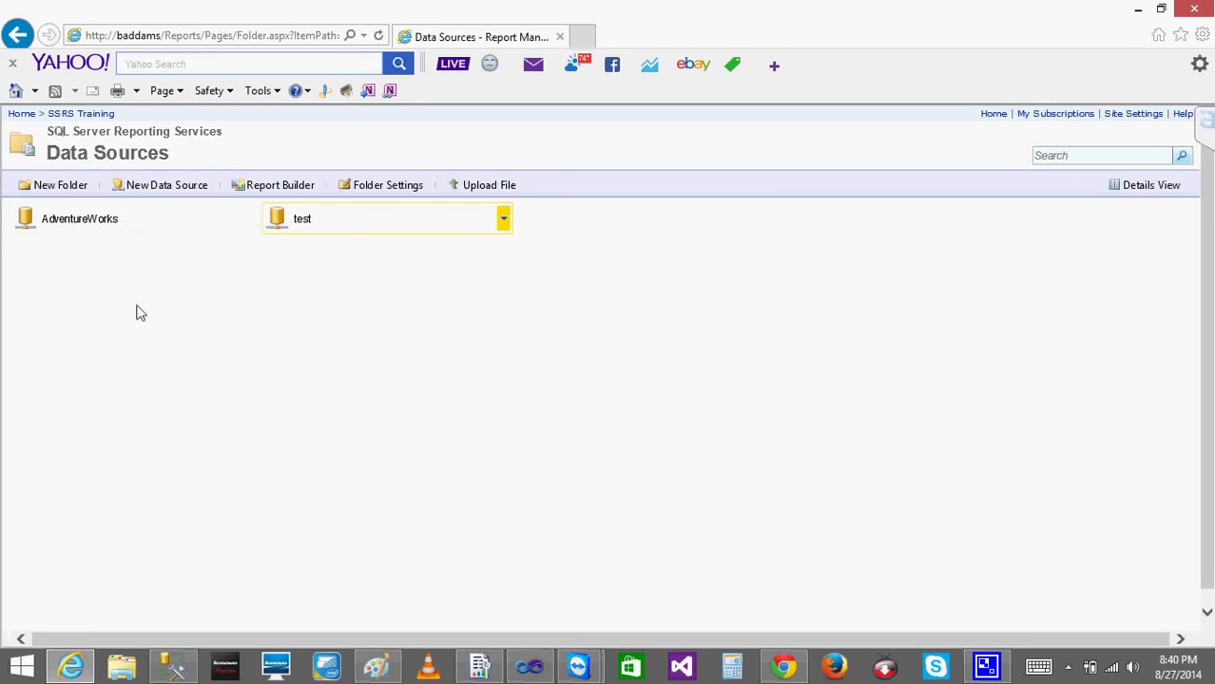
{"action": "left_click", "coordinate": [13, 40]}
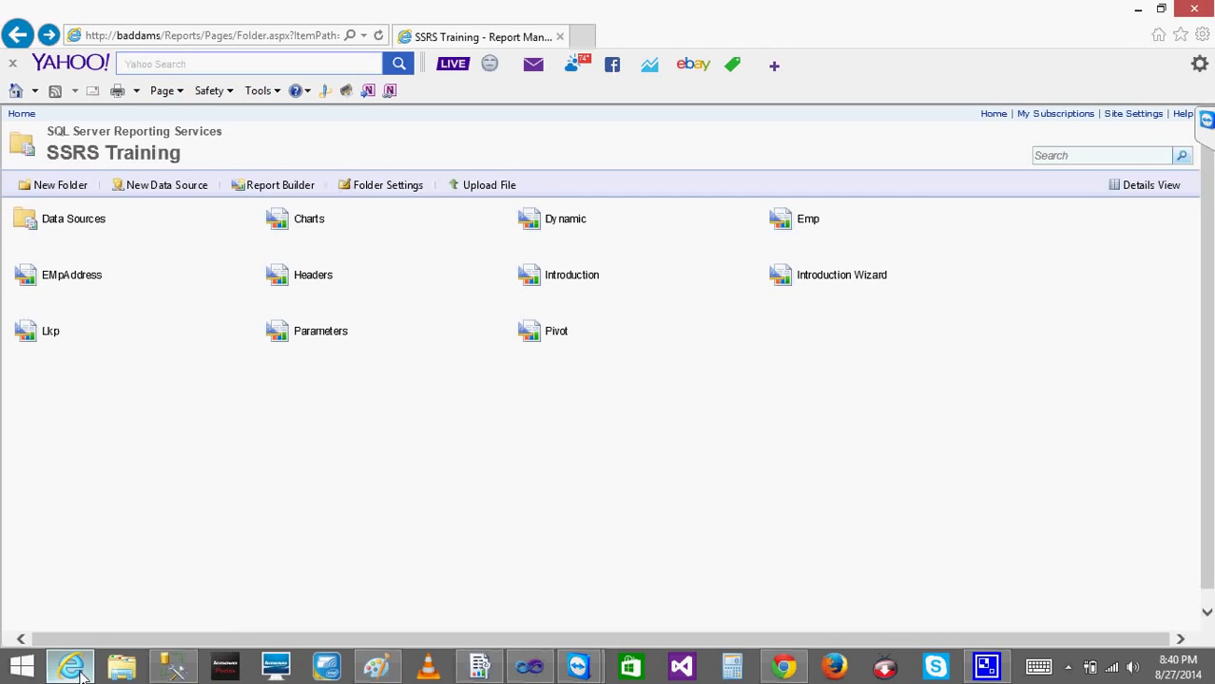
Switch to Visual Studio to deploy the shared dataset DeptTable.rsd, and refresh the SSRS Training folder in Internet Explorer.
{"action": "left_click", "coordinate": [529, 667]}
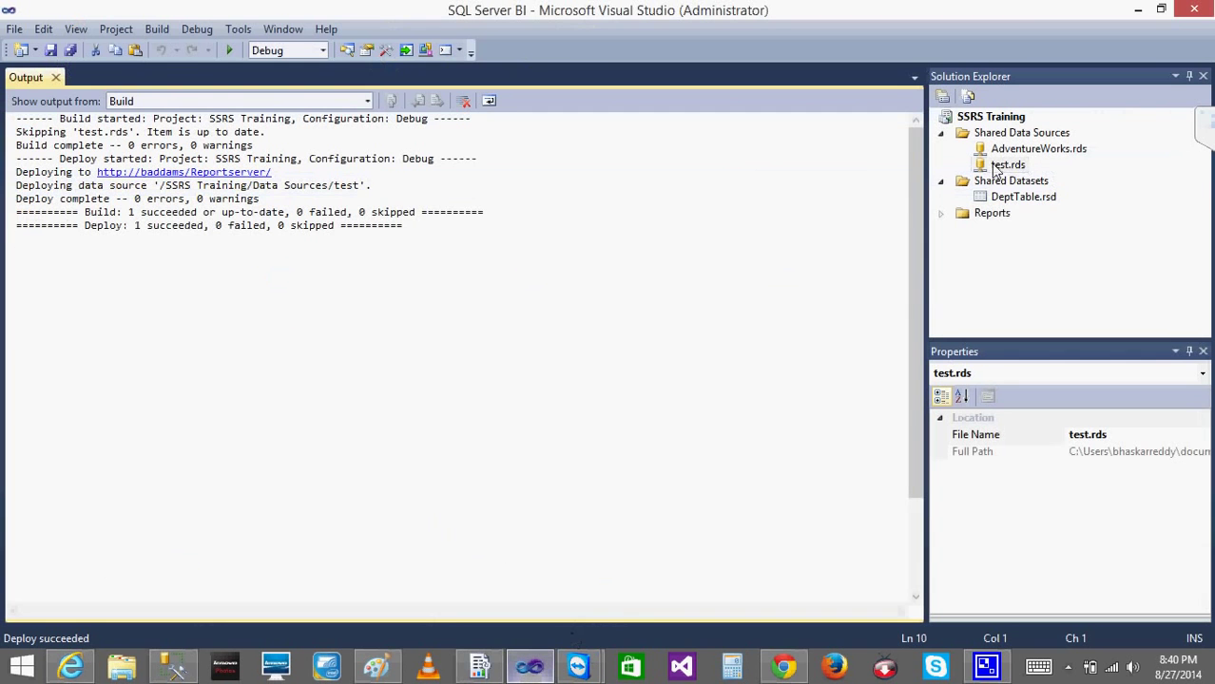
{"action": "right_click", "coordinate": [1038, 197]}
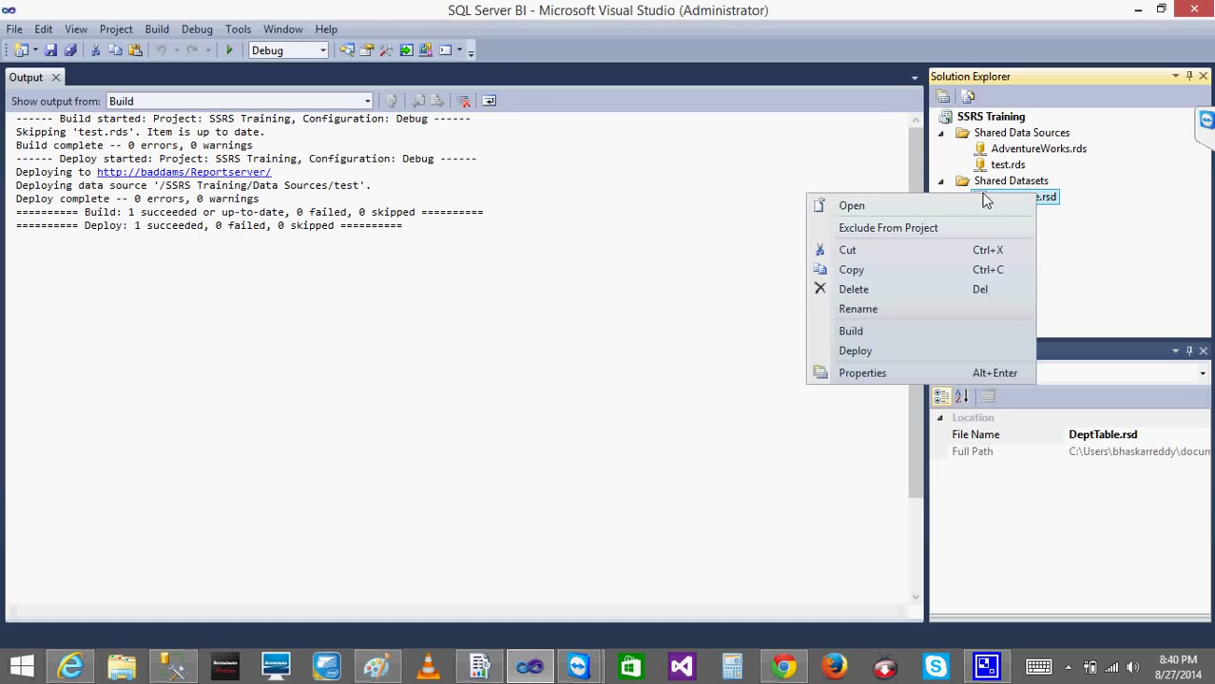
{"action": "left_click", "coordinate": [857, 352]}
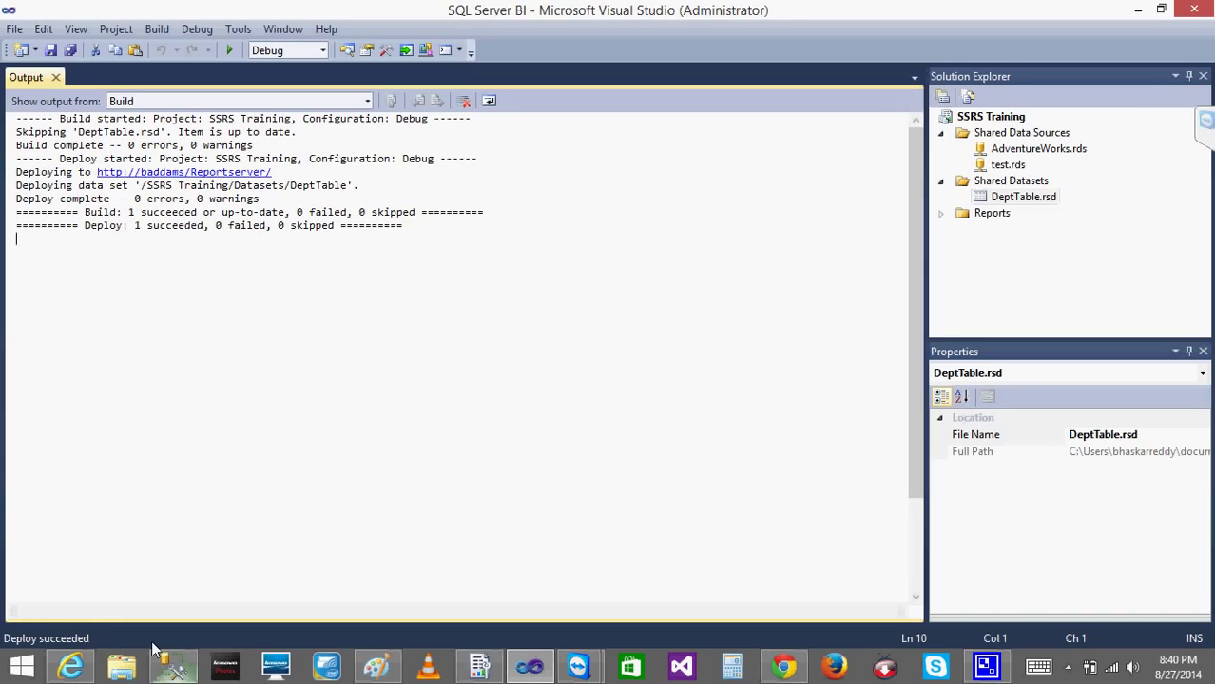
{"action": "left_click", "coordinate": [70, 667]}
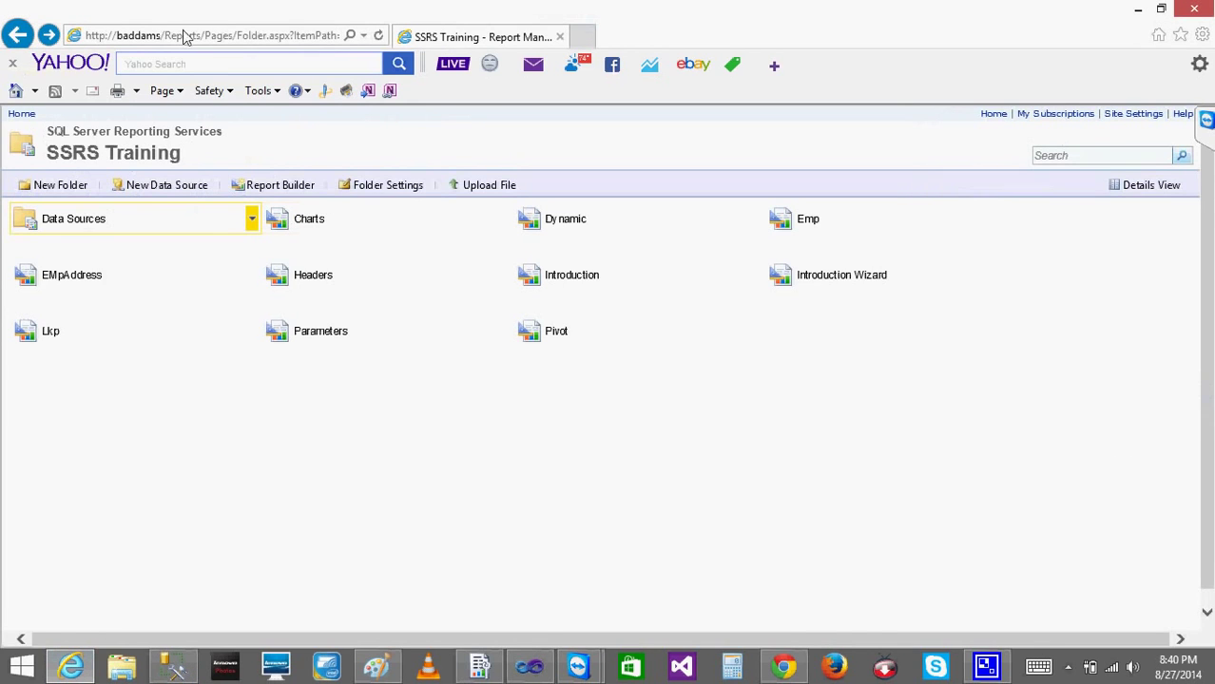
{"action": "left_click", "coordinate": [377, 35]}
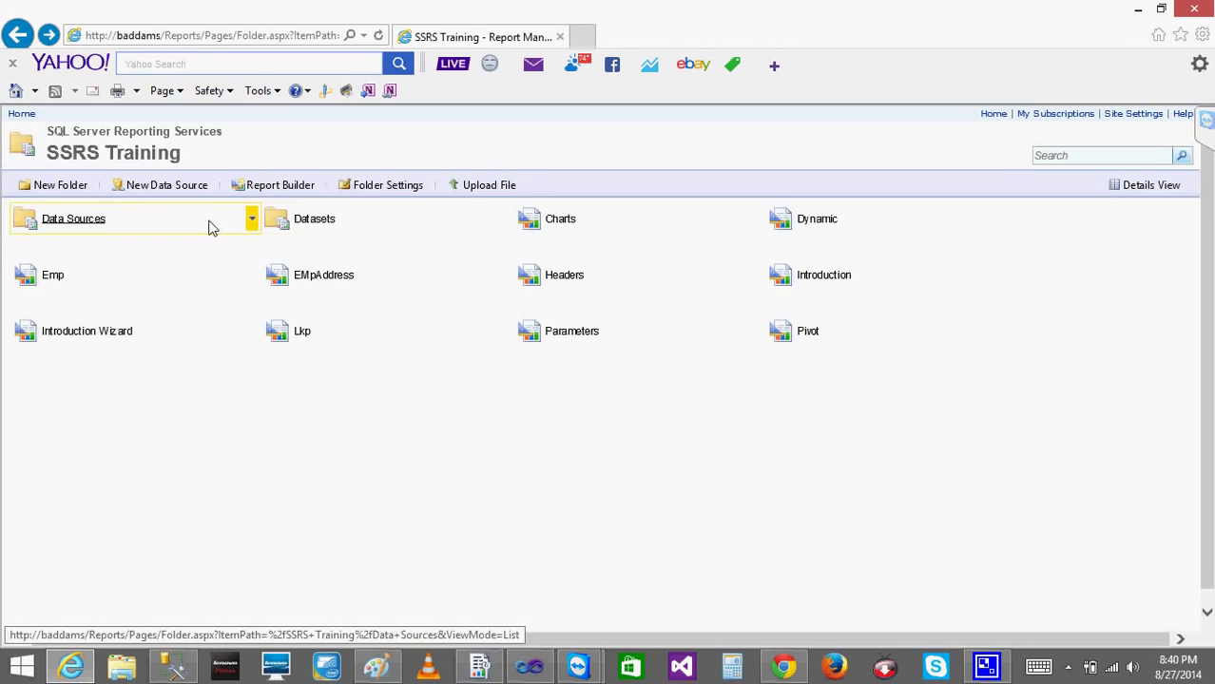
Set the Data Sources folder's properties to hide it in tile view, apply the change, and return to SSRS Training.
{"action": "left_click", "coordinate": [252, 220]}
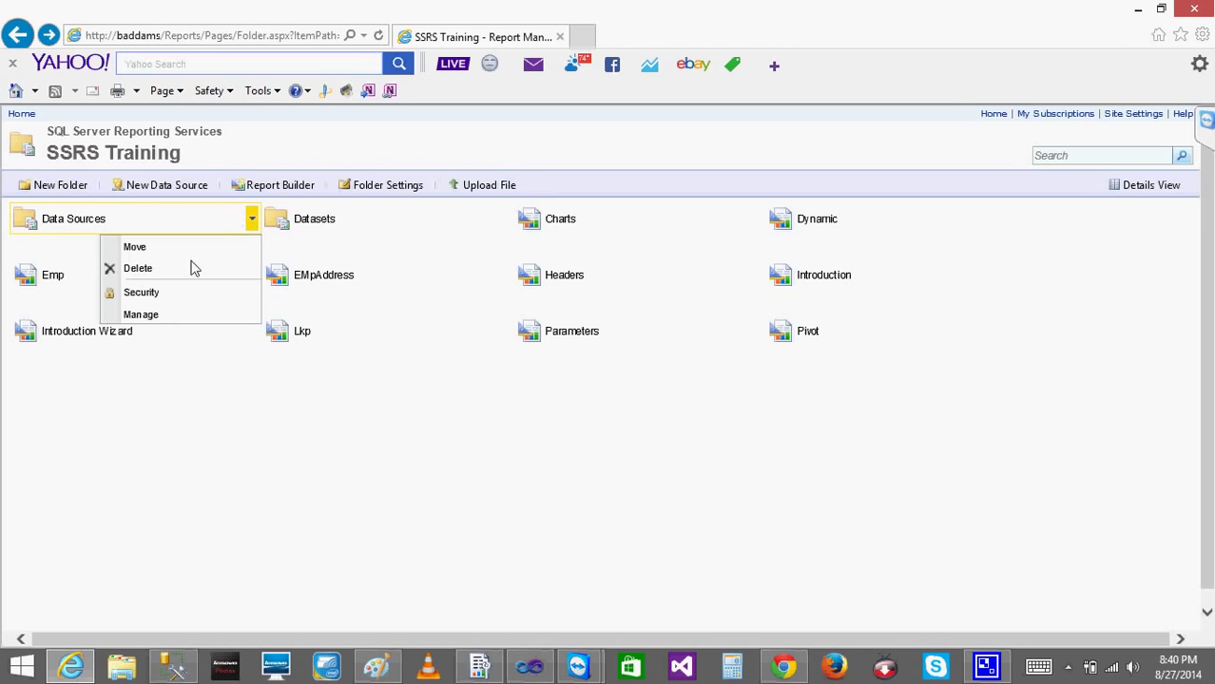
{"action": "left_click", "coordinate": [128, 314]}
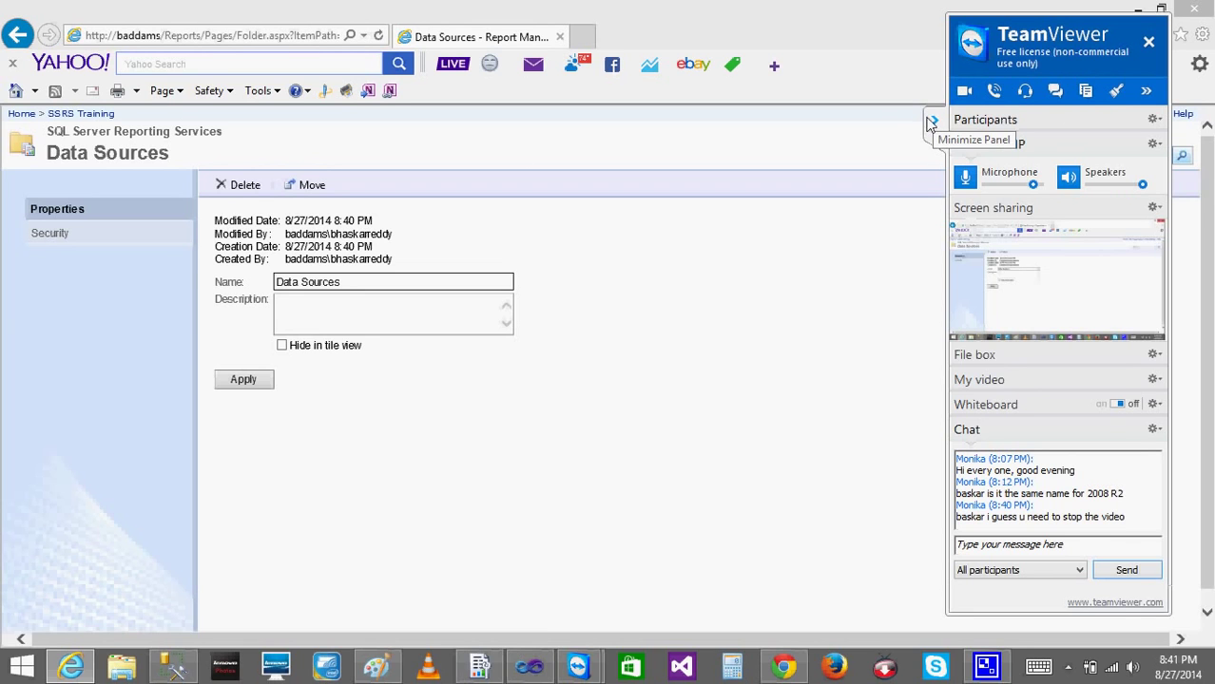
{"action": "left_click", "coordinate": [932, 123]}
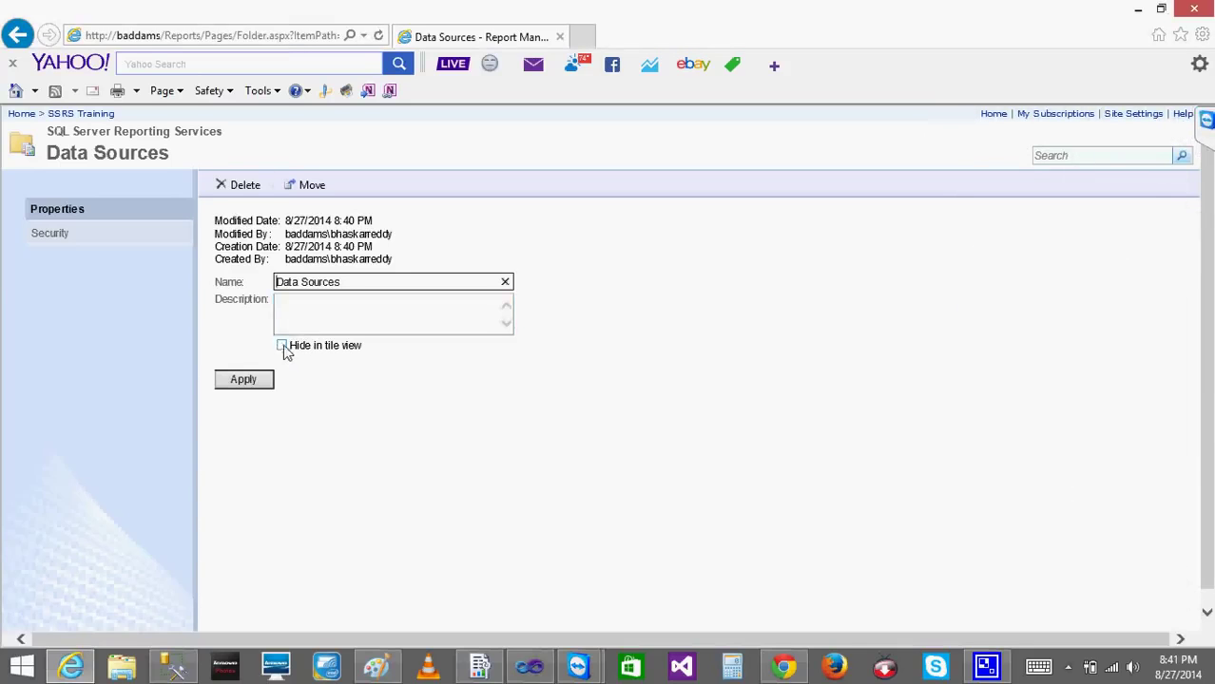
{"action": "left_click", "coordinate": [282, 346]}
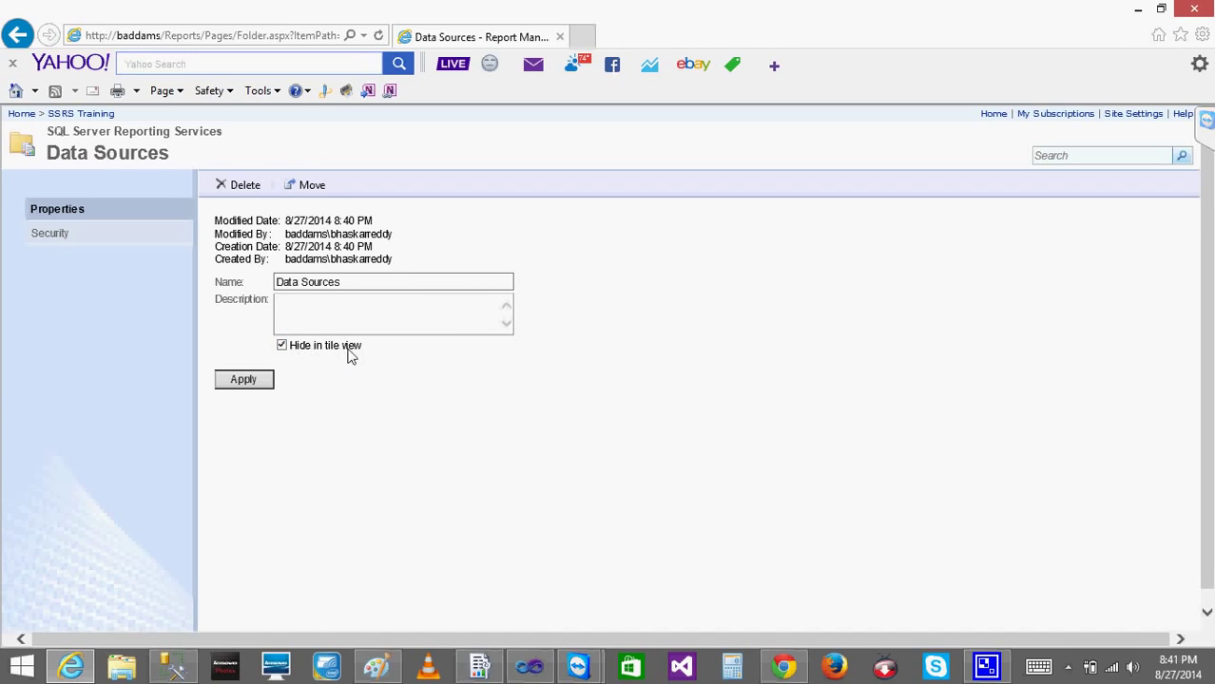
{"action": "left_click", "coordinate": [229, 380]}
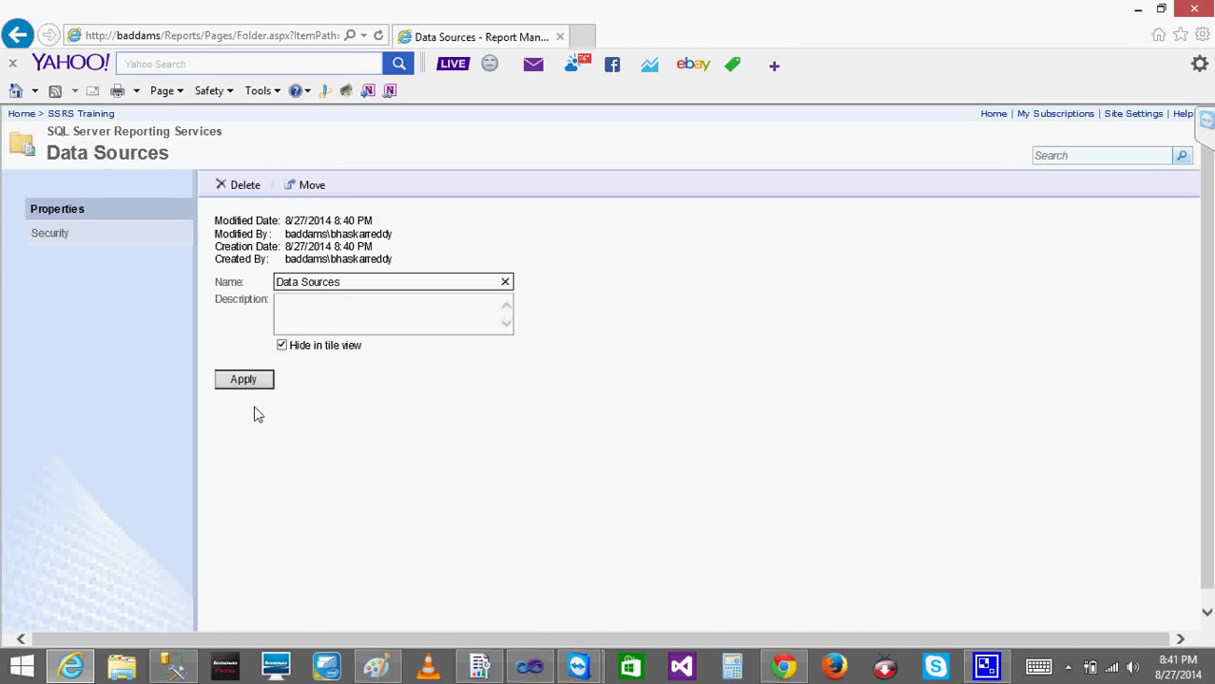
{"action": "left_click", "coordinate": [239, 379]}
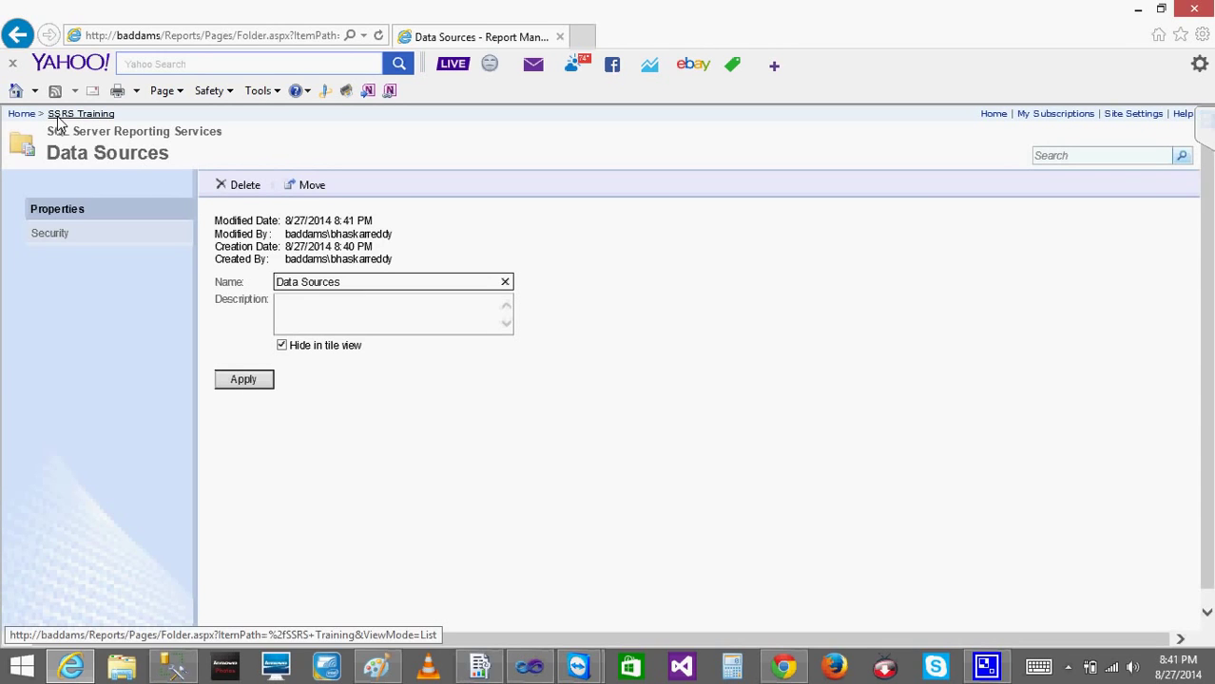
{"action": "left_click", "coordinate": [59, 115]}
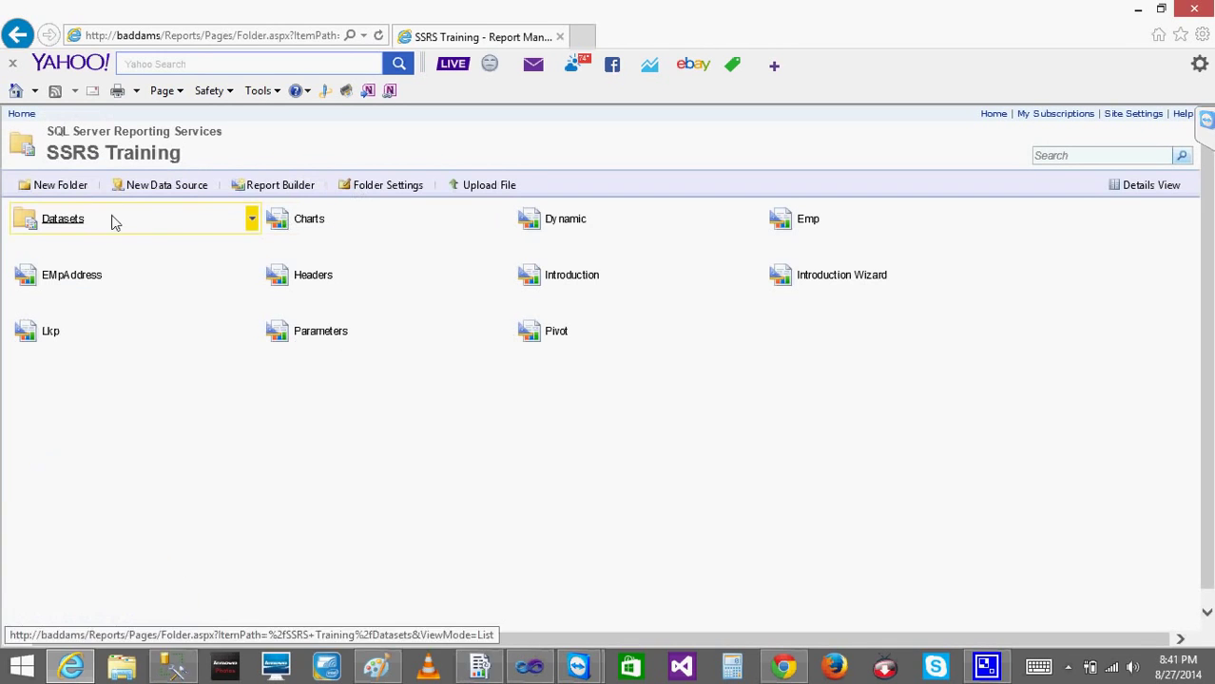
Hide the Datasets folder in tile view through its properties and return to the SSRS Training folder.
{"action": "left_click", "coordinate": [253, 223]}
{"action": "left_click", "coordinate": [177, 317]}
{"action": "left_click", "coordinate": [282, 347]}
{"action": "left_click", "coordinate": [245, 379]}
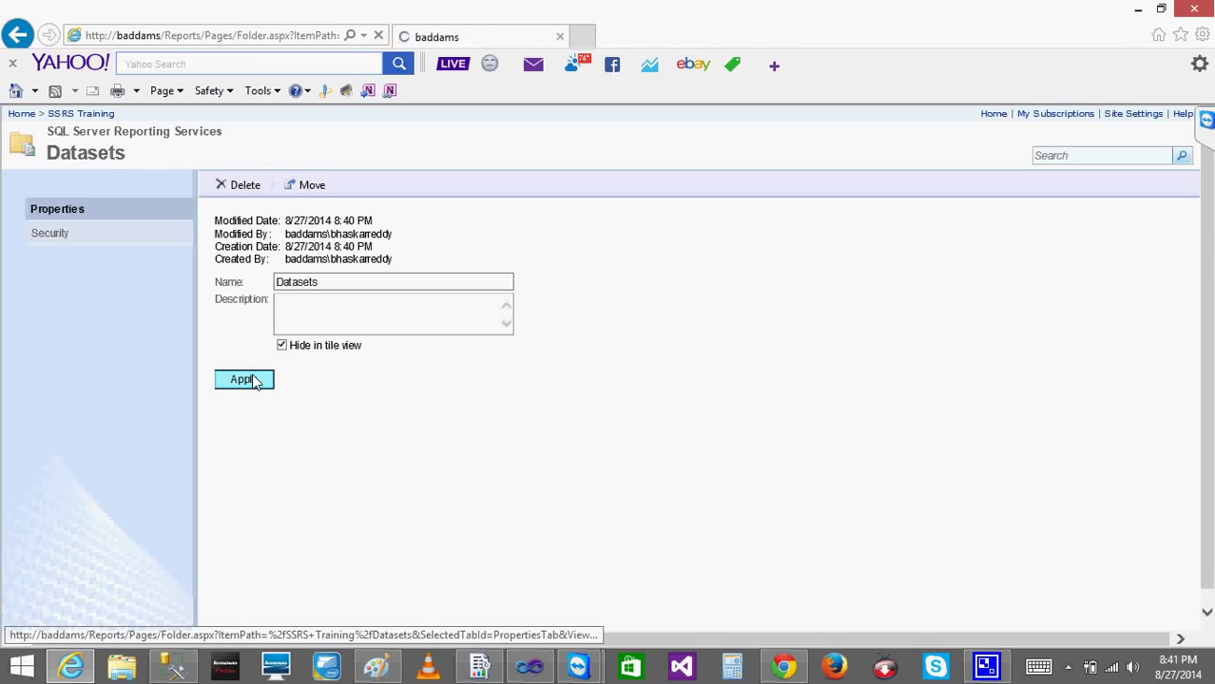
{"action": "left_click", "coordinate": [93, 115]}
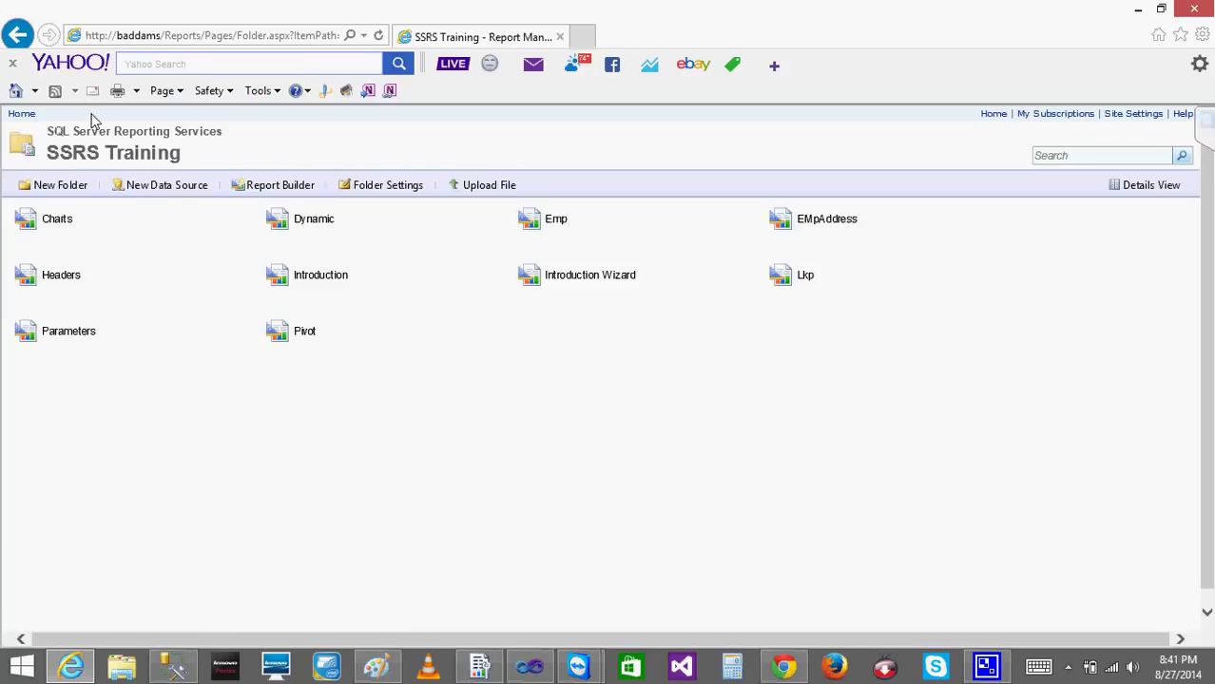
Show the SSRS Training folder in details view to inspect its hidden folders, and return to tile view.
{"action": "scroll", "coordinate": [94, 115], "scroll_direction": "down", "scroll_amount": 1}
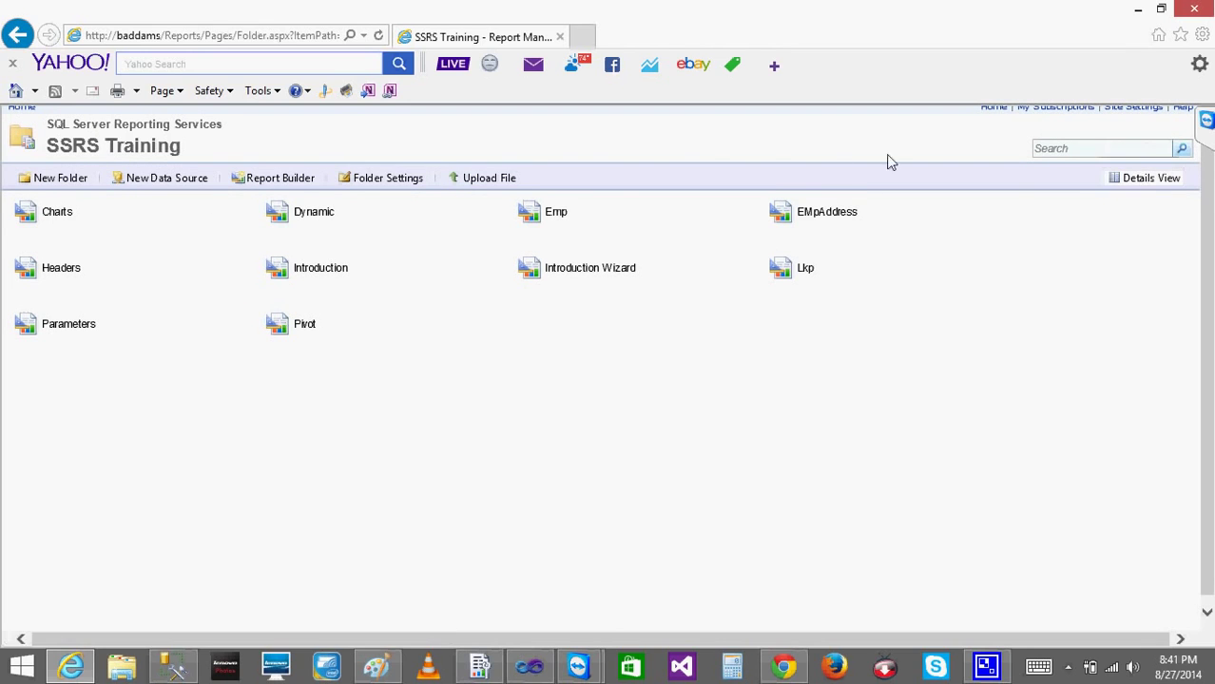
{"action": "left_click", "coordinate": [1143, 180]}
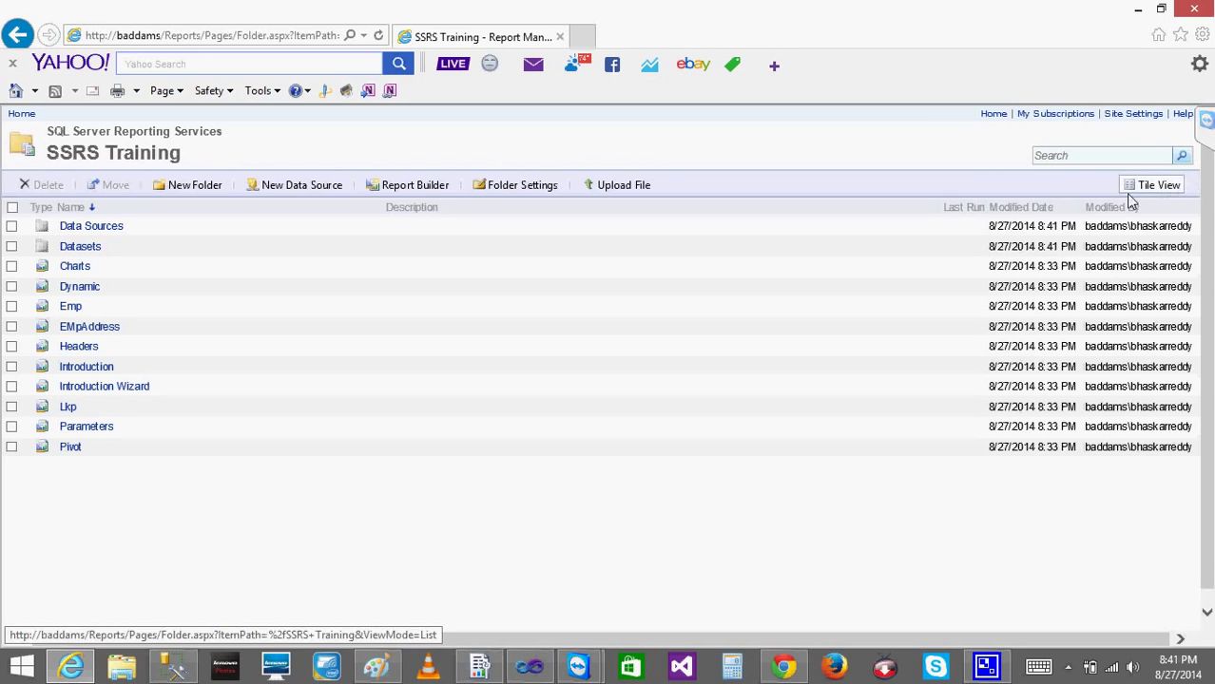
{"action": "left_click", "coordinate": [1162, 188]}
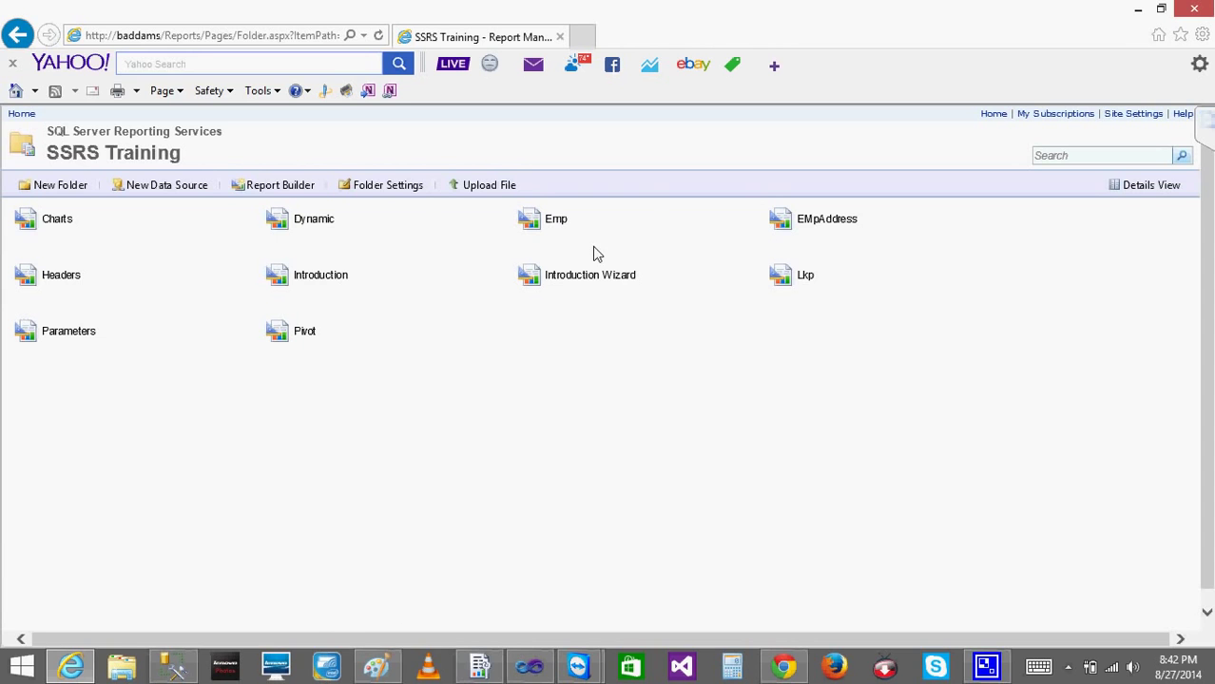
From details view, turn off Hide in tile view for the Datasets folder and return to SSRS Training in tile view.
{"action": "left_click", "coordinate": [1135, 193]}
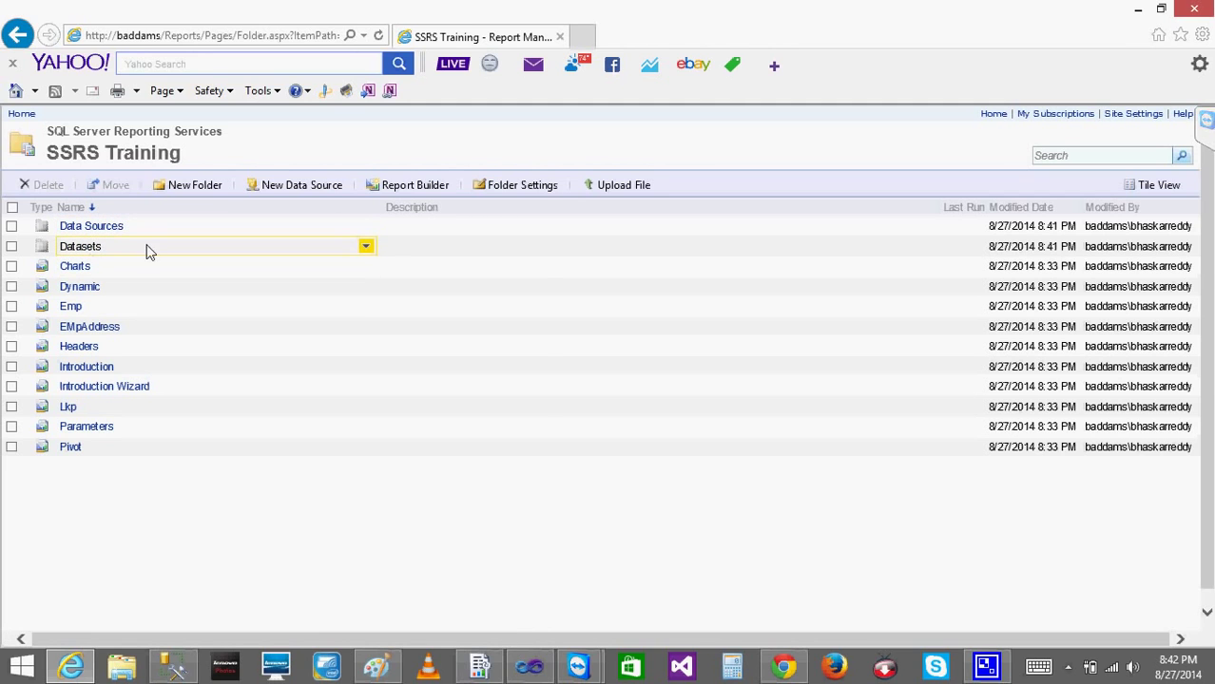
{"action": "left_click", "coordinate": [366, 248]}
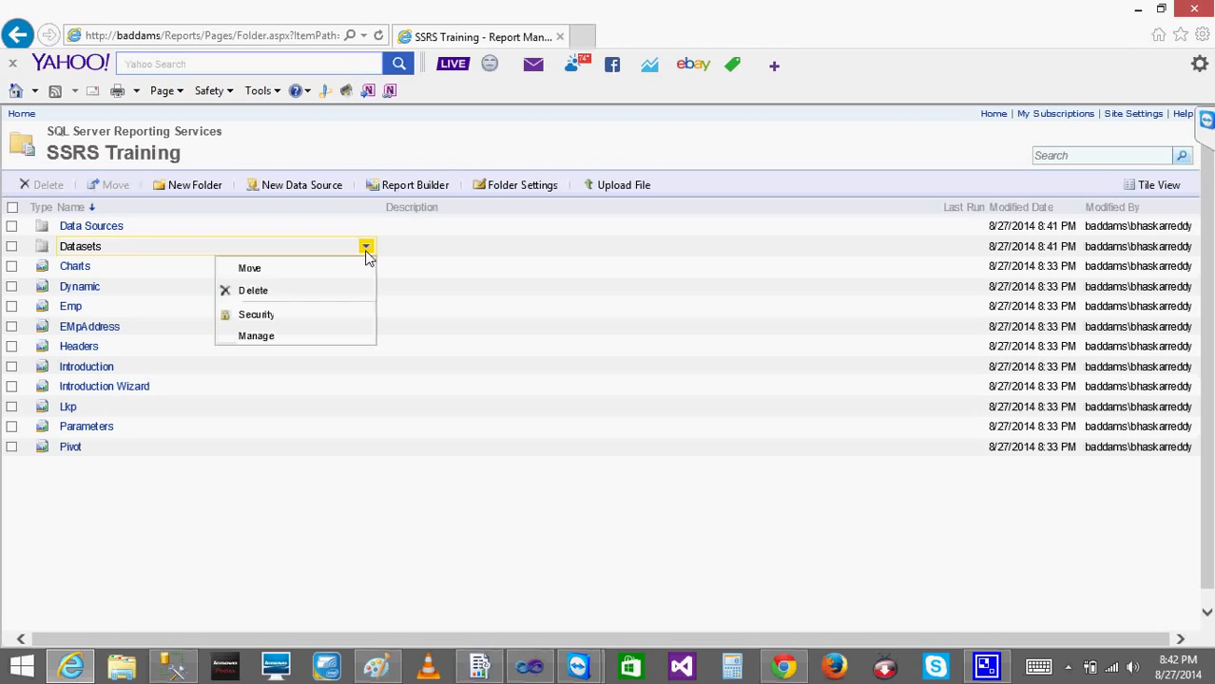
{"action": "left_click", "coordinate": [254, 335]}
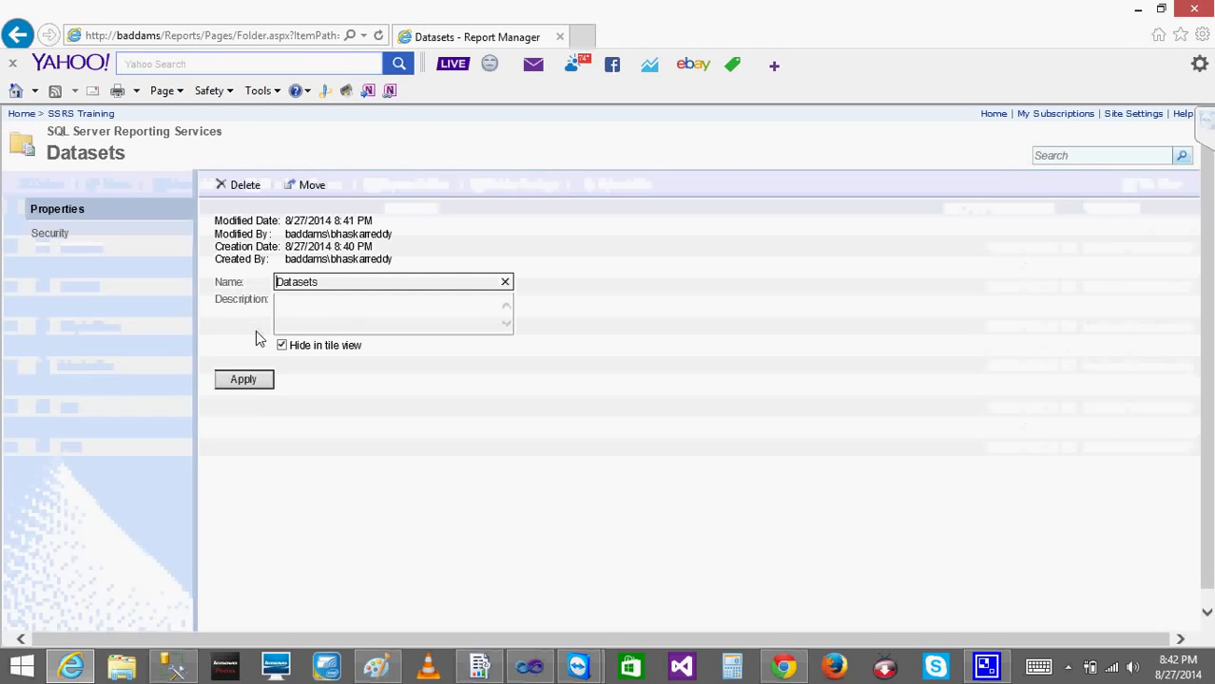
{"action": "left_click", "coordinate": [284, 350]}
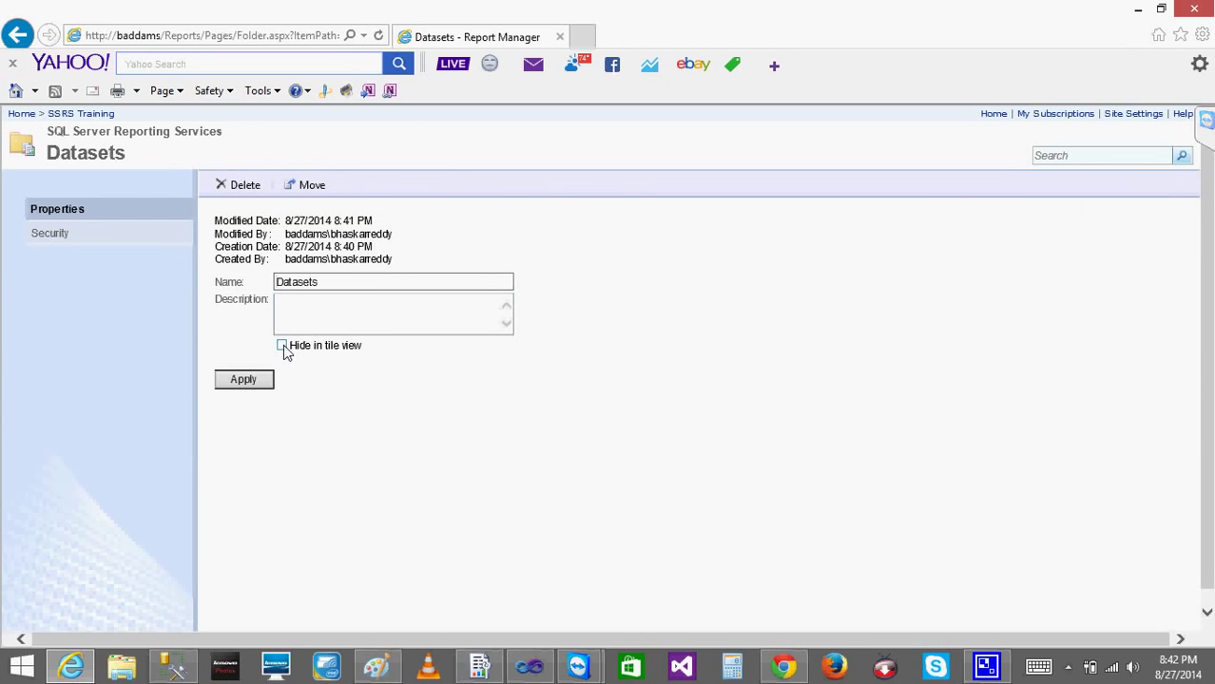
{"action": "left_click", "coordinate": [243, 380]}
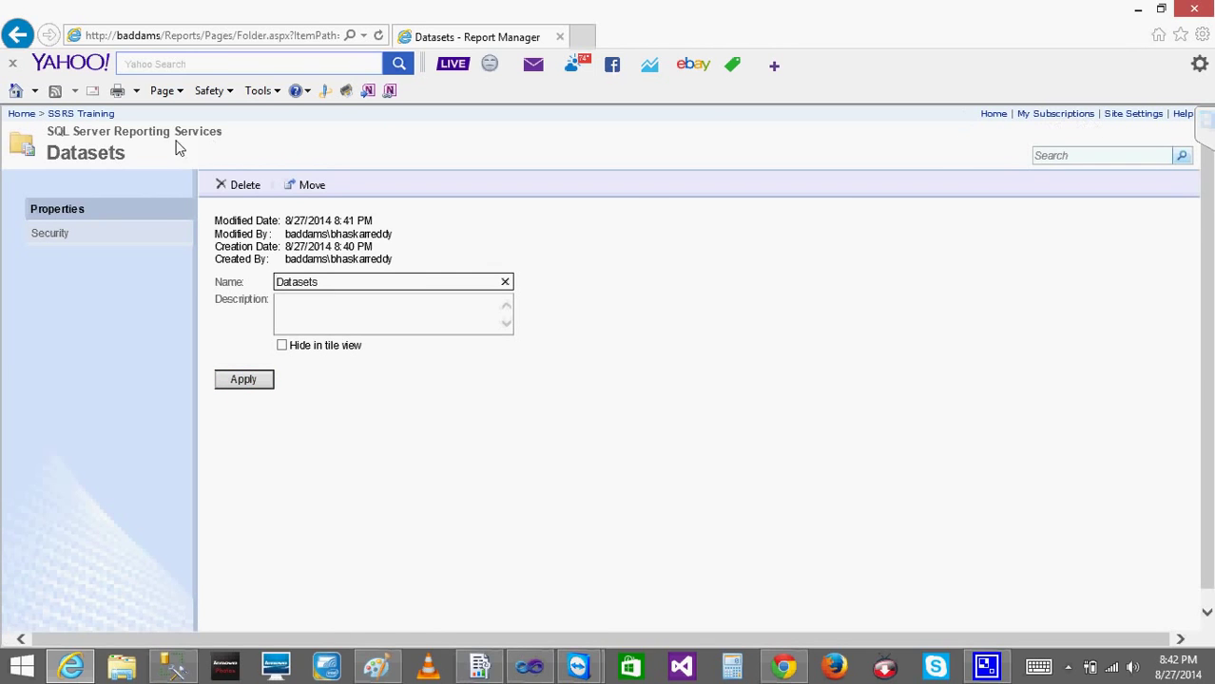
{"action": "left_click", "coordinate": [68, 114]}
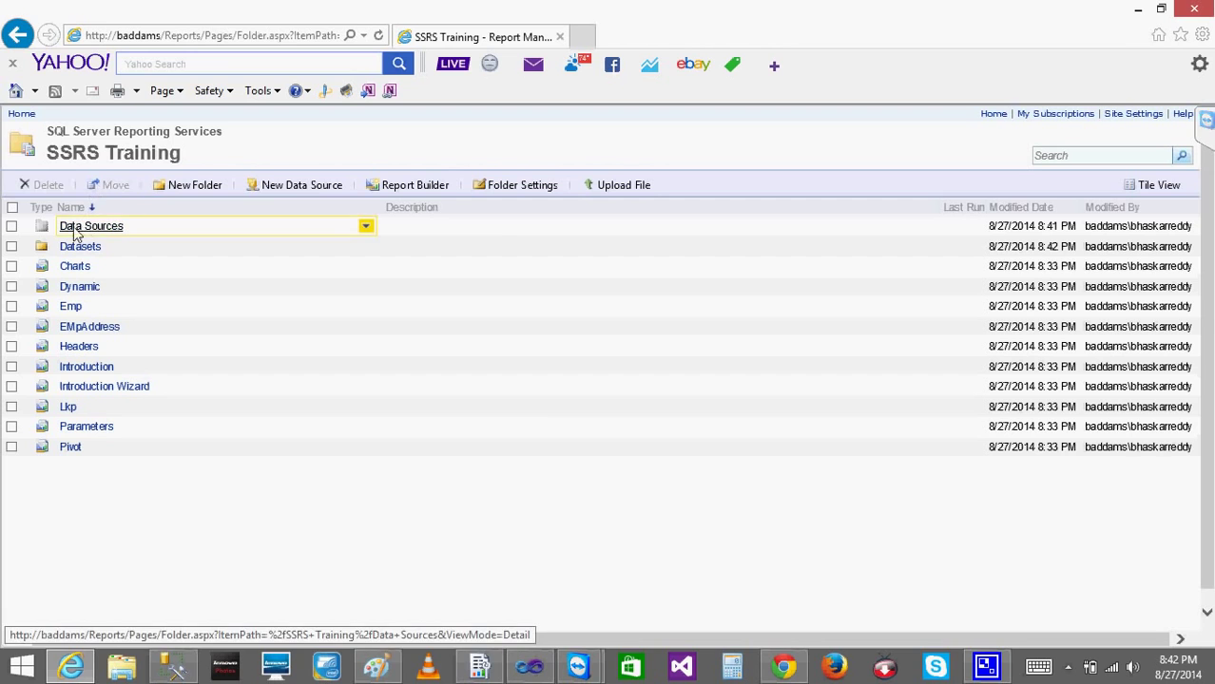
{"action": "left_click", "coordinate": [1148, 190]}
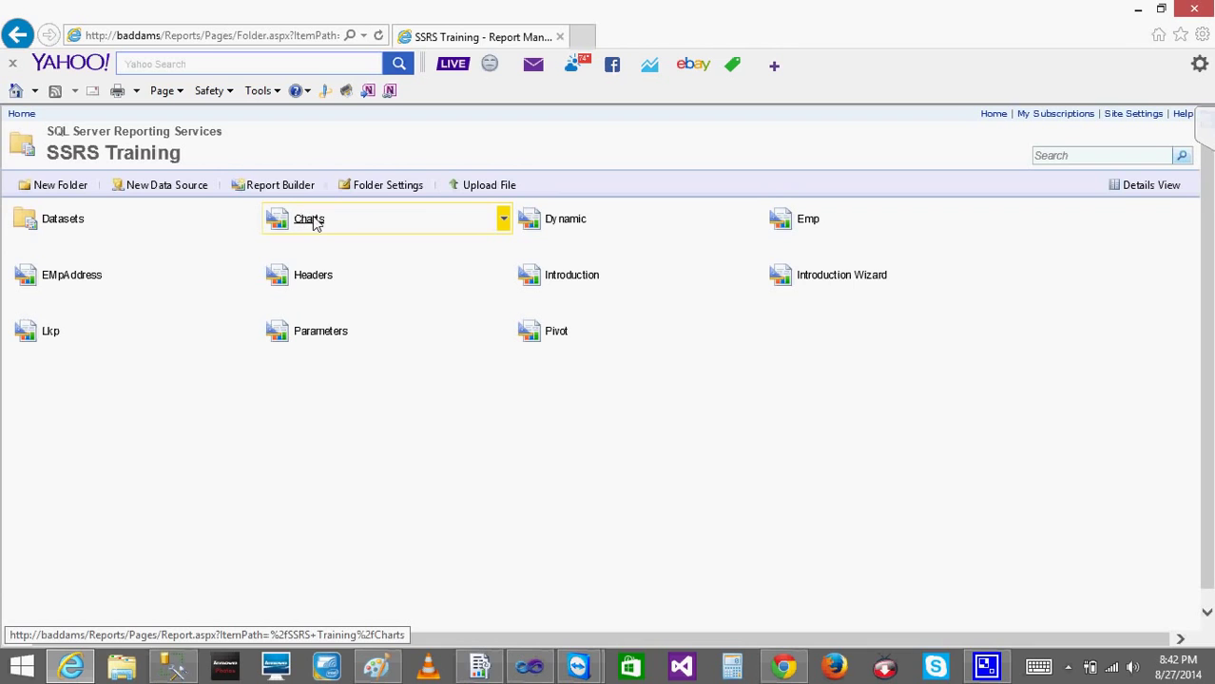
{"action": "left_click", "coordinate": [1067, 669]}
{"action": "right_click", "coordinate": [1021, 499]}
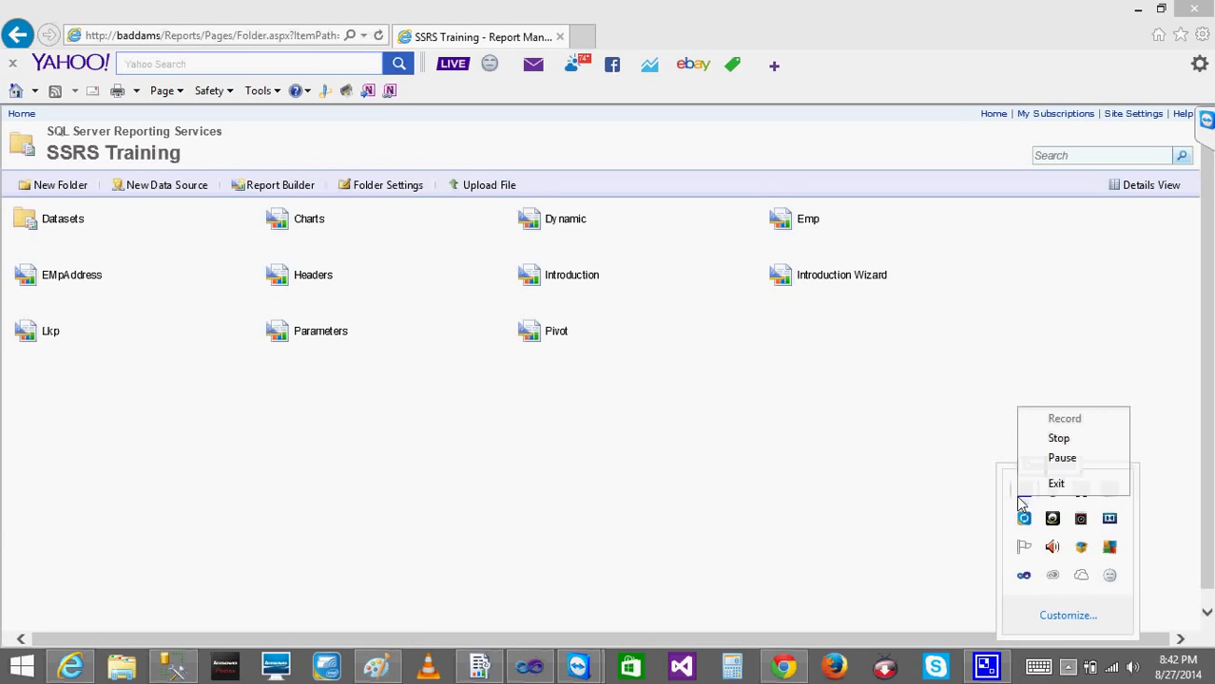